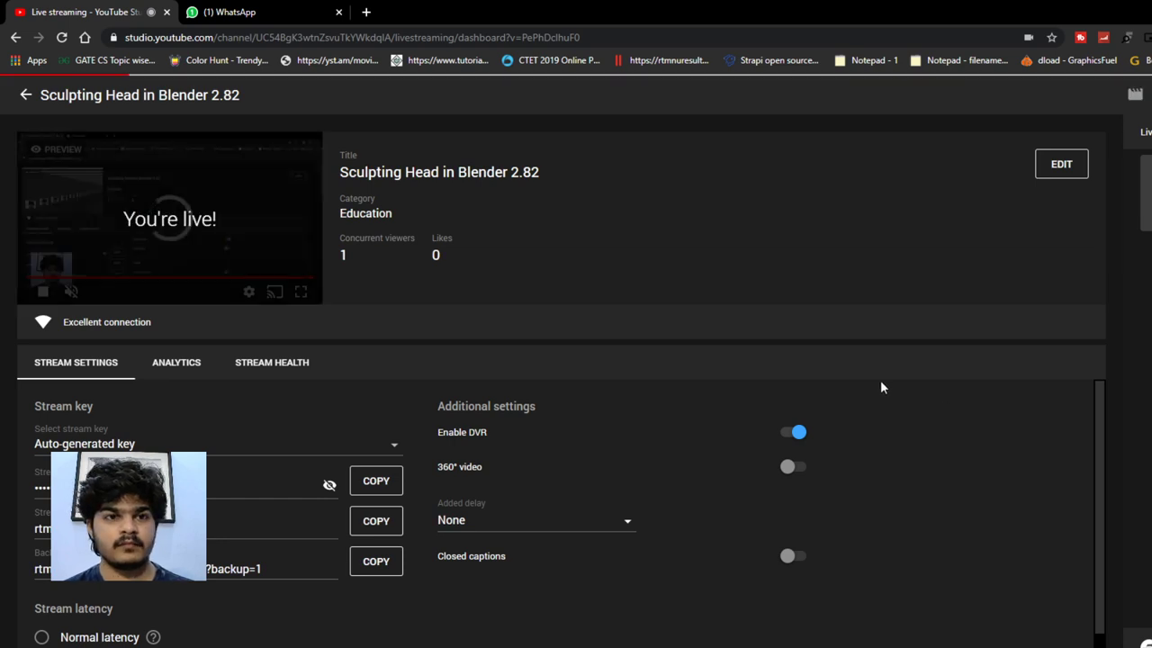
Leave WhatsApp Web and return to the 'Live streaming - YouTube Studio' dashboard tab
click(256, 7)
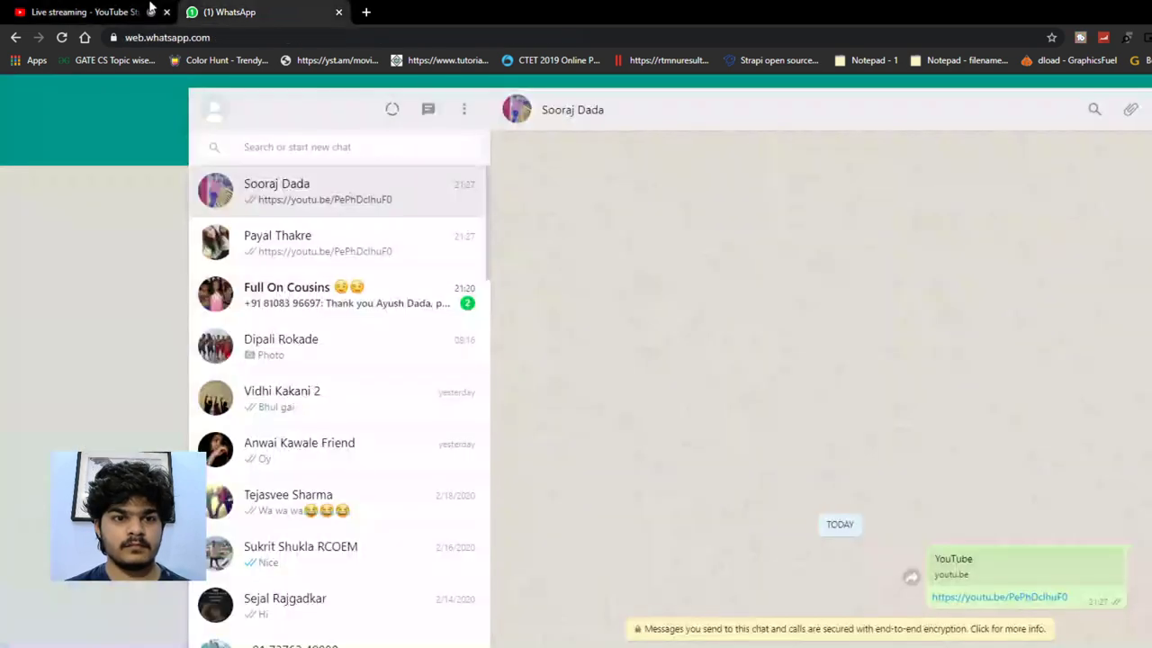
click(135, 12)
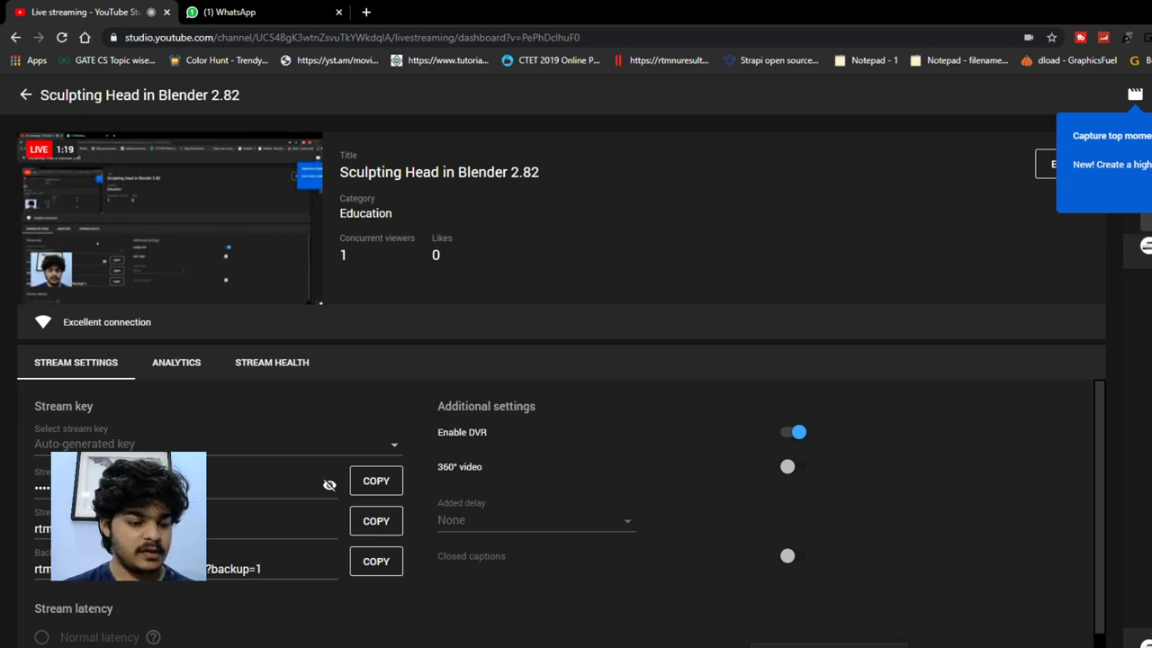
Switch from YouTube Studio to the Blender 2.82 window with its startup splash
key(alt+Tab)
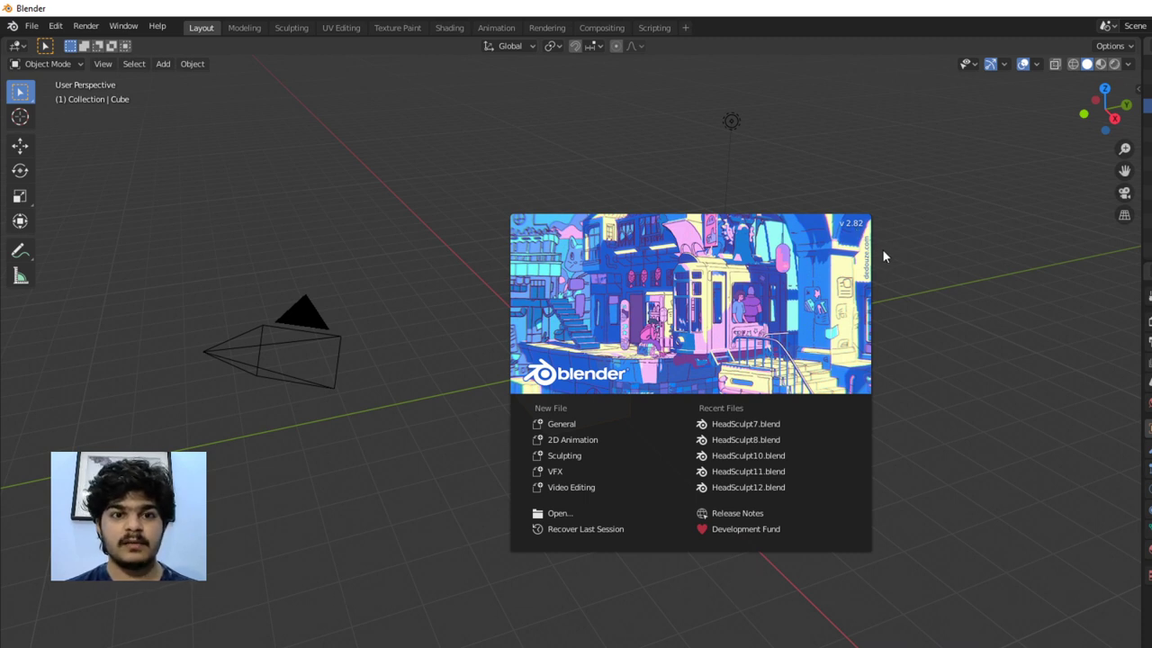
Dismiss Blender's splash, look around the default cube, and return to Chrome's YouTube Studio
click(442, 328)
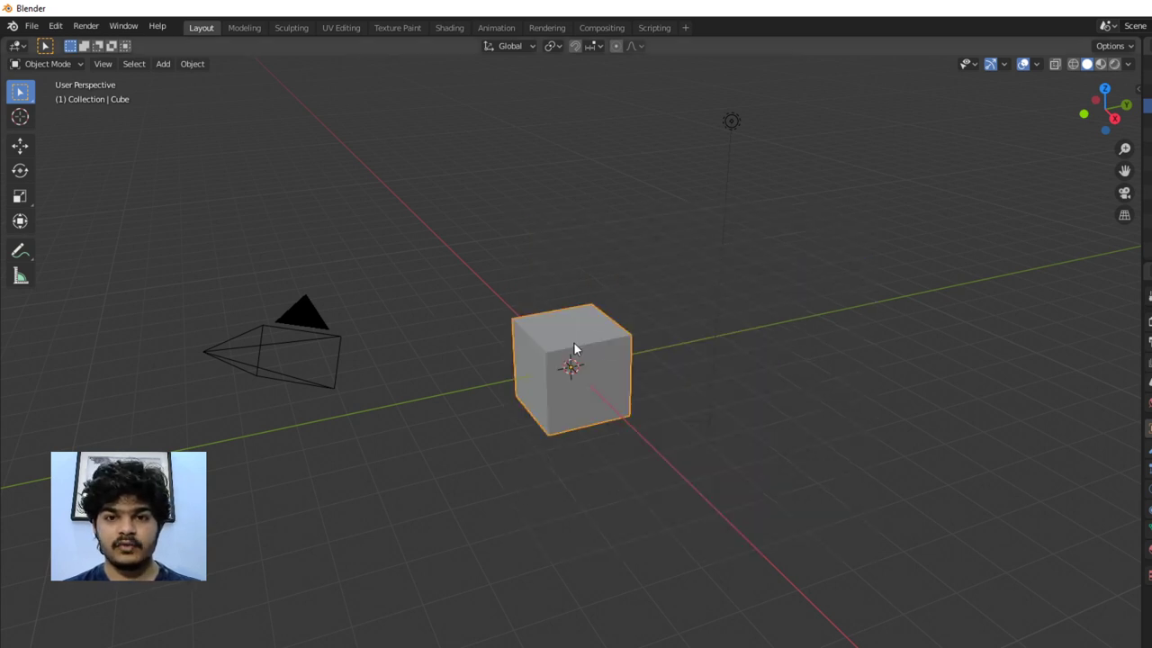
scroll(574, 343, up, 5)
scroll(574, 343, down, 4)
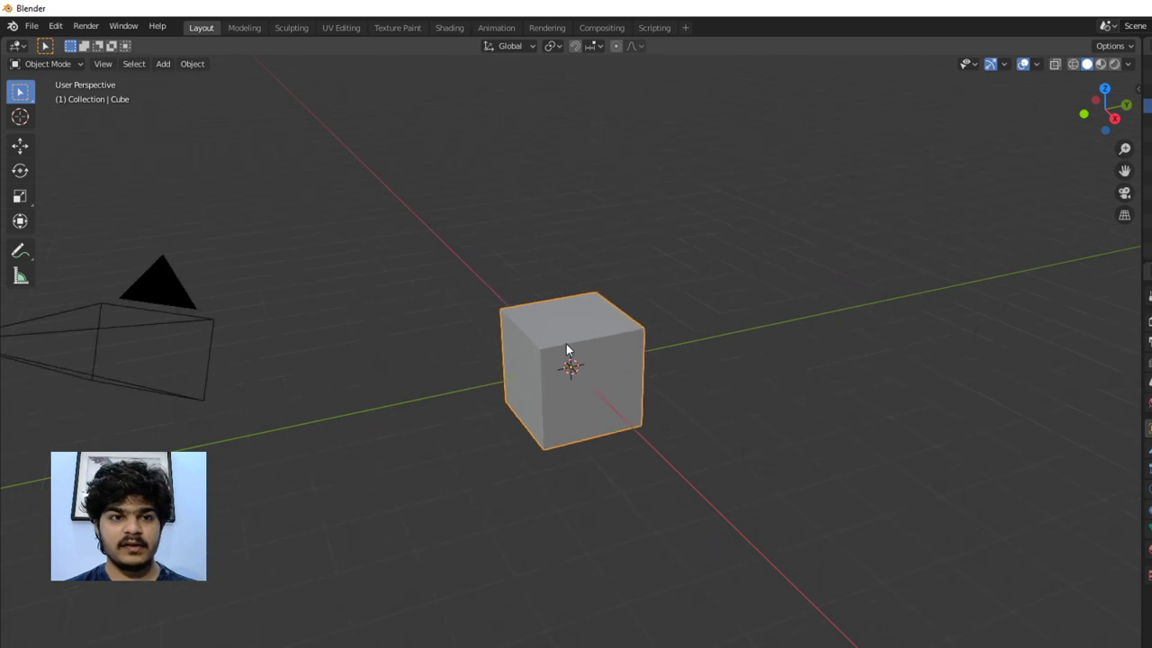
middle_drag(396, 267, 416, 619)
key(alt+Tab)
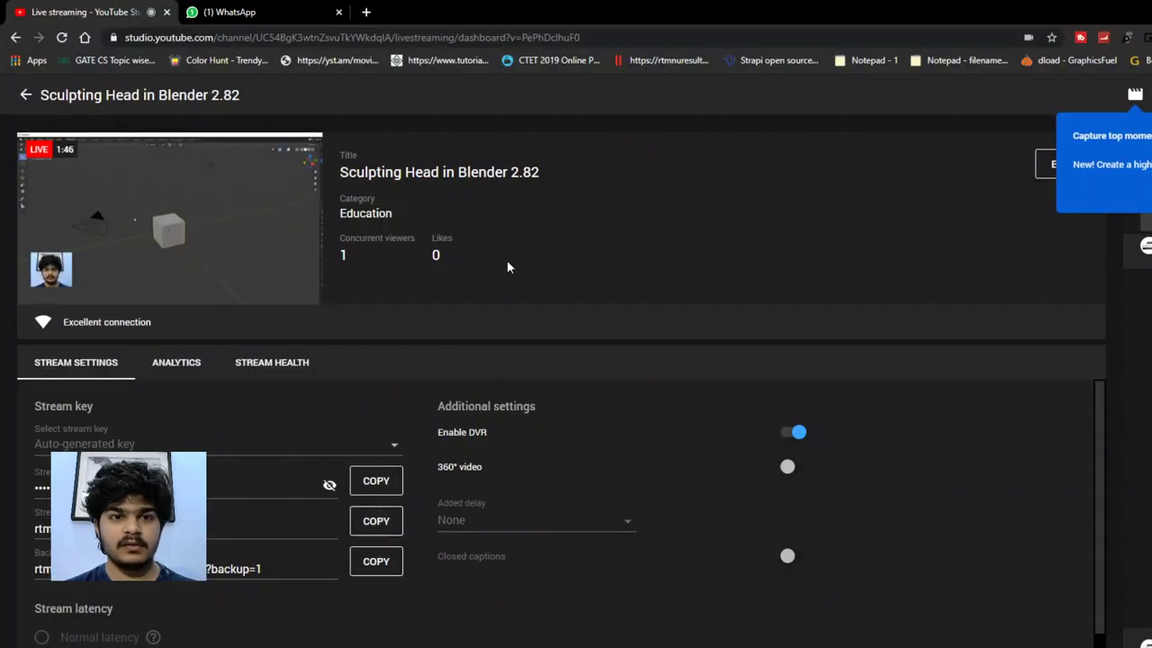
Open the blender.org website in a new Chrome tab
click(367, 14)
text(ble)
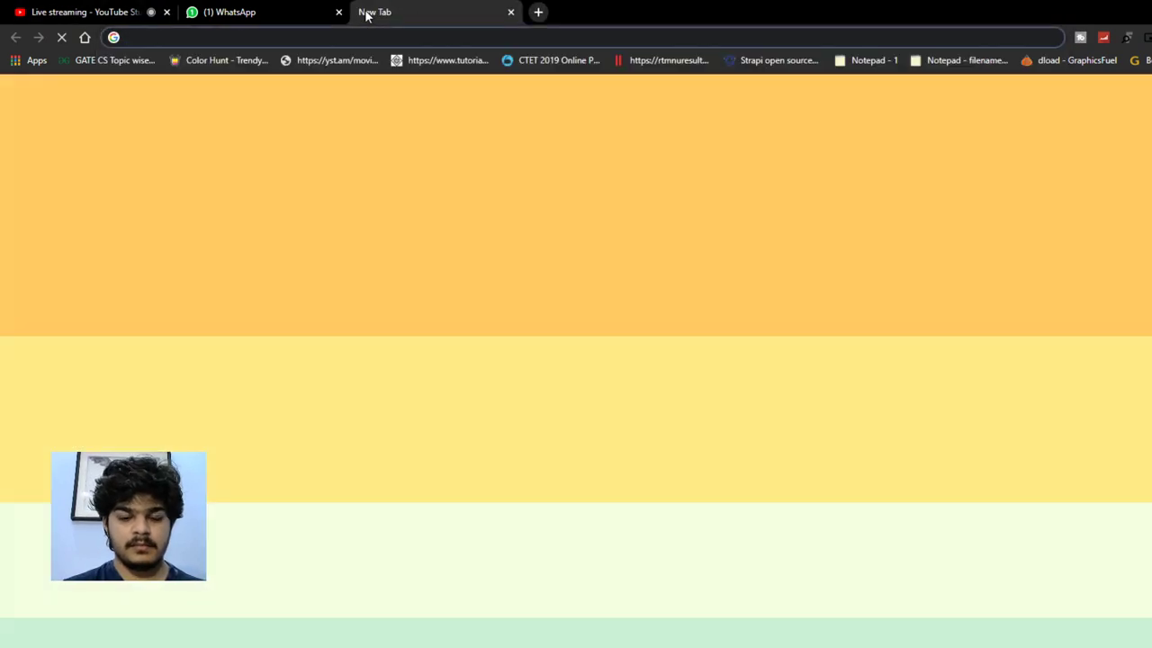
key(Return)
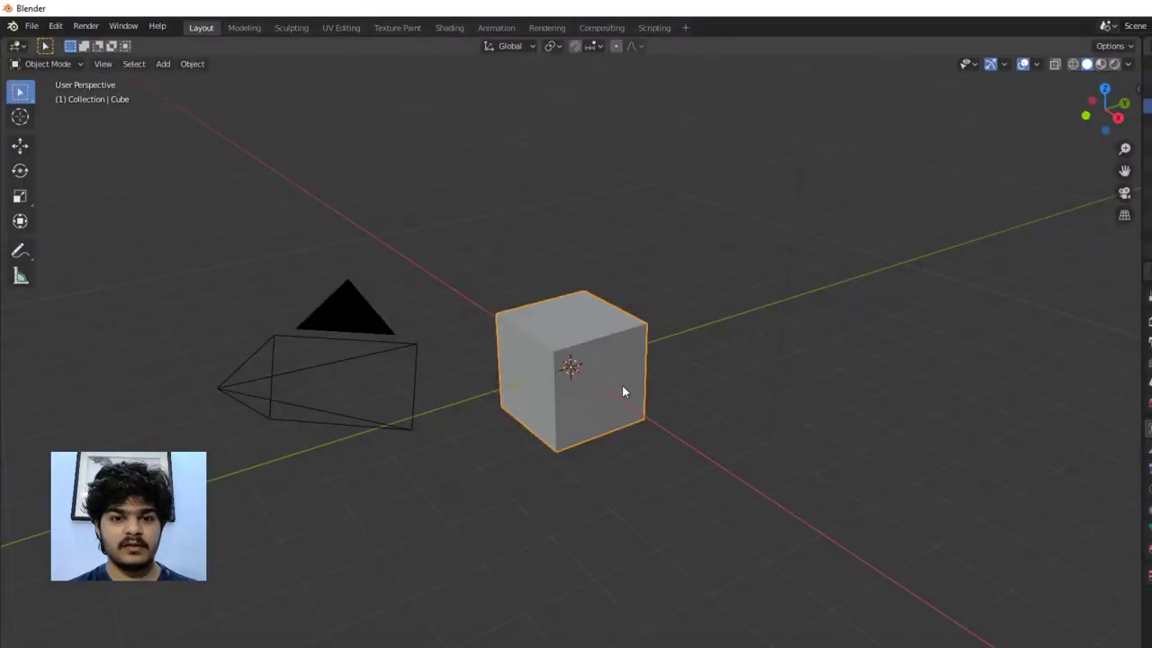
Add a Subdivision Surface modifier at level 2 to round the cube into a sphere
click(1148, 448)
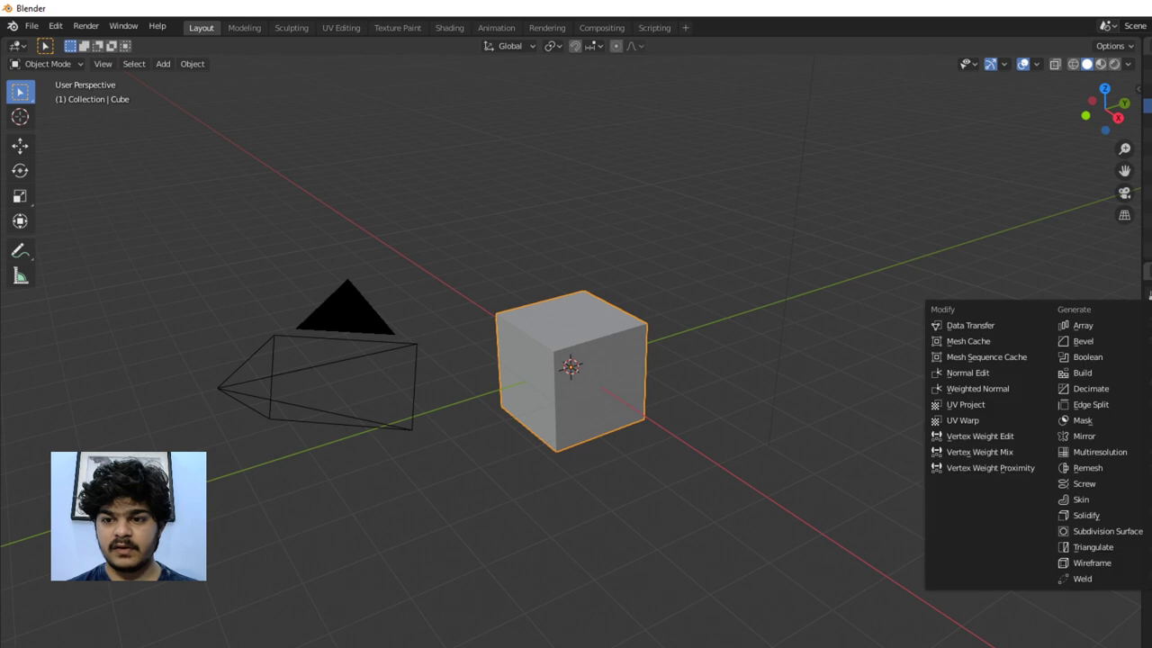
click(1102, 531)
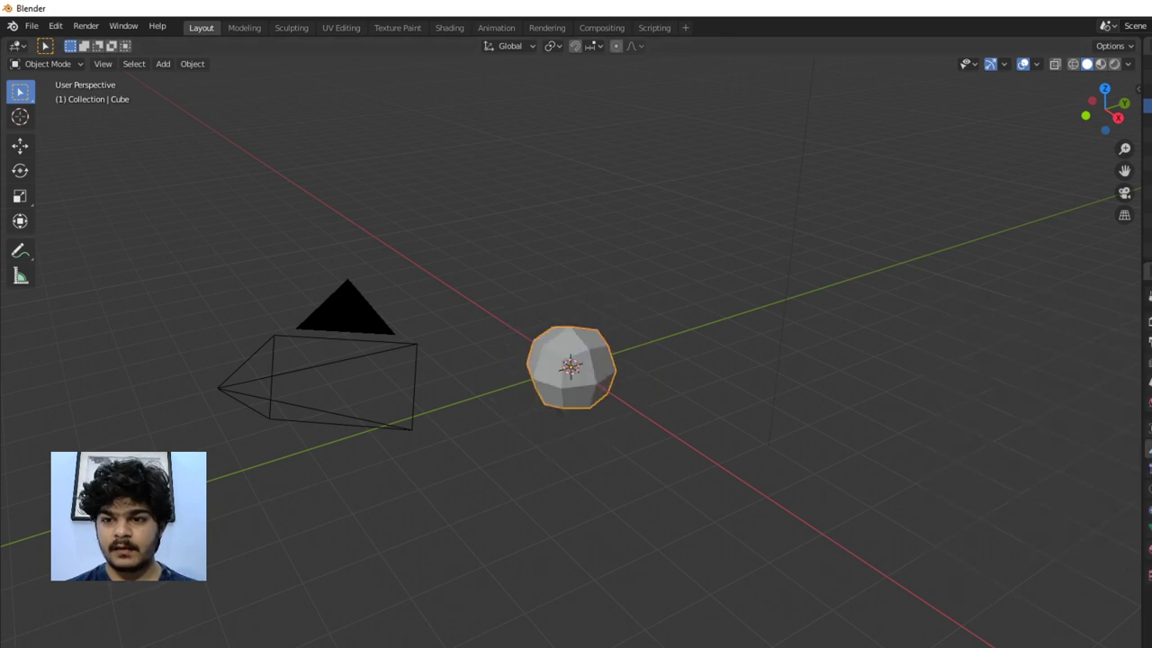
key(ctrl+2)
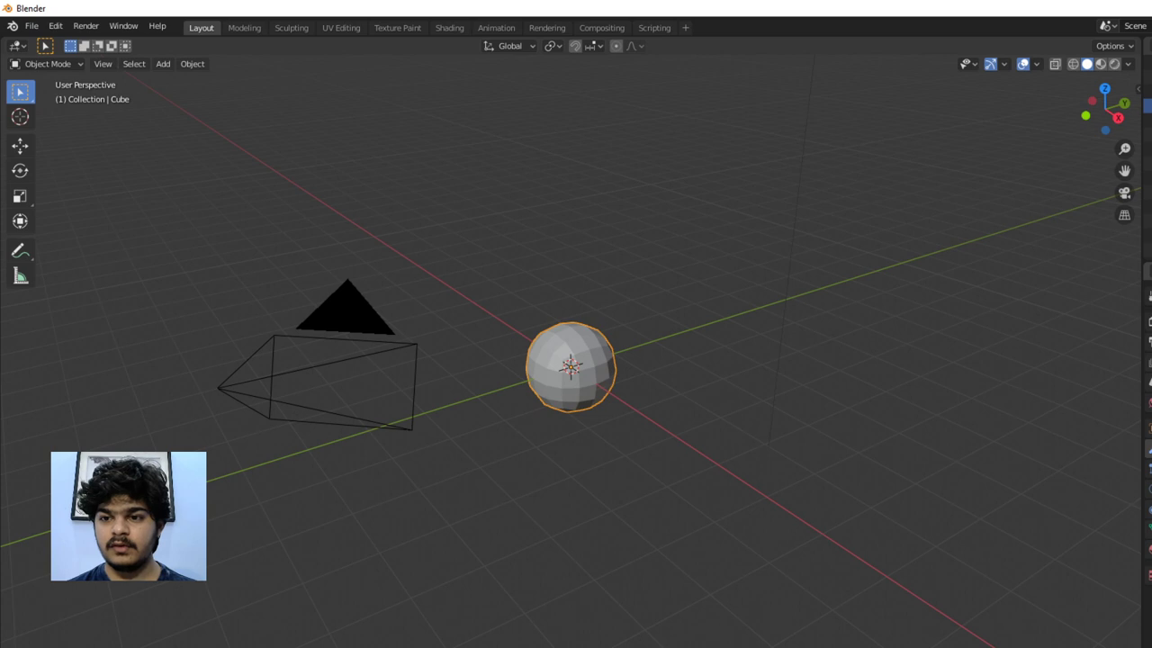
scroll(607, 338, up, 5)
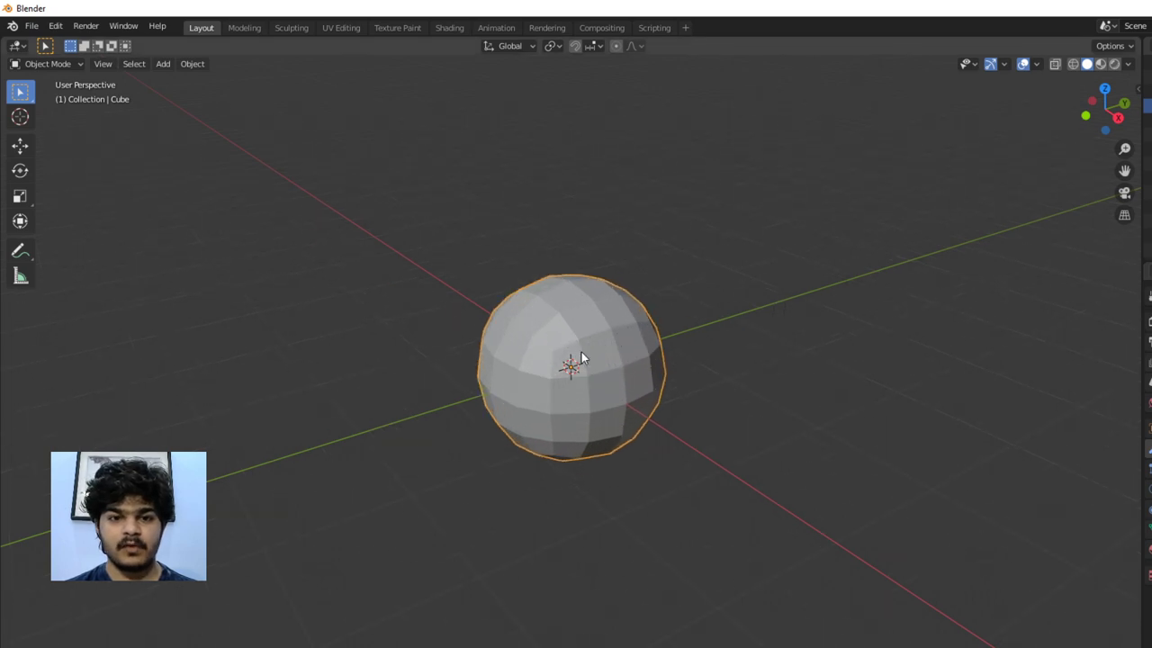
mouse_move(589, 351)
middle_down()
mouse_move(624, 343)
mouse_move(648, 312)
mouse_move(530, 277)
middle_up()
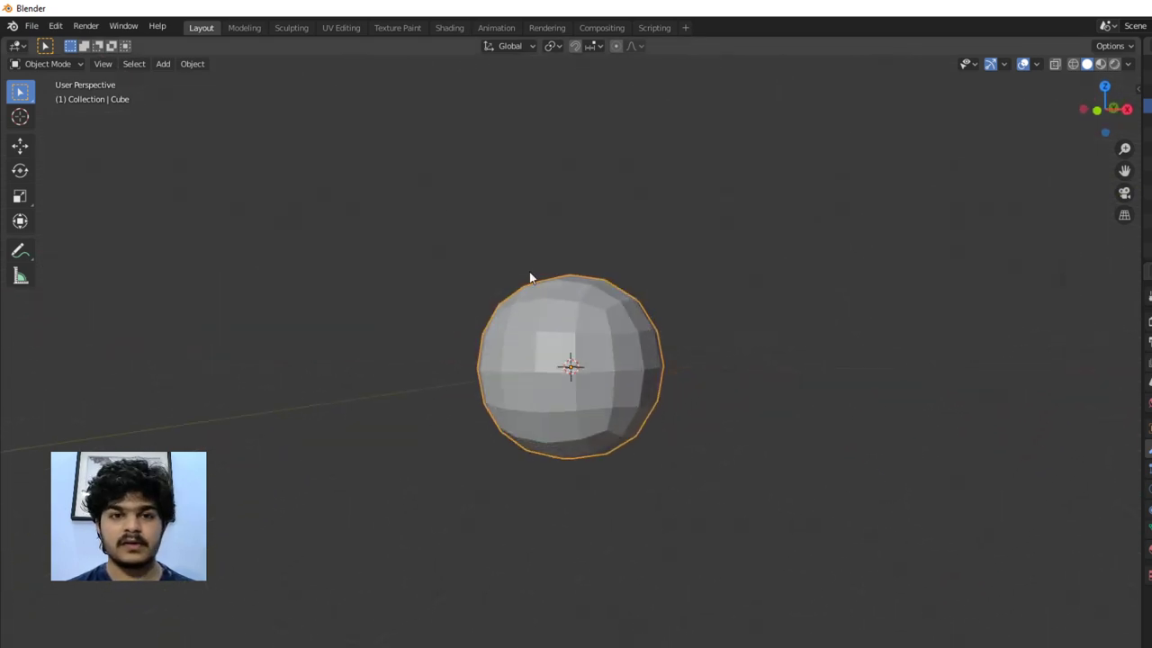
Enter the Sculpting workspace, view the sphere from the front, and select the Grab brush
click(289, 27)
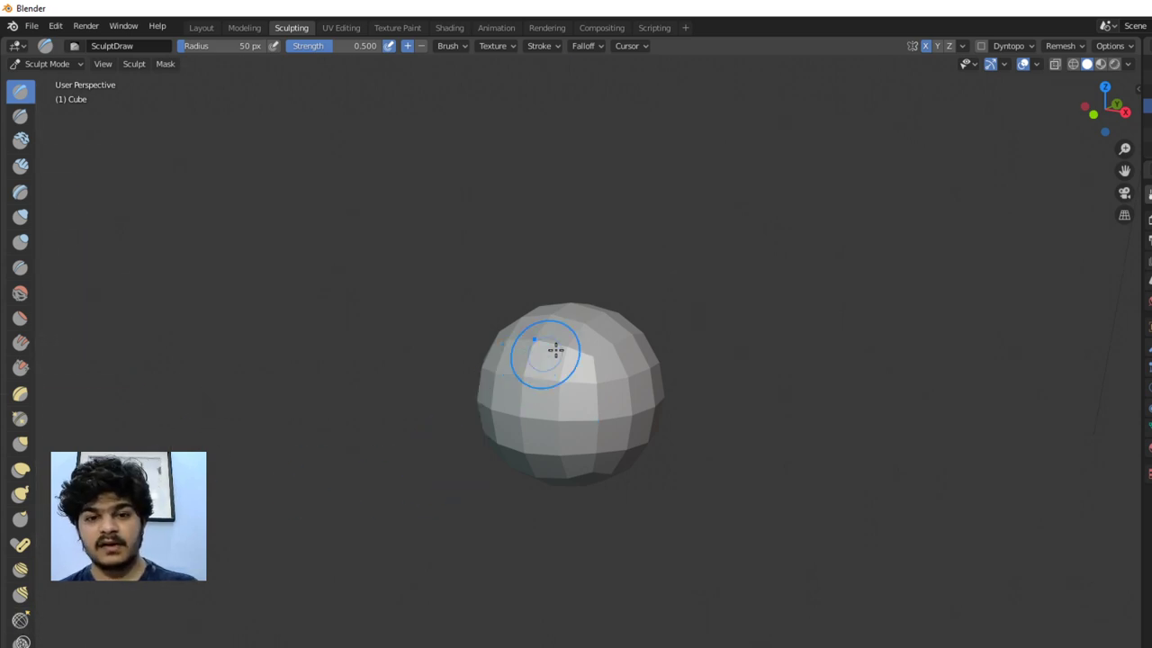
key(KP_1)
middle_drag(555, 358, 559, 384)
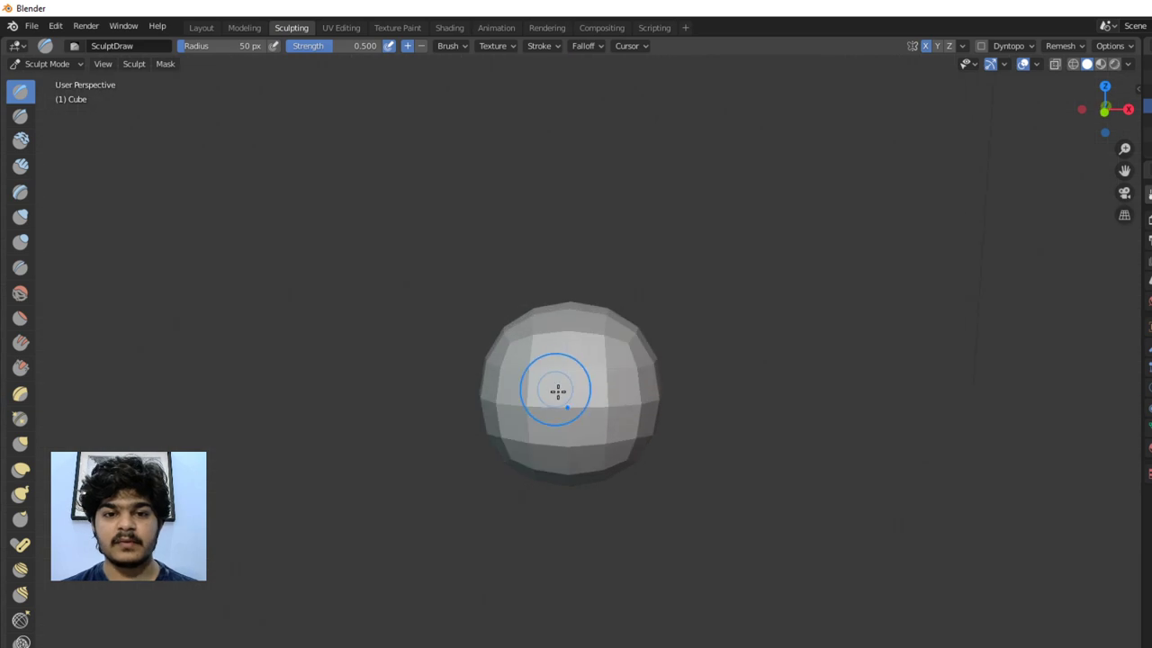
scroll(573, 415, up, 2)
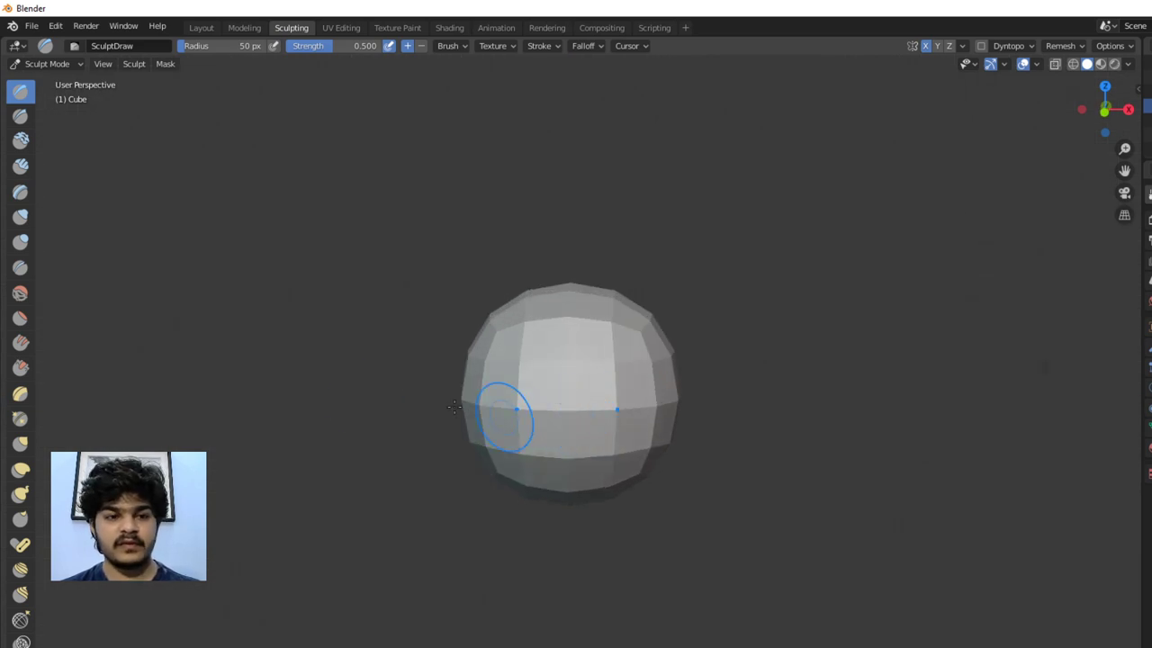
key(g)
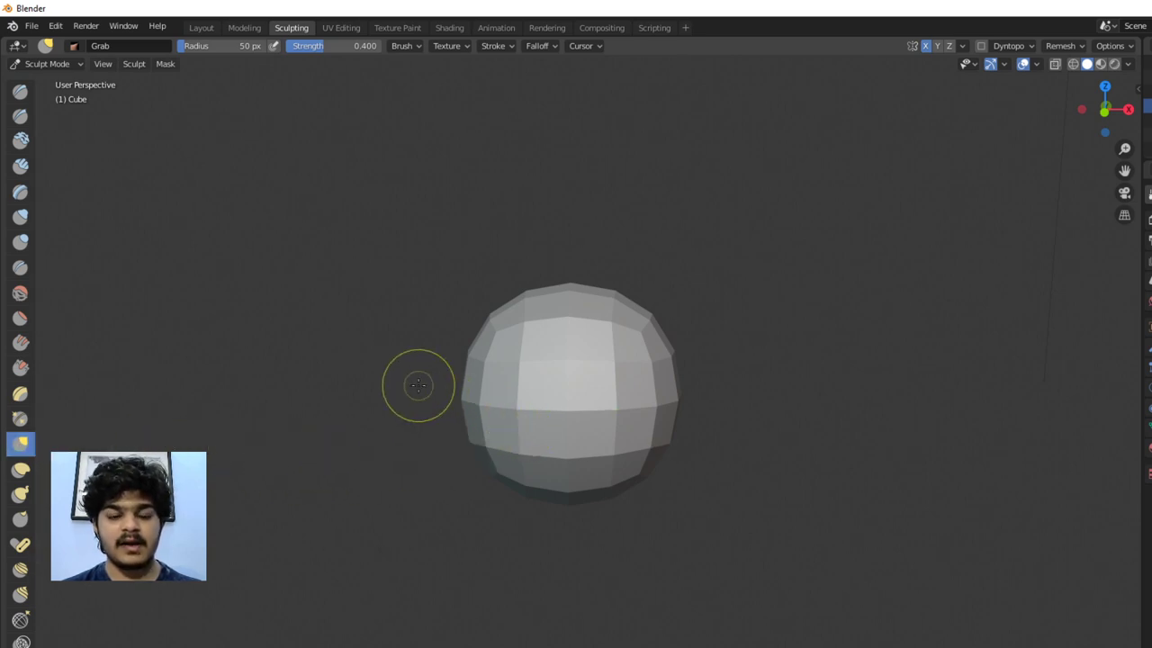
Set the Grab brush radius to 214 px
key(f)
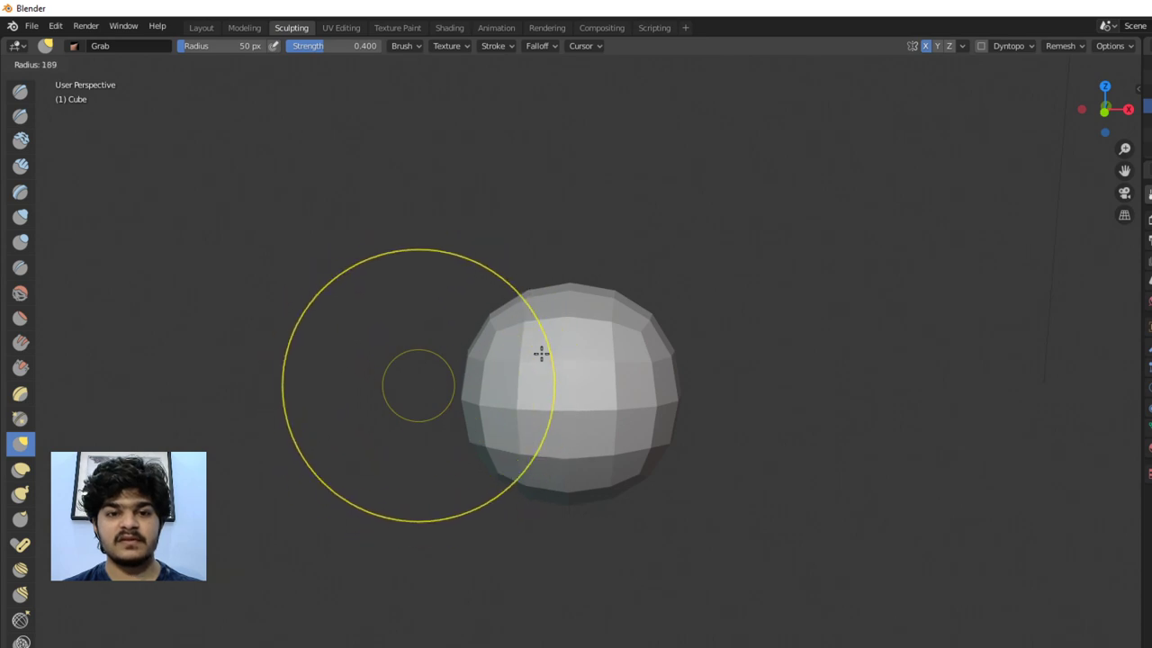
click(514, 380)
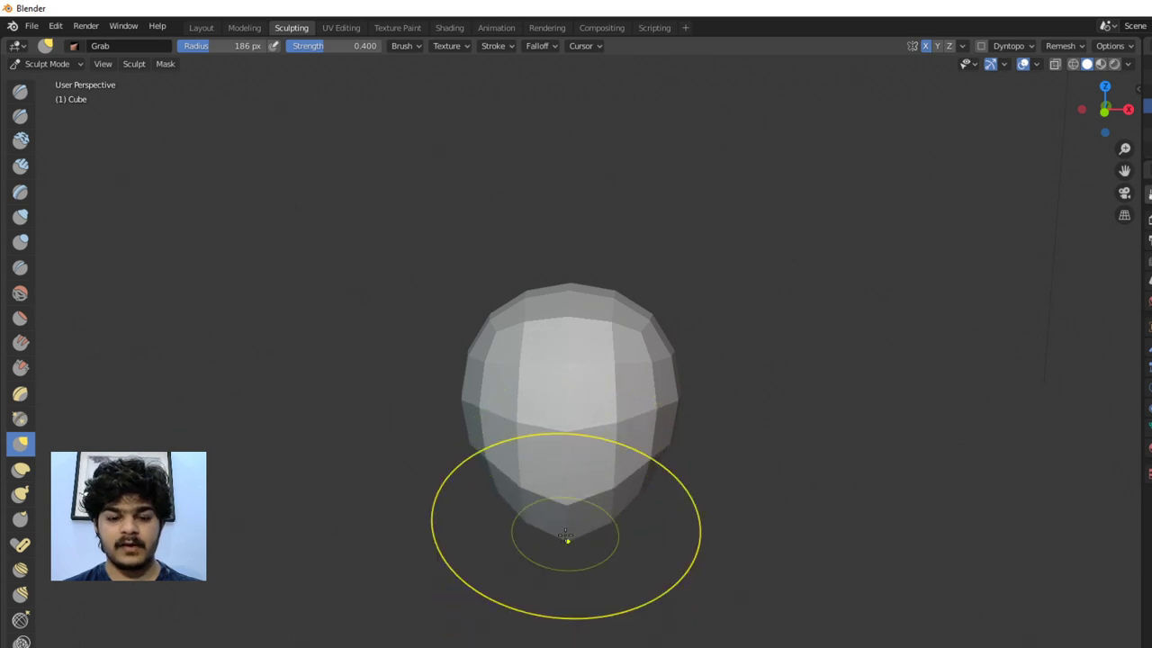
key(f)
click(565, 504)
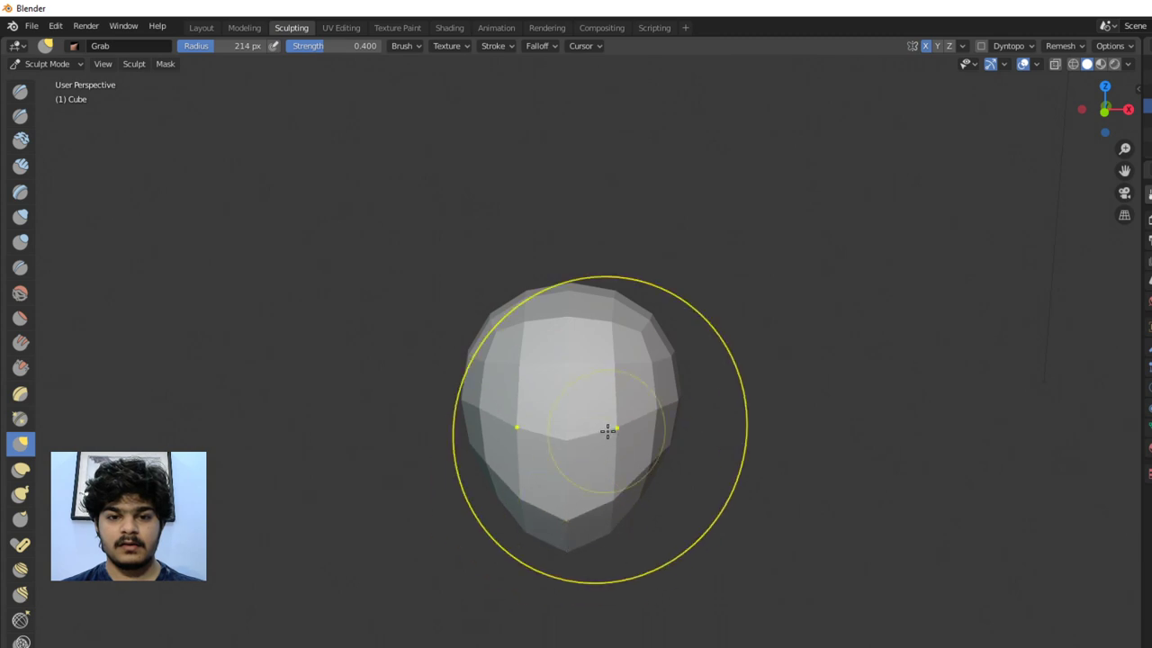
Pull the sphere into an egg-shaped head tapering to a chin with Grab strokes
middle_drag(606, 432, 459, 429)
mouse_move(630, 405)
mouse_down()
mouse_move(642, 393)
mouse_move(648, 329)
mouse_move(688, 280)
mouse_up()
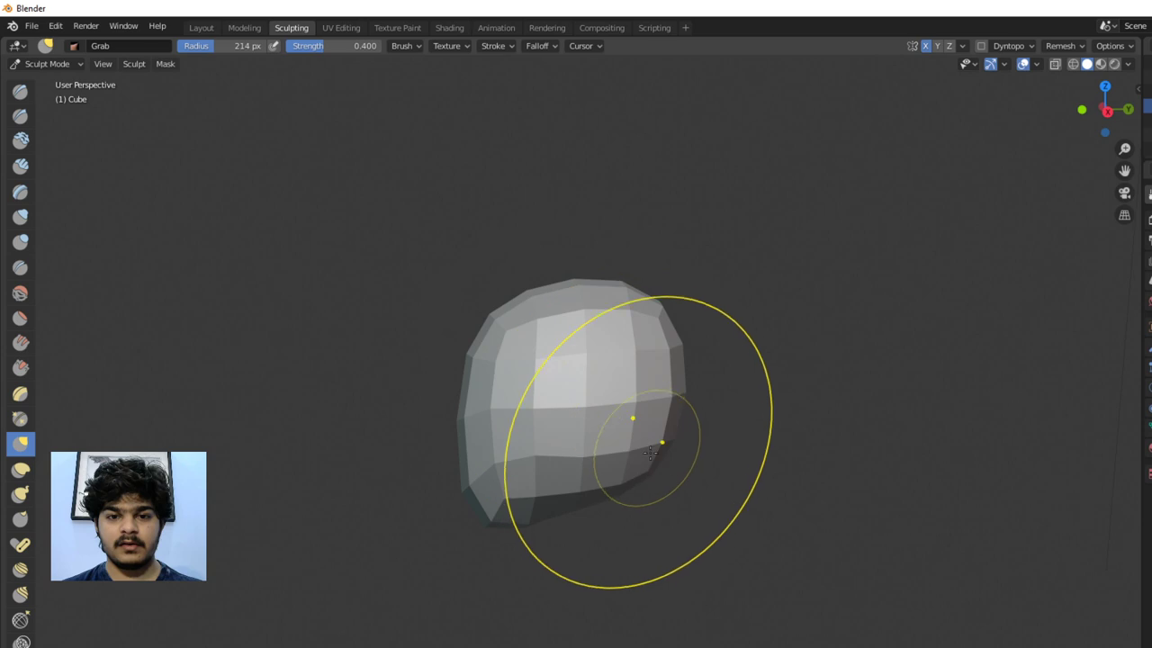
drag(635, 423, 662, 481)
mouse_move(619, 451)
middle_down()
mouse_move(585, 445)
mouse_move(738, 453)
mouse_move(730, 423)
middle_up()
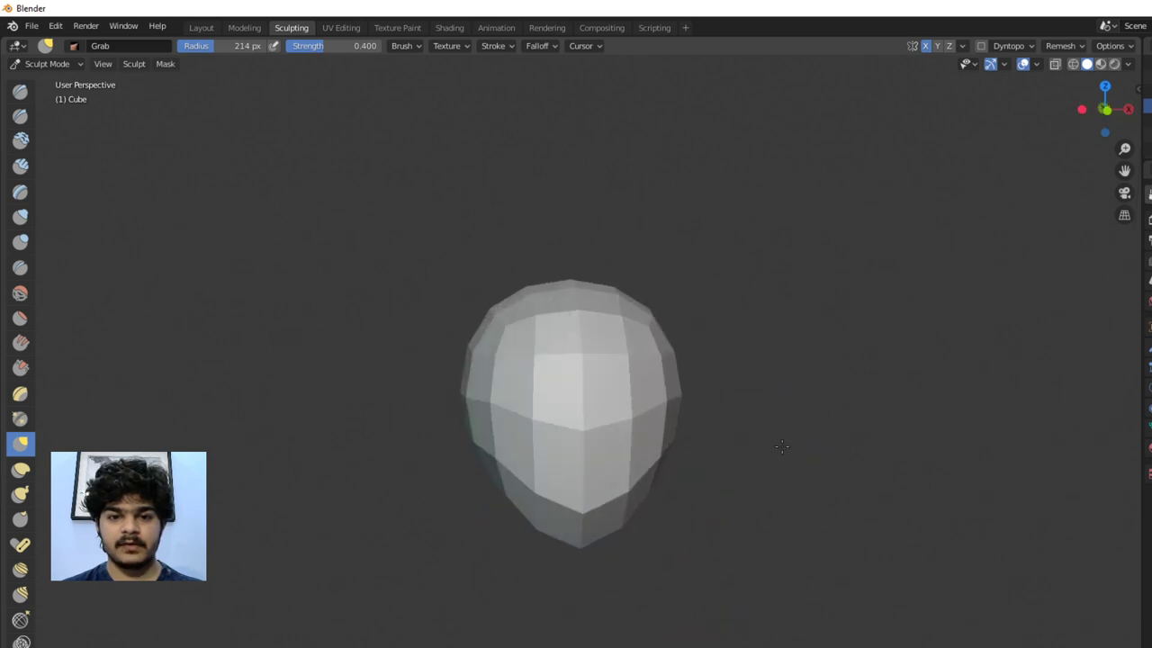
mouse_move(727, 381)
middle_down()
mouse_move(627, 377)
mouse_move(635, 414)
mouse_move(617, 398)
middle_up()
mouse_move(720, 390)
middle_down()
mouse_move(521, 368)
mouse_move(591, 378)
mouse_move(738, 363)
mouse_move(815, 374)
mouse_move(597, 360)
mouse_move(698, 367)
mouse_move(627, 354)
mouse_move(707, 357)
mouse_move(648, 365)
mouse_move(665, 370)
middle_up()
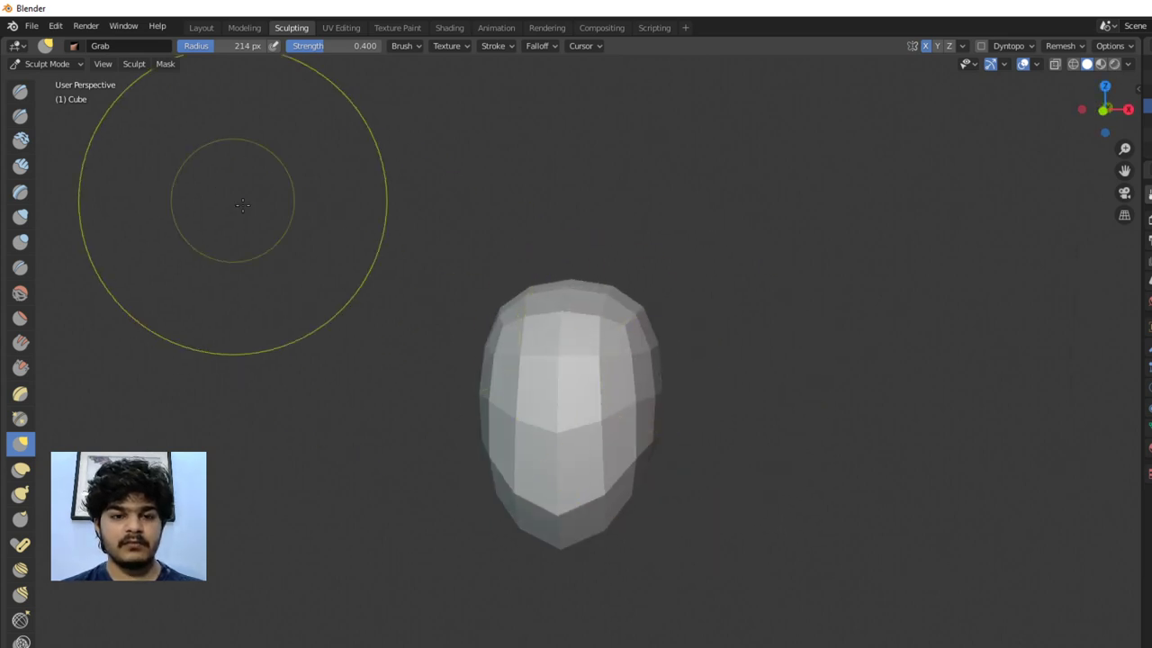
Switch to the Draw brush and set its radius to 29 px
key(x)
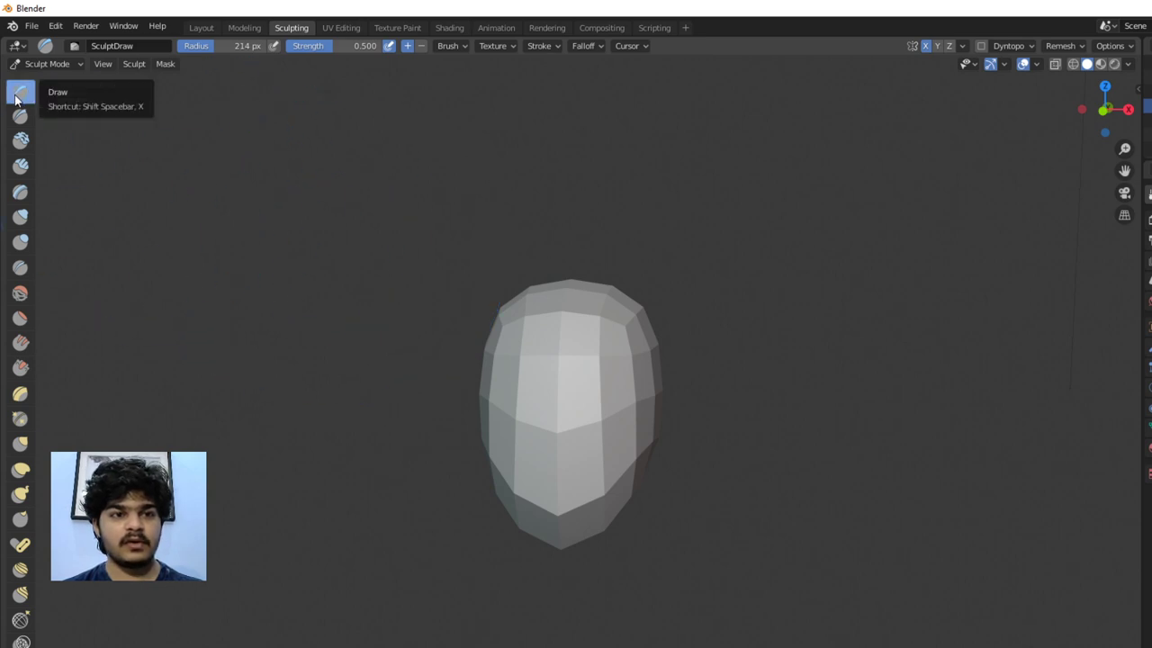
key(f)
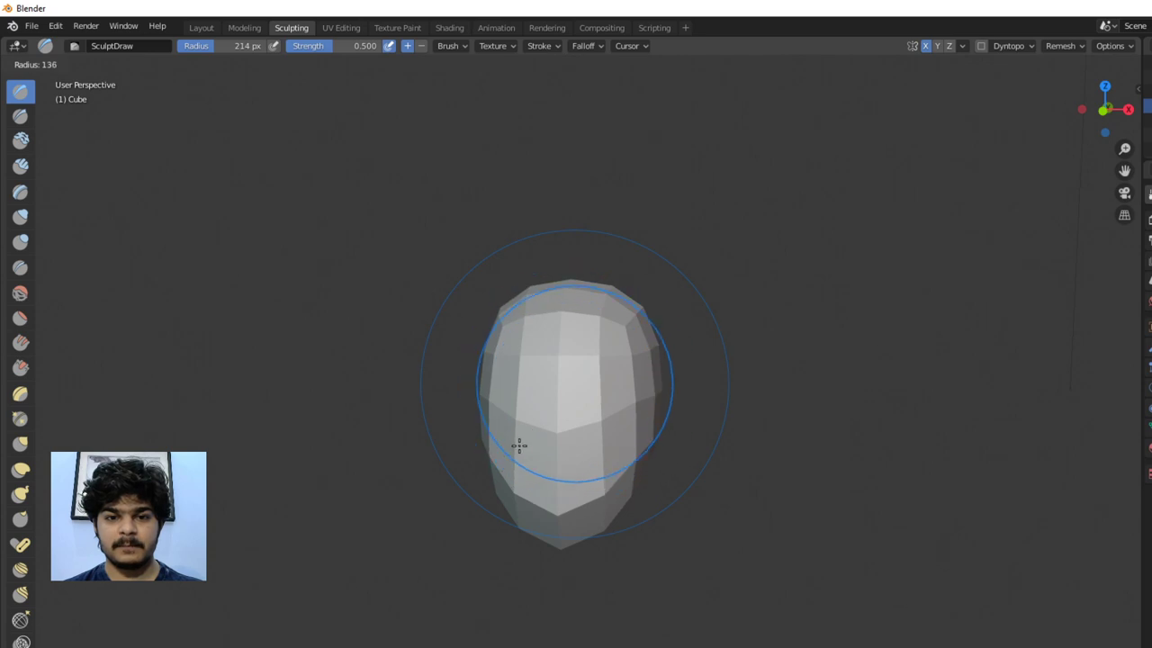
click(573, 381)
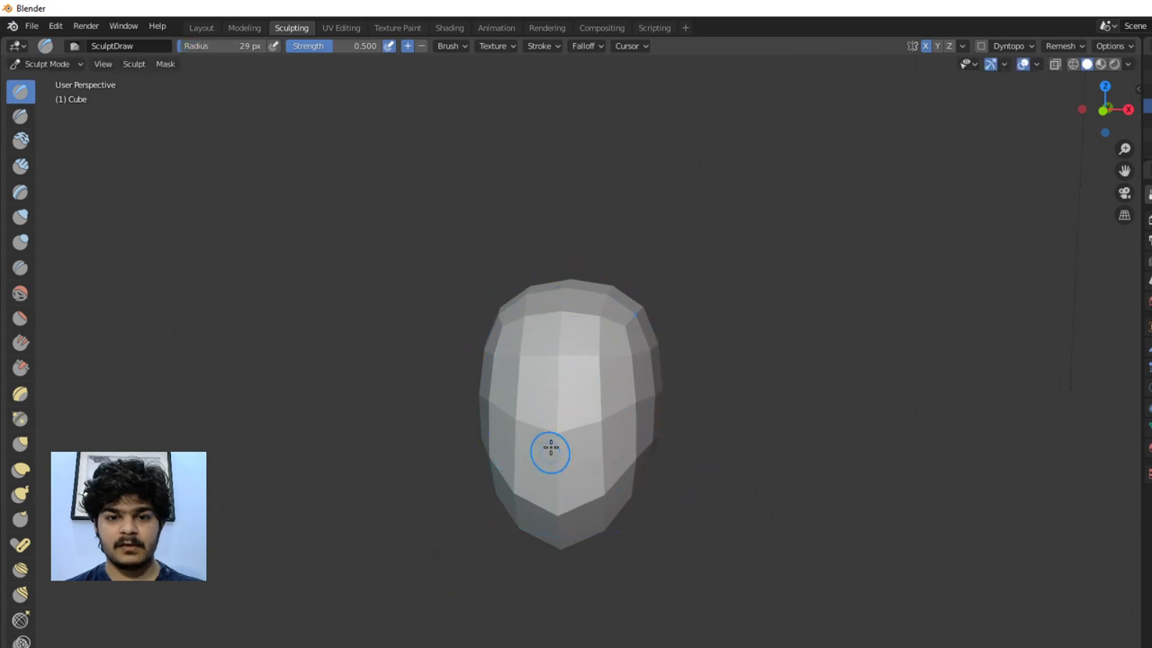
scroll(564, 404, up, 3)
mouse_move(564, 404)
middle_down()
mouse_move(579, 406)
mouse_move(607, 370)
middle_up()
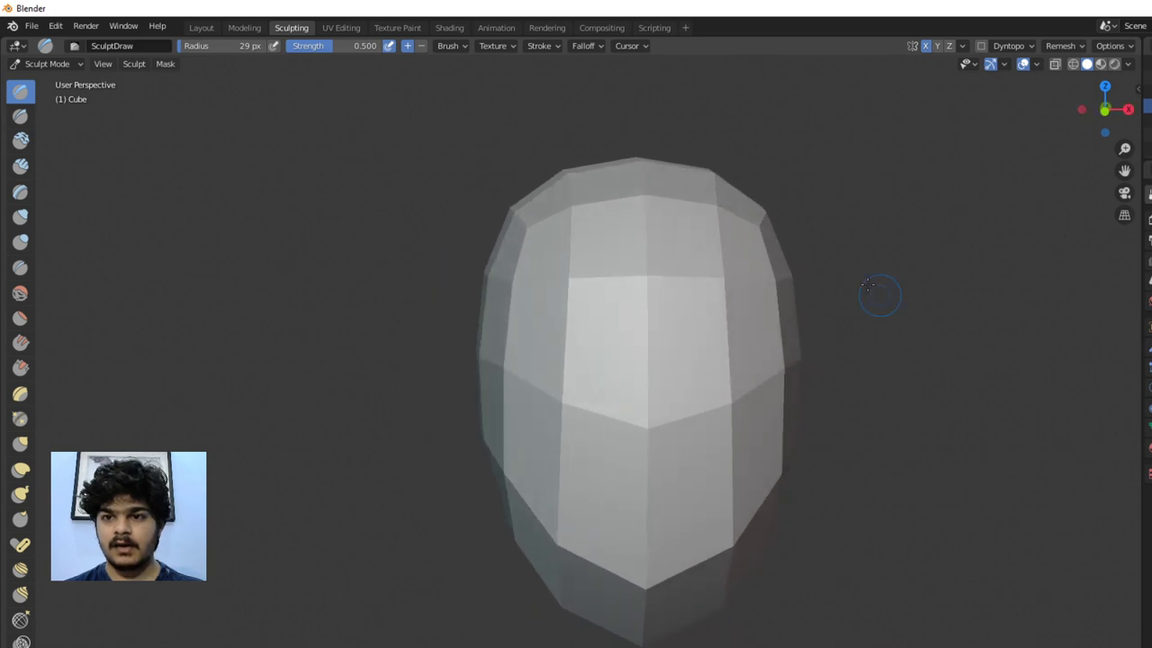
Browse the sidebar's Tool and View settings, then close the sidebar
click(1138, 91)
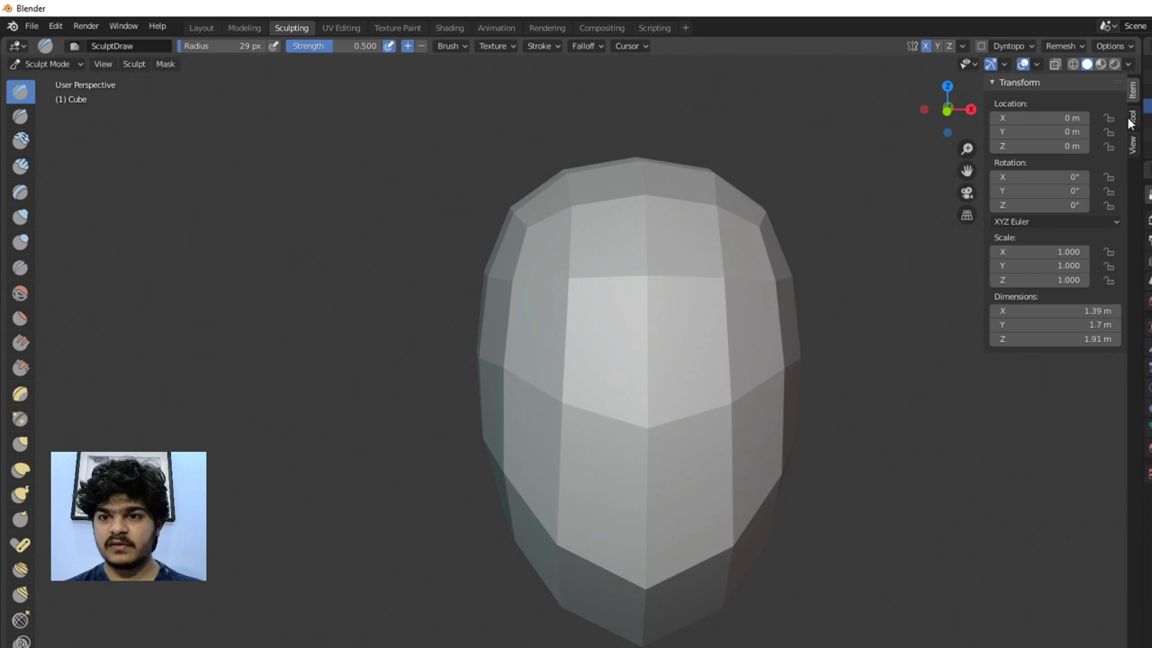
click(1132, 120)
click(1133, 146)
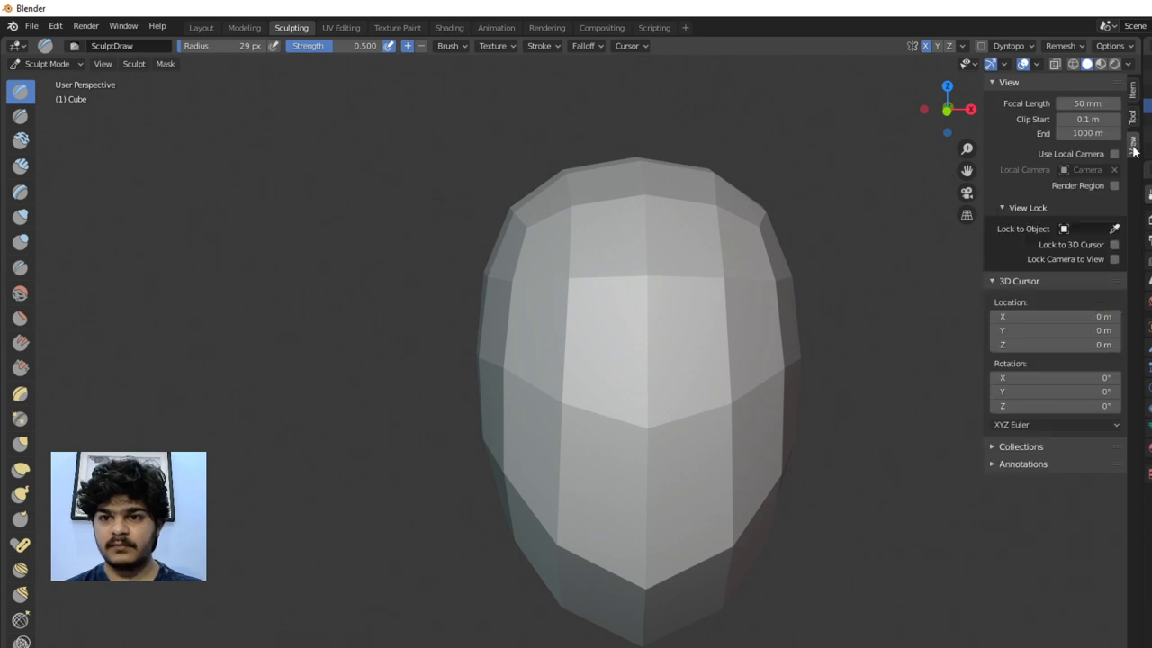
click(1133, 119)
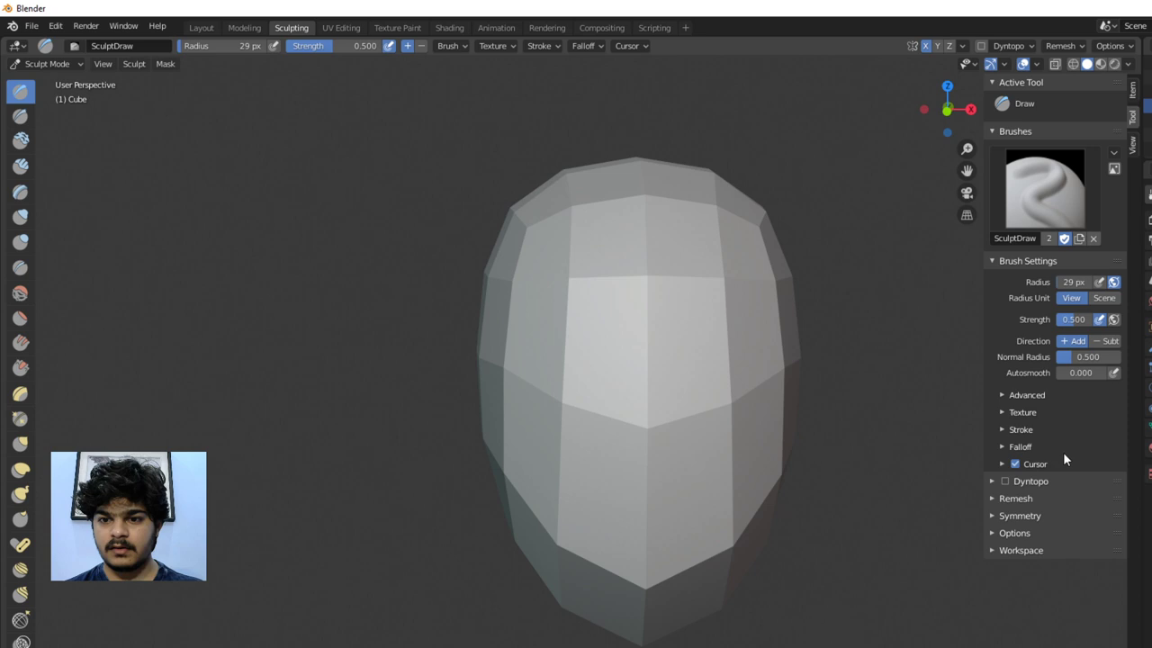
key(n)
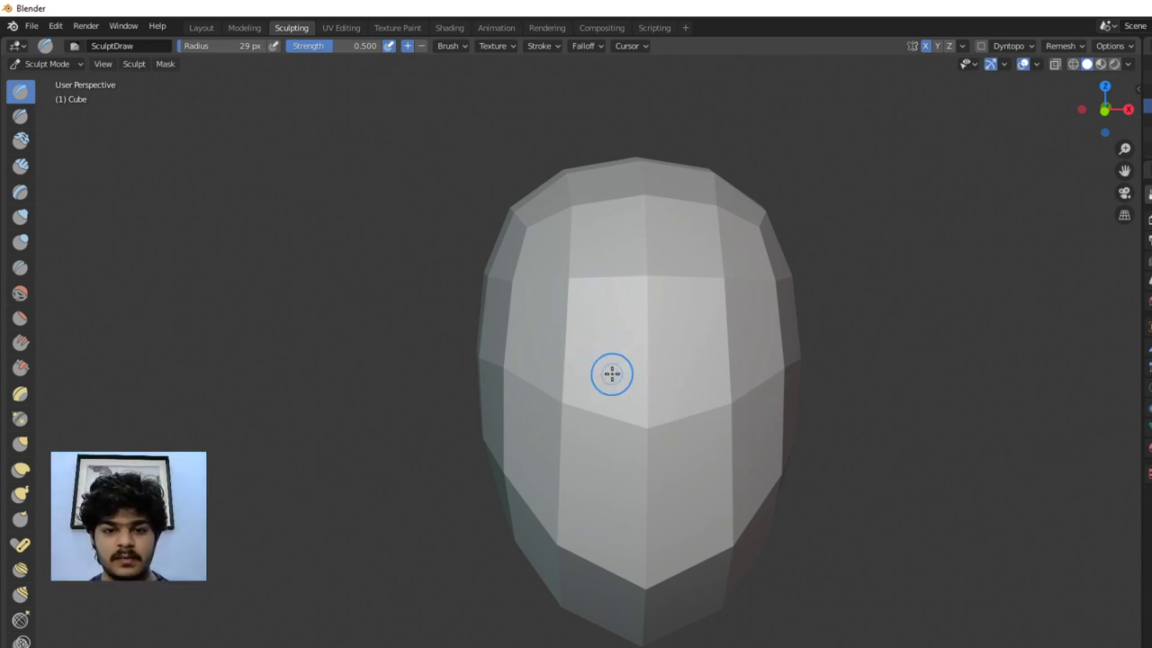
Resize the brush to 70 px, then 56 px, and switch to the Layout workspace
key(f)
click(630, 341)
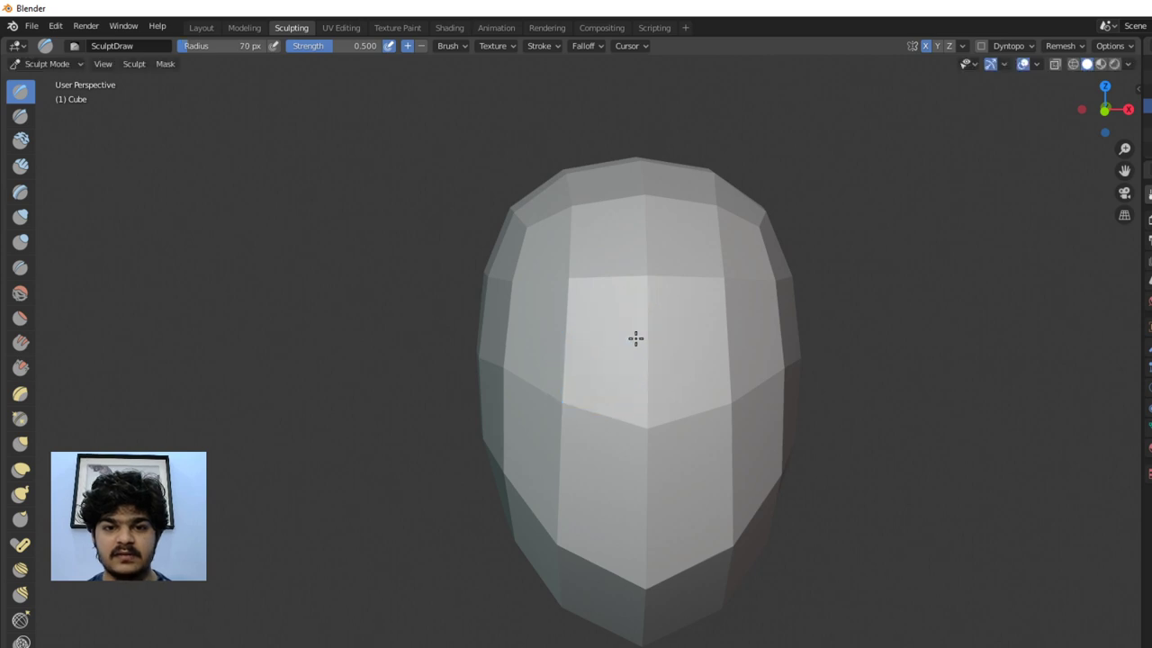
middle_drag(635, 336, 600, 361)
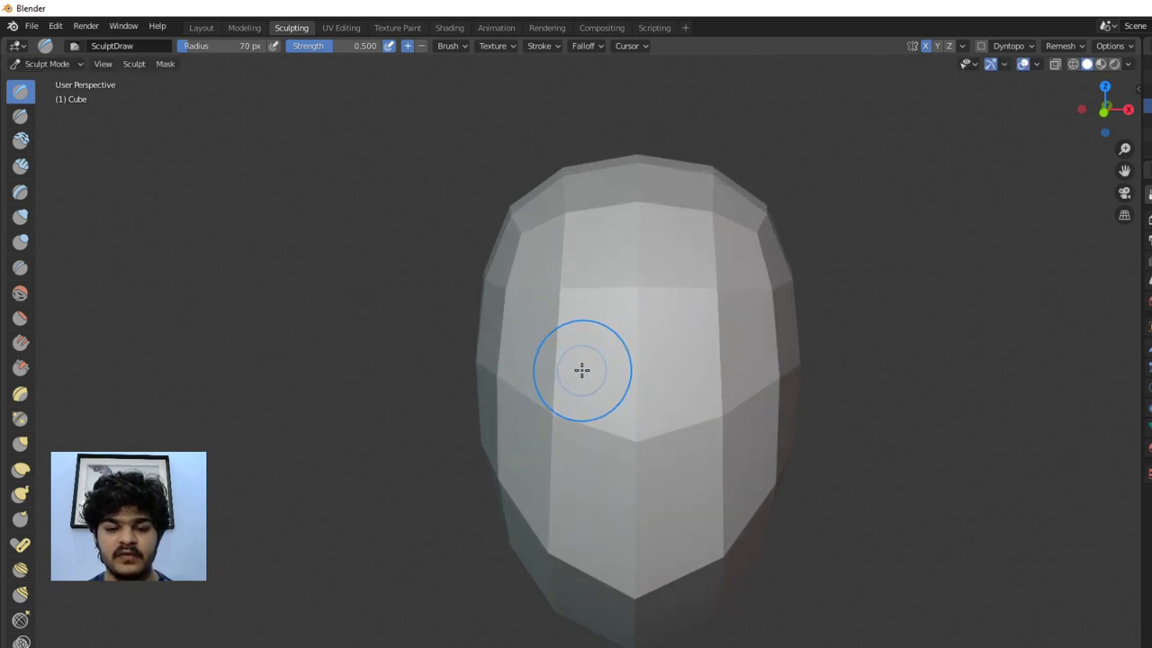
key(f)
click(570, 375)
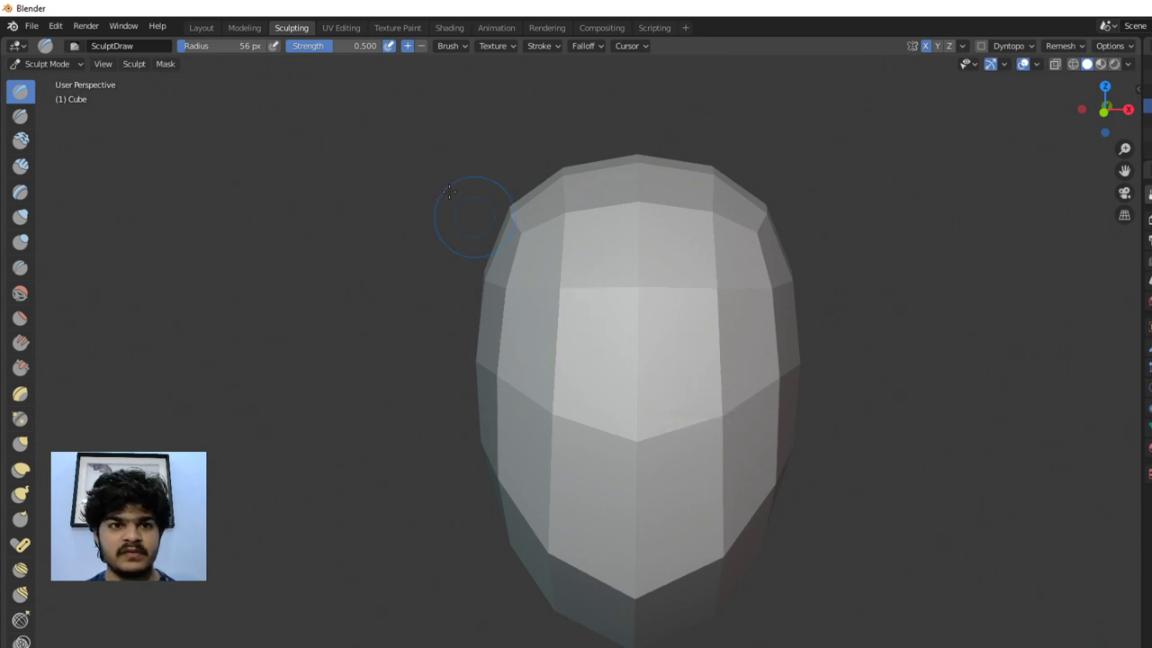
click(202, 28)
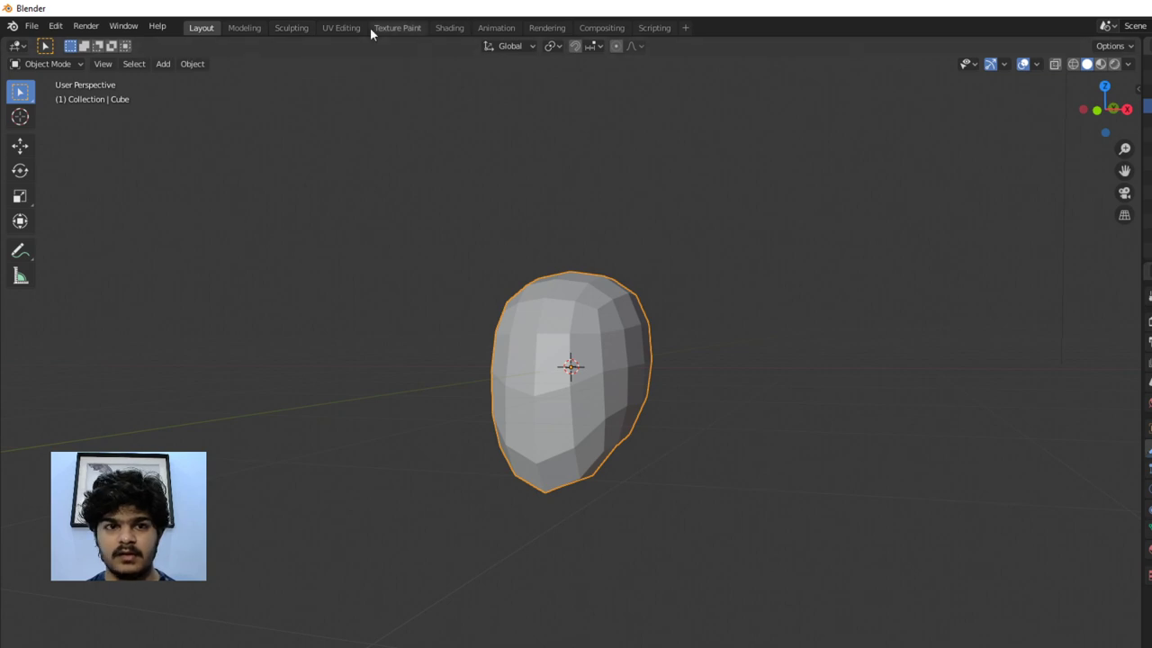
Go back to the Sculpting workspace with the head in Sculpt Mode
click(292, 28)
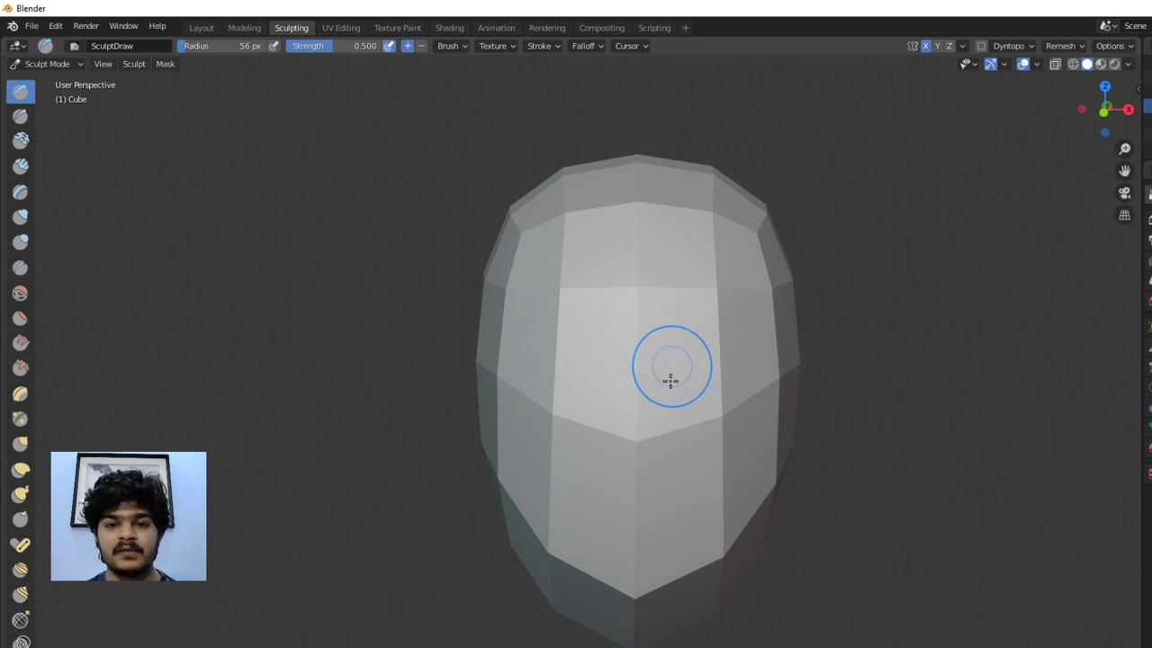
Enable Dyntopo on the head, accepting the vertex data warning
click(980, 47)
click(920, 90)
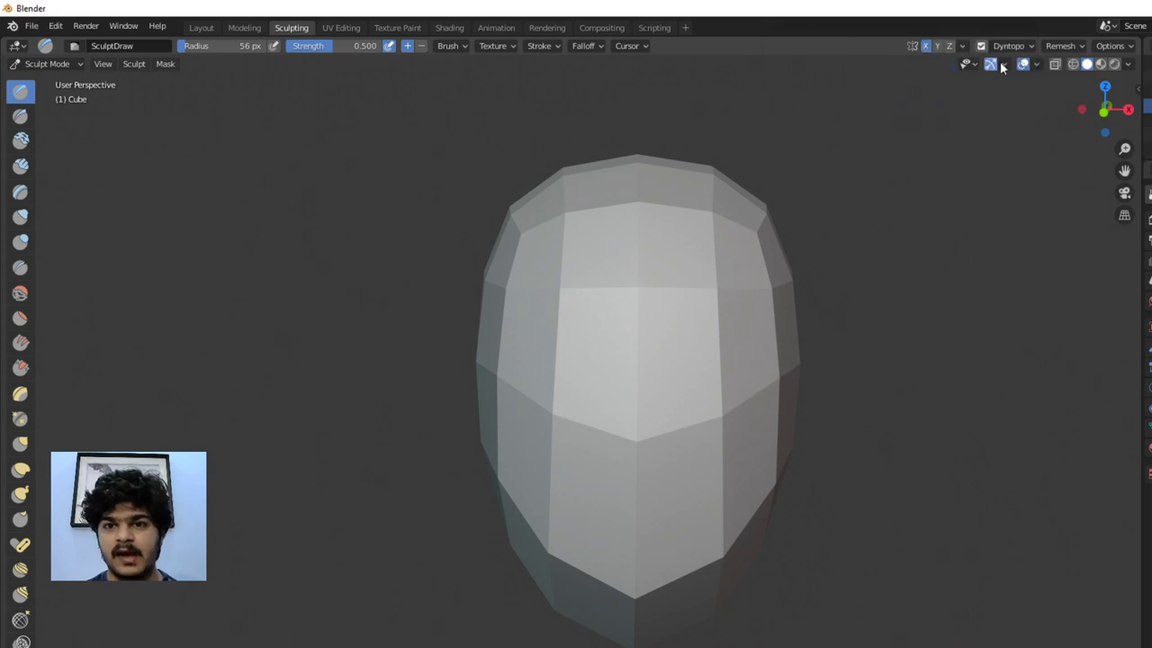
click(1030, 47)
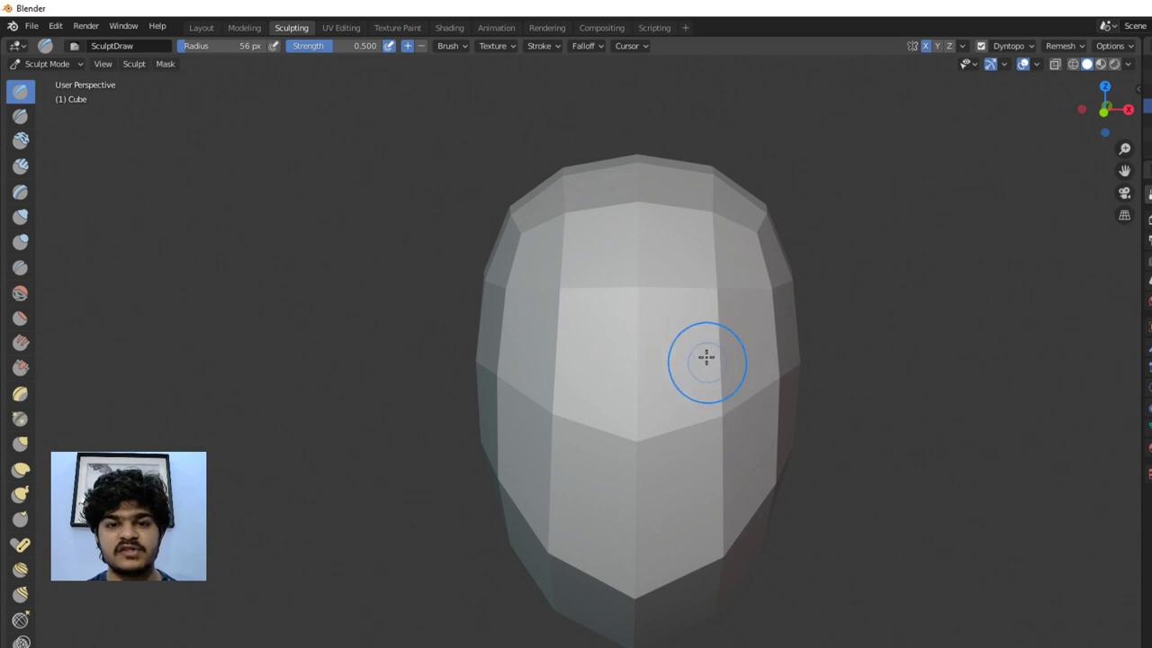
click(1023, 49)
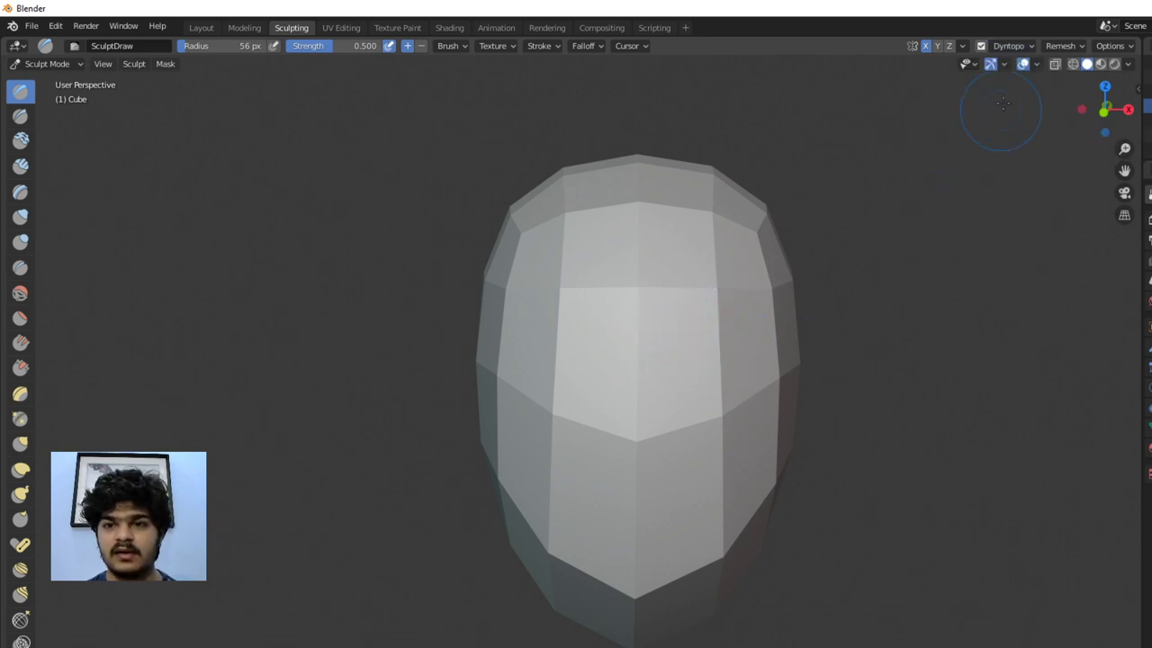
click(1011, 47)
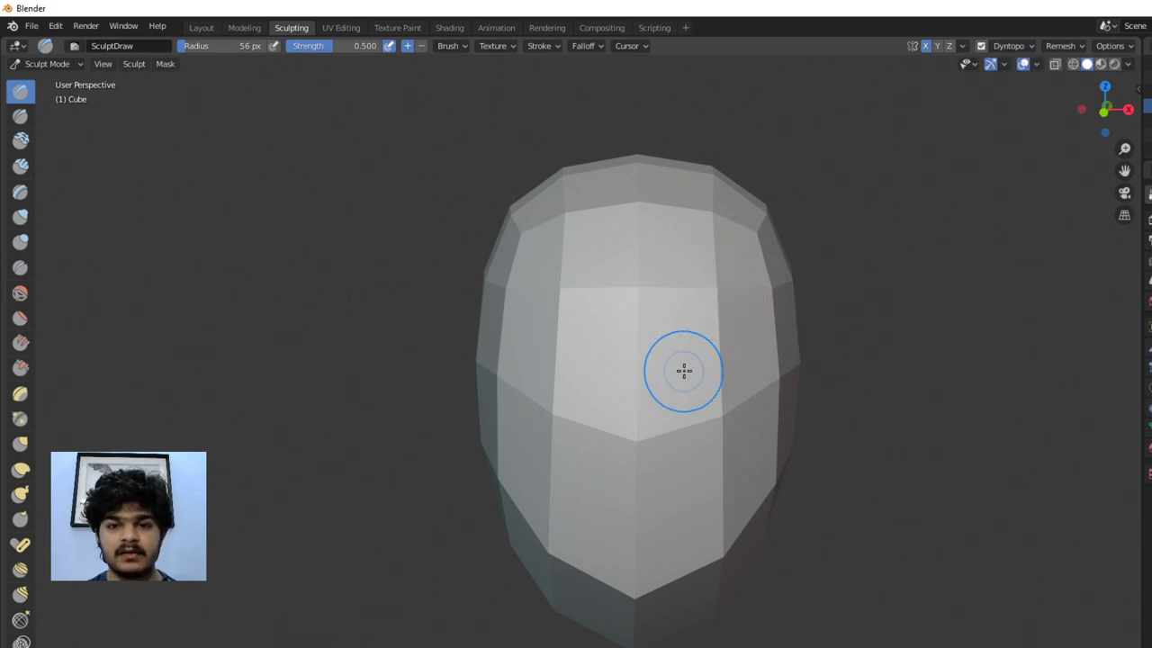
Set Dyntopo detailing to Constant Detail with resolution 20
scroll(683, 369, up, 4)
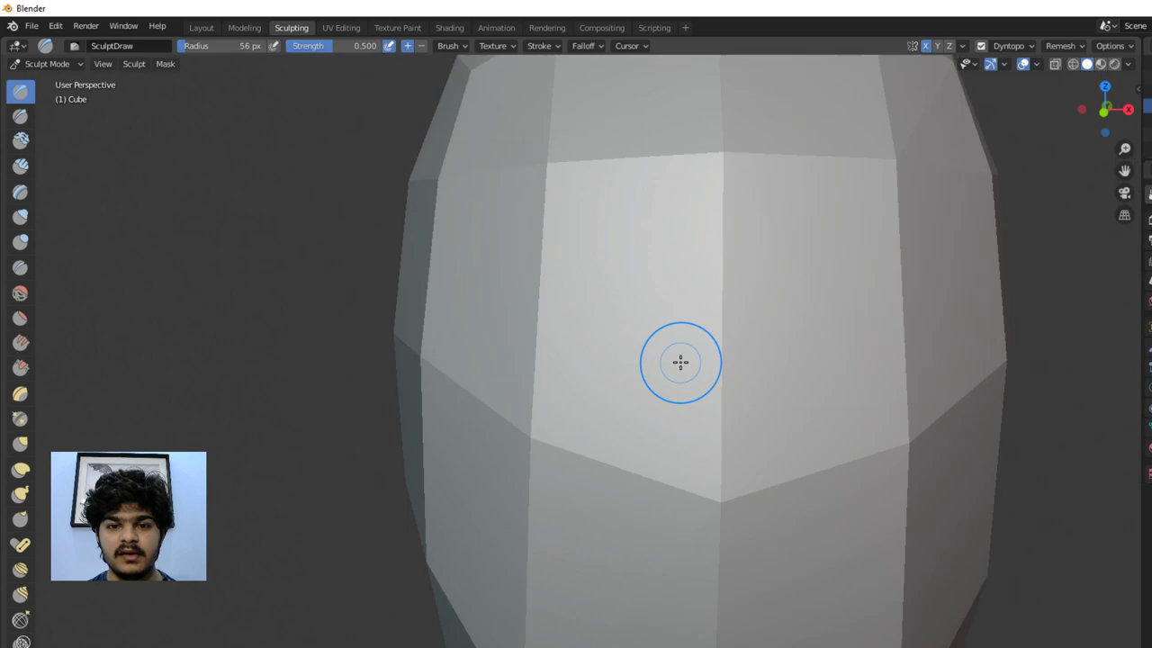
scroll(680, 362, down, 6)
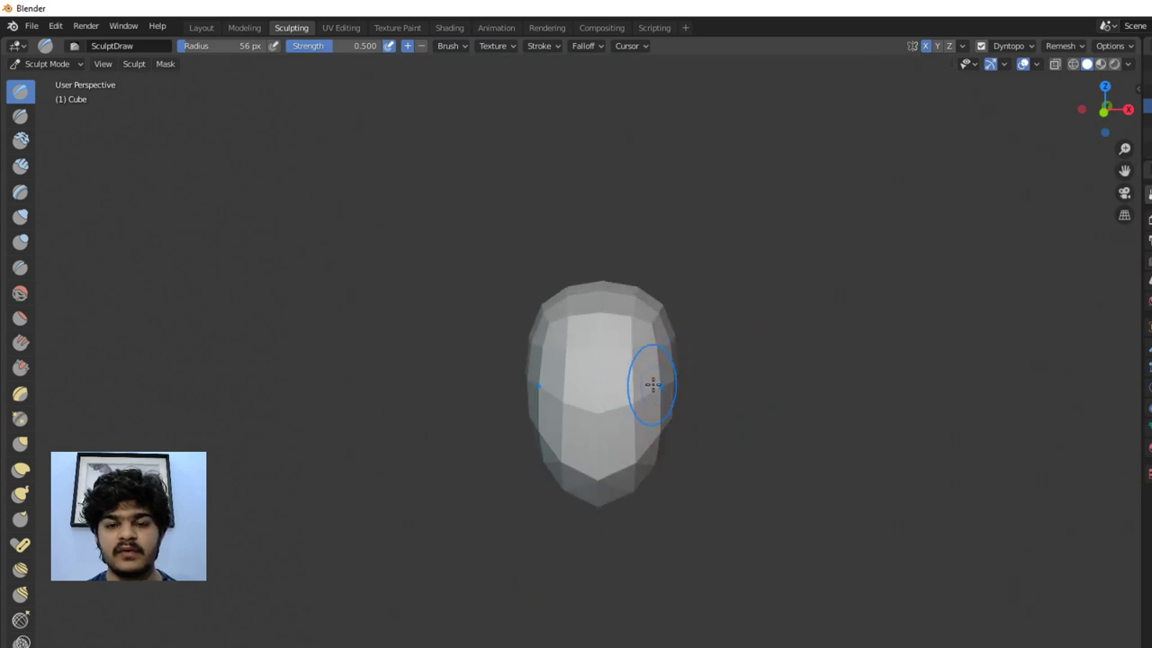
scroll(652, 385, up, 5)
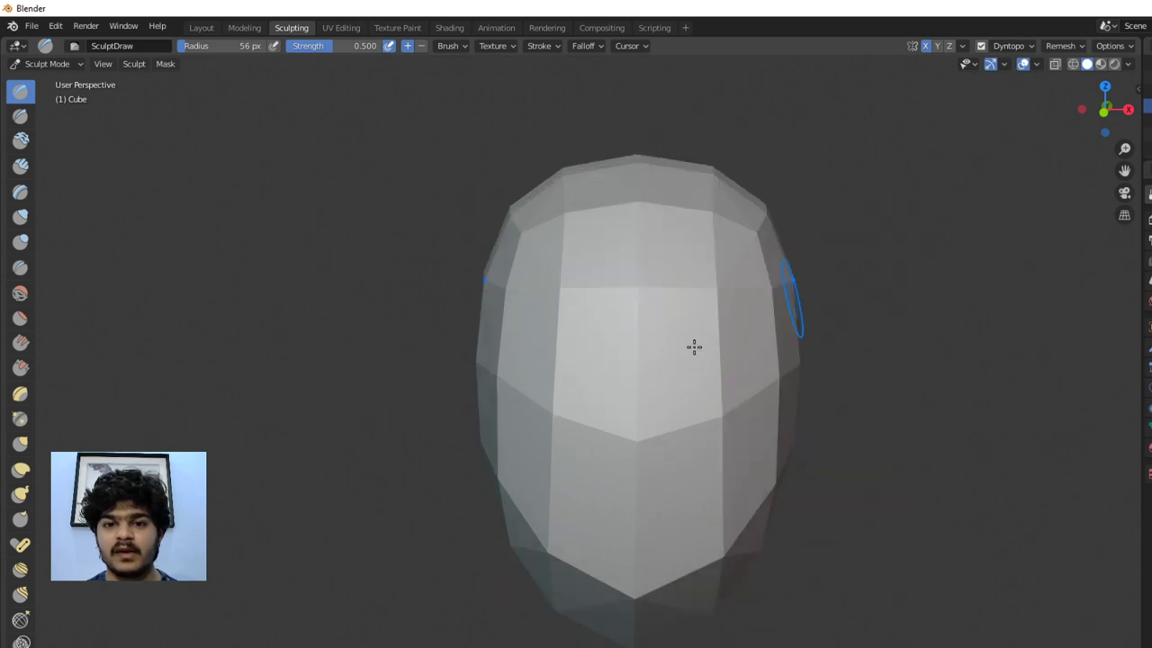
scroll(694, 346, down, 2)
mouse_move(668, 368)
middle_down()
mouse_move(627, 366)
mouse_move(657, 364)
middle_up()
scroll(594, 363, up, 3)
scroll(591, 368, down, 3)
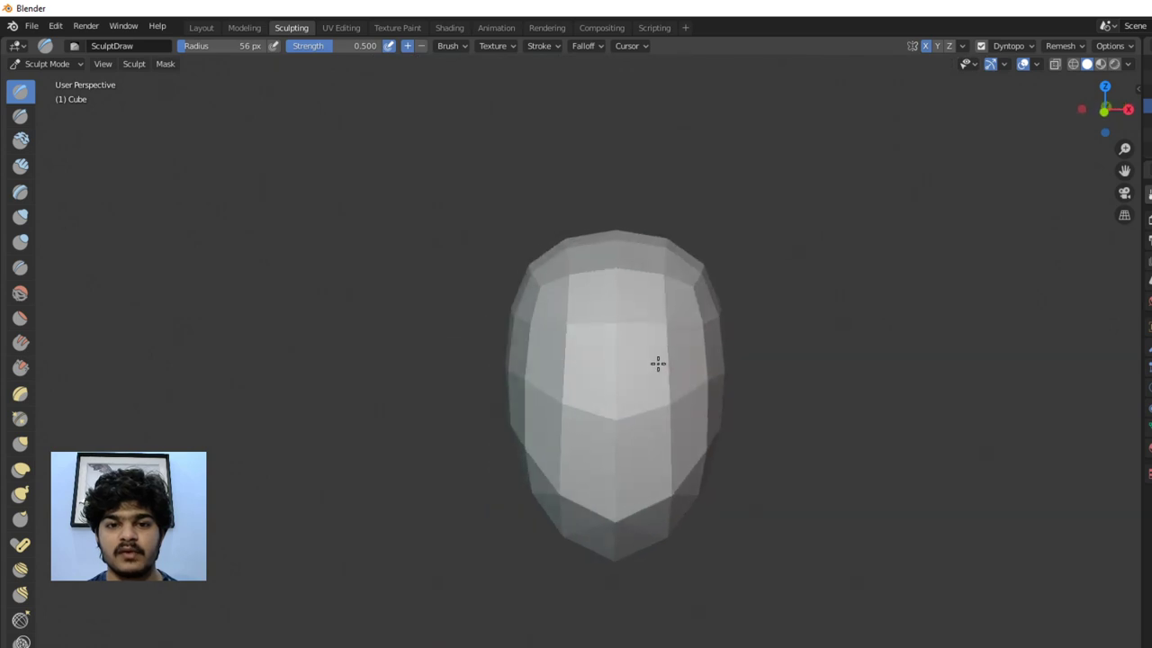
scroll(663, 362, up, 1)
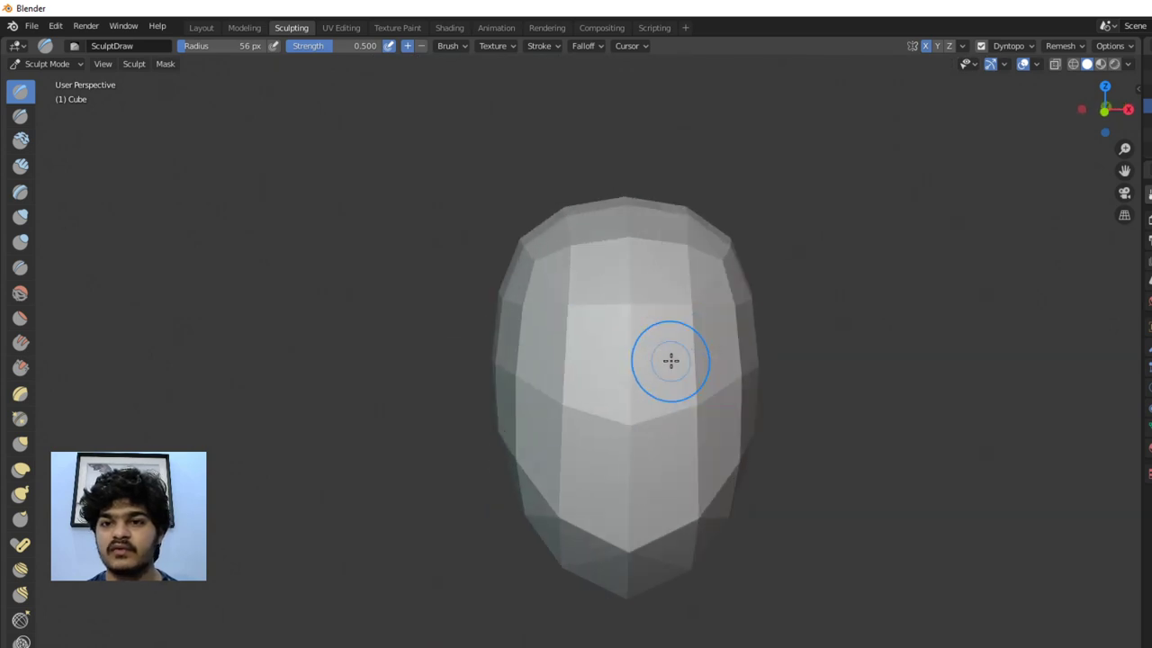
click(1010, 48)
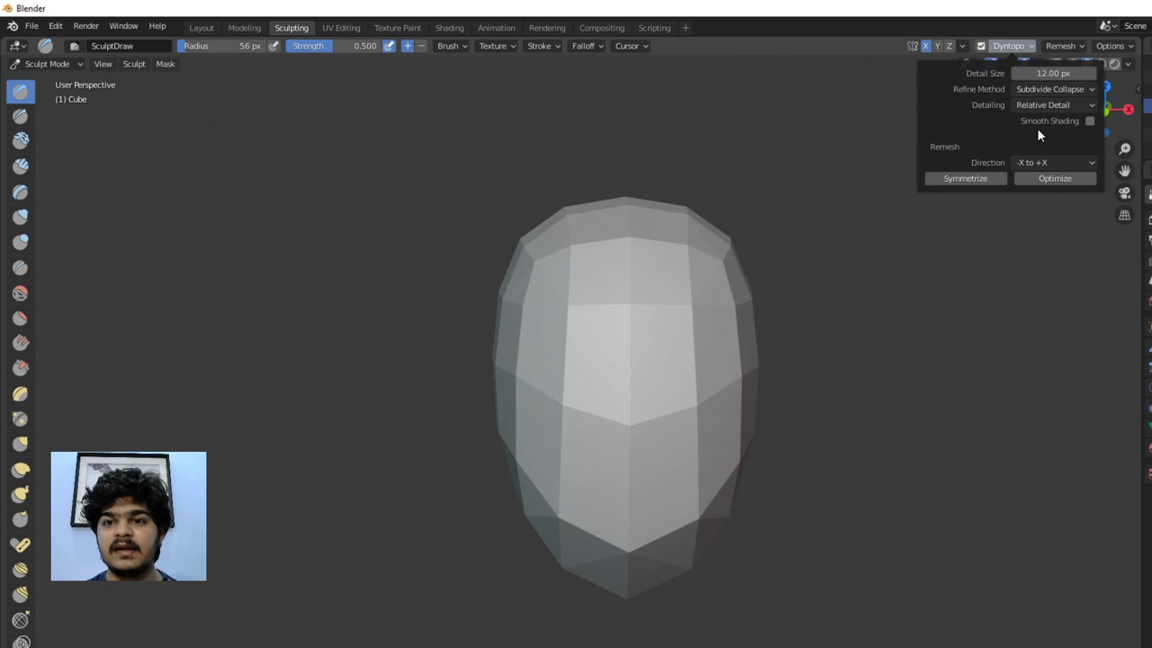
click(1068, 105)
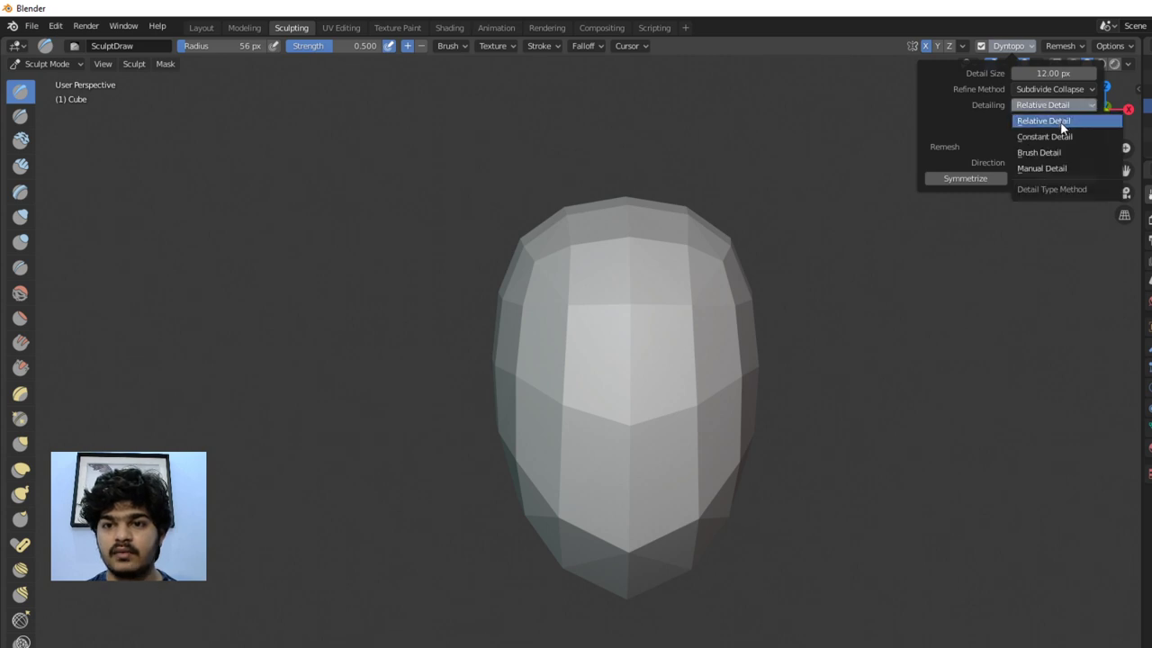
click(1043, 137)
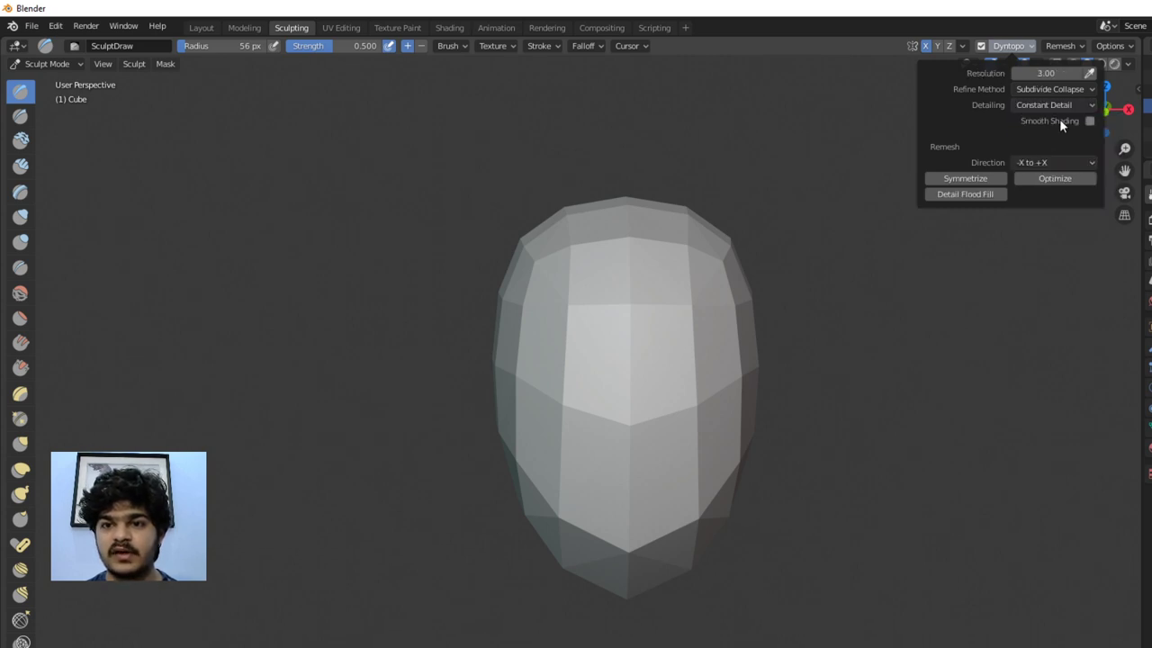
click(1038, 73)
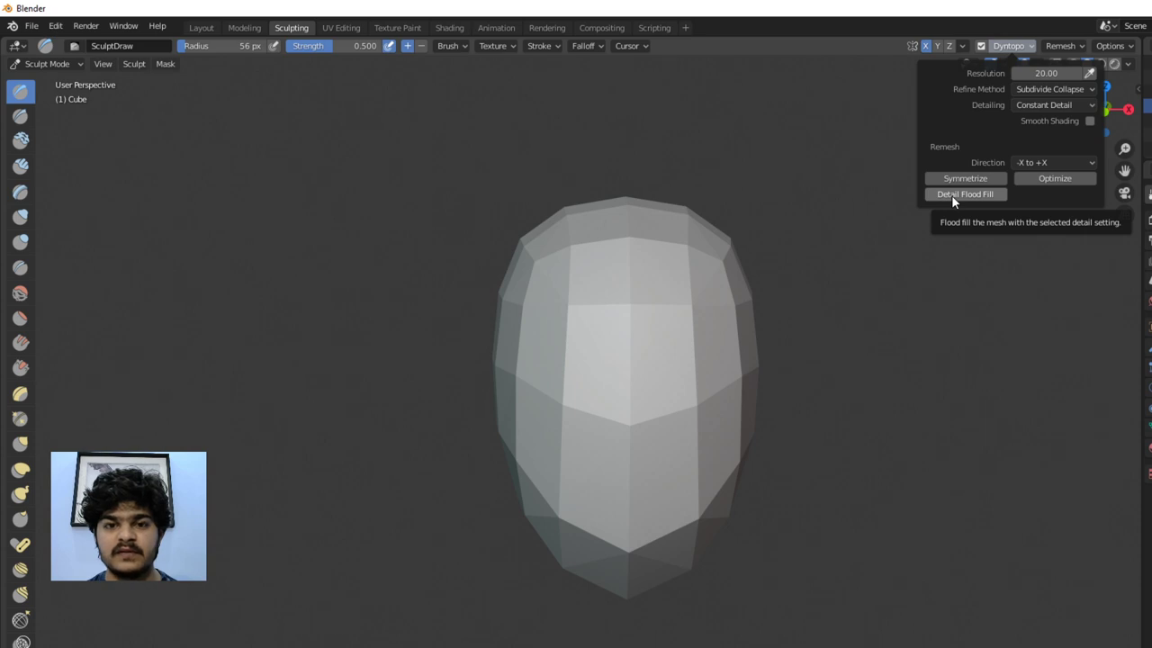
Run Detail Flood Fill to apply the constant detail across the whole head
click(1022, 45)
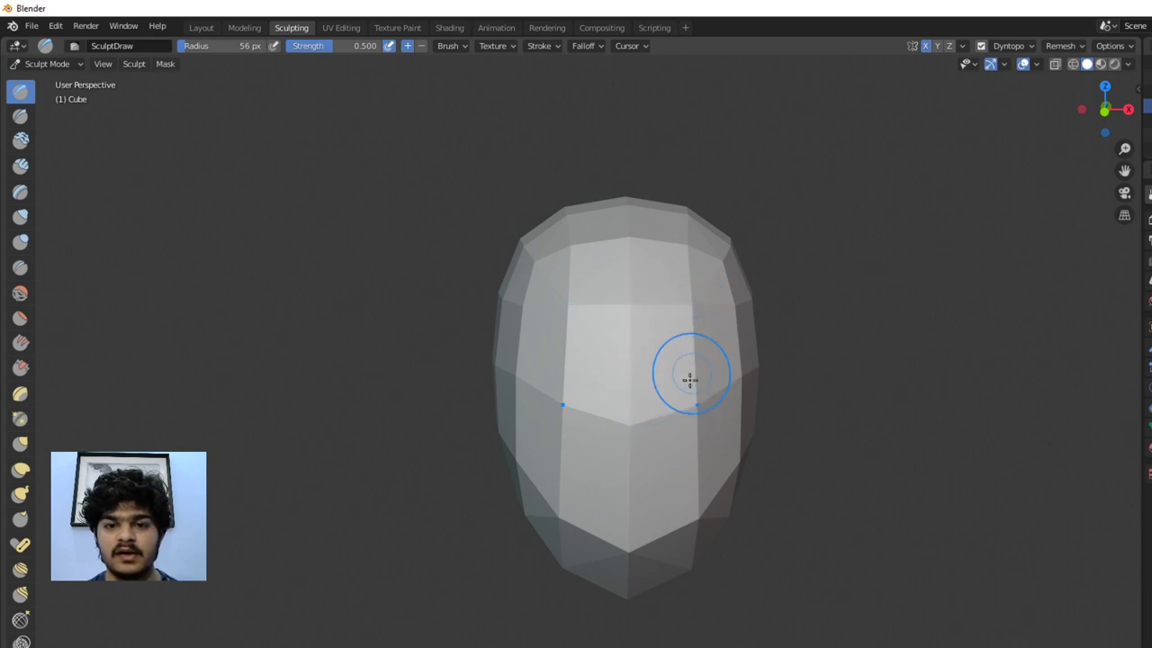
click(1009, 46)
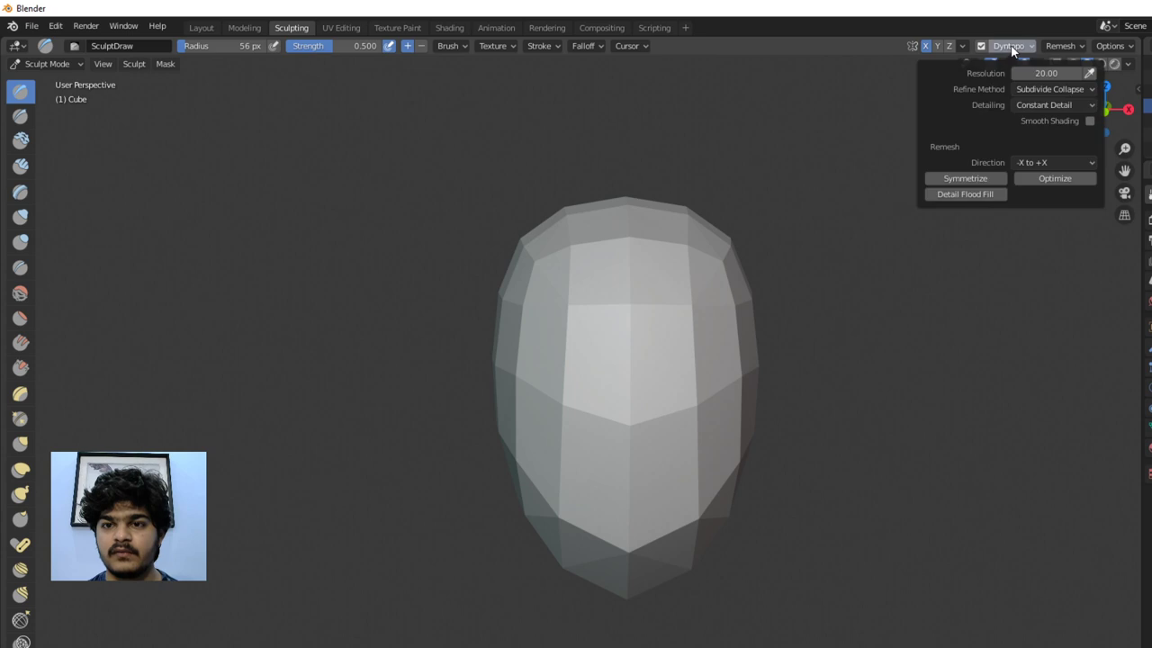
click(957, 194)
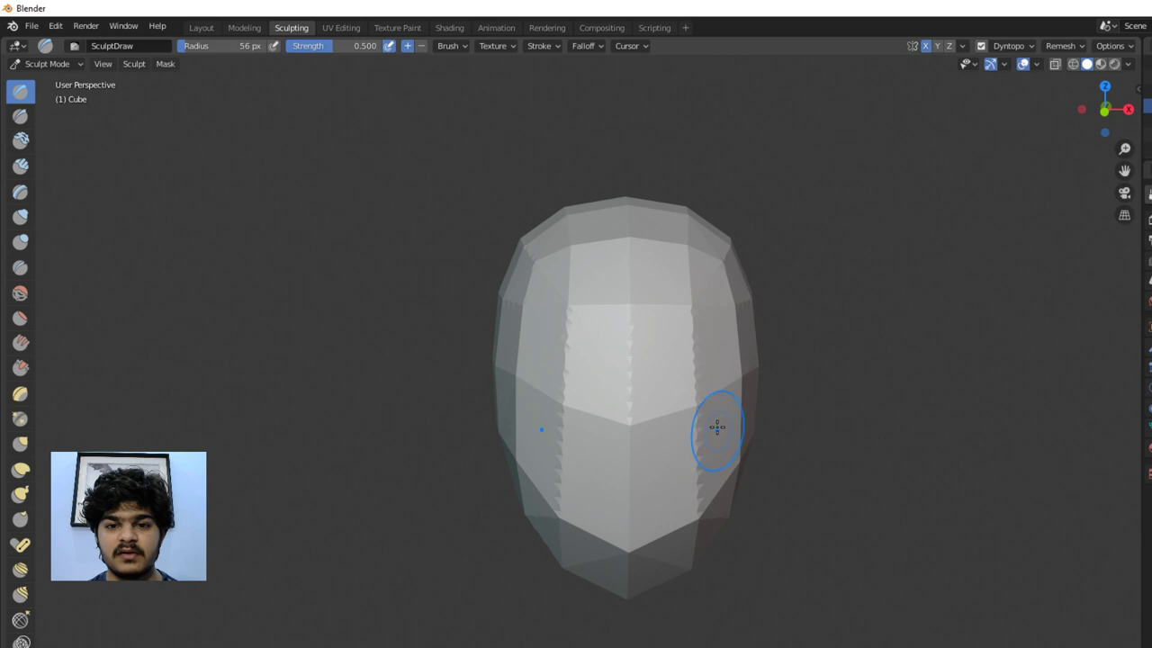
mouse_move(570, 351)
middle_down()
mouse_move(761, 355)
mouse_move(643, 344)
middle_up()
scroll(675, 372, up, 6)
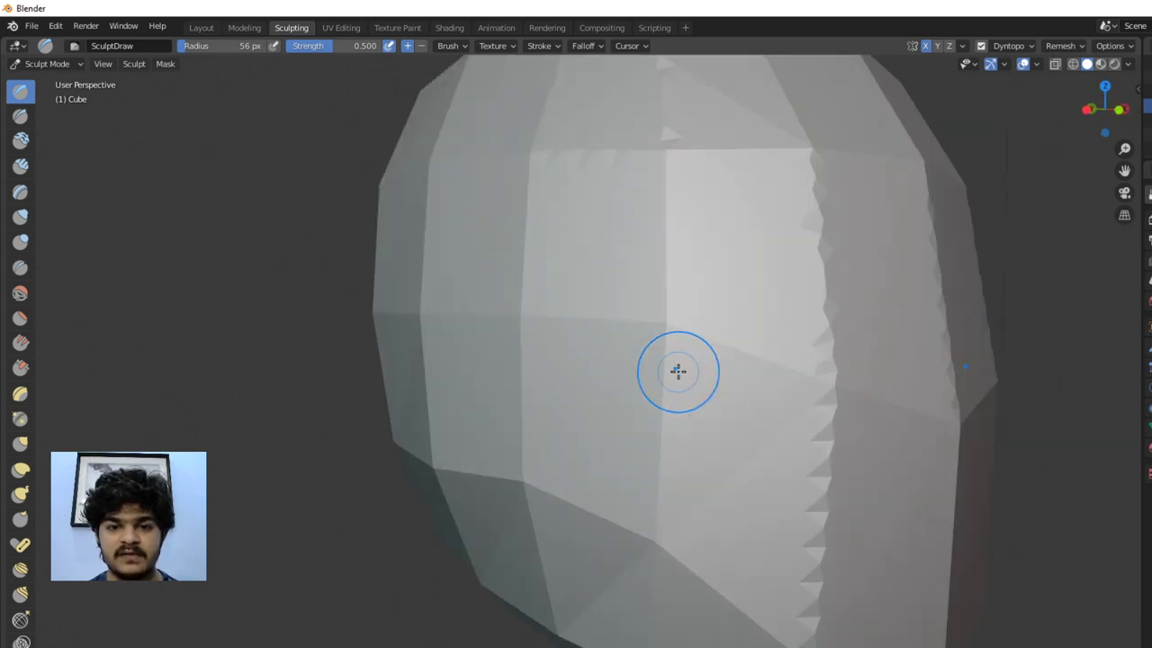
middle_drag(734, 349, 690, 350)
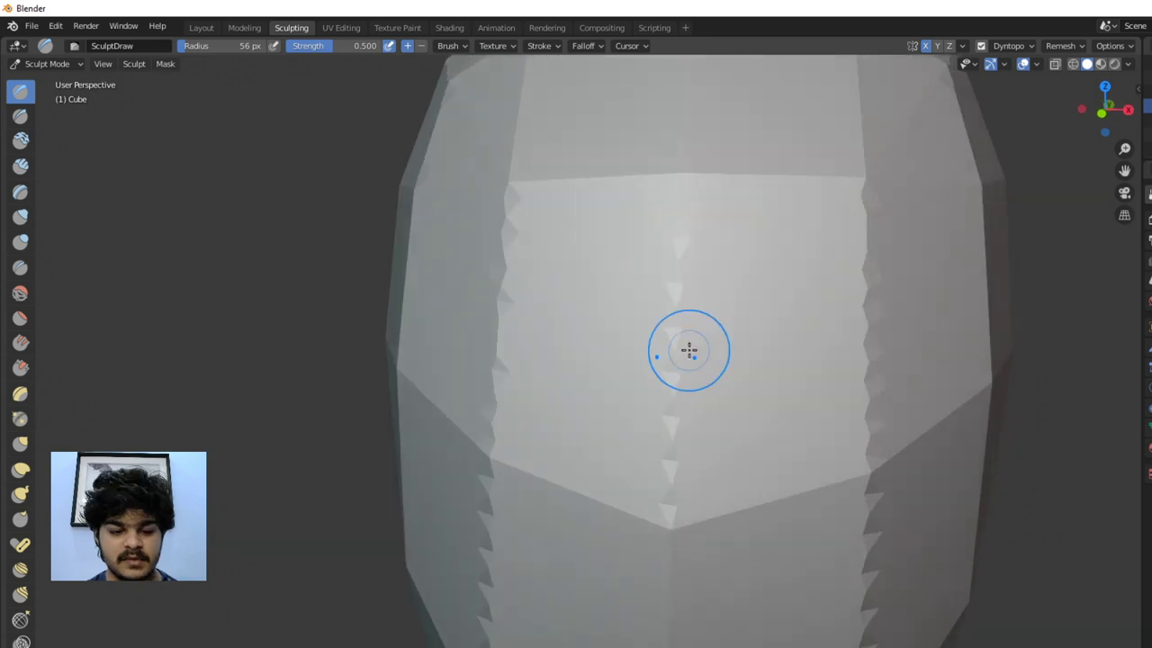
key(z)
click(612, 358)
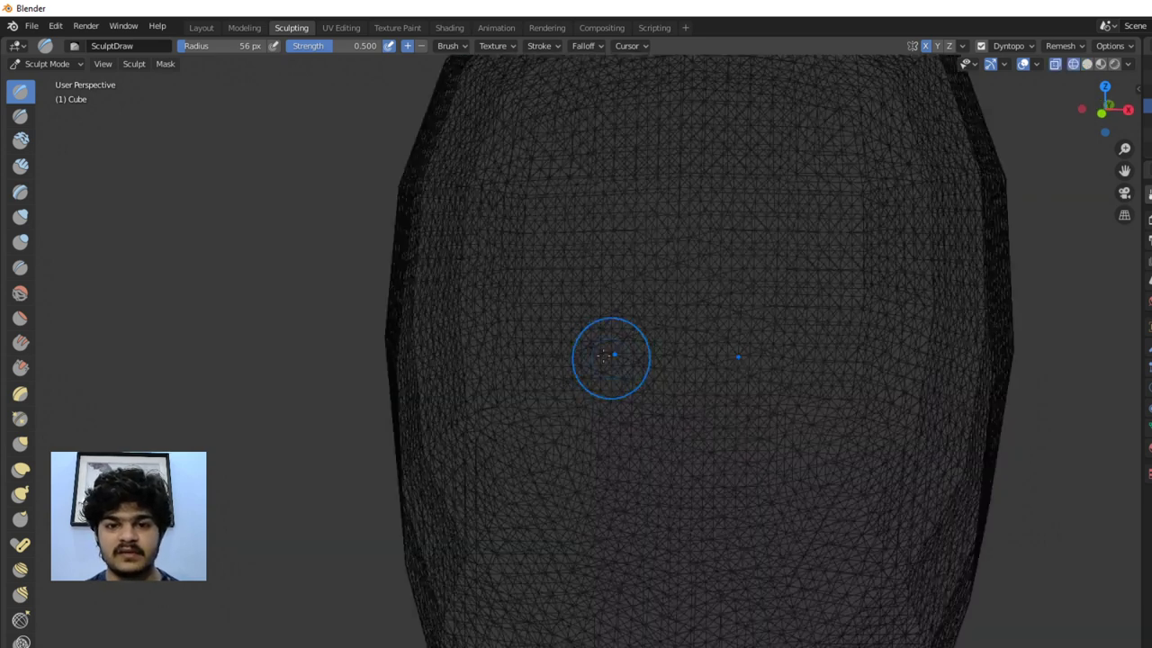
mouse_move(632, 349)
middle_down()
mouse_move(717, 325)
mouse_move(755, 328)
mouse_move(656, 342)
middle_up()
key(z)
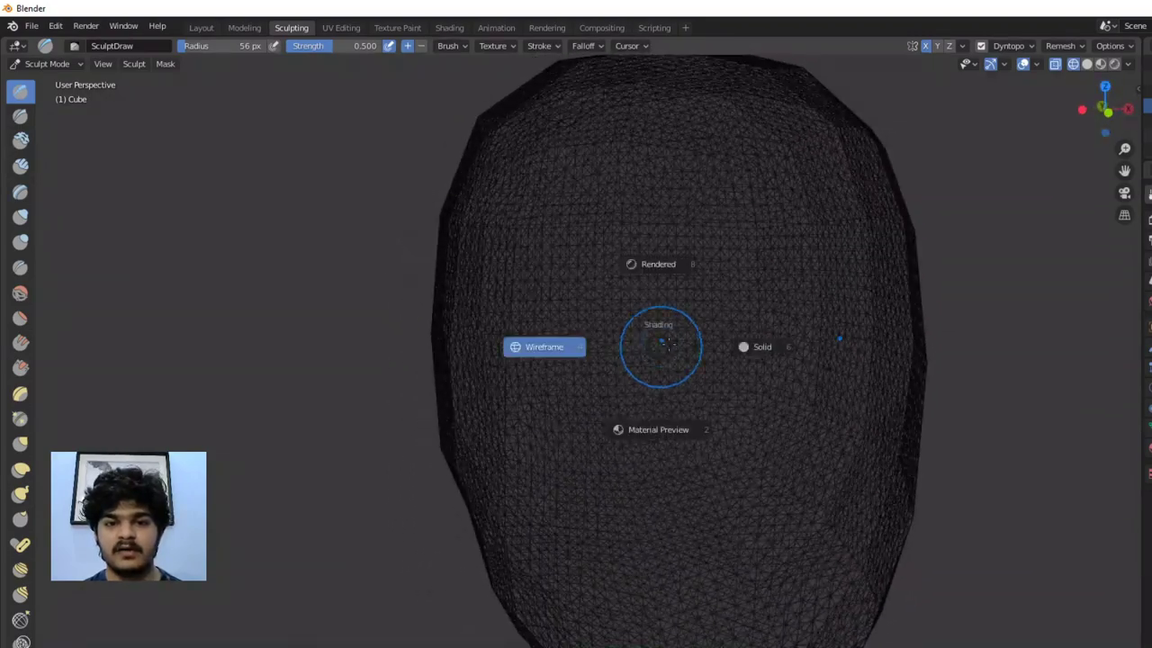
click(758, 344)
scroll(764, 343, up, 2)
scroll(764, 343, down, 3)
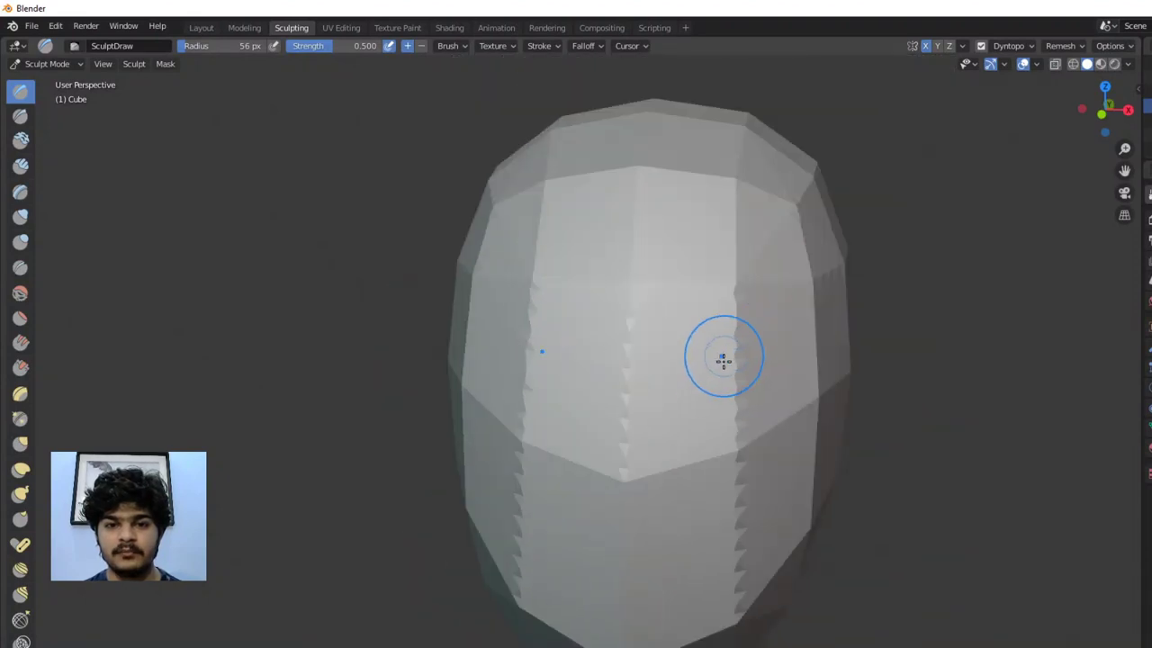
scroll(722, 370, down, 1)
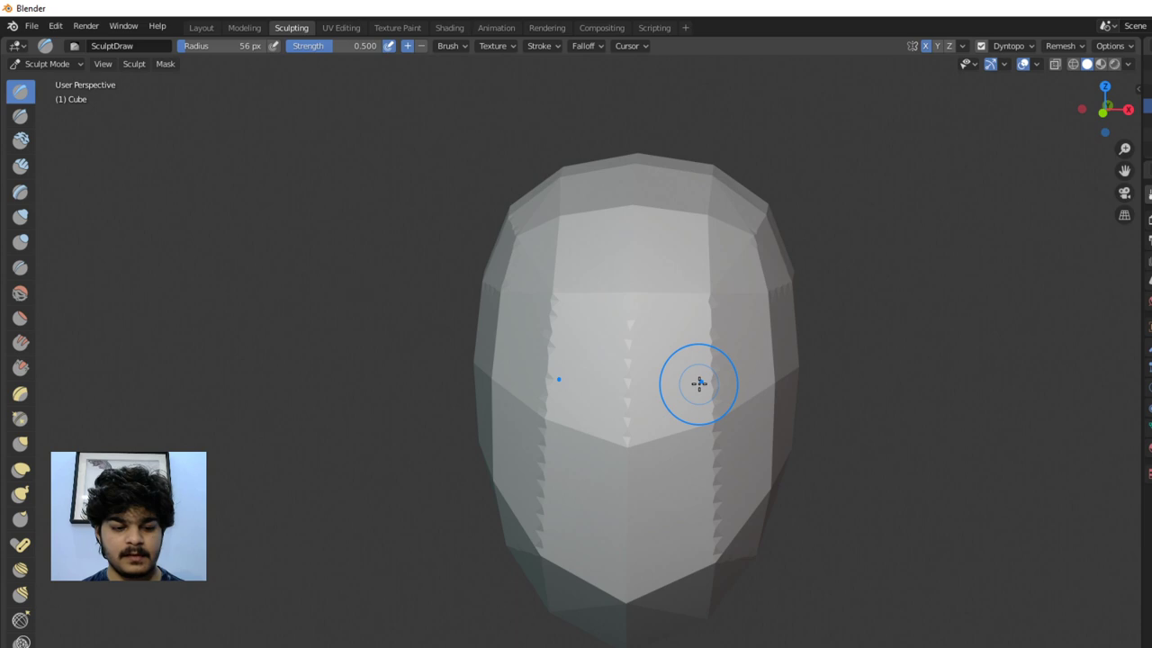
Deepen both eye sockets, draw a nose ridge, and shape the cheek and lower-lip ridge
drag(702, 382, 694, 389)
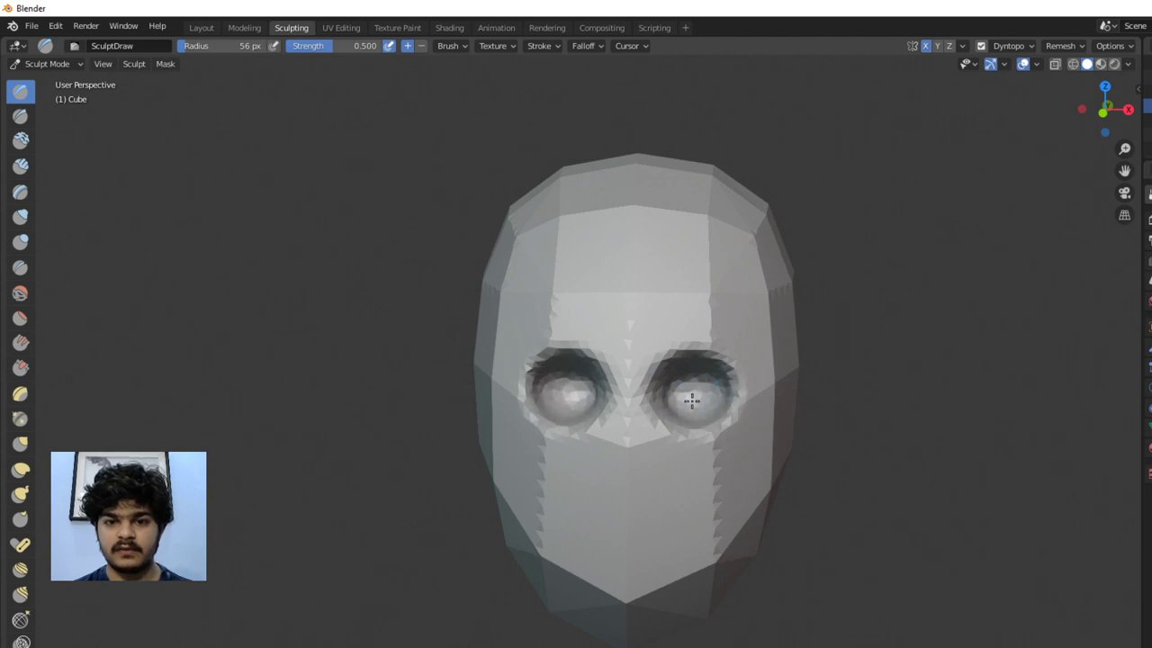
middle_drag(688, 401, 657, 411)
mouse_move(657, 411)
mouse_down()
mouse_move(652, 367)
mouse_move(650, 447)
mouse_move(644, 419)
mouse_move(624, 419)
mouse_move(635, 406)
mouse_move(629, 389)
mouse_move(566, 376)
mouse_move(583, 362)
mouse_move(586, 376)
mouse_move(594, 370)
mouse_move(587, 424)
mouse_up()
drag(614, 366, 620, 377)
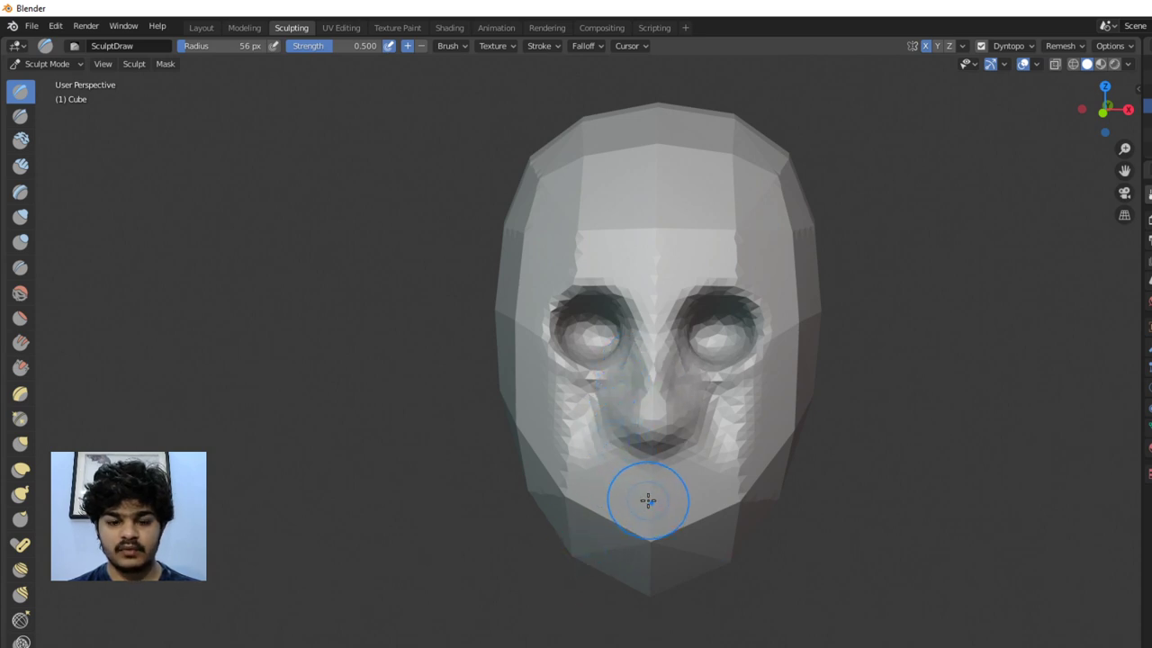
mouse_move(630, 502)
mouse_down()
mouse_move(672, 500)
mouse_move(628, 496)
mouse_move(711, 496)
mouse_up()
Add chin detail and build up the jaw and lower cheek with Draw strokes
mouse_move(725, 498)
middle_down()
mouse_move(644, 457)
mouse_move(521, 473)
middle_up()
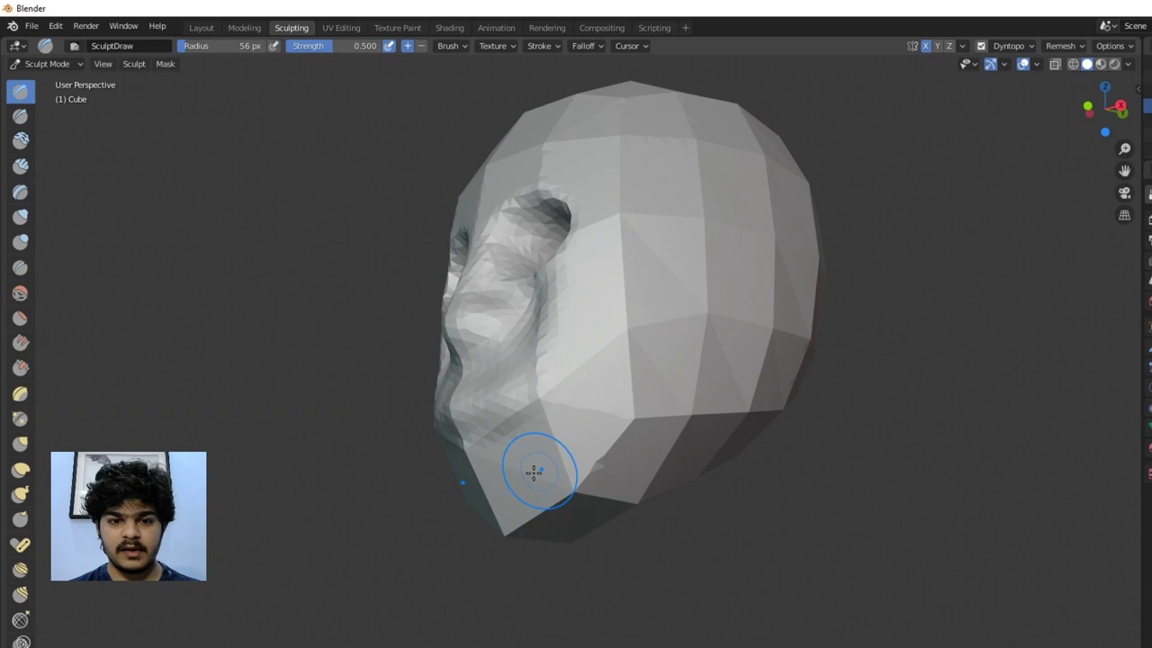
mouse_move(532, 471)
mouse_down()
mouse_move(455, 486)
mouse_move(558, 457)
mouse_move(470, 485)
mouse_move(548, 459)
mouse_move(683, 354)
mouse_up()
middle_drag(684, 353, 629, 418)
mouse_move(630, 419)
mouse_down()
mouse_move(518, 540)
mouse_move(566, 506)
mouse_move(589, 406)
mouse_up()
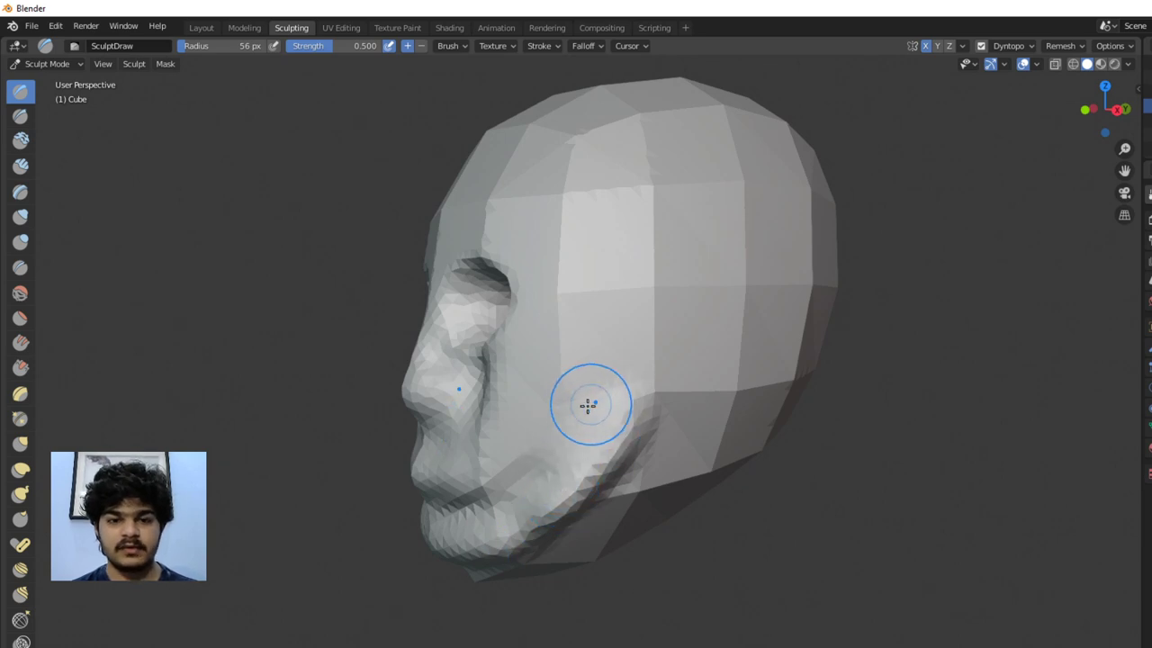
mouse_move(601, 390)
mouse_down()
mouse_move(560, 419)
mouse_move(520, 476)
mouse_up()
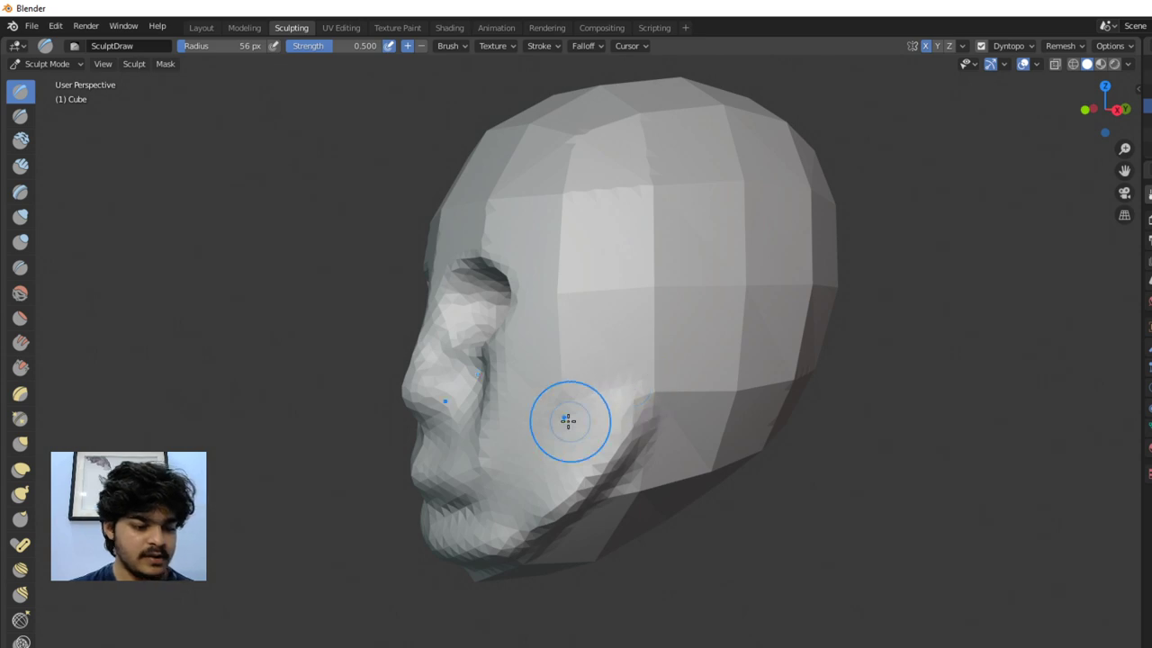
mouse_move(658, 381)
middle_down()
mouse_move(641, 341)
mouse_move(519, 416)
middle_up()
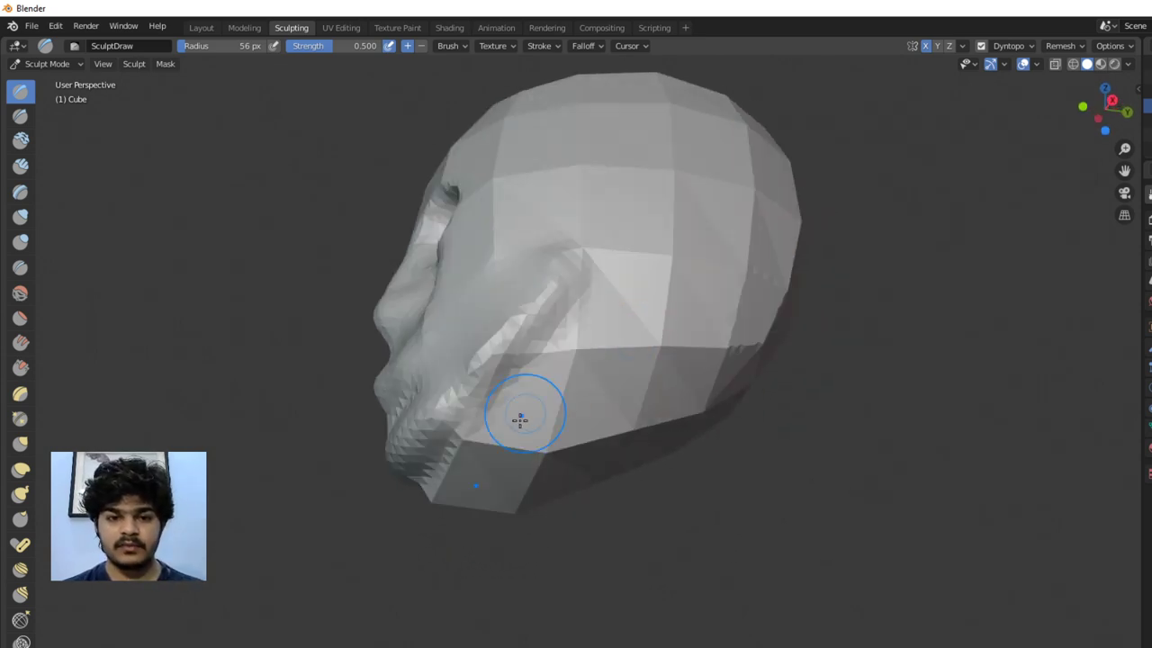
mouse_move(451, 492)
mouse_down()
mouse_move(515, 423)
mouse_move(597, 410)
mouse_move(501, 463)
mouse_move(519, 435)
mouse_move(540, 368)
mouse_up()
middle_drag(540, 367, 568, 315)
mouse_move(568, 316)
mouse_down()
mouse_move(541, 273)
mouse_move(594, 351)
mouse_move(648, 380)
mouse_move(647, 315)
mouse_move(617, 310)
mouse_move(585, 332)
mouse_move(674, 293)
mouse_move(618, 257)
mouse_move(580, 329)
mouse_move(589, 343)
mouse_move(682, 352)
mouse_up()
middle_drag(542, 281, 783, 342)
scroll(526, 526, down, 3)
Switch to the Grab brush at 146 px radius and begin pulling the head and cheek
key(g)
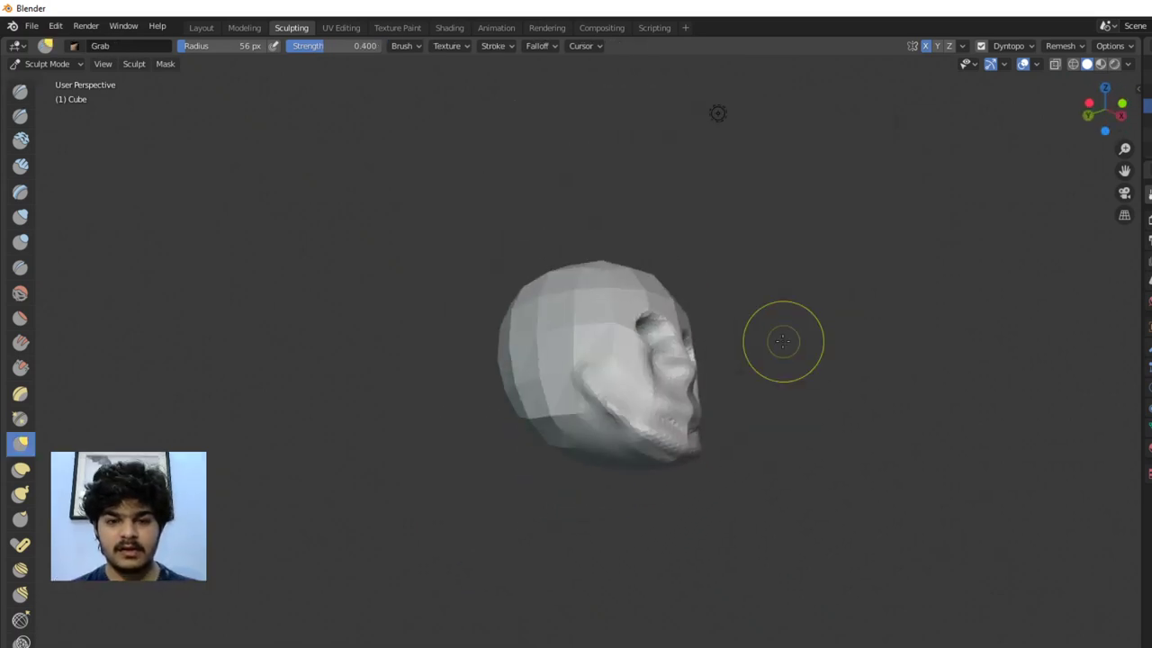
key(f)
click(716, 324)
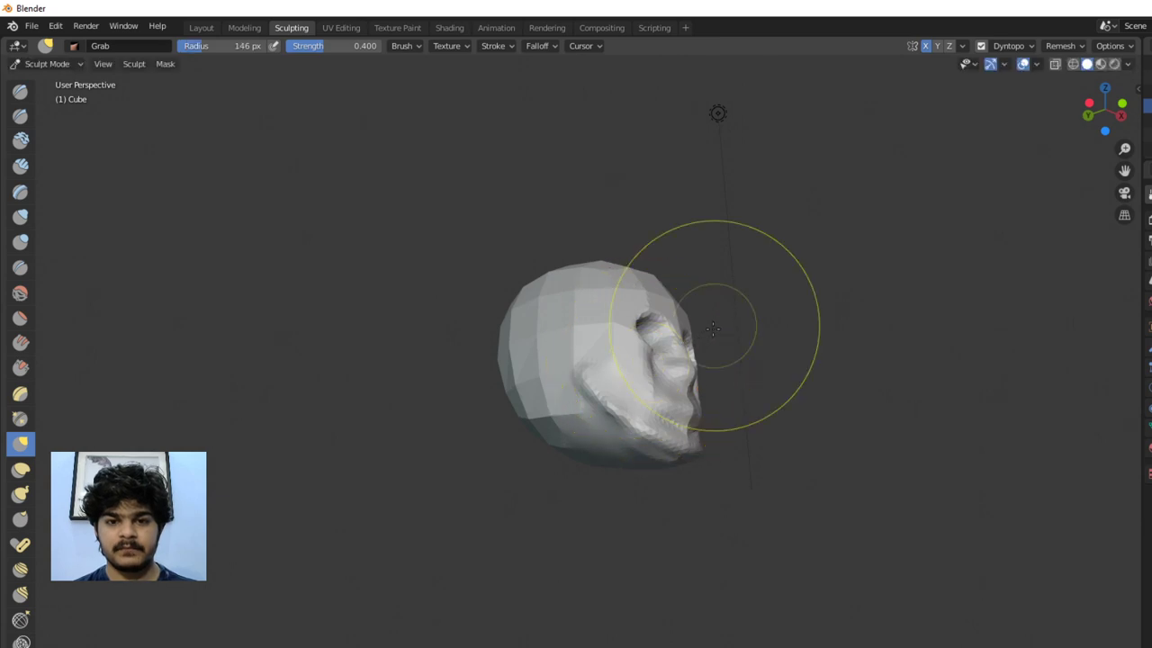
mouse_move(715, 324)
middle_down()
mouse_move(663, 267)
mouse_move(609, 257)
middle_up()
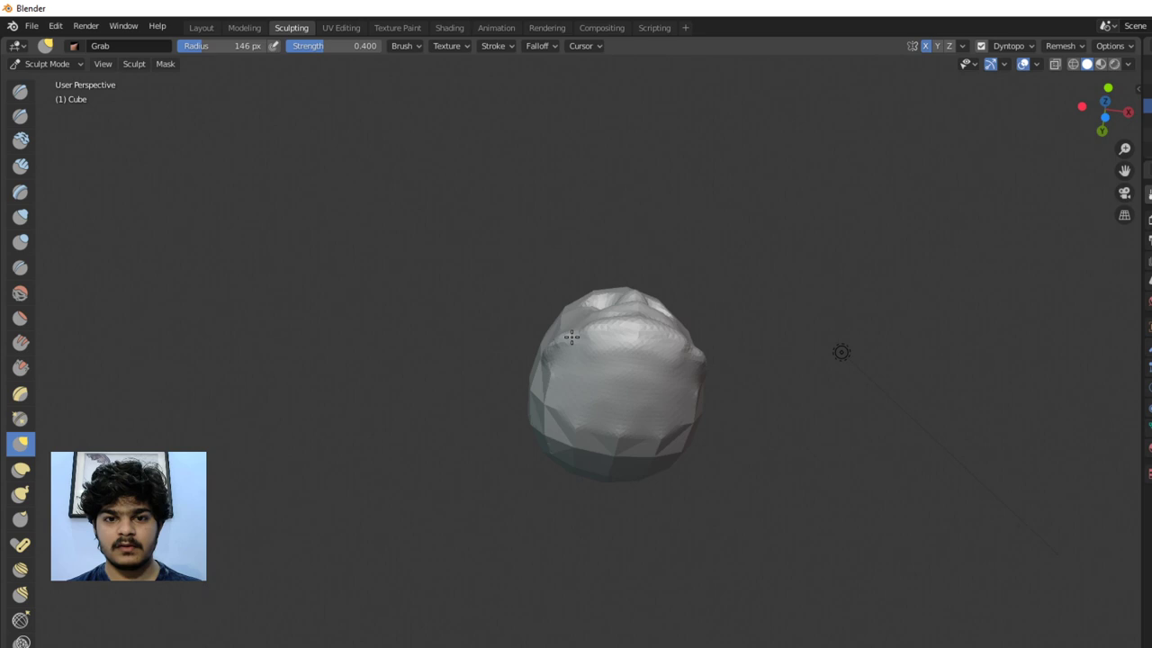
drag(554, 317, 556, 317)
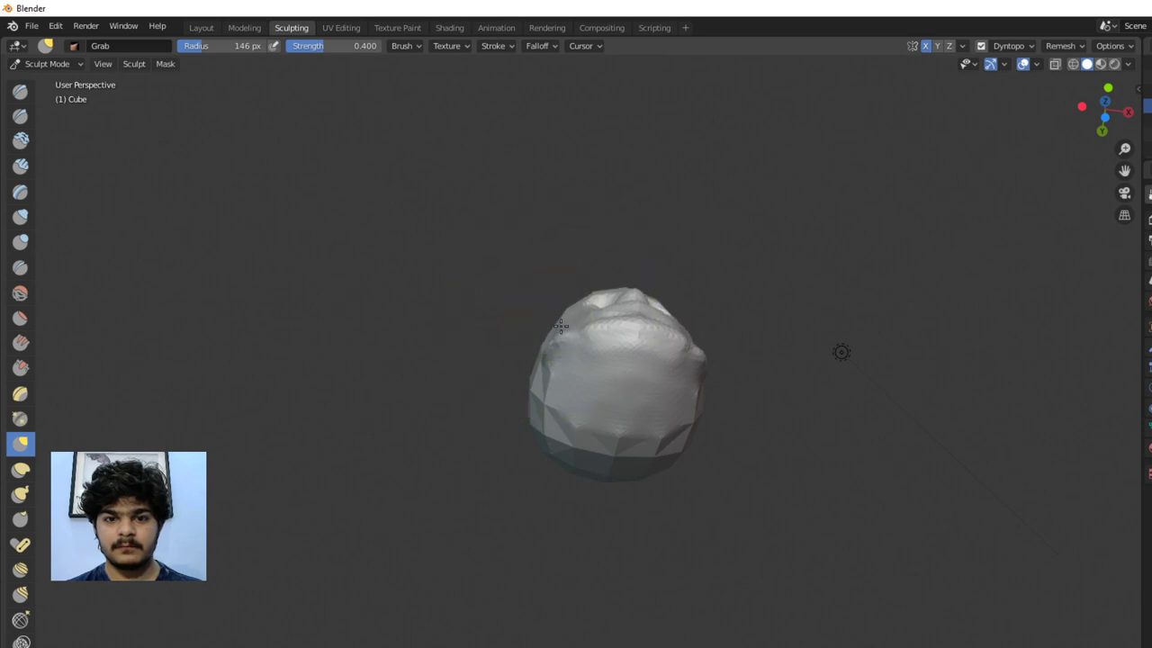
middle_drag(572, 333, 545, 489)
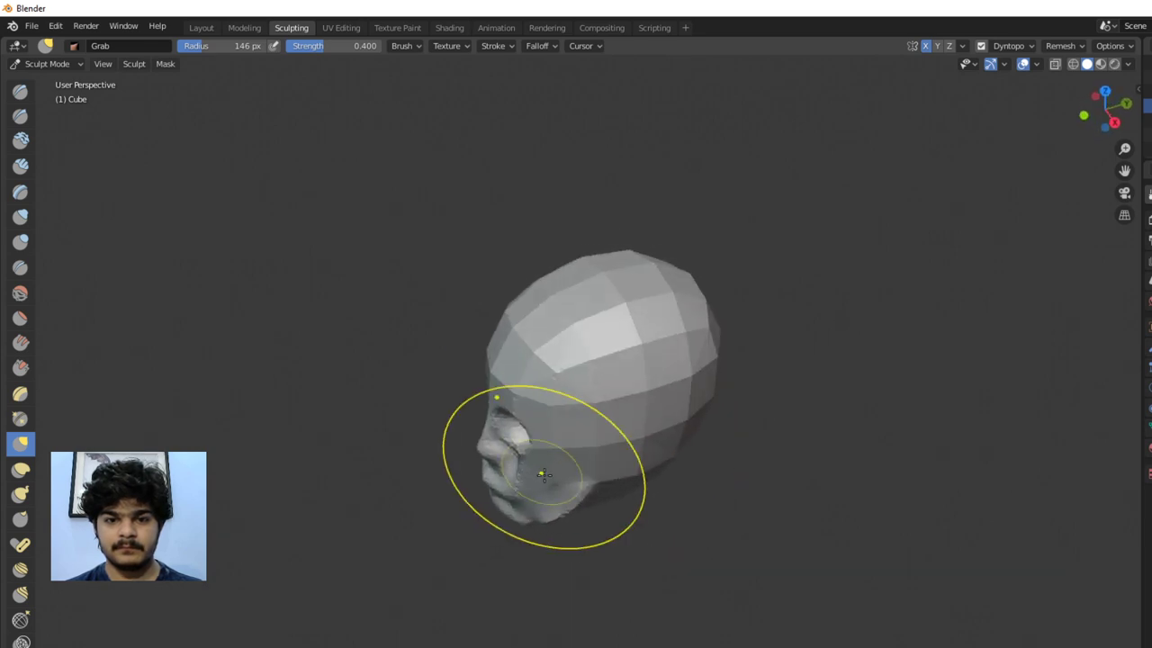
drag(549, 466, 561, 463)
Shrink the Grab radius to 105 px and pull the cheek and skull into shape
key(f)
click(548, 462)
drag(569, 393, 576, 392)
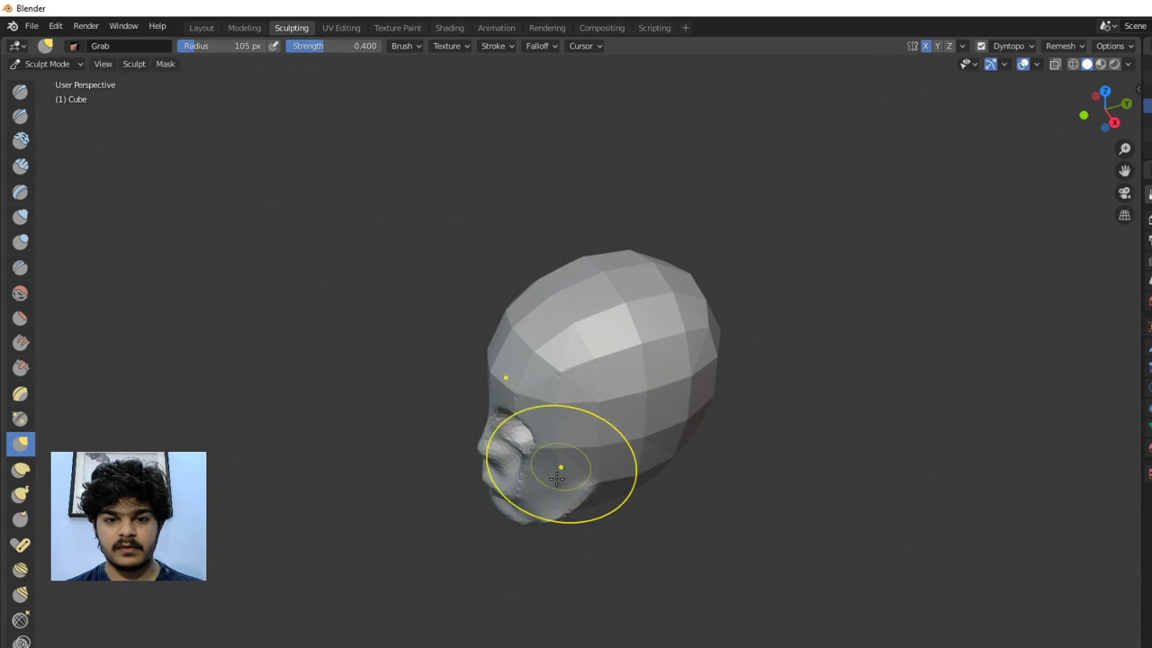
drag(560, 502, 584, 473)
scroll(584, 472, down, 2)
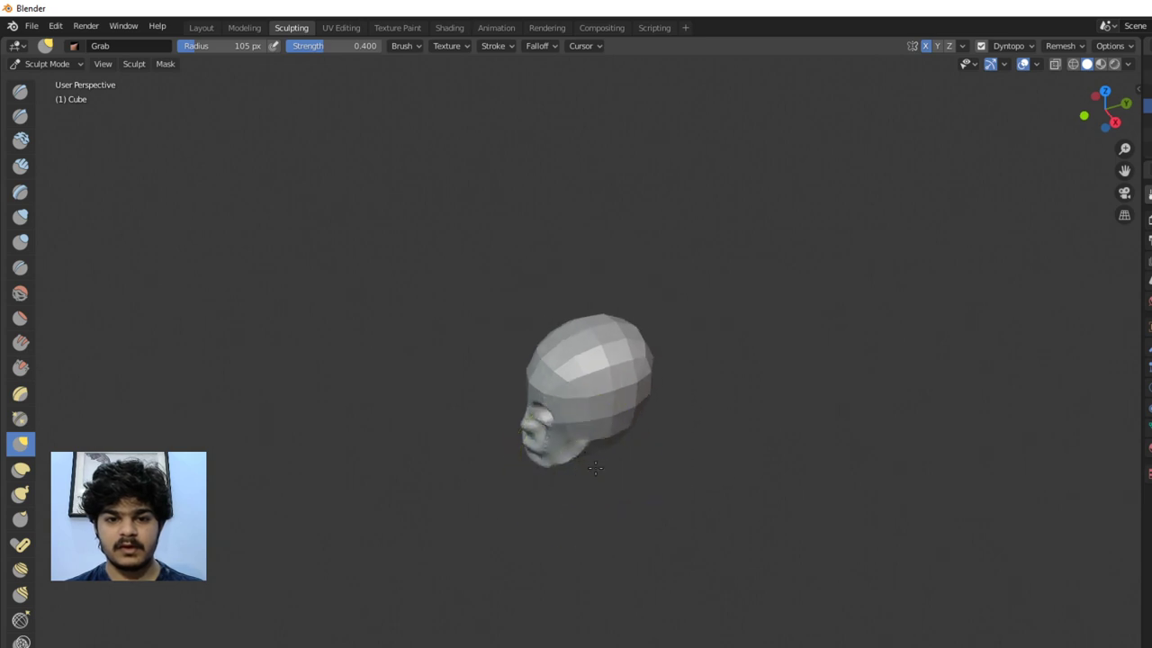
mouse_move(584, 472)
middle_down()
mouse_move(668, 411)
mouse_move(554, 418)
middle_up()
scroll(668, 411, up, 2)
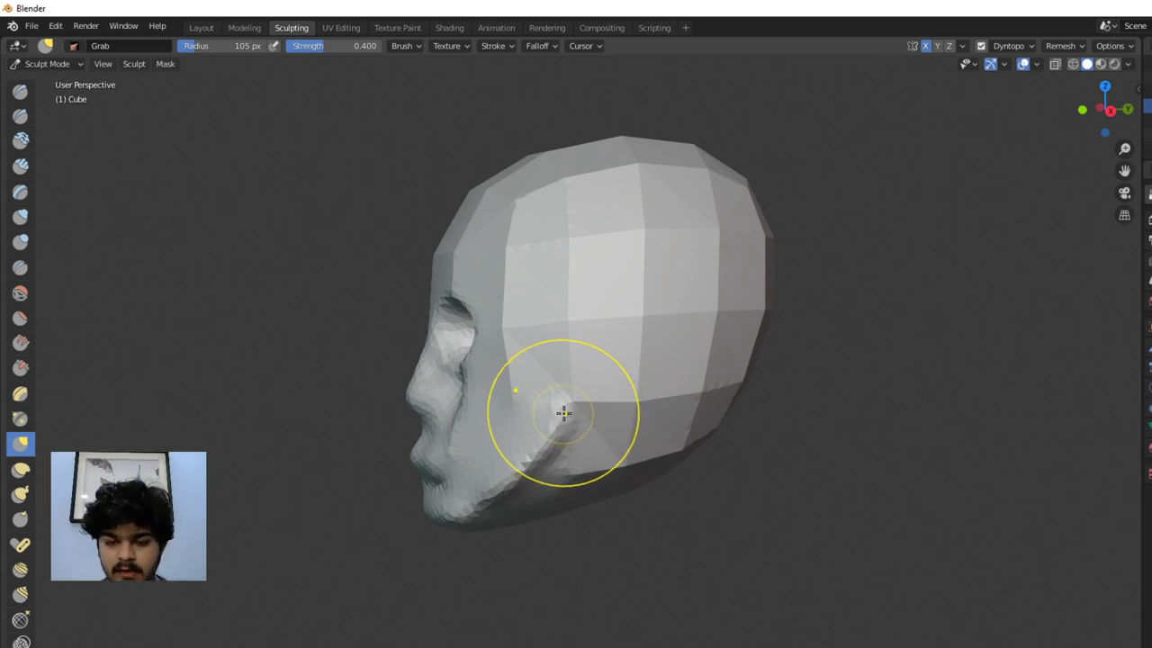
Pull the cheeks down toward the jaw and push the cheek and lip outline outward
mouse_move(564, 413)
mouse_down()
mouse_move(490, 477)
mouse_move(483, 456)
mouse_up()
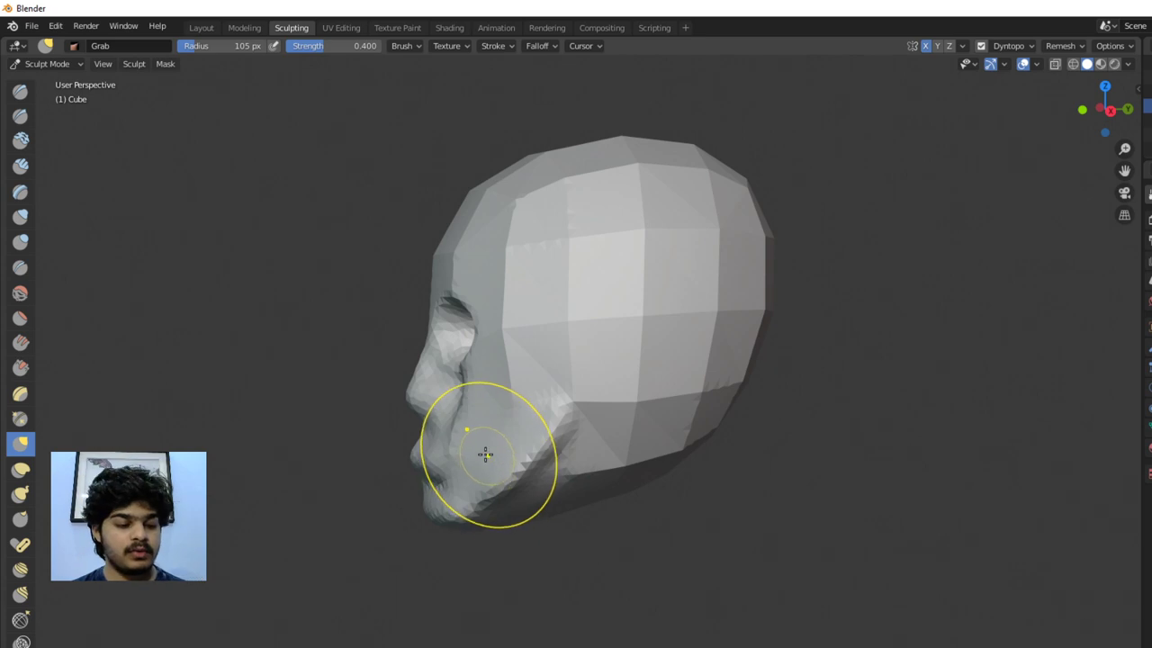
middle_drag(484, 450, 536, 456)
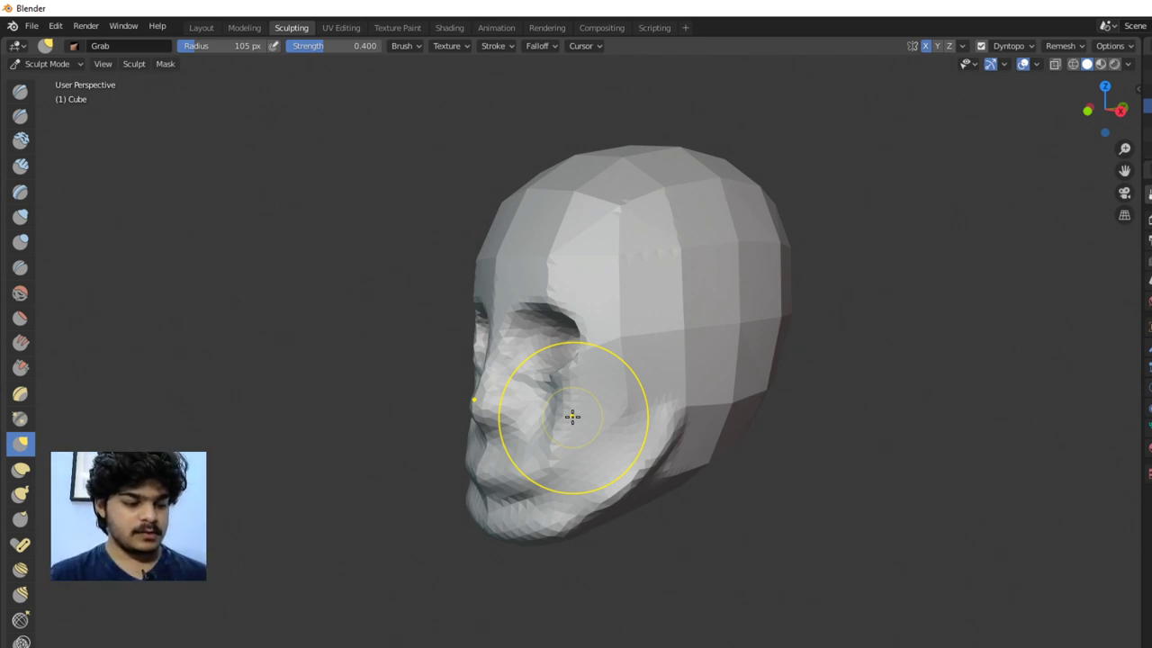
drag(572, 416, 604, 399)
mouse_move(603, 398)
middle_down()
mouse_move(706, 396)
mouse_move(546, 393)
mouse_move(512, 419)
middle_up()
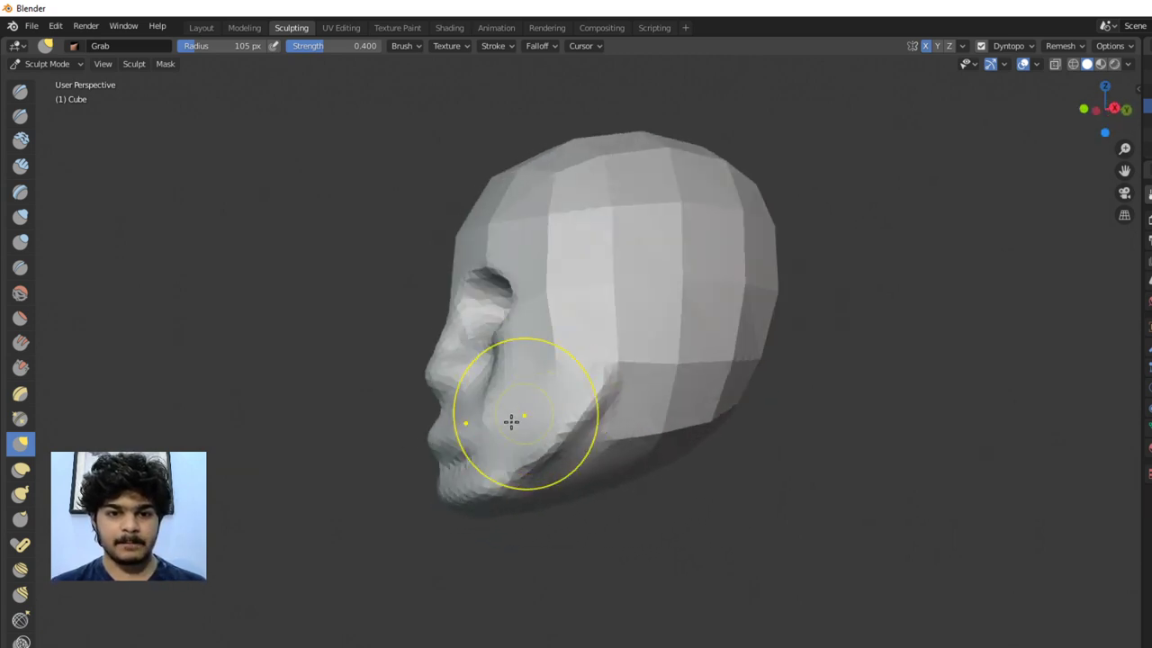
scroll(488, 427, up, 5)
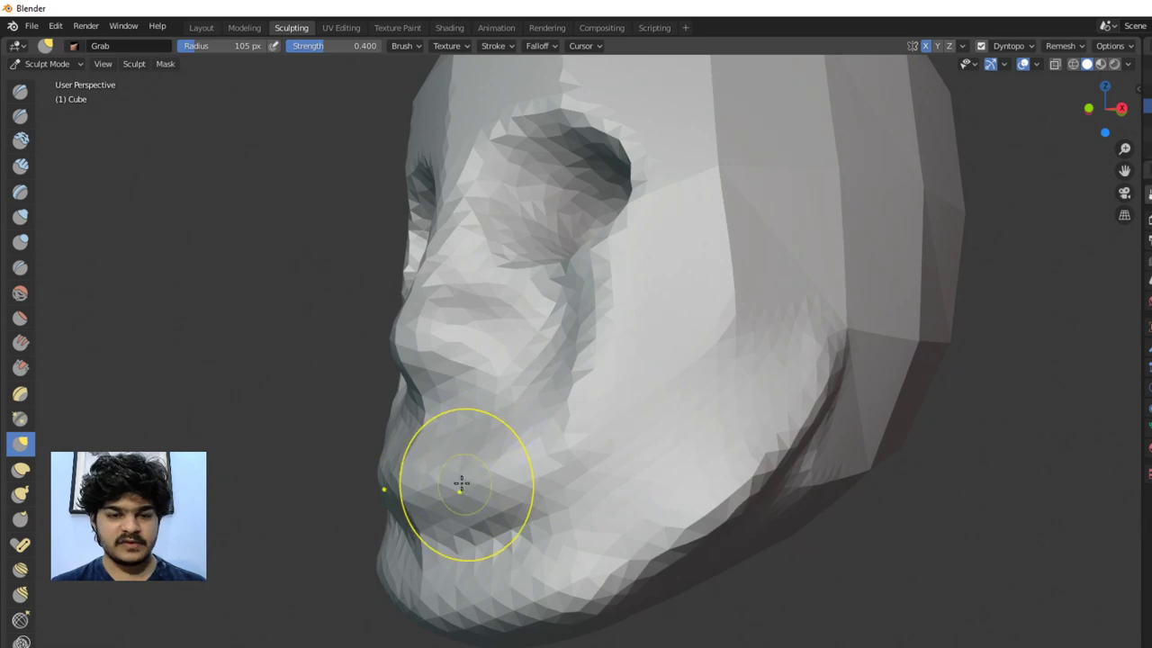
mouse_move(499, 479)
mouse_down()
mouse_move(597, 440)
mouse_move(606, 416)
mouse_move(497, 507)
mouse_move(550, 483)
mouse_up()
scroll(531, 486, down, 3)
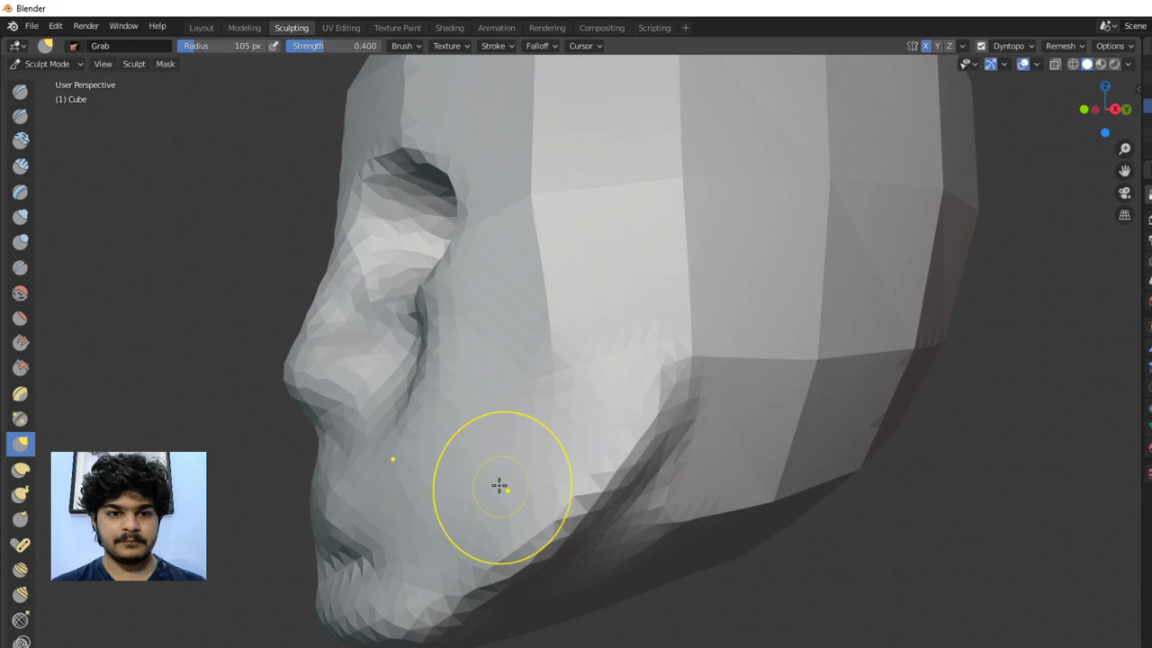
scroll(497, 477, down, 2)
mouse_move(496, 470)
middle_down()
mouse_move(570, 489)
mouse_move(648, 480)
middle_up()
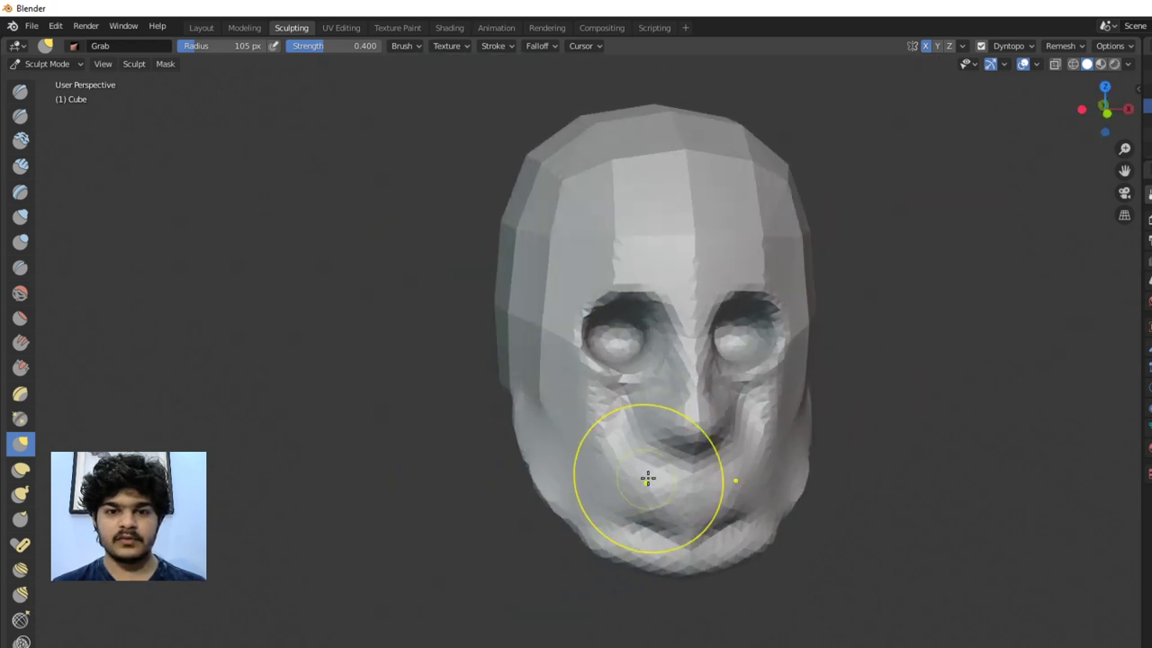
scroll(648, 480, up, 2)
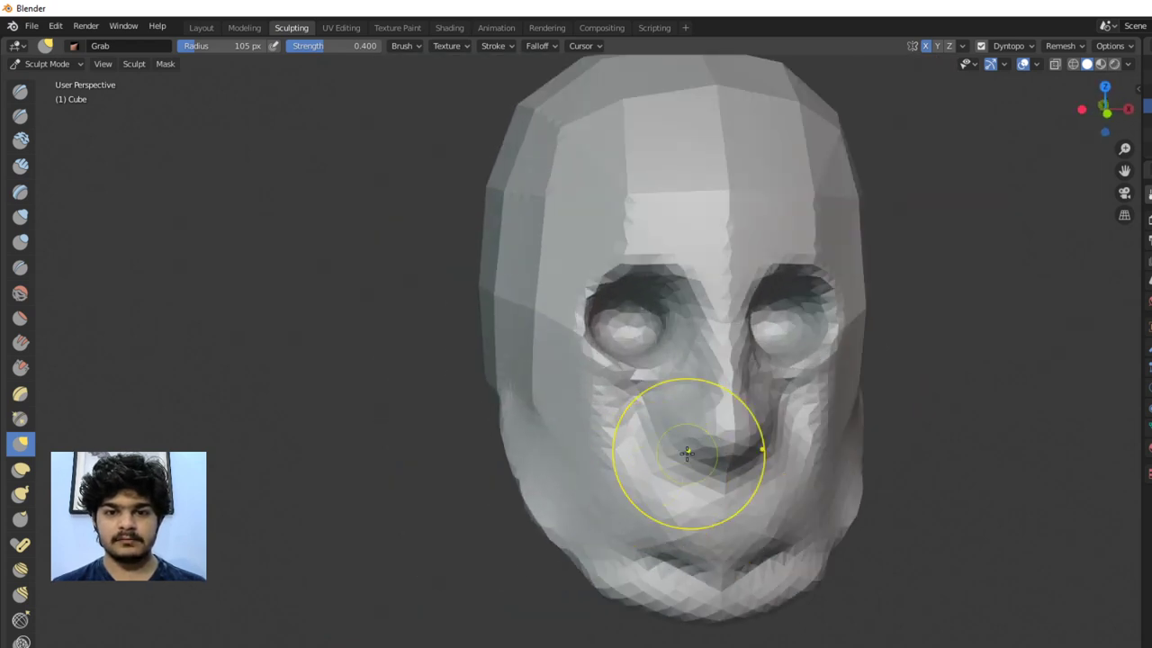
In the Layout workspace, add a UV sphere rotated 90° about X
click(201, 27)
key(shift+a)
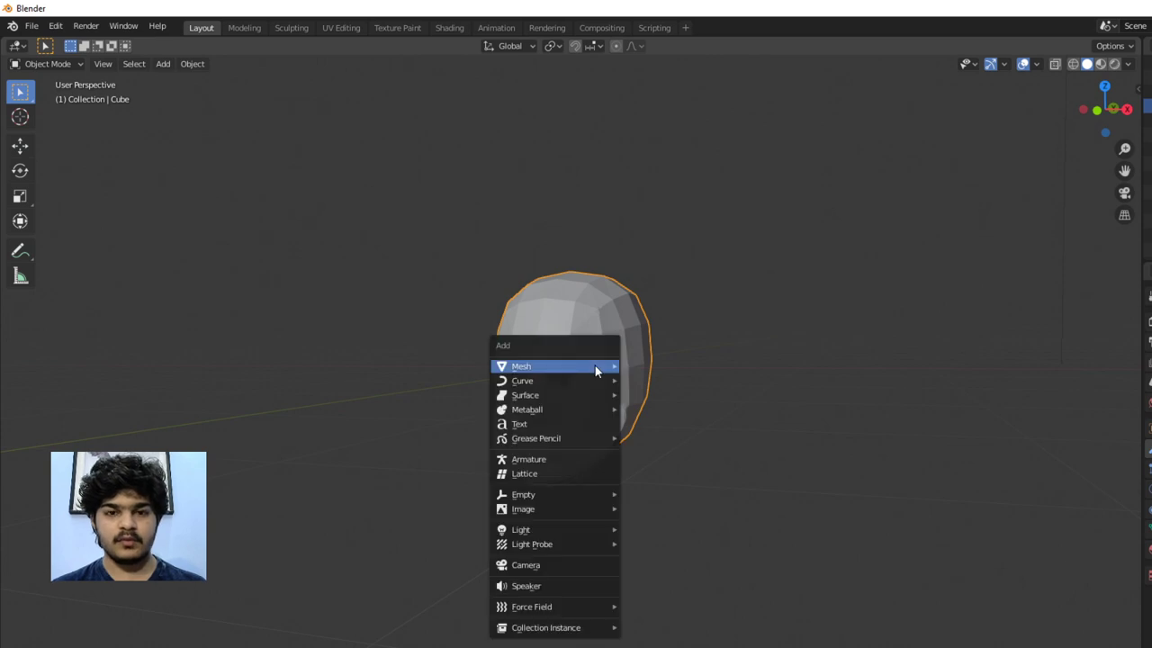
mouse_move(595, 365)
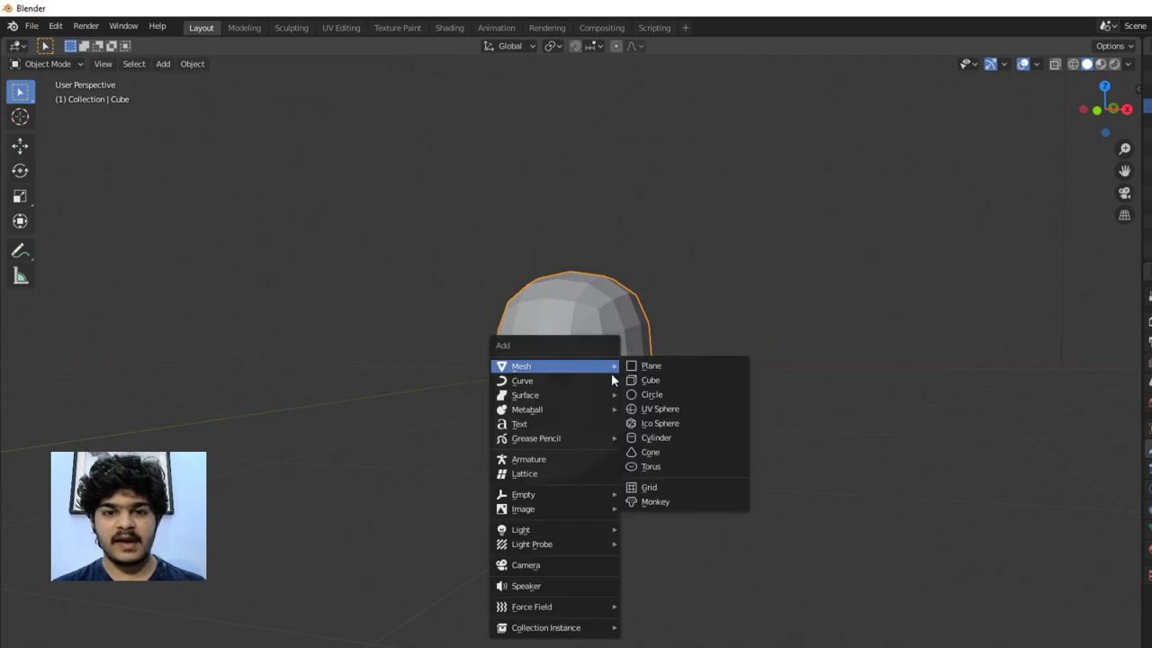
click(676, 413)
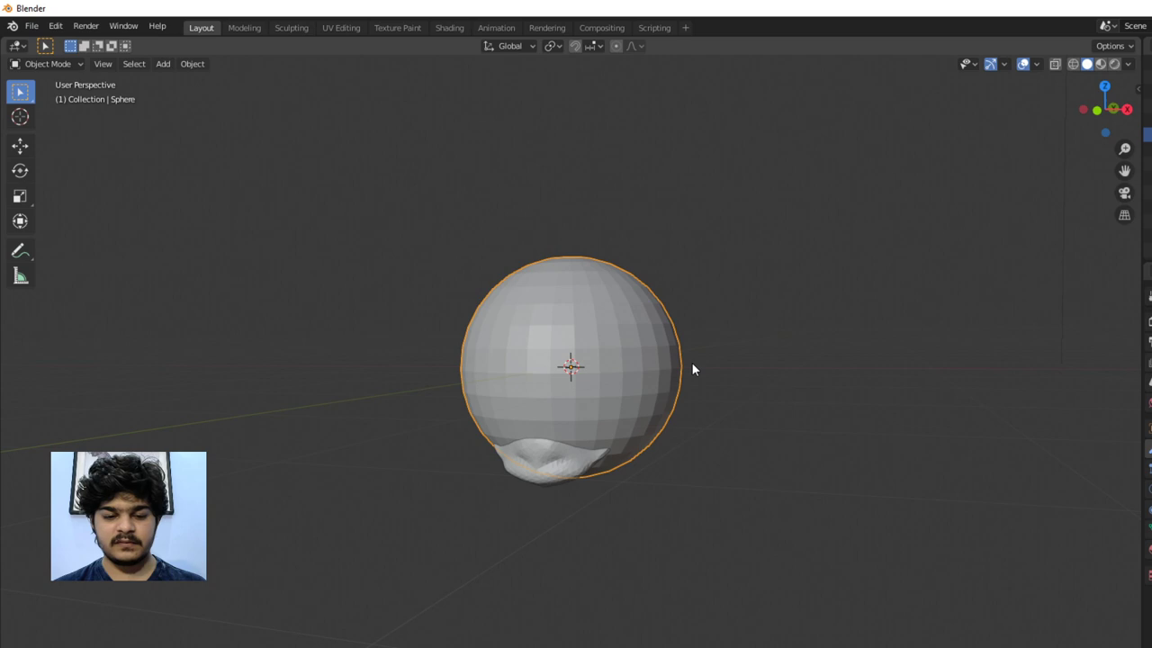
text(rx)
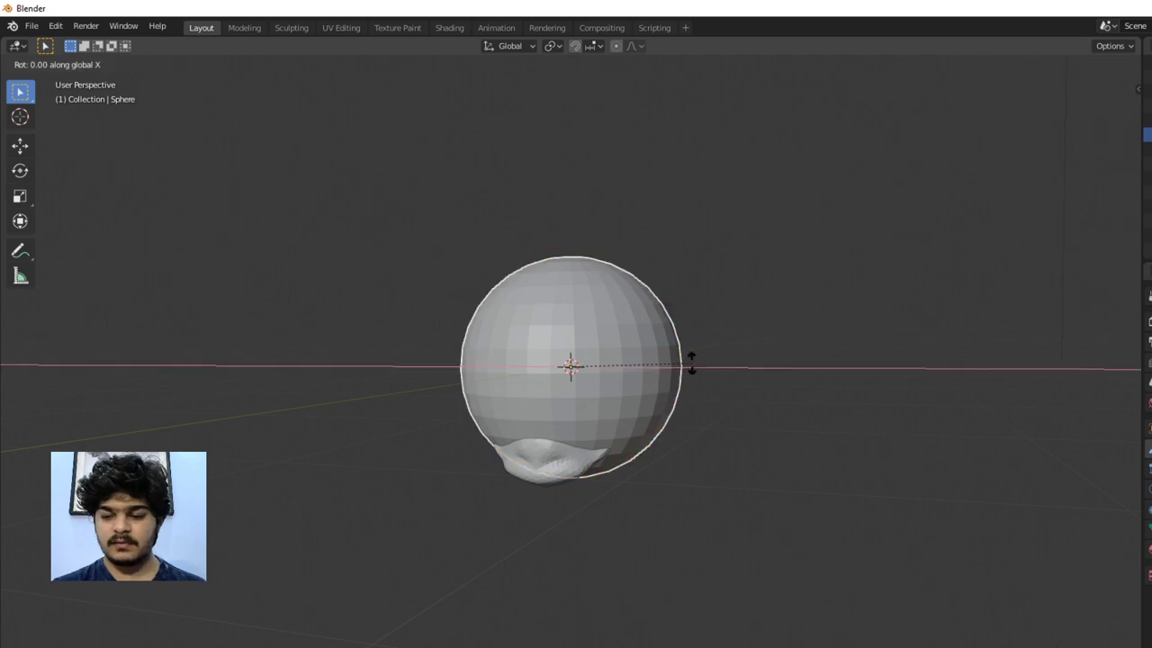
text(90)
key(Return)
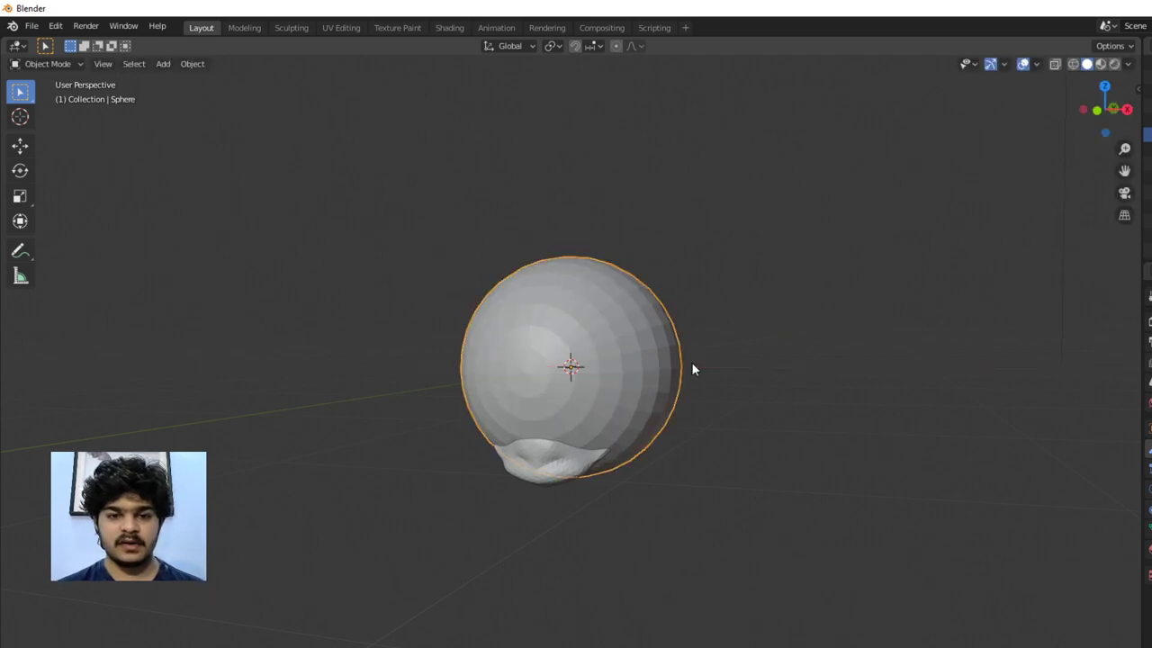
Add a Mirror modifier to the sphere
middle_drag(591, 381, 615, 381)
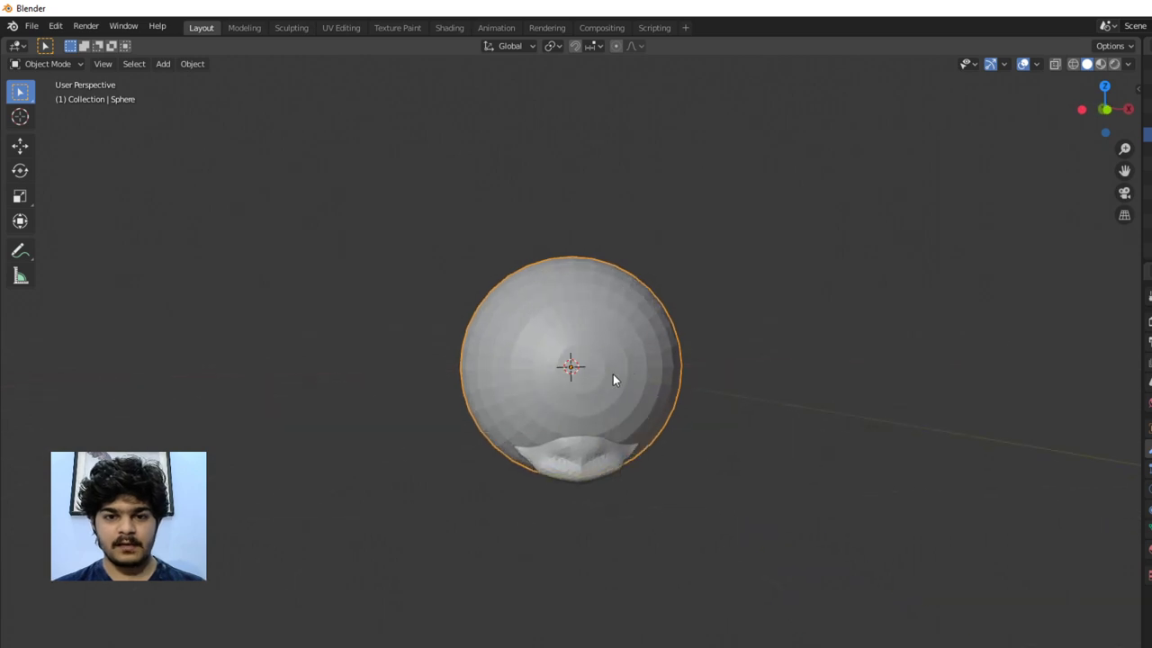
click(1148, 449)
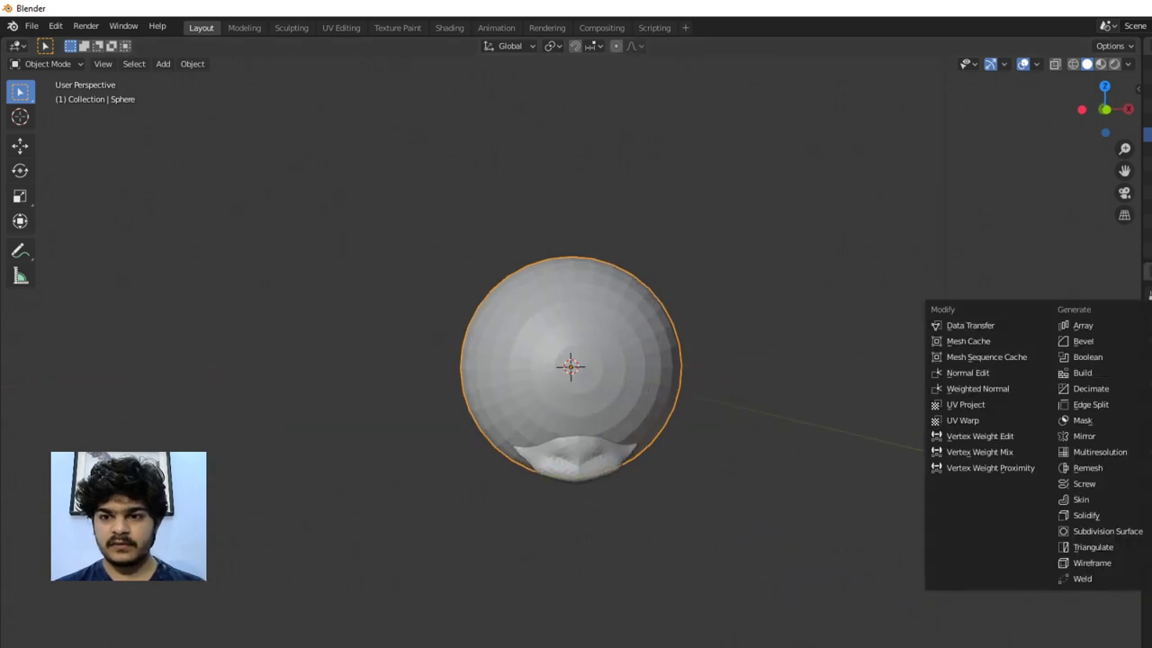
click(1095, 434)
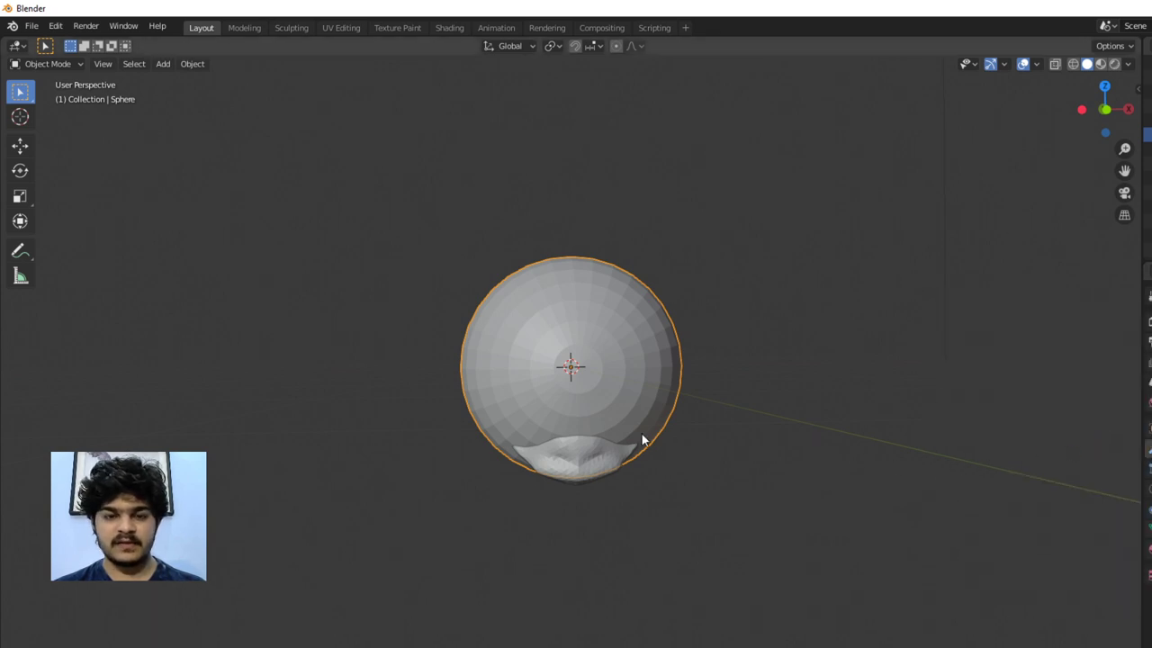
In Edit Mode front view, shrink the sphere to eye size and move it sideways and along Y
key(Tab)
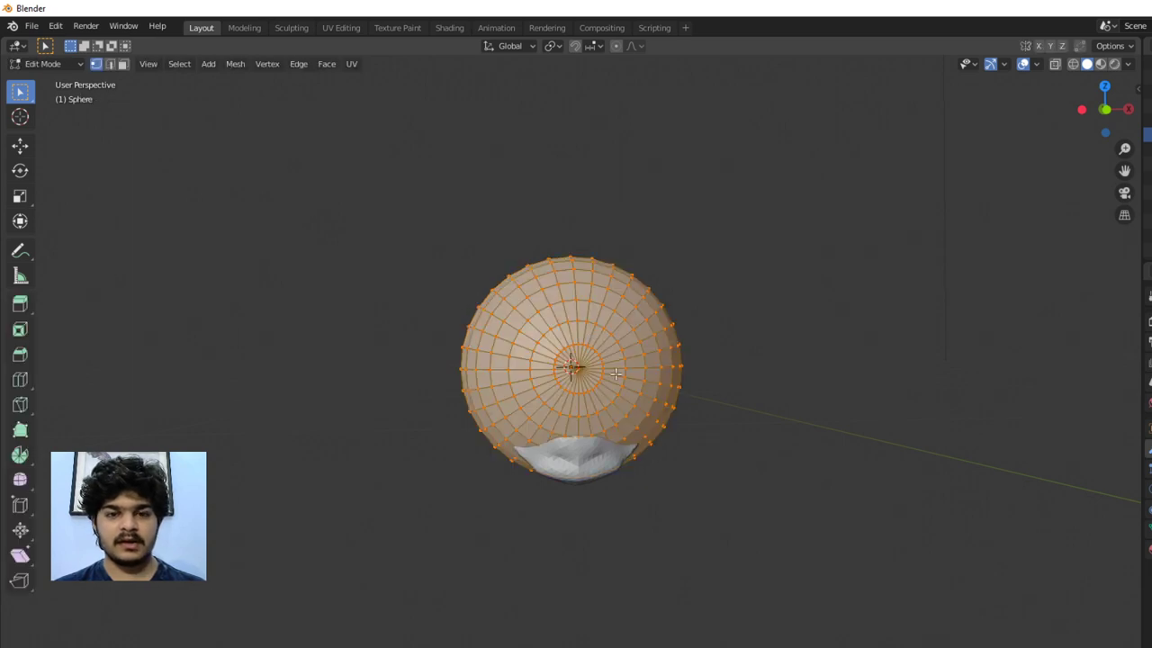
scroll(616, 373, up, 3)
key(KP_1)
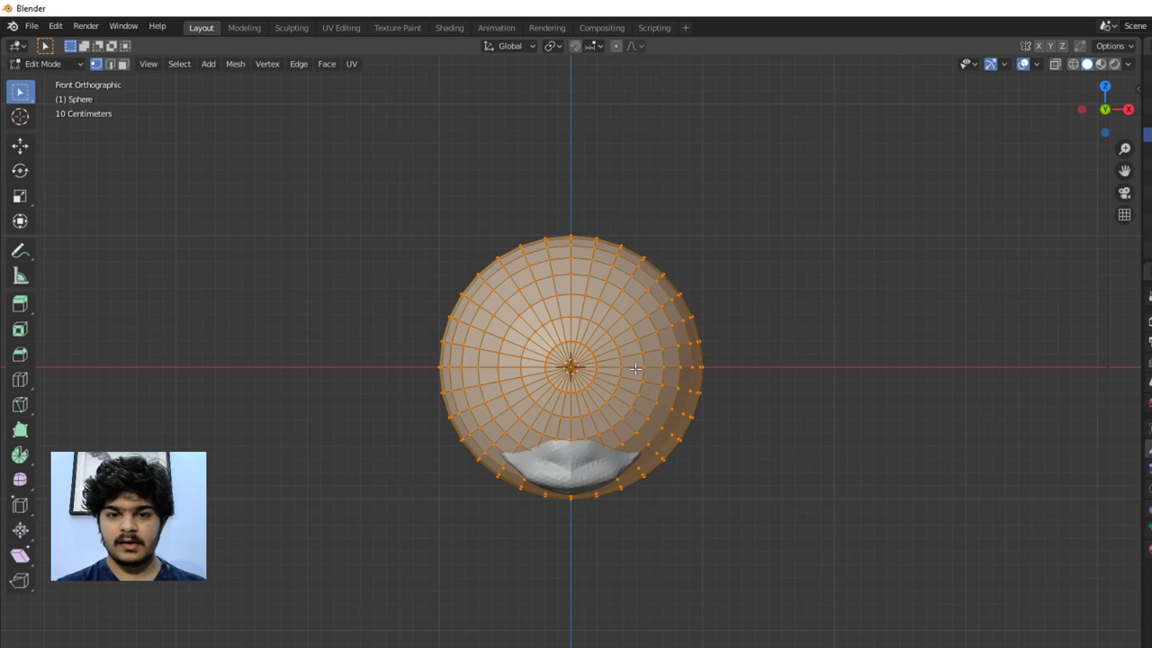
key(s)
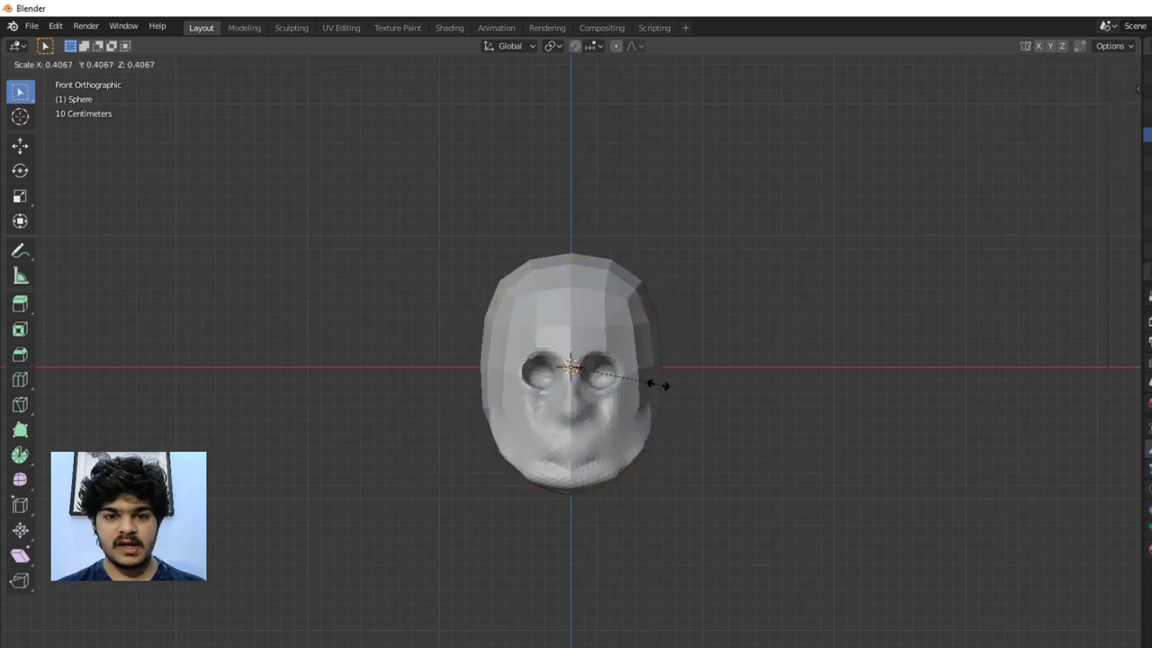
click(639, 382)
key(g)
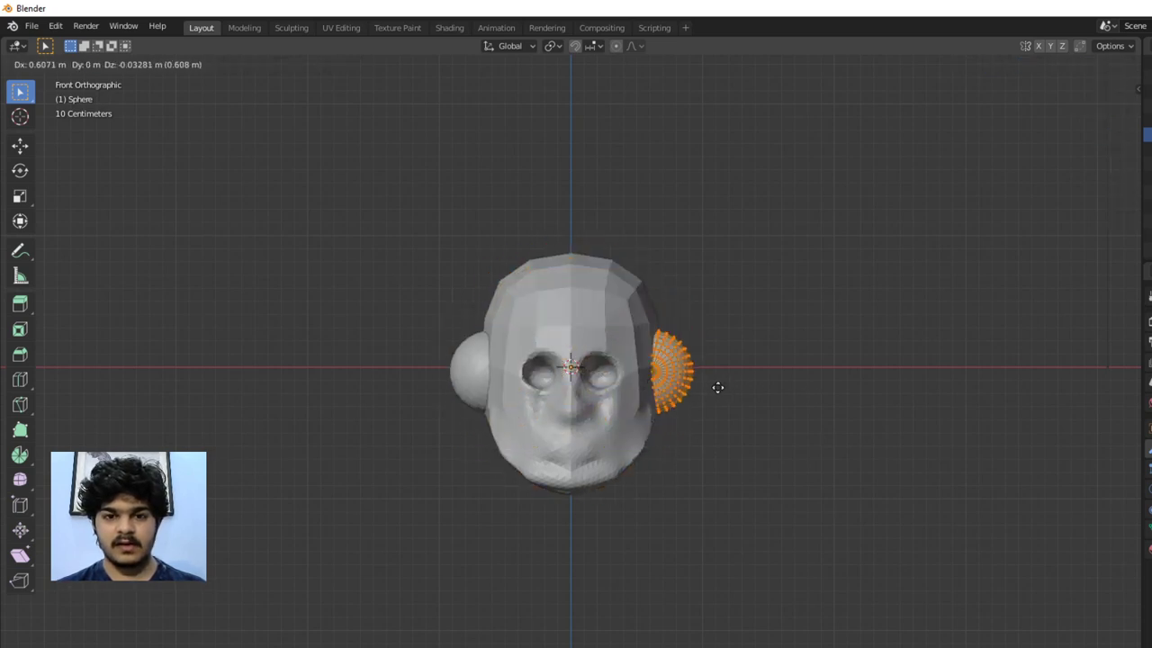
click(666, 383)
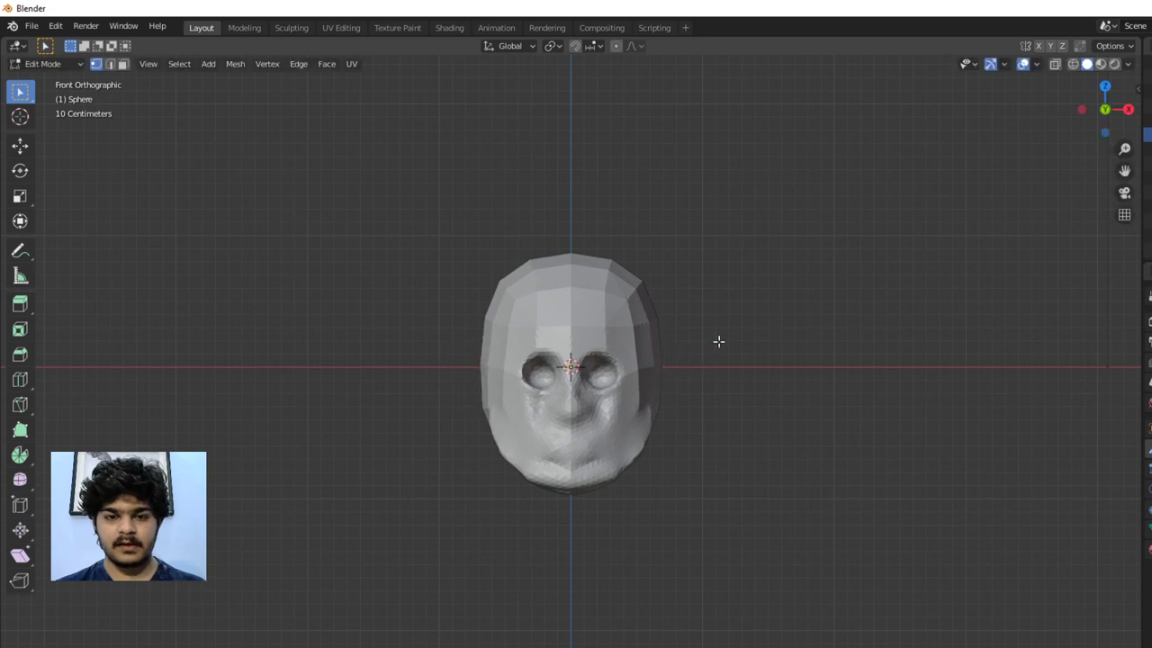
key(g)
key(y)
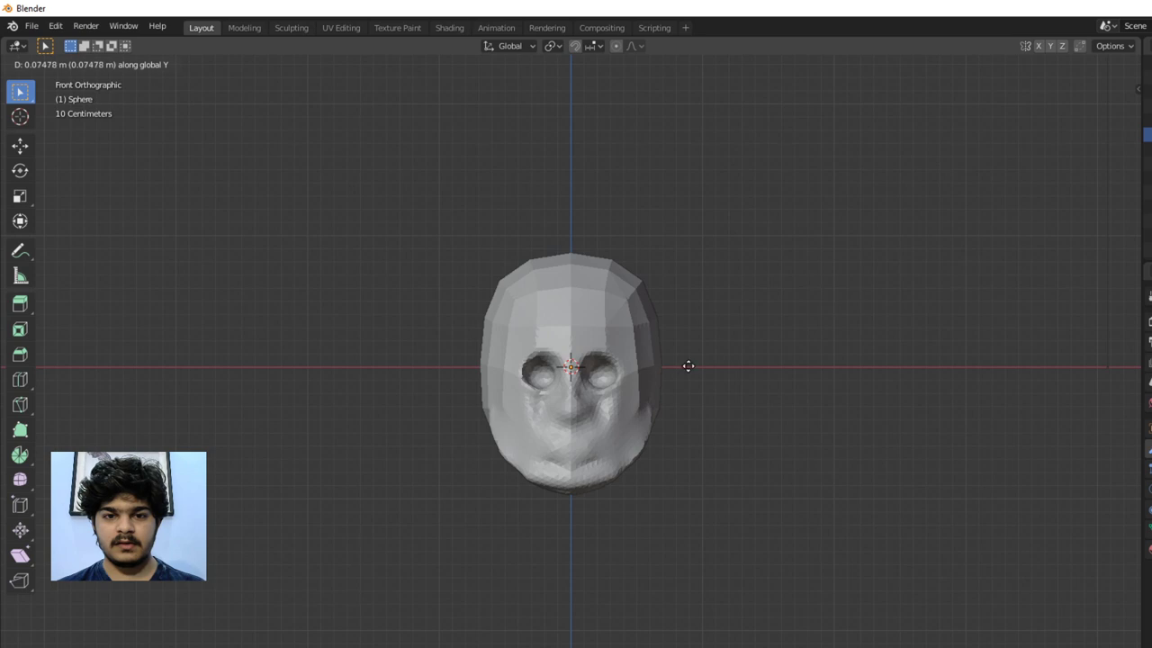
click(748, 298)
Resize the eye spheres, slide them along X into the sockets, and return to Object Mode
key(s)
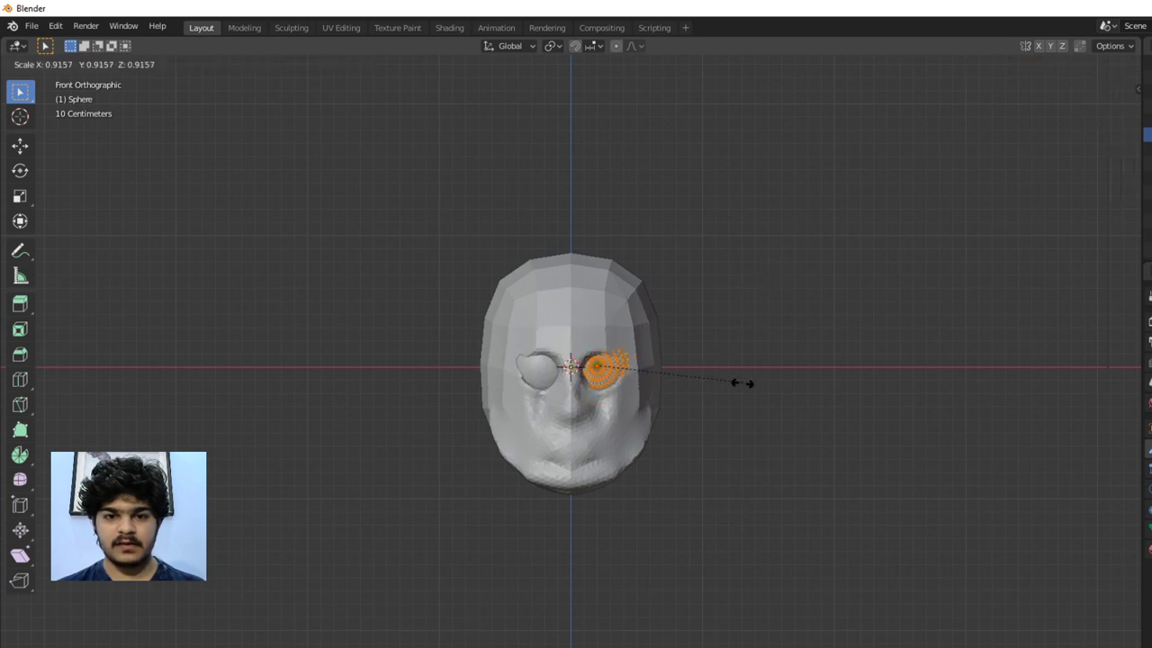
click(701, 381)
key(g)
key(x)
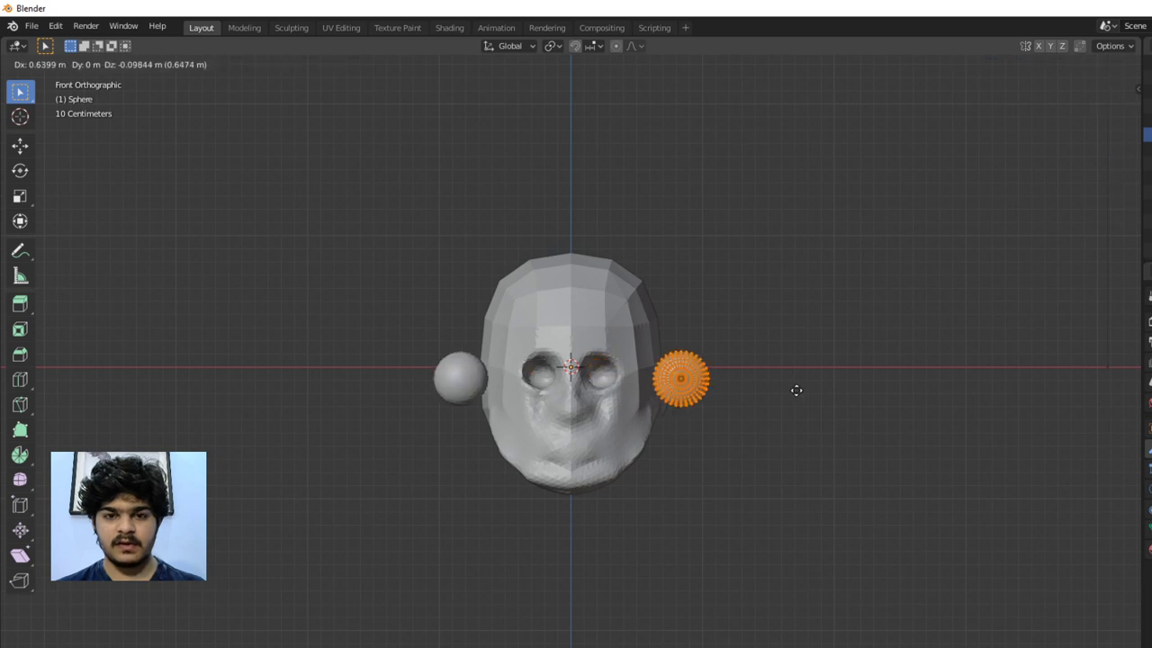
click(812, 392)
key(s)
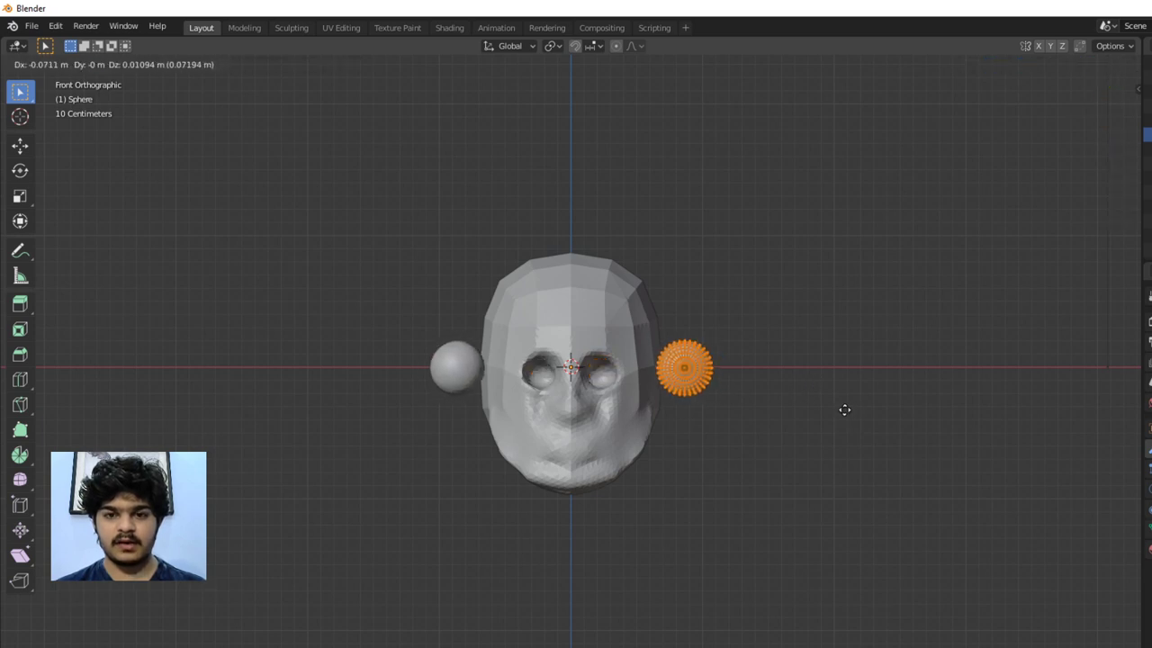
click(852, 411)
key(s)
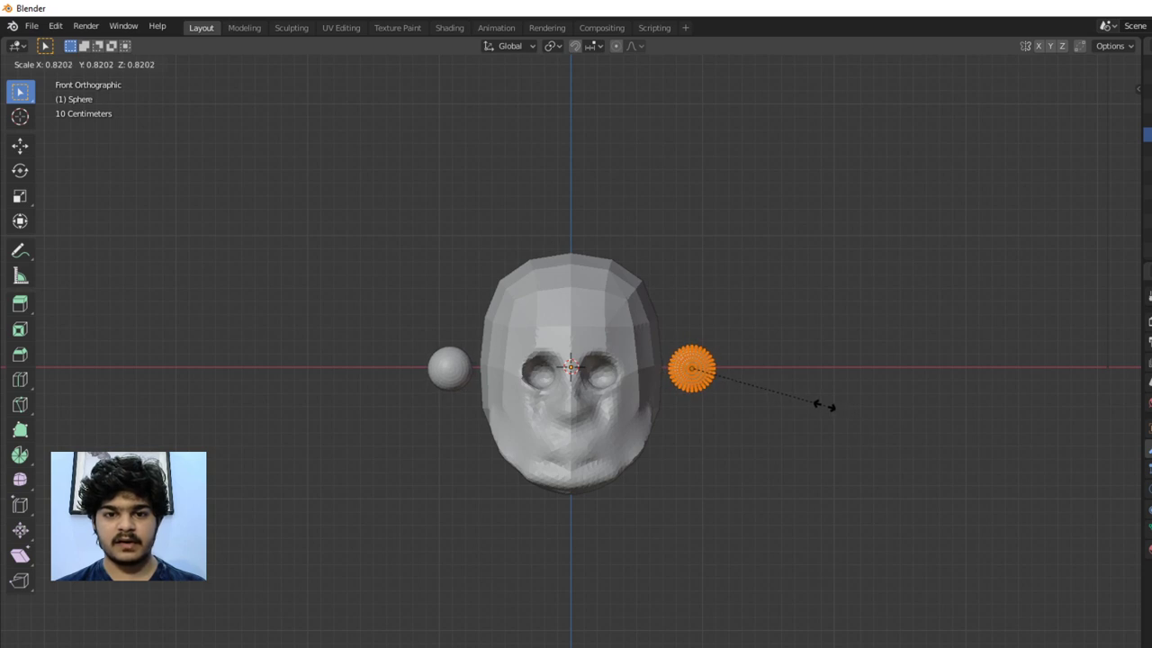
click(822, 406)
key(g)
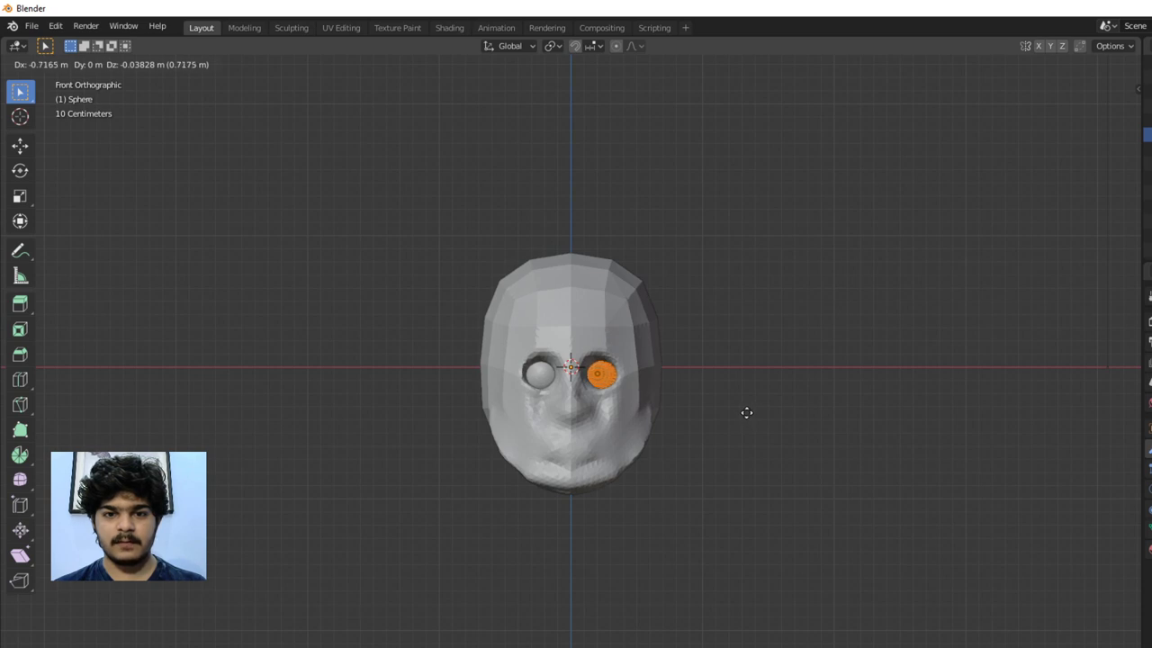
click(746, 412)
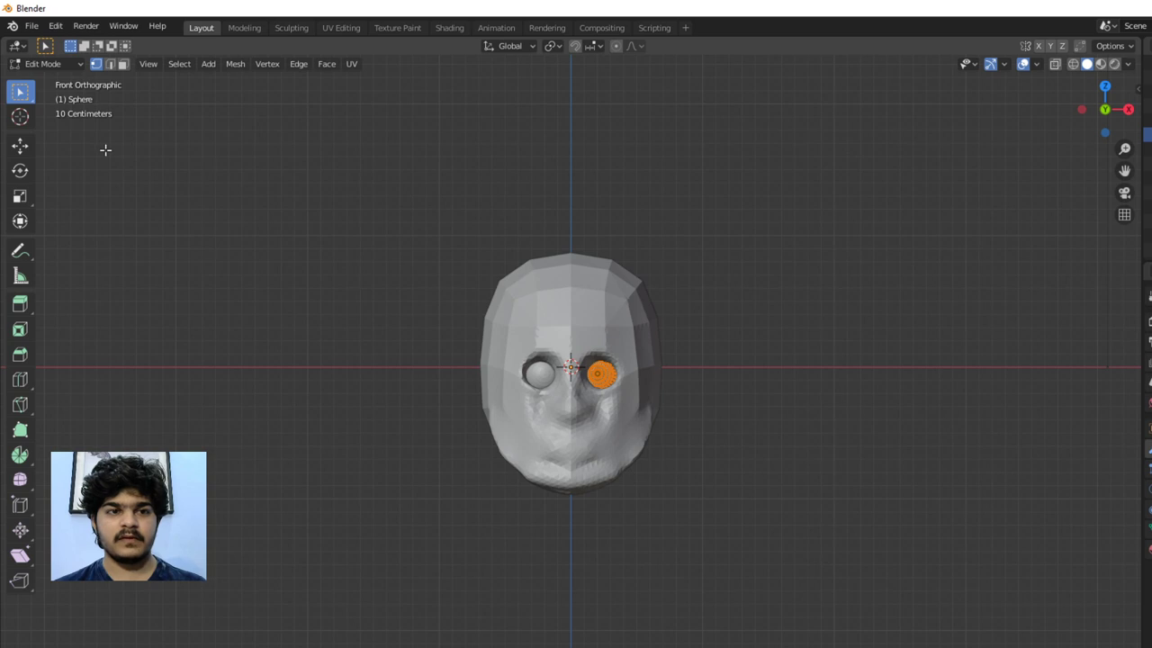
key(Tab)
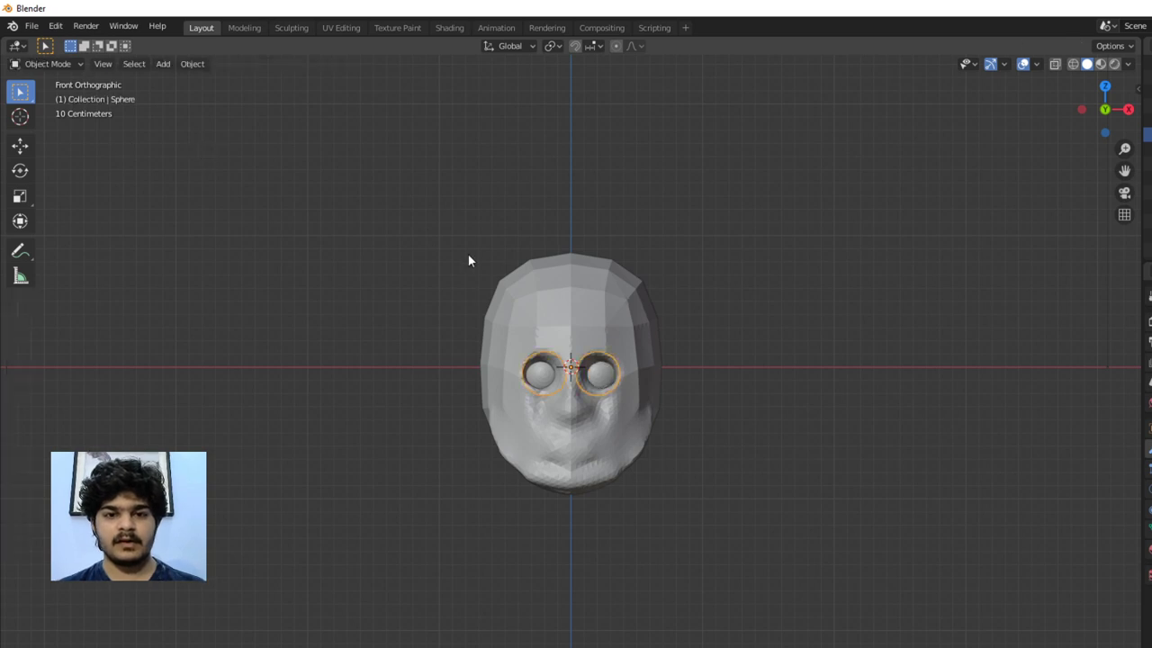
click(552, 297)
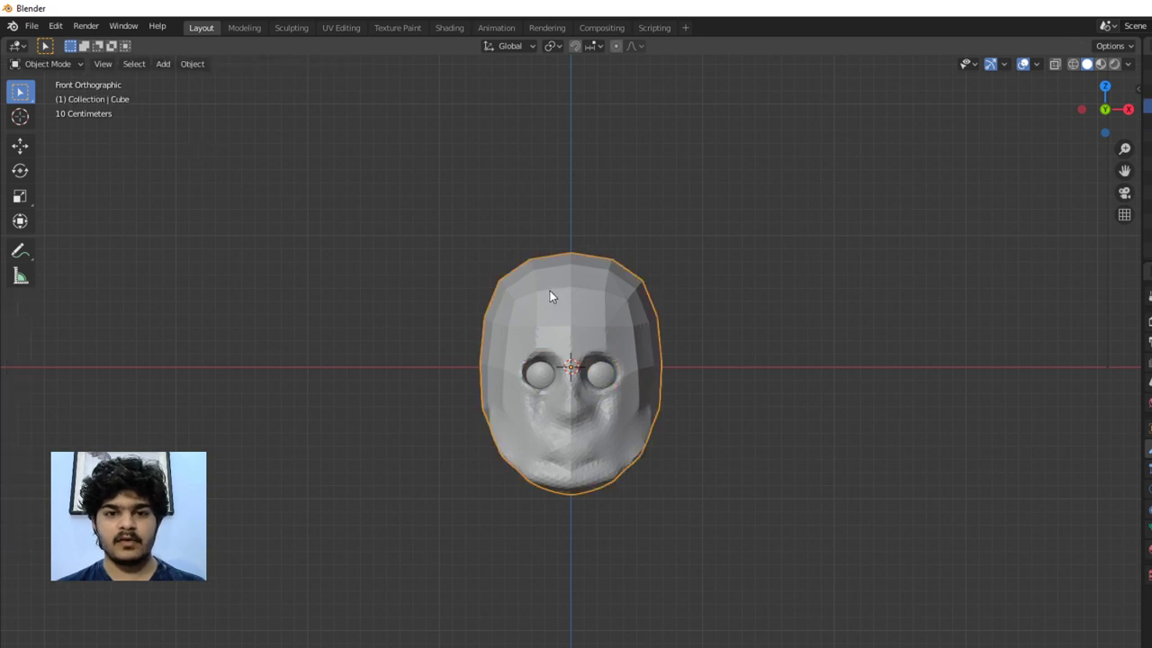
click(288, 29)
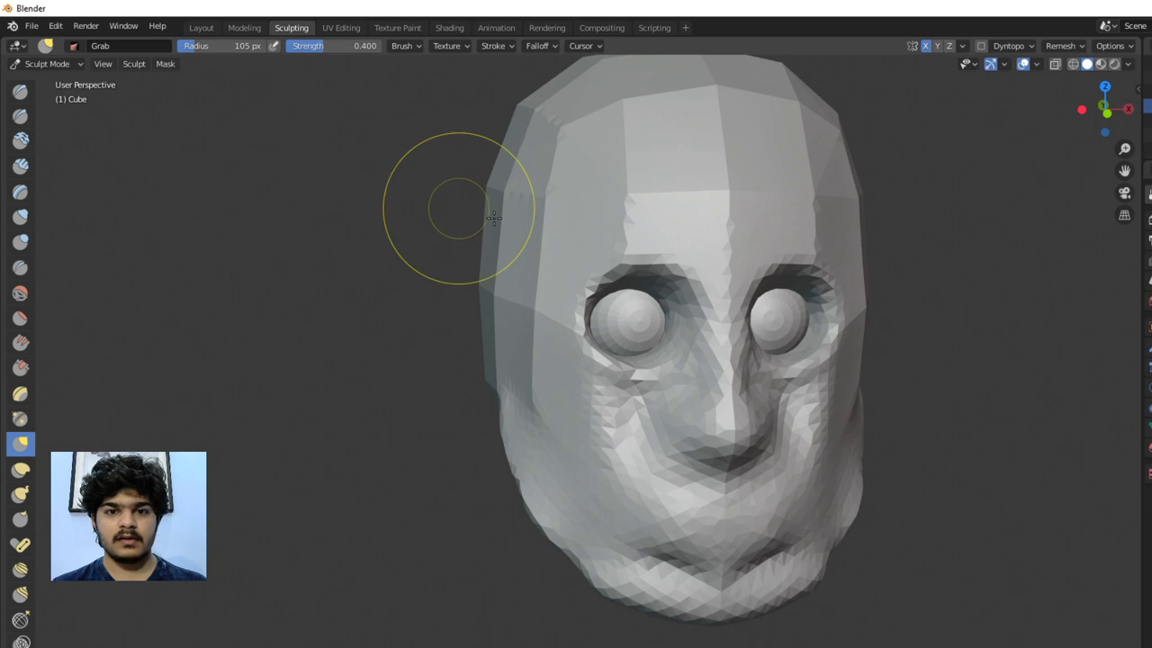
click(981, 46)
click(830, 89)
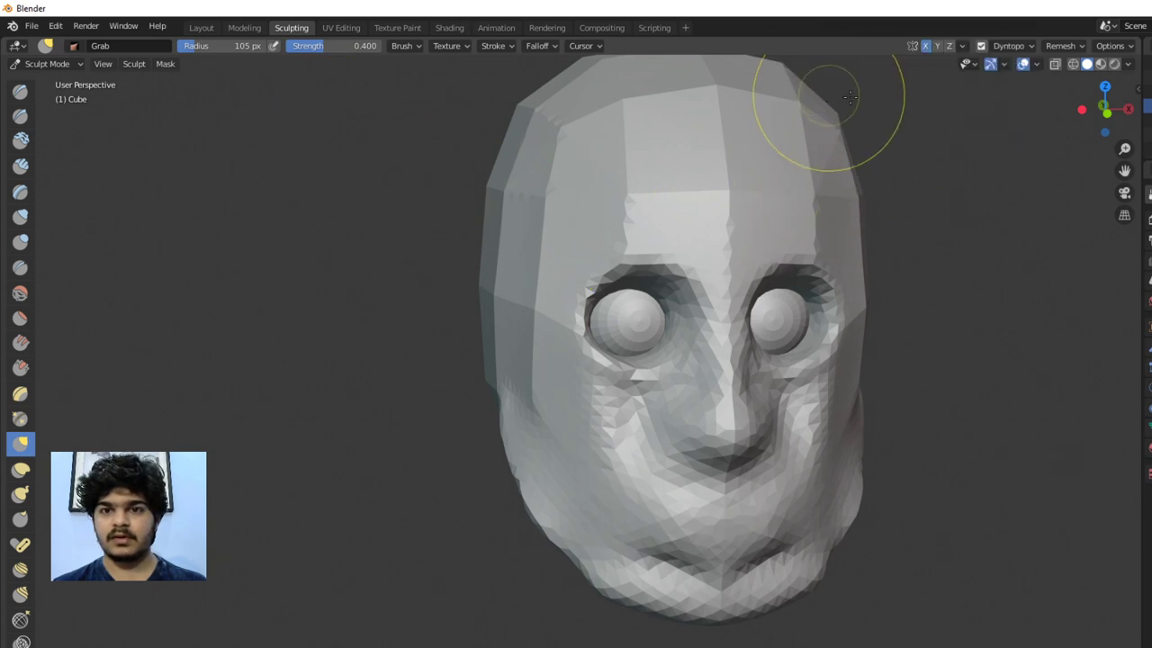
mouse_move(792, 224)
middle_down()
mouse_move(712, 228)
mouse_move(650, 262)
middle_up()
click(1026, 46)
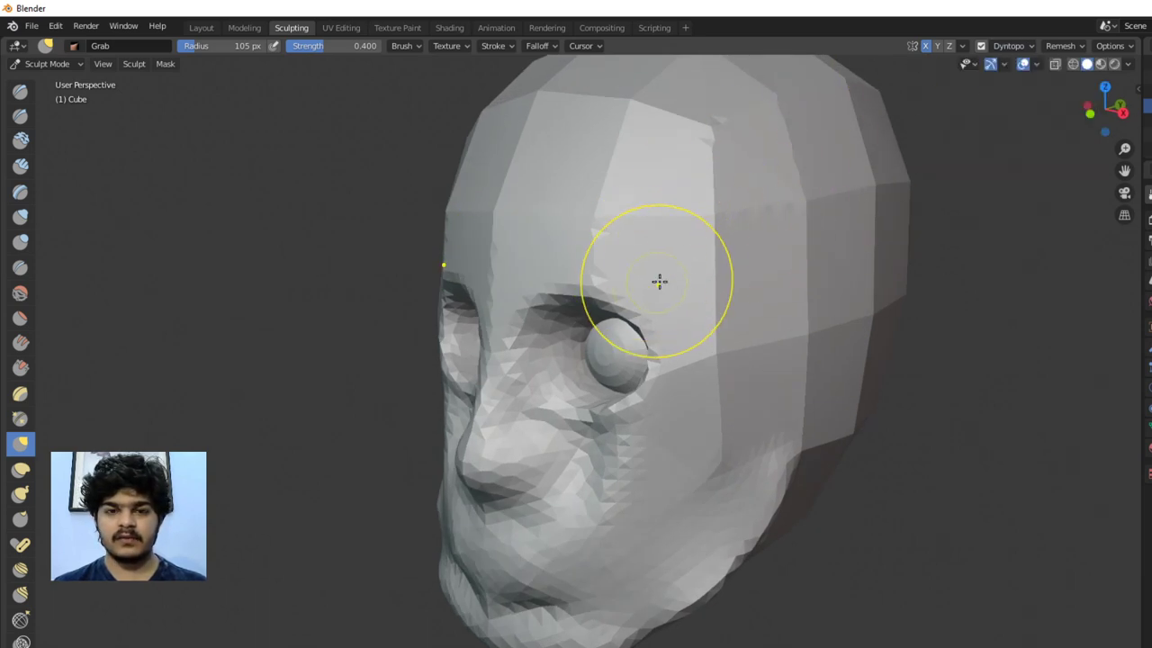
mouse_move(657, 278)
middle_down()
mouse_move(729, 250)
mouse_move(694, 282)
mouse_move(674, 283)
middle_up()
scroll(729, 252, down, 2)
scroll(738, 270, up, 2)
scroll(733, 284, down, 2)
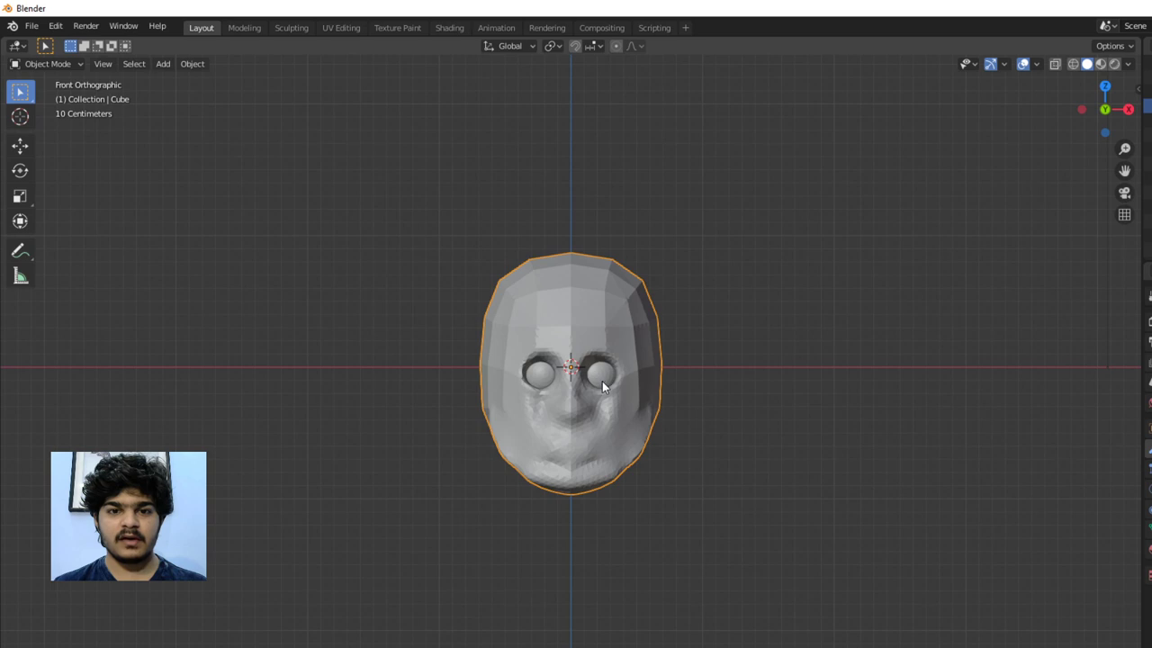
Select the eye sphere and sink it back along Y into the head in two moves
click(602, 380)
middle_drag(693, 302, 536, 317)
key(g)
key(y)
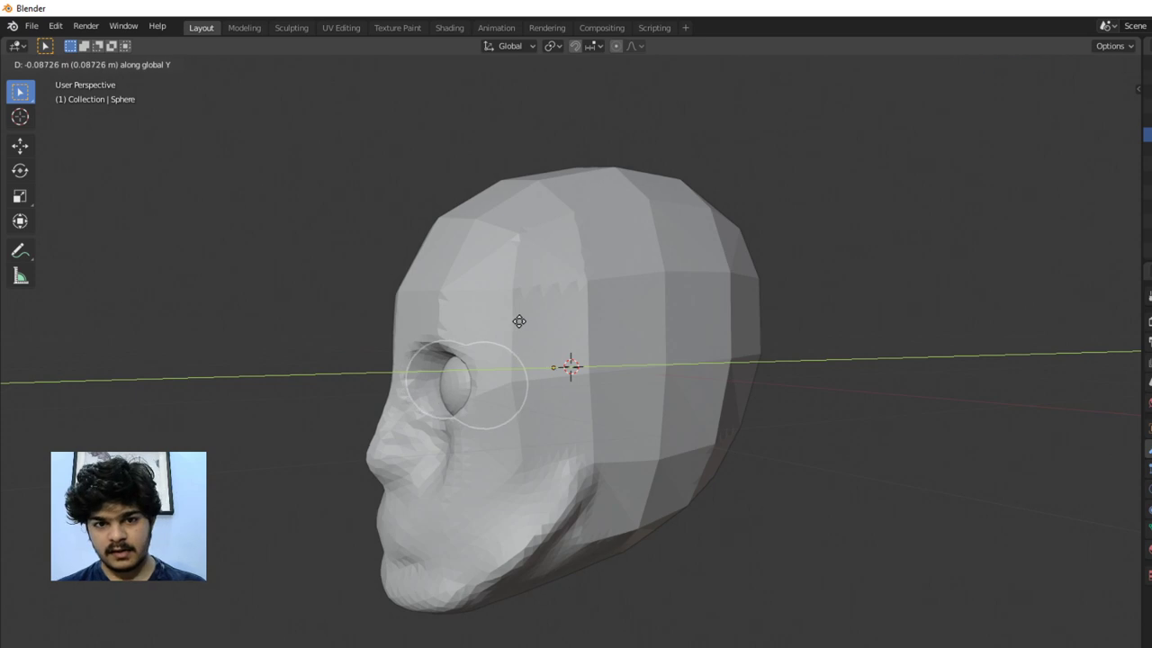
click(516, 321)
mouse_move(517, 321)
middle_down()
mouse_move(478, 320)
mouse_move(487, 316)
middle_up()
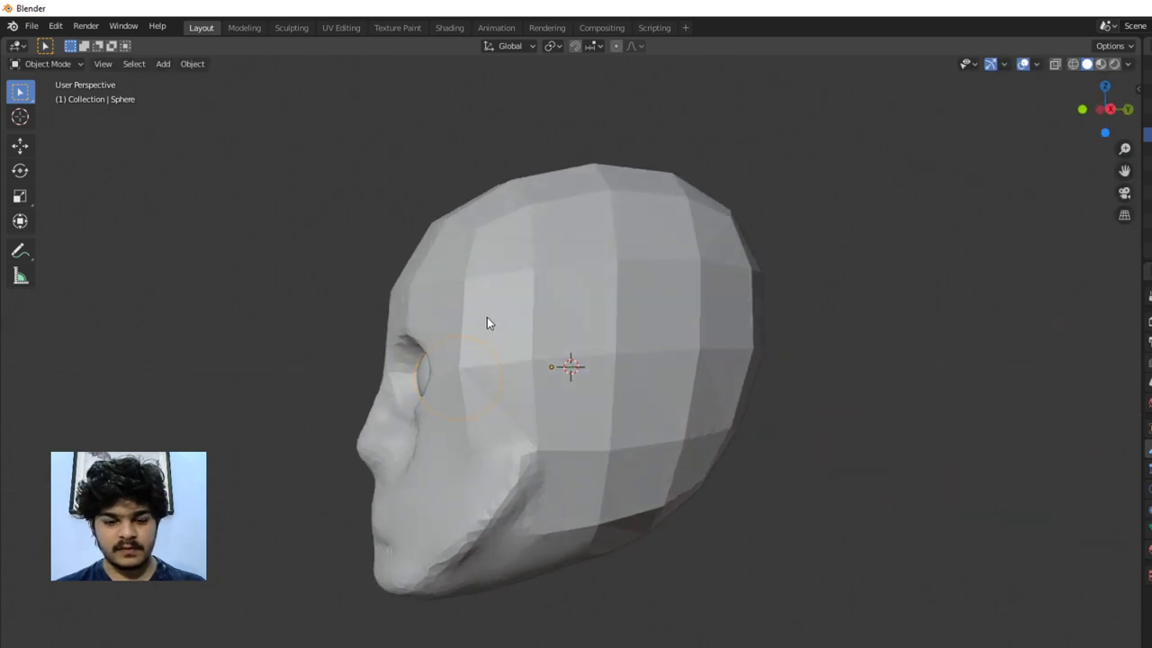
key(g)
key(y)
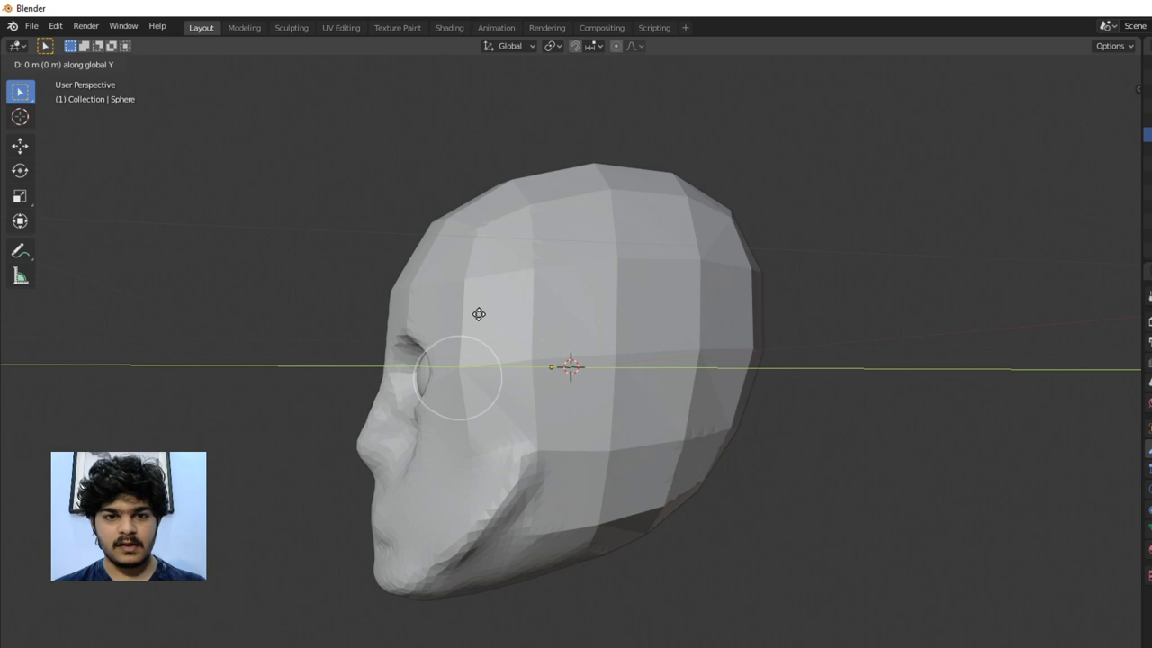
click(478, 320)
Undo the last eye nudge and select the head mesh
middle_drag(460, 324, 512, 334)
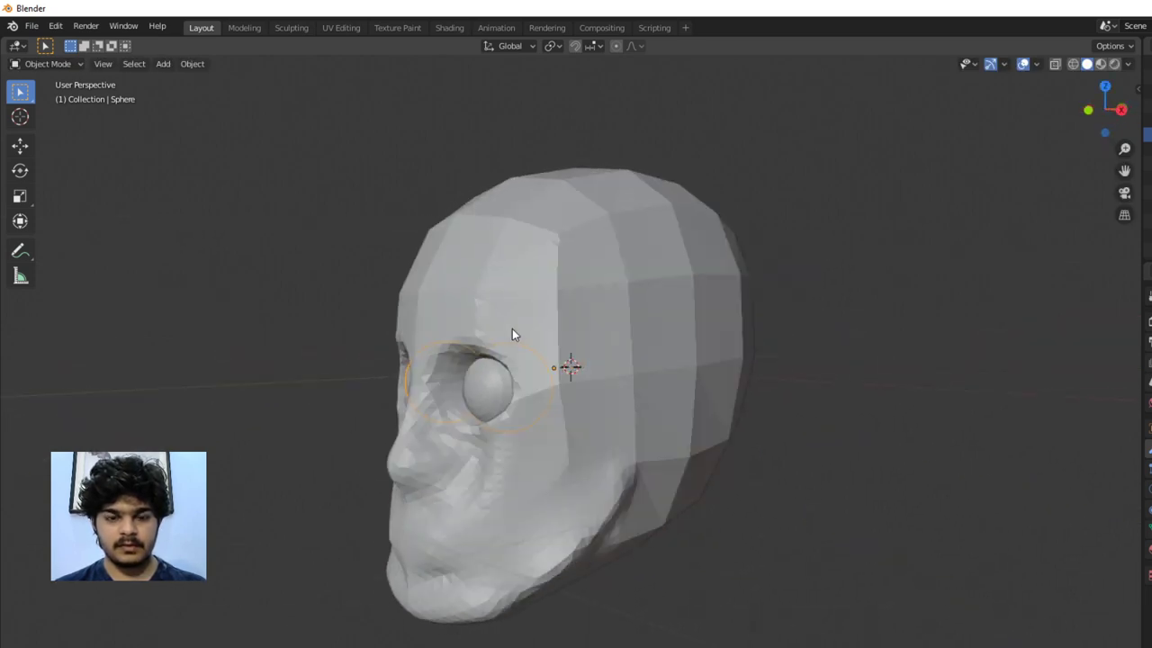
key(ctrl+z)
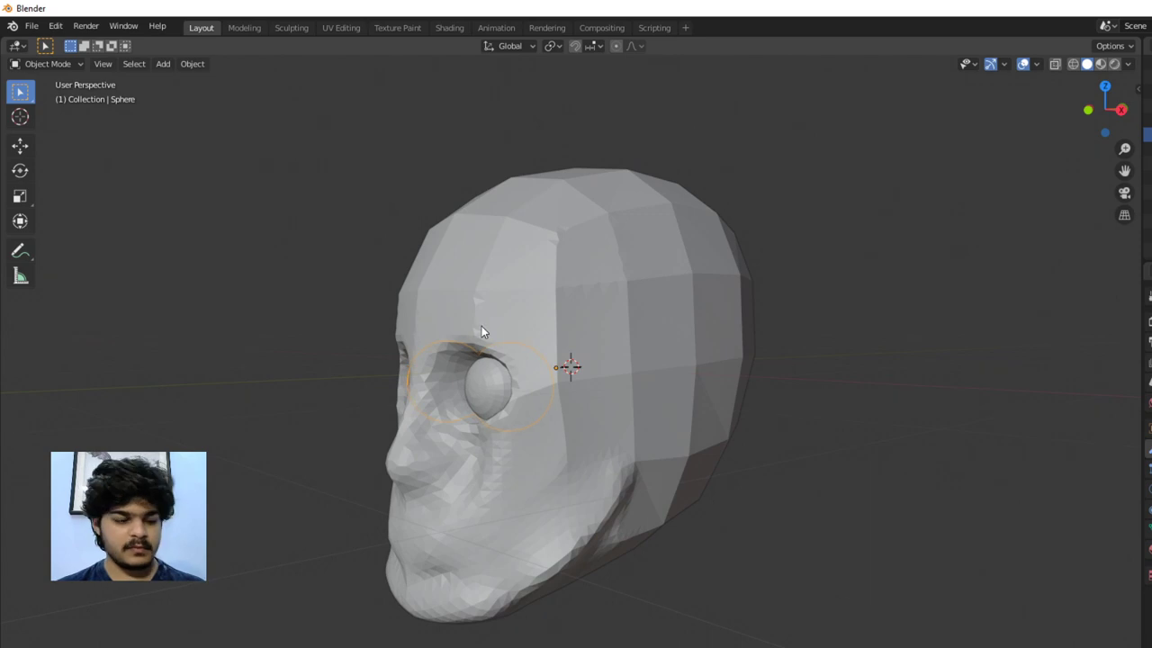
middle_drag(488, 327, 540, 323)
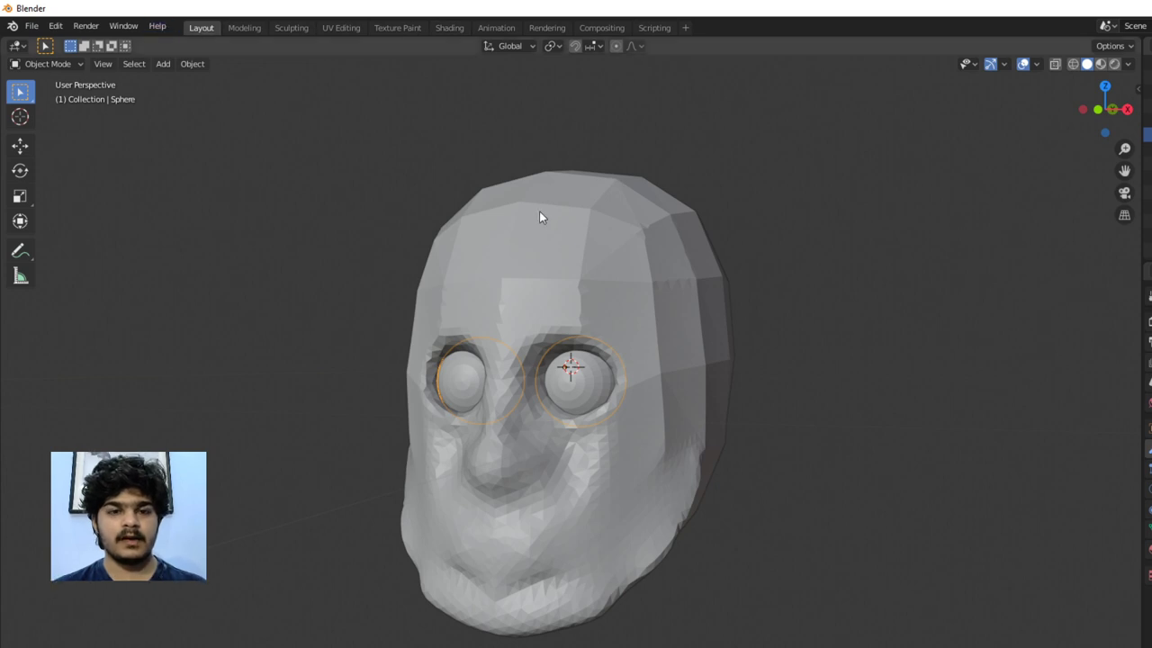
click(565, 239)
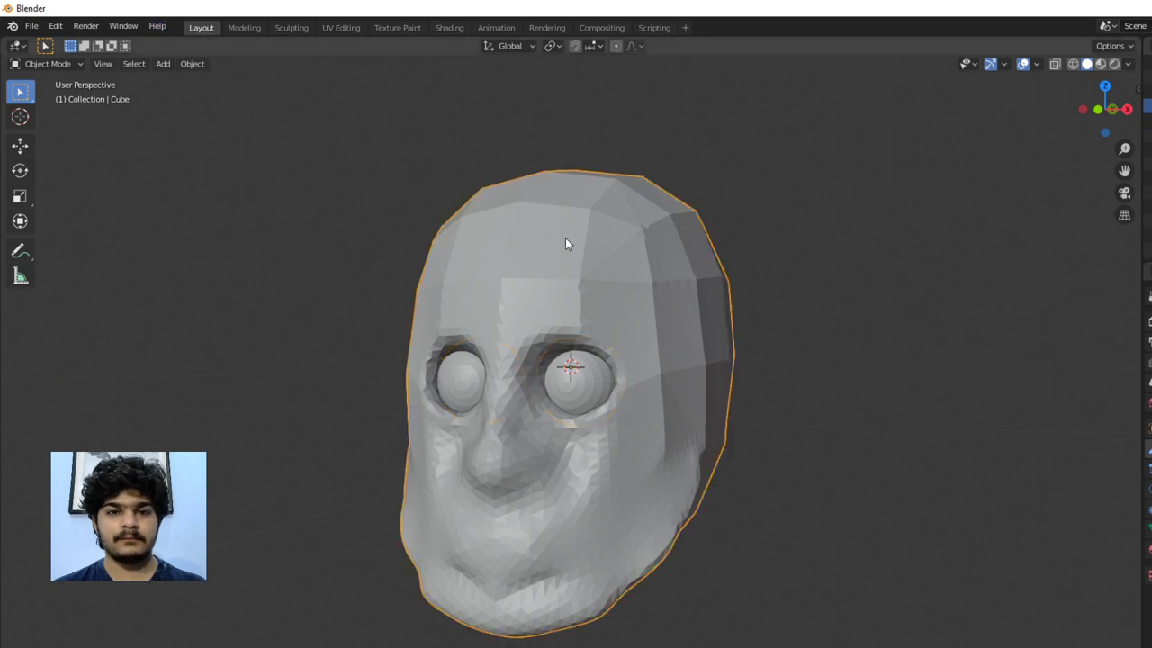
In the Sculpting workspace, enable Dyntopo and accept the vertex data warning
click(291, 27)
middle_drag(602, 308, 771, 175)
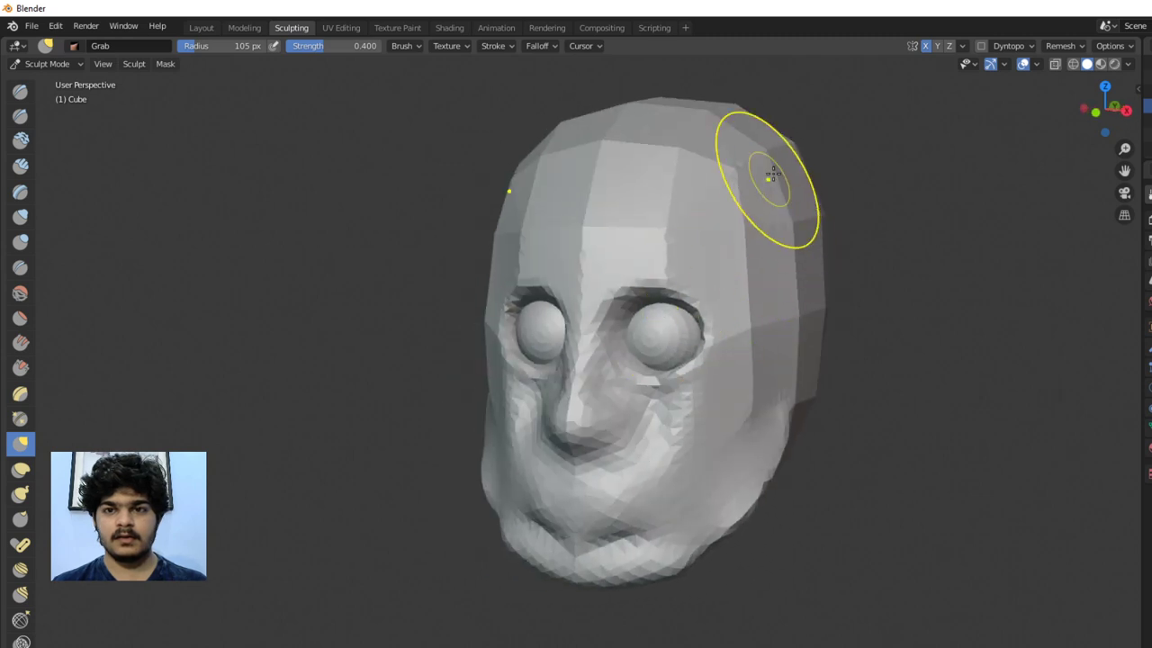
click(982, 47)
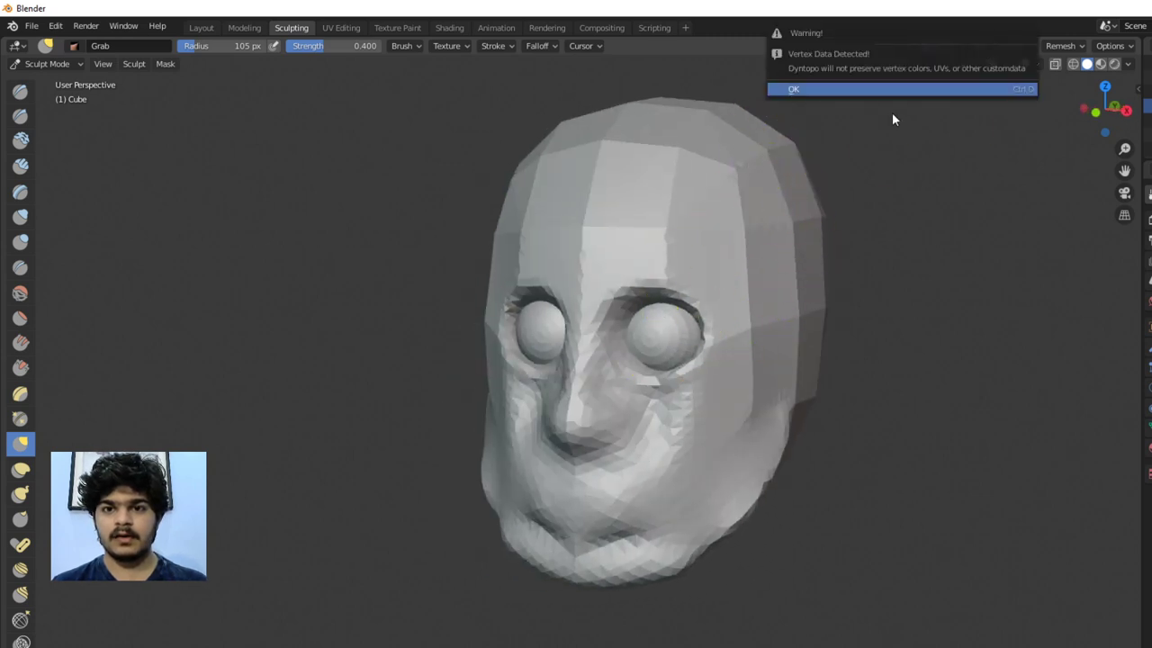
click(866, 92)
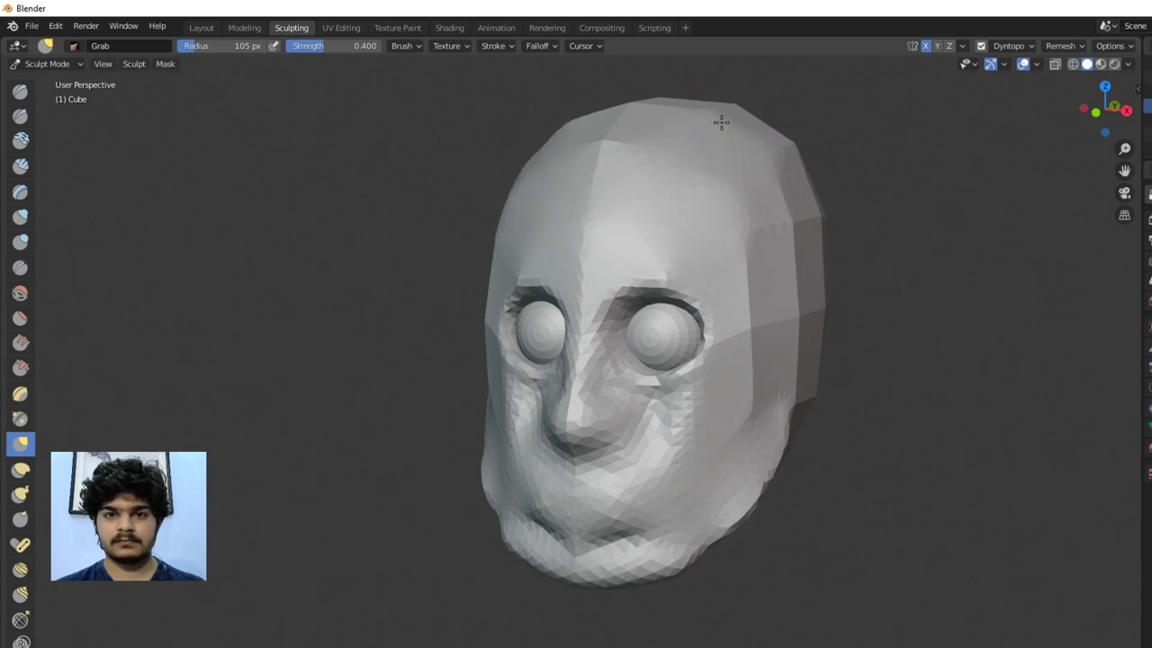
Smooth the faceted planes on the top and back of the skull, then pick the Draw brush
mouse_move(726, 167)
mouse_down()
mouse_move(789, 205)
mouse_move(808, 278)
mouse_move(822, 223)
mouse_move(791, 335)
mouse_move(754, 280)
mouse_move(737, 293)
mouse_move(741, 421)
mouse_move(799, 388)
mouse_move(775, 470)
mouse_move(805, 412)
mouse_move(735, 497)
mouse_move(721, 454)
mouse_up()
mouse_move(691, 450)
middle_down()
mouse_move(707, 413)
mouse_move(666, 310)
middle_up()
mouse_move(666, 310)
mouse_down()
mouse_move(566, 126)
mouse_move(651, 105)
mouse_move(730, 117)
mouse_move(576, 70)
mouse_move(681, 73)
mouse_move(745, 121)
mouse_move(729, 174)
mouse_move(772, 267)
mouse_move(741, 363)
mouse_move(716, 225)
mouse_move(690, 315)
mouse_move(673, 299)
mouse_move(602, 387)
mouse_move(691, 317)
mouse_up()
middle_drag(740, 399, 571, 162)
mouse_move(527, 78)
shift+mouse_down()
mouse_move(559, 262)
mouse_move(540, 458)
mouse_move(470, 332)
mouse_move(465, 235)
mouse_move(471, 362)
shift+mouse_up()
mouse_move(566, 300)
middle_down()
mouse_move(465, 257)
mouse_move(496, 324)
middle_up()
shift+drag(495, 324, 574, 326)
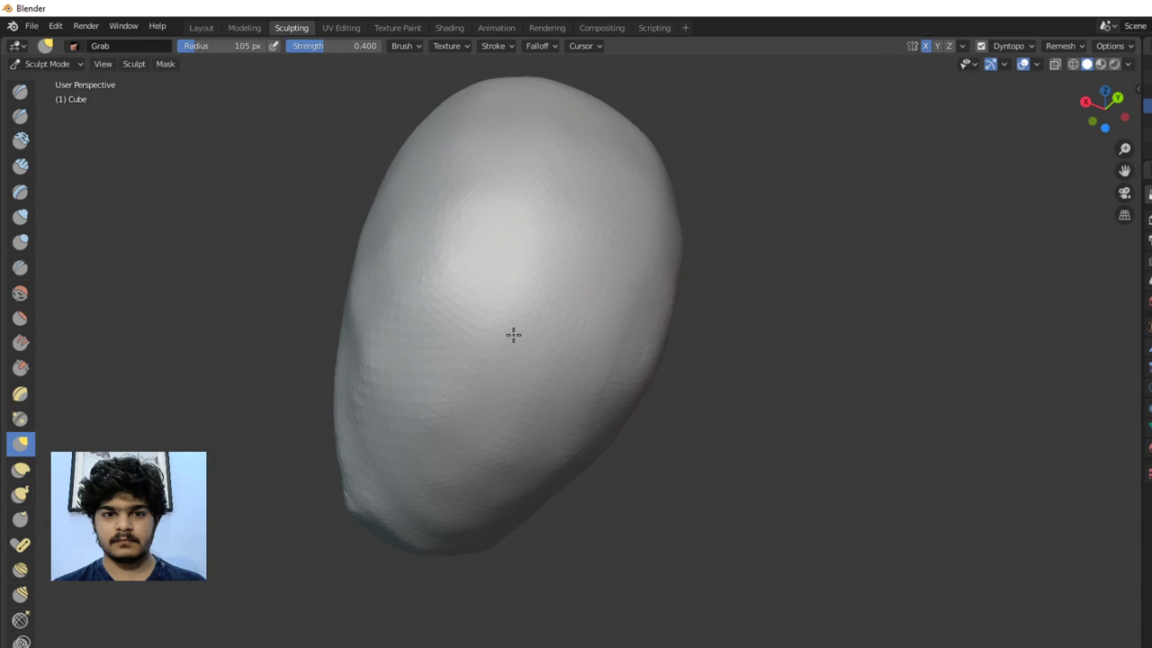
mouse_move(531, 315)
middle_down()
mouse_move(571, 267)
mouse_move(718, 225)
middle_up()
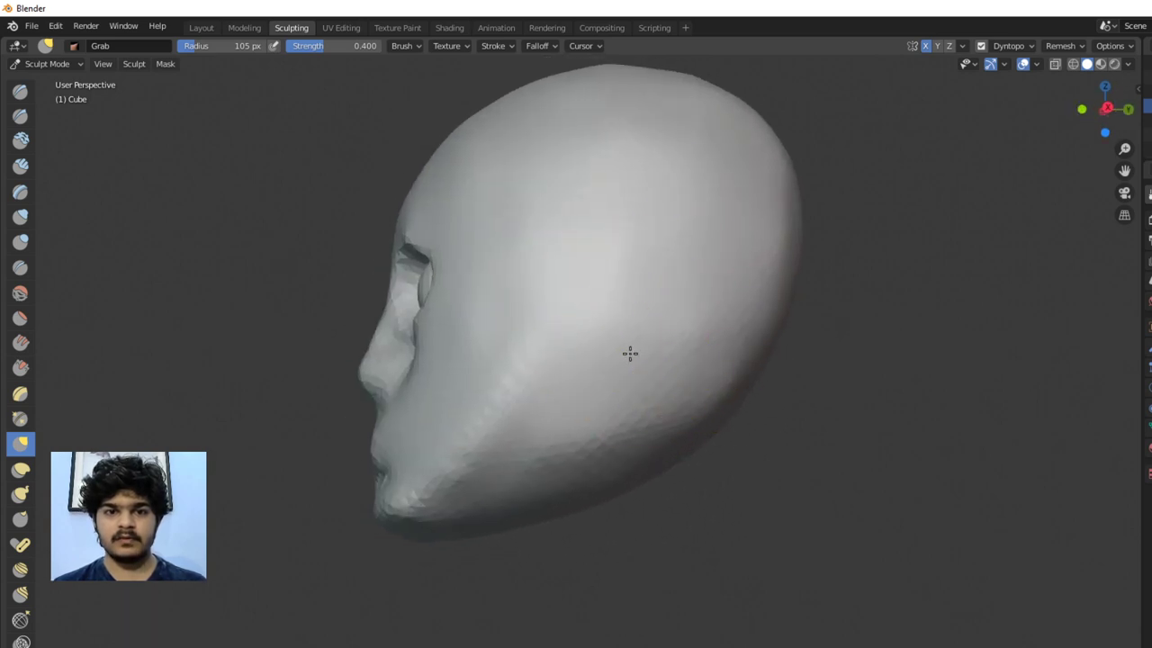
middle_drag(627, 352, 662, 388)
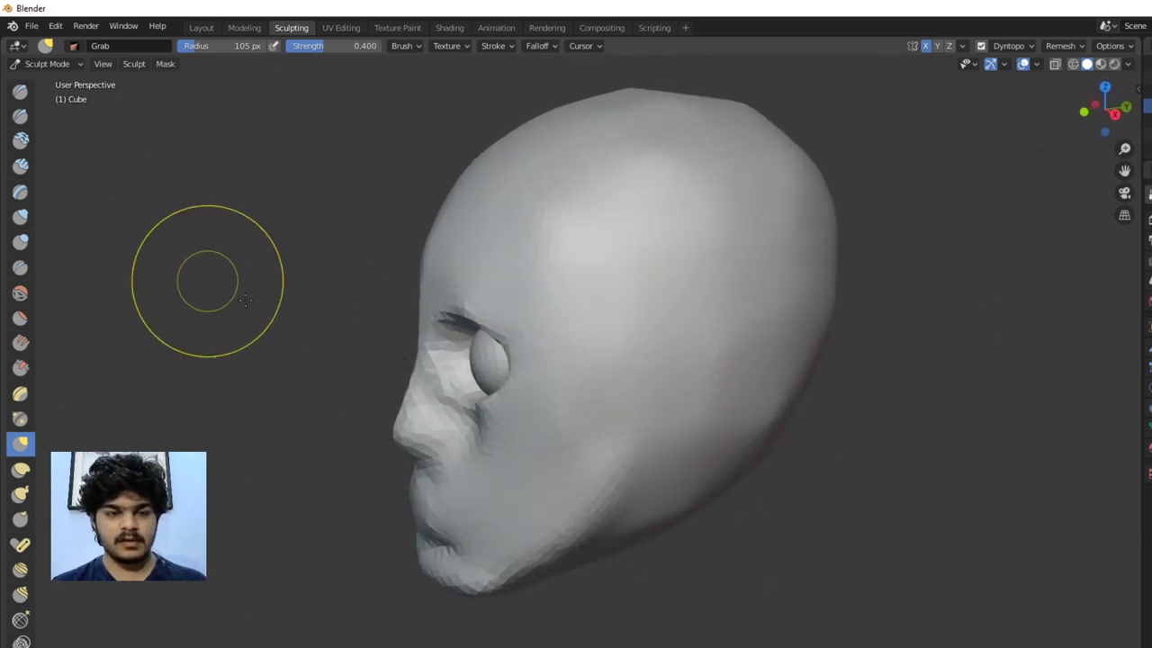
click(20, 91)
Orbit around the head to inspect the face, profile and top of the skull
middle_drag(102, 141, 491, 257)
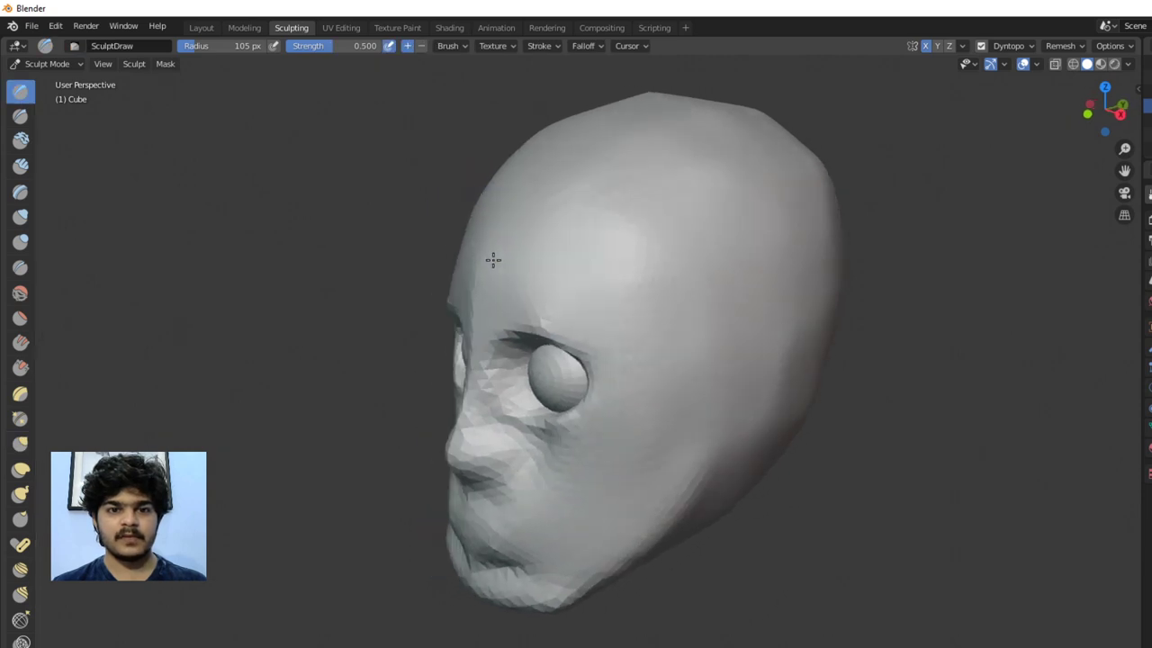
middle_drag(772, 306, 707, 303)
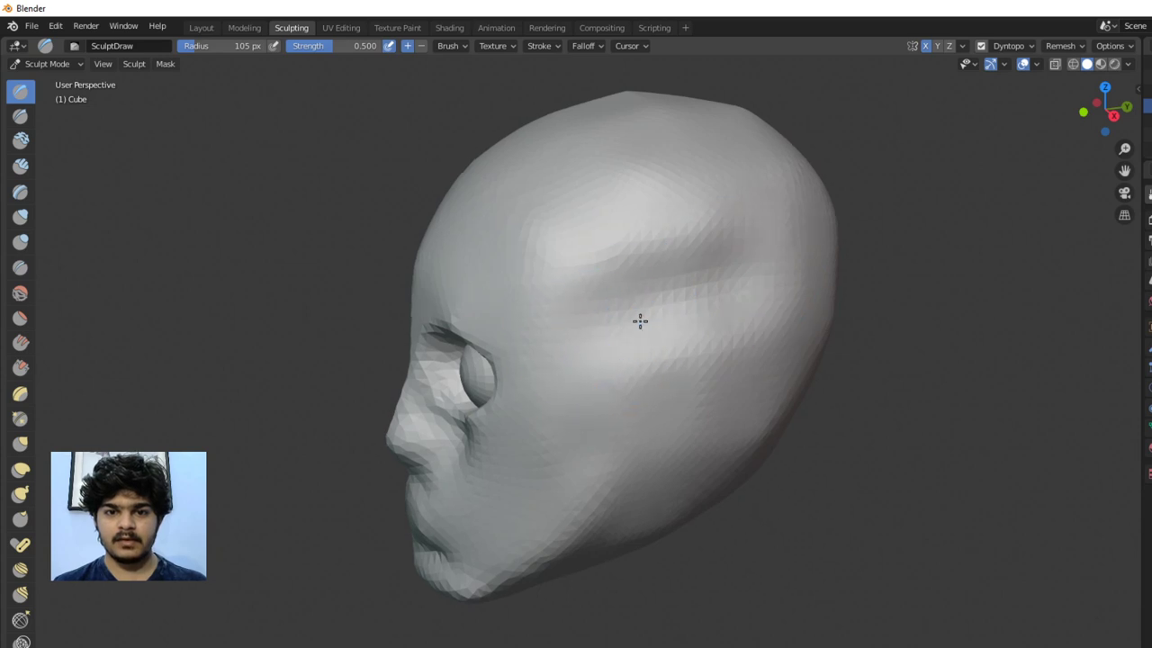
mouse_move(640, 321)
middle_down()
mouse_move(720, 301)
mouse_move(656, 324)
mouse_move(722, 321)
middle_up()
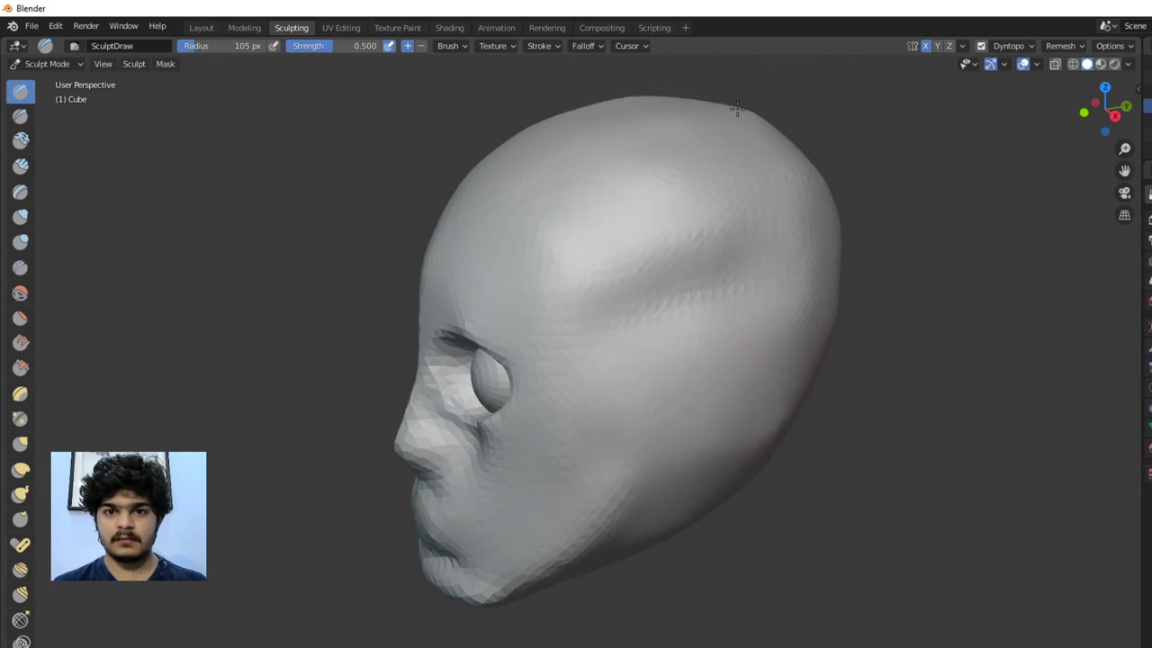
middle_drag(746, 110, 630, 395)
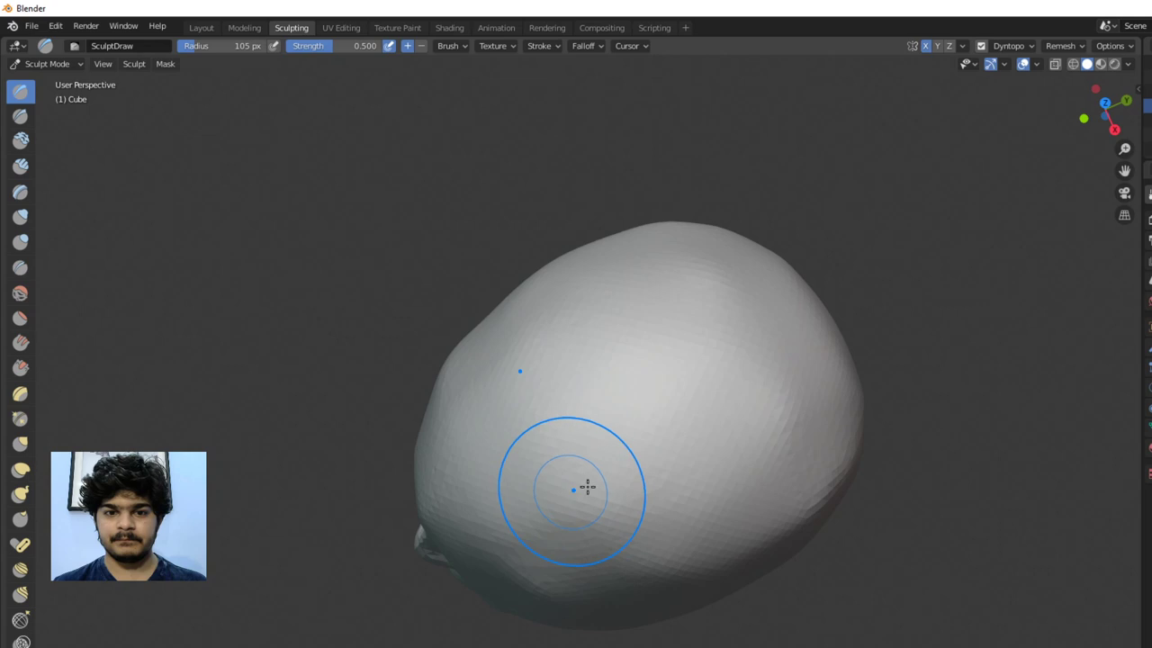
mouse_move(663, 476)
middle_down()
mouse_move(581, 324)
mouse_move(634, 237)
mouse_move(690, 231)
mouse_move(689, 206)
mouse_move(682, 216)
middle_up()
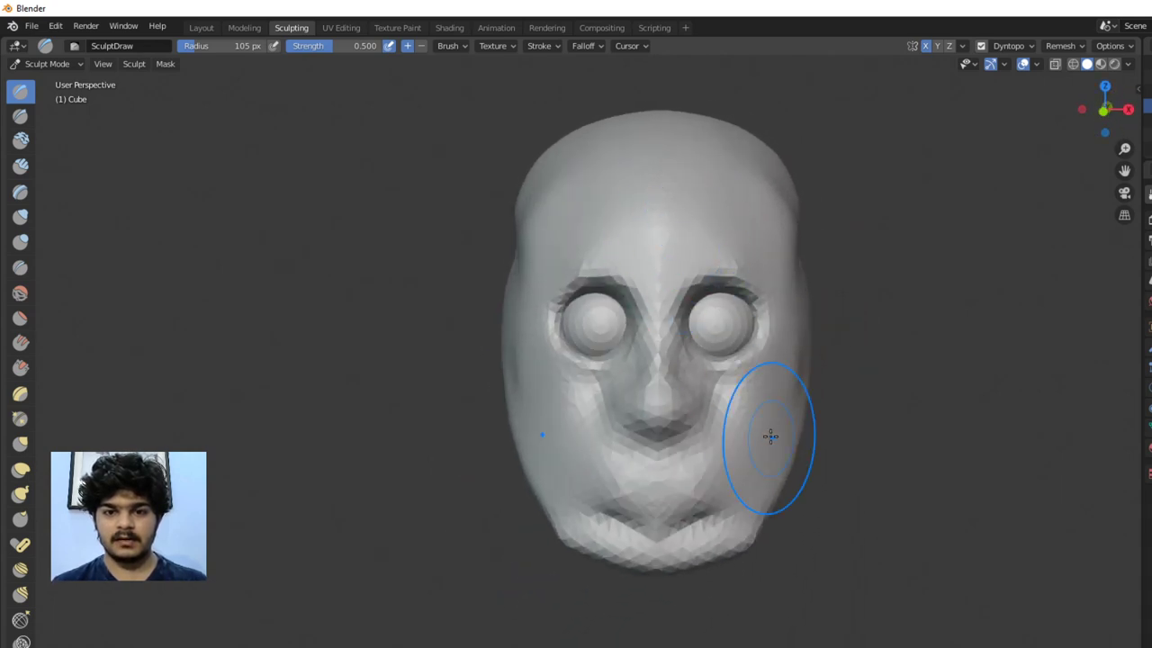
Switch to the Grab brush and set its radius to 170 px
key(g)
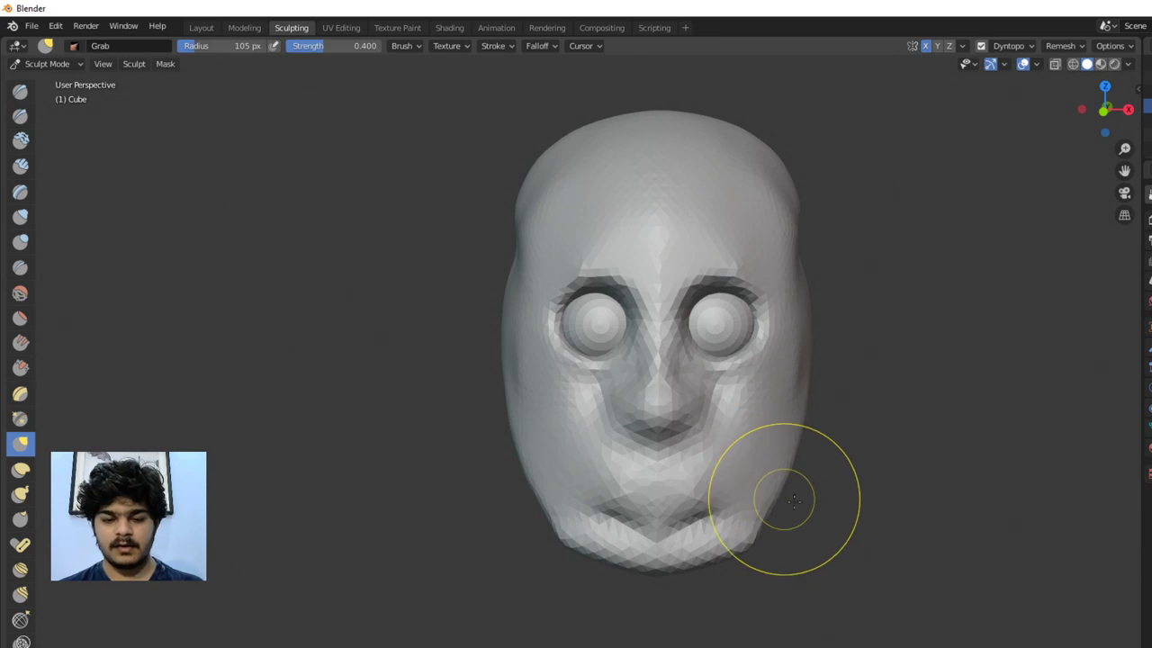
key(f)
scroll(892, 508, down, 4)
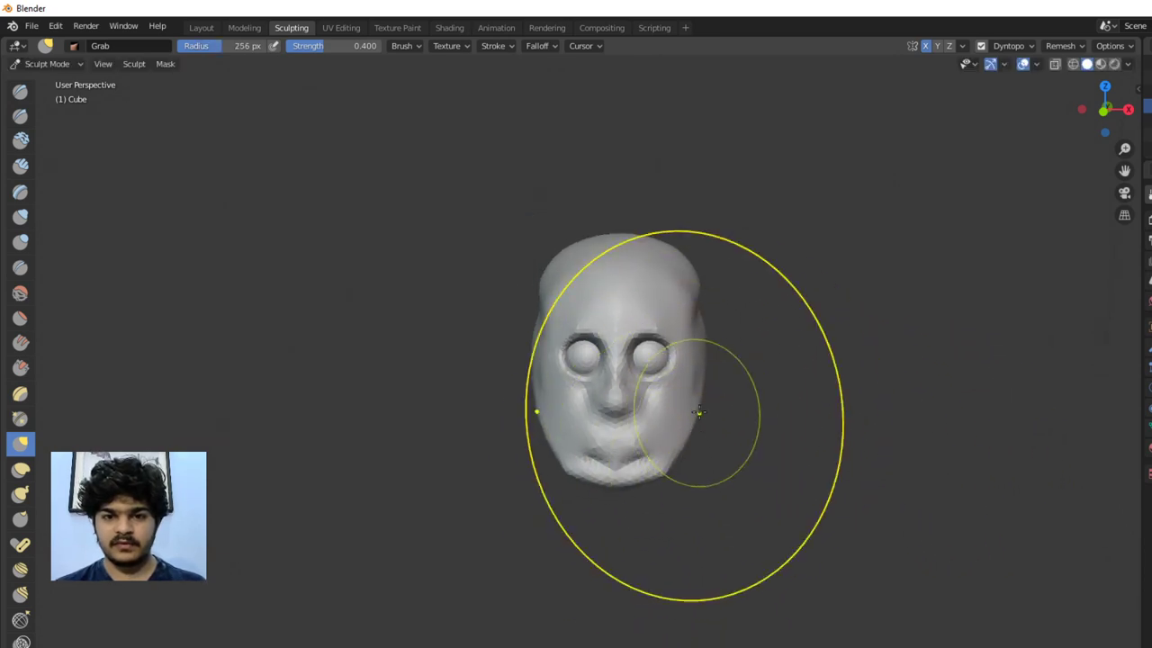
key(f)
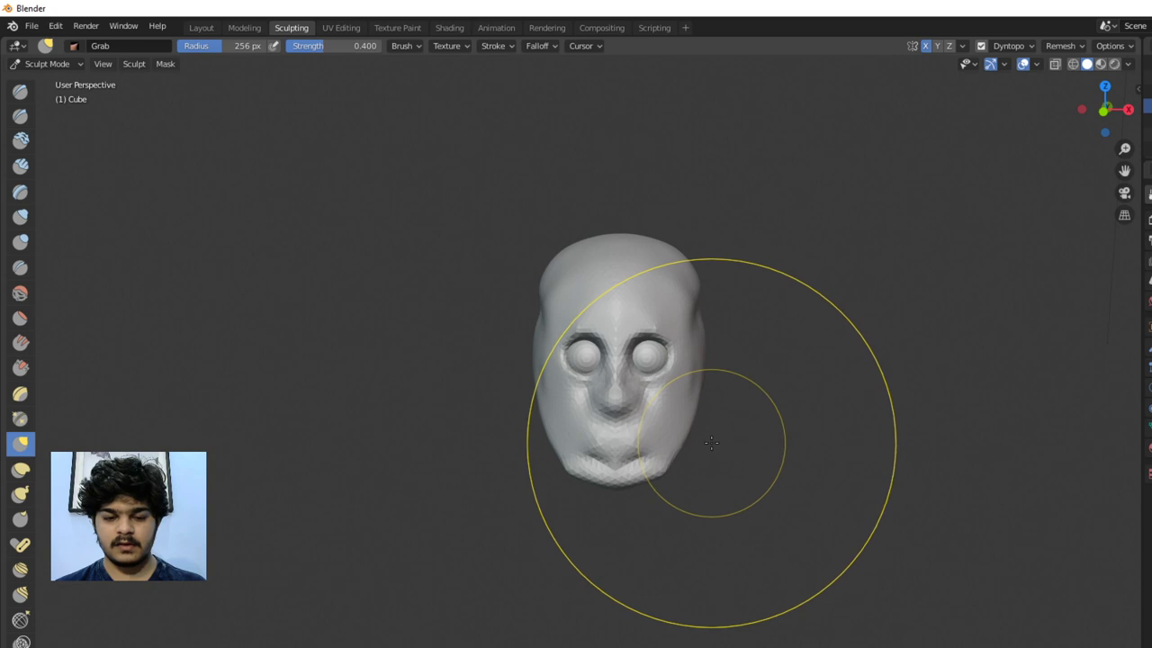
click(666, 425)
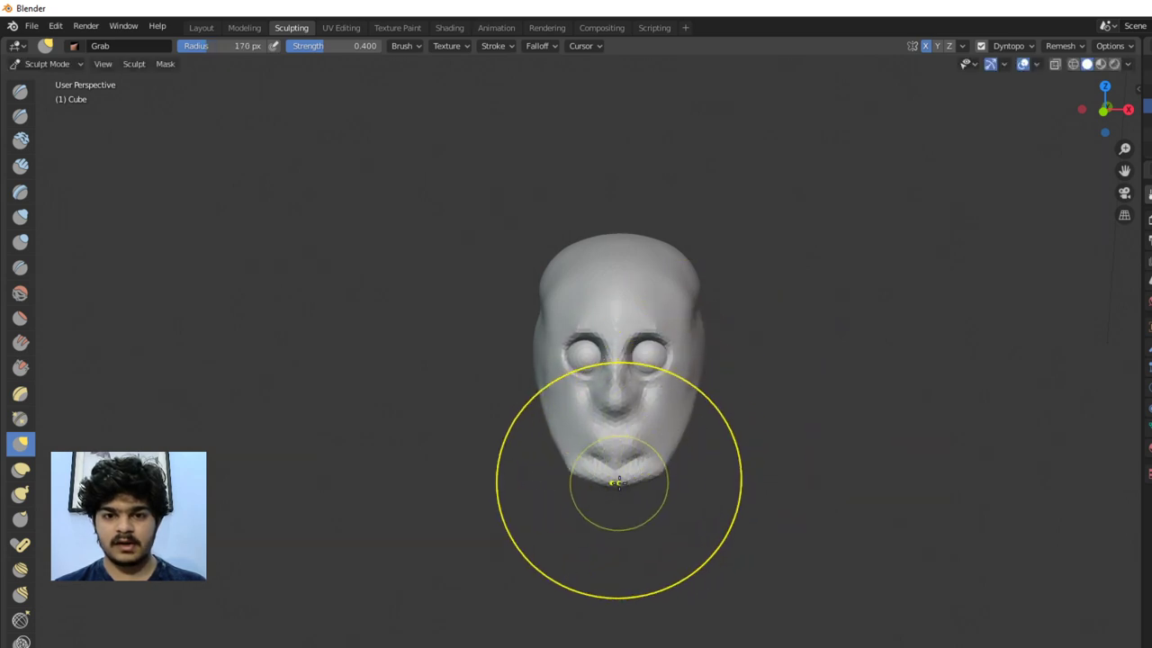
scroll(621, 486, up, 3)
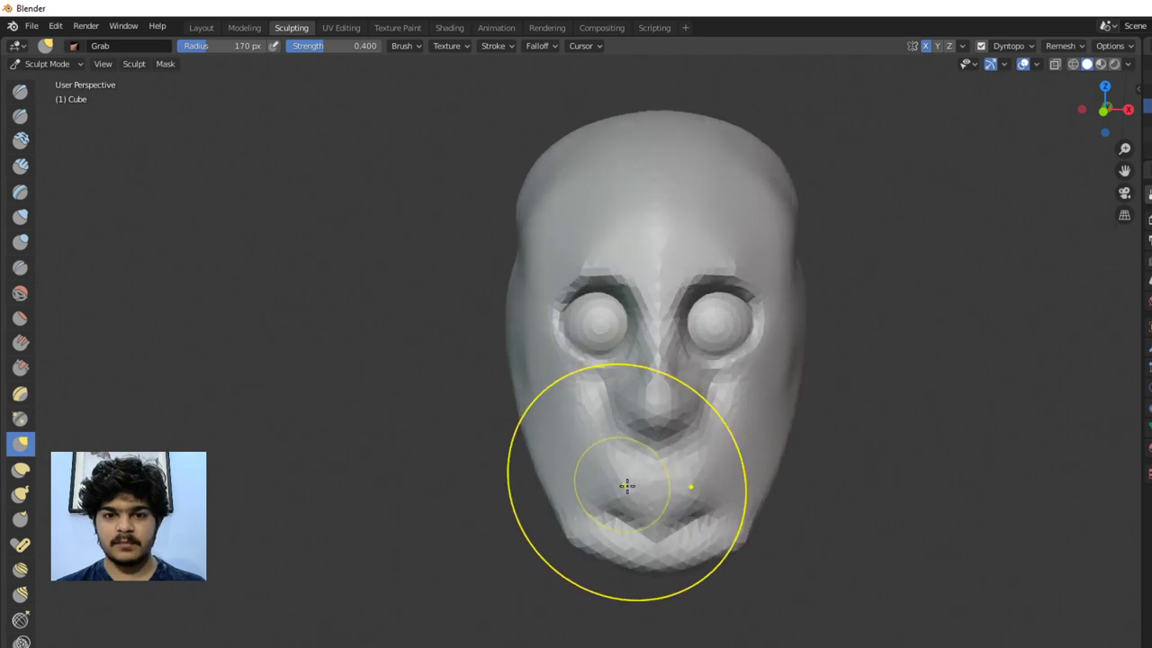
middle_drag(624, 483, 597, 440)
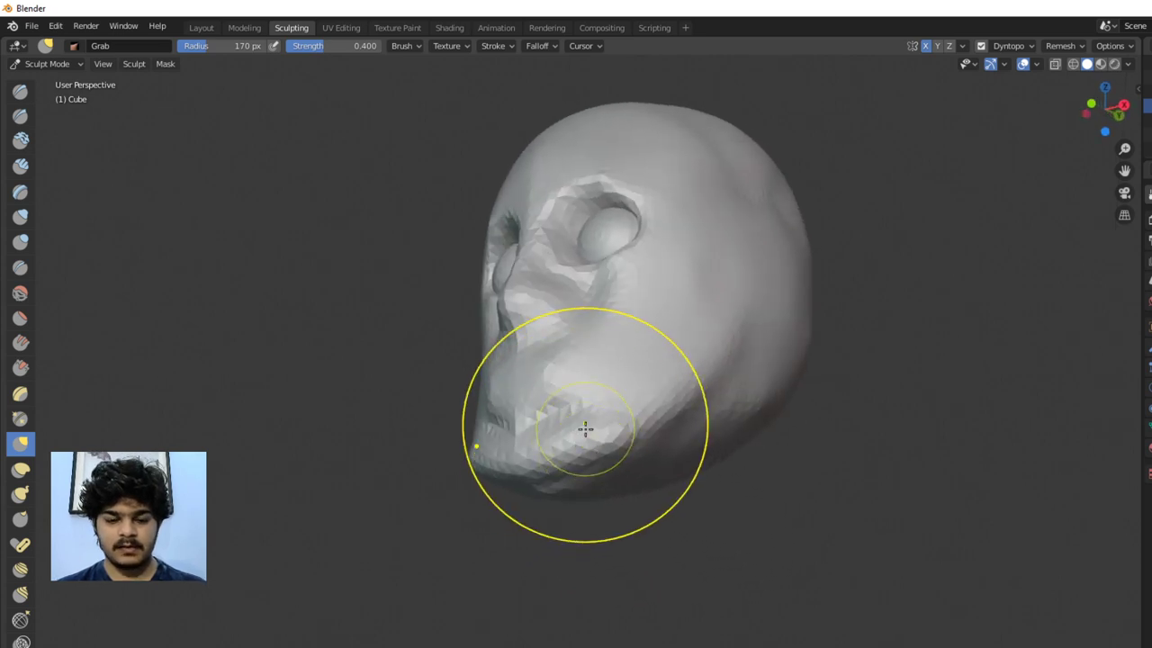
Pick the Draw brush at 89 px radius, inspect the face, then select the Crease brush
key(x)
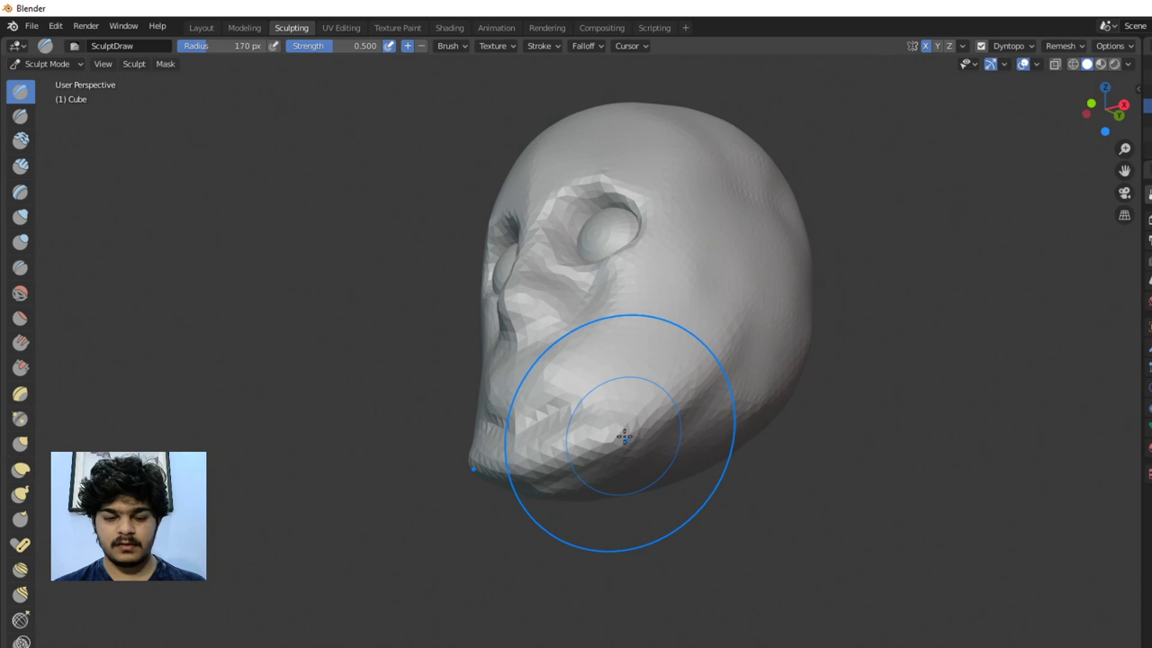
key(f)
click(565, 447)
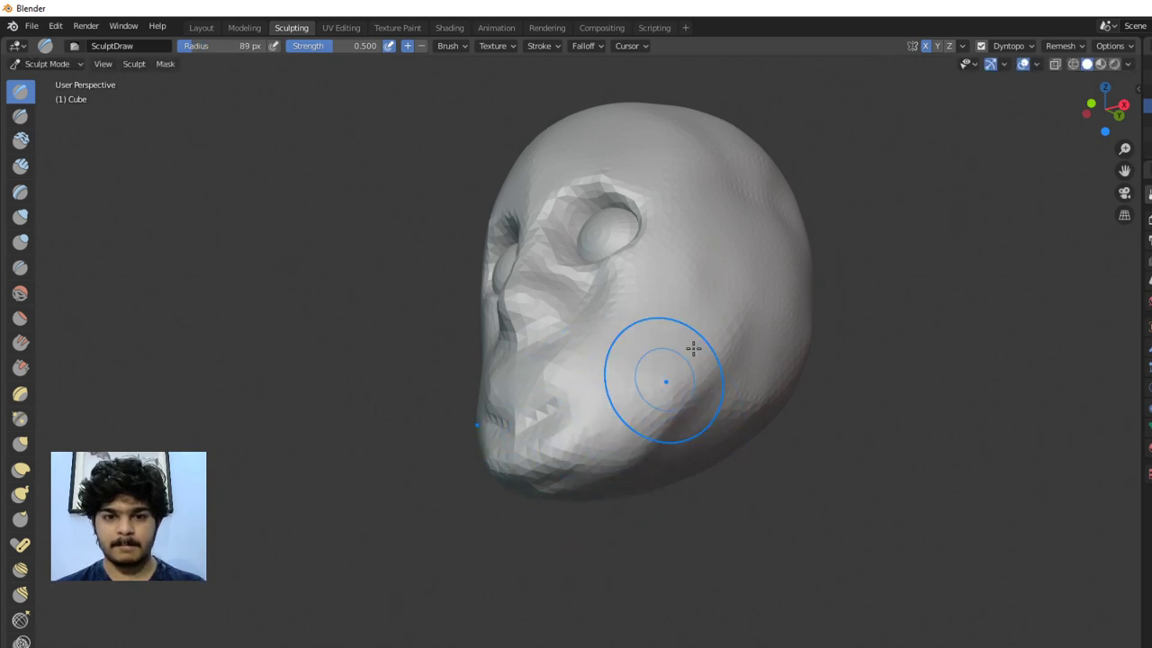
middle_drag(659, 413, 639, 326)
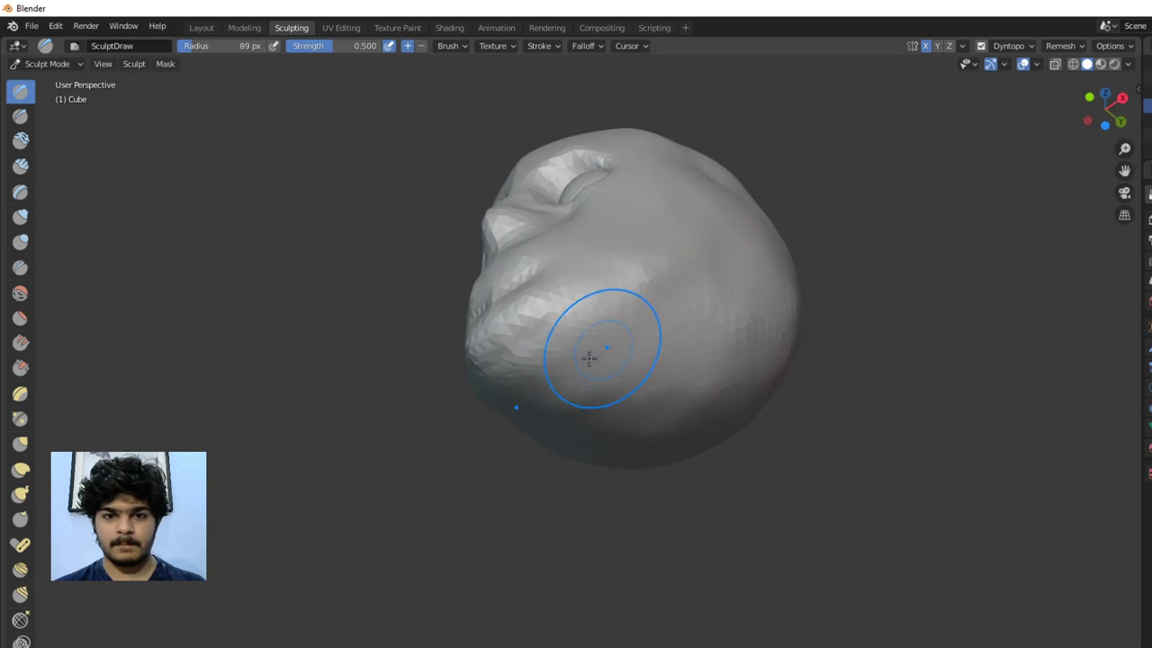
middle_drag(695, 378, 804, 190)
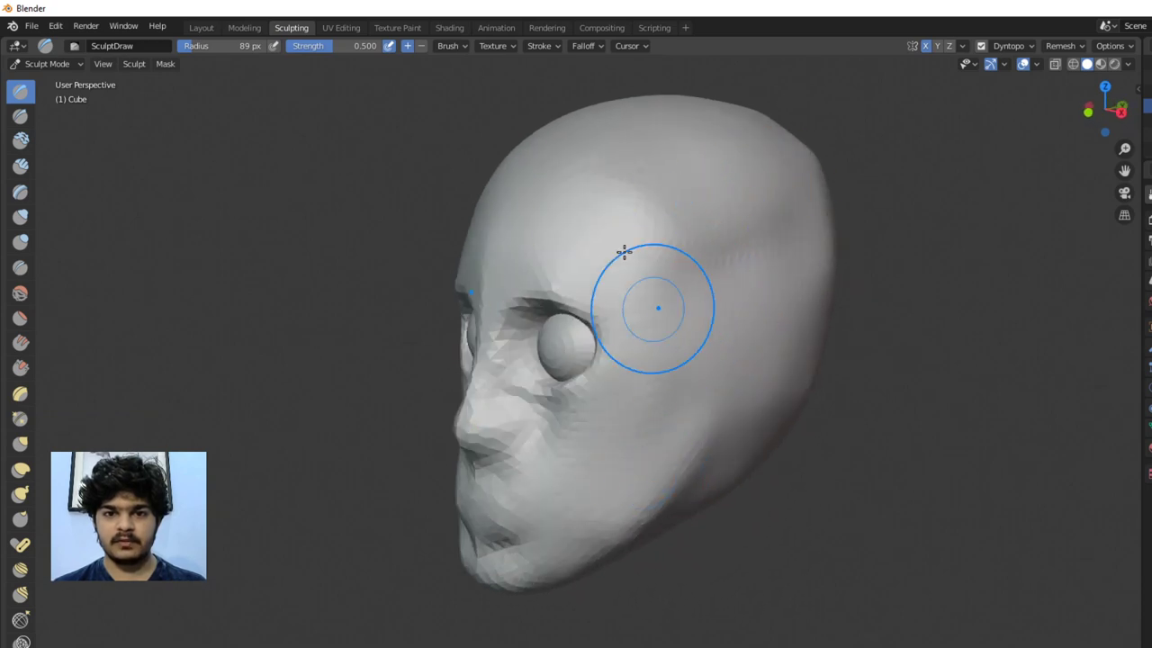
middle_drag(576, 229, 607, 231)
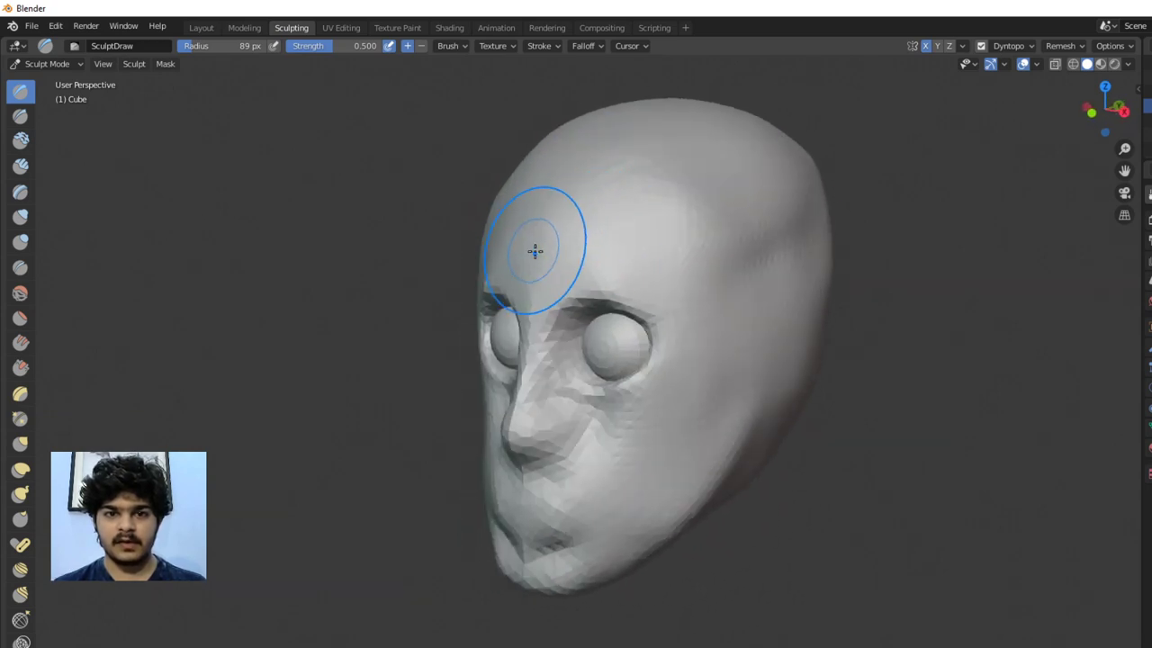
middle_drag(547, 264, 599, 245)
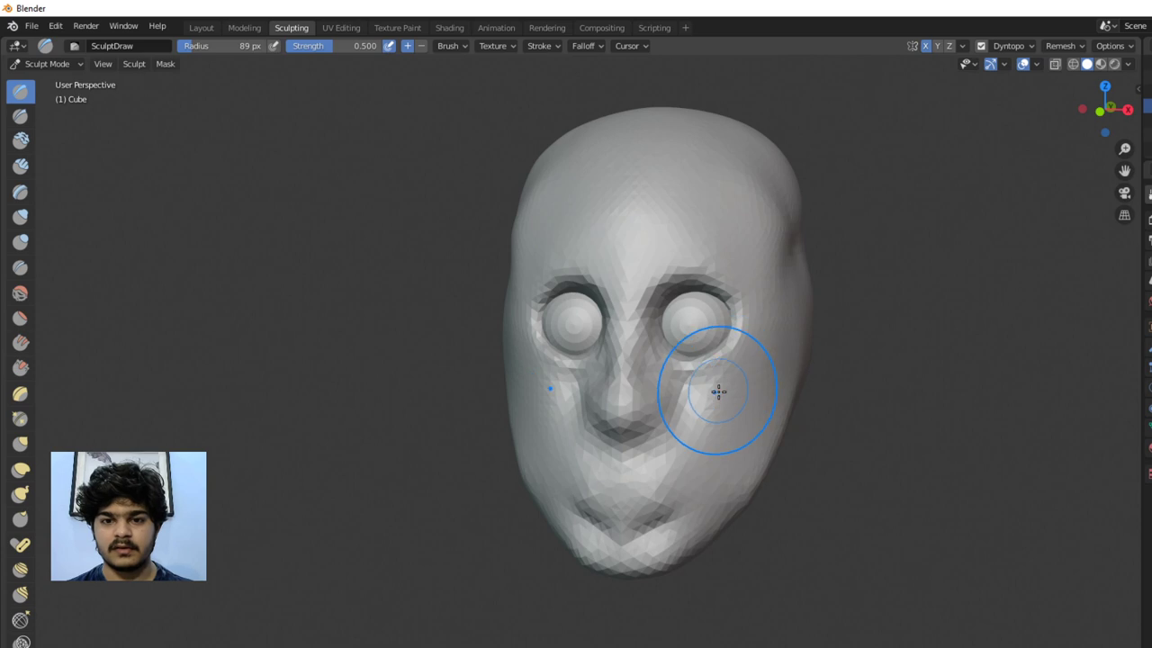
scroll(717, 390, up, 2)
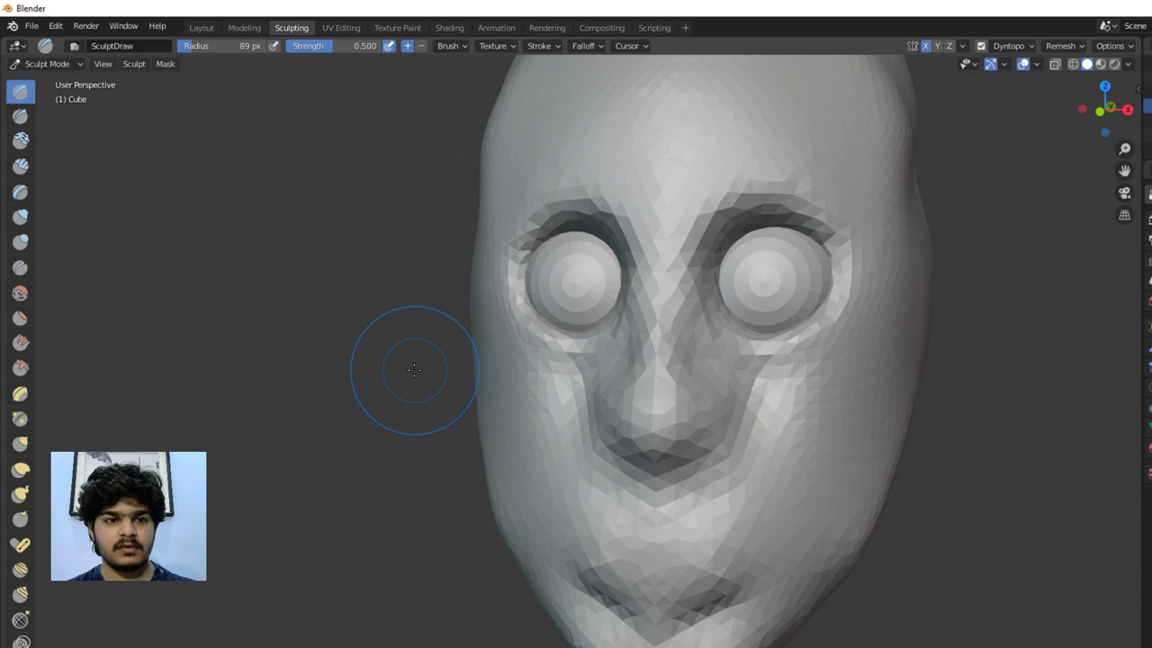
key(shift+c)
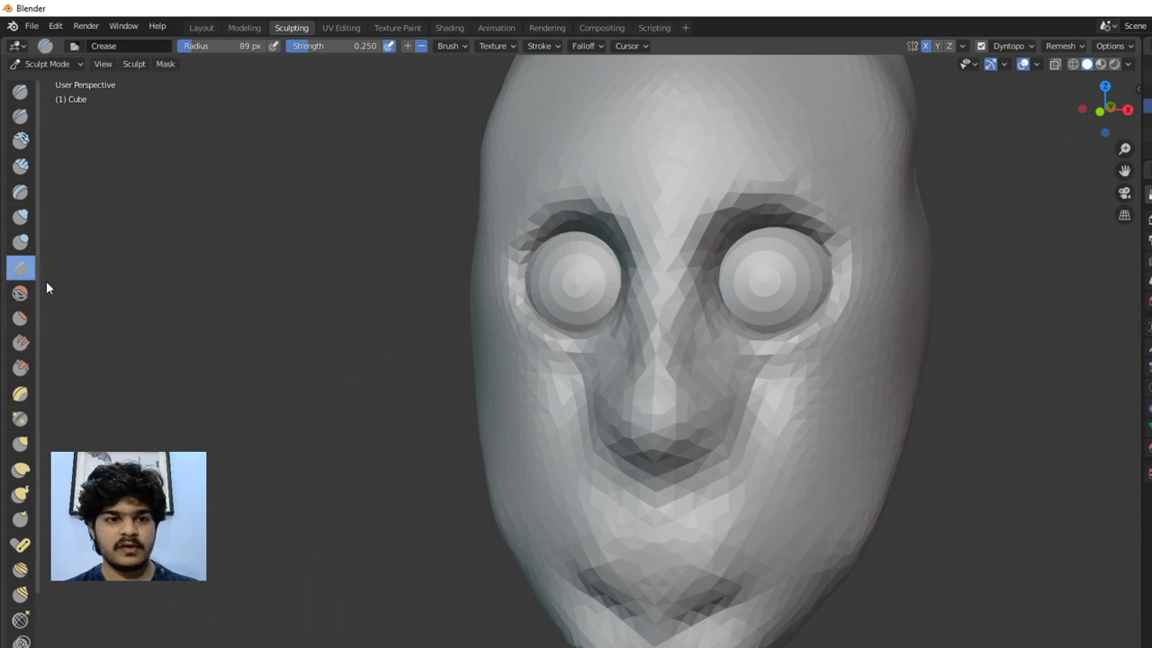
Carve a crease down the cheek between nose and eye, outlining the nostril wing
middle_drag(714, 437, 676, 447)
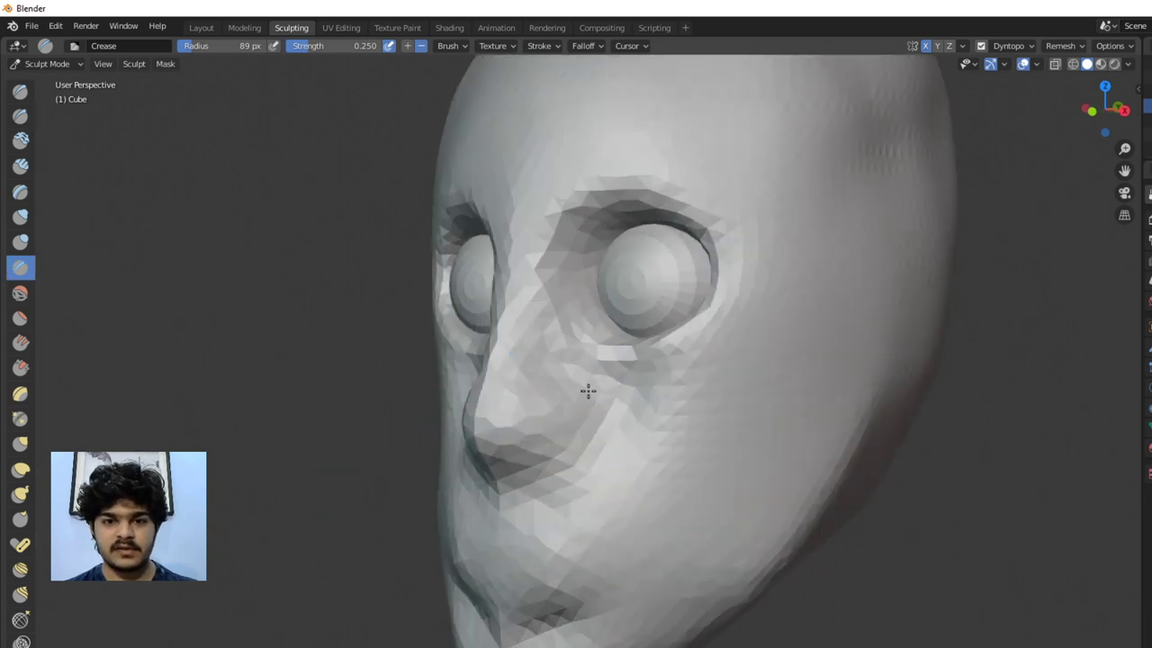
drag(587, 391, 608, 447)
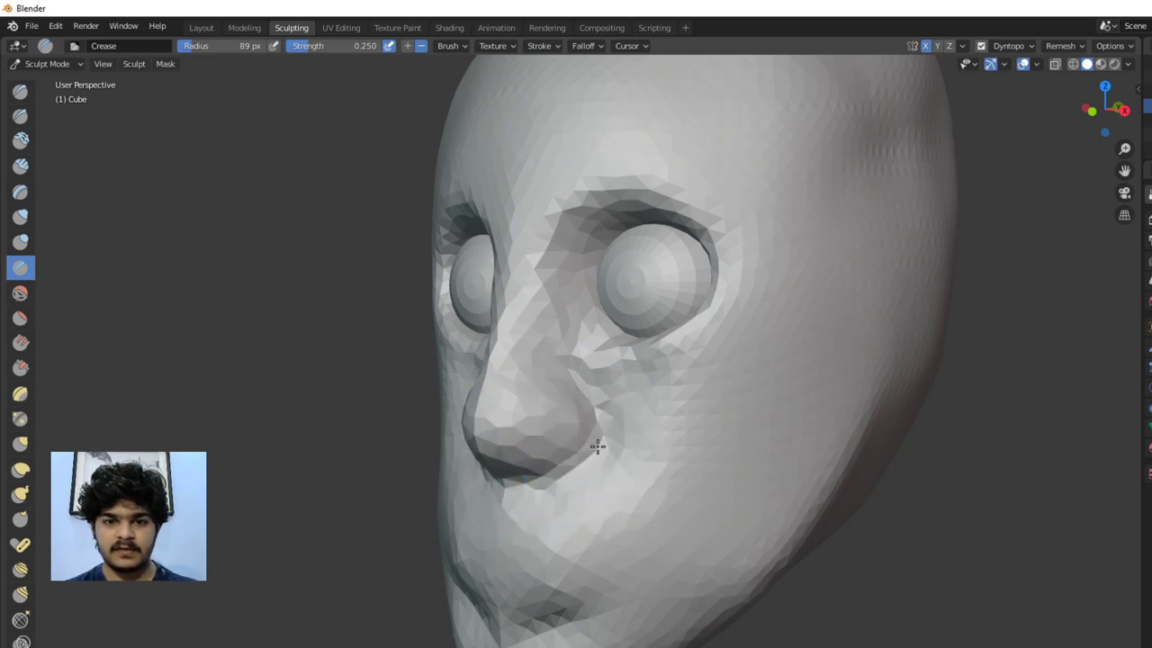
mouse_move(607, 459)
middle_down()
mouse_move(586, 420)
mouse_move(614, 435)
middle_up()
scroll(571, 501, up, 3)
scroll(596, 449, up, 2)
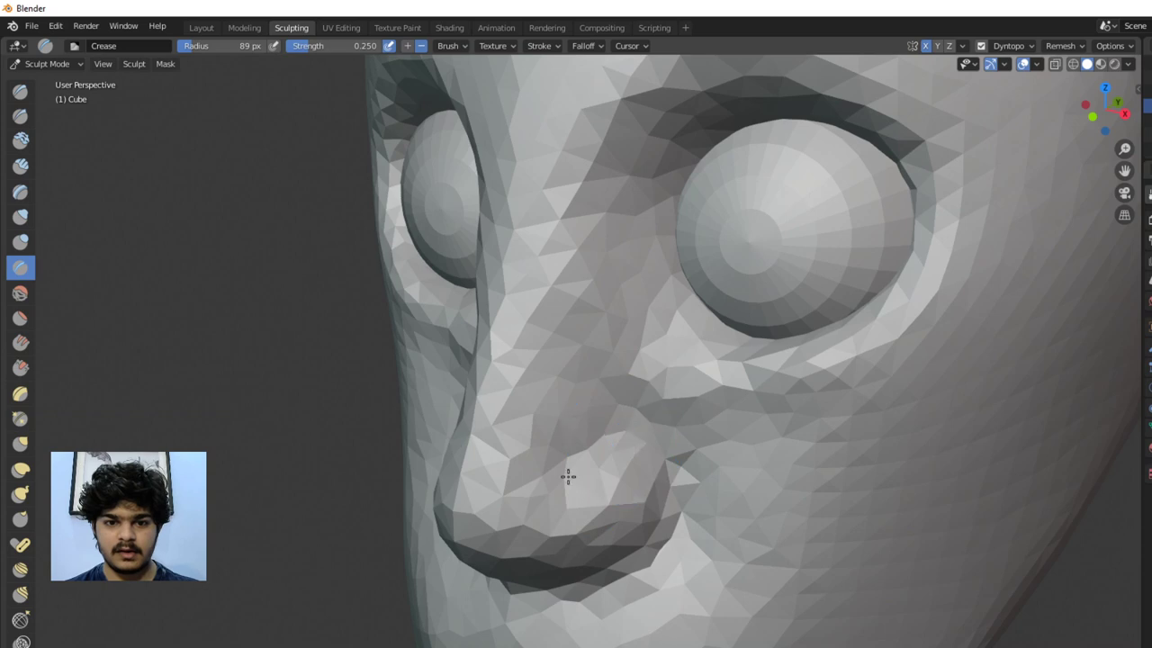
With the Draw brush, build up the nose bridge between the eyes
scroll(571, 477, down, 4)
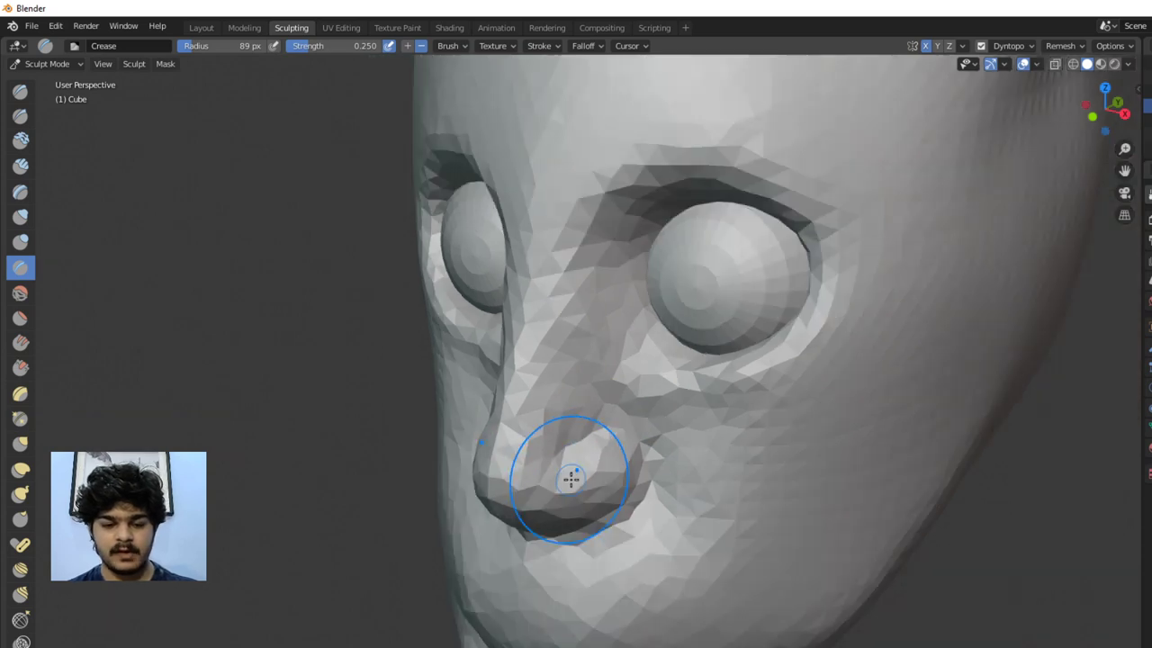
scroll(606, 486, up, 3)
key(x)
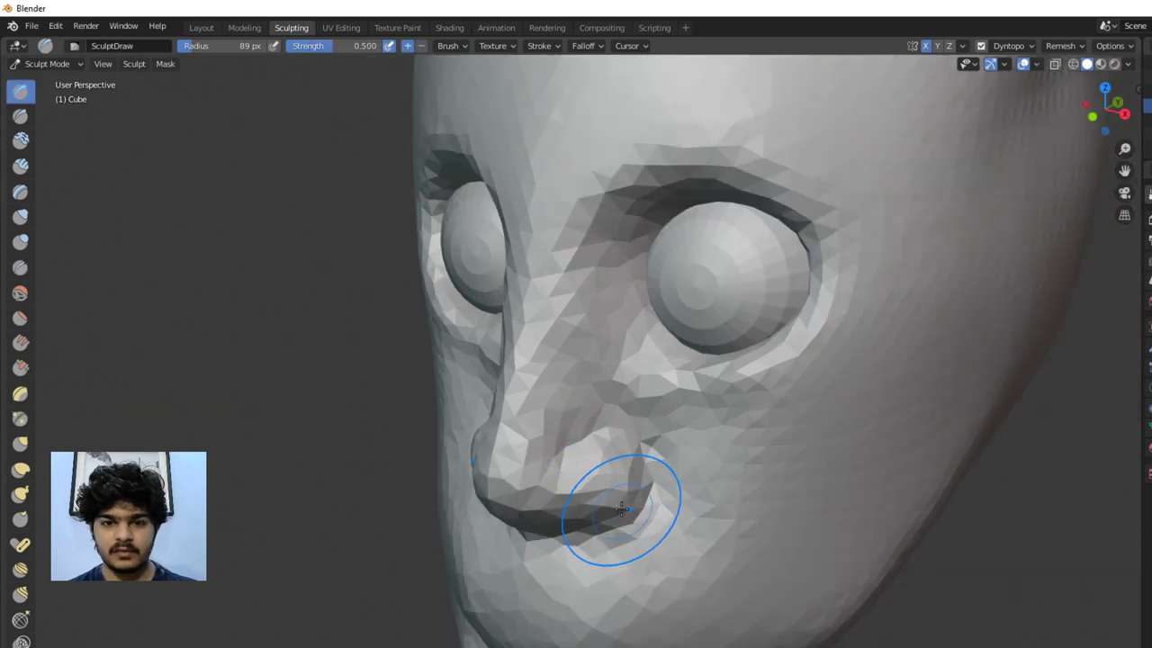
scroll(629, 486, down, 2)
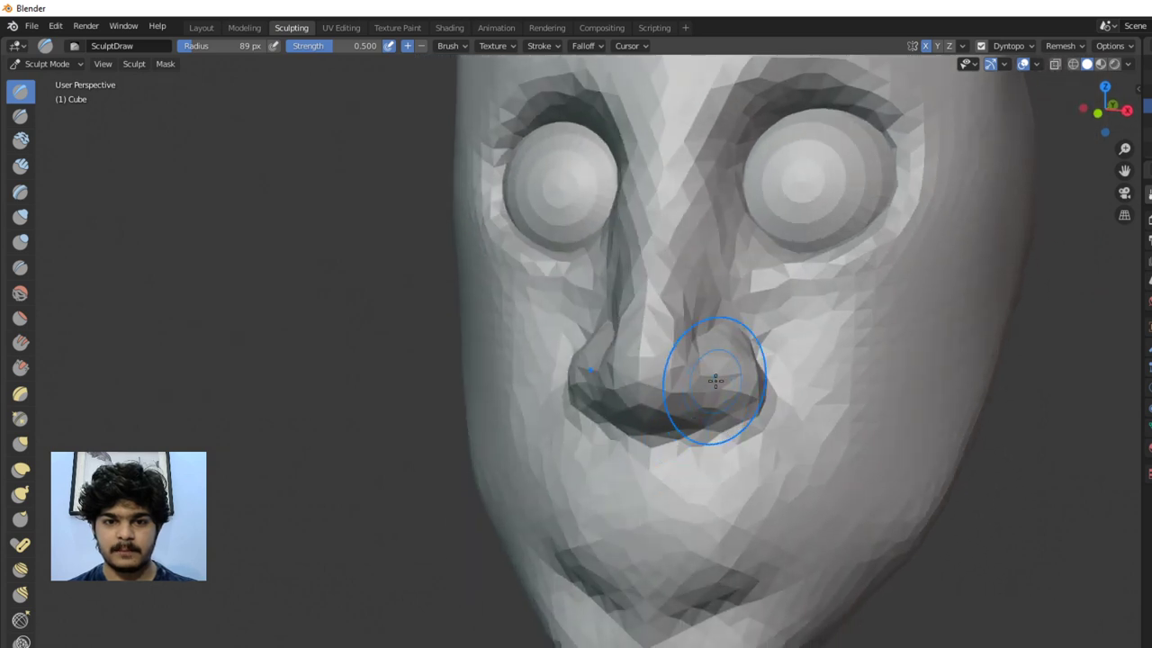
scroll(635, 394, up, 2)
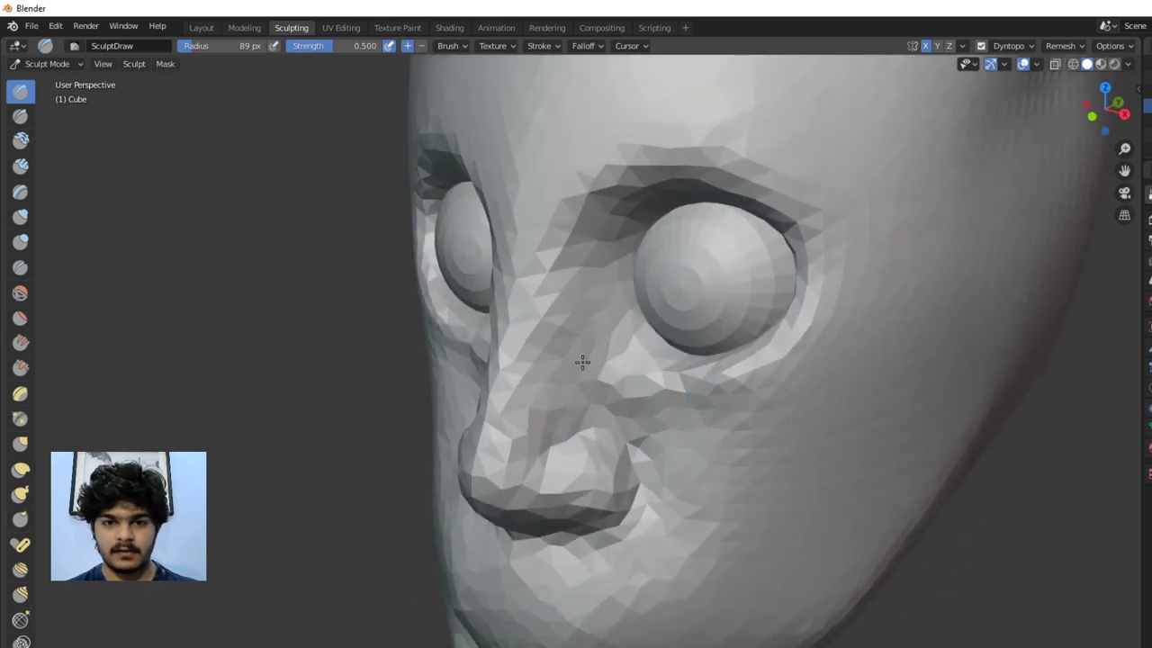
scroll(577, 407, down, 3)
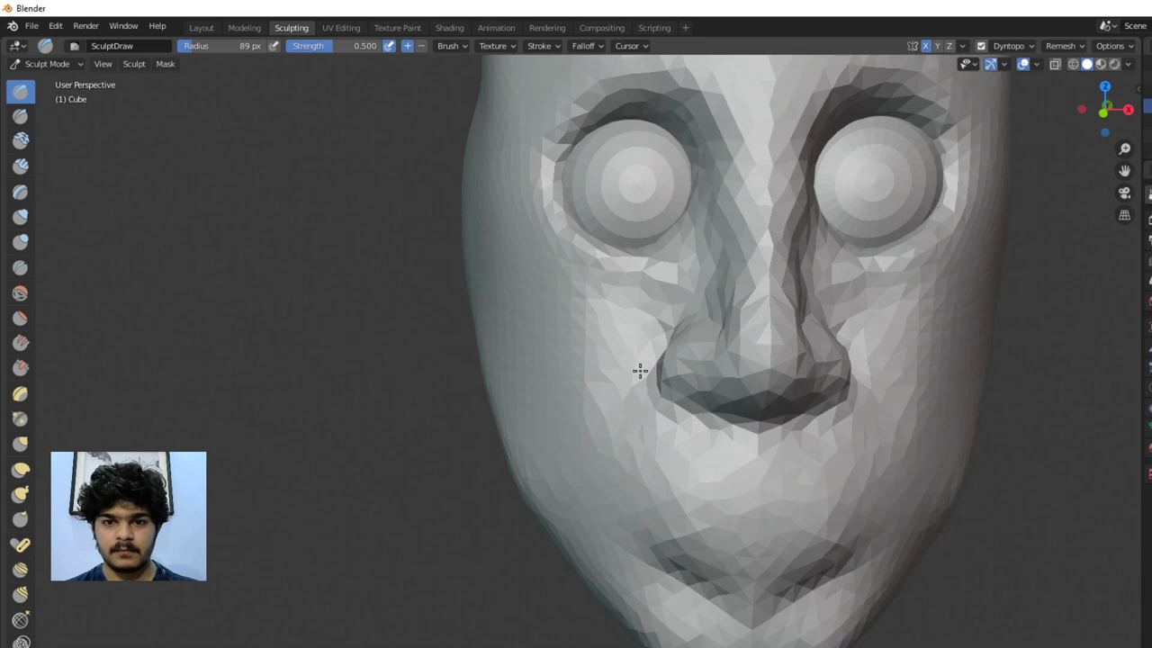
middle_drag(642, 372, 523, 373)
scroll(522, 374, up, 4)
scroll(523, 374, down, 3)
mouse_move(438, 373)
middle_down()
mouse_move(437, 350)
mouse_move(486, 382)
mouse_move(530, 386)
mouse_move(656, 321)
middle_up()
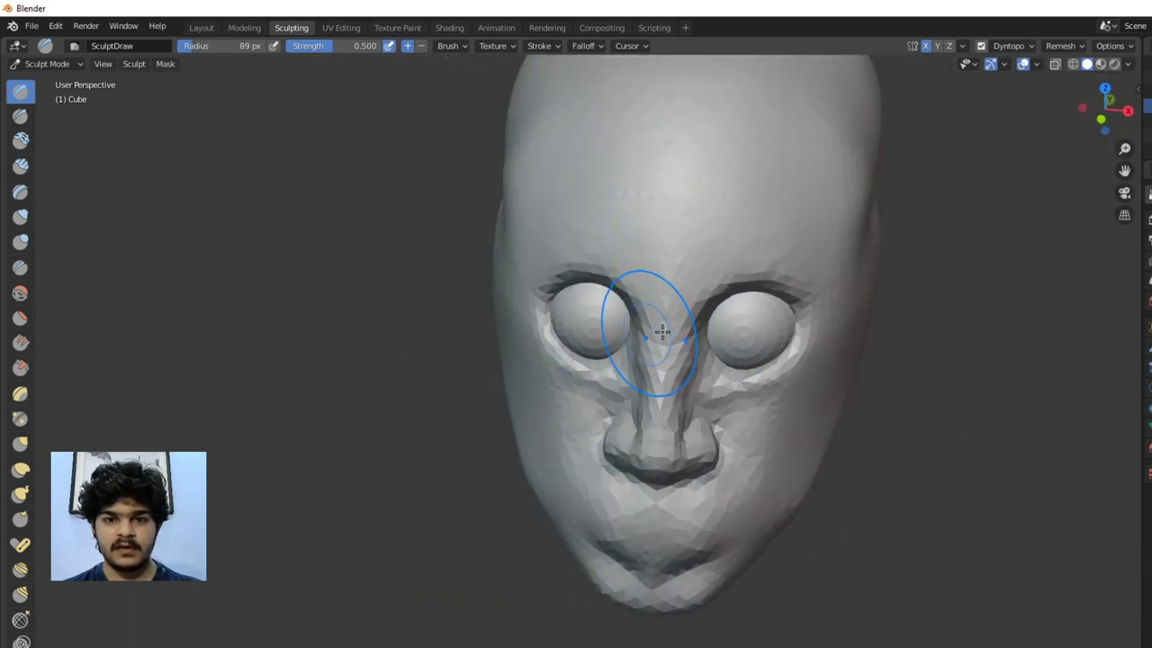
drag(668, 330, 670, 327)
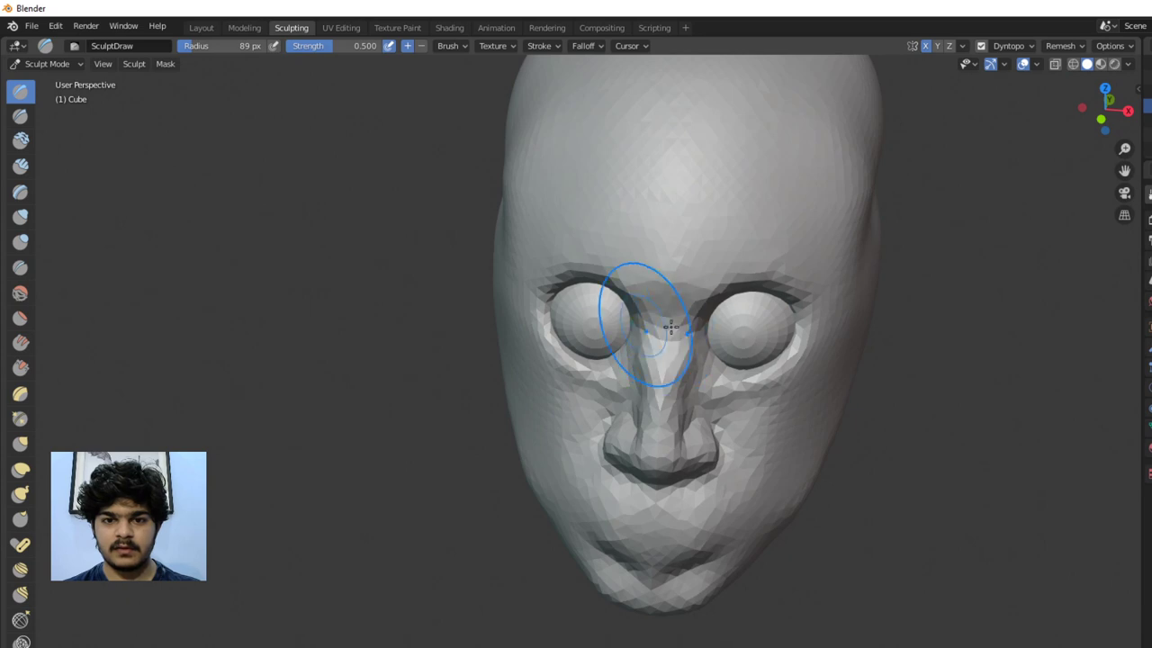
Check the nose profile from the side and three-quarter views, then switch to the Grab brush
middle_drag(706, 330, 586, 314)
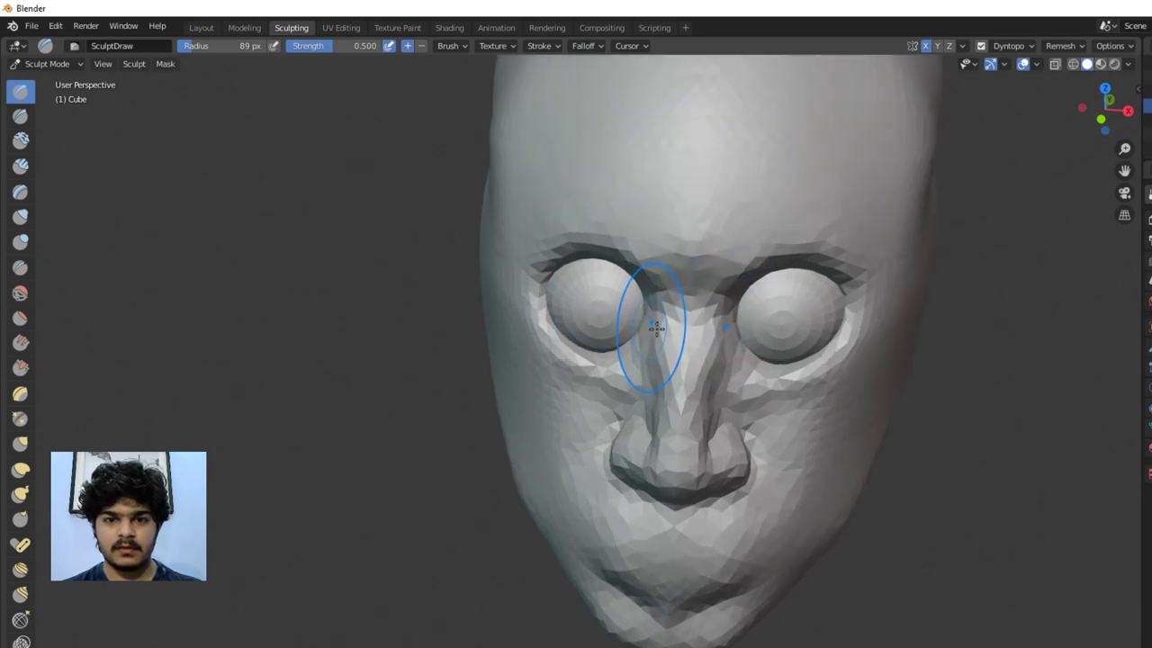
mouse_move(648, 346)
middle_down()
mouse_move(524, 297)
mouse_move(542, 303)
middle_up()
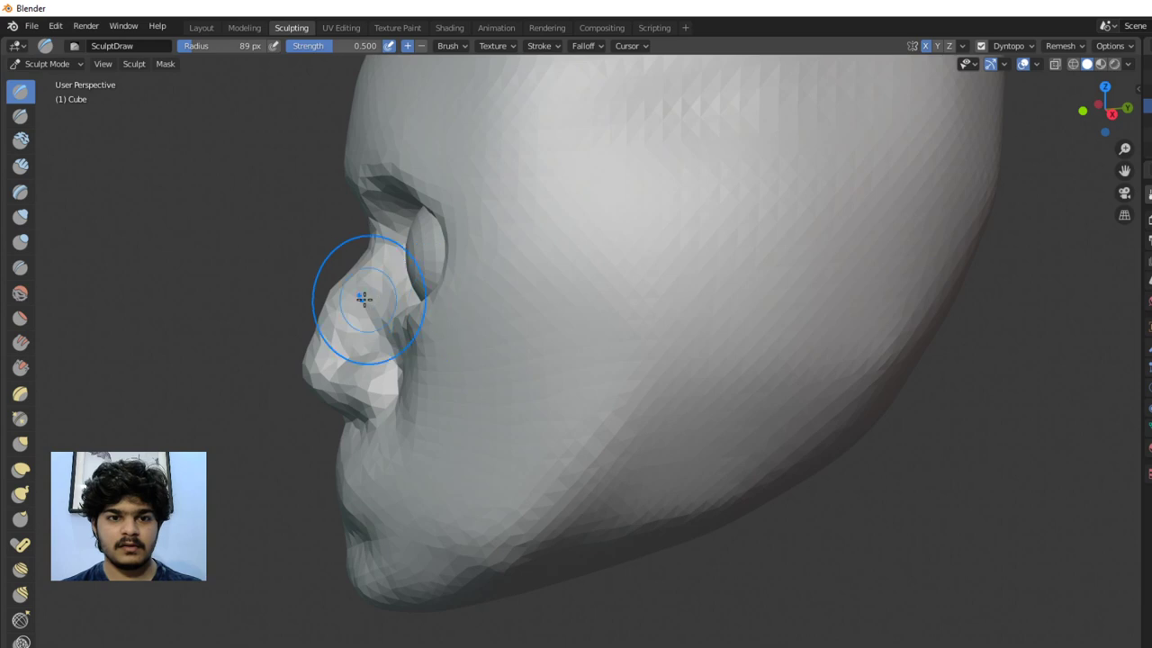
scroll(364, 257, down, 2)
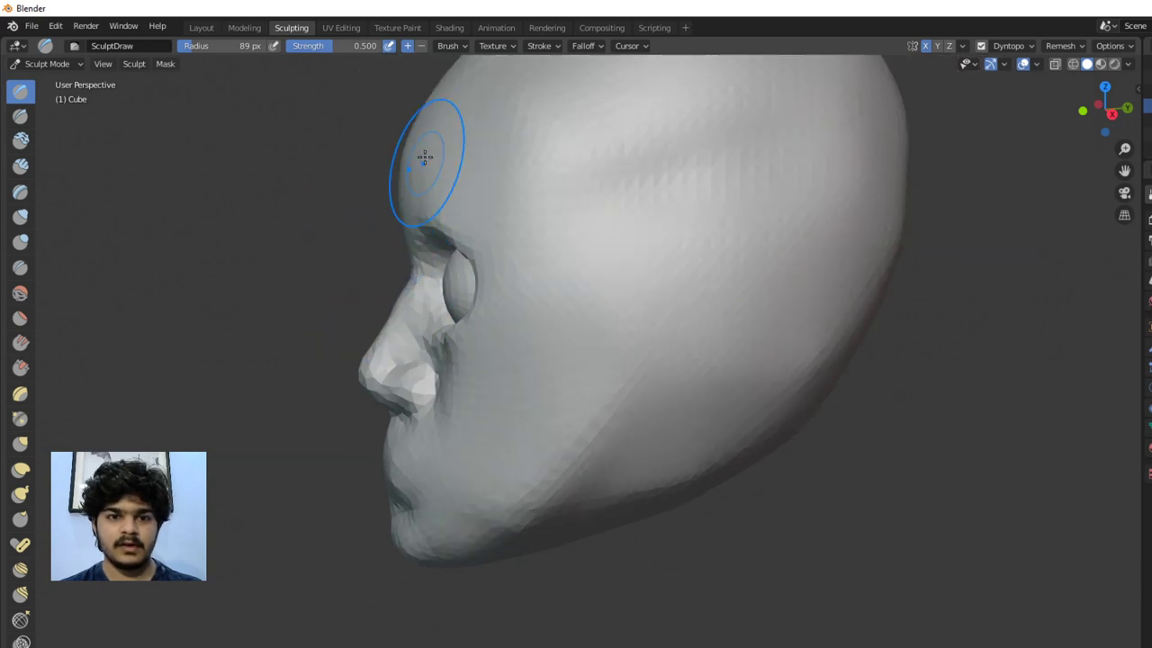
mouse_move(424, 244)
middle_down()
mouse_move(561, 317)
mouse_move(458, 288)
mouse_move(486, 274)
mouse_move(585, 290)
mouse_move(474, 276)
mouse_move(539, 283)
mouse_move(600, 270)
mouse_move(663, 373)
mouse_move(643, 347)
middle_up()
scroll(539, 301, up, 2)
scroll(458, 288, down, 3)
scroll(663, 373, up, 3)
key(g)
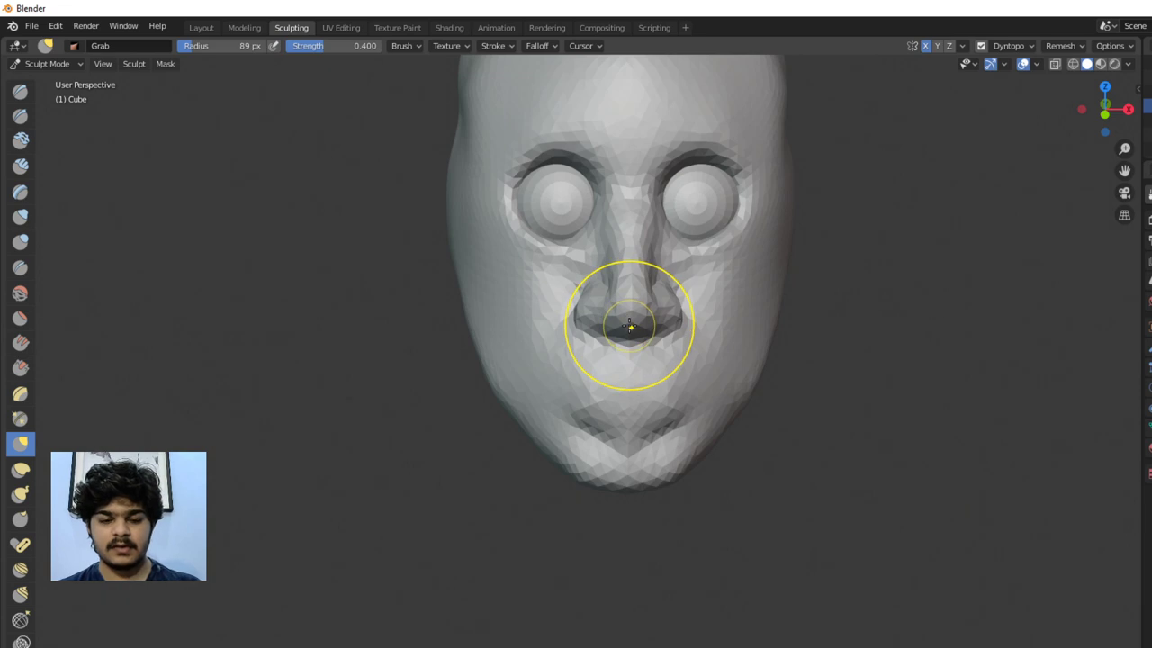
With a 155 px Grab brush, shift the nose, reshape the eye socket and pull the forehead outward
key(f)
click(741, 324)
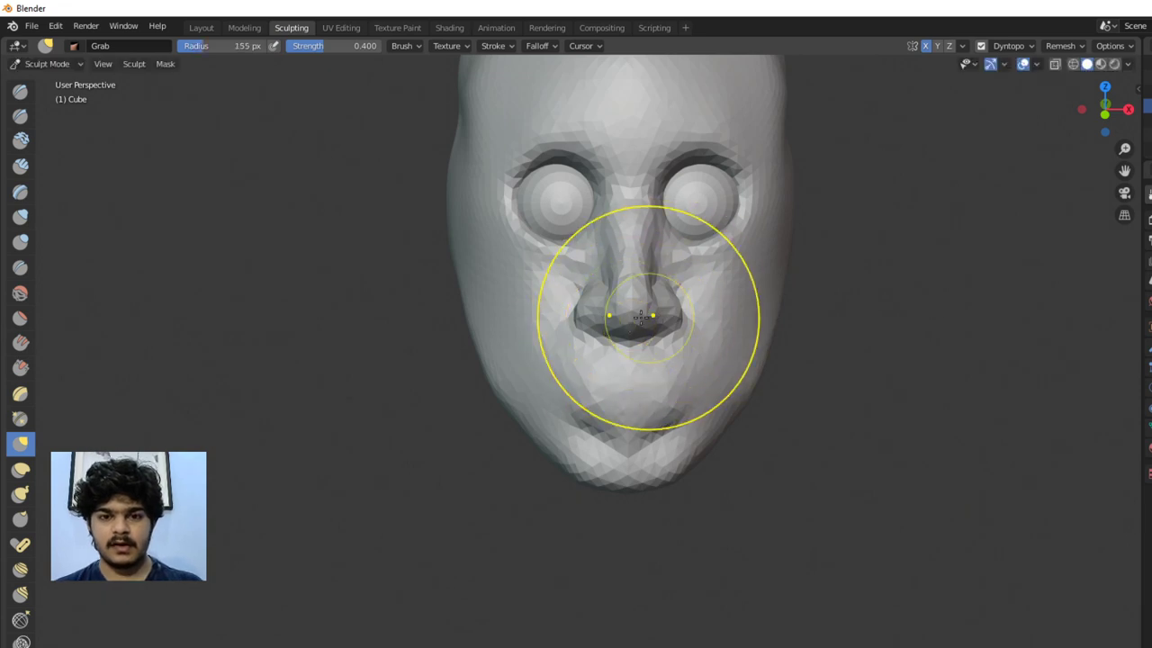
drag(669, 319, 687, 293)
middle_drag(687, 293, 532, 294)
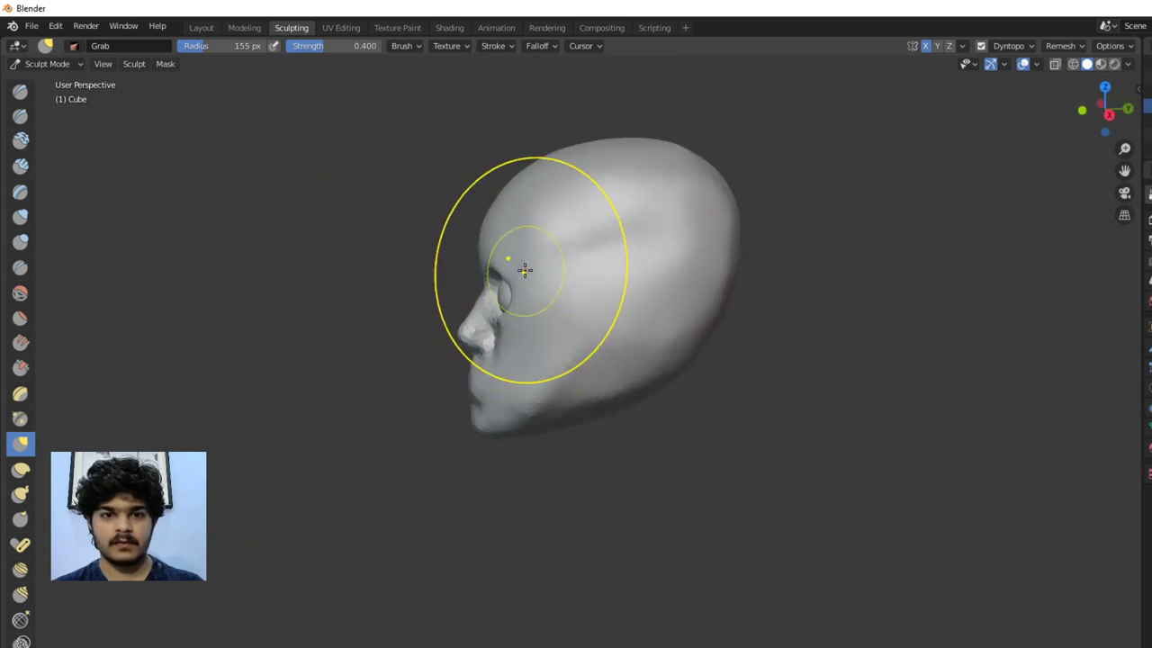
drag(522, 267, 476, 219)
mouse_move(520, 177)
mouse_down()
mouse_move(509, 137)
mouse_move(524, 160)
mouse_move(607, 153)
mouse_move(604, 143)
mouse_move(740, 205)
mouse_move(712, 212)
mouse_up()
Enlarge the Grab brush radius to 208 px and bring the face to a straight front view
key(f)
click(738, 205)
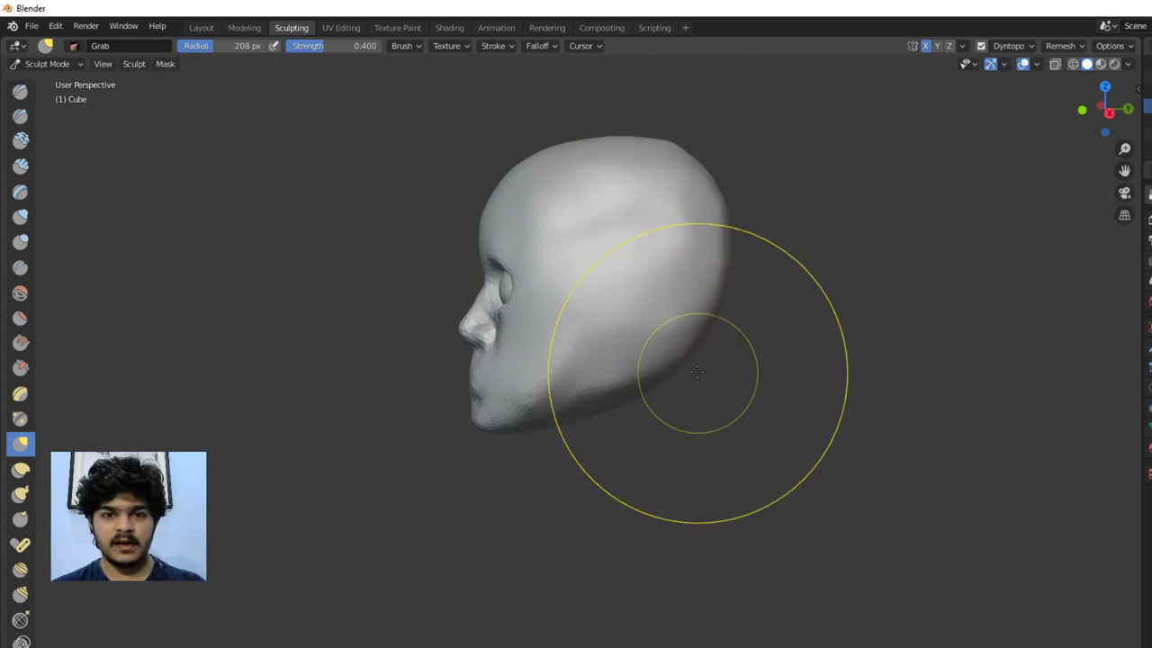
mouse_move(612, 368)
middle_down()
mouse_move(900, 363)
mouse_move(778, 368)
middle_up()
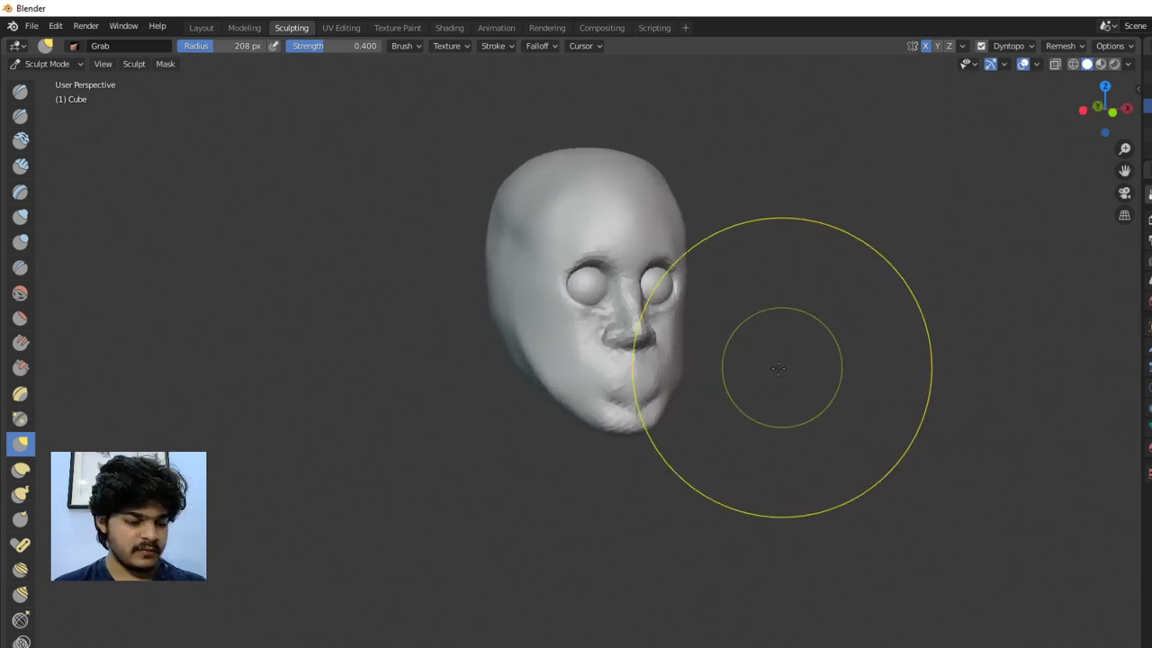
scroll(690, 389, up, 5)
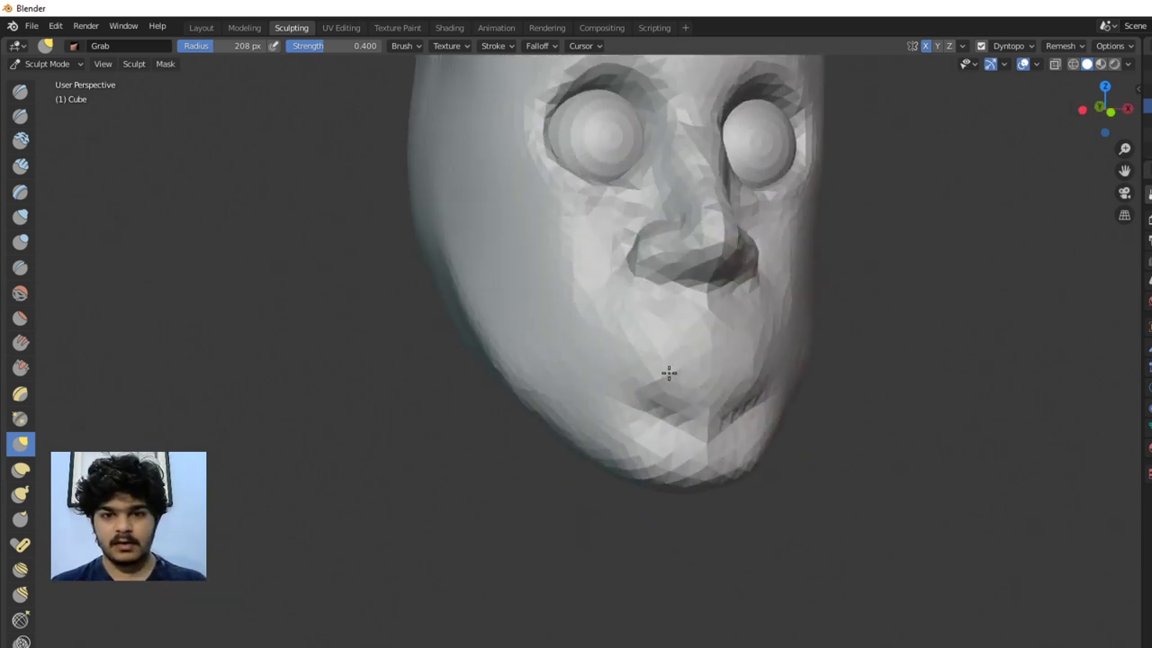
mouse_move(668, 373)
middle_down()
mouse_move(642, 369)
mouse_move(657, 407)
middle_up()
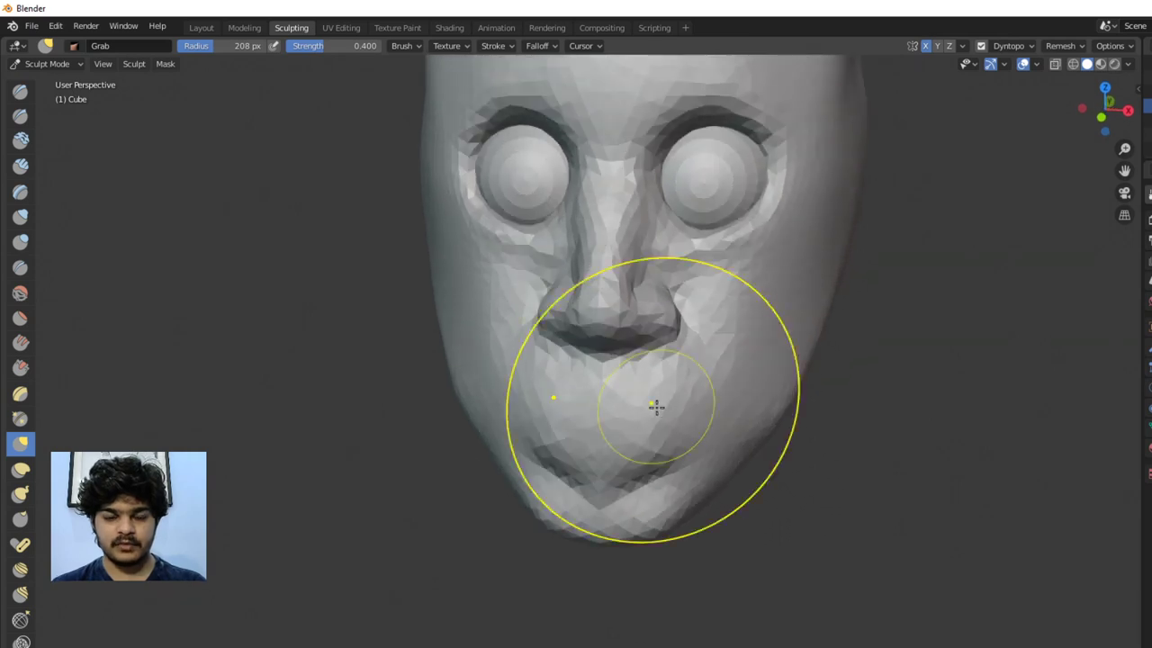
Crease a line between the upper and lower lips with a 72 px Crease brush and check the profile
key(shift+c)
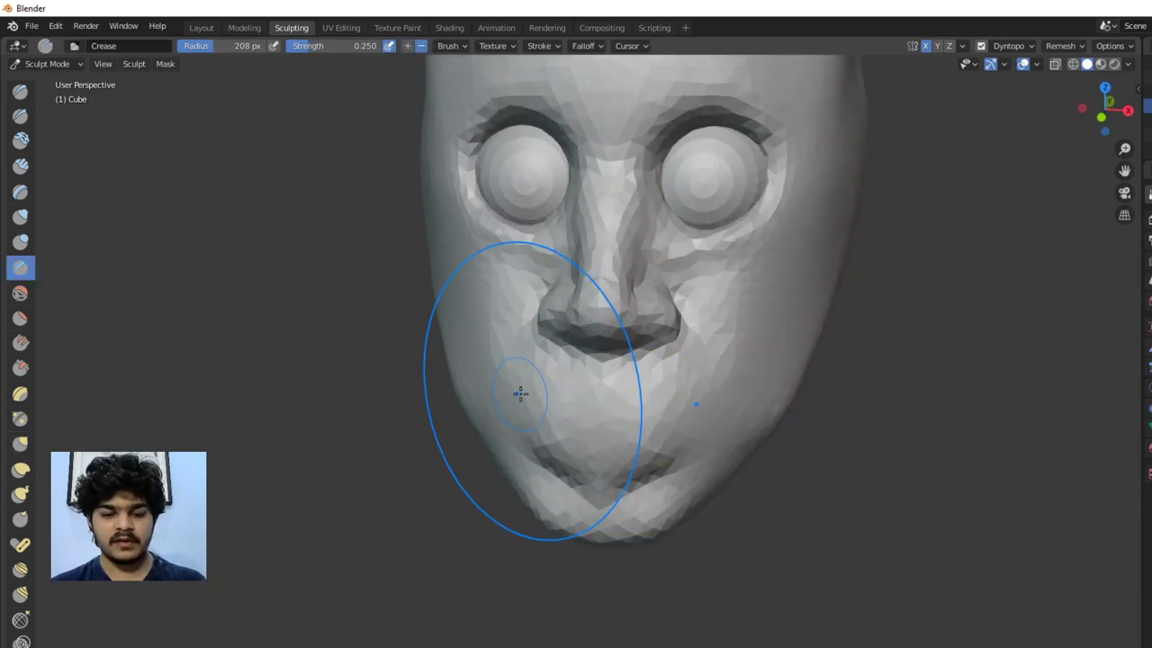
key(f)
click(489, 399)
middle_drag(488, 398, 494, 388)
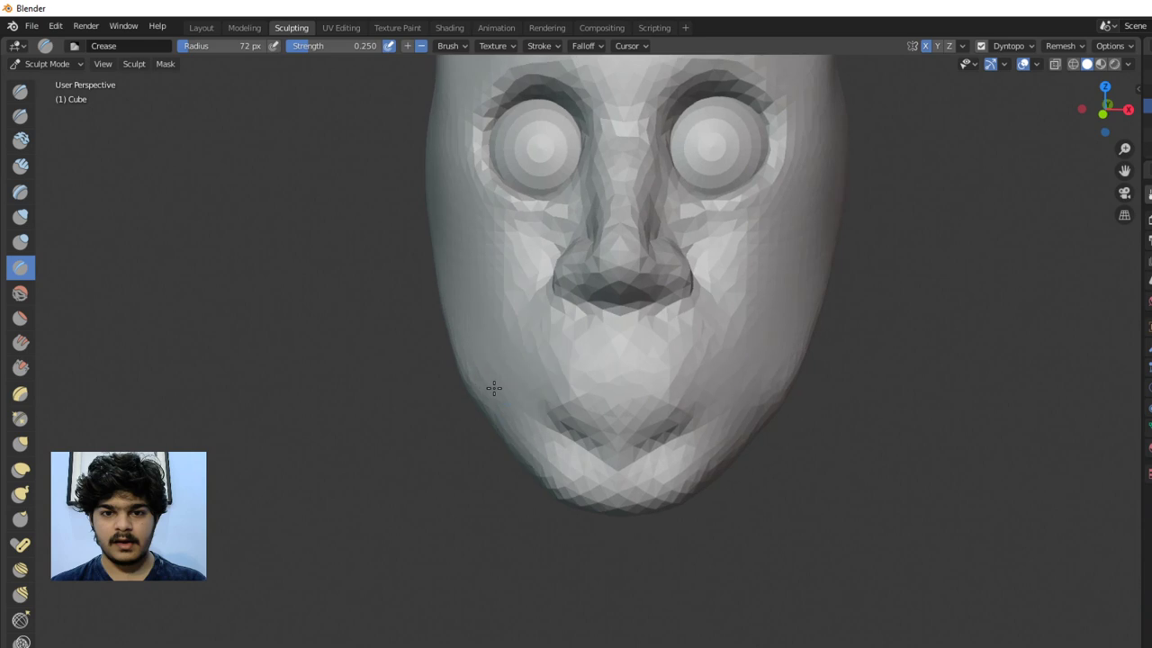
scroll(603, 383, up, 2)
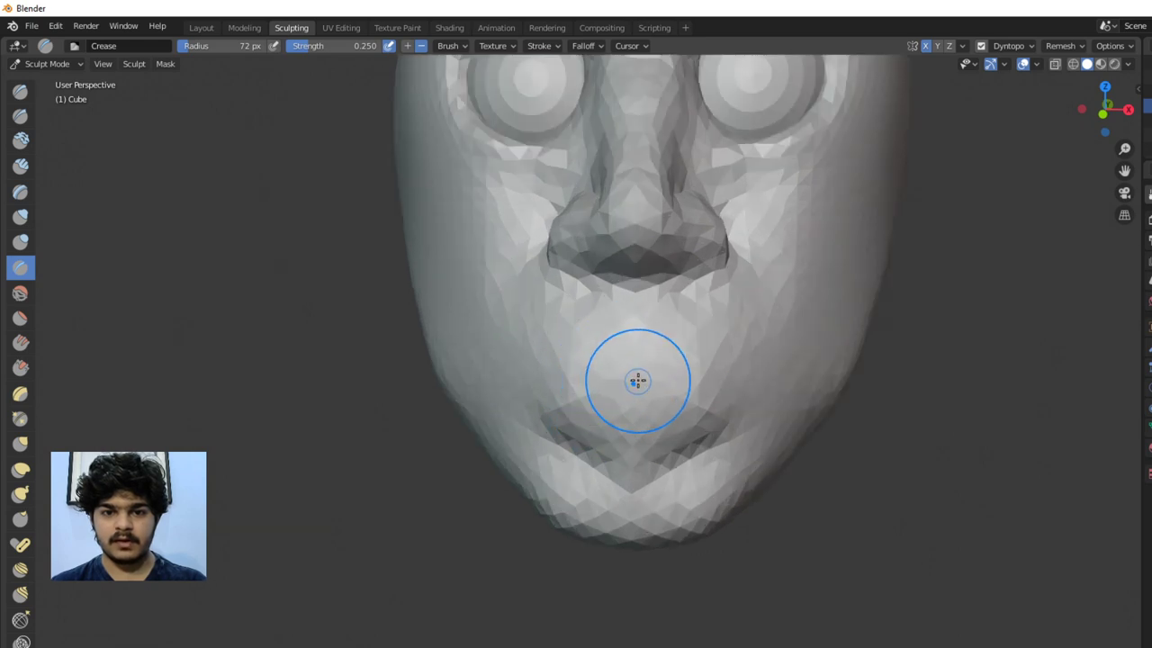
scroll(637, 380, up, 2)
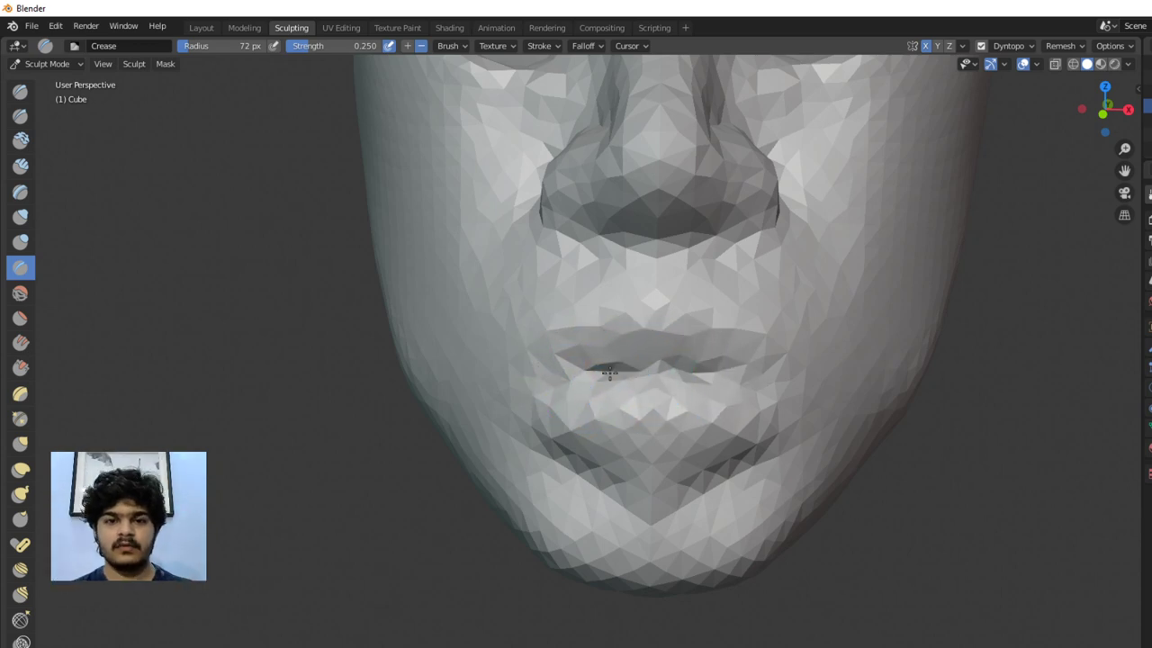
mouse_move(677, 369)
middle_down()
mouse_move(532, 373)
mouse_move(450, 357)
mouse_move(543, 363)
mouse_move(483, 368)
mouse_move(445, 354)
mouse_move(621, 360)
mouse_move(536, 356)
middle_up()
middle_drag(574, 446, 452, 391)
middle_drag(360, 386, 433, 354)
scroll(433, 351, down, 4)
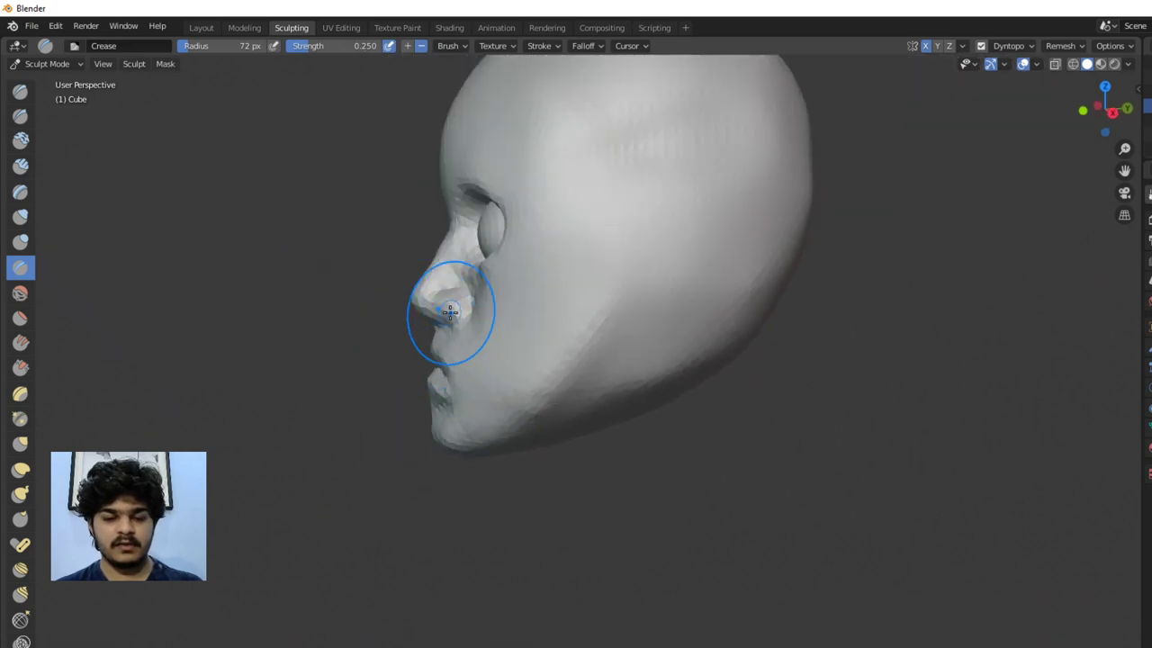
Switch to the Grab brush at a 155 px radius, viewing the head from the three-quarter left
key(g)
key(f)
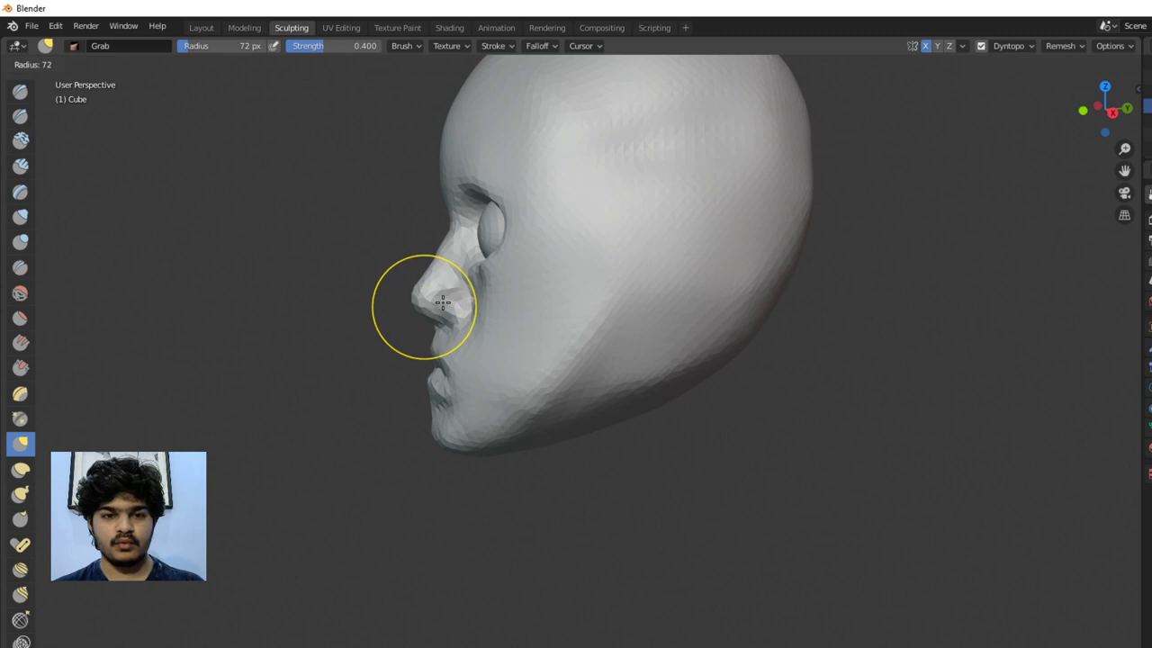
click(483, 283)
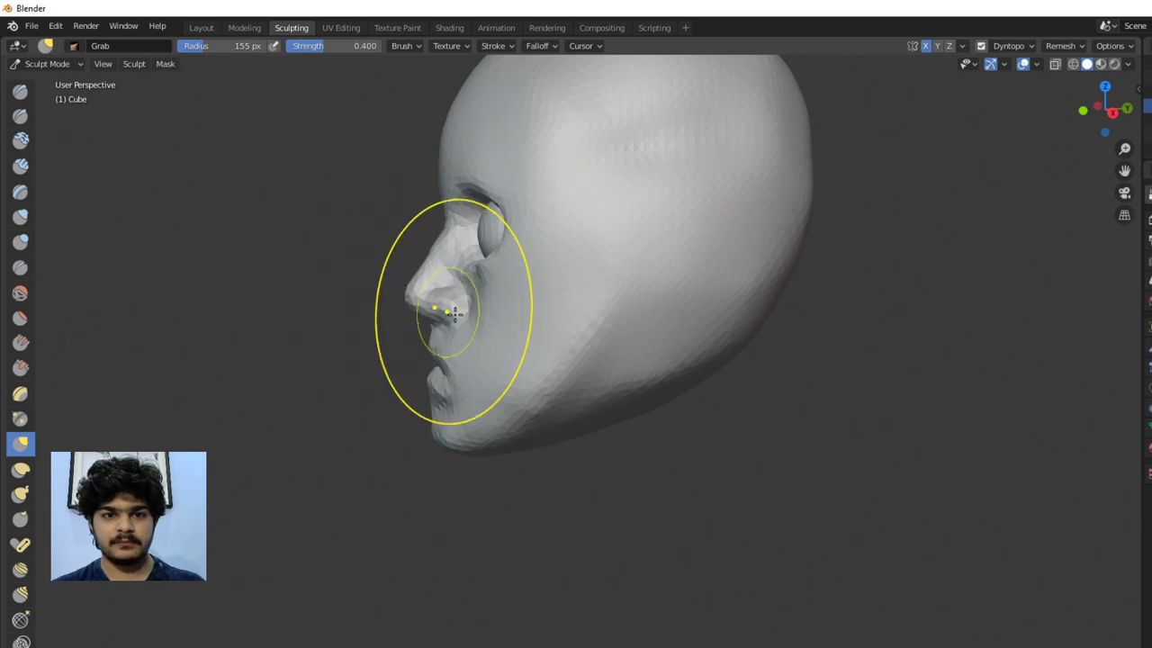
middle_drag(420, 318, 640, 314)
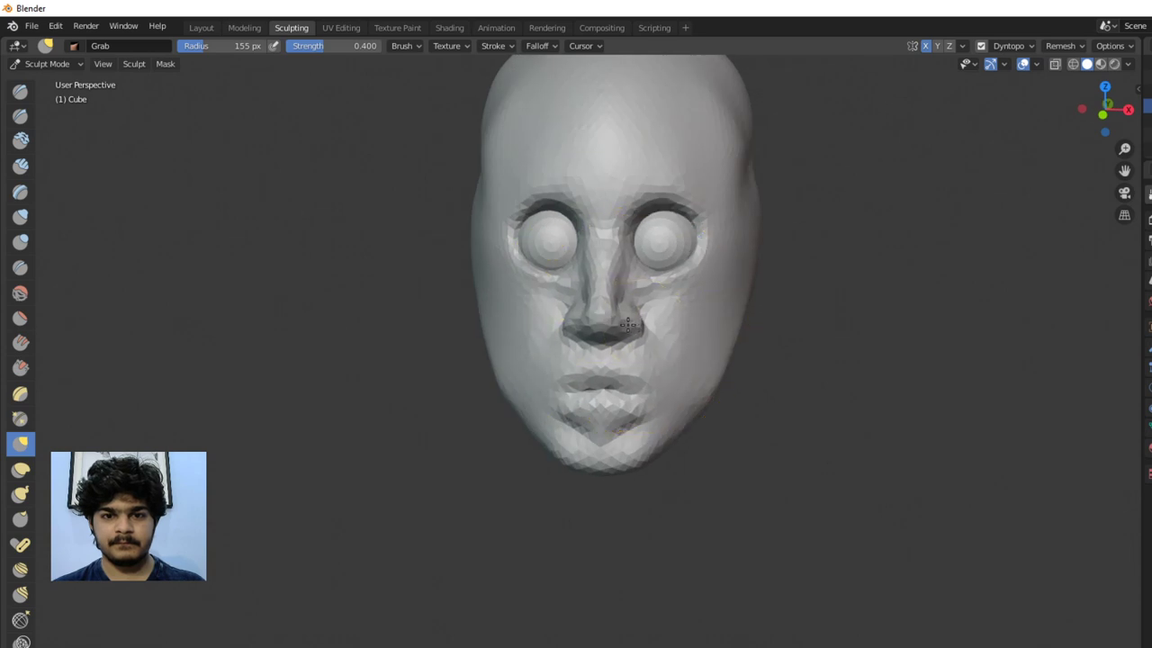
scroll(661, 337, up, 2)
middle_drag(715, 368, 507, 318)
scroll(609, 349, down, 2)
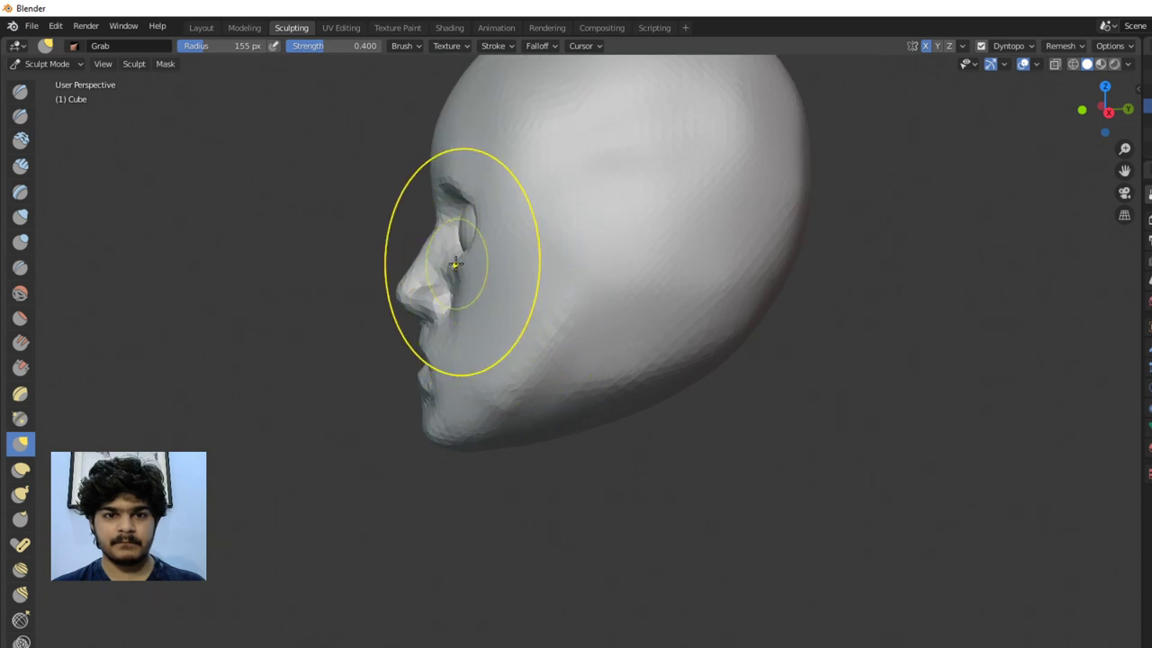
Lift the brow above the eye socket and pull the chin and lower lip downward
drag(455, 263, 456, 238)
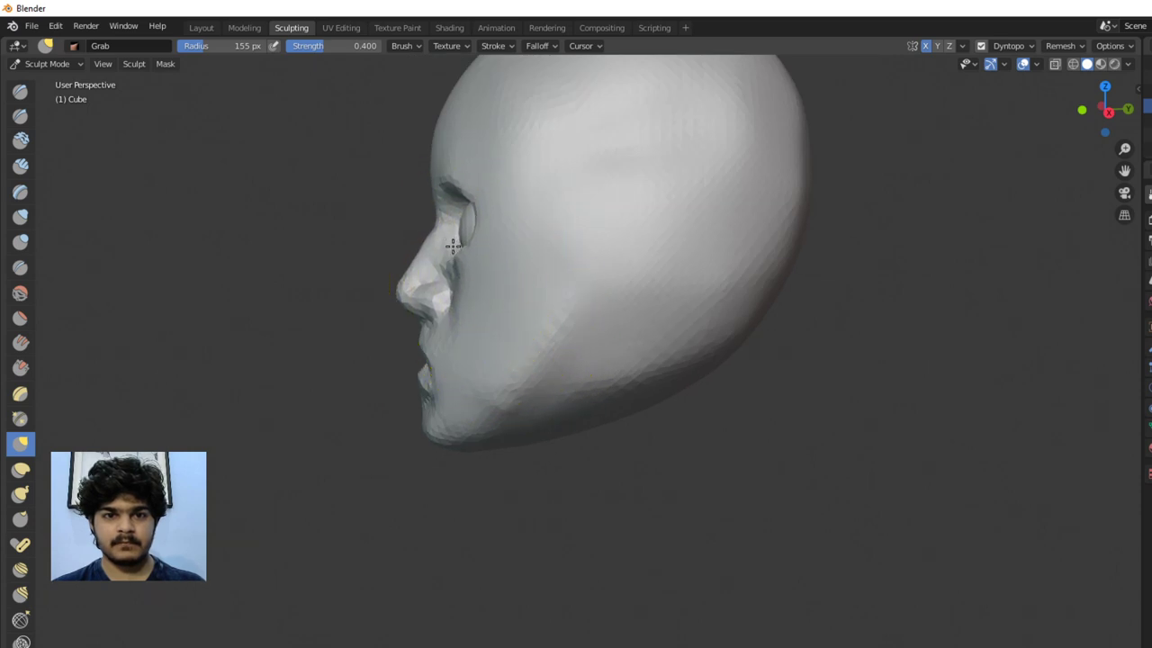
drag(453, 193, 455, 180)
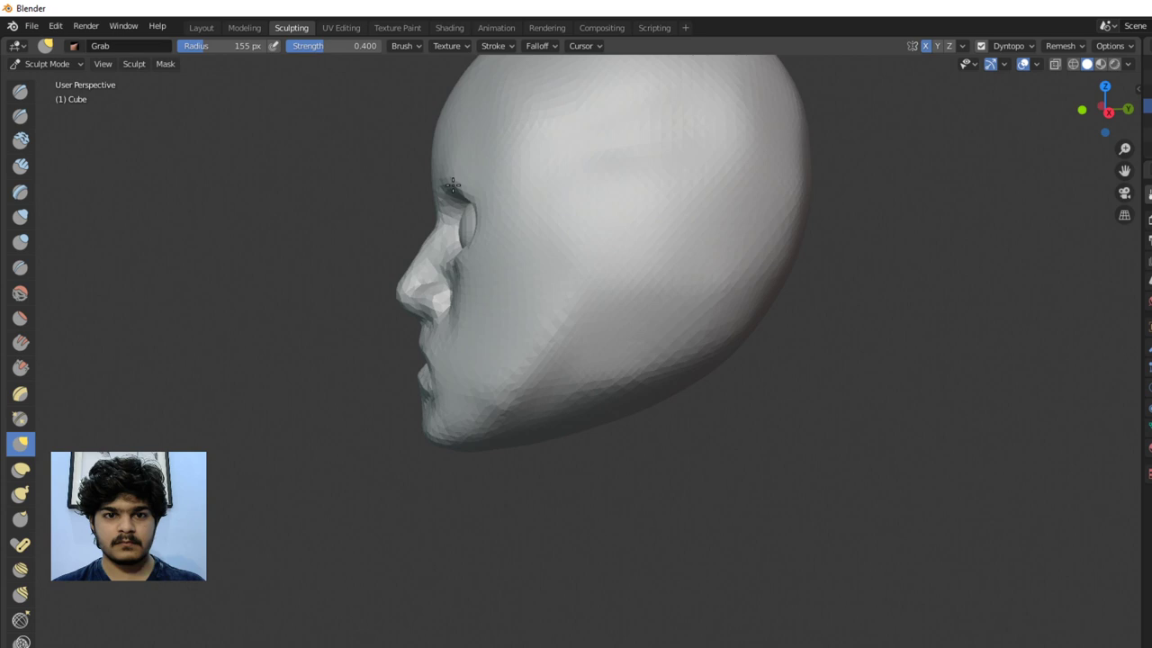
scroll(450, 185, up, 2)
mouse_move(450, 185)
middle_down()
mouse_move(442, 342)
mouse_move(468, 345)
mouse_move(471, 360)
mouse_move(532, 368)
mouse_move(629, 430)
middle_up()
drag(630, 430, 618, 474)
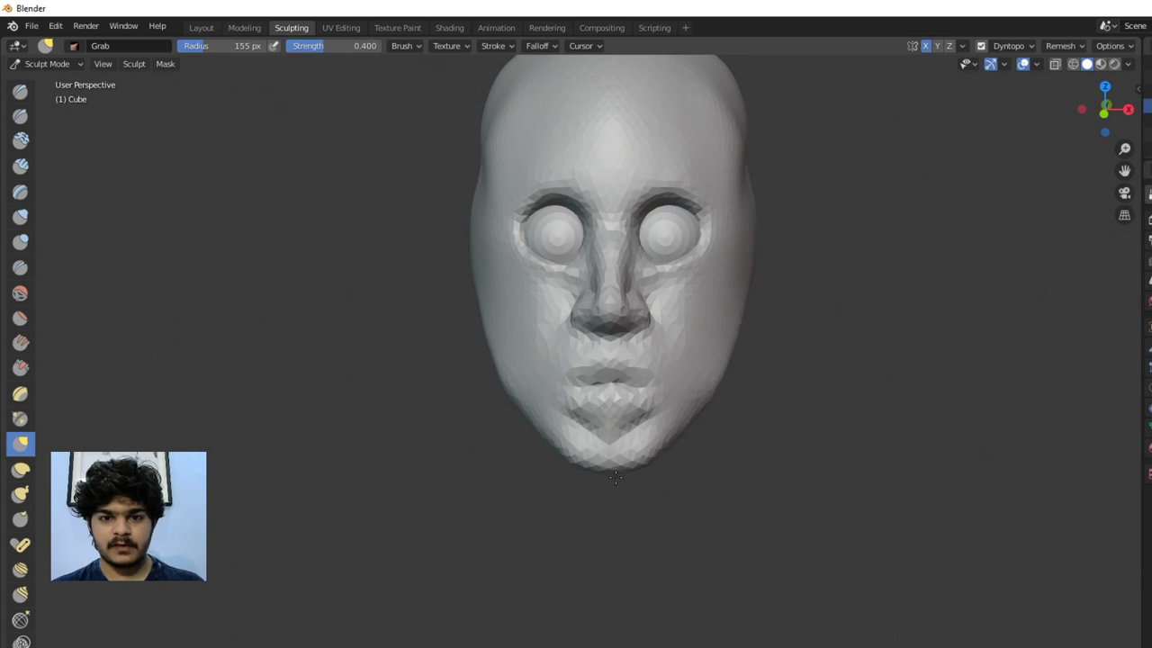
scroll(615, 464, up, 2)
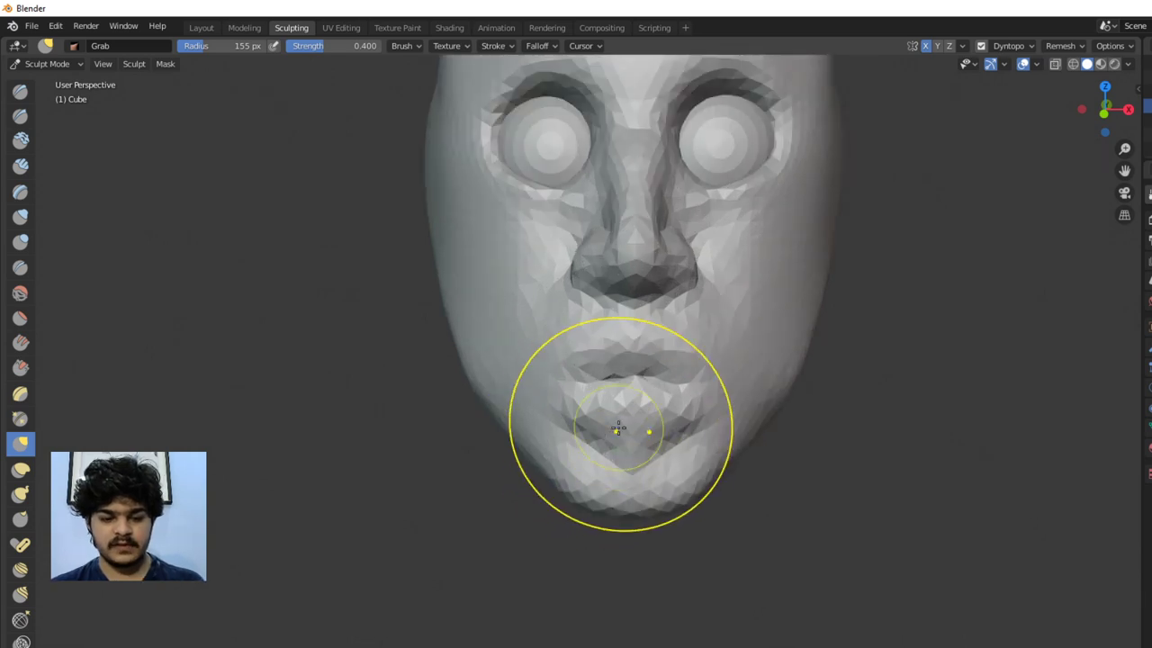
Deepen the groove above the chin with the Draw brush at an 84 px radius
key(x)
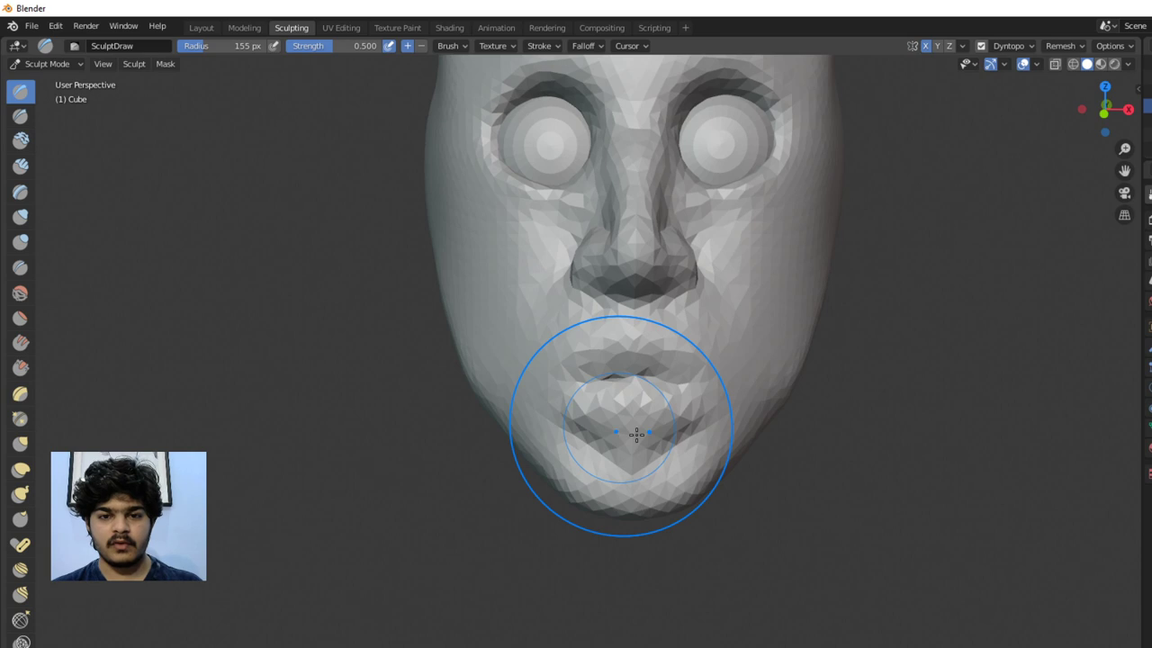
scroll(624, 424, up, 2)
mouse_move(669, 442)
middle_down()
mouse_move(669, 420)
mouse_move(639, 400)
middle_up()
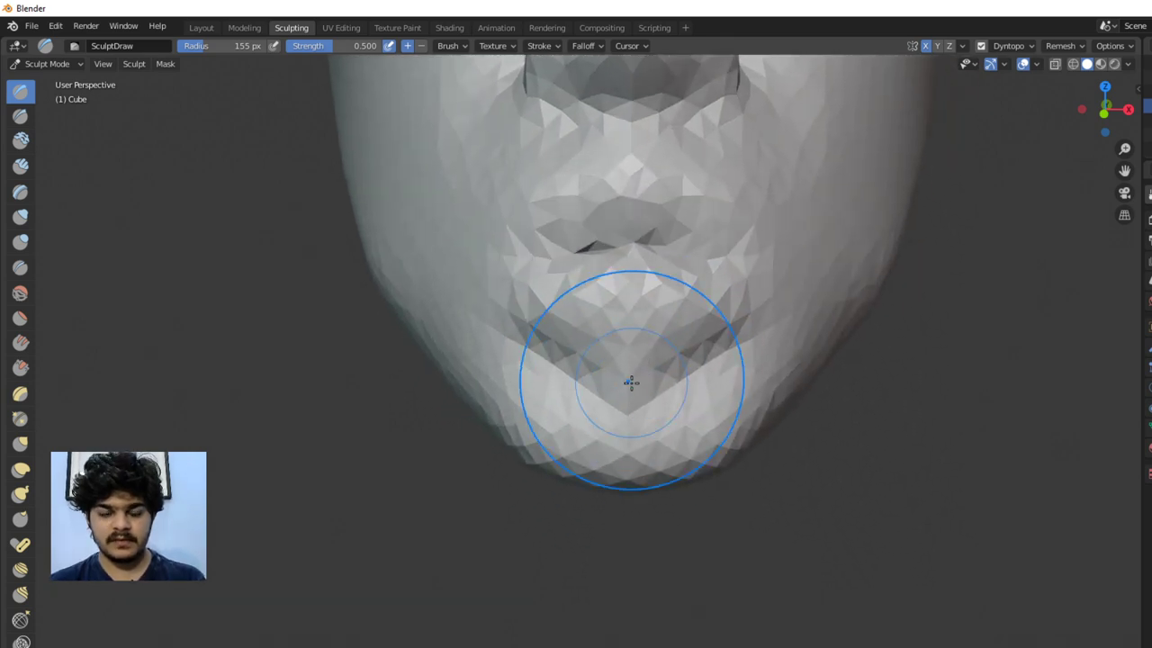
key(f)
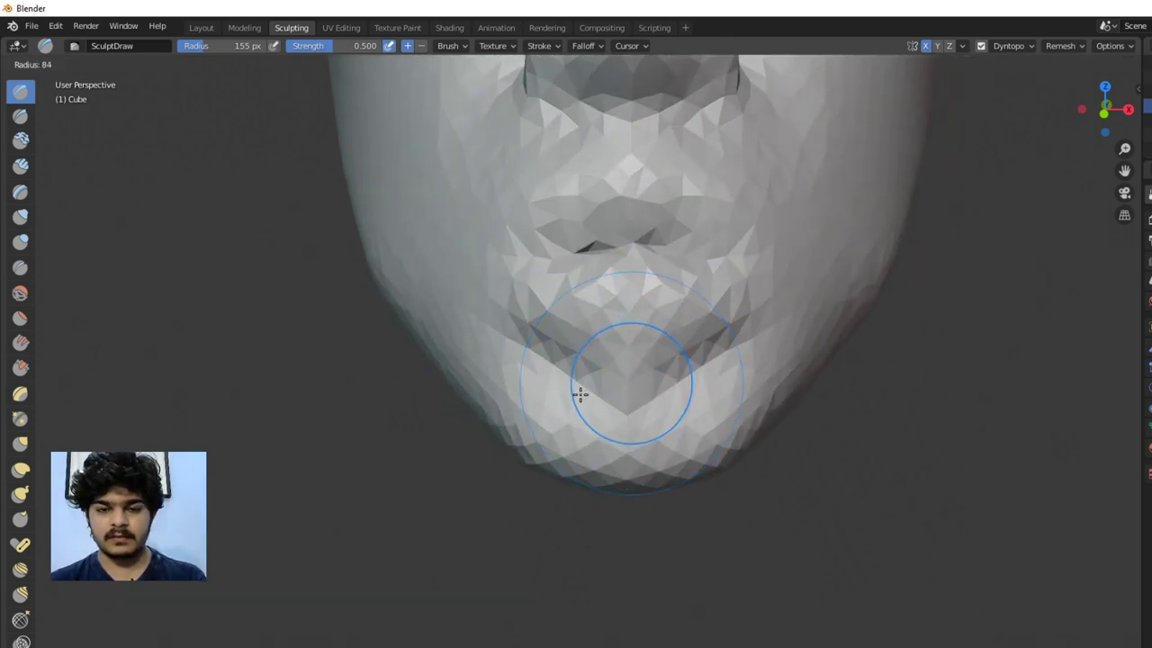
click(578, 393)
mouse_move(633, 389)
mouse_down()
mouse_move(625, 401)
mouse_move(625, 378)
mouse_move(627, 401)
mouse_move(611, 382)
mouse_move(690, 385)
mouse_move(740, 342)
mouse_up()
Orbit around the jaw and chin to inspect the result, then recentre the head
middle_drag(740, 341, 639, 333)
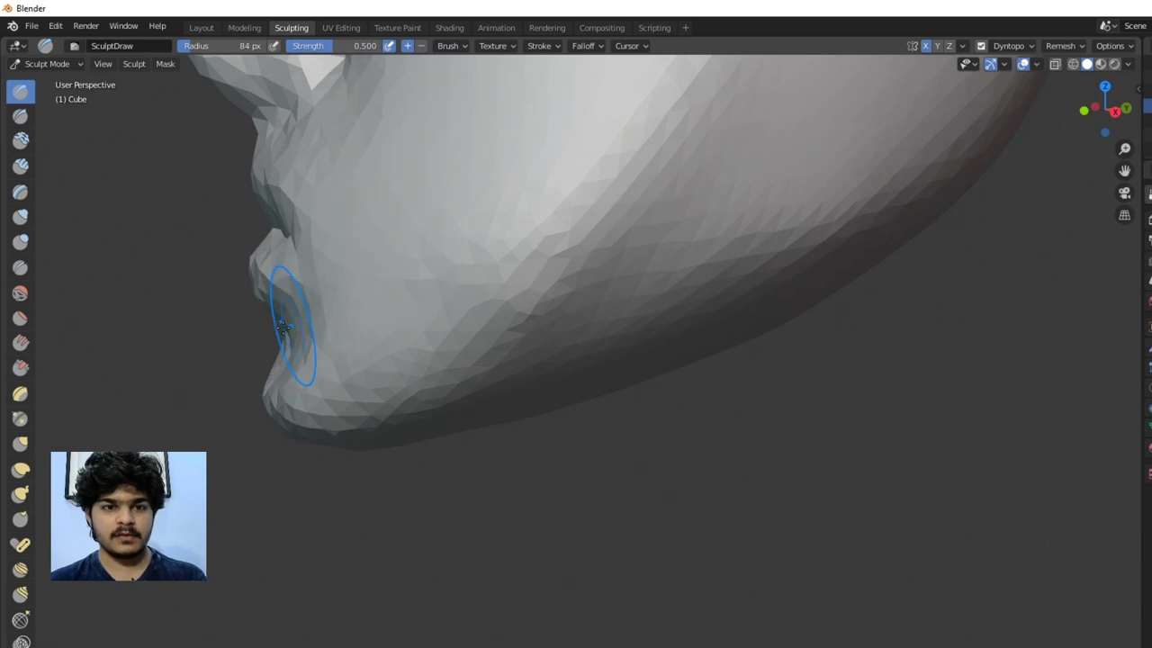
mouse_move(295, 344)
middle_down()
mouse_move(330, 352)
mouse_move(360, 322)
mouse_move(403, 324)
mouse_move(478, 375)
middle_up()
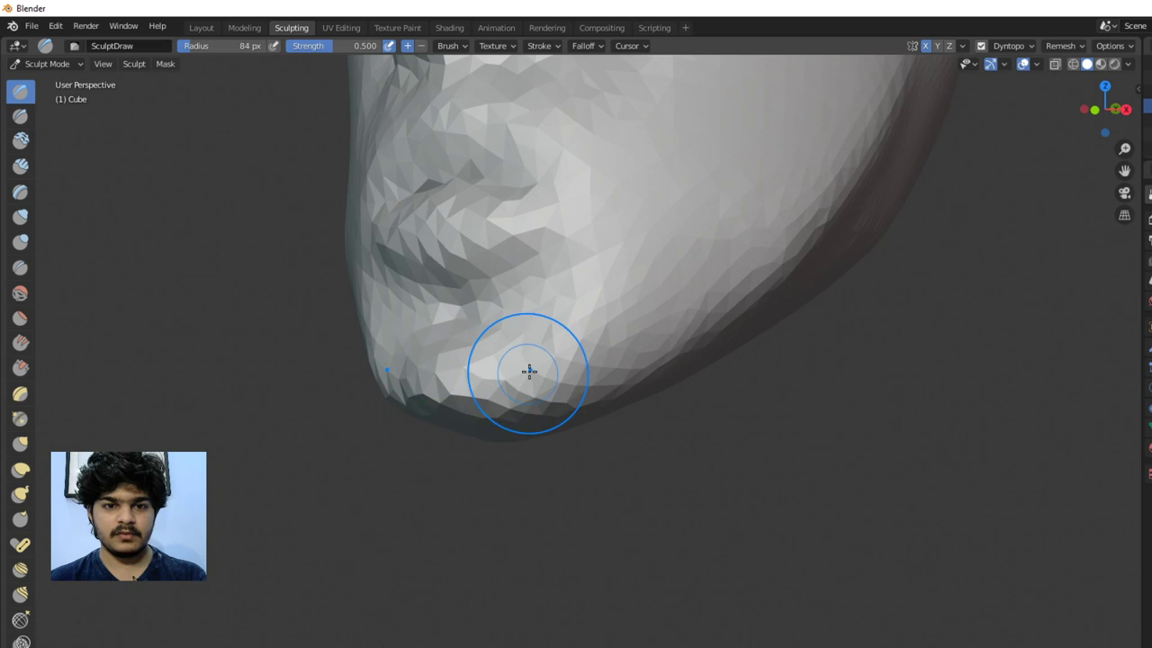
middle_drag(488, 402, 540, 297)
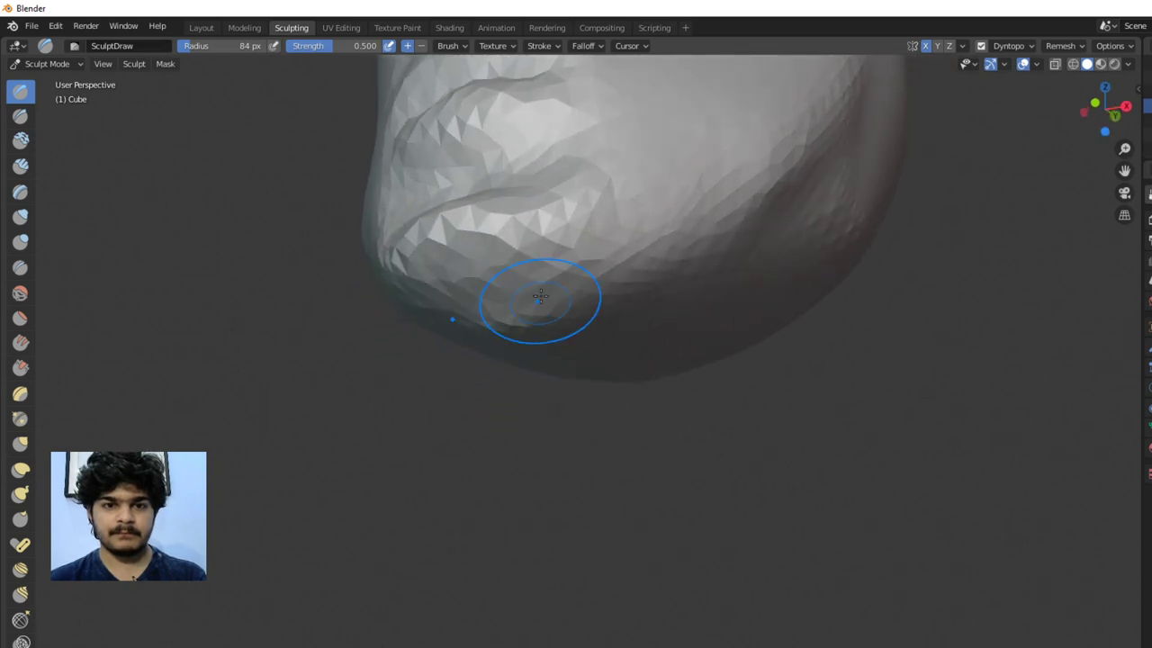
mouse_move(511, 333)
middle_down()
mouse_move(441, 364)
mouse_move(532, 391)
middle_up()
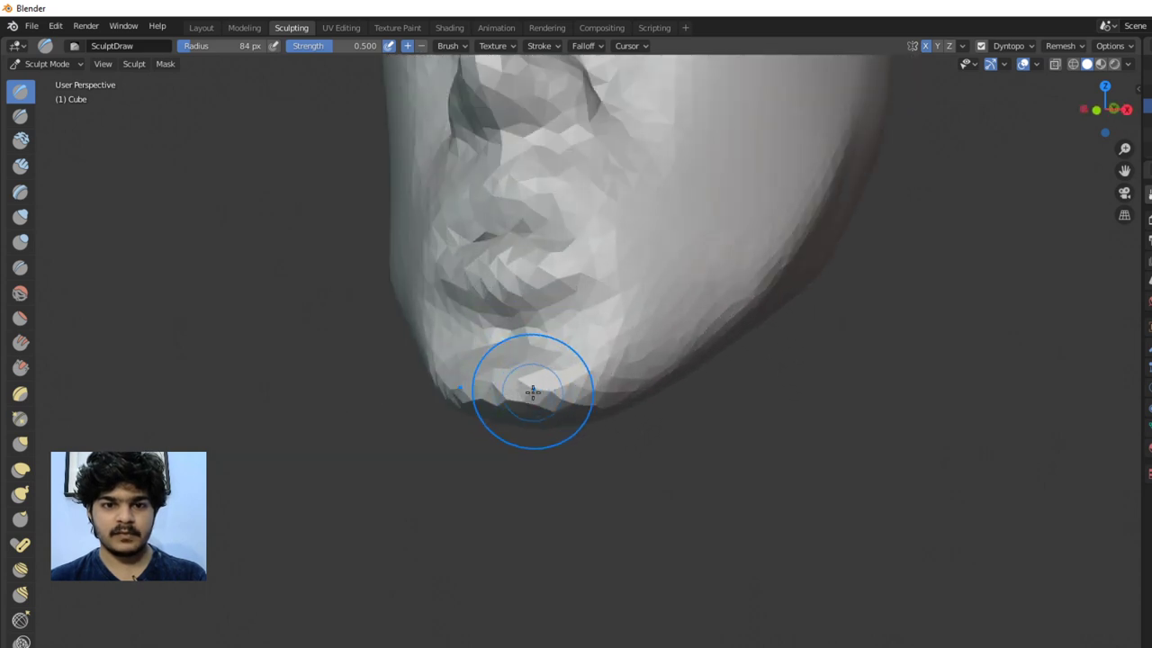
mouse_move(608, 380)
middle_down()
mouse_move(360, 380)
mouse_move(440, 382)
mouse_move(414, 381)
middle_up()
scroll(414, 382, down, 3)
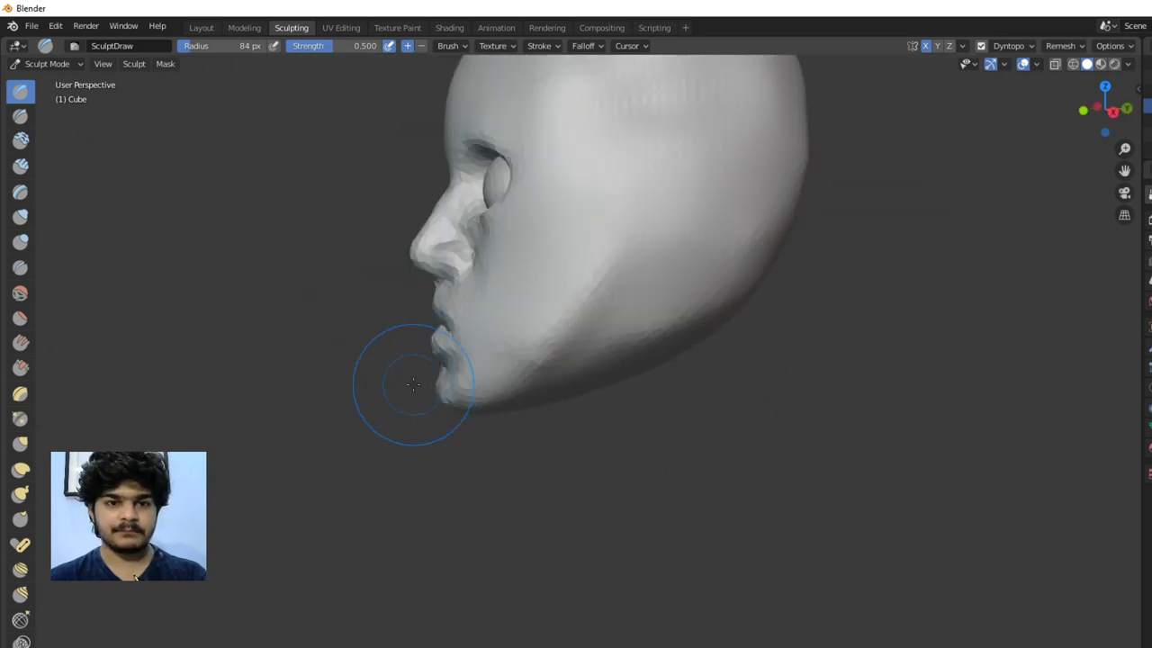
scroll(481, 320, down, 3)
mouse_move(386, 303)
middle_down()
mouse_move(641, 302)
mouse_move(514, 290)
mouse_move(531, 297)
middle_up()
scroll(625, 308, up, 5)
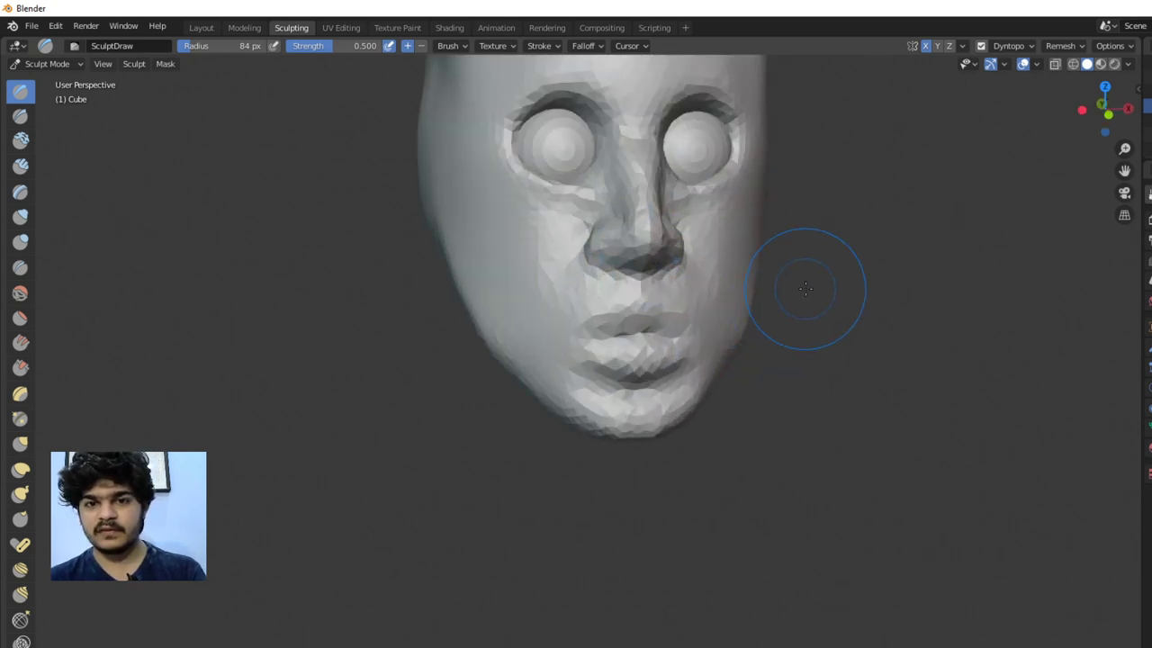
scroll(806, 288, down, 5)
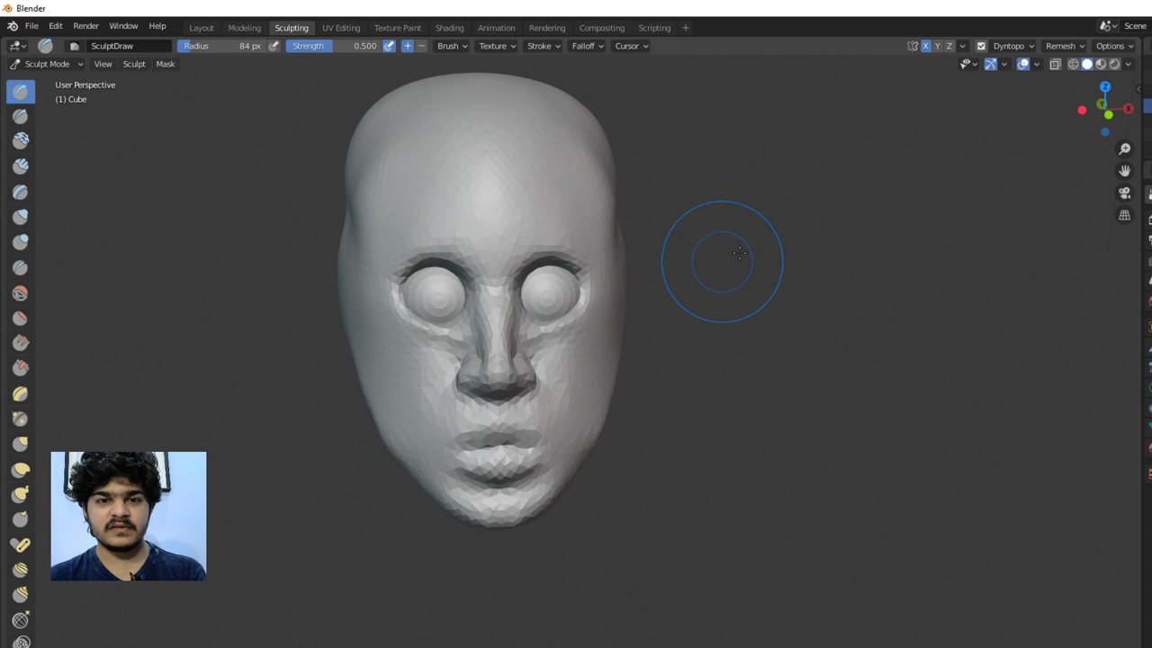
shift+middle_drag(738, 254, 700, 281)
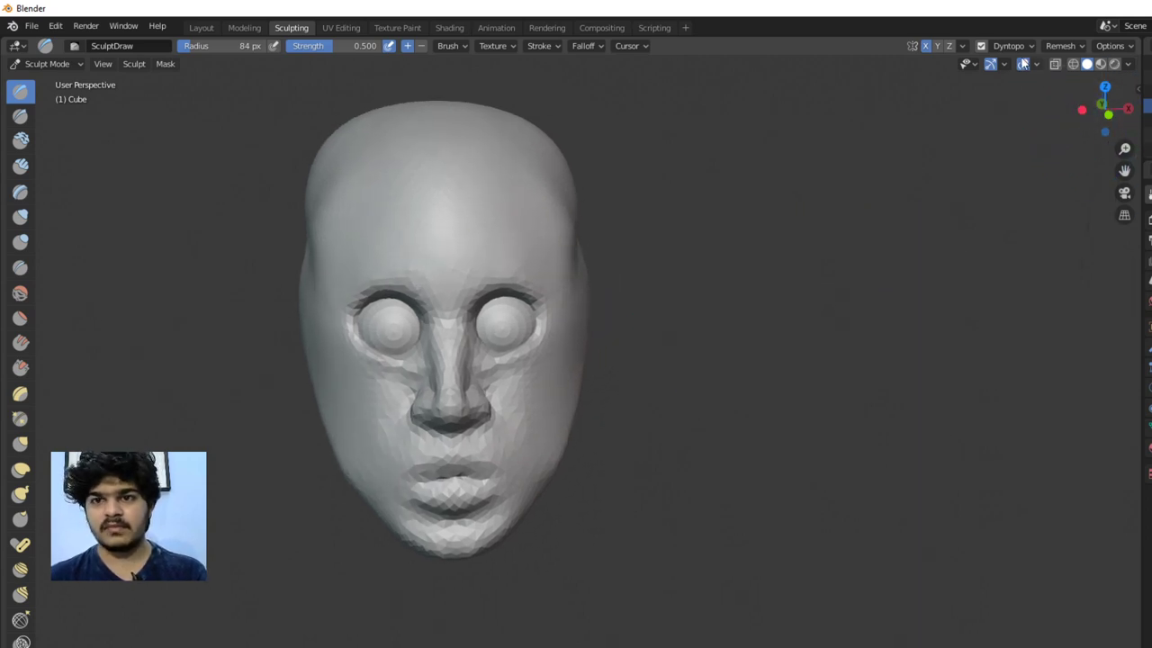
Raise the Dyntopo Constant Detail resolution from 20.00 to 40.00
click(1009, 46)
click(1068, 75)
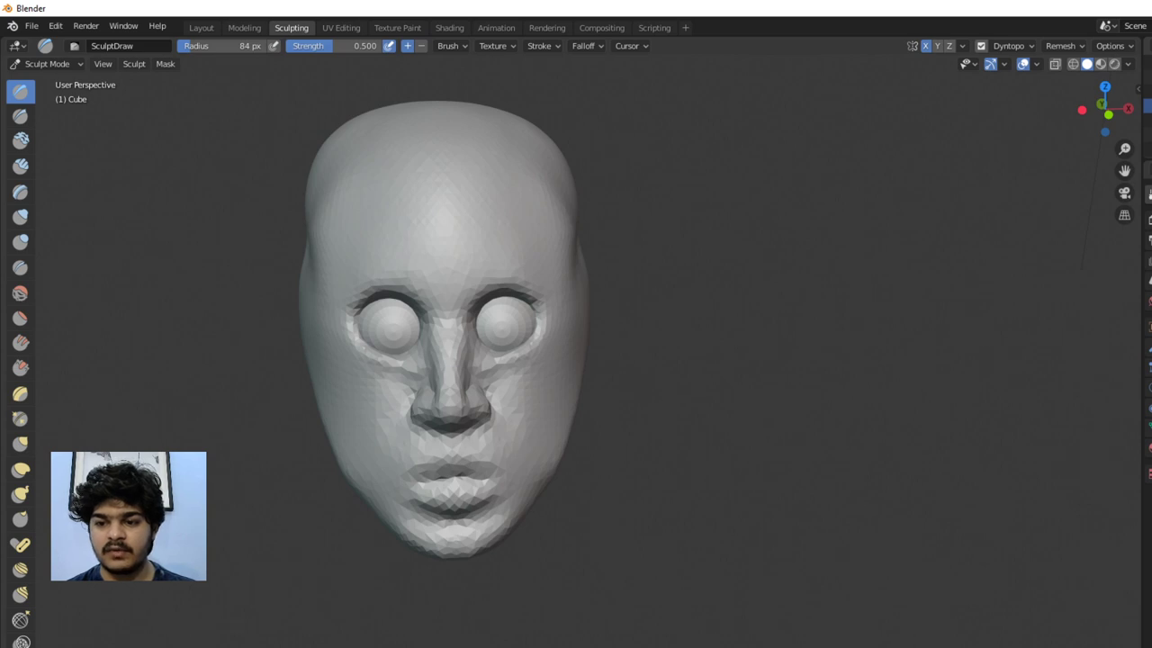
Undo the last brow stroke and smooth the faceted nose and nose bridge
scroll(494, 347, up, 3)
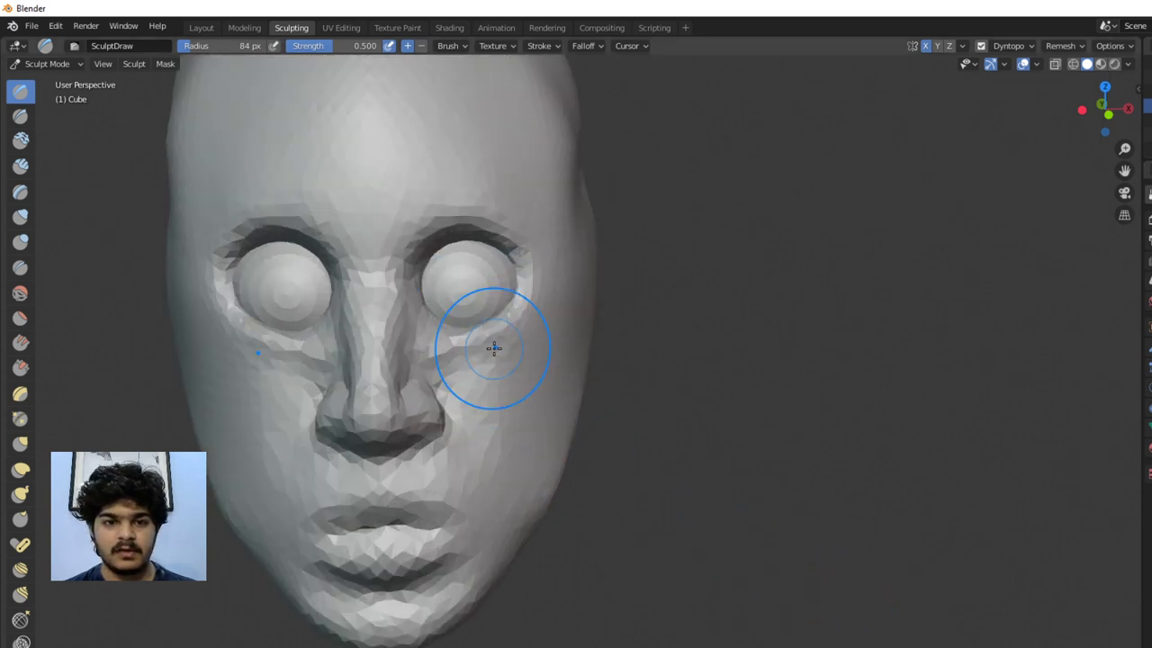
middle_drag(511, 250, 678, 327)
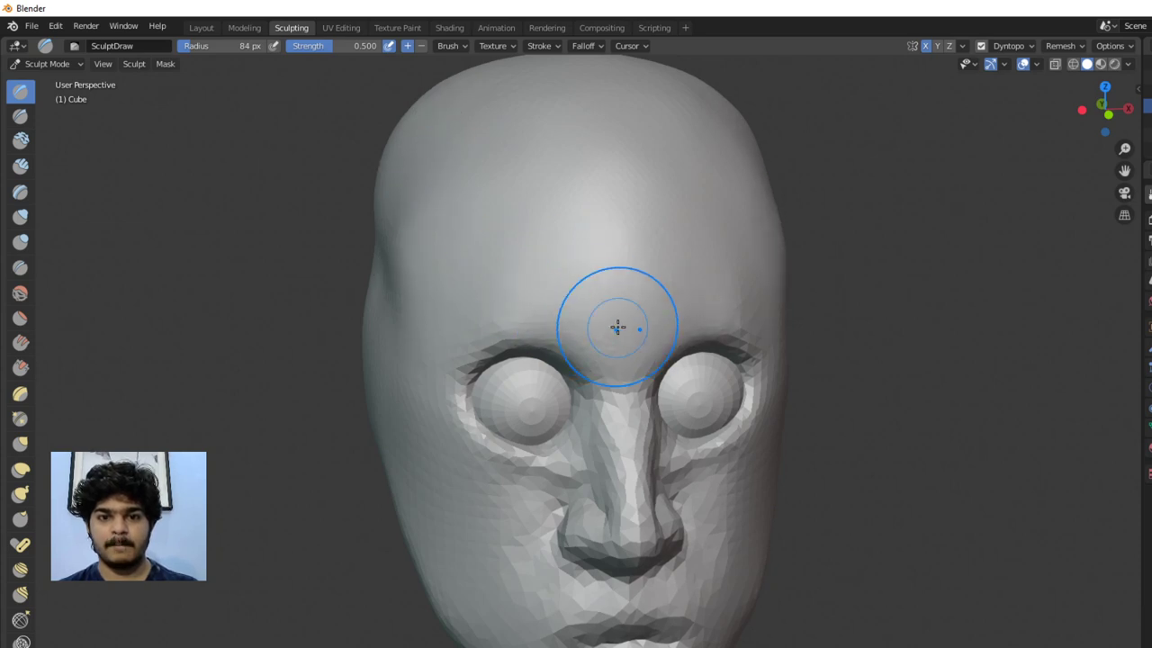
key(ctrl+z)
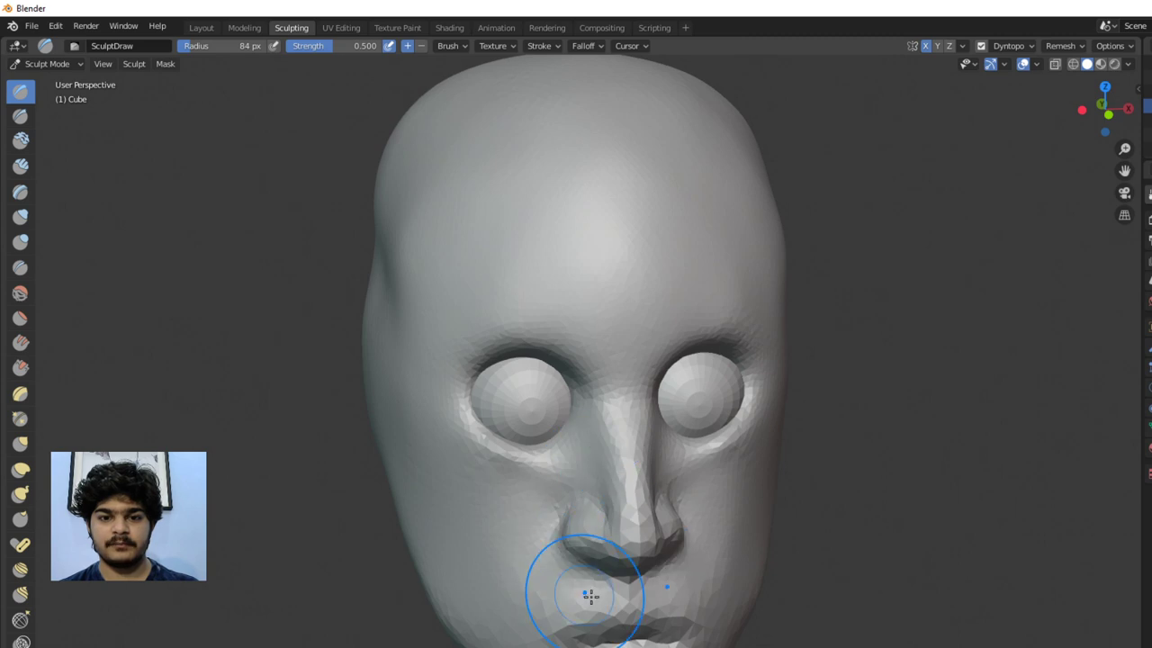
middle_drag(693, 586, 665, 544)
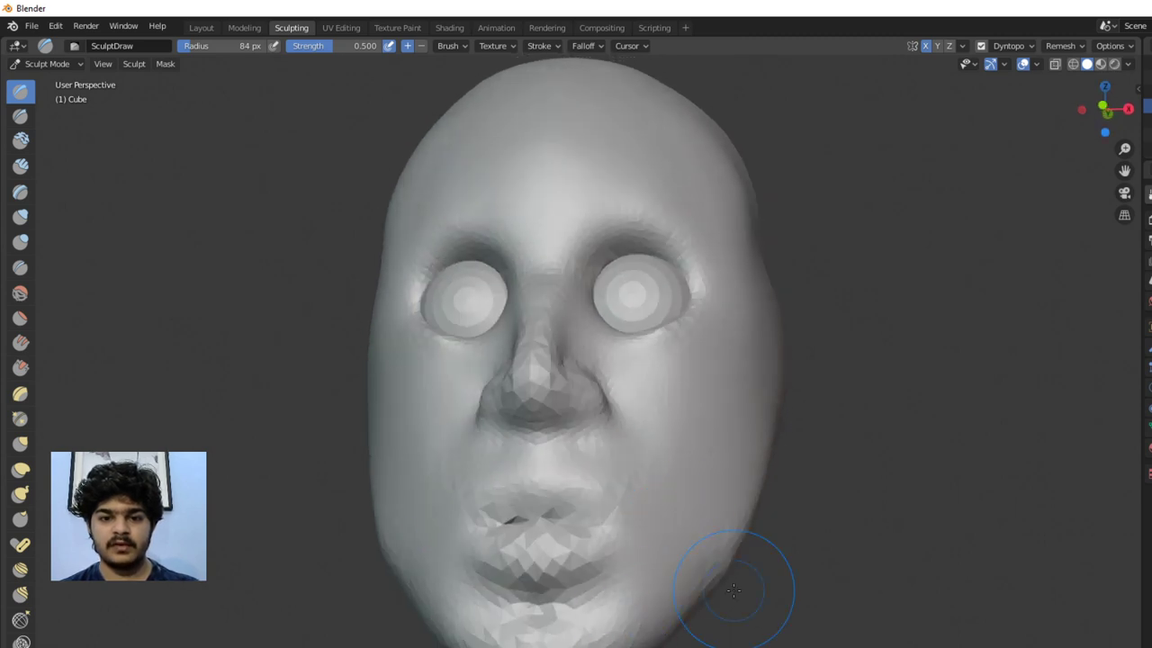
middle_drag(643, 496, 610, 501)
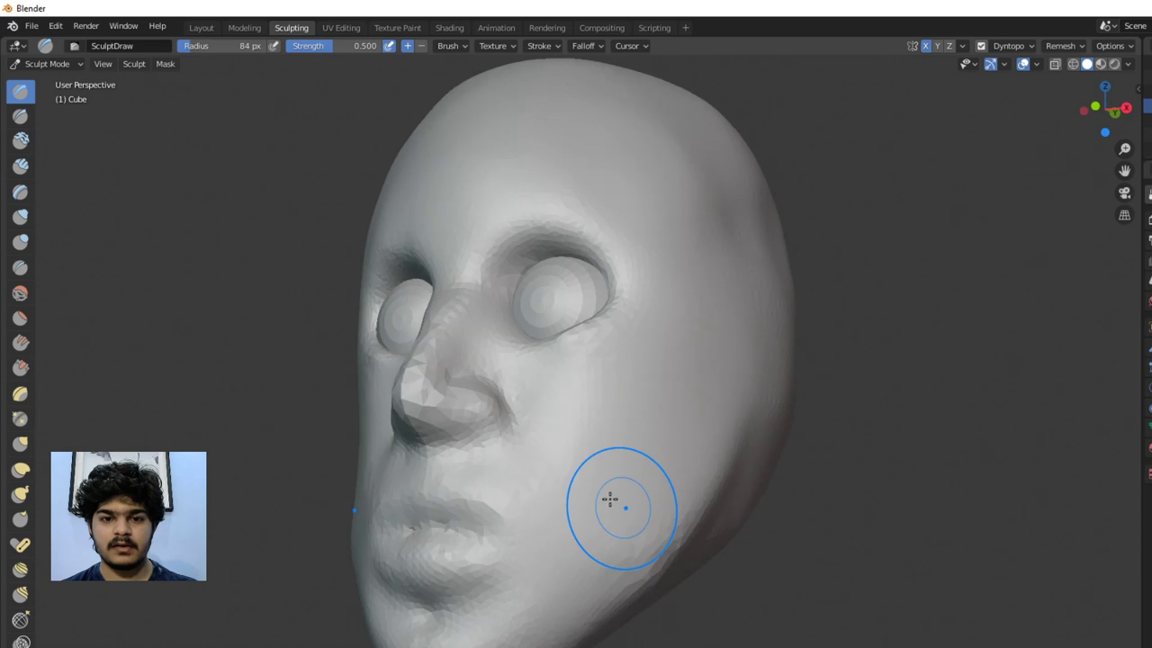
mouse_move(610, 500)
shift+mouse_down()
mouse_move(482, 414)
mouse_move(451, 378)
mouse_move(456, 337)
mouse_move(446, 403)
mouse_move(555, 436)
shift+mouse_up()
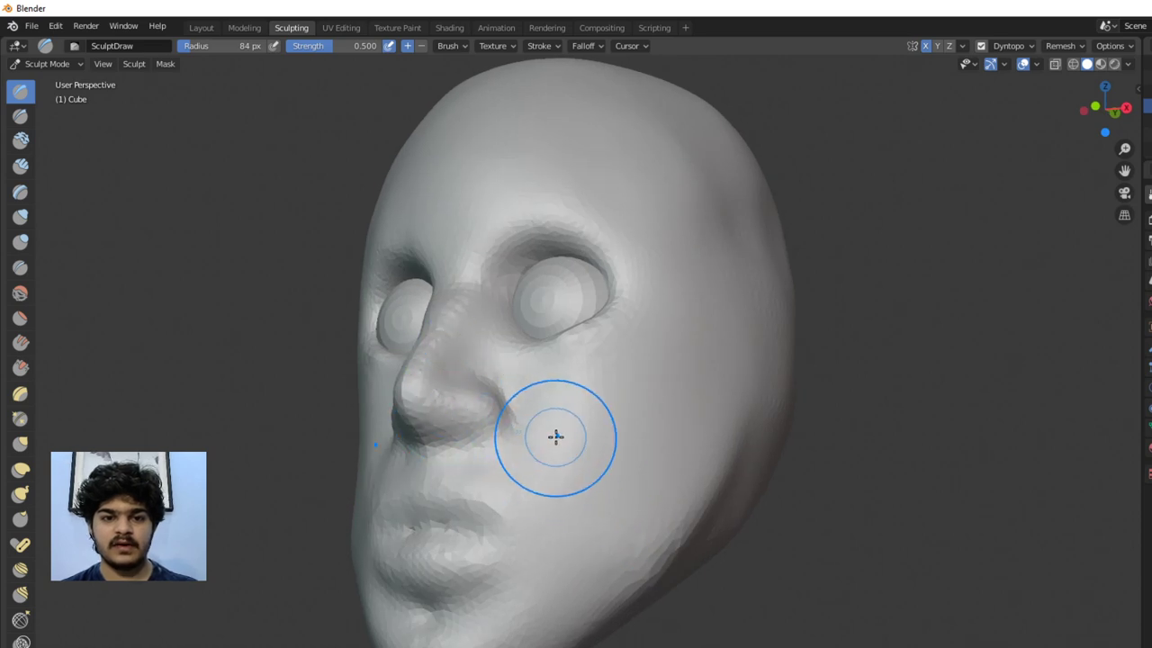
Orbit and zoom around the sculpted head to inspect it from every side
mouse_move(555, 436)
middle_down()
mouse_move(599, 450)
mouse_move(553, 396)
middle_up()
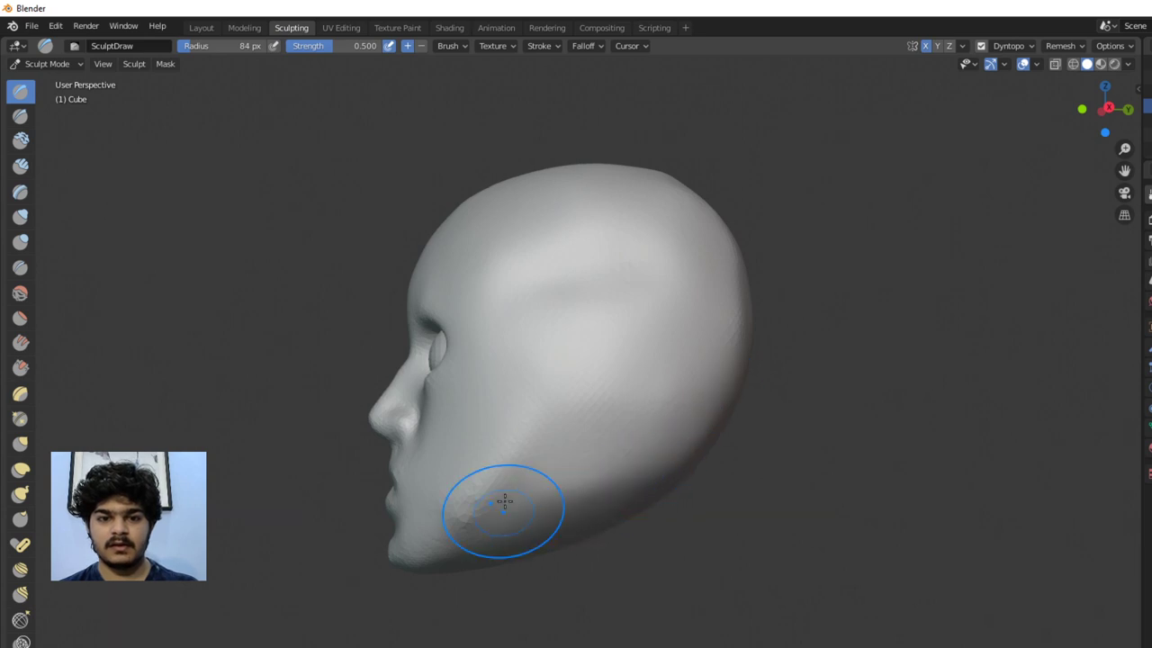
middle_drag(545, 531, 537, 443)
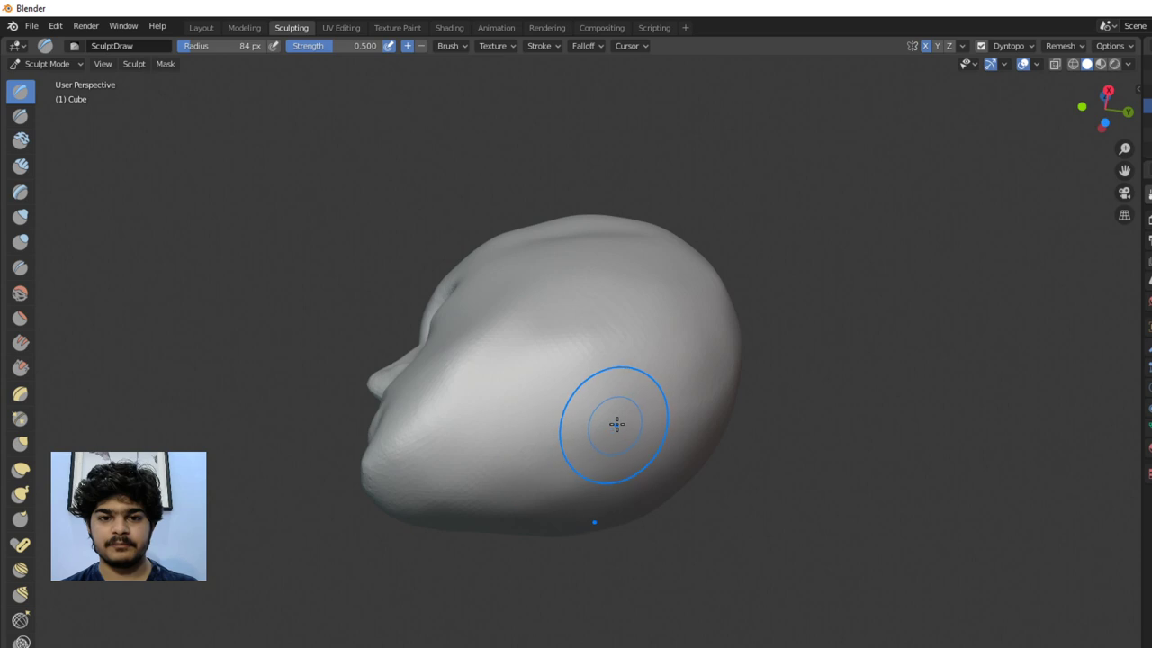
middle_drag(617, 419, 540, 447)
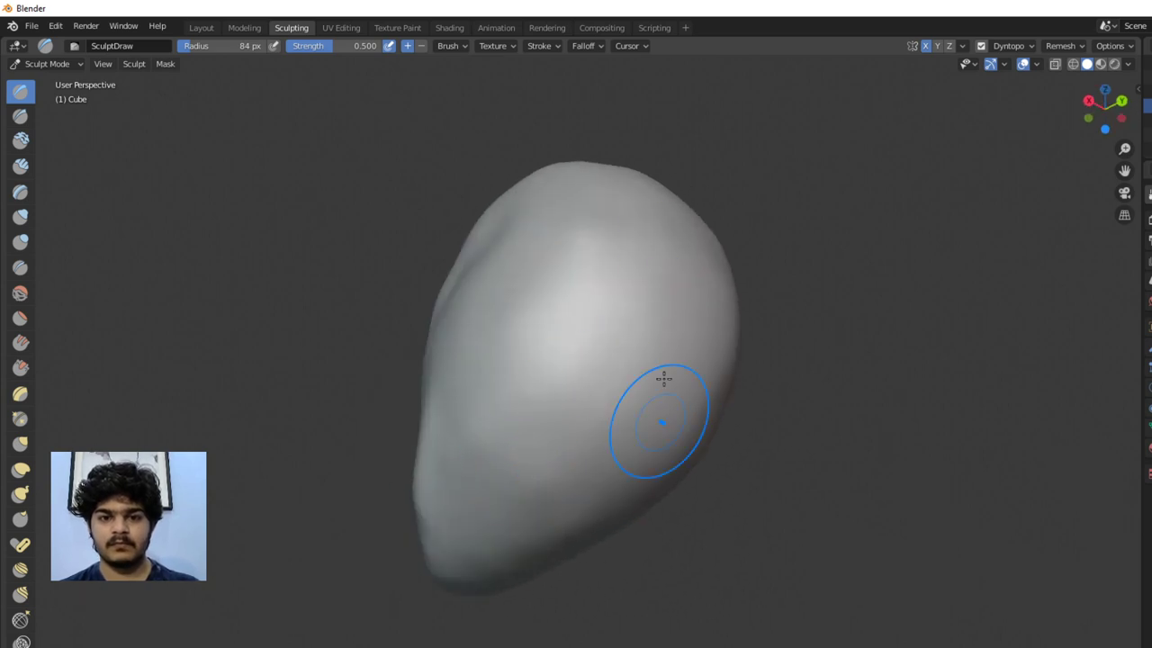
middle_drag(672, 238, 586, 306)
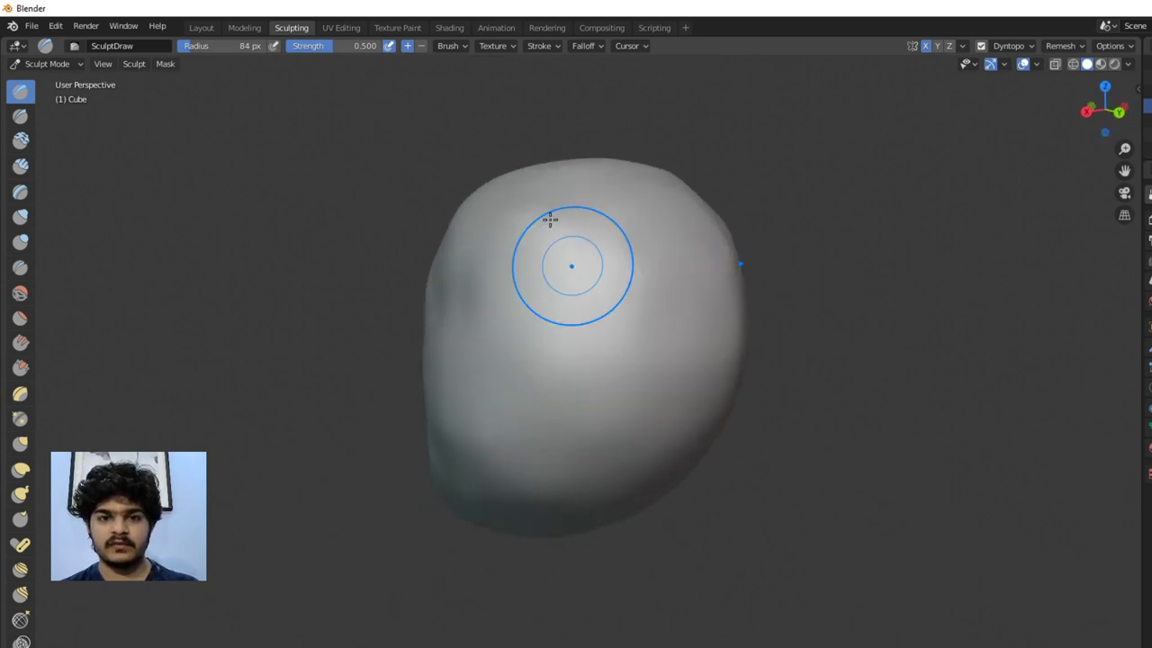
middle_drag(701, 243, 699, 298)
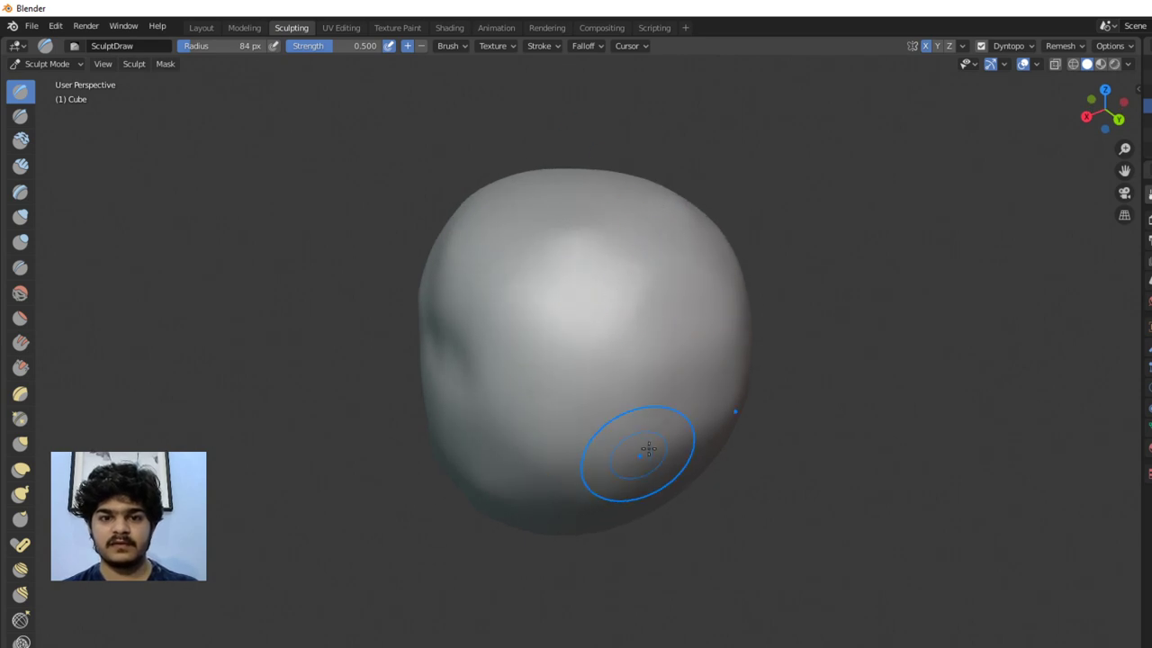
mouse_move(638, 456)
middle_down()
mouse_move(599, 360)
mouse_move(586, 368)
middle_up()
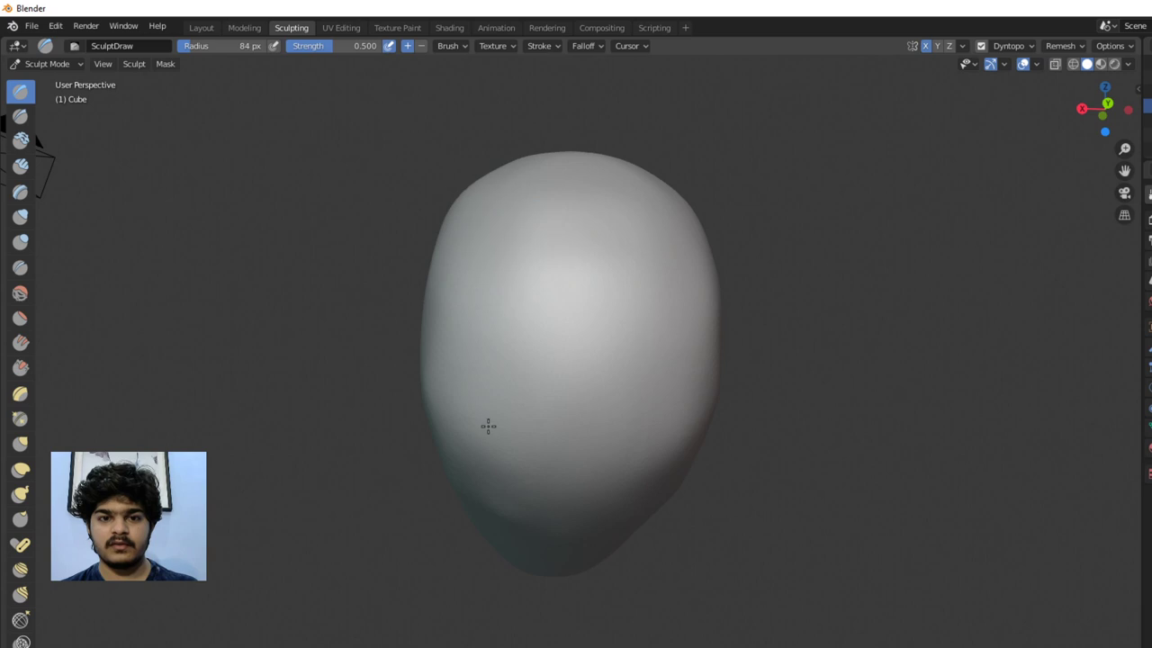
mouse_move(693, 342)
middle_down()
mouse_move(681, 390)
mouse_move(627, 463)
middle_up()
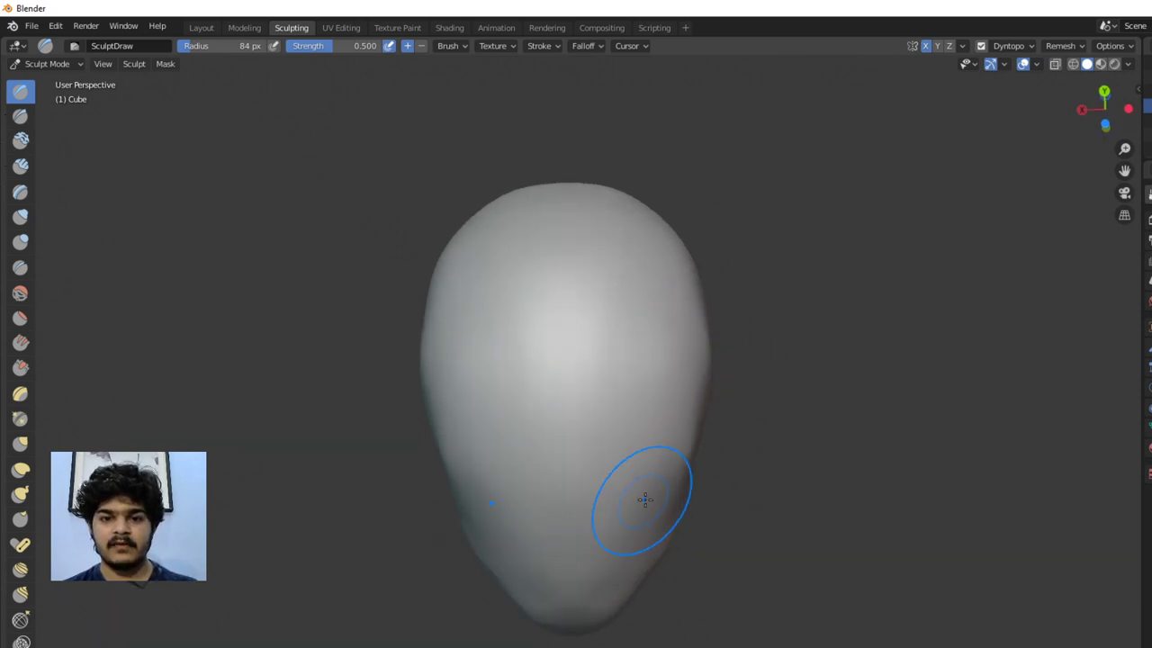
middle_drag(645, 498, 630, 447)
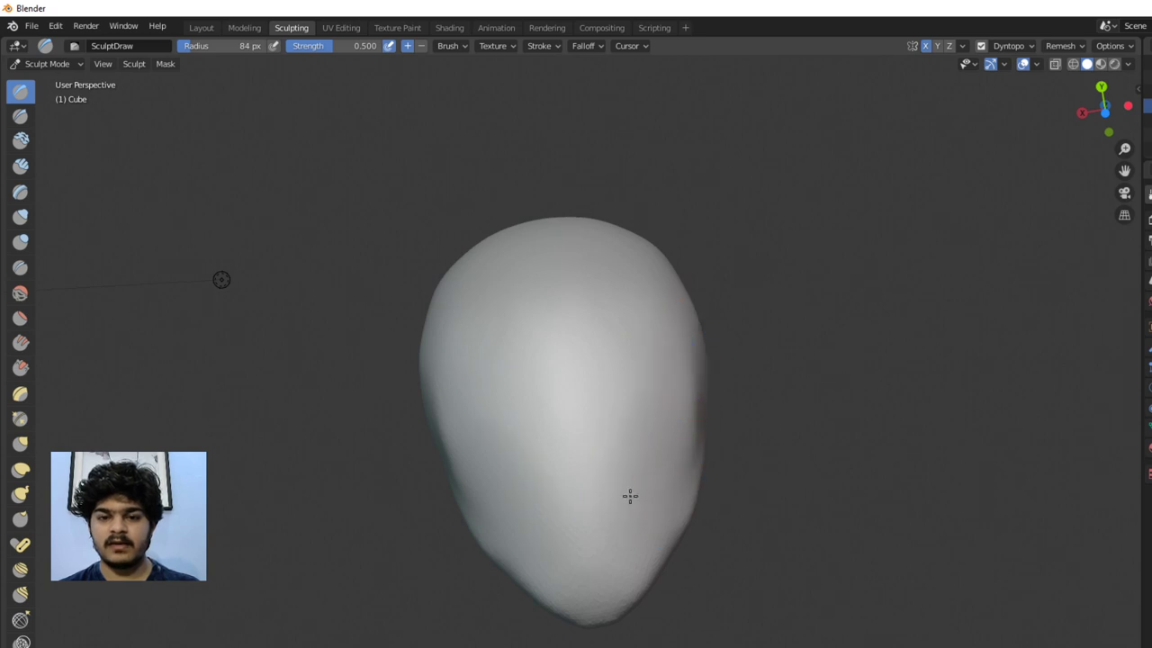
middle_drag(630, 495, 558, 260)
mouse_move(624, 445)
middle_down()
mouse_move(570, 416)
mouse_move(588, 419)
middle_up()
middle_drag(648, 352, 532, 249)
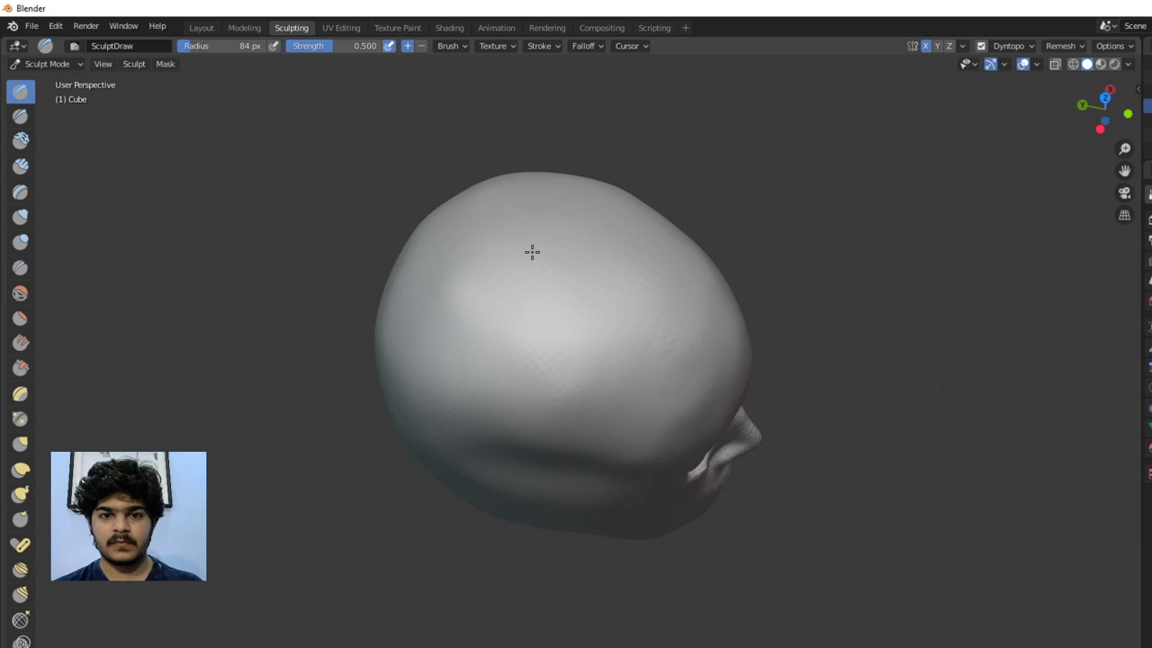
middle_drag(527, 329, 501, 260)
middle_drag(619, 276, 430, 236)
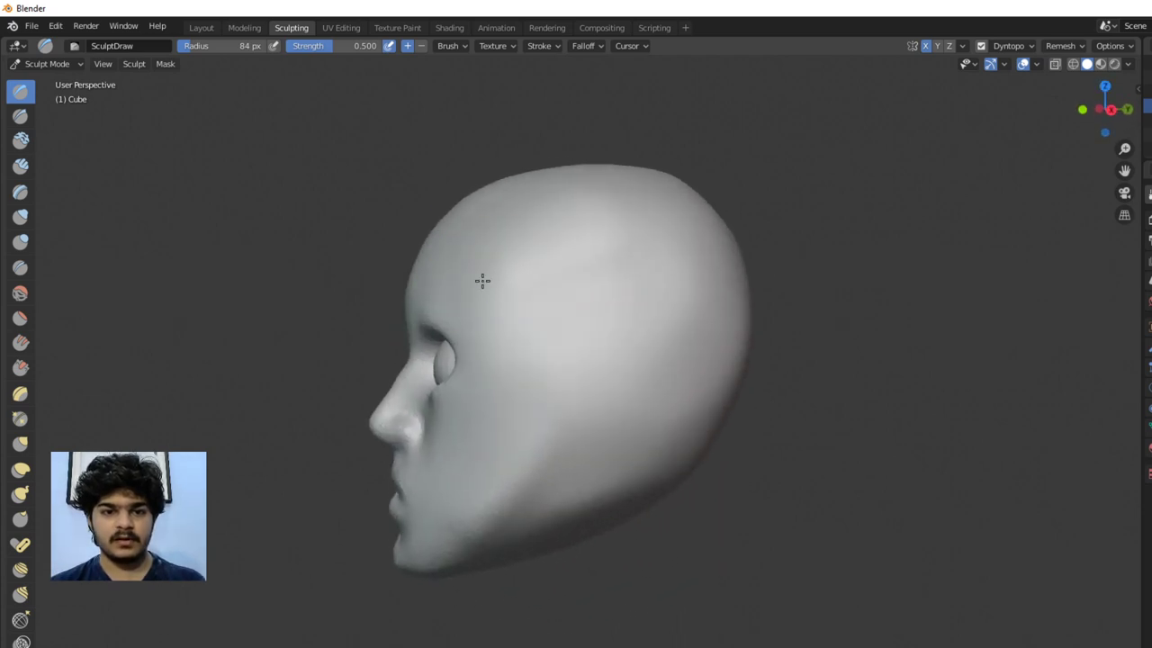
middle_drag(482, 281, 624, 381)
scroll(609, 306, up, 2)
scroll(635, 381, up, 1)
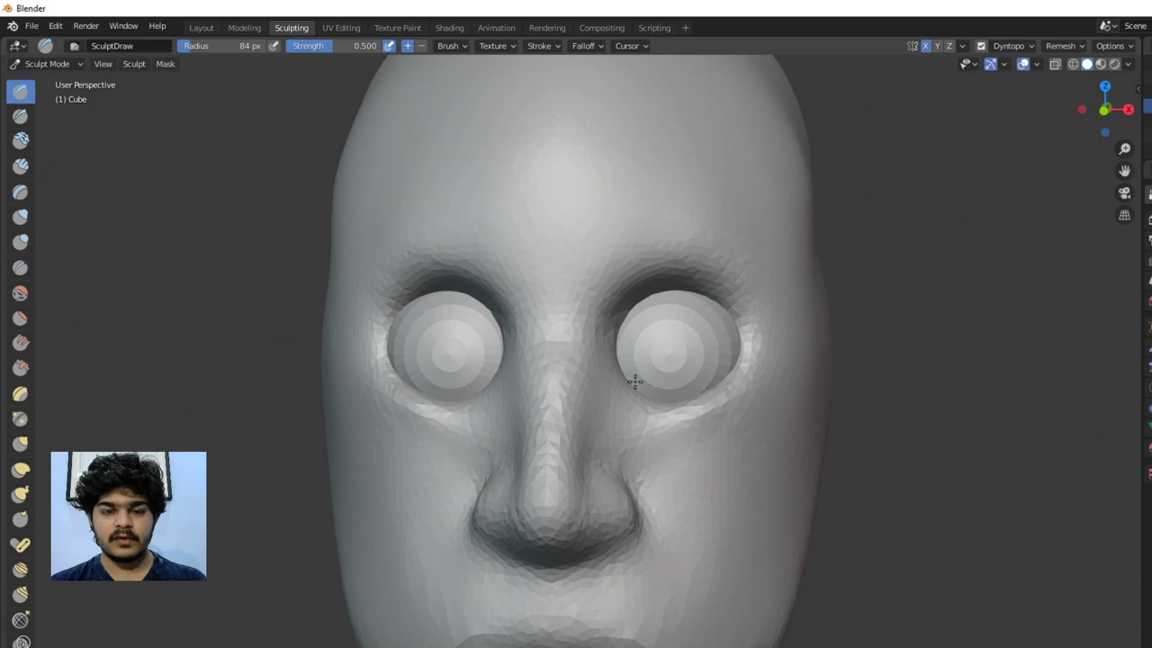
scroll(609, 372, up, 2)
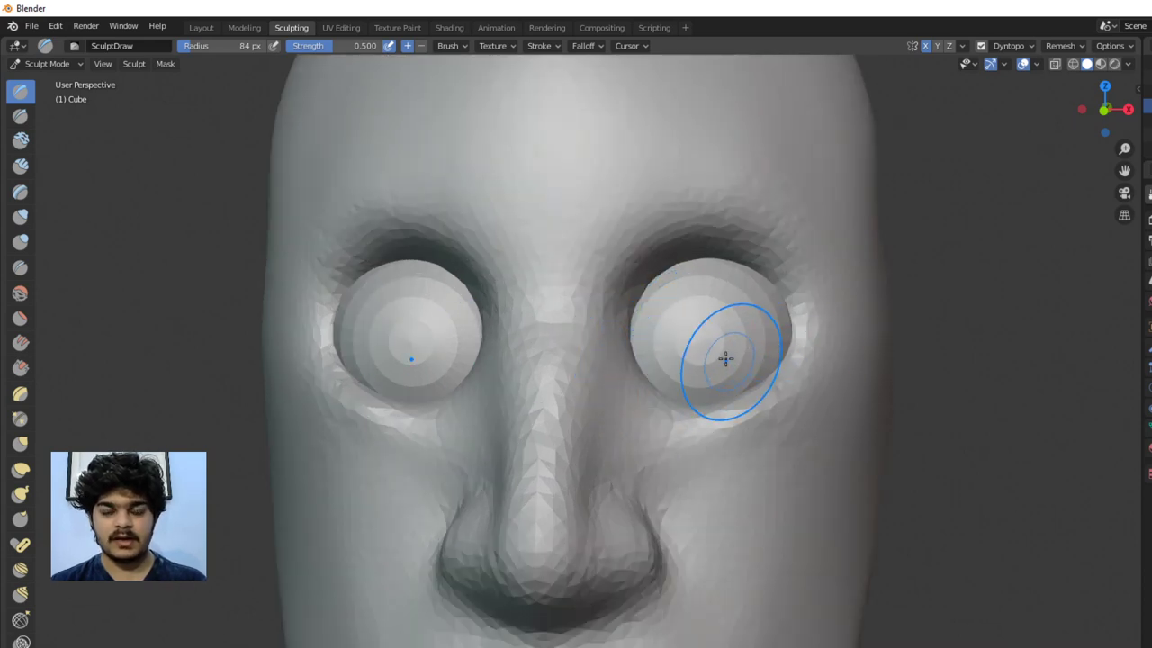
In the Layout workspace, select the right eyeball and scale it down slightly in Edit Mode
click(201, 28)
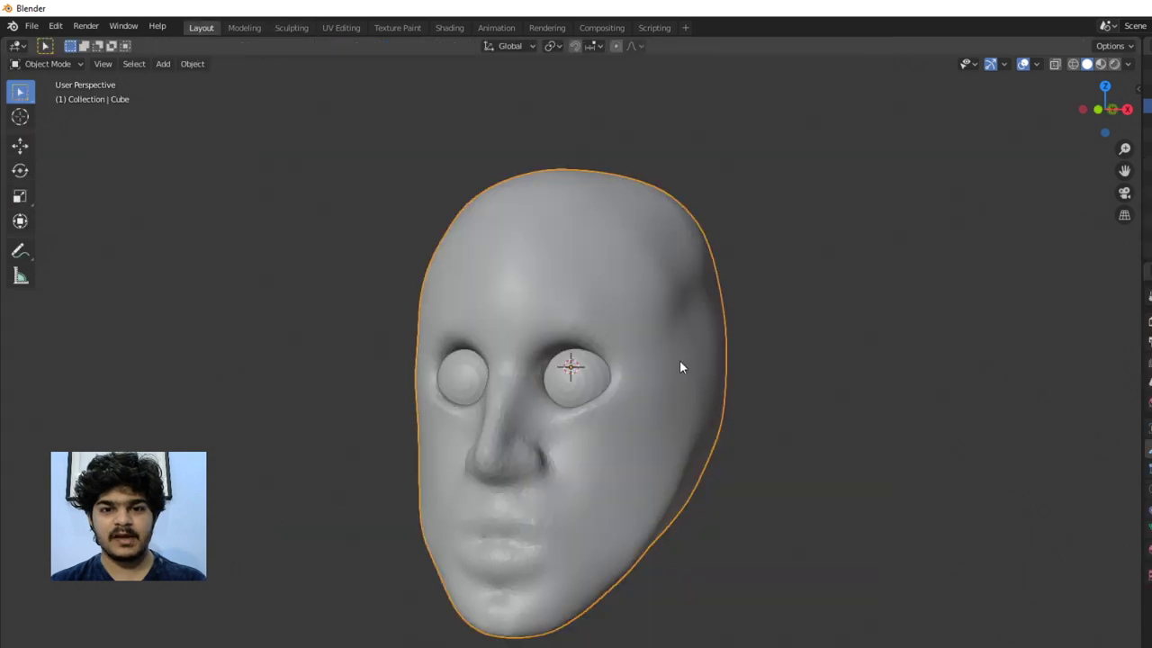
middle_drag(572, 368, 600, 369)
click(614, 380)
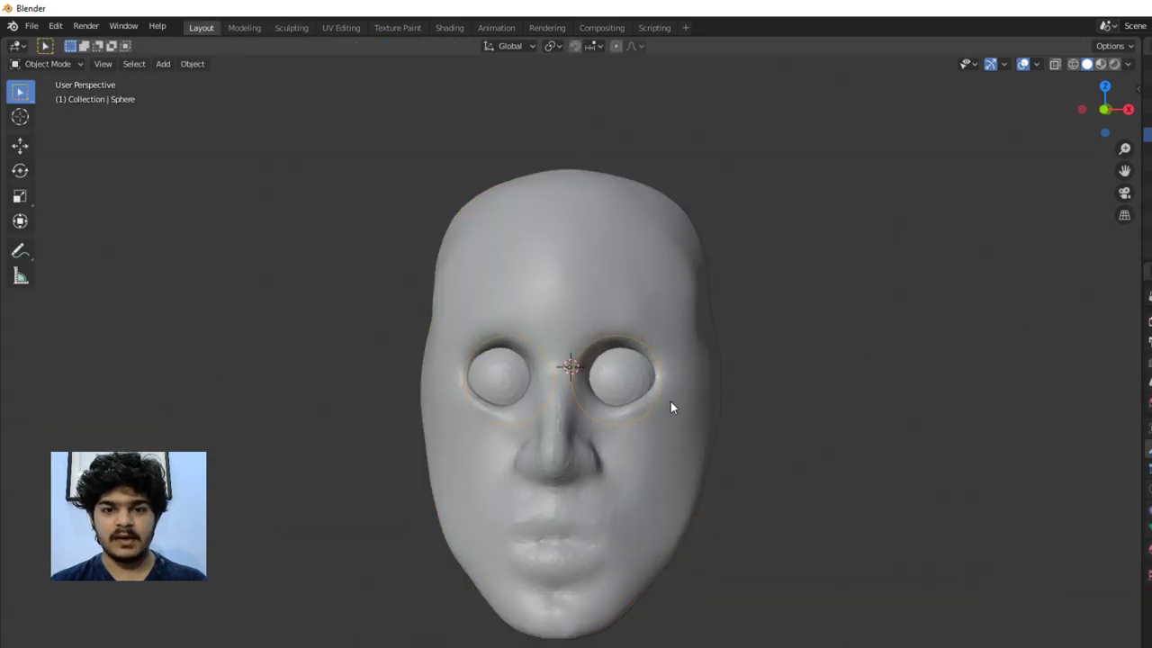
key(Tab)
key(s)
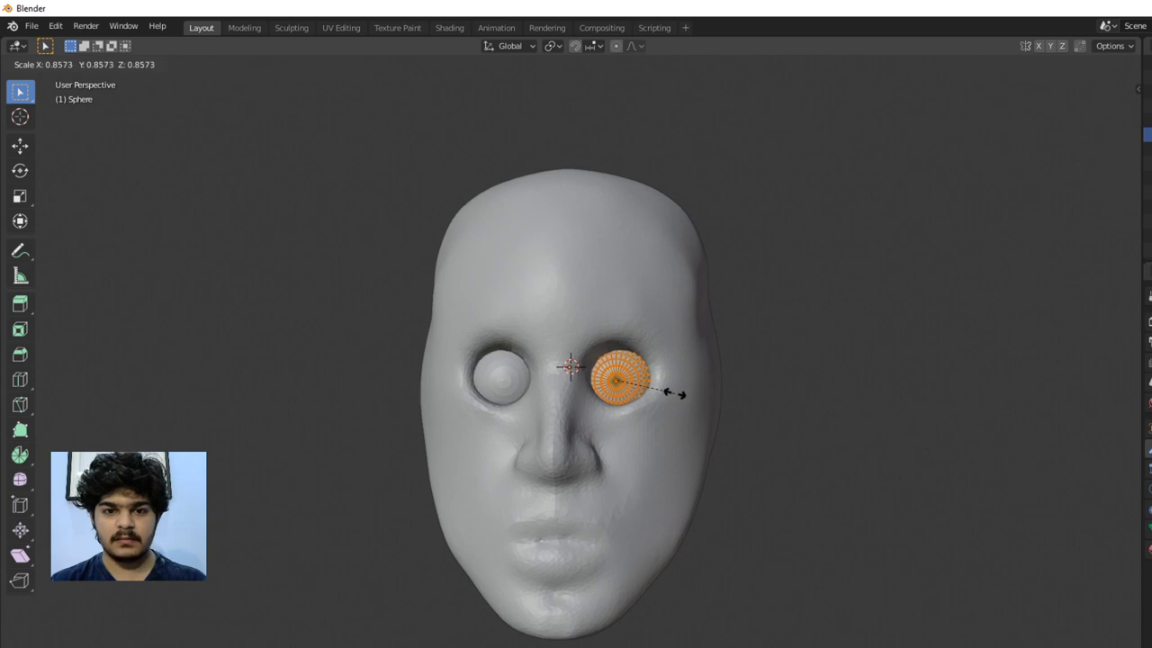
click(675, 393)
Move the eyeball along X and Y to match the left eye, then reselect the head in Object Mode
key(g)
key(x)
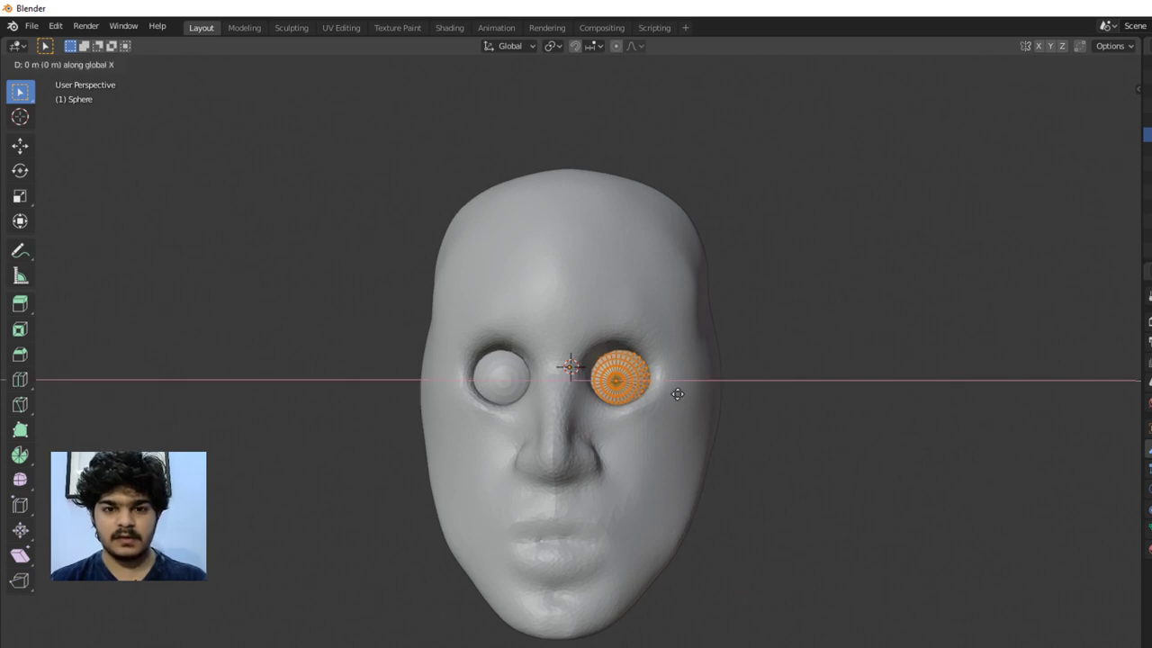
click(674, 394)
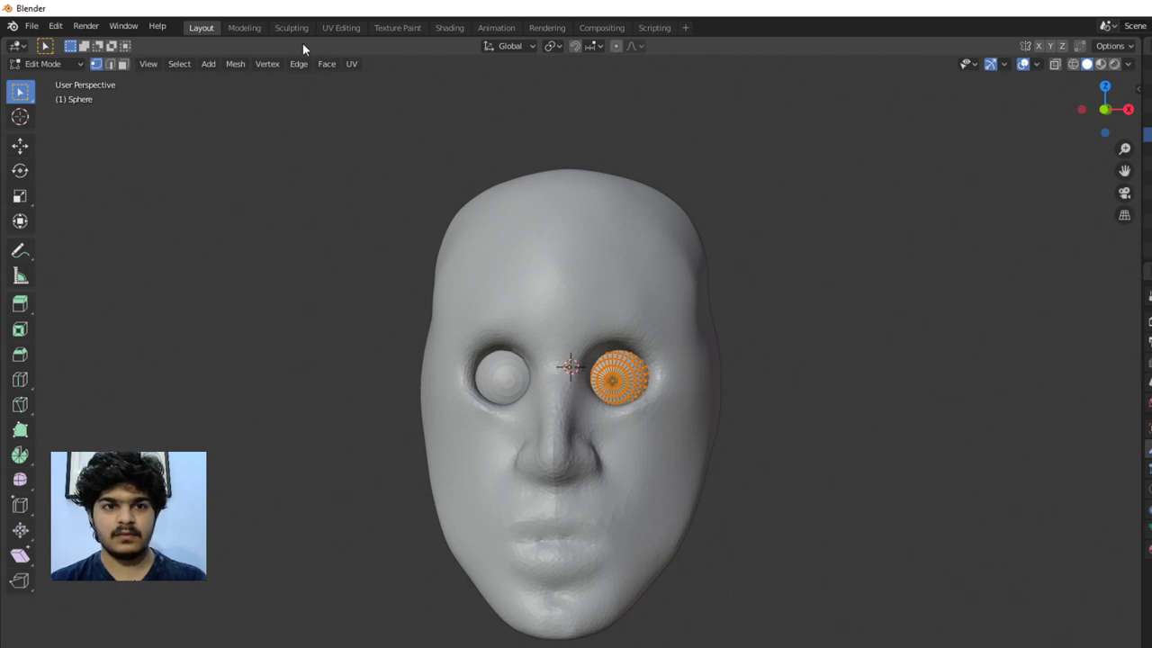
key(g)
key(y)
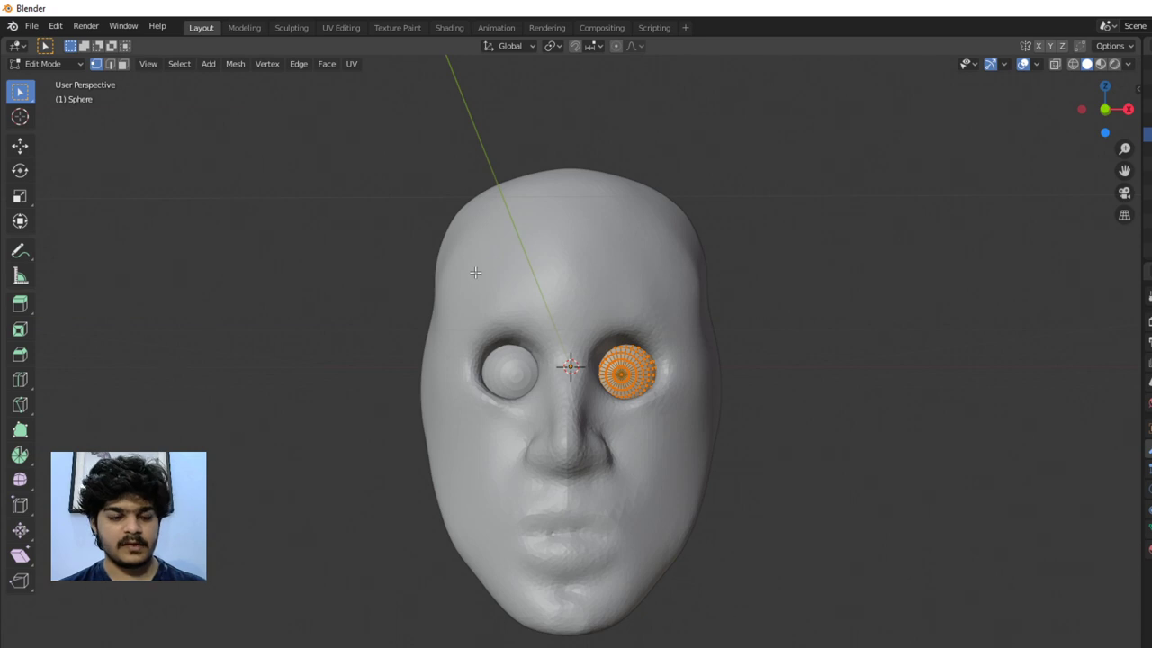
key(Tab)
click(527, 282)
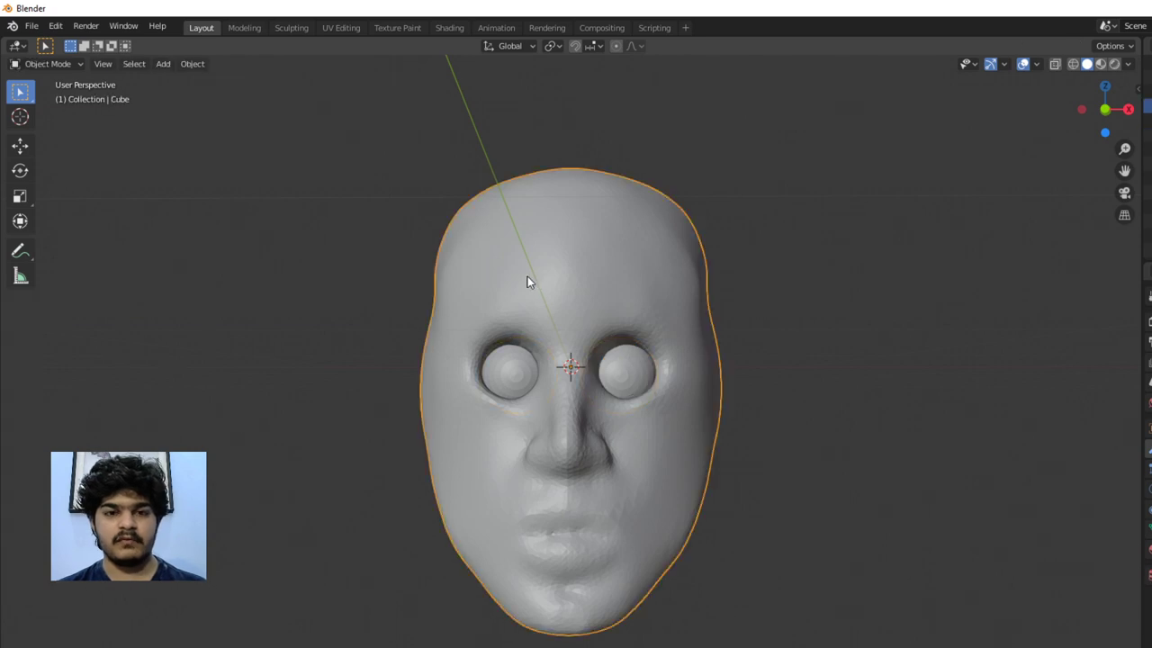
In the Sculpting workspace, enable Dyntopo, accepting the vertex data warning, and face the head front-on
click(290, 28)
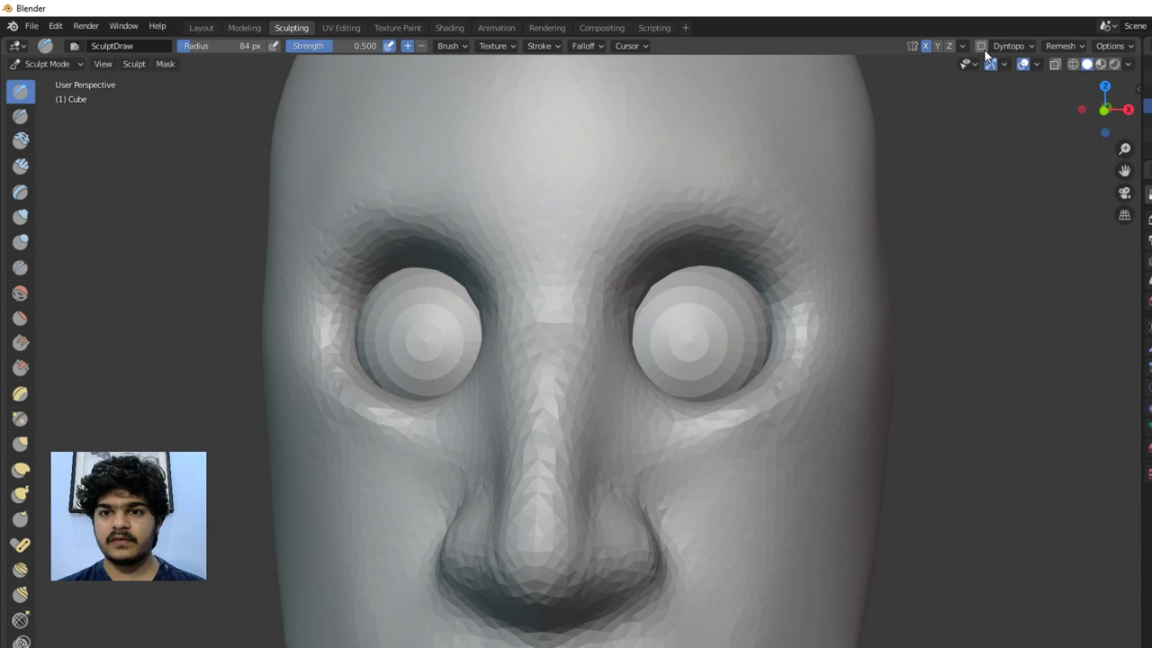
click(981, 47)
click(928, 89)
scroll(837, 159, down, 5)
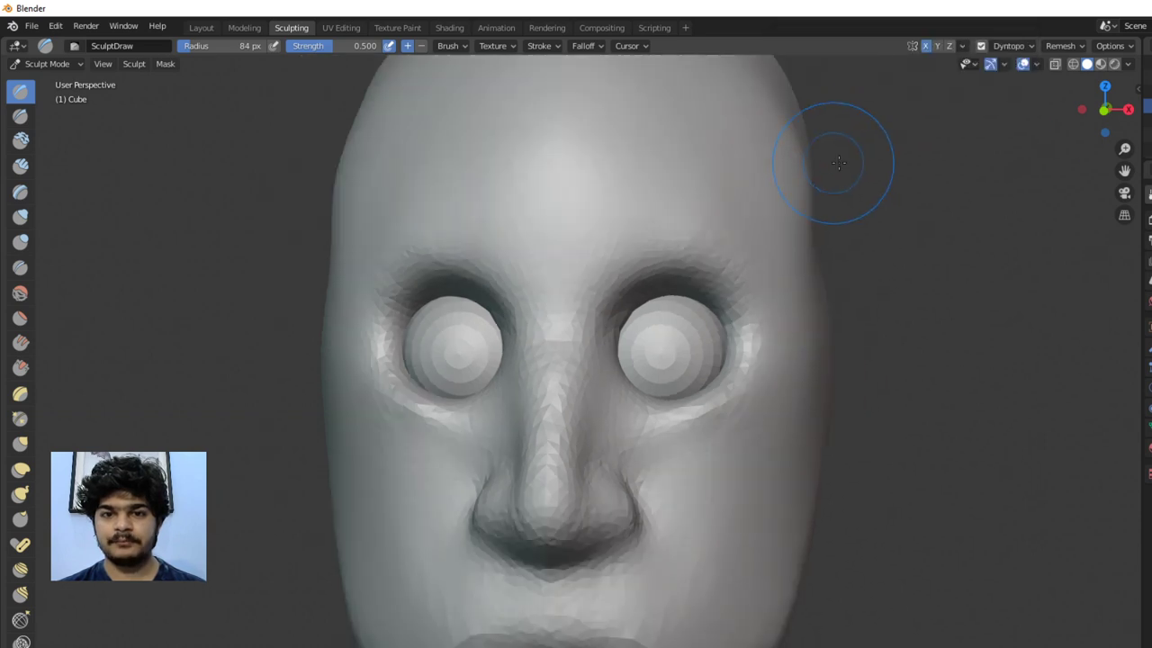
middle_drag(793, 245, 722, 269)
scroll(721, 269, up, 8)
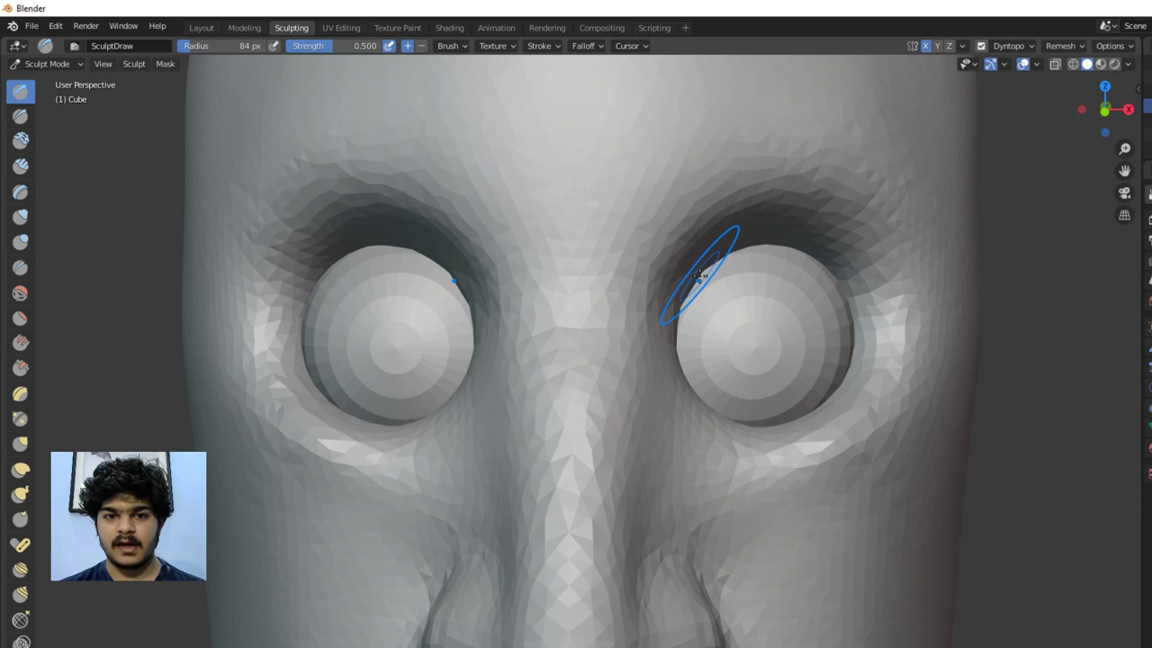
scroll(701, 270, down, 2)
scroll(701, 282, down, 2)
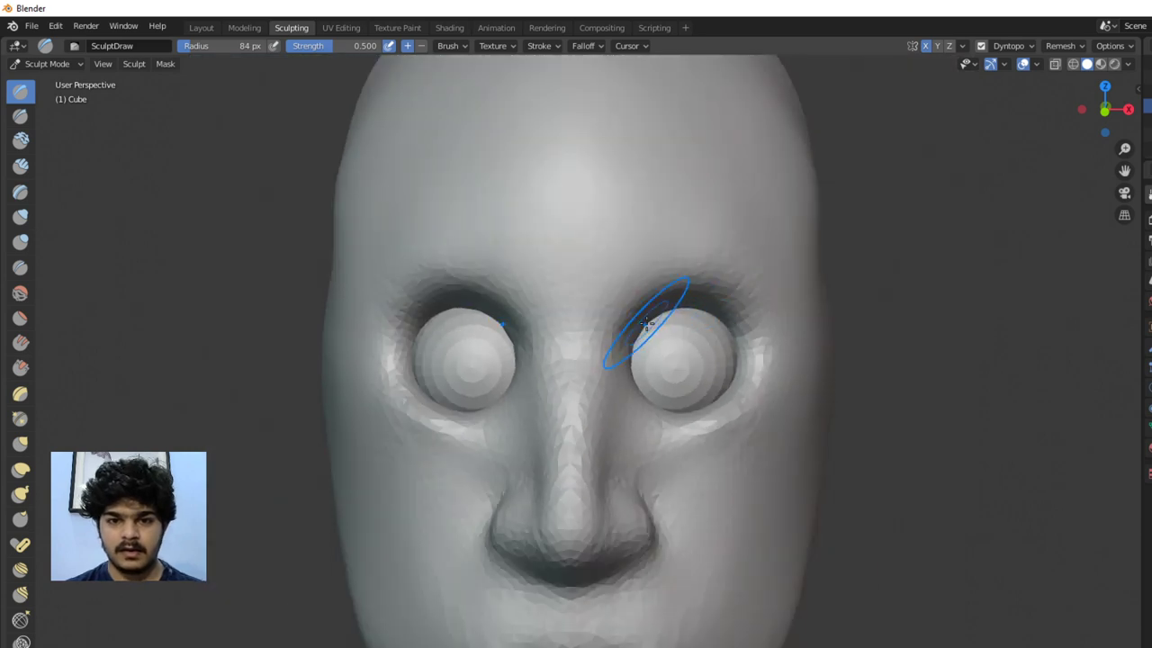
Shape the upper eyelids over the eyeballs with a 49 px brush, undoing the latest strokes
mouse_move(646, 324)
mouse_down()
mouse_move(682, 318)
mouse_move(689, 324)
mouse_move(651, 324)
mouse_move(713, 335)
mouse_move(682, 336)
mouse_move(732, 367)
mouse_up()
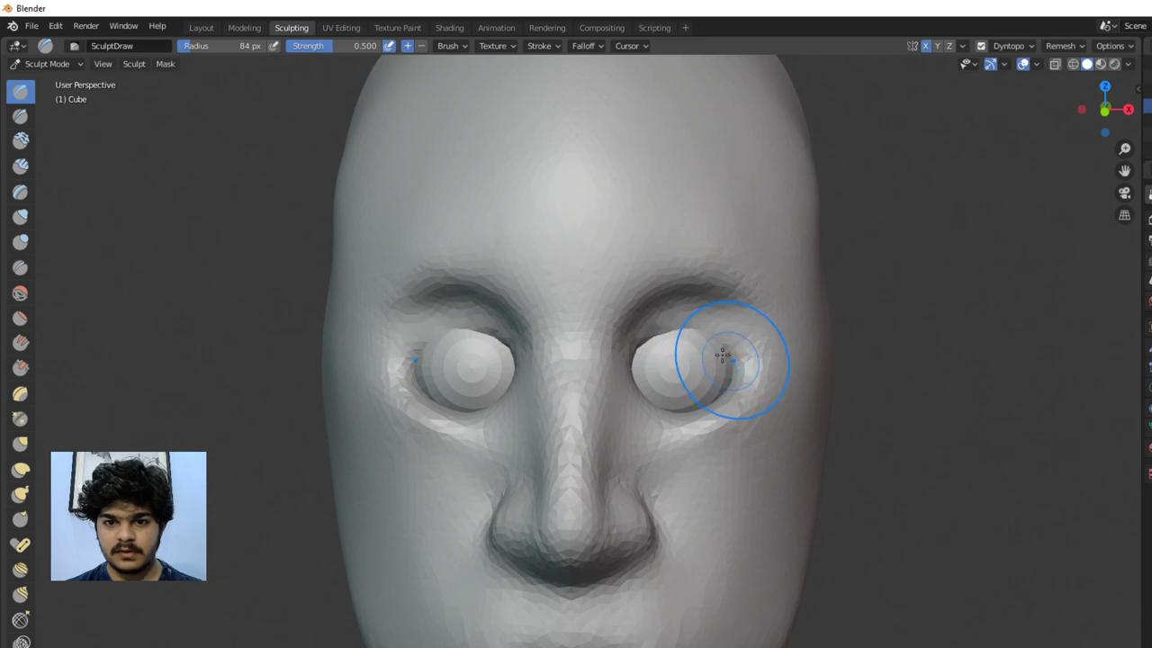
key(f)
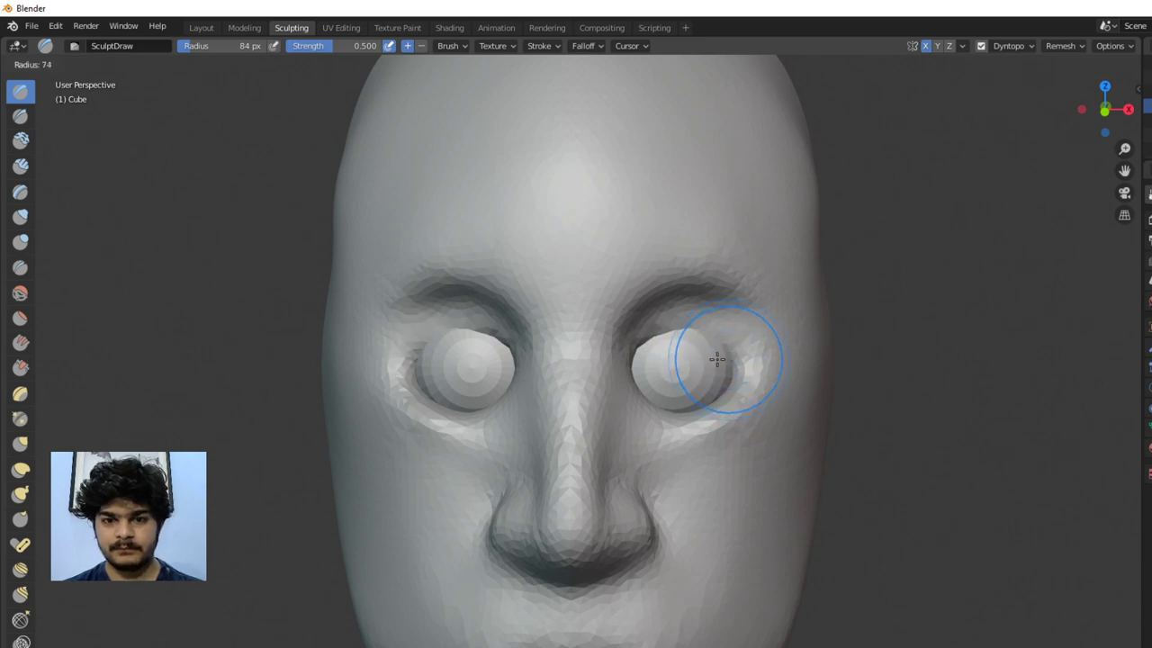
click(705, 359)
drag(694, 339, 727, 357)
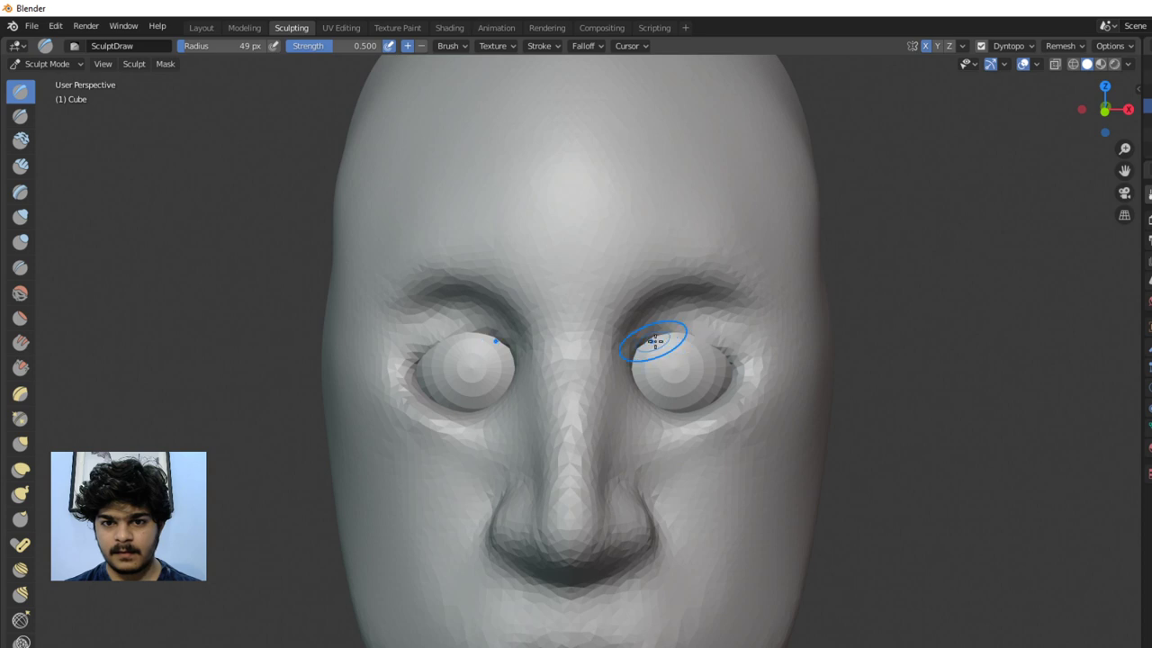
mouse_move(655, 340)
mouse_down()
mouse_move(648, 354)
mouse_move(732, 354)
mouse_up()
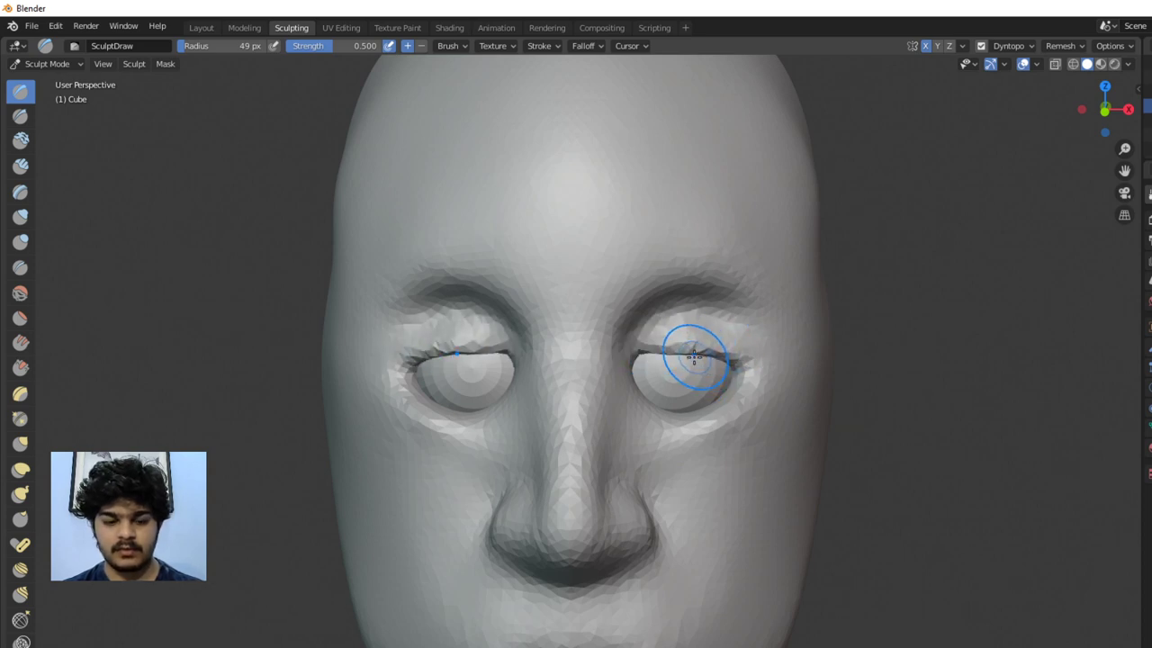
key(ctrl+z)
key(ctrl+z)
key(ctrl+z)
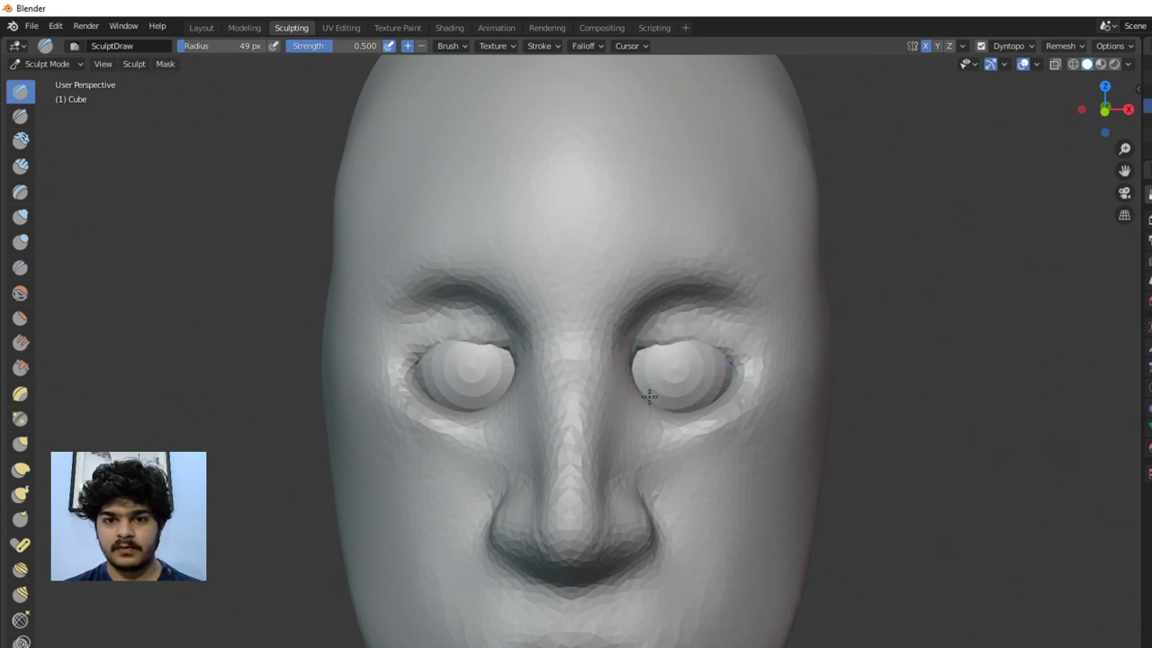
Sculpt and raise the lower eyelid beneath the right eye
mouse_move(647, 405)
mouse_down()
mouse_move(700, 404)
mouse_move(725, 373)
mouse_up()
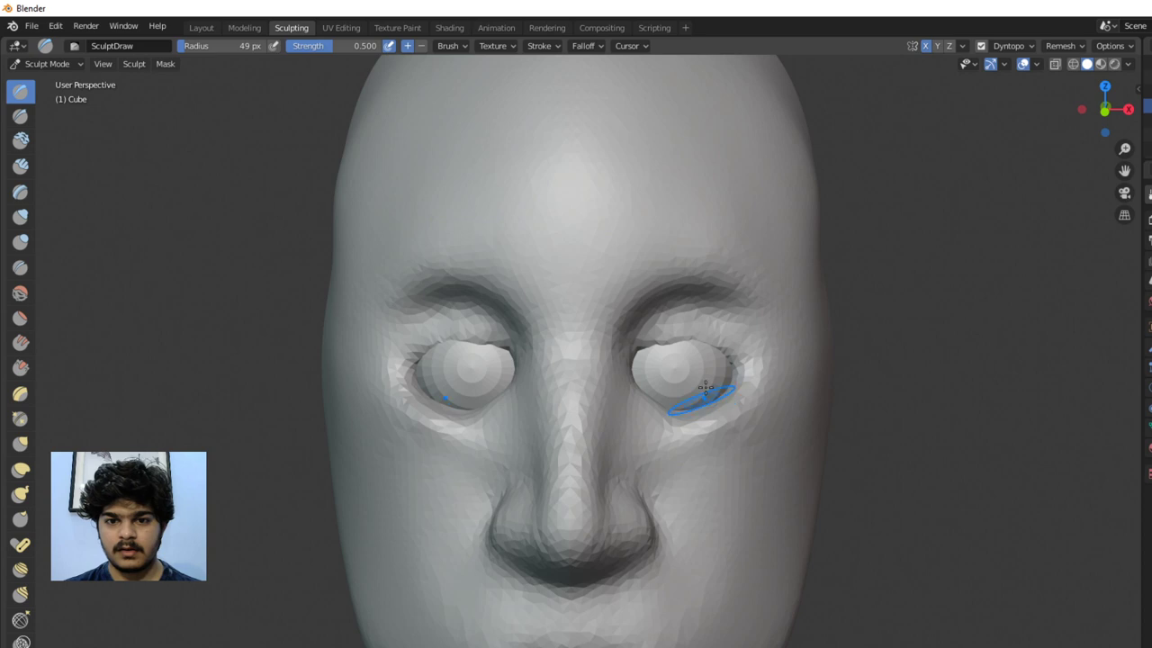
mouse_move(725, 373)
middle_down()
mouse_move(711, 398)
mouse_move(724, 447)
middle_up()
mouse_move(655, 477)
mouse_down()
mouse_move(700, 476)
mouse_move(710, 458)
mouse_move(673, 476)
mouse_move(638, 472)
mouse_move(726, 442)
mouse_up()
middle_drag(726, 442, 710, 420)
scroll(656, 422, up, 2)
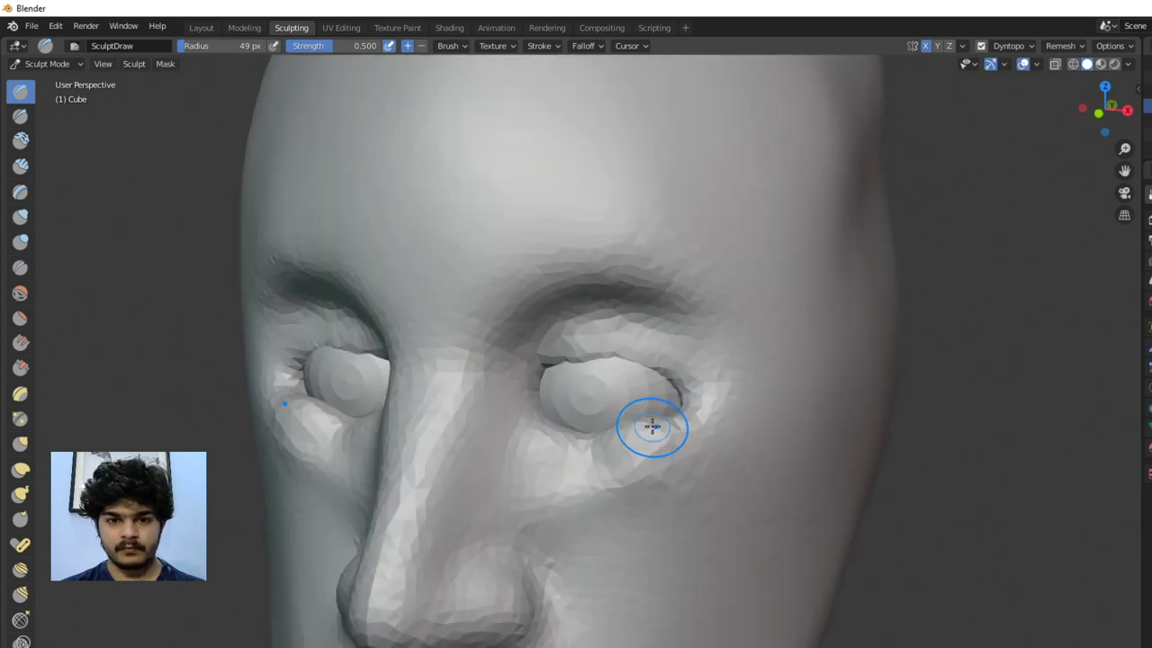
scroll(655, 423, up, 2)
mouse_move(666, 437)
mouse_down()
mouse_move(620, 461)
mouse_move(680, 445)
mouse_move(641, 468)
mouse_move(705, 470)
mouse_move(691, 485)
mouse_move(649, 499)
mouse_move(563, 481)
mouse_up()
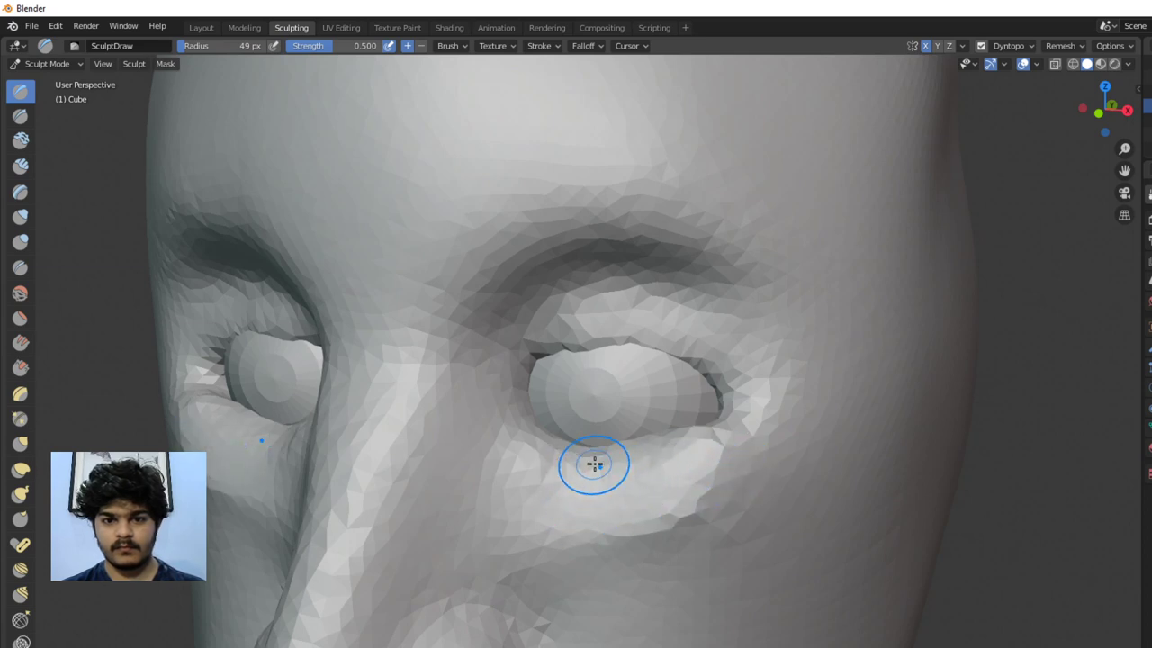
middle_drag(594, 463, 599, 424)
scroll(599, 424, down, 2)
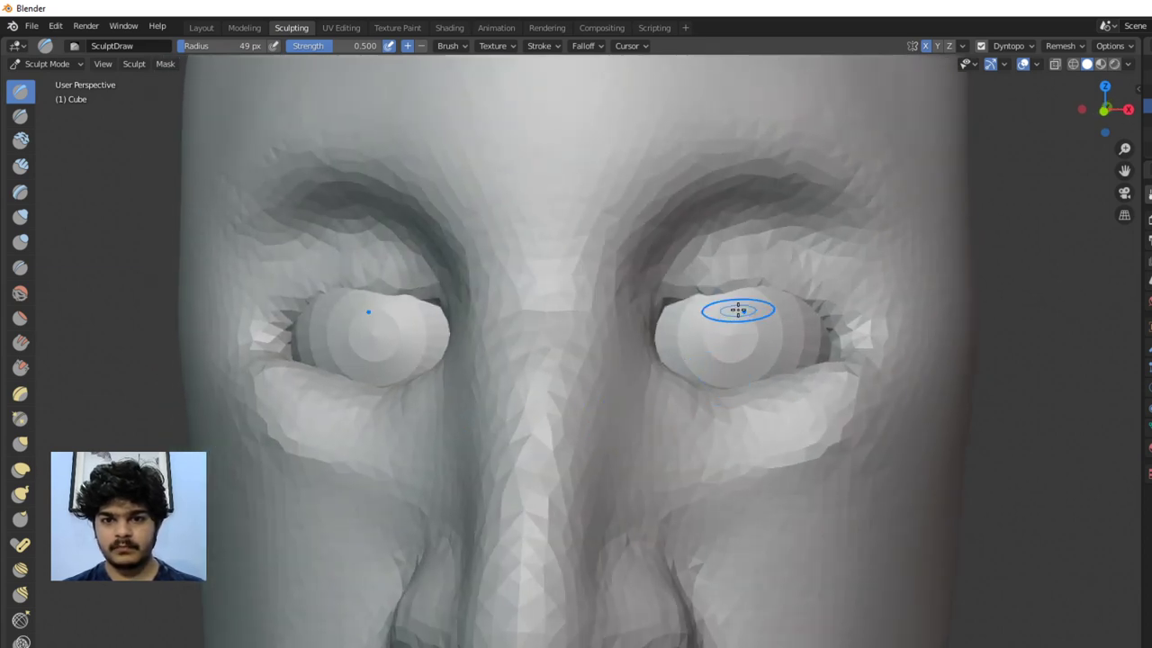
Darken the outer eye corners and crease them with the Crease brush
drag(785, 290, 851, 354)
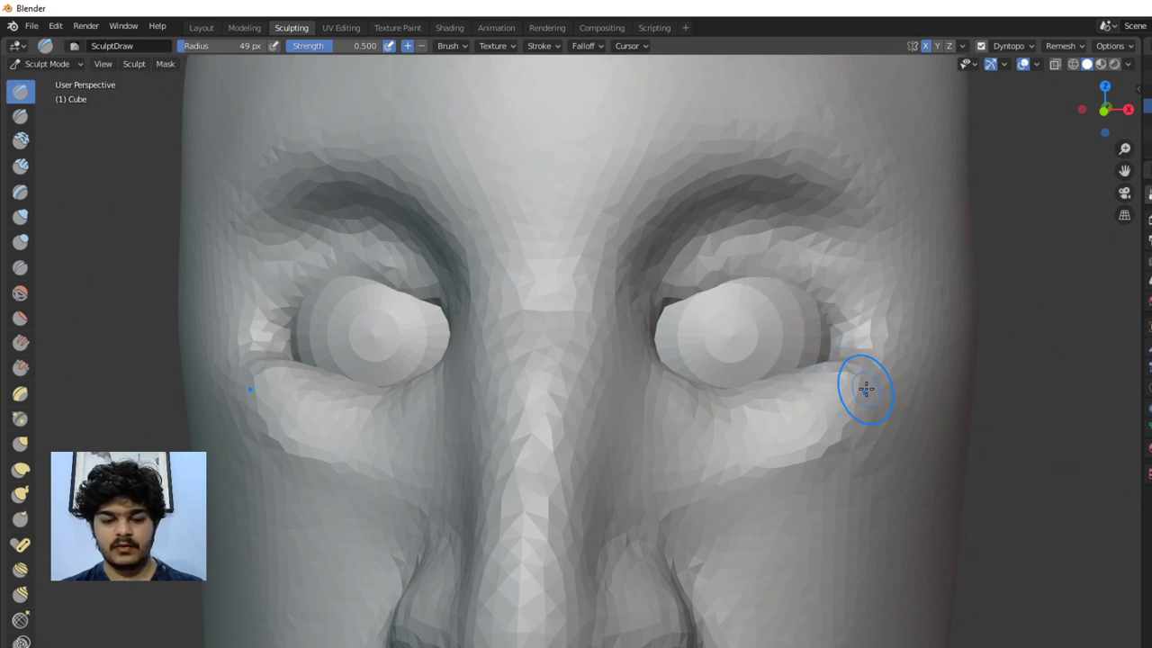
key(shift+c)
drag(849, 339, 864, 333)
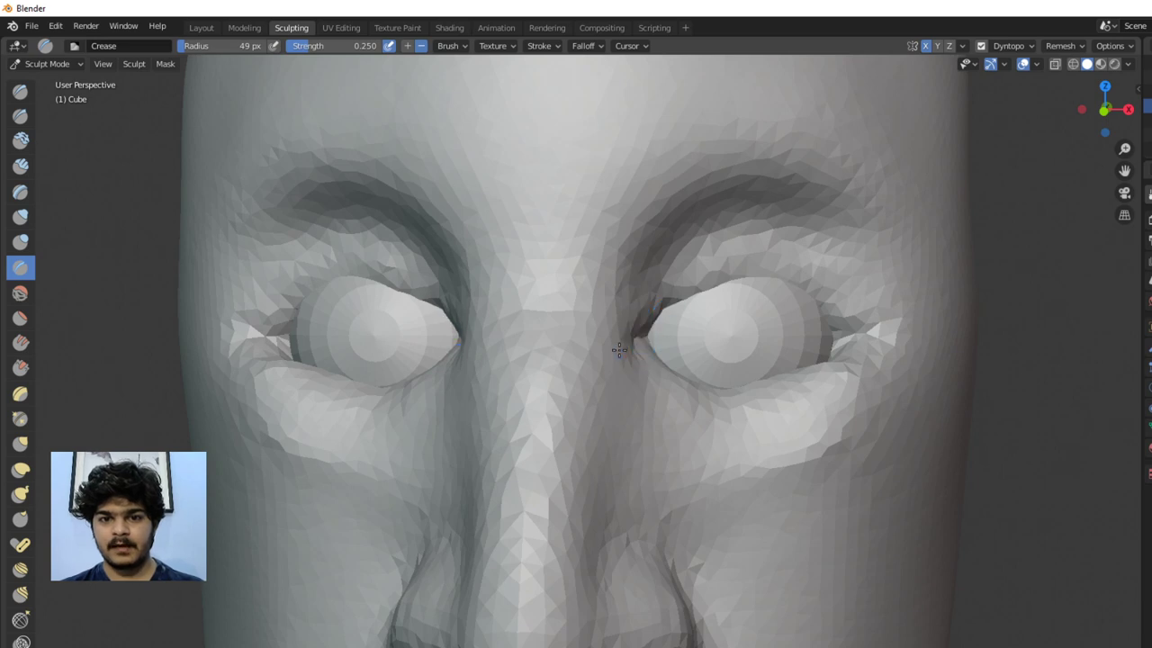
Build up the upper and lower eyelids with mirrored Clay Strips strokes at 0.600 strength
click(21, 166)
mouse_move(684, 288)
mouse_down()
mouse_move(717, 281)
mouse_move(815, 300)
mouse_move(727, 282)
mouse_move(813, 303)
mouse_move(709, 259)
mouse_move(807, 277)
mouse_move(824, 299)
mouse_move(765, 277)
mouse_move(820, 293)
mouse_move(848, 315)
mouse_up()
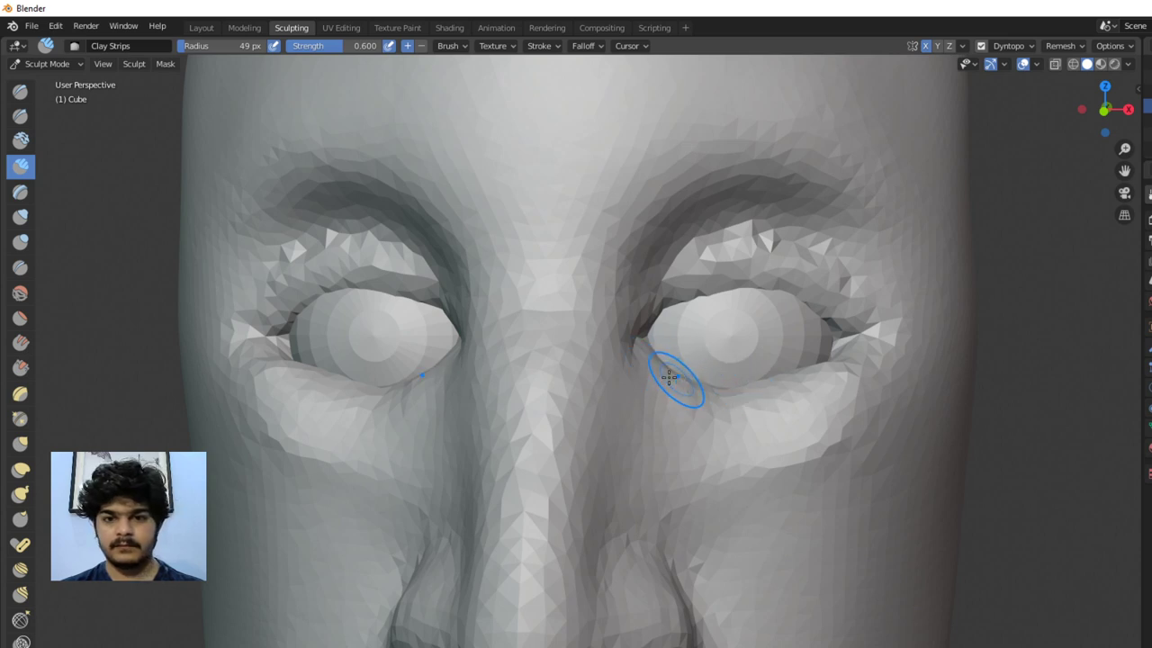
mouse_move(668, 378)
mouse_down()
mouse_move(804, 380)
mouse_move(792, 382)
mouse_move(846, 363)
mouse_move(818, 378)
mouse_move(699, 401)
mouse_up()
mouse_move(822, 390)
mouse_down()
mouse_move(763, 382)
mouse_move(799, 359)
mouse_up()
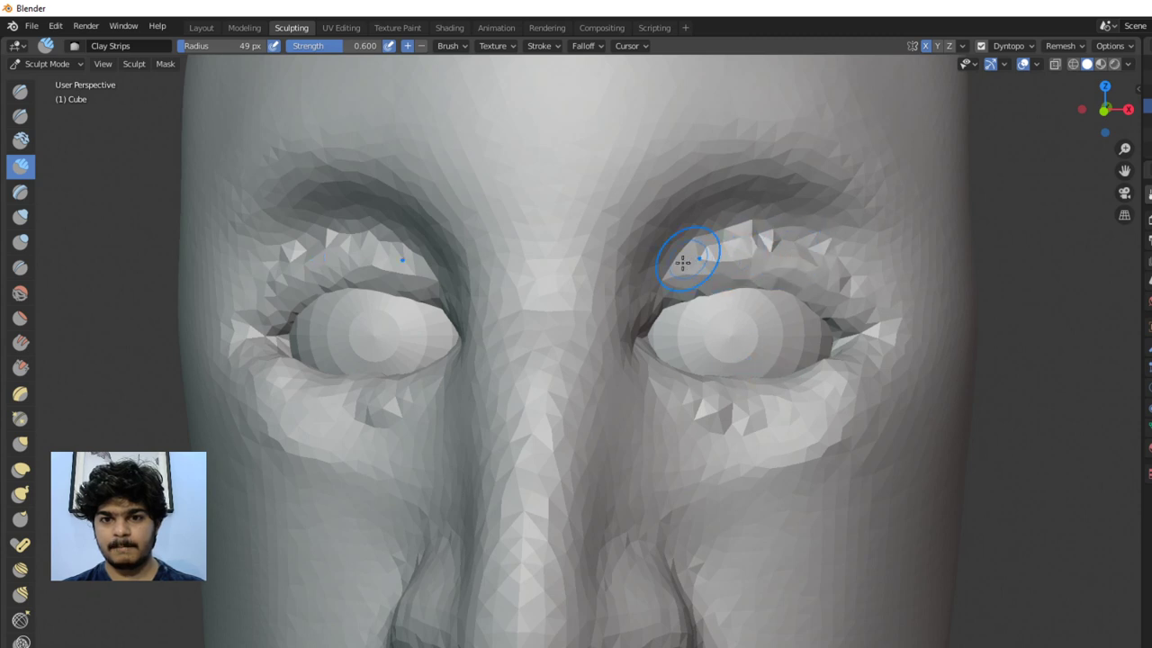
mouse_move(801, 266)
mouse_down()
mouse_move(709, 273)
mouse_move(771, 264)
mouse_move(825, 278)
mouse_move(714, 270)
mouse_move(752, 276)
mouse_move(685, 292)
mouse_move(801, 284)
mouse_move(749, 270)
mouse_move(846, 297)
mouse_move(767, 263)
mouse_move(834, 291)
mouse_move(689, 303)
mouse_up()
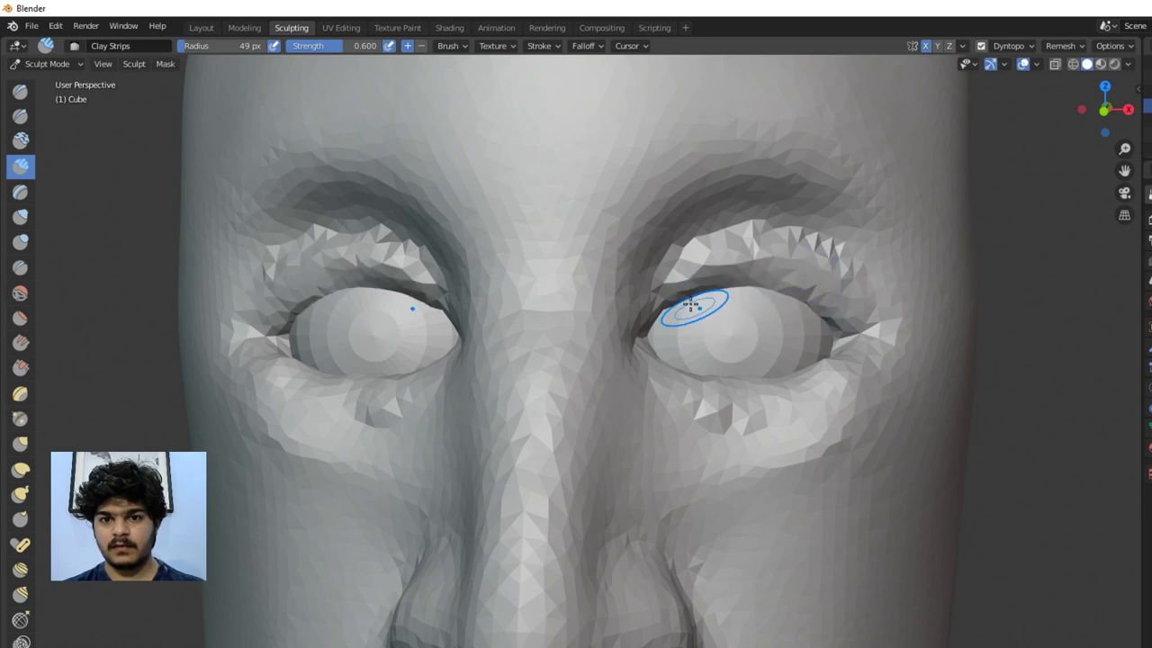
Reshape the upper eyelid, smooth the jagged area under the eye and shape its outer corner
scroll(760, 319, down, 2)
scroll(761, 319, down, 3)
scroll(712, 342, down, 2)
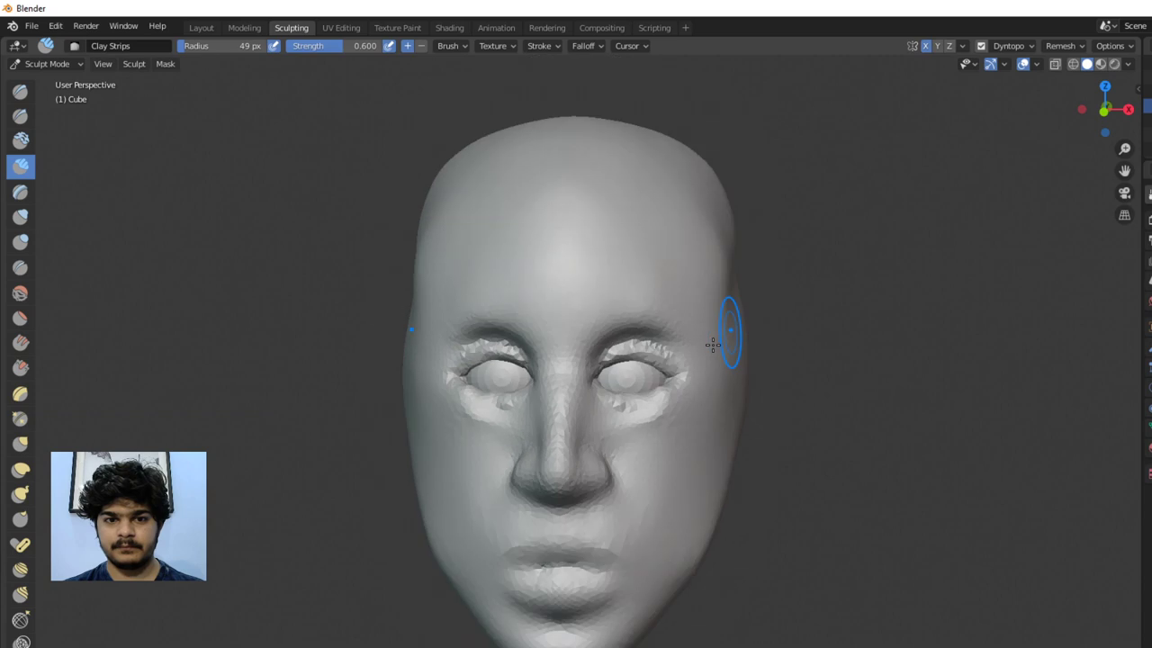
scroll(702, 353, up, 4)
shift+middle_drag(693, 342, 738, 352)
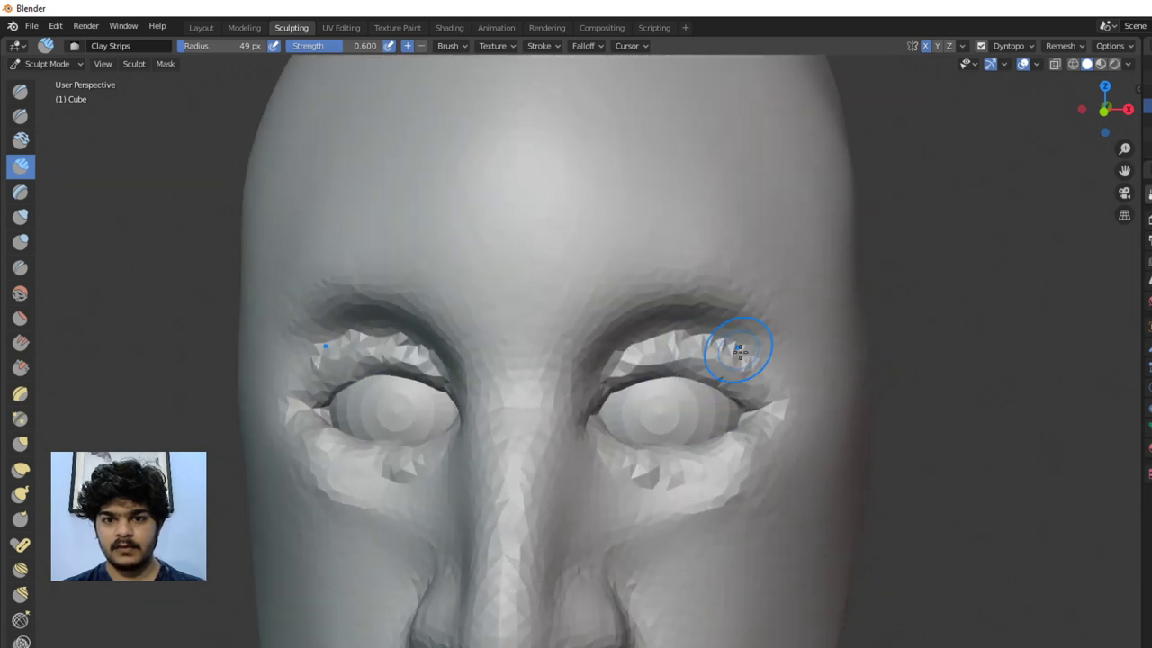
mouse_move(722, 349)
mouse_down()
mouse_move(656, 339)
mouse_move(629, 354)
mouse_up()
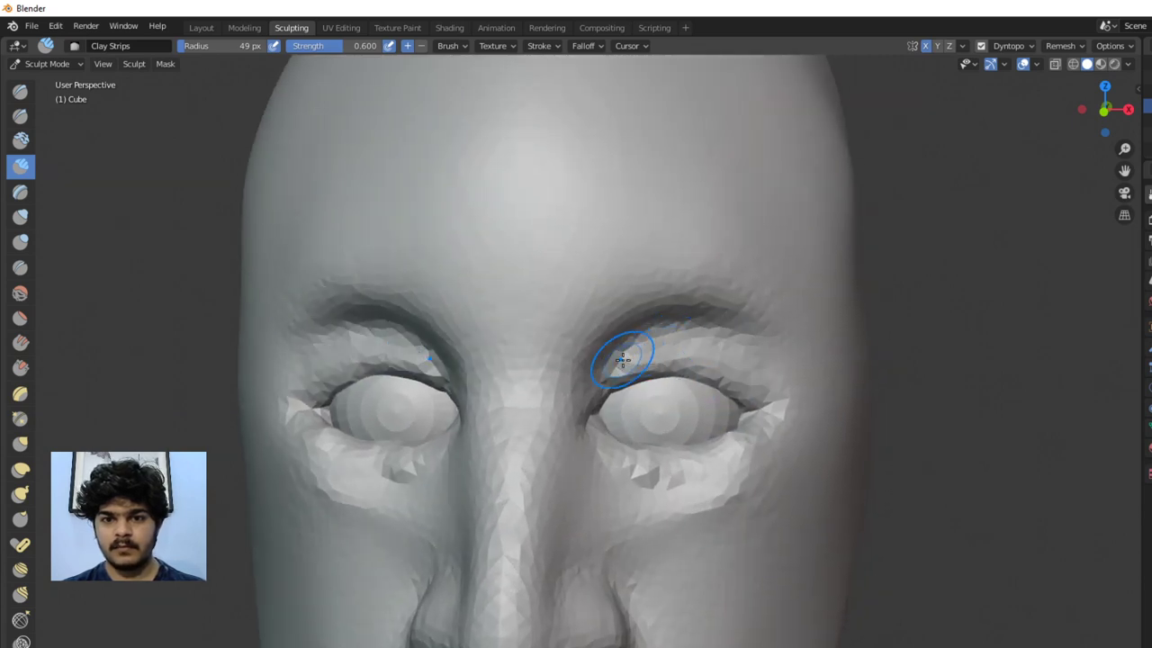
mouse_move(637, 468)
mouse_down()
mouse_move(692, 483)
mouse_move(793, 433)
mouse_move(725, 516)
mouse_up()
drag(748, 479, 800, 430)
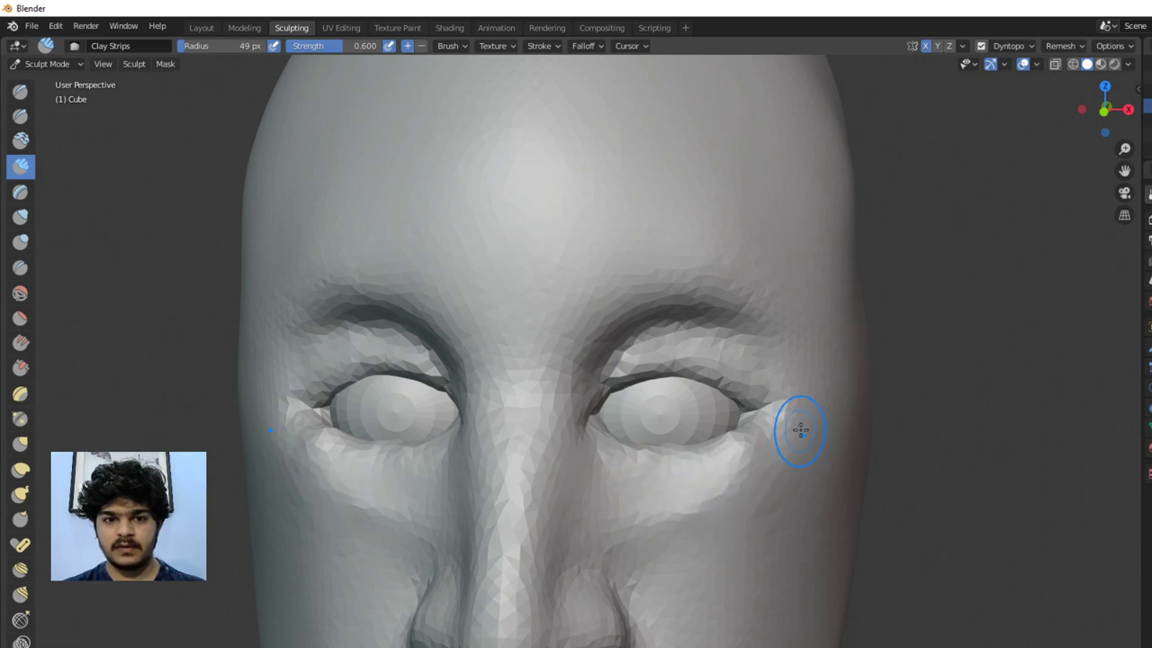
Thicken the lower eyelids and refine the upper lids toward the outer eye corners
mouse_move(784, 426)
middle_down()
mouse_move(783, 411)
mouse_move(771, 417)
middle_up()
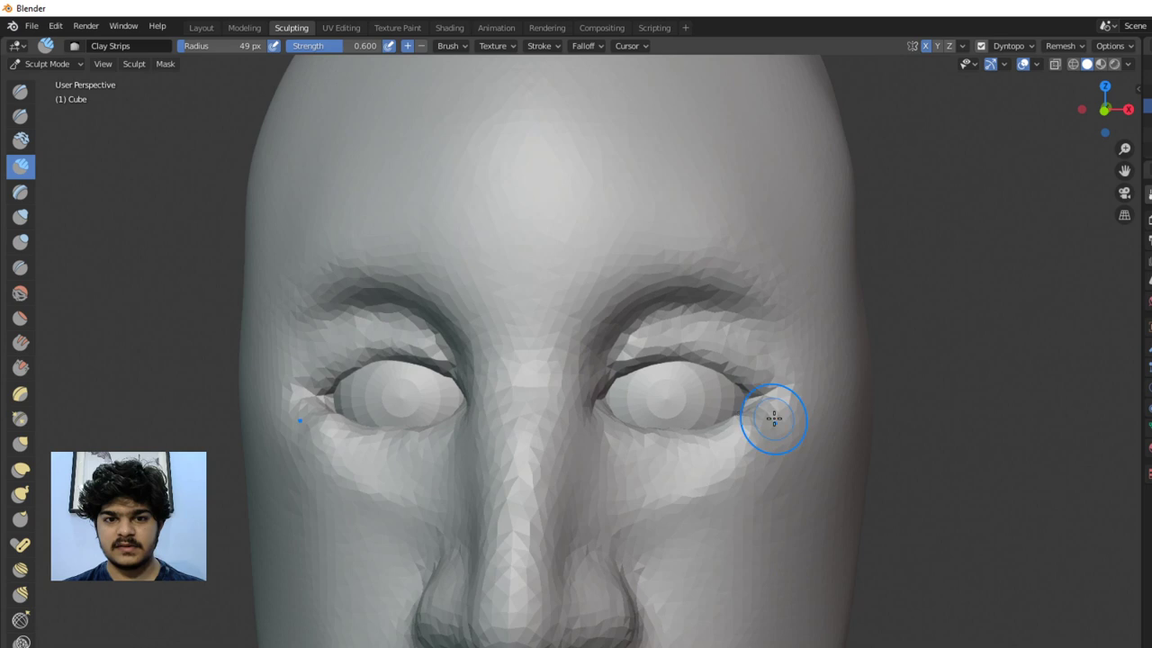
mouse_move(645, 423)
mouse_down()
mouse_move(733, 414)
mouse_move(724, 428)
mouse_move(639, 419)
mouse_up()
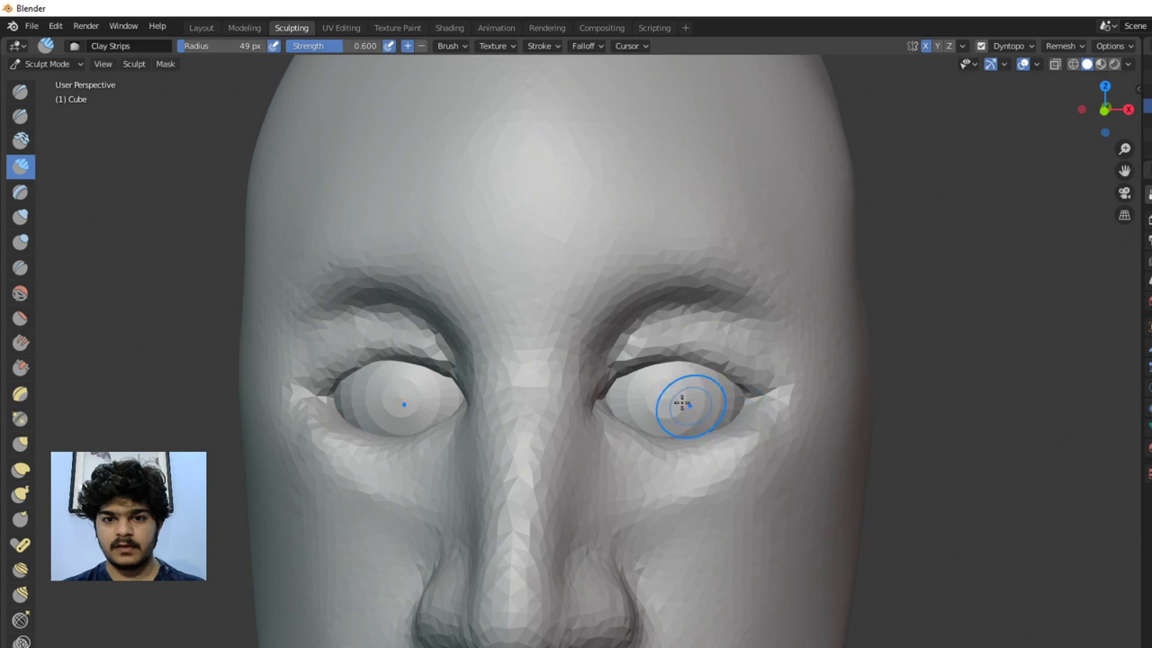
drag(663, 372, 726, 383)
scroll(728, 393, down, 4)
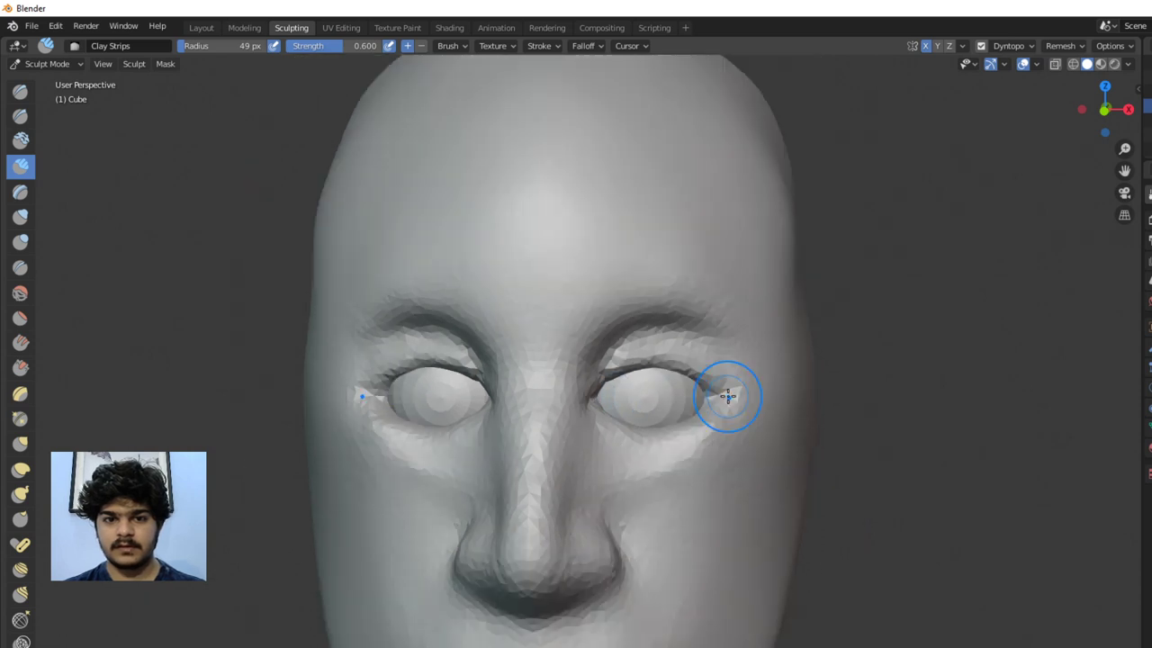
middle_drag(735, 391, 710, 401)
scroll(710, 402, up, 4)
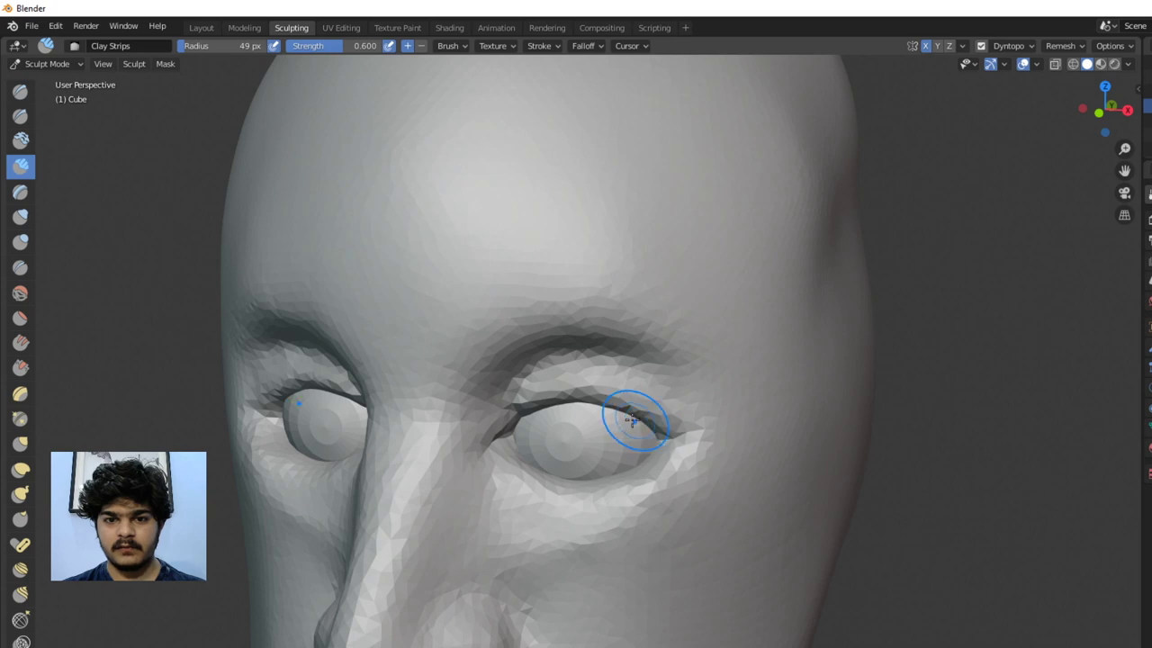
drag(622, 415, 637, 422)
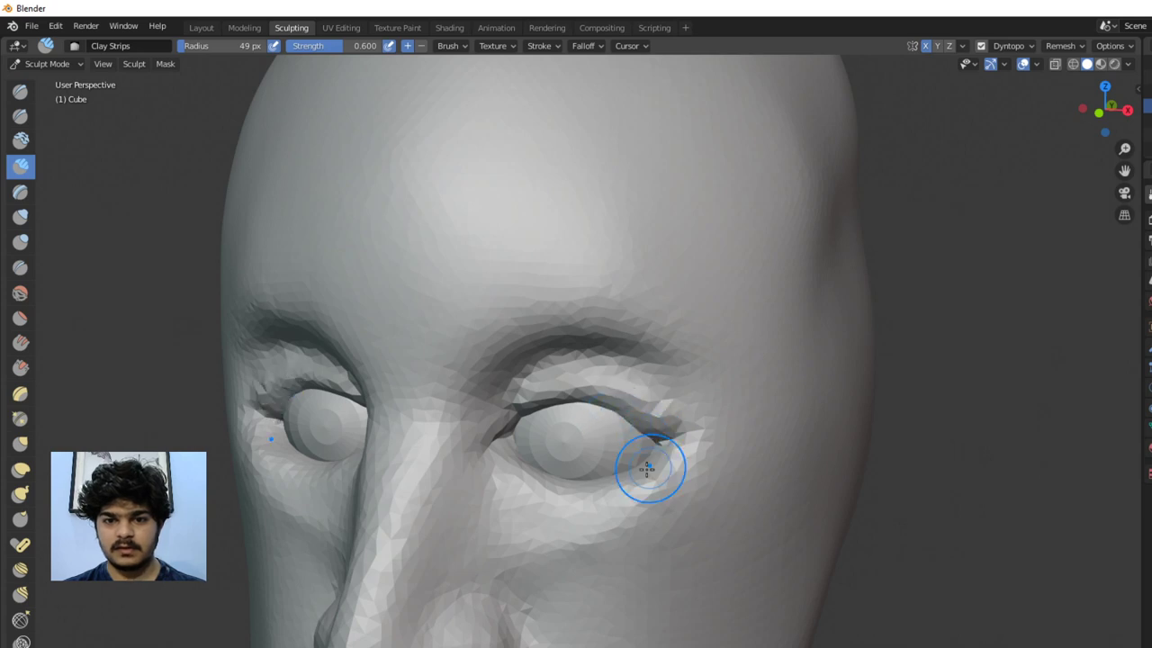
middle_drag(656, 432, 674, 419)
scroll(674, 419, down, 2)
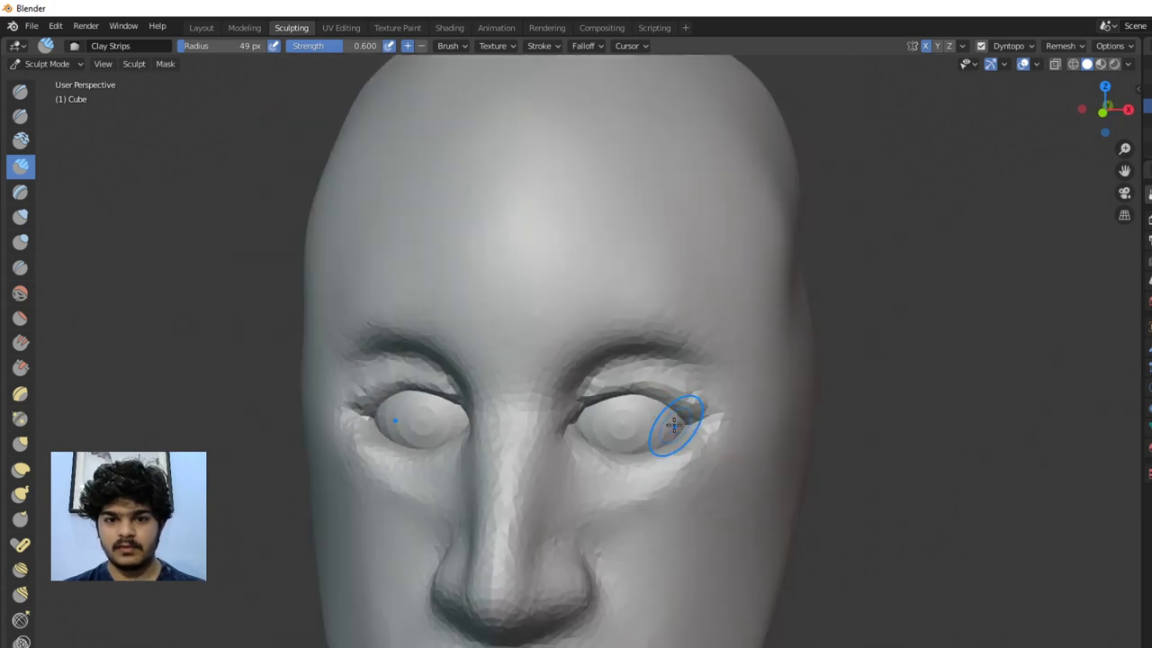
scroll(635, 423, up, 4)
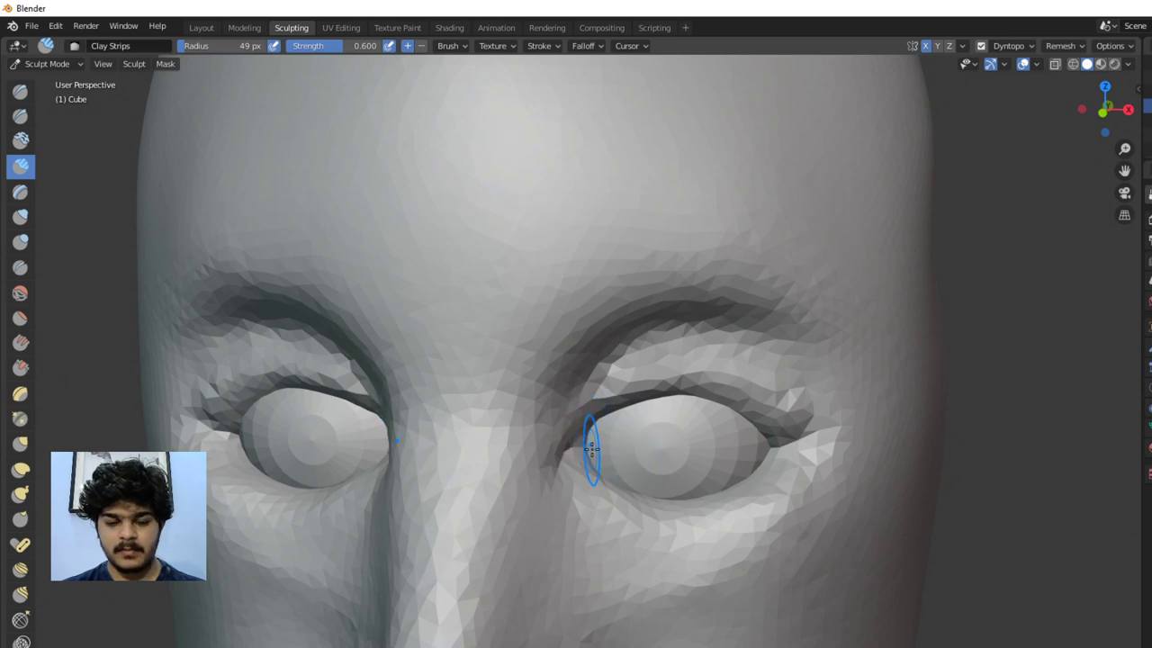
key(shift+c)
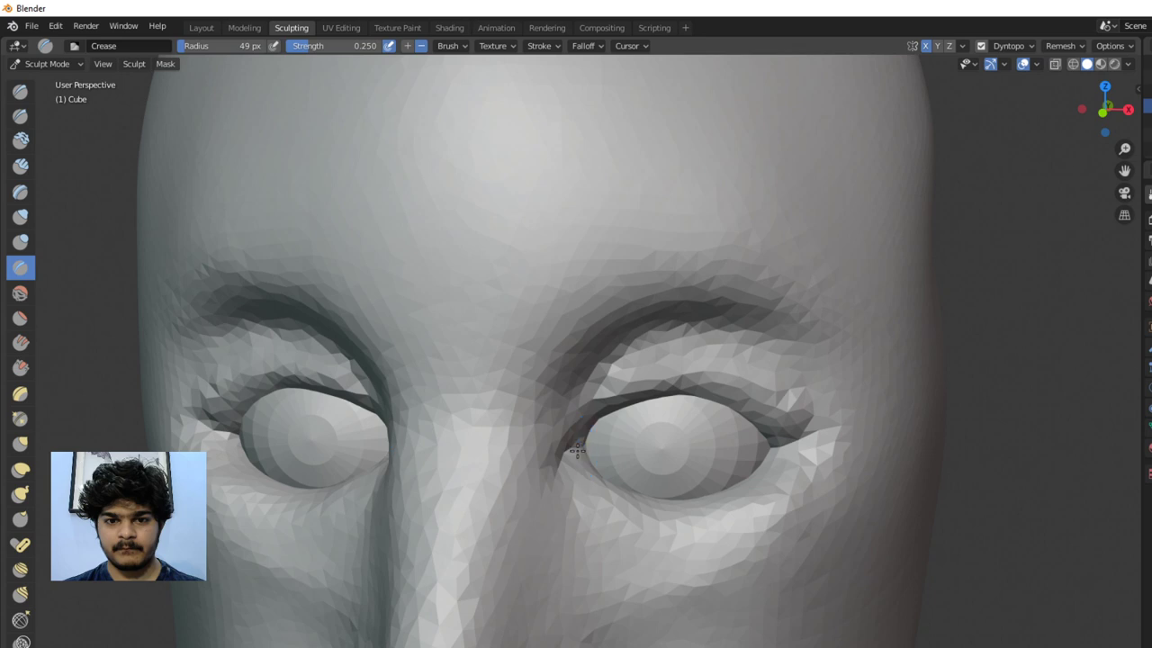
scroll(577, 452, up, 4)
Deepen the folds at the inner eye corners with the Crease brush
drag(583, 502, 571, 515)
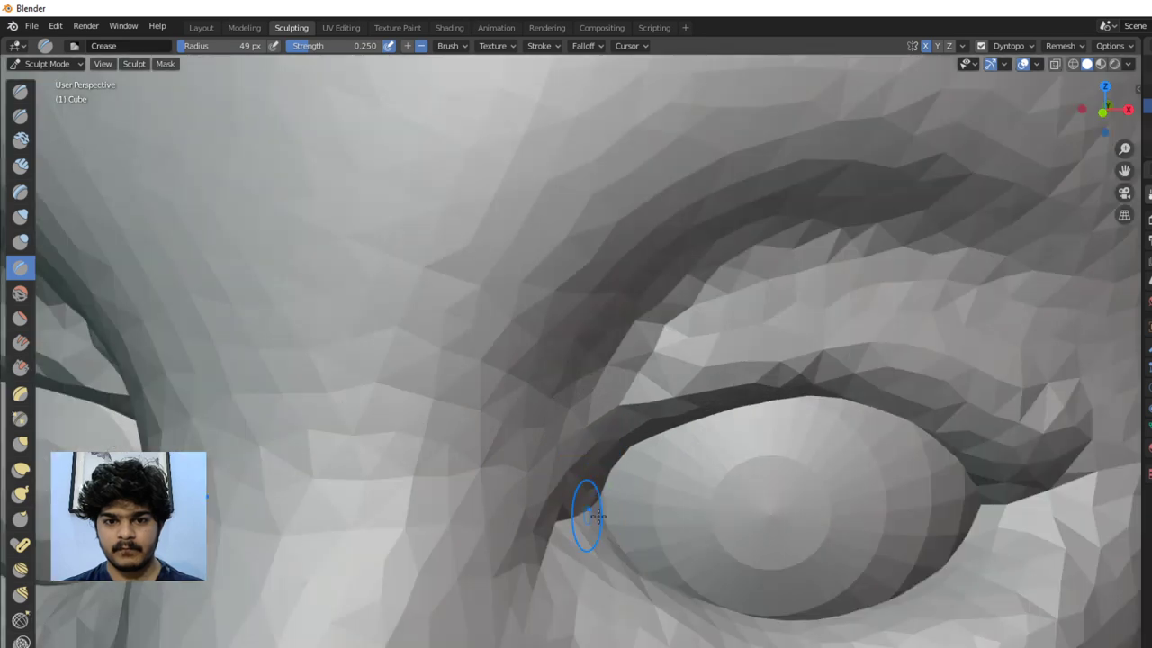
scroll(606, 494, down, 10)
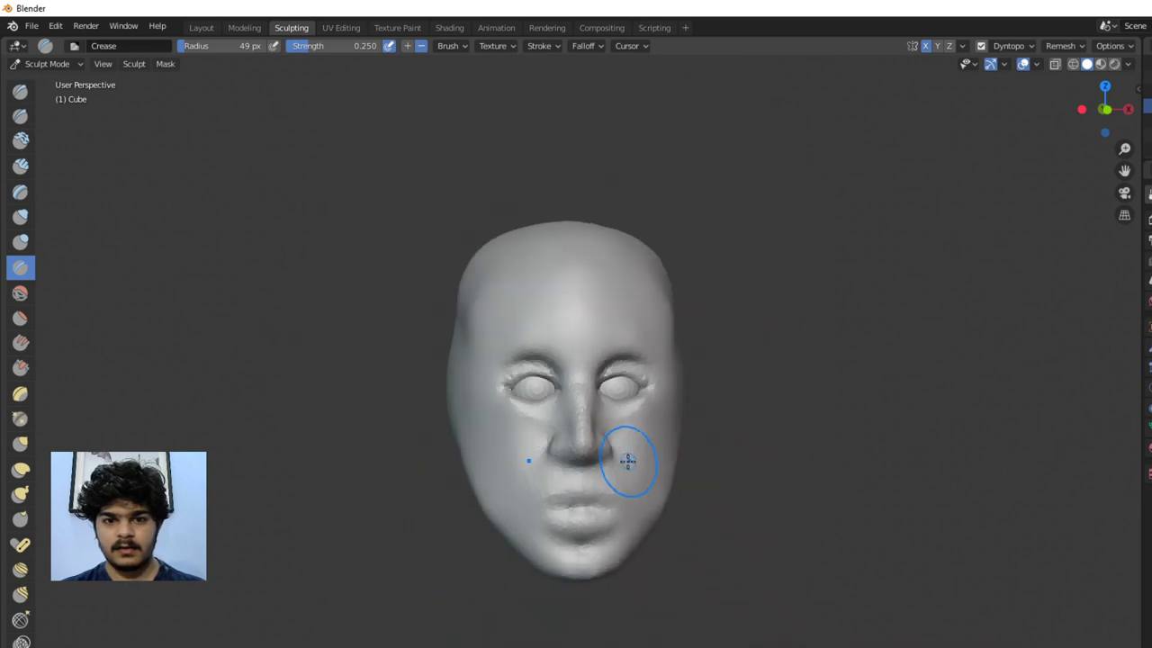
middle_drag(628, 461, 601, 474)
scroll(601, 474, up, 5)
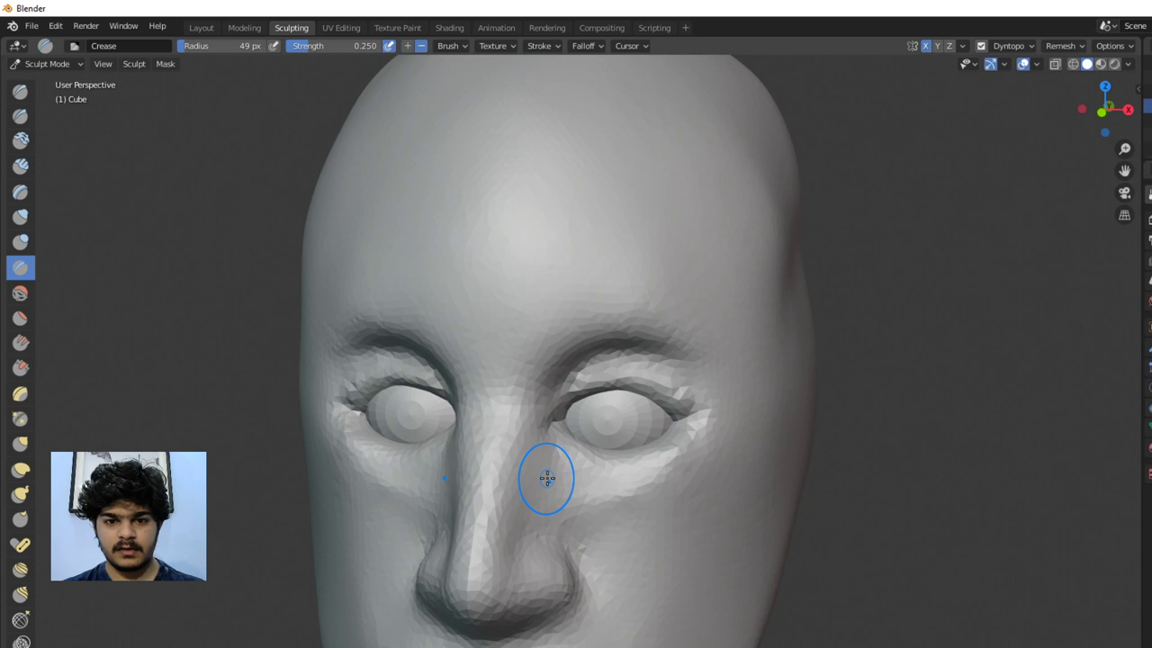
scroll(547, 477, up, 2)
middle_drag(547, 477, 514, 480)
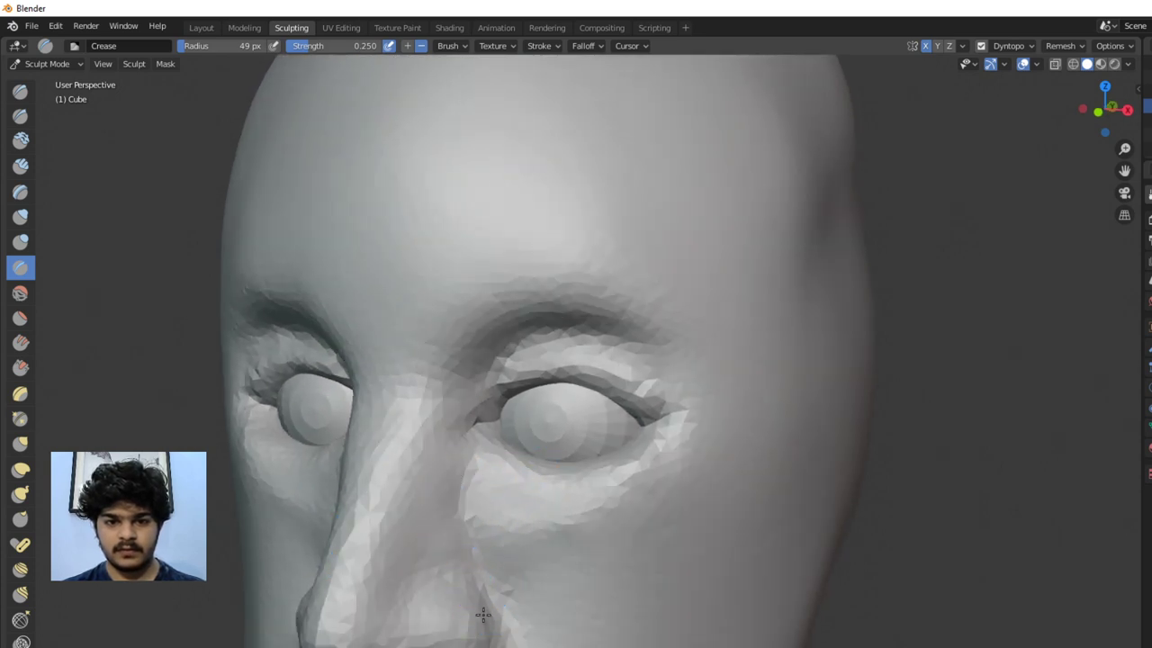
From below the nose, carve two nostril openings with the Draw brush at 0.500 strength
middle_drag(506, 610, 504, 569)
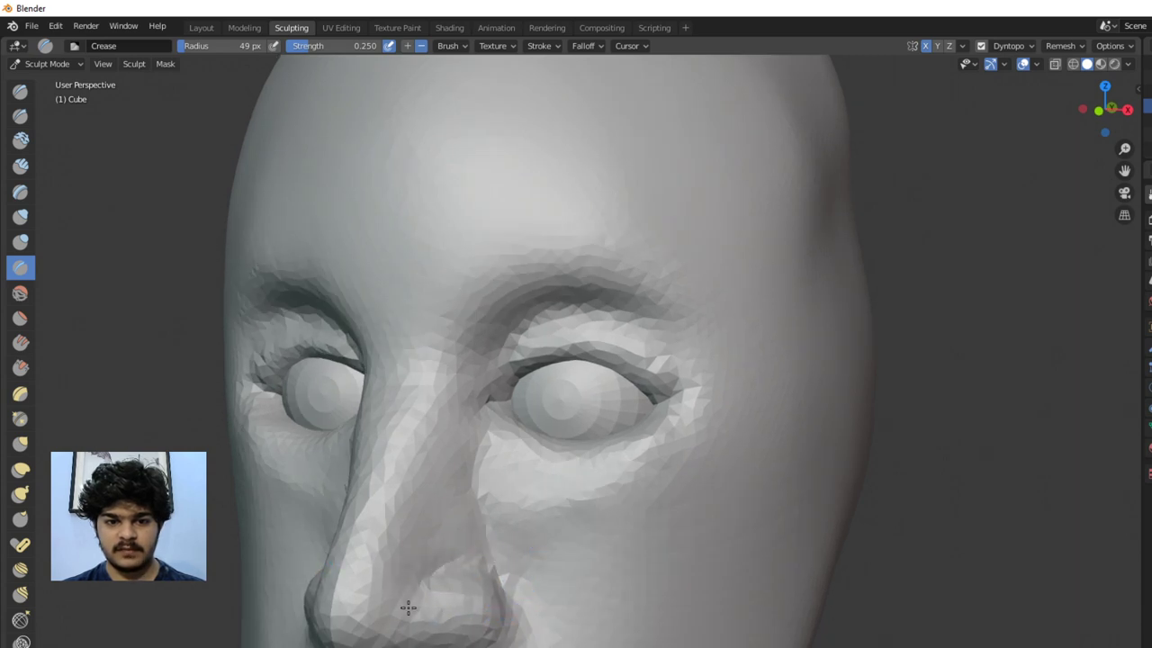
middle_drag(495, 575, 509, 569)
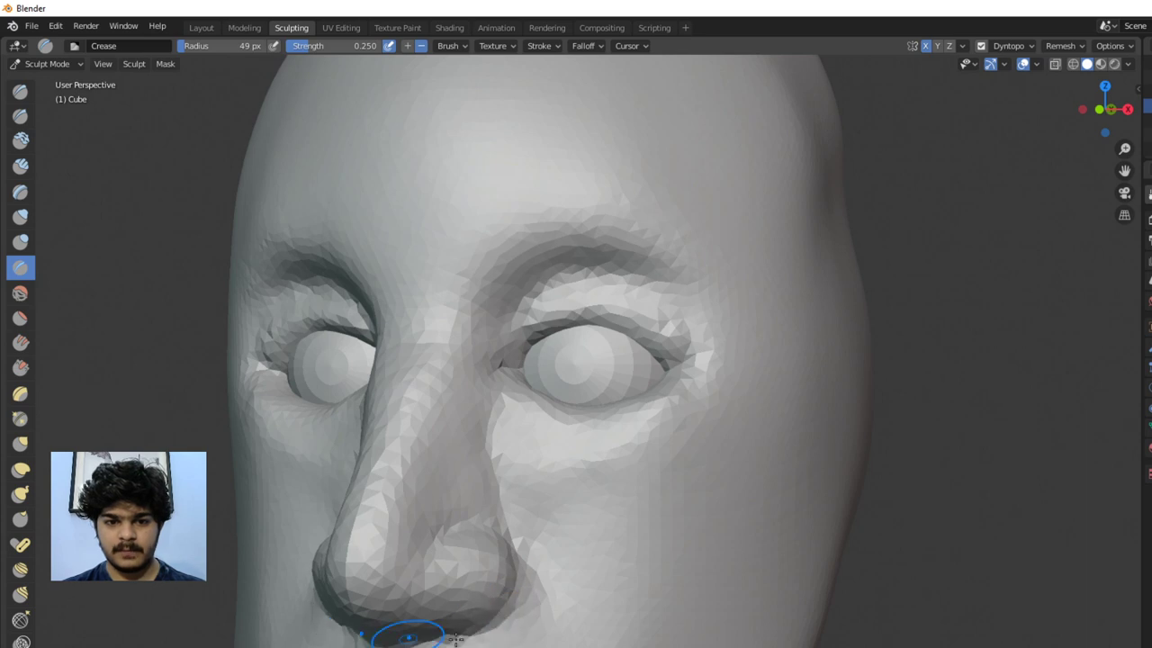
mouse_move(423, 630)
middle_down()
mouse_move(476, 624)
mouse_move(551, 552)
middle_up()
middle_drag(605, 488, 612, 481)
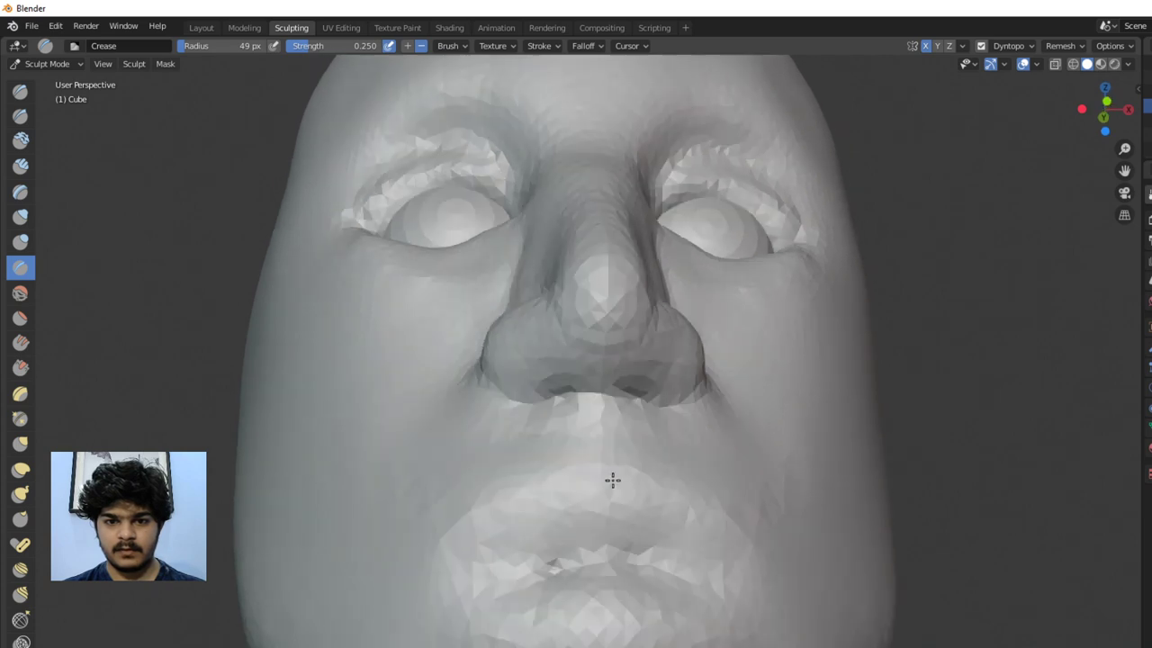
scroll(612, 476, up, 2)
scroll(620, 412, up, 3)
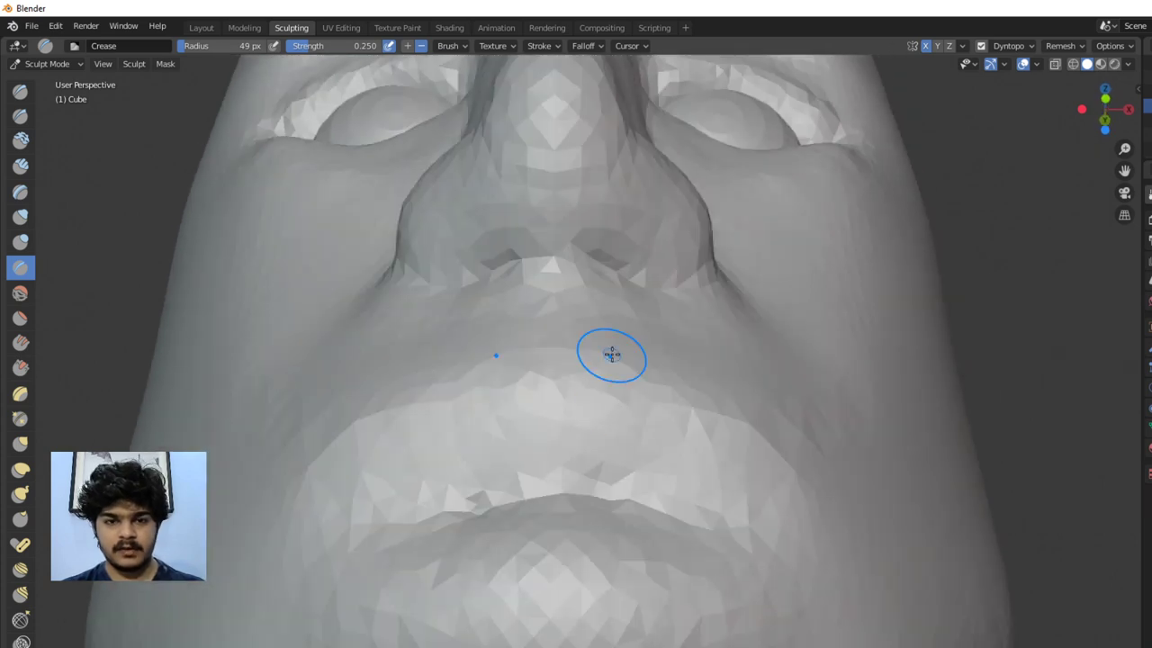
mouse_move(612, 355)
middle_down()
mouse_move(612, 470)
mouse_move(552, 453)
mouse_move(532, 288)
middle_up()
key(x)
mouse_move(528, 253)
ctrl+mouse_down()
mouse_move(513, 219)
mouse_move(486, 243)
mouse_move(522, 246)
mouse_move(521, 202)
mouse_move(513, 255)
mouse_move(509, 205)
mouse_move(502, 263)
mouse_move(476, 267)
mouse_move(504, 238)
ctrl+mouse_up()
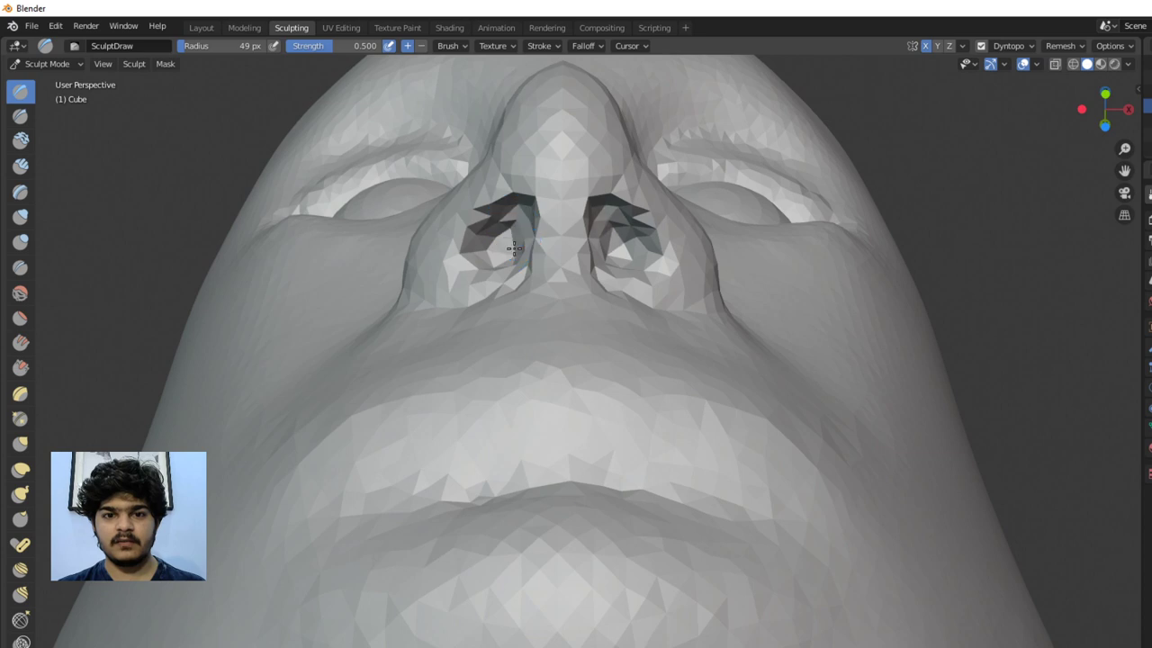
Pull and nudge the nostril edges into shape with a 183 px Grab brush
middle_drag(526, 241, 526, 235)
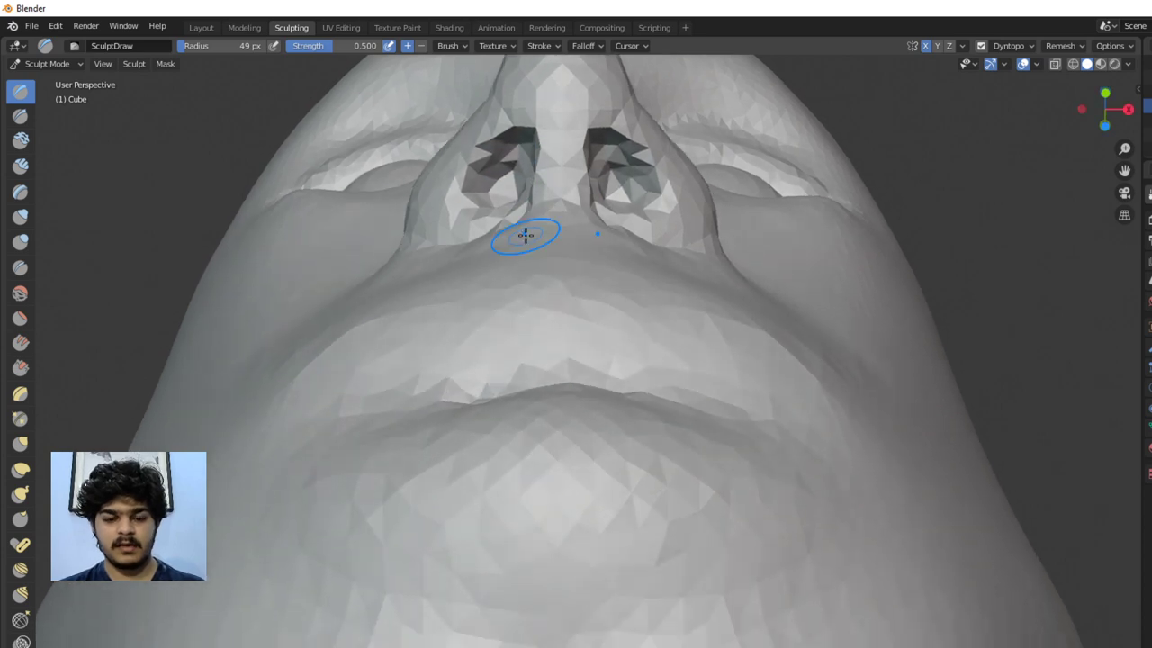
key(g)
key(f)
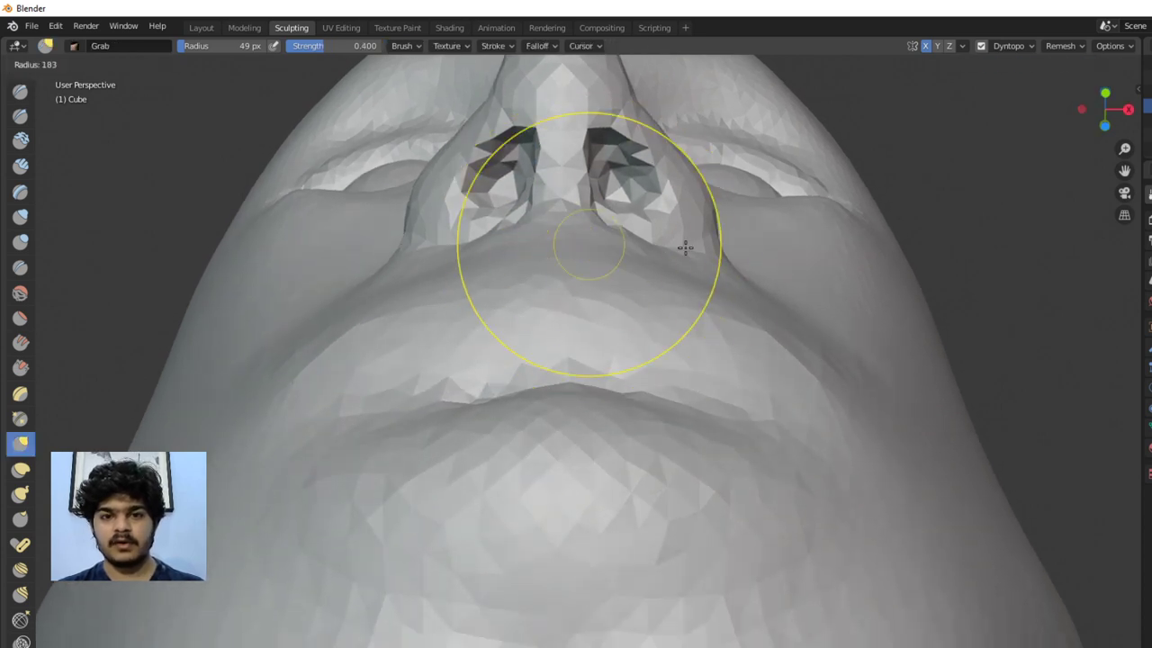
click(687, 246)
drag(730, 268, 730, 287)
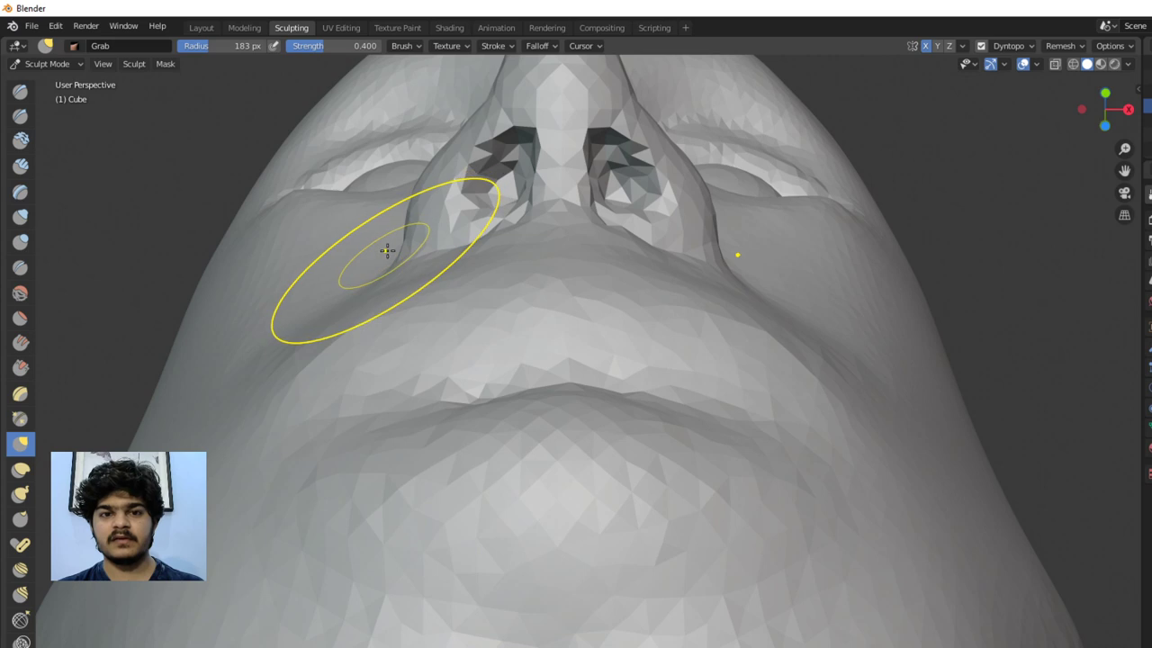
drag(661, 247, 666, 237)
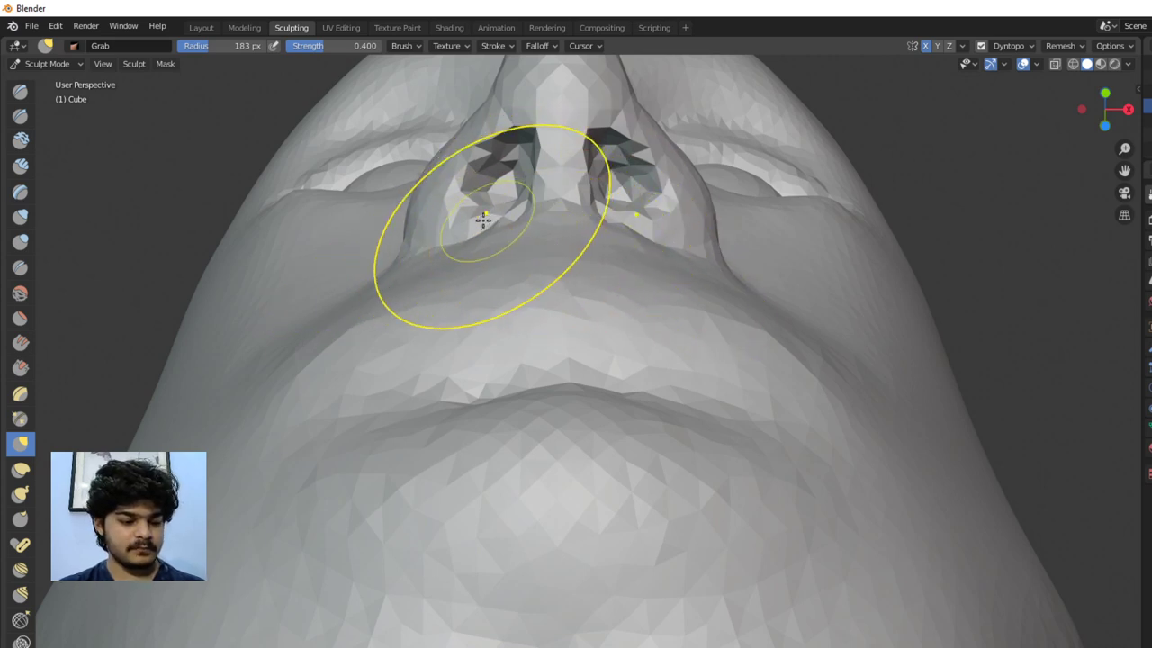
Deepen the nostril holes with the Draw brush shrunk to 36 px
key(x)
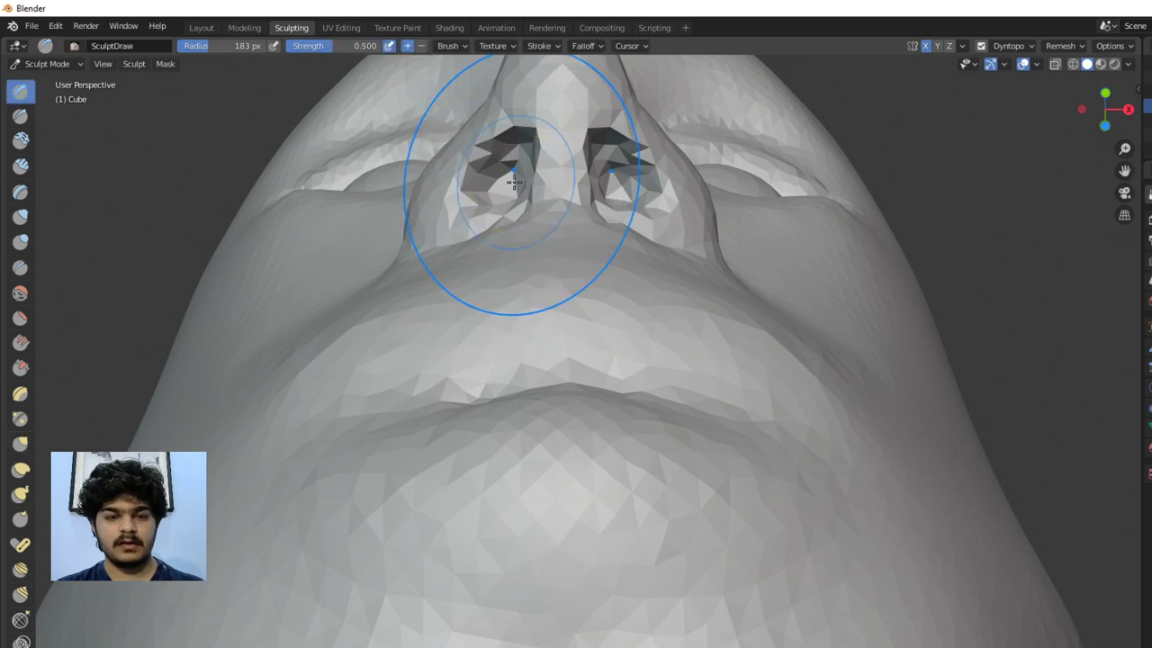
key(f)
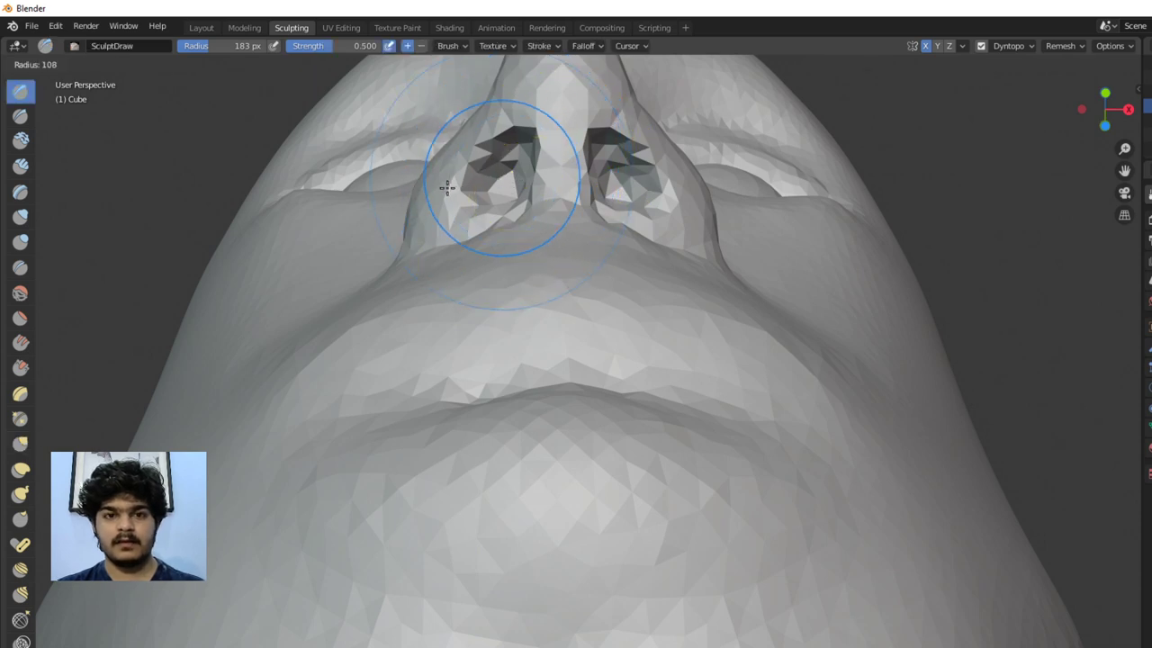
click(447, 187)
key(f)
click(486, 180)
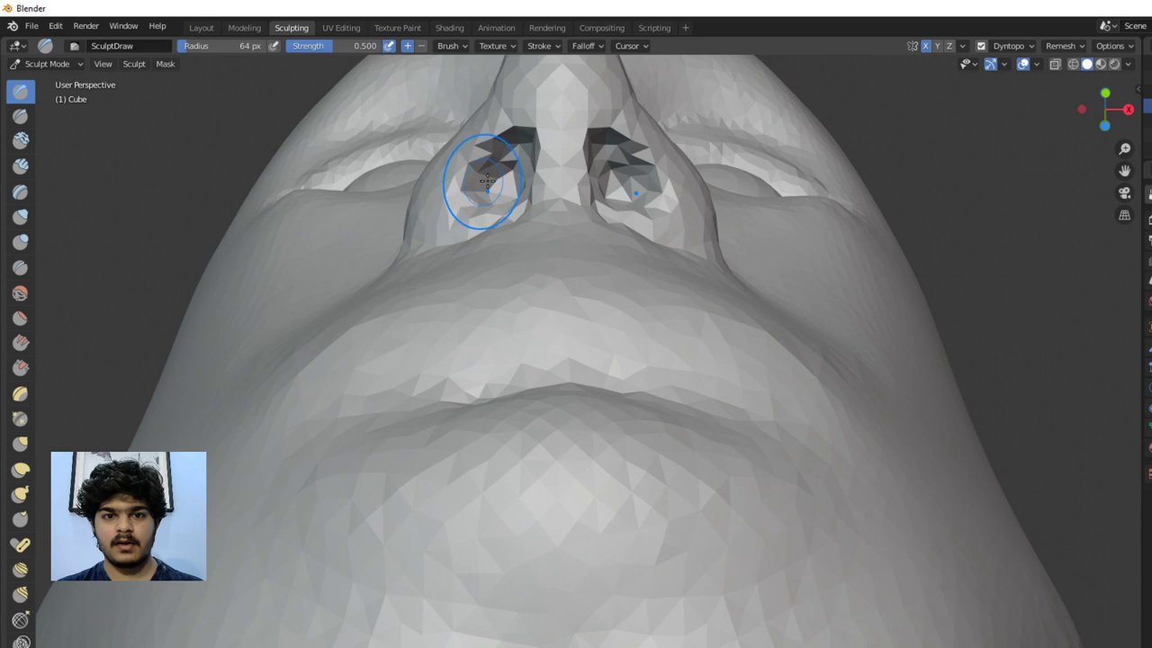
key(f)
click(499, 171)
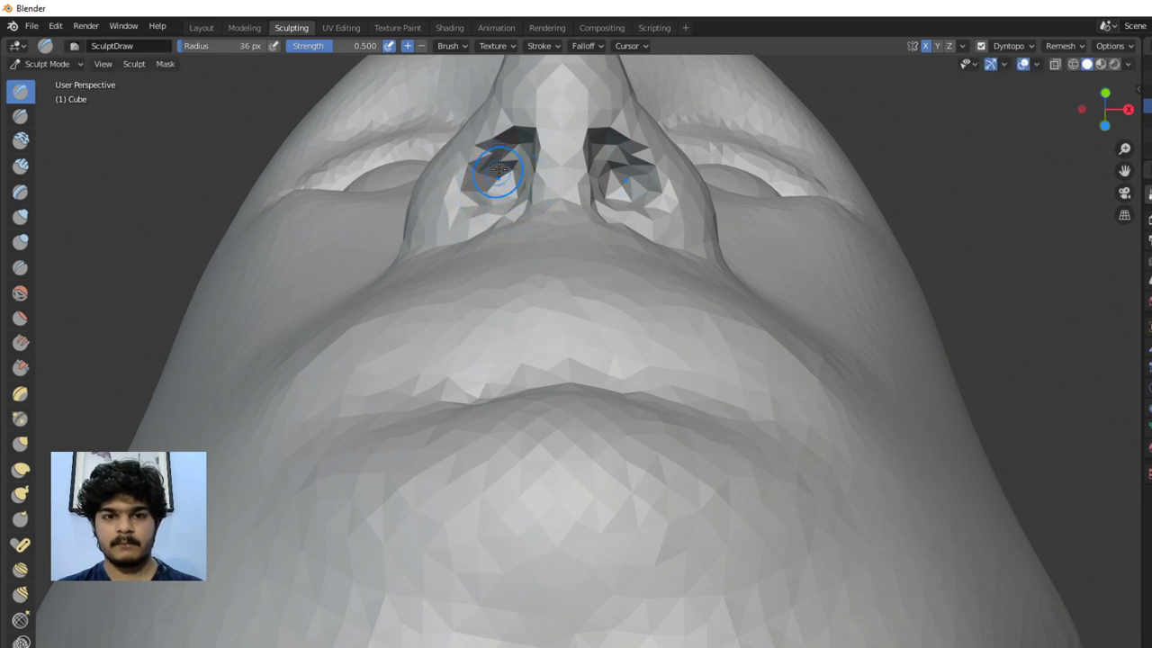
mouse_move(510, 160)
mouse_down()
mouse_move(523, 124)
mouse_move(533, 192)
mouse_move(532, 154)
mouse_move(524, 182)
mouse_move(472, 200)
mouse_up()
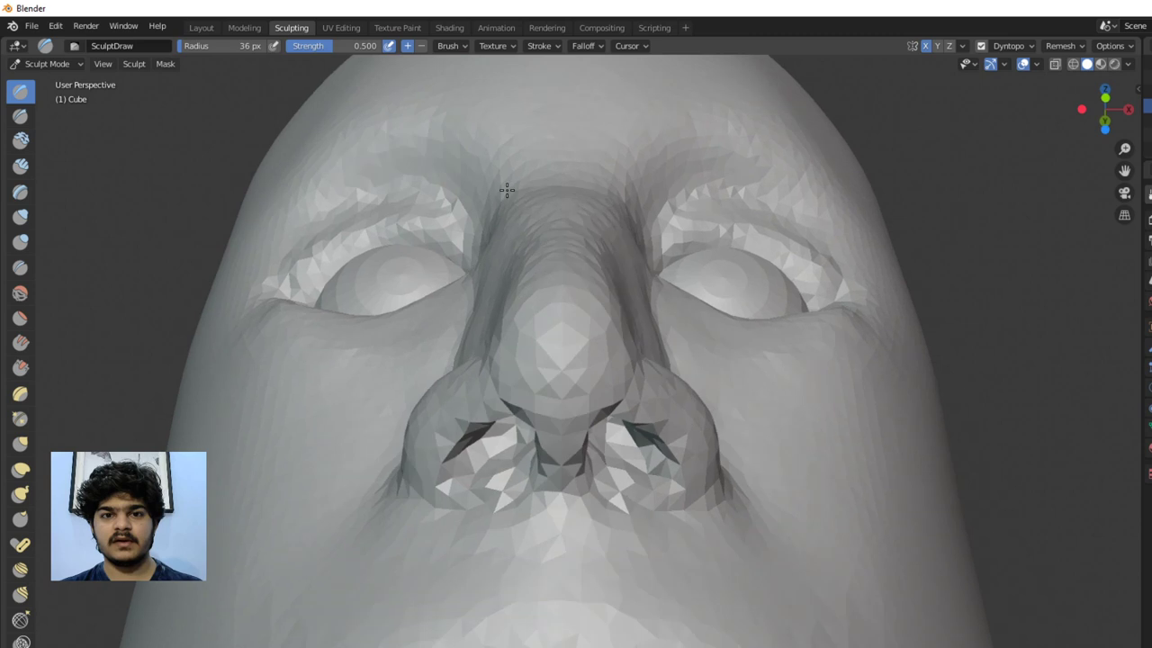
scroll(514, 239, down, 5)
middle_drag(549, 287, 556, 332)
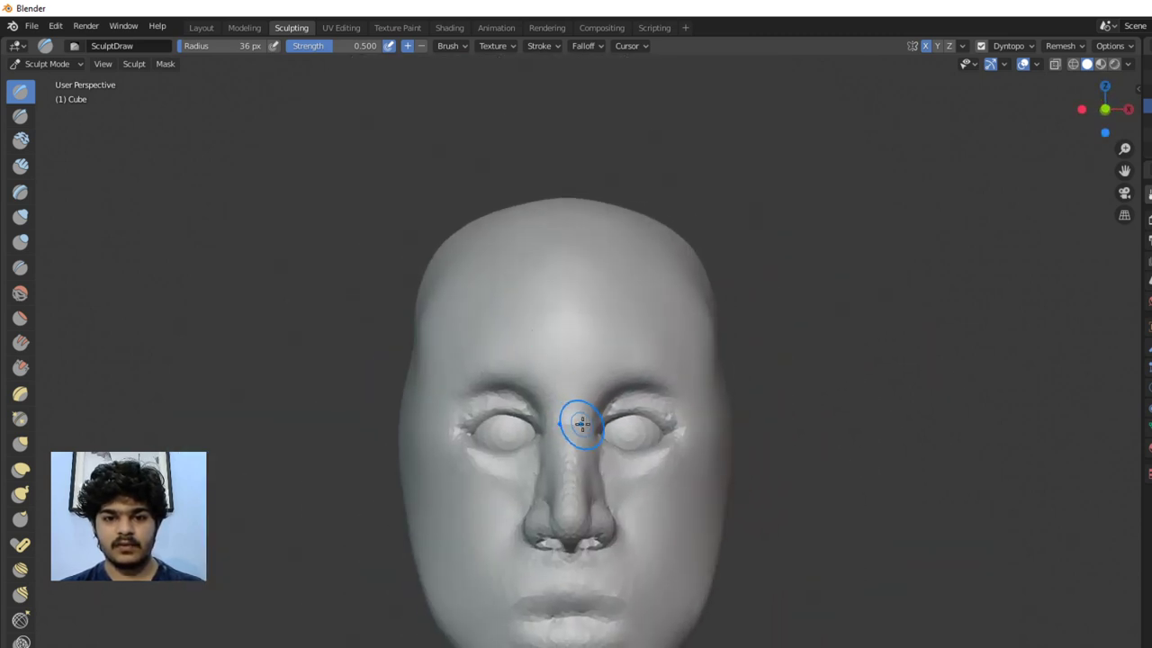
Crease along the lip line with a 75 px Crease brush at 0.250 strength
mouse_move(581, 424)
middle_down()
mouse_move(571, 296)
mouse_move(591, 444)
mouse_move(593, 416)
middle_up()
scroll(591, 445, up, 3)
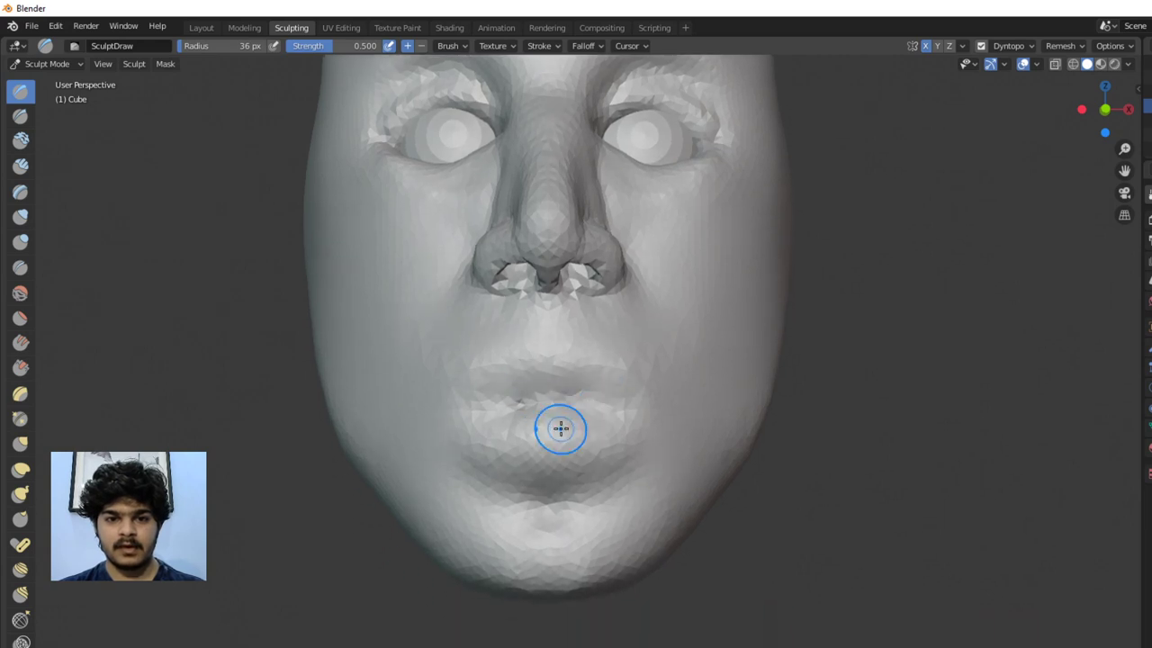
scroll(540, 421, up, 4)
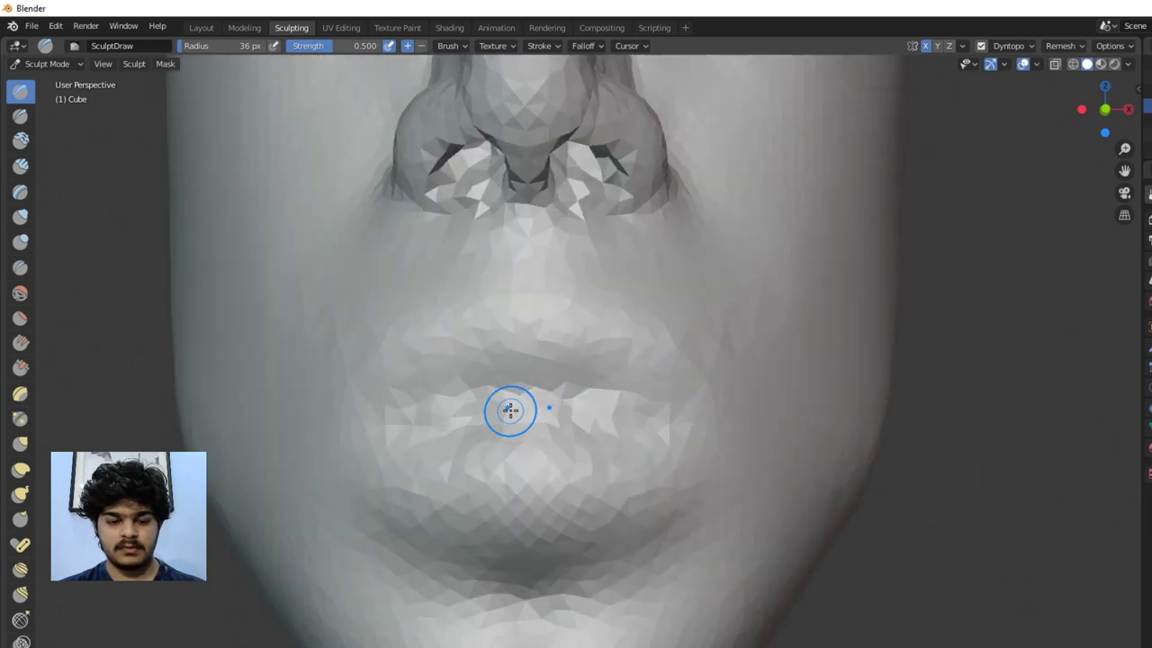
key(shift+c)
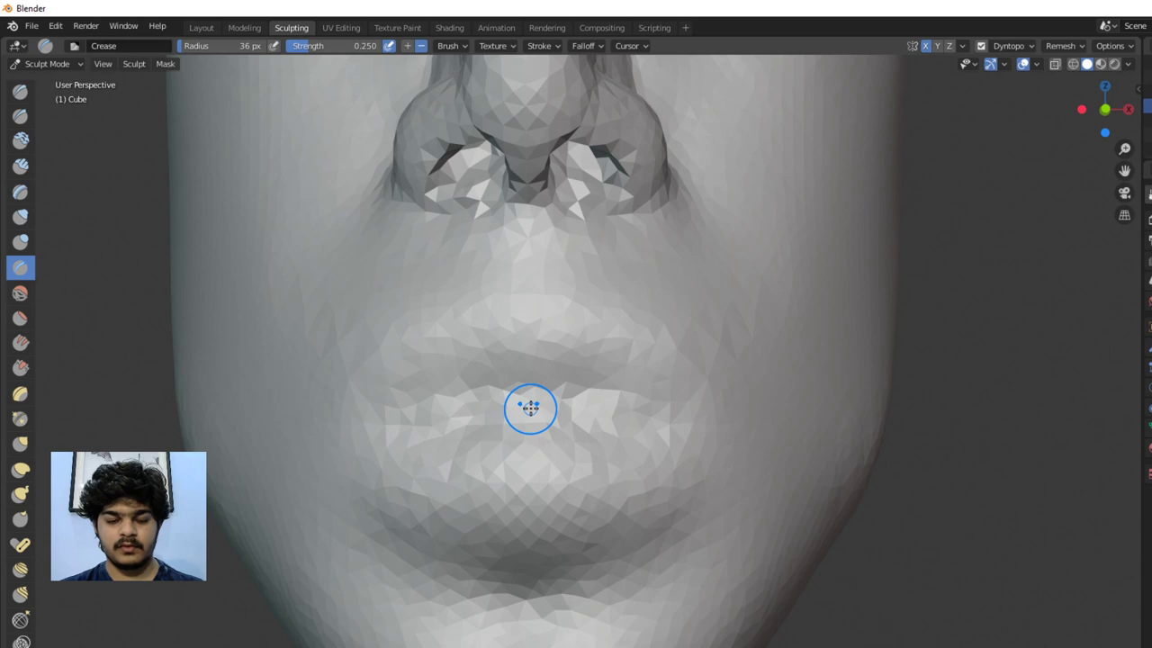
key(f)
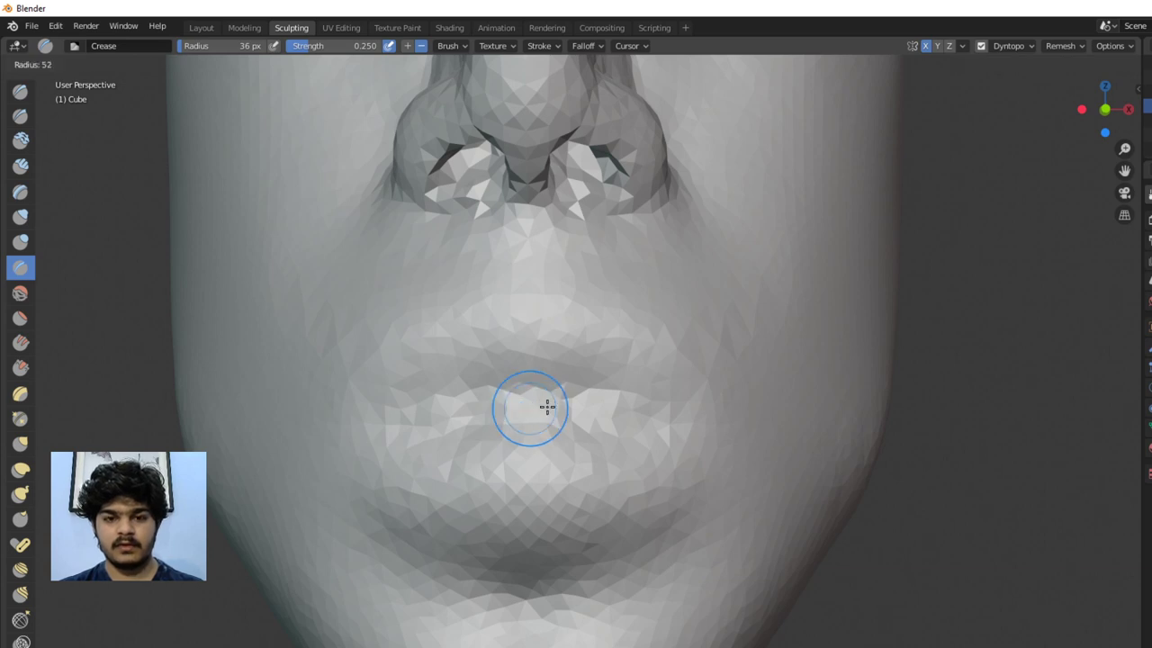
click(558, 404)
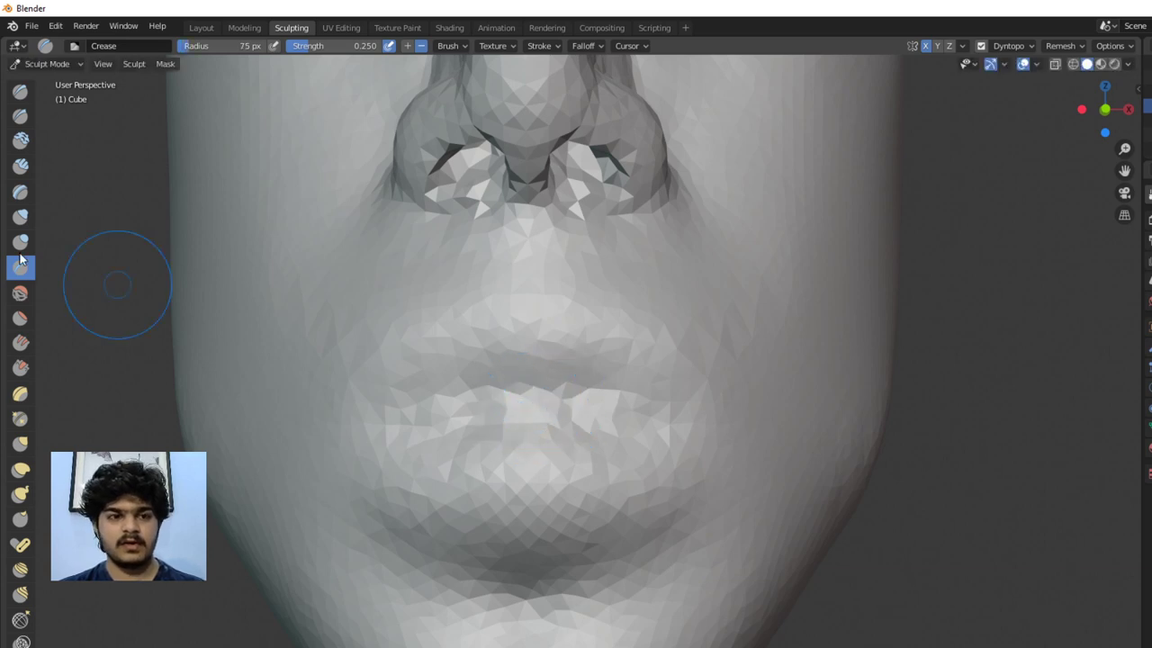
mouse_move(465, 421)
mouse_down()
mouse_move(523, 415)
mouse_move(420, 415)
mouse_move(509, 418)
mouse_move(402, 433)
mouse_move(541, 413)
mouse_move(403, 424)
mouse_move(483, 417)
mouse_move(380, 440)
mouse_move(627, 407)
mouse_up()
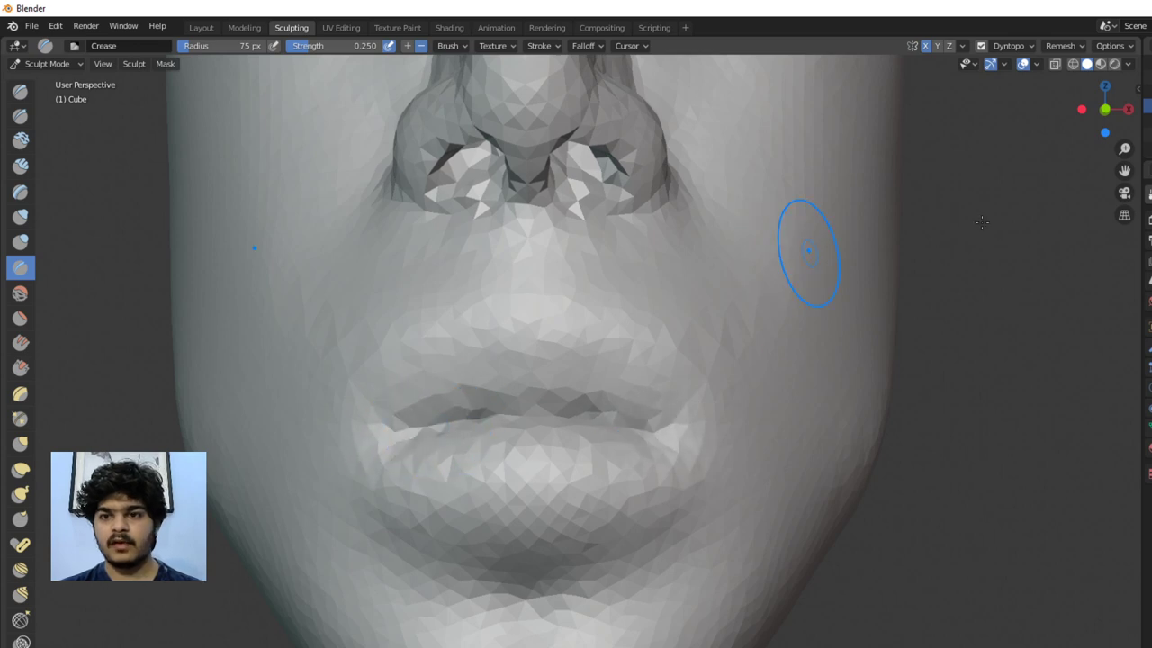
Switch viewport lighting to MatCap and apply the red matcap sphere
click(1128, 64)
click(1115, 132)
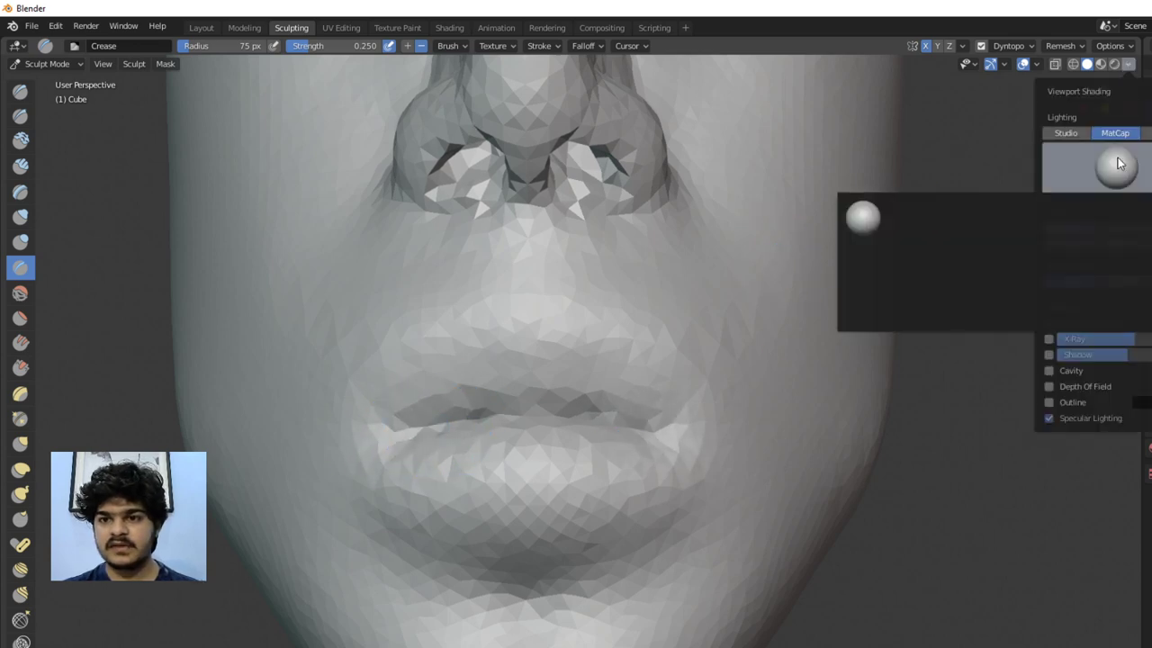
click(1116, 167)
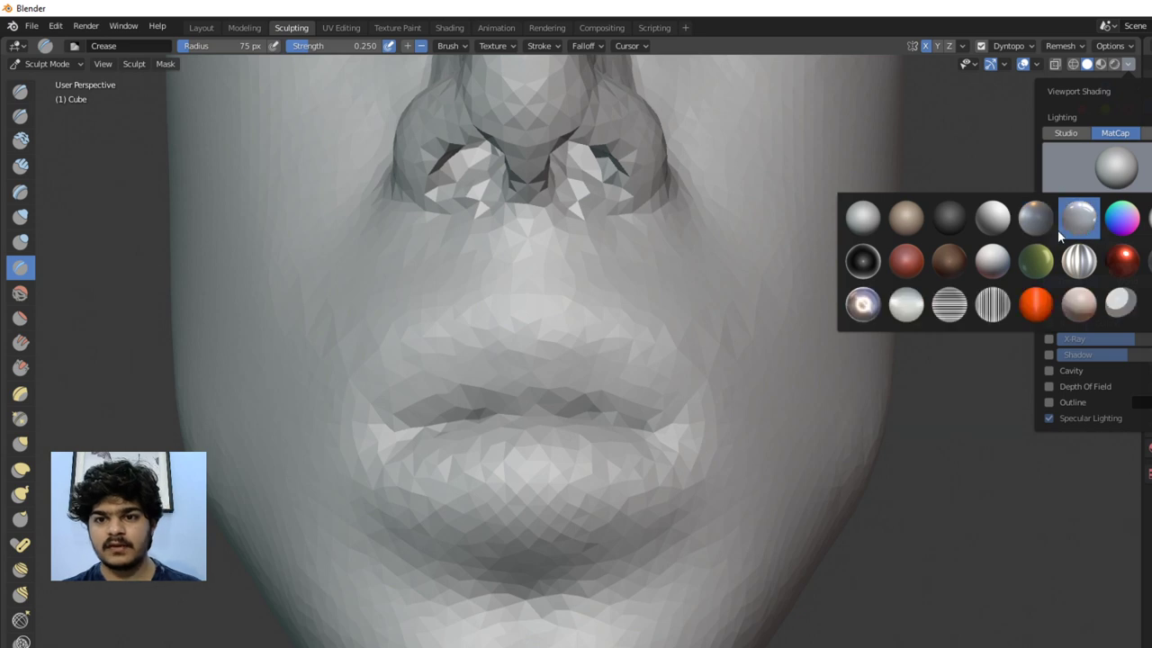
click(906, 260)
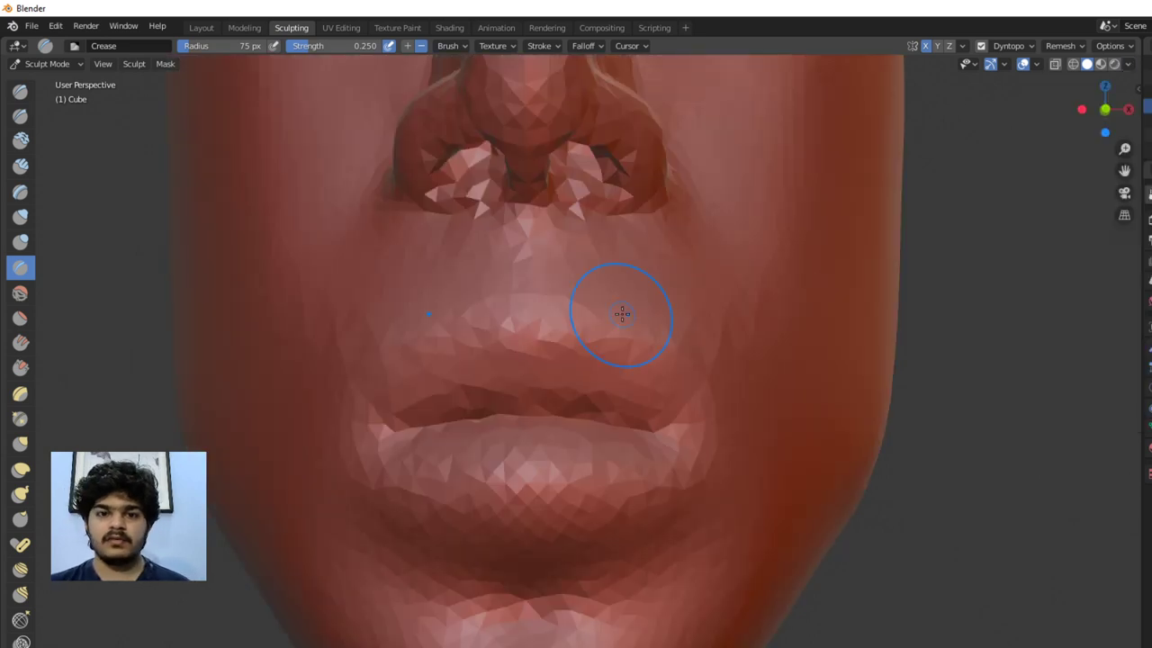
Replace the red matcap with the smooth white matcap
click(1127, 65)
click(1096, 165)
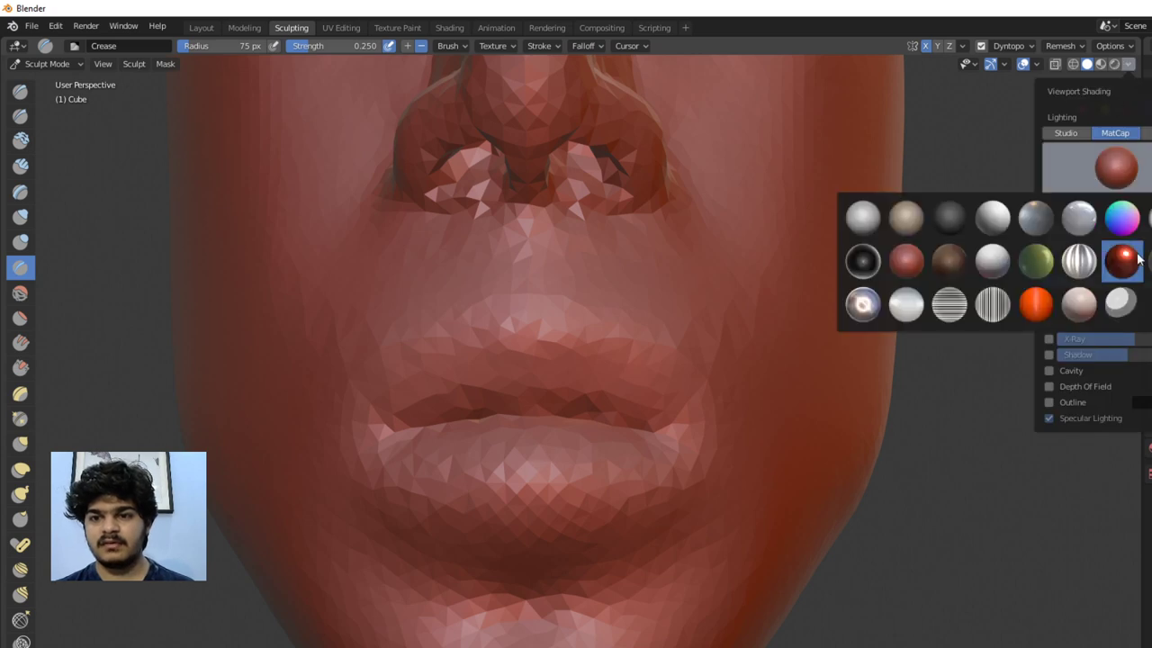
click(986, 268)
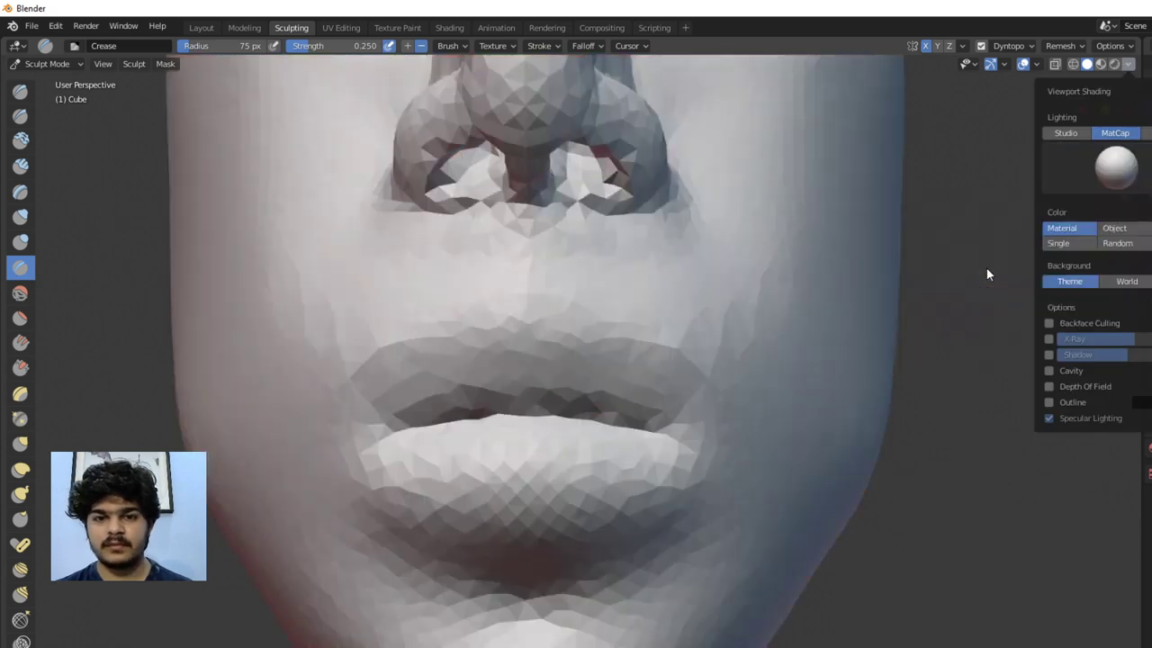
scroll(563, 275, down, 4)
With the Grab brush, pull the right side of the nose and shift the bridge slightly left
middle_drag(620, 277, 599, 298)
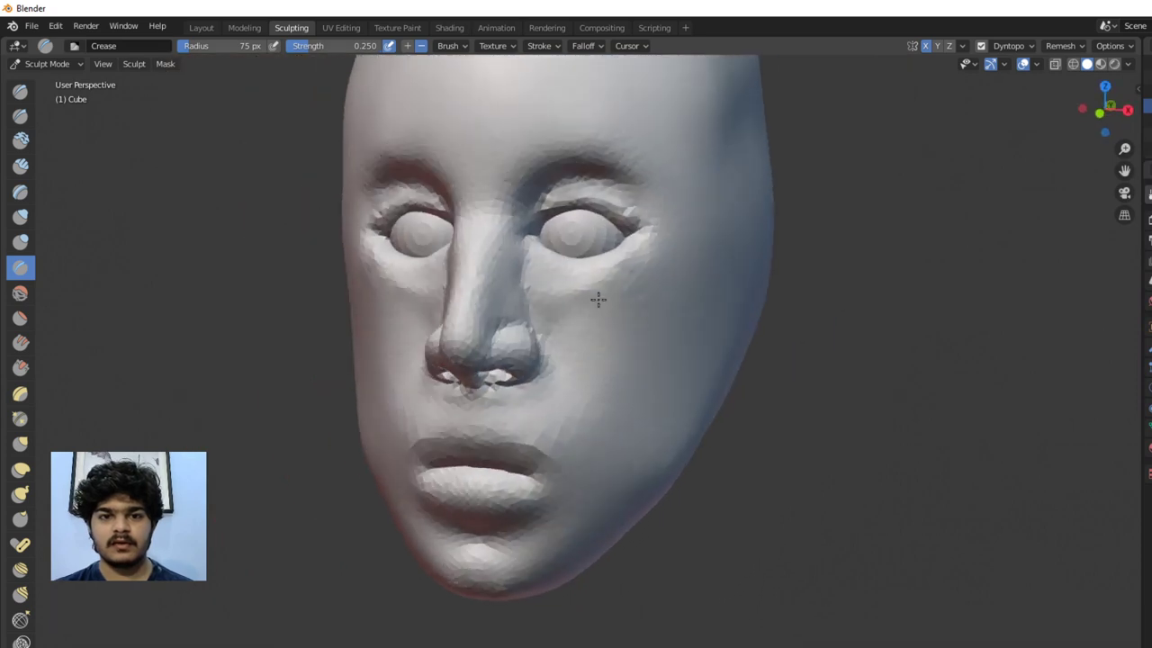
scroll(596, 298, down, 4)
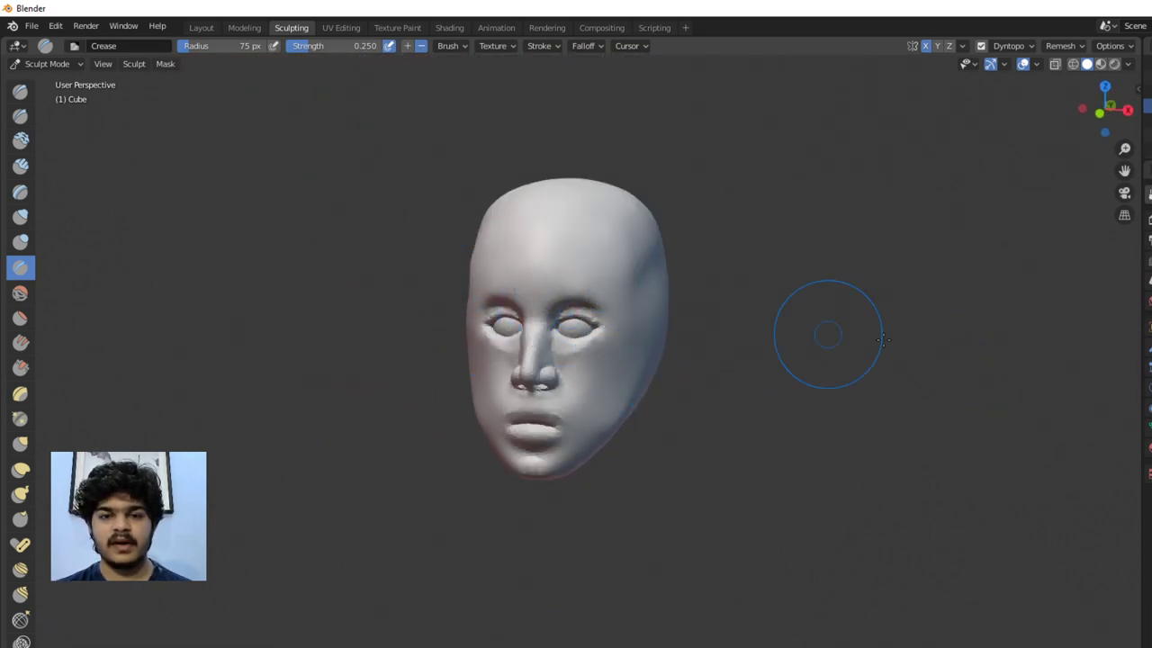
mouse_move(553, 324)
middle_down()
mouse_move(526, 331)
mouse_move(595, 336)
middle_up()
scroll(576, 358, up, 5)
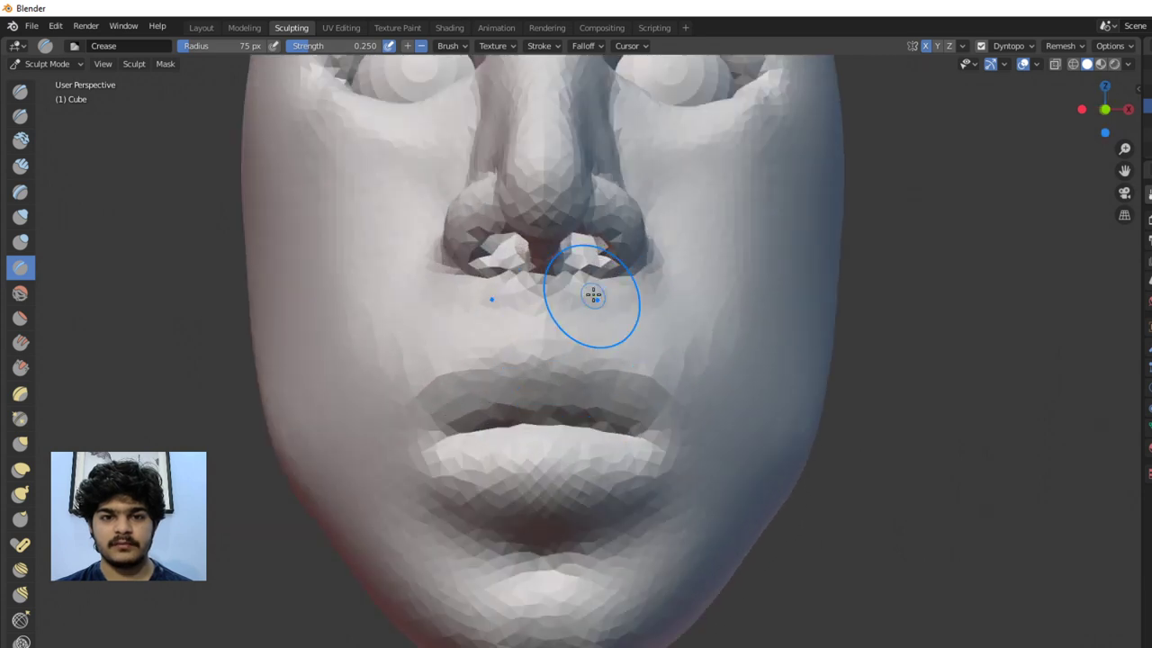
scroll(612, 288, down, 1)
middle_drag(619, 286, 611, 303)
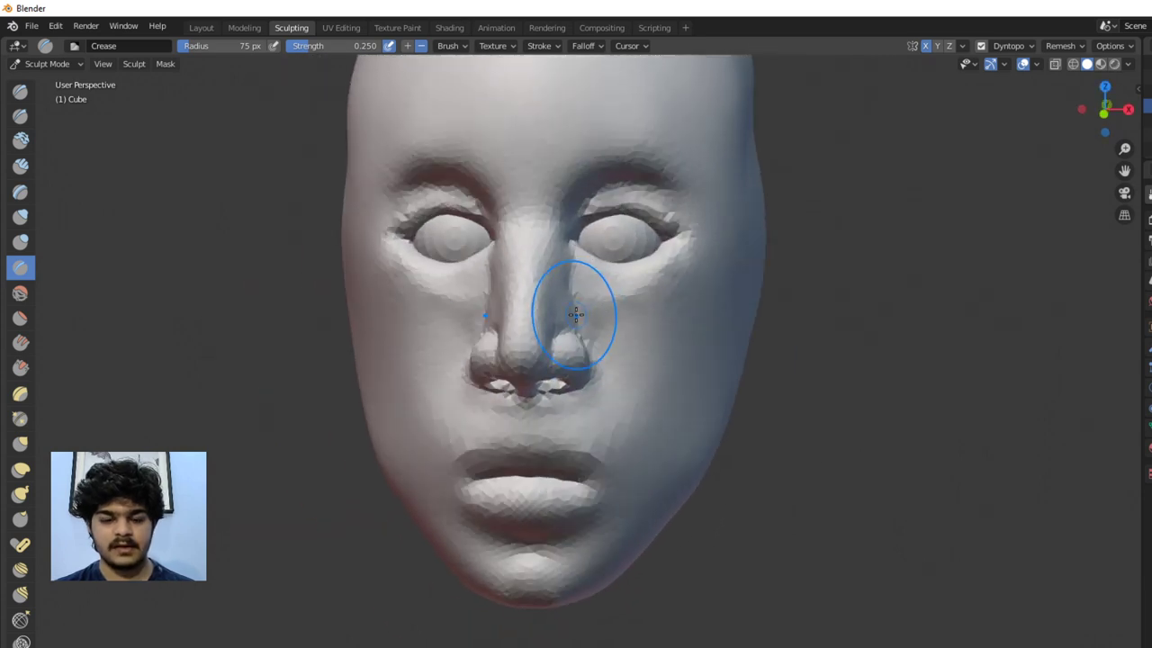
key(g)
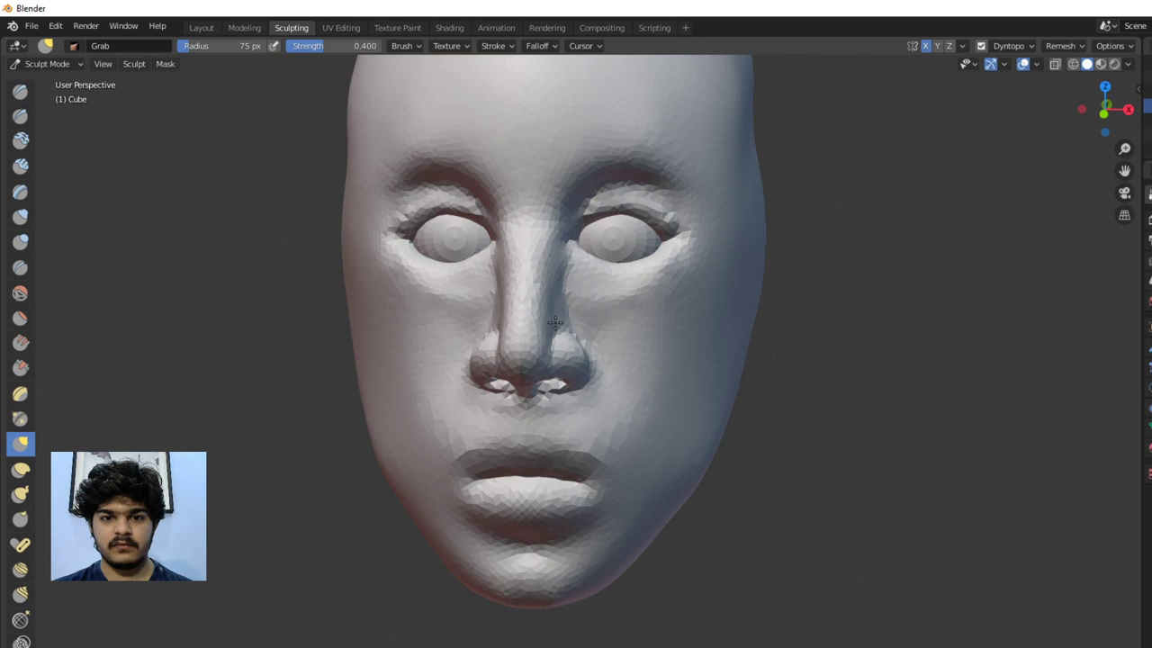
drag(563, 337, 583, 341)
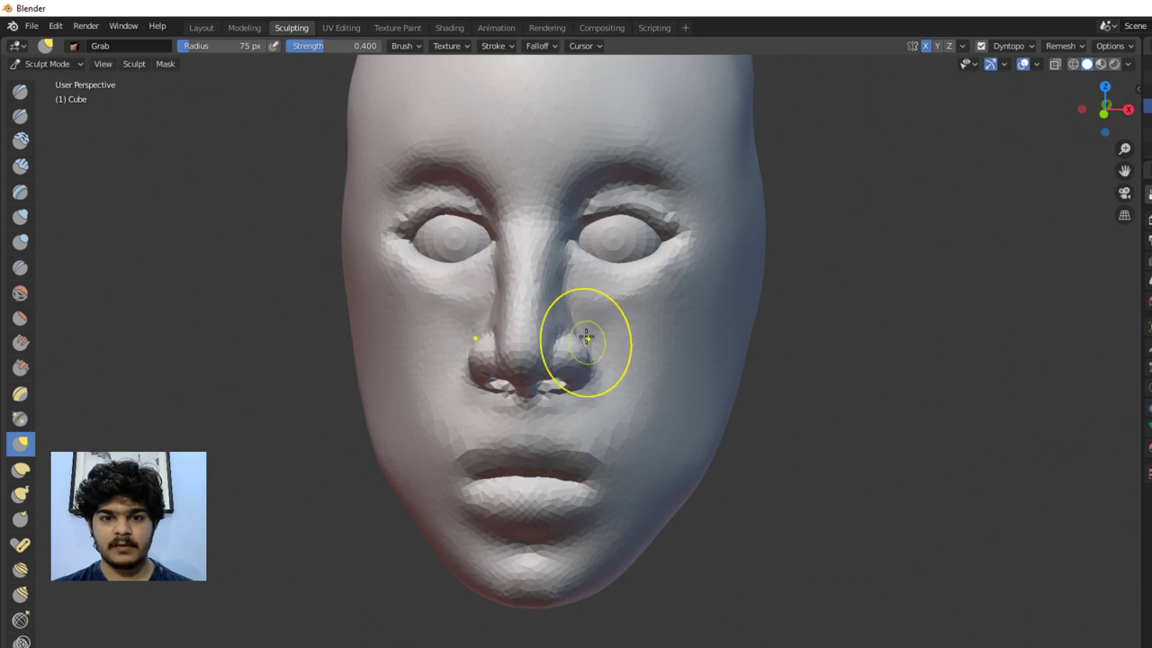
mouse_move(560, 270)
mouse_down()
mouse_move(590, 360)
mouse_move(609, 381)
mouse_up()
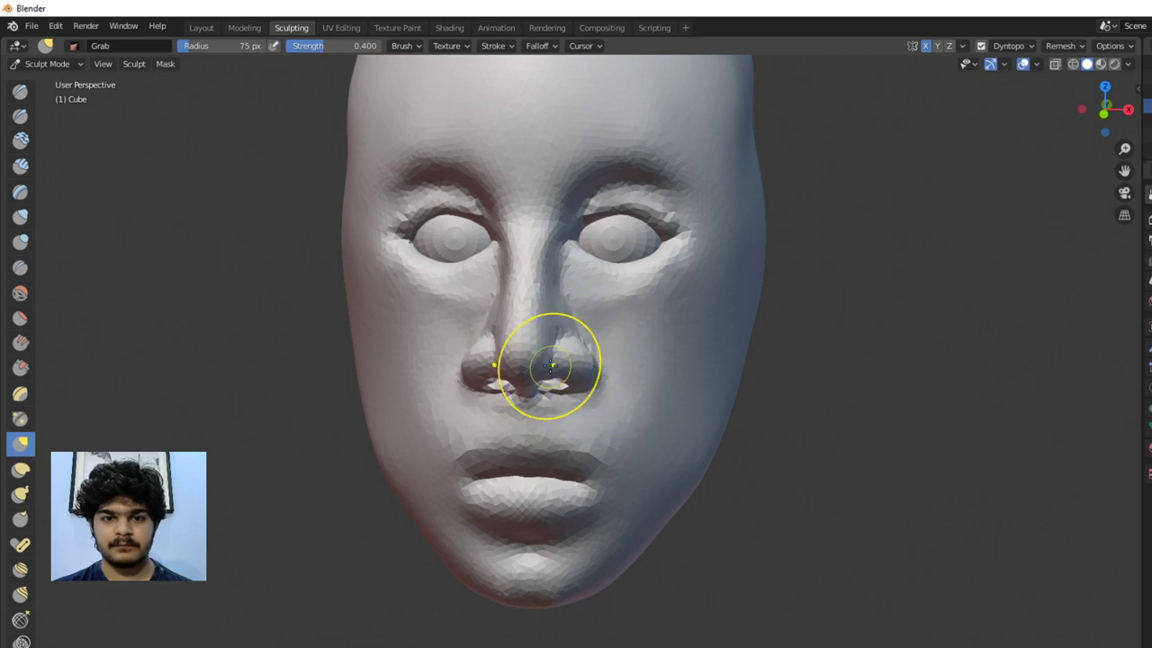
Pull the nose tip down and reshape the nostrils, checking the profile
mouse_move(527, 365)
mouse_down()
mouse_move(520, 385)
mouse_move(549, 372)
mouse_move(553, 396)
mouse_up()
mouse_move(553, 396)
middle_down()
mouse_move(555, 359)
mouse_move(442, 339)
mouse_move(488, 340)
mouse_move(462, 345)
middle_up()
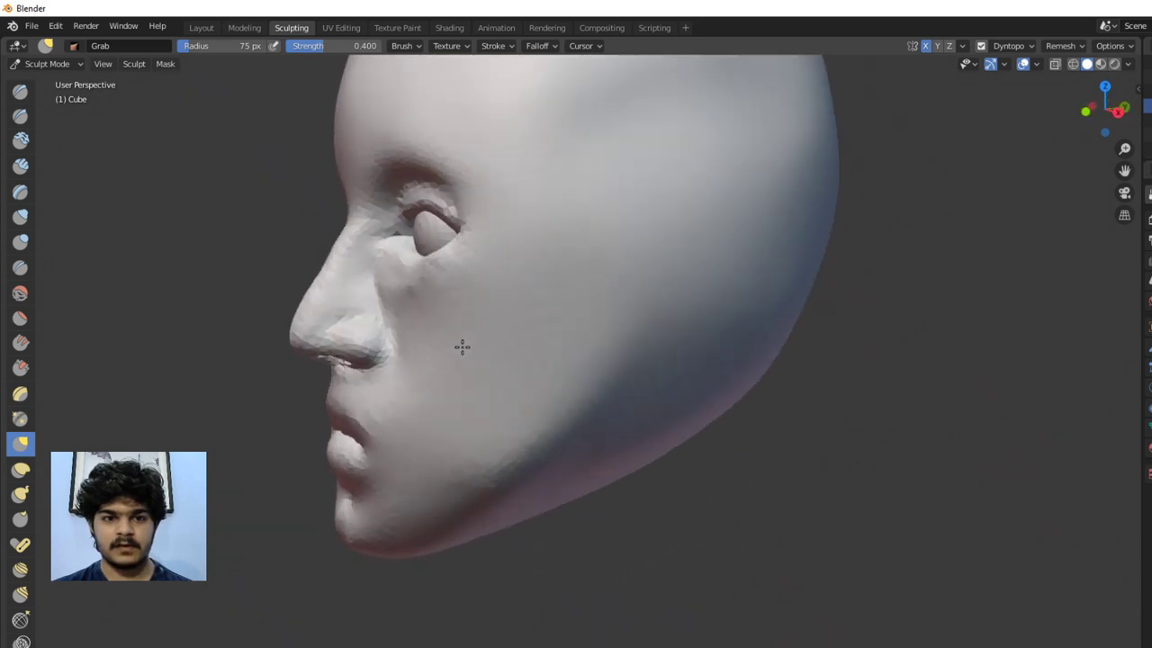
mouse_move(308, 291)
mouse_down()
mouse_move(321, 291)
mouse_move(304, 313)
mouse_up()
middle_drag(352, 235, 586, 226)
scroll(556, 233, up, 4)
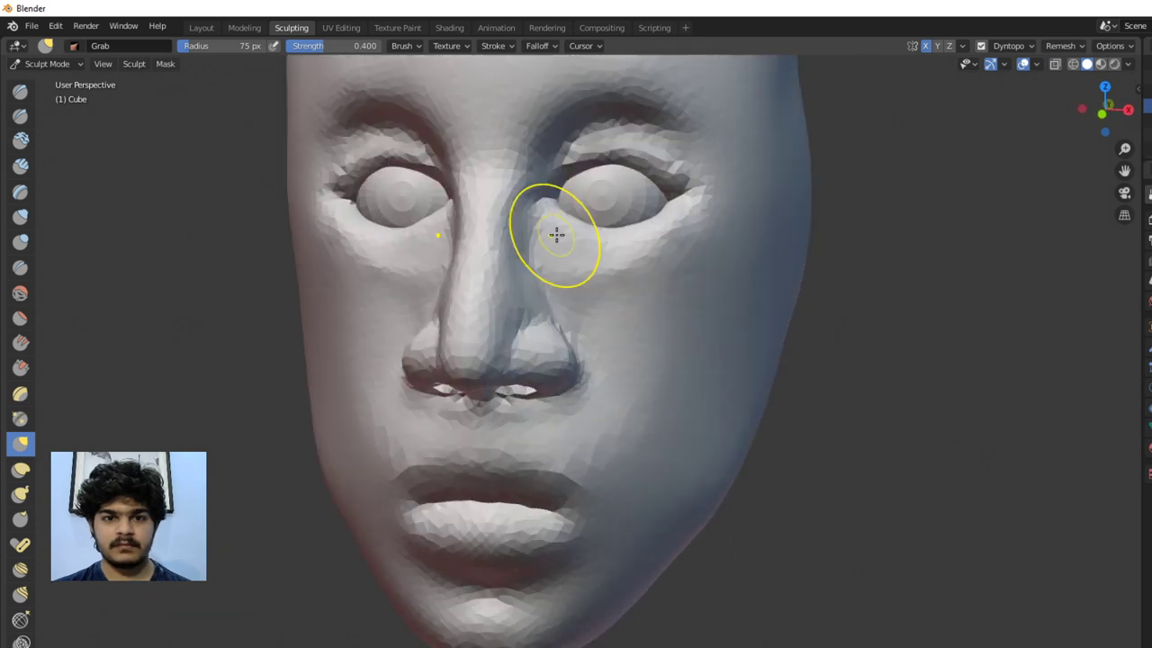
scroll(558, 248, down, 2)
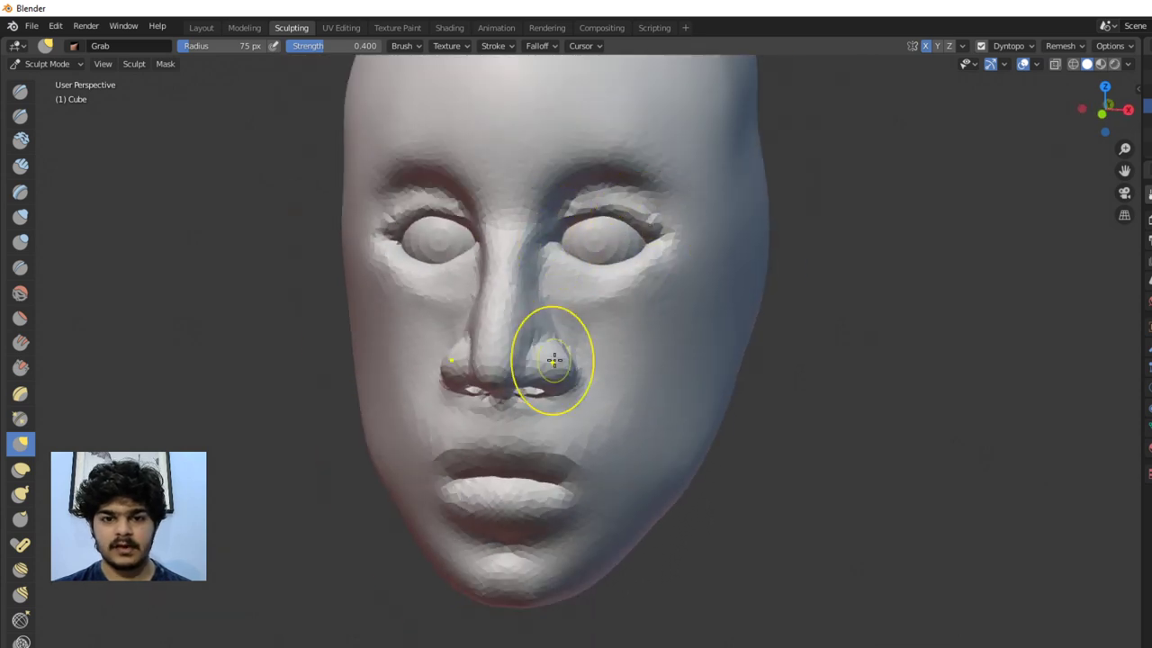
mouse_move(525, 453)
middle_down()
mouse_move(532, 461)
mouse_move(585, 412)
middle_up()
scroll(543, 441, up, 5)
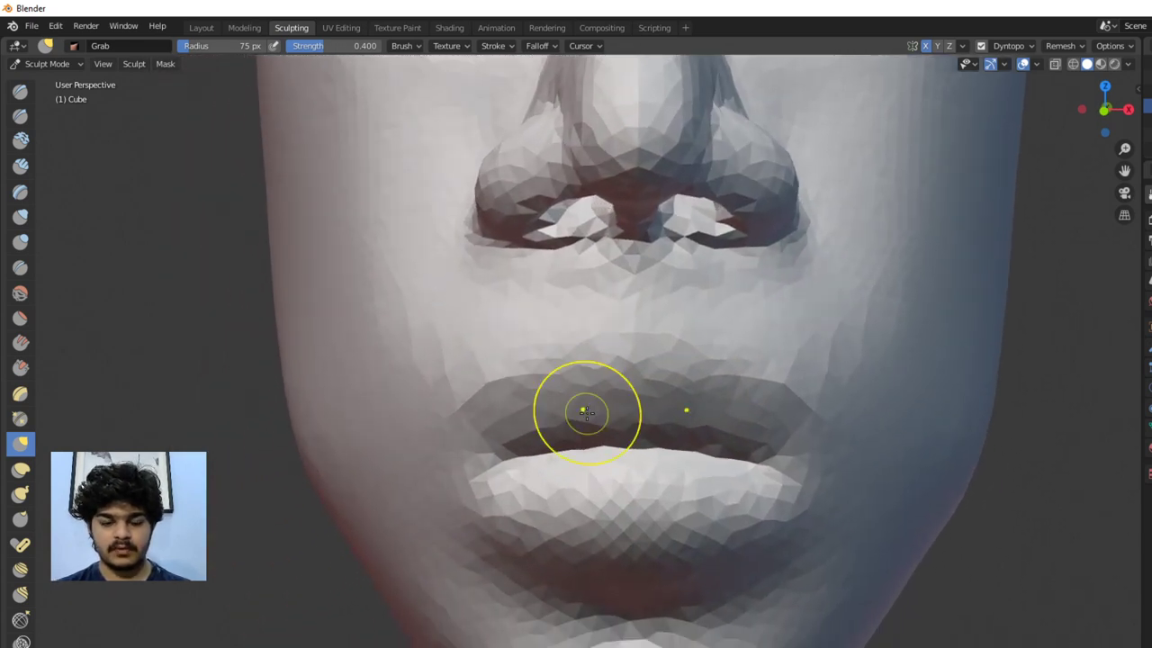
key(shift+c)
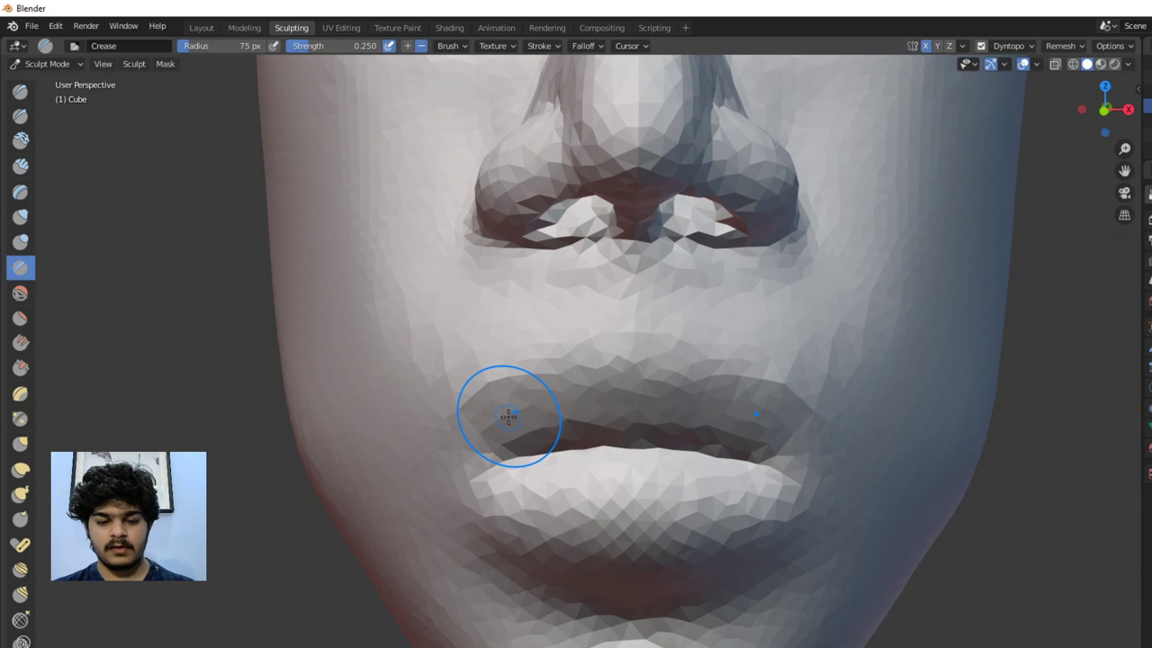
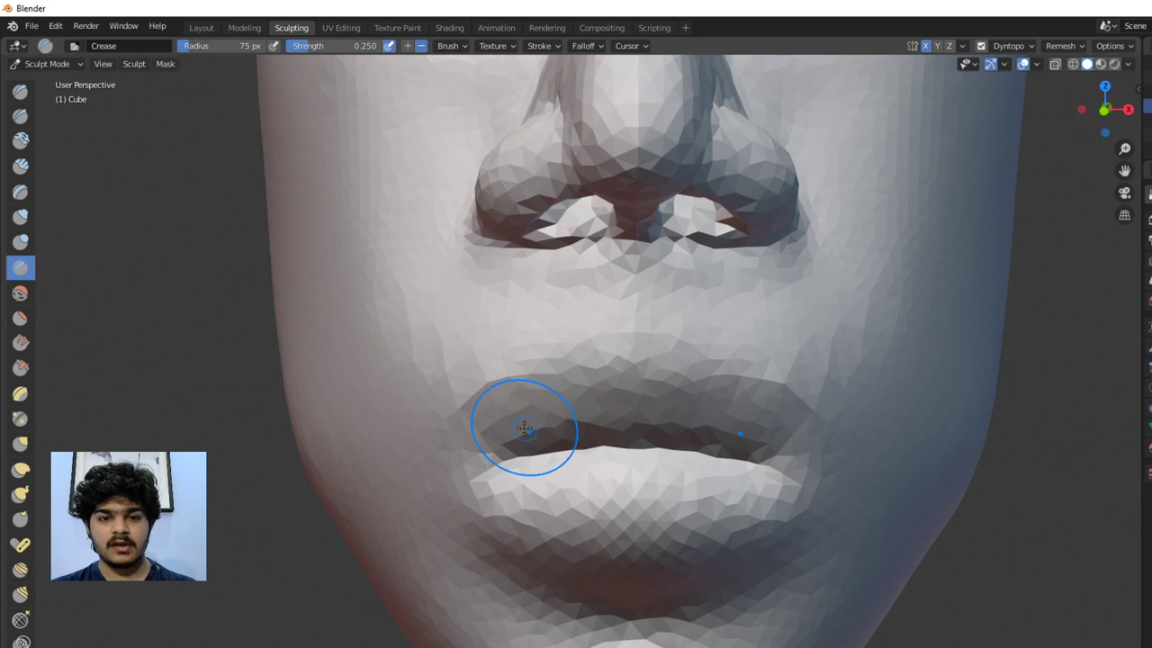
Set the Crease brush radius to 60 px and crease from the mouth corner over the upper lip
key(f)
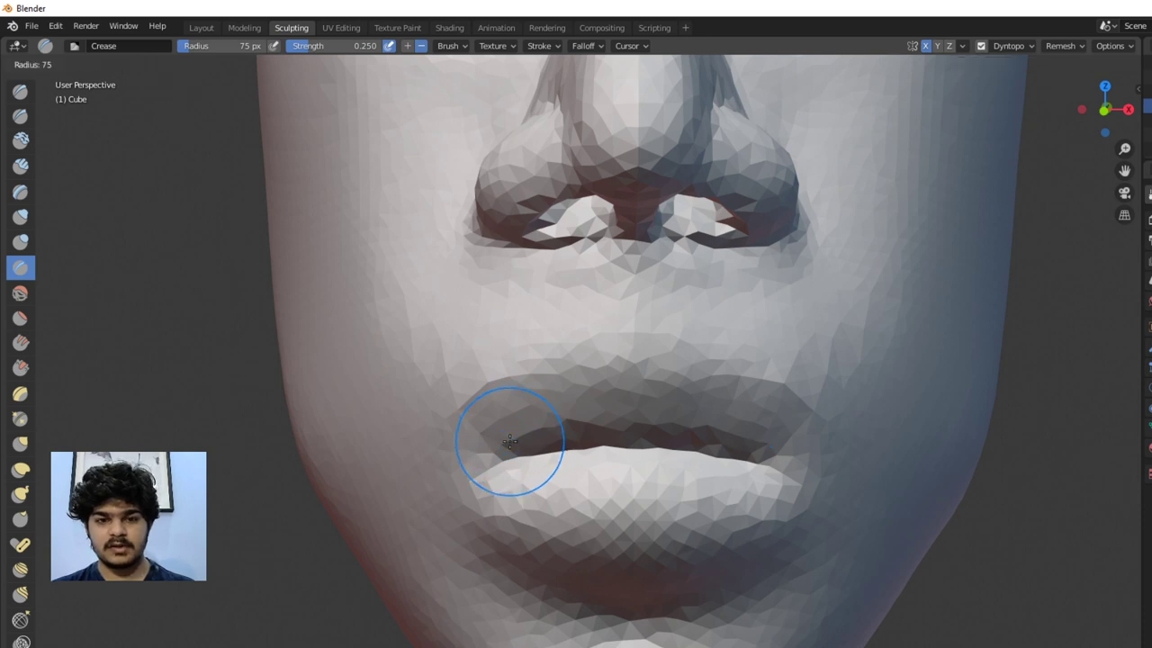
click(497, 446)
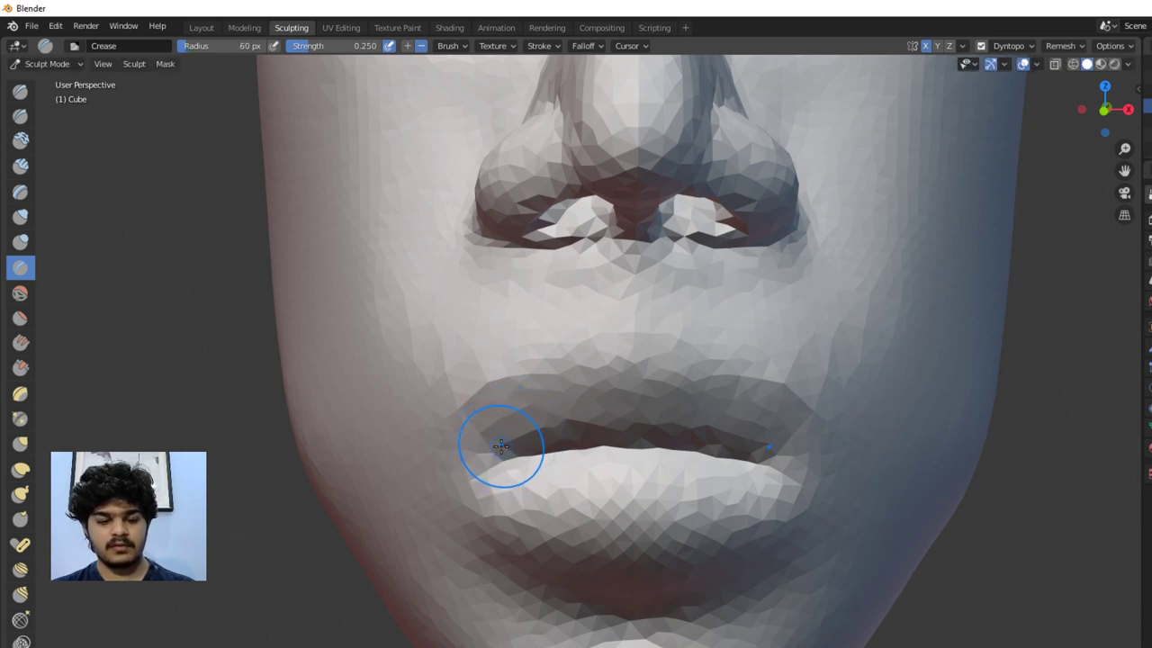
mouse_move(498, 446)
mouse_down()
mouse_move(489, 458)
mouse_move(577, 365)
mouse_move(591, 368)
mouse_move(521, 399)
mouse_move(543, 416)
mouse_up()
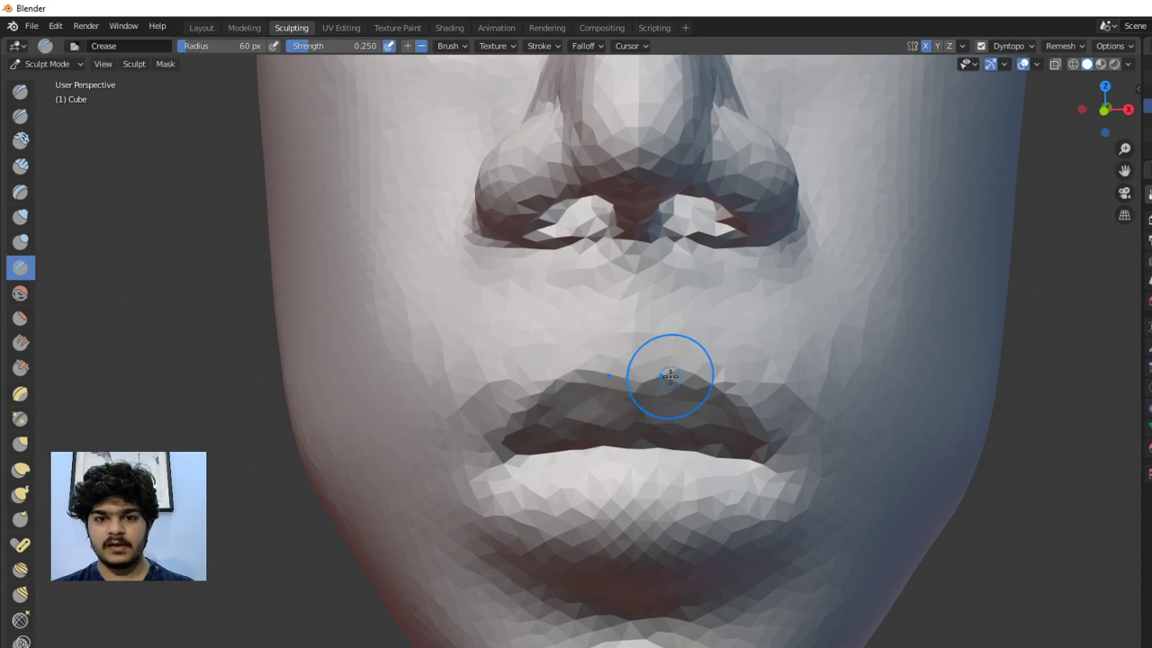
scroll(627, 441, down, 3)
middle_drag(626, 441, 630, 461)
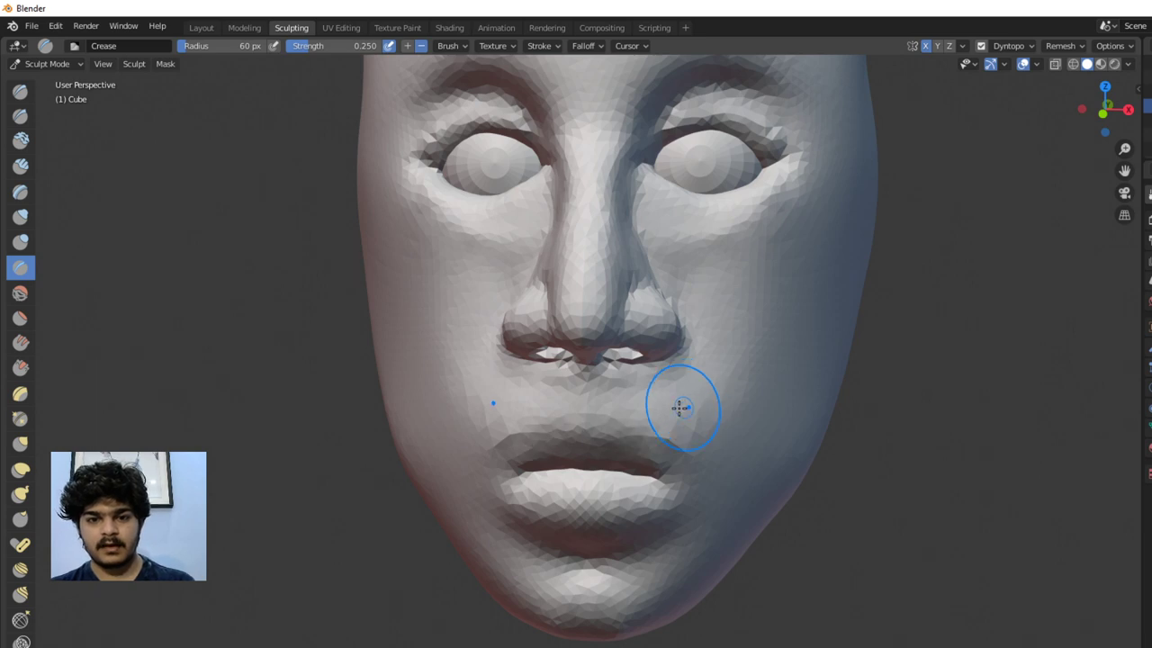
scroll(630, 429, up, 3)
scroll(621, 441, up, 1)
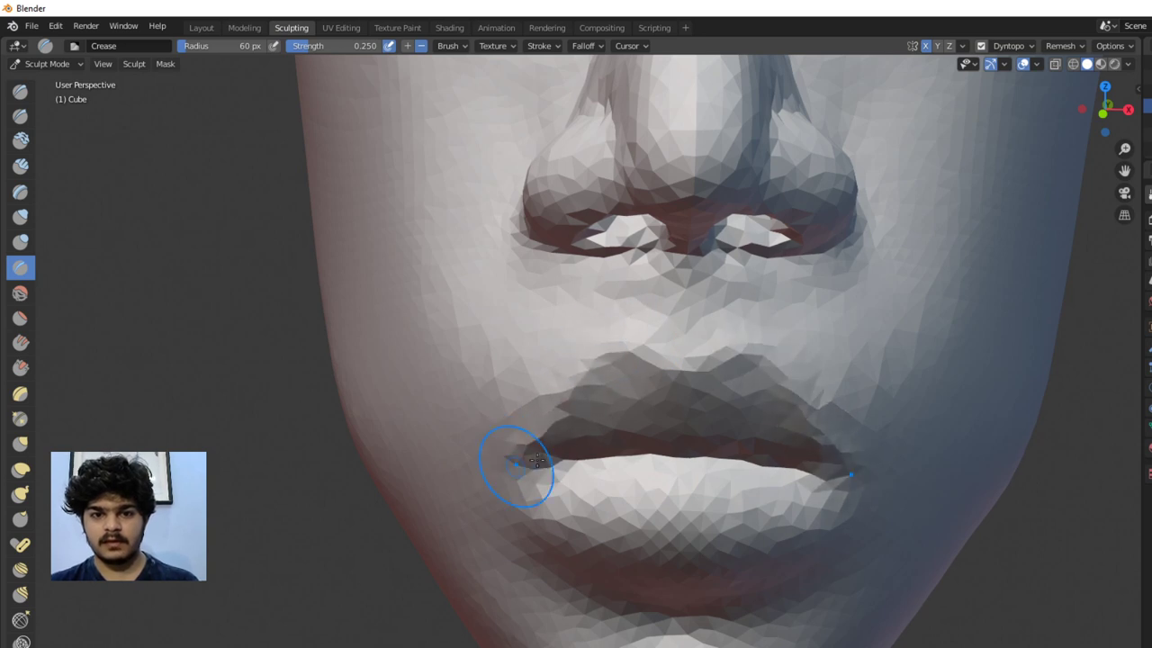
Deepen the left lip corner and upper lip edge, undoing the stroke under the lower lip
drag(537, 461, 490, 478)
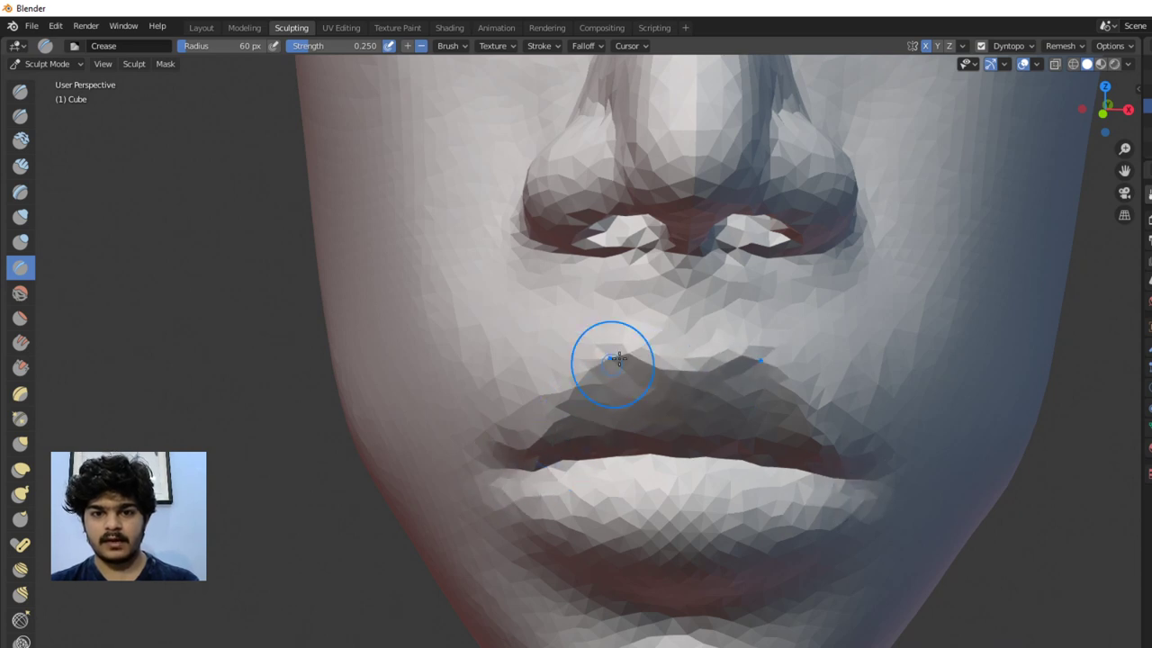
mouse_move(612, 360)
mouse_down()
mouse_move(546, 397)
mouse_move(558, 390)
mouse_move(526, 438)
mouse_up()
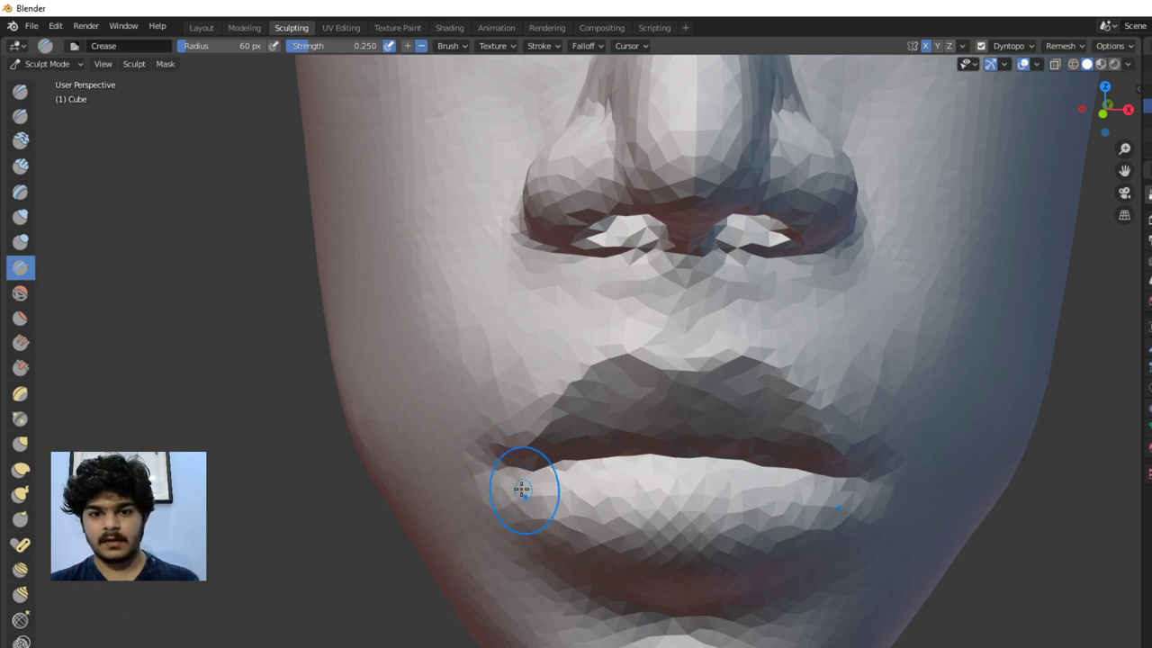
mouse_move(518, 485)
mouse_down()
mouse_move(620, 546)
mouse_move(530, 498)
mouse_move(664, 551)
mouse_move(579, 532)
mouse_move(727, 557)
mouse_up()
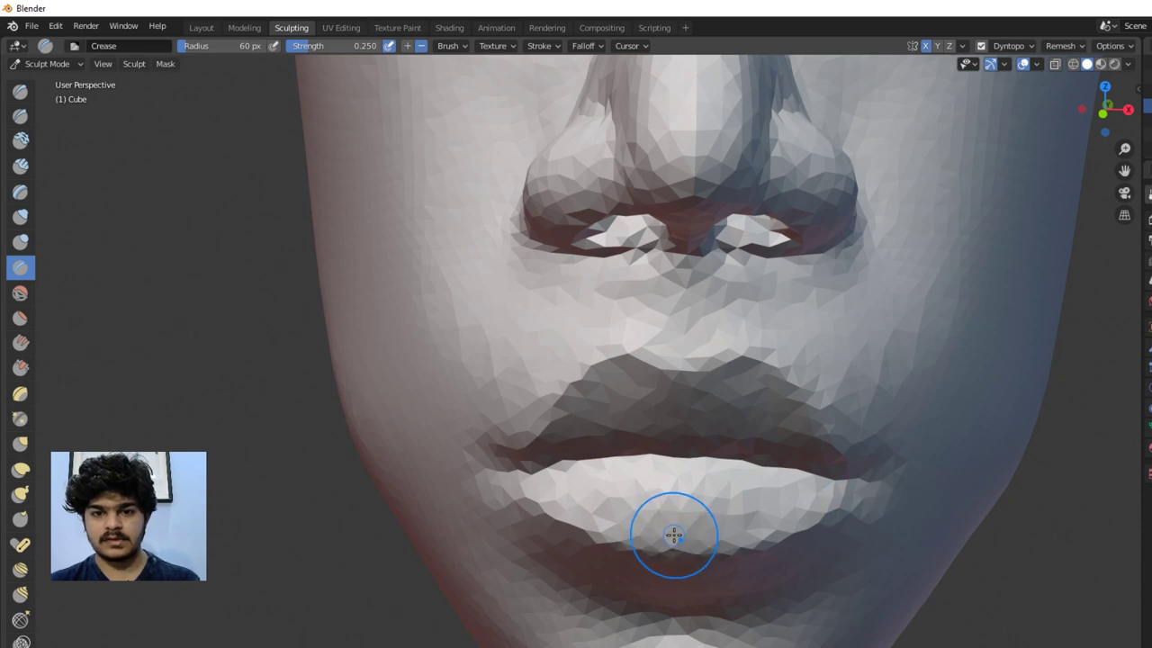
key(ctrl+z)
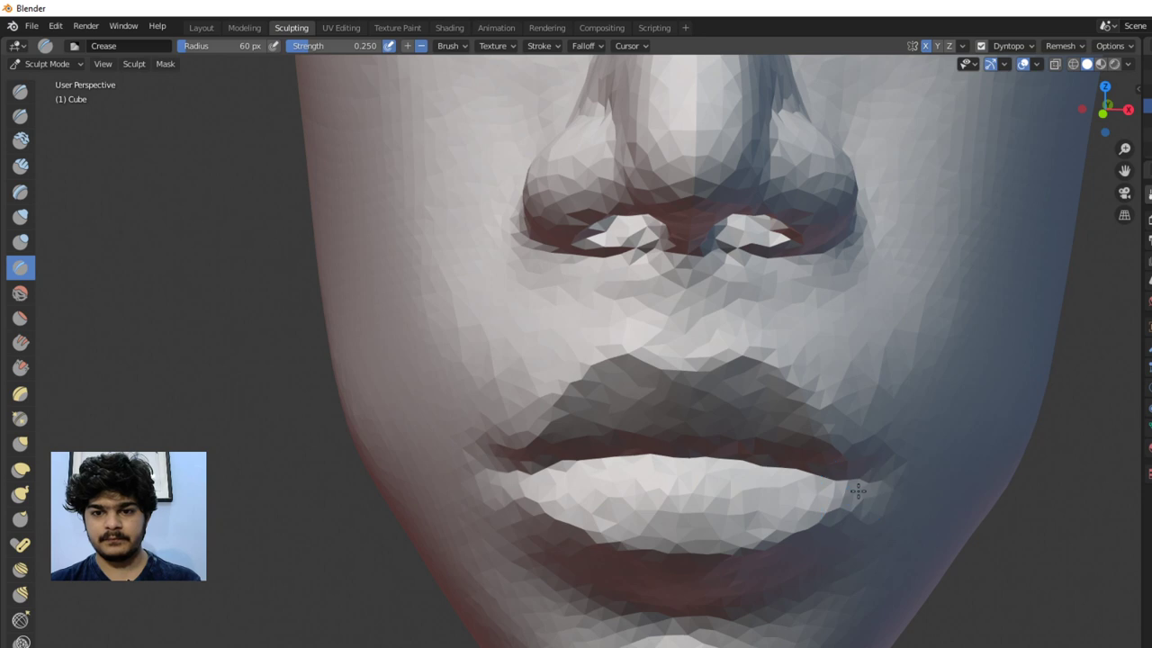
Extend and refine the right lip corner crease outward
mouse_move(858, 491)
mouse_down()
mouse_move(886, 483)
mouse_move(804, 501)
mouse_move(849, 488)
mouse_move(836, 501)
mouse_move(855, 479)
mouse_move(877, 477)
mouse_move(812, 483)
mouse_up()
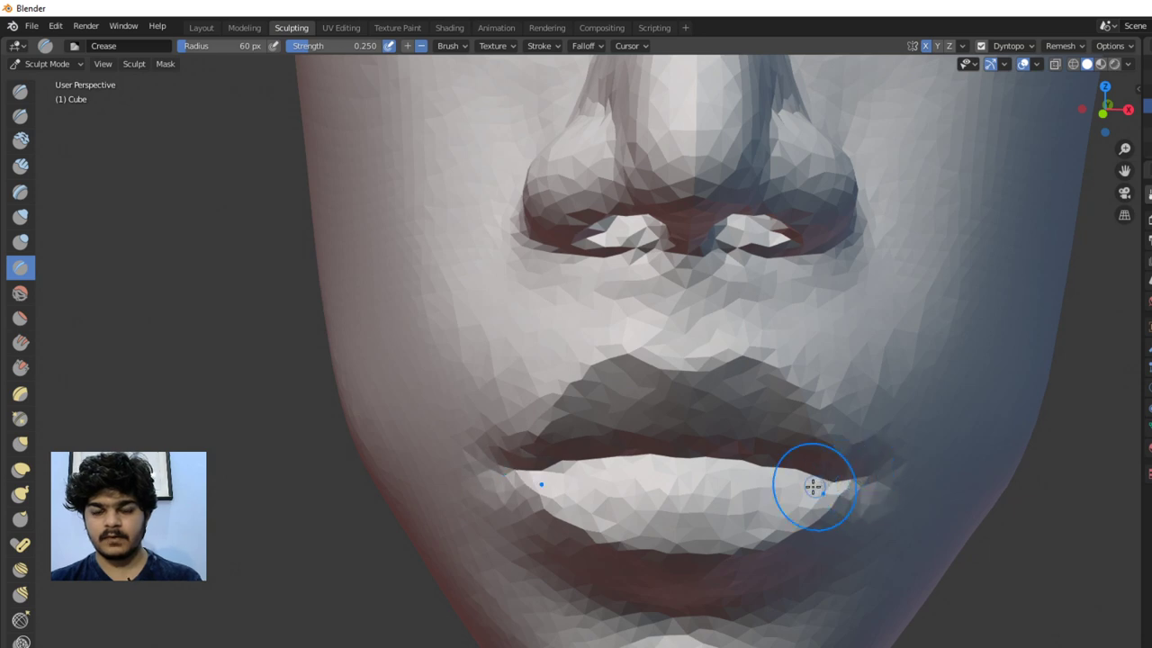
mouse_move(812, 483)
middle_down()
mouse_move(648, 481)
mouse_move(760, 474)
middle_up()
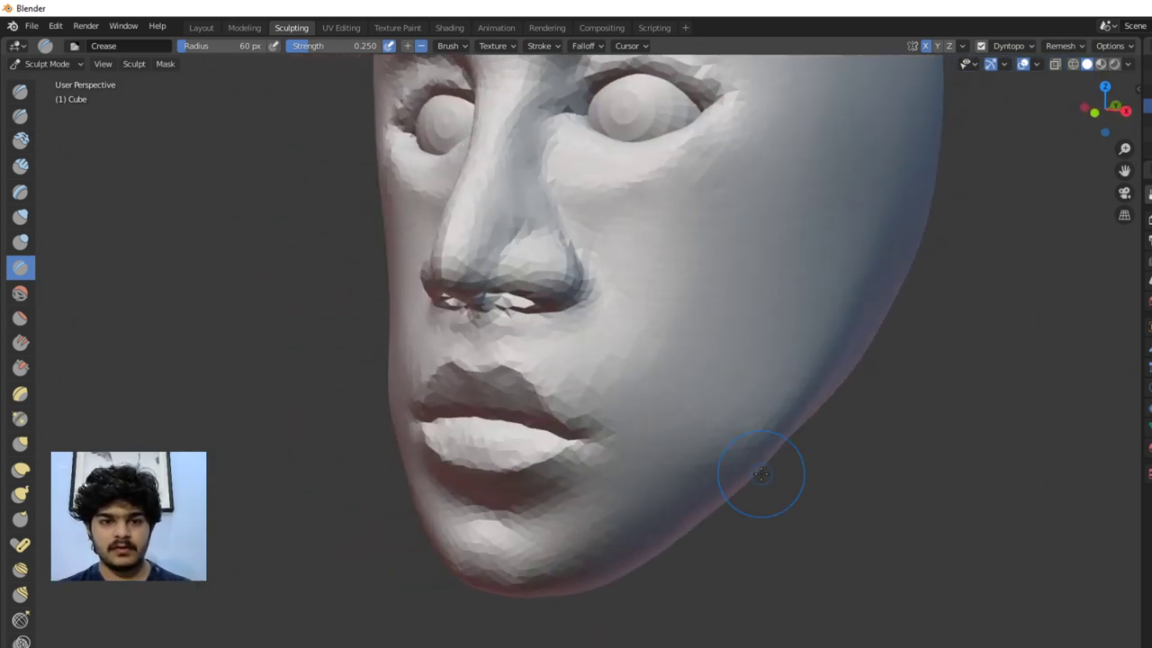
middle_drag(588, 463, 504, 419)
Switch to the Grab brush at 147 px radius and pull the mouth corners up and back
key(g)
drag(389, 351, 389, 341)
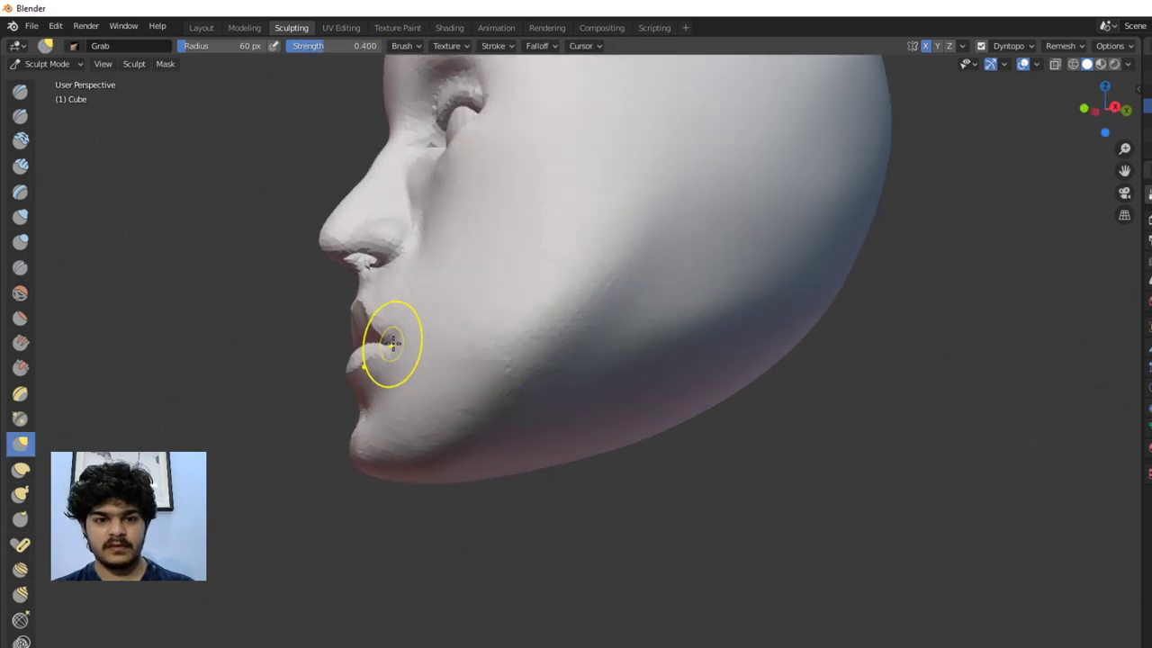
key(f)
click(483, 327)
mouse_move(483, 327)
middle_down()
mouse_move(442, 353)
mouse_move(450, 368)
mouse_move(386, 411)
middle_up()
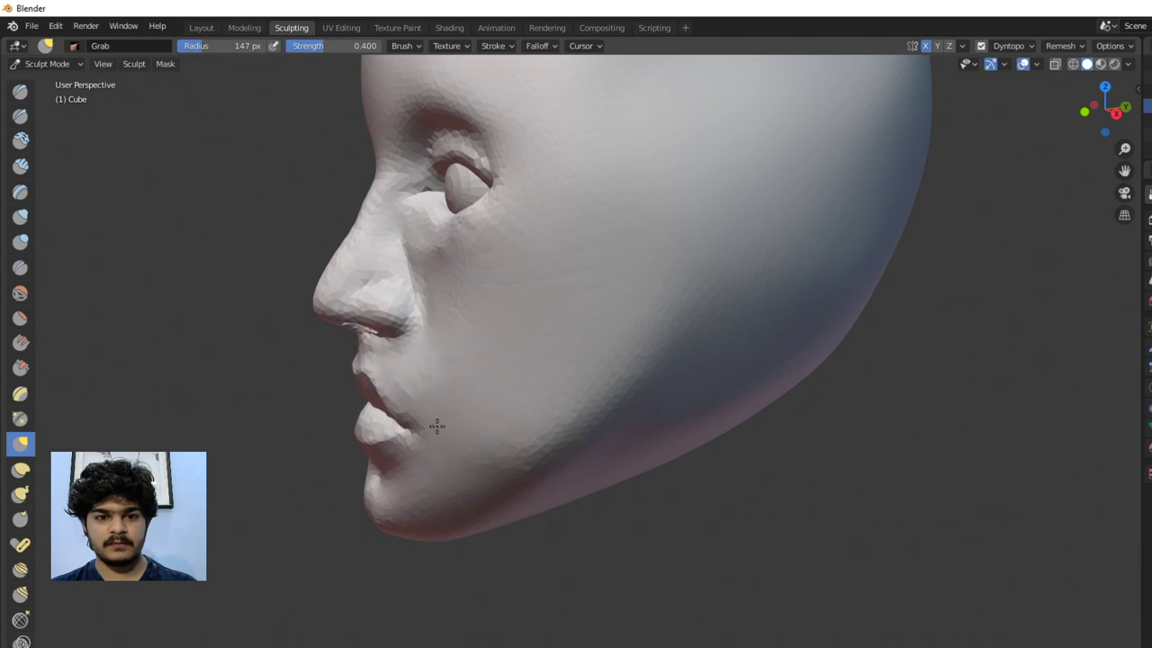
drag(436, 426, 467, 414)
middle_drag(462, 416, 432, 390)
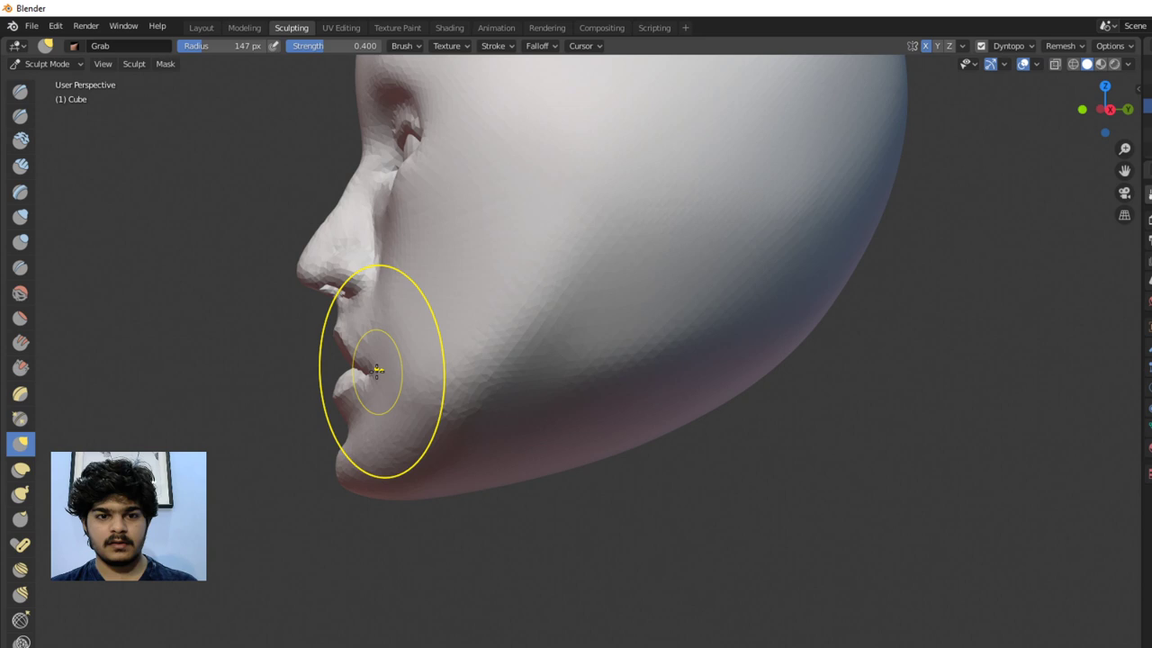
scroll(342, 370, up, 4)
scroll(325, 370, down, 4)
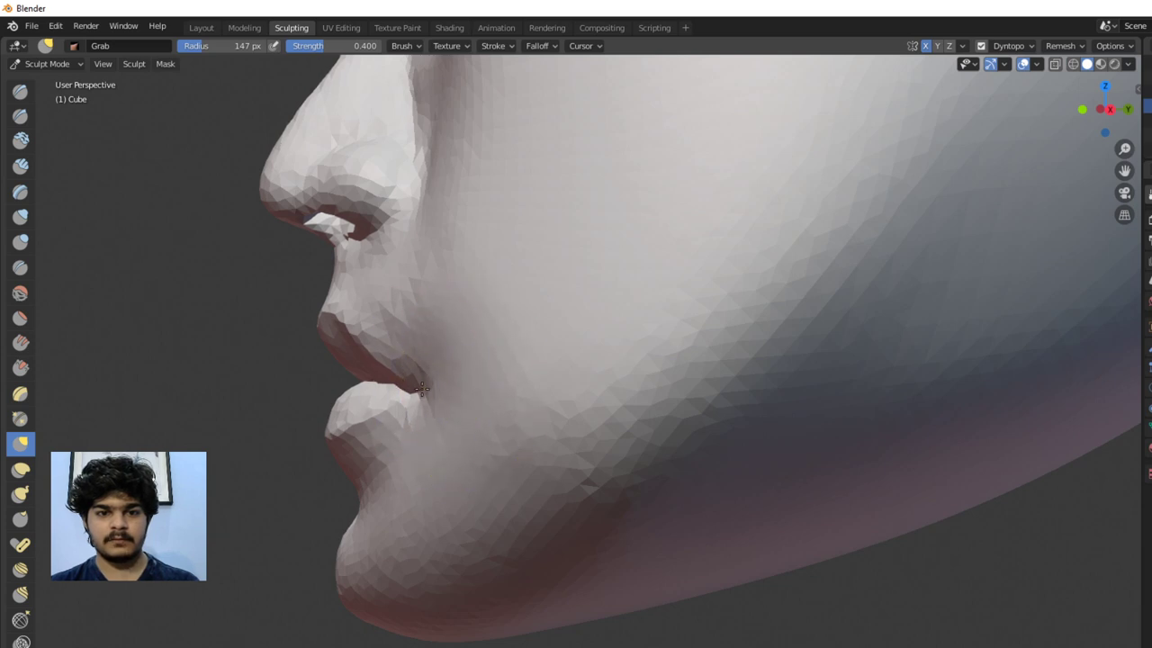
Nudge the nose, lift the lower lip and chin, and pull out the left jaw
middle_drag(427, 388, 587, 399)
scroll(587, 399, down, 6)
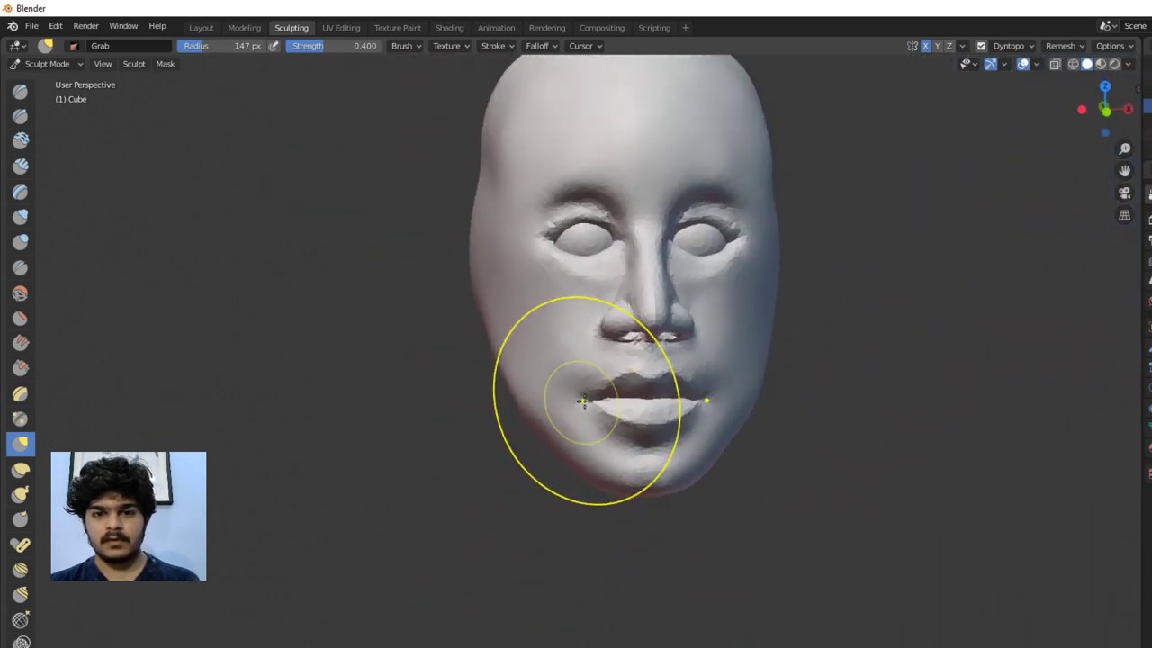
scroll(594, 441, up, 5)
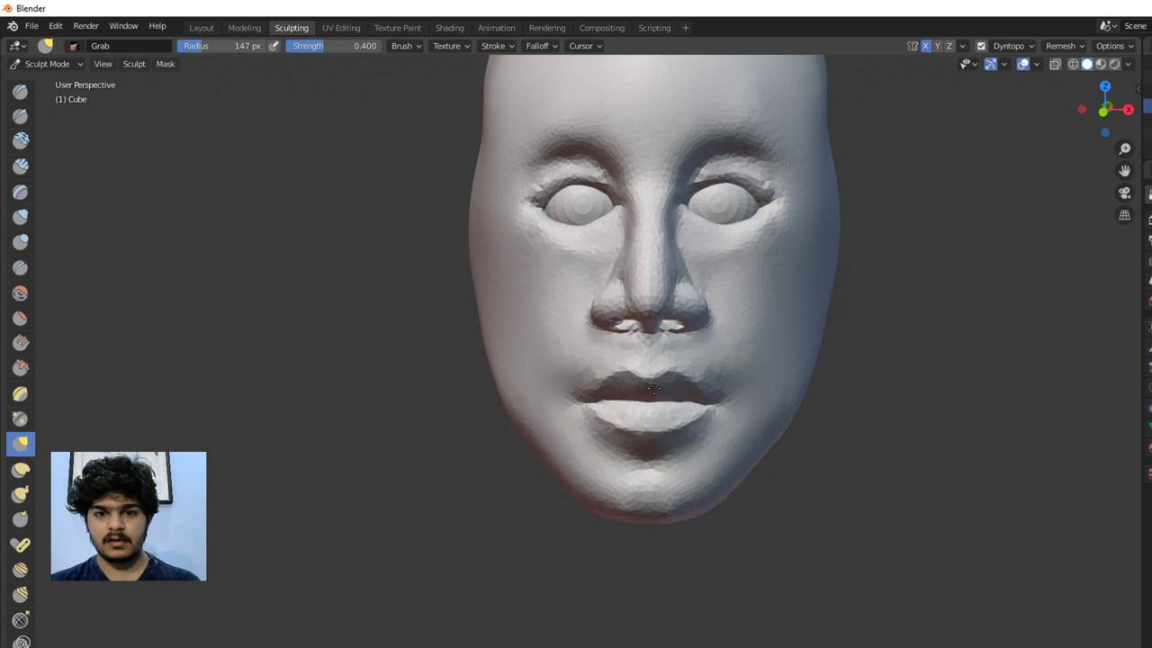
scroll(688, 369, down, 5)
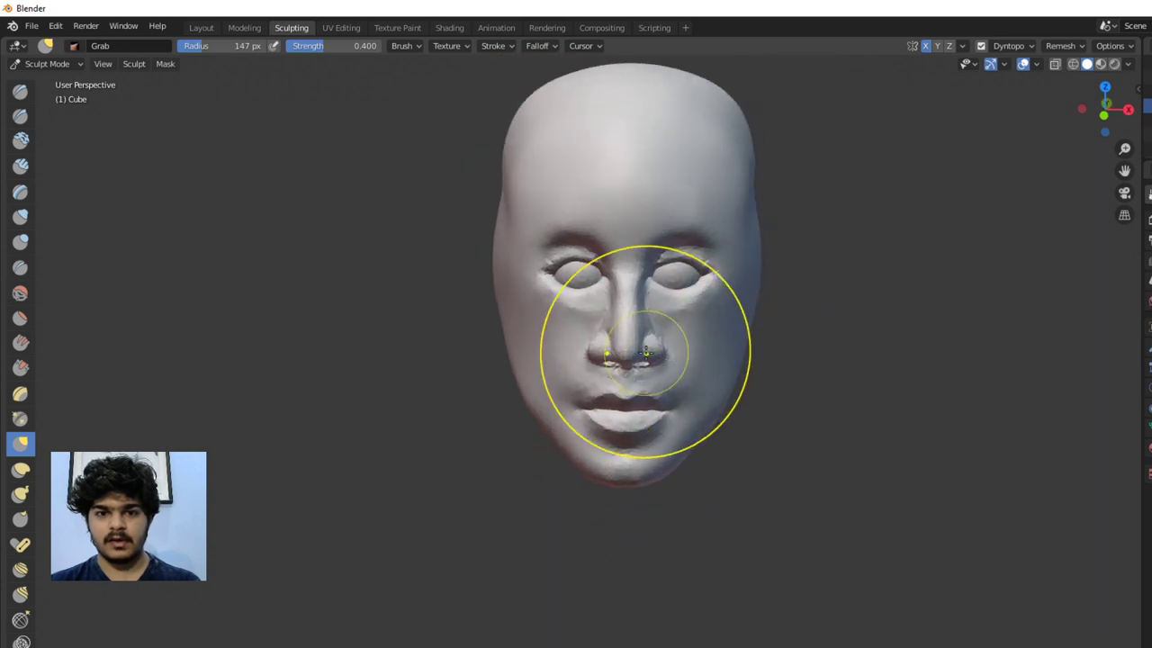
drag(663, 353, 665, 332)
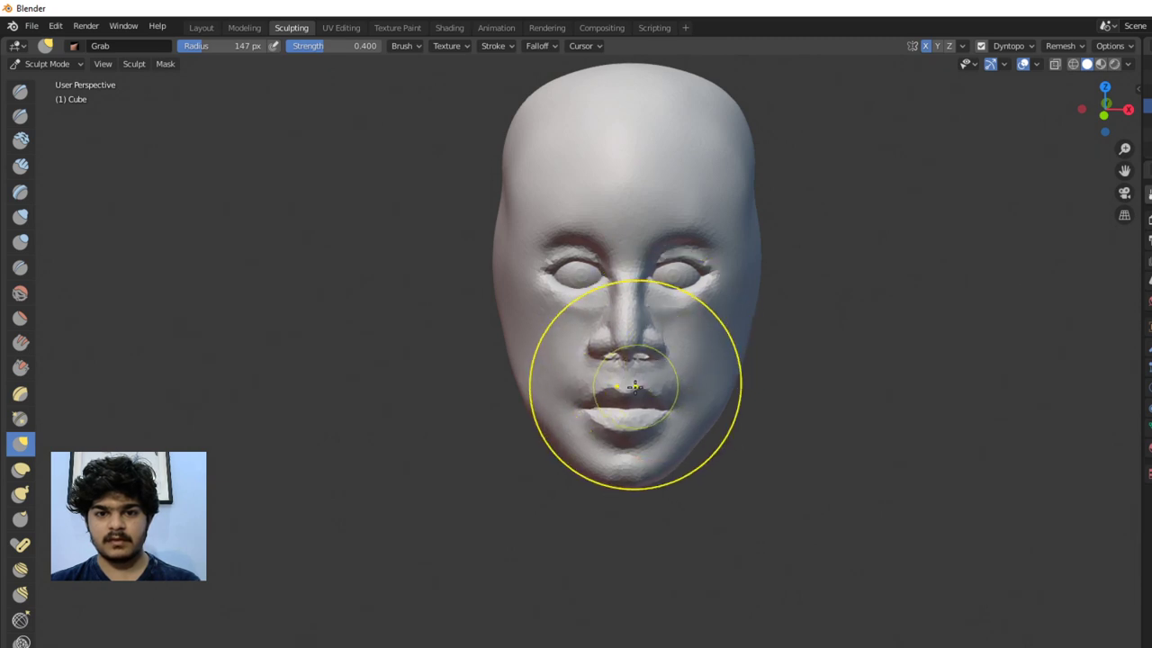
mouse_move(628, 436)
mouse_down()
mouse_move(627, 416)
mouse_move(591, 403)
mouse_up()
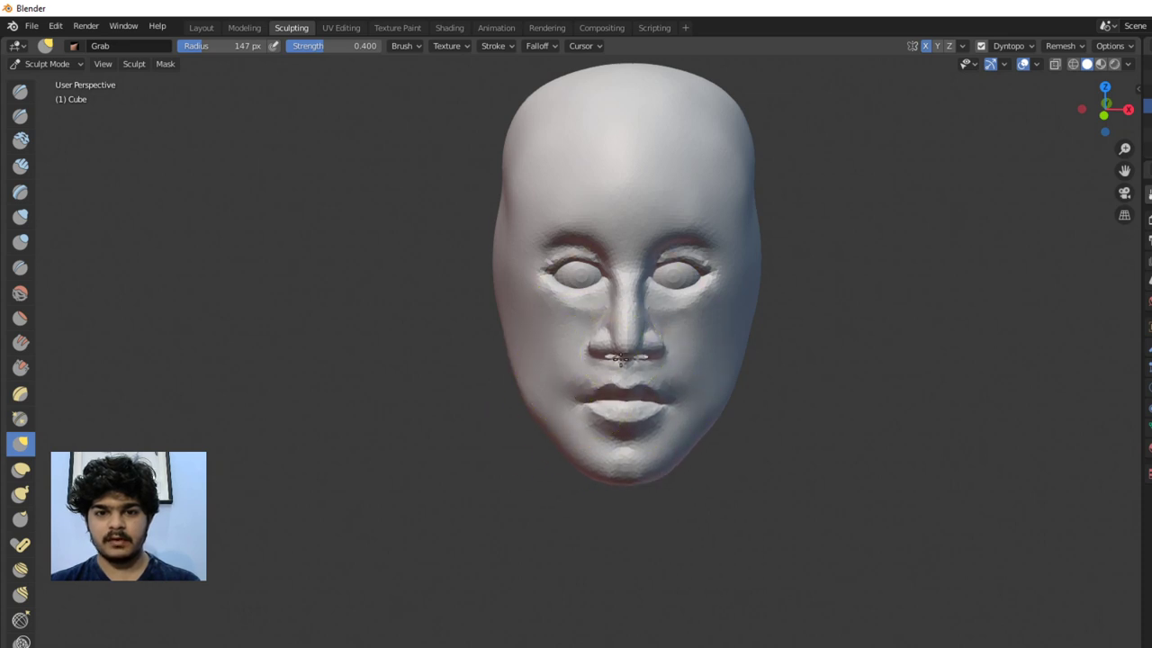
drag(642, 476, 636, 481)
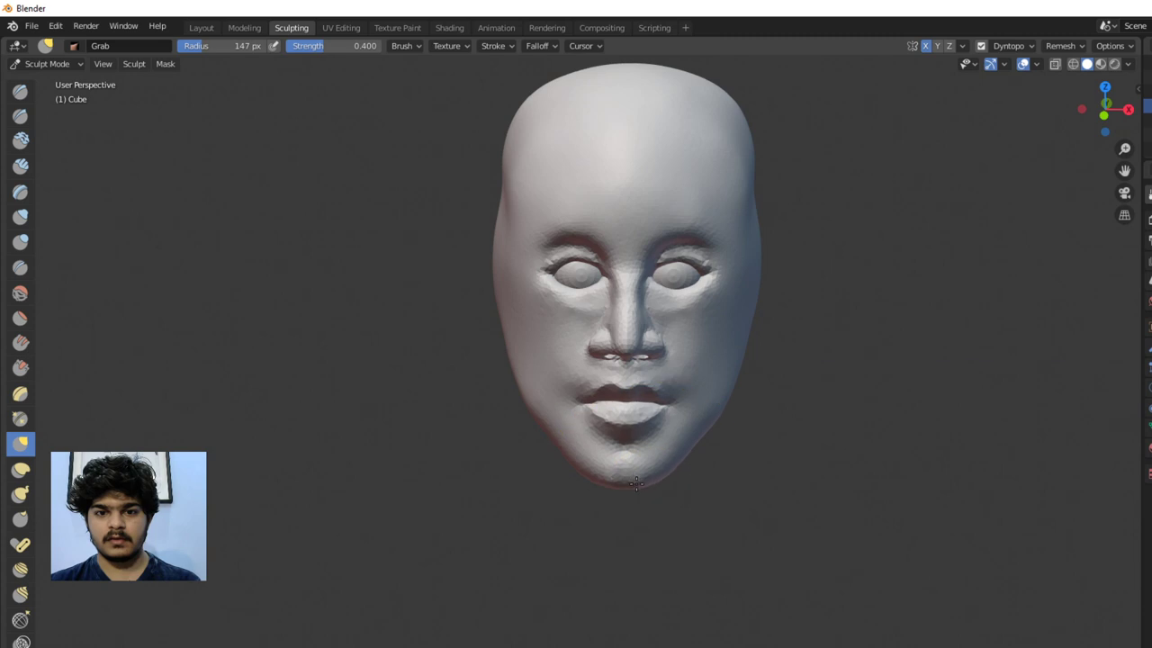
drag(571, 458, 552, 450)
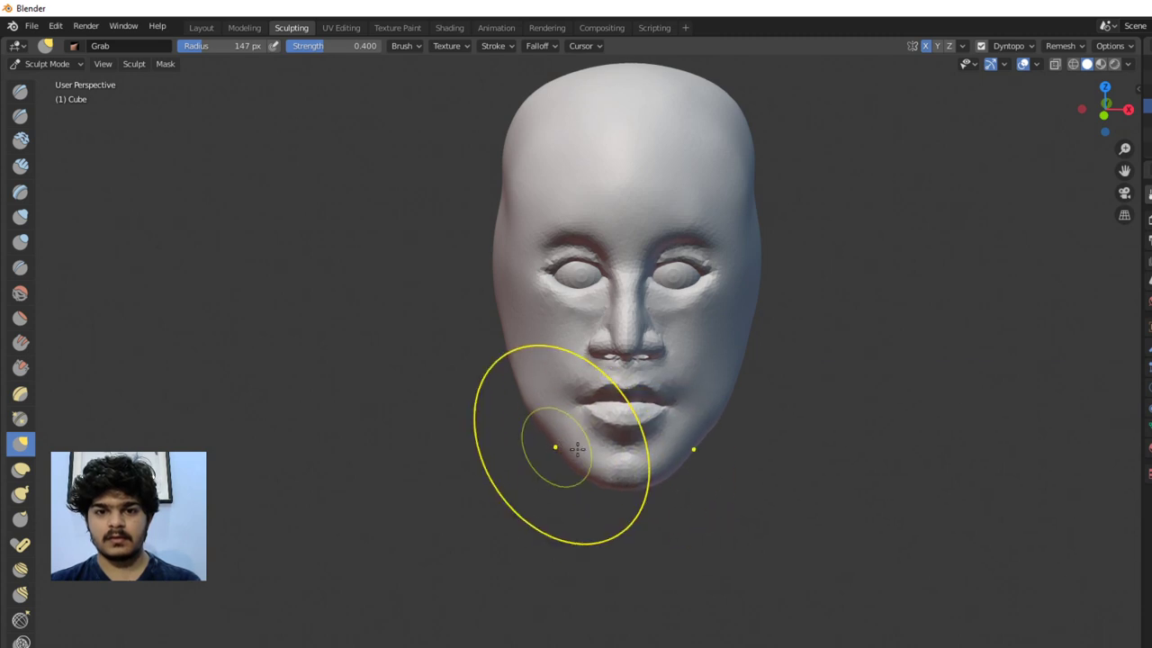
Reshape the right cheek beside the mouth
scroll(656, 396, up, 1)
drag(726, 378, 701, 378)
mouse_move(702, 378)
middle_down()
mouse_move(642, 368)
mouse_move(672, 360)
middle_up()
scroll(673, 360, up, 3)
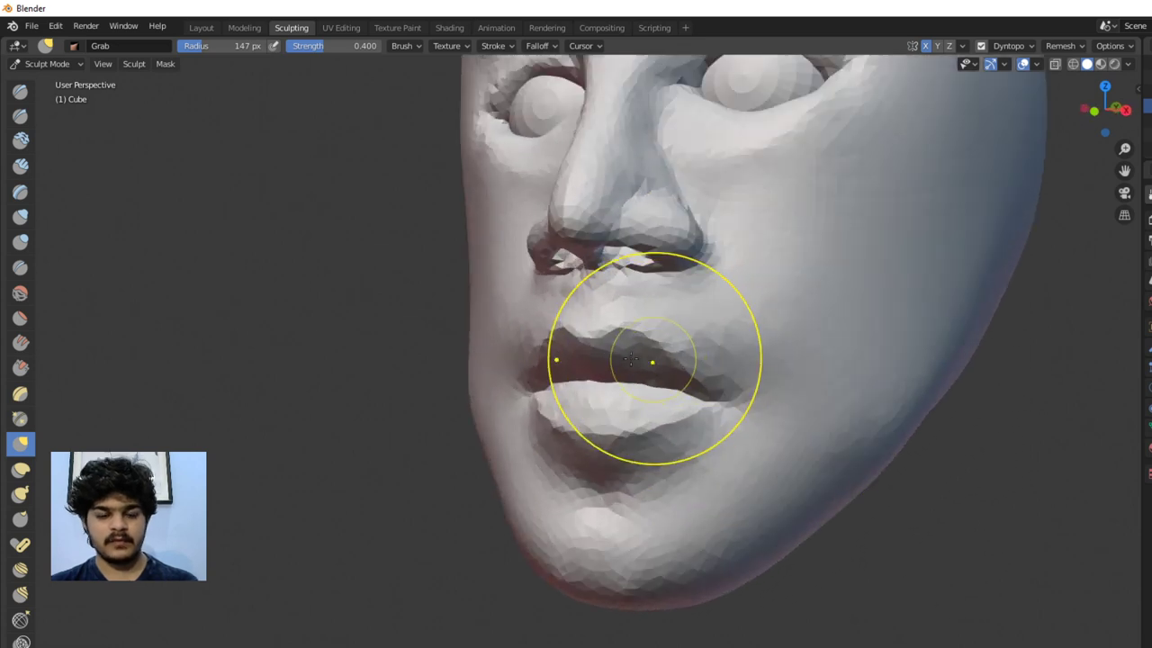
click(20, 166)
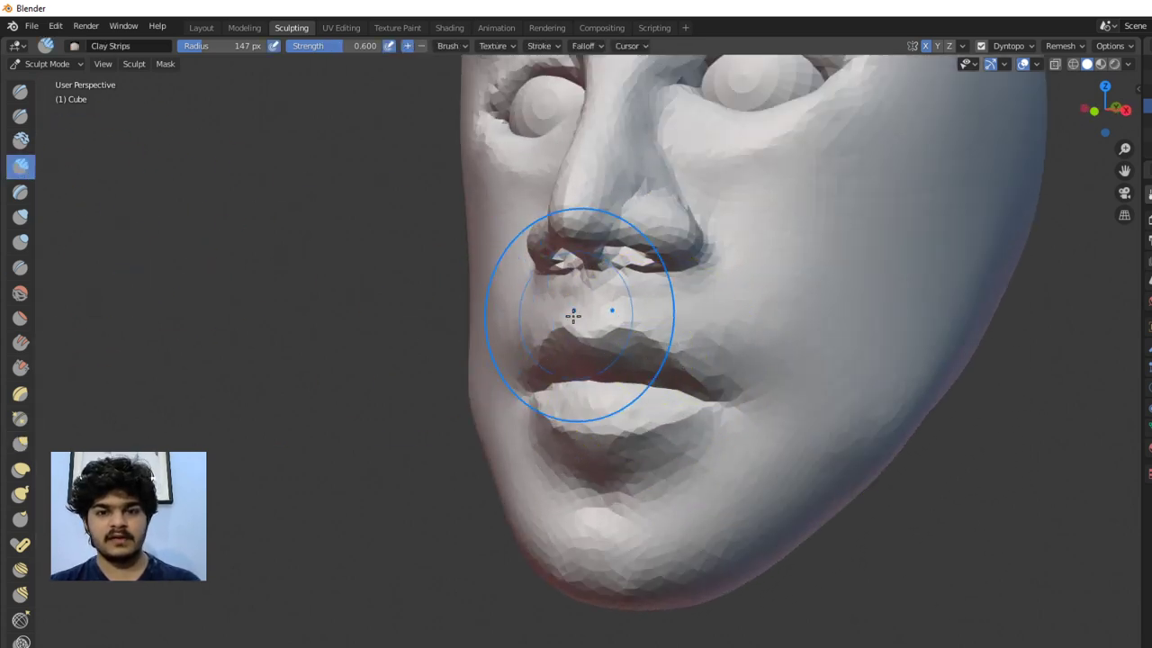
Set the Clay Strips radius to 71 px and build up the upper lip and the area above it
scroll(586, 333, up, 2)
key(f)
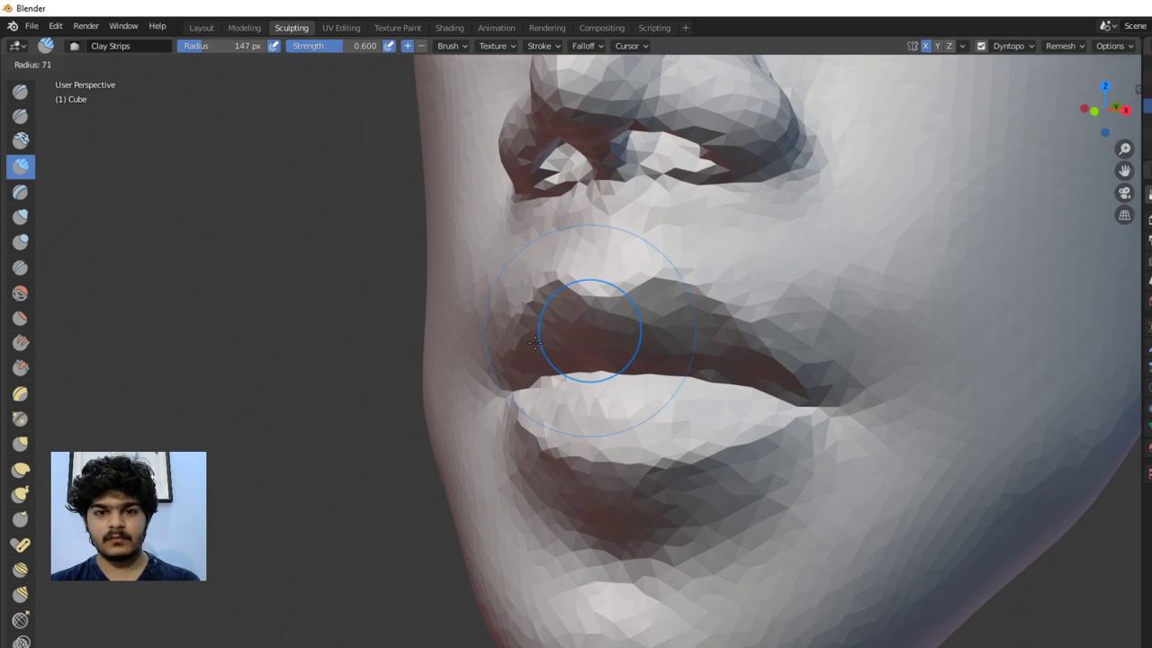
click(534, 342)
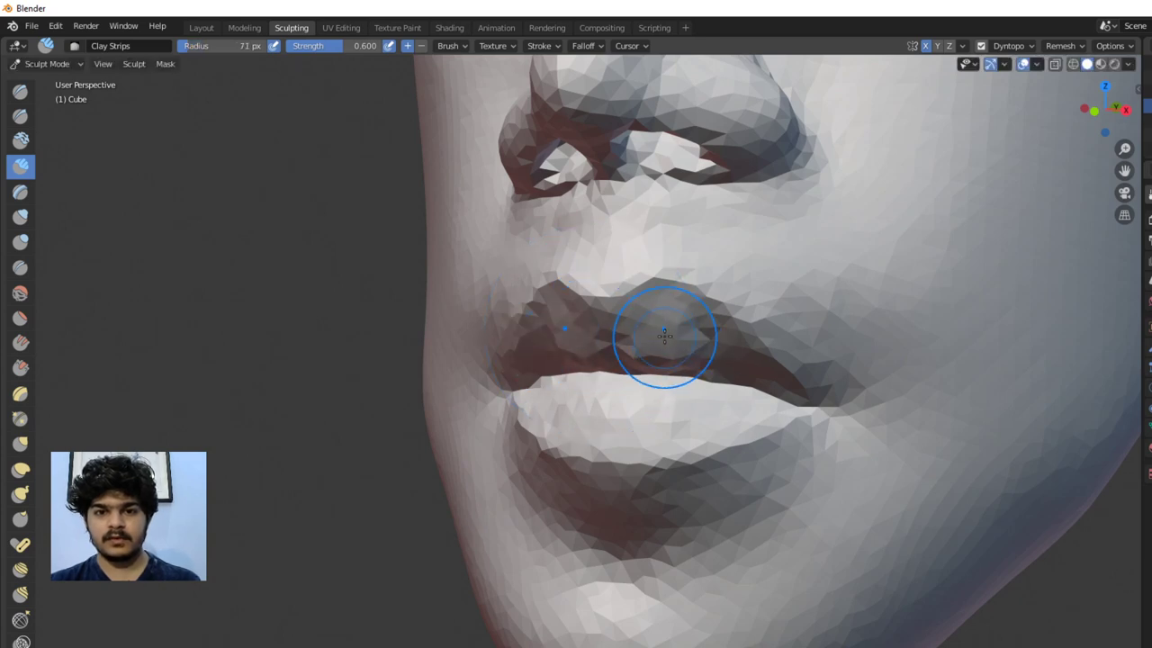
middle_drag(693, 340, 689, 321)
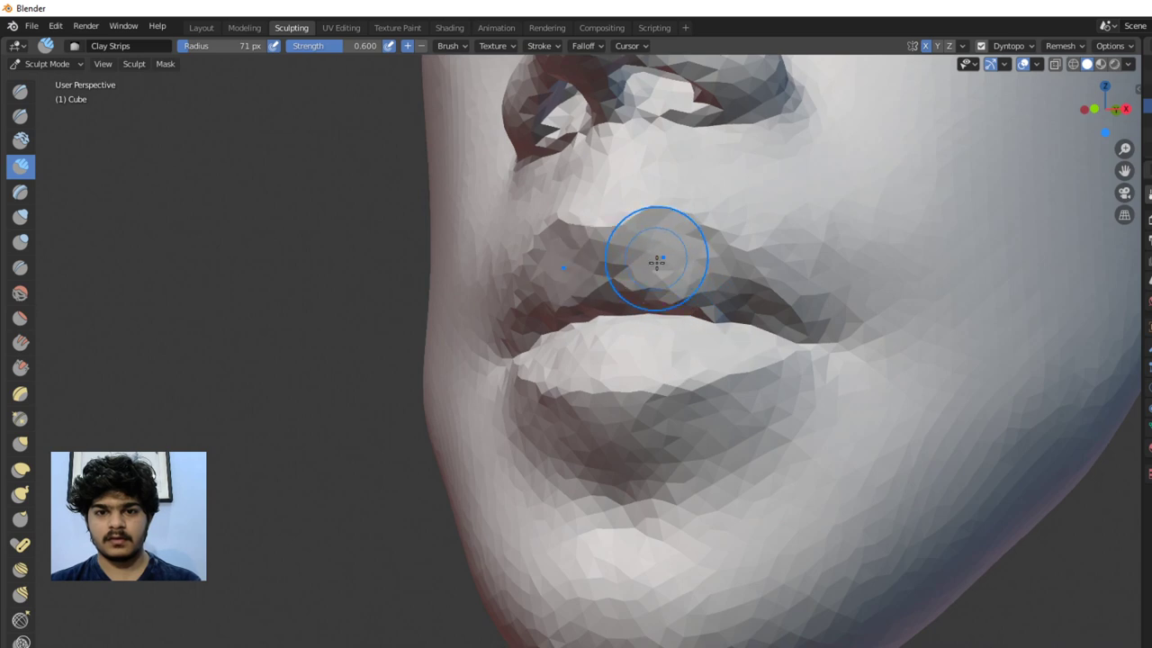
scroll(656, 258, up, 5)
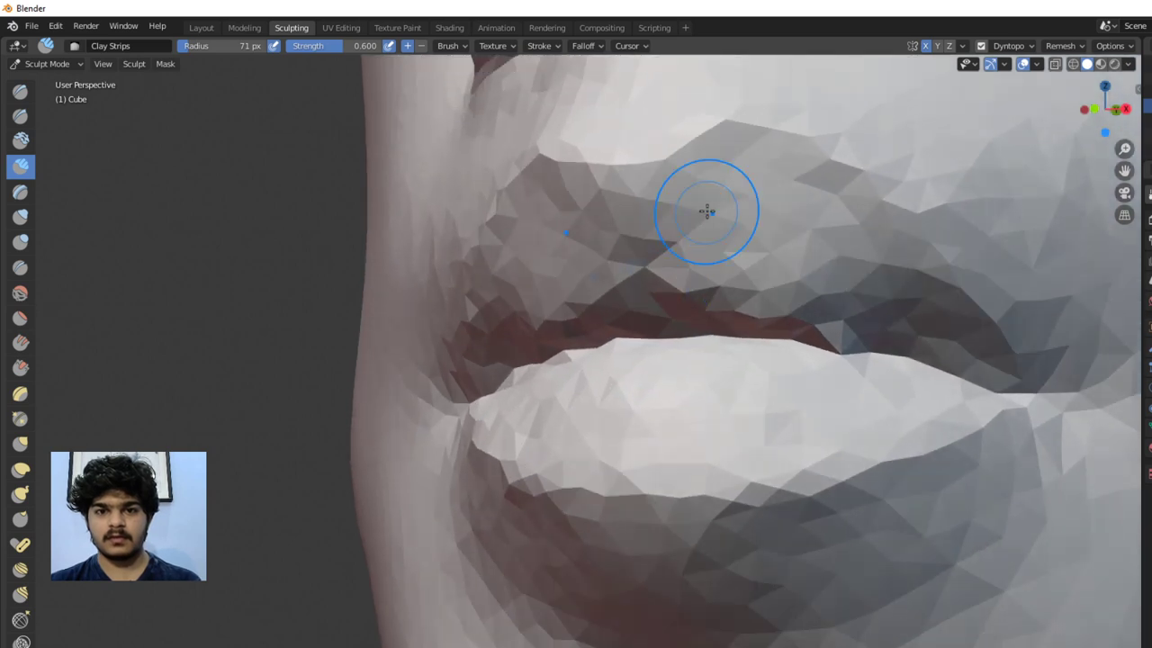
mouse_move(706, 211)
mouse_down()
mouse_move(754, 197)
mouse_move(792, 209)
mouse_move(768, 211)
mouse_move(751, 239)
mouse_move(835, 296)
mouse_move(684, 279)
mouse_move(874, 308)
mouse_up()
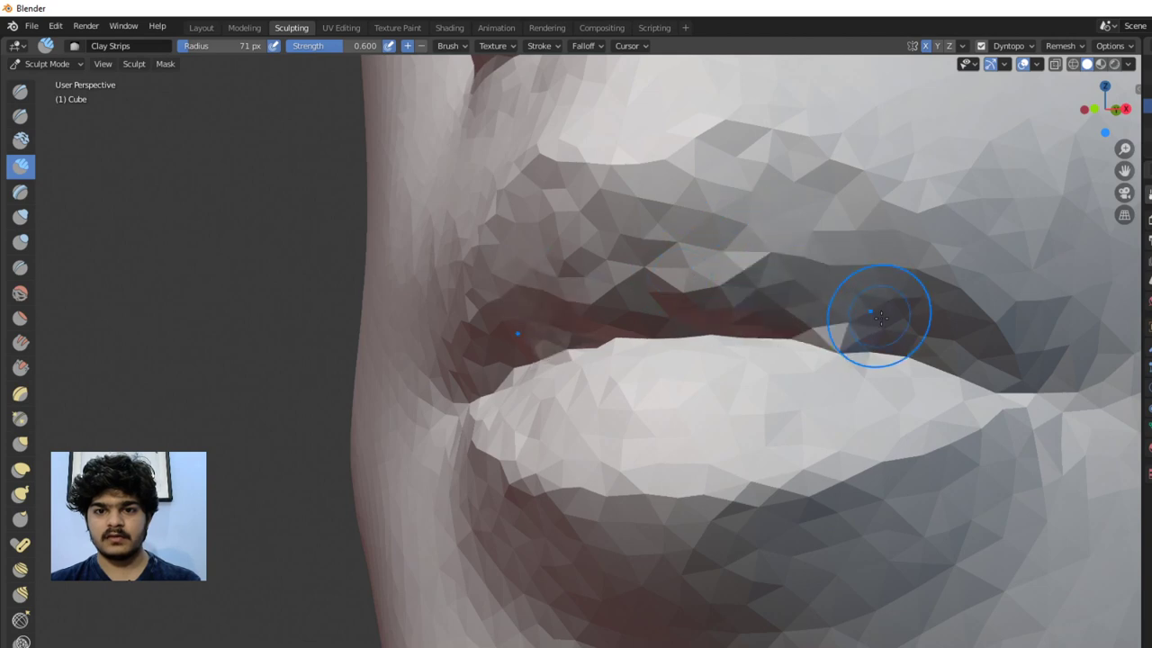
middle_drag(693, 404, 846, 399)
scroll(750, 406, down, 6)
scroll(846, 392, up, 4)
scroll(765, 390, down, 3)
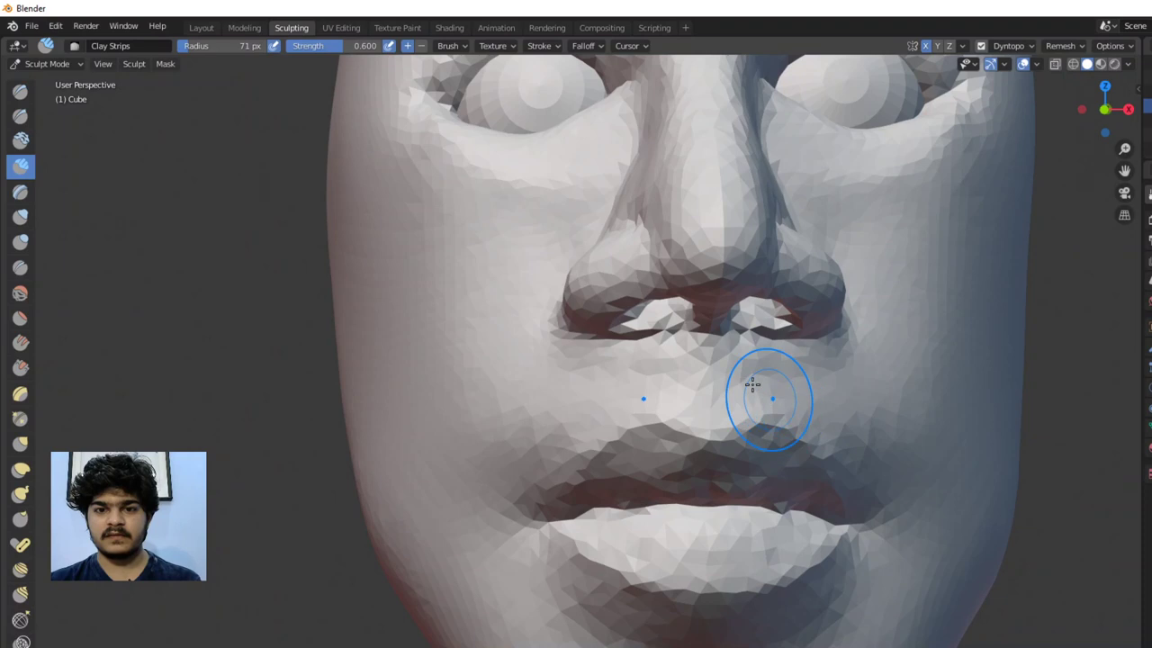
scroll(759, 380, up, 4)
mouse_move(766, 389)
mouse_down()
mouse_move(769, 359)
mouse_move(764, 404)
mouse_up()
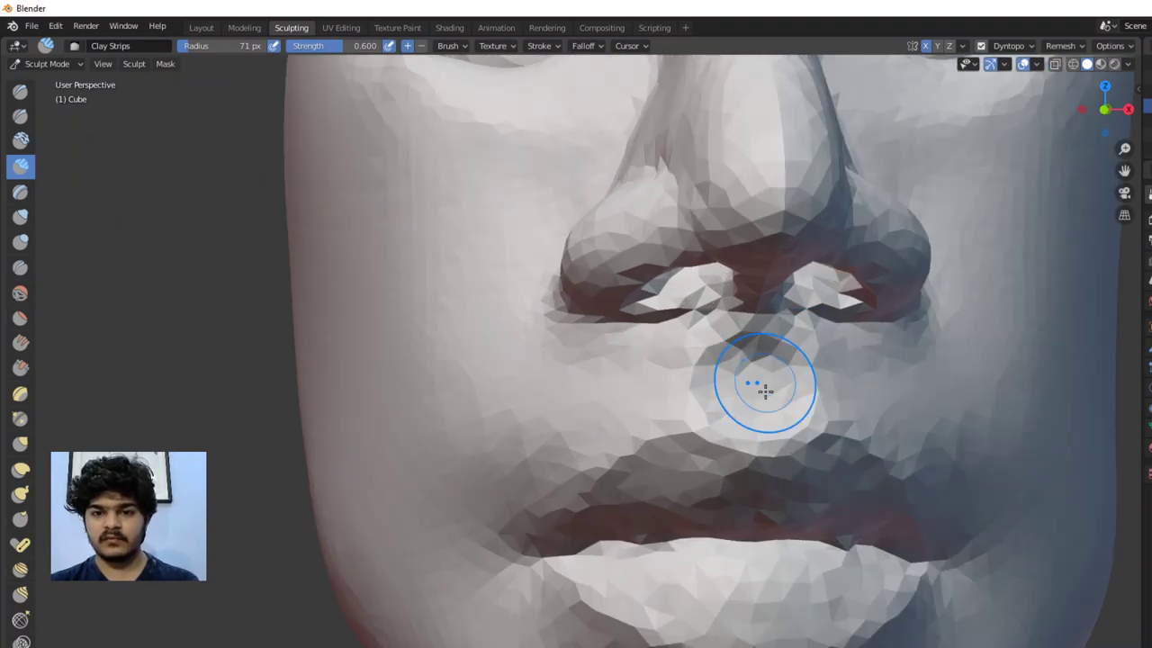
Build up beneath the lower lip and reshape the chin, undoing a nose-to-mouth fold stroke
mouse_move(611, 401)
middle_down()
mouse_move(648, 390)
mouse_move(625, 419)
mouse_move(645, 368)
mouse_move(636, 406)
mouse_move(611, 405)
mouse_move(629, 393)
mouse_move(622, 399)
middle_up()
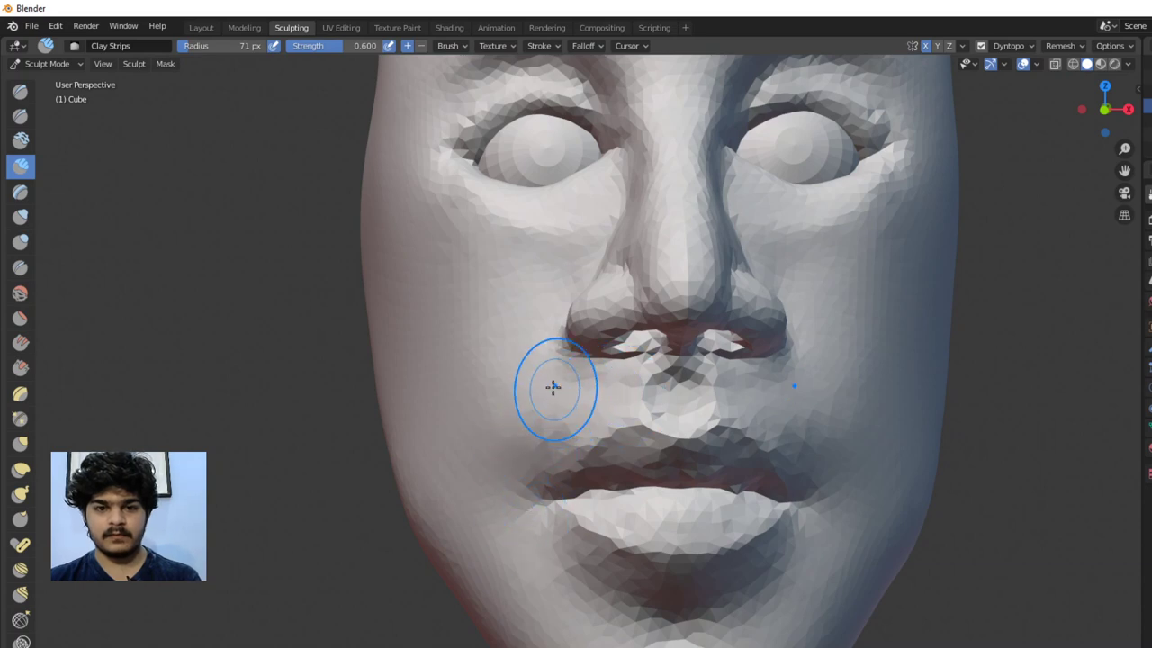
mouse_move(539, 381)
mouse_down()
mouse_move(488, 413)
mouse_move(475, 437)
mouse_up()
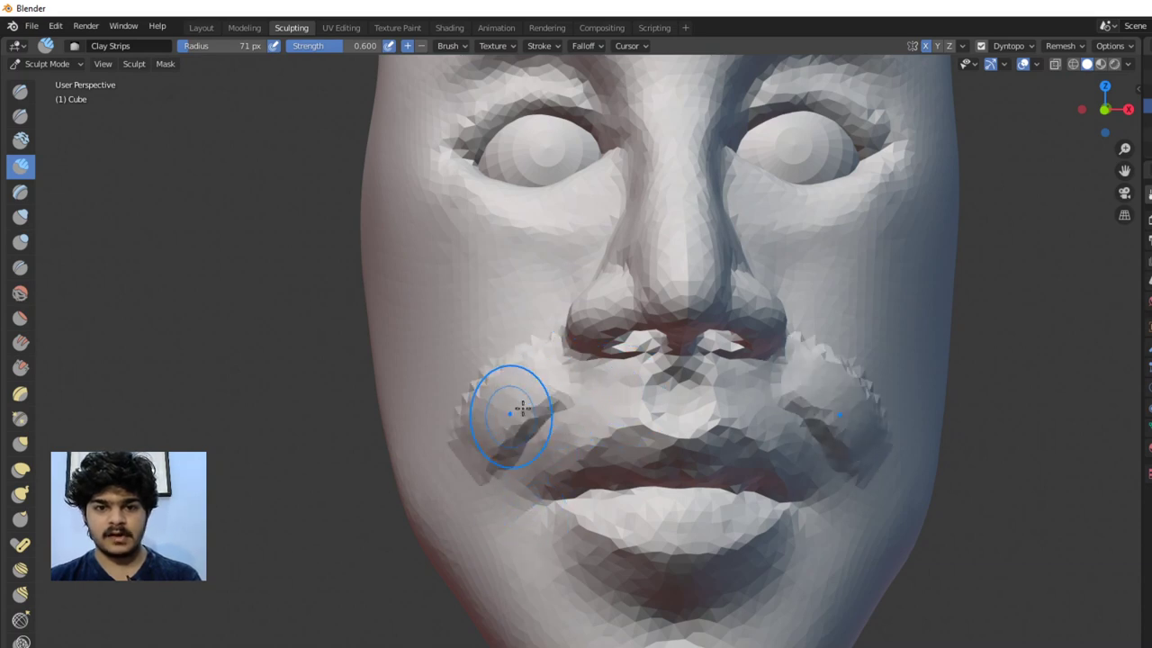
key(ctrl+z)
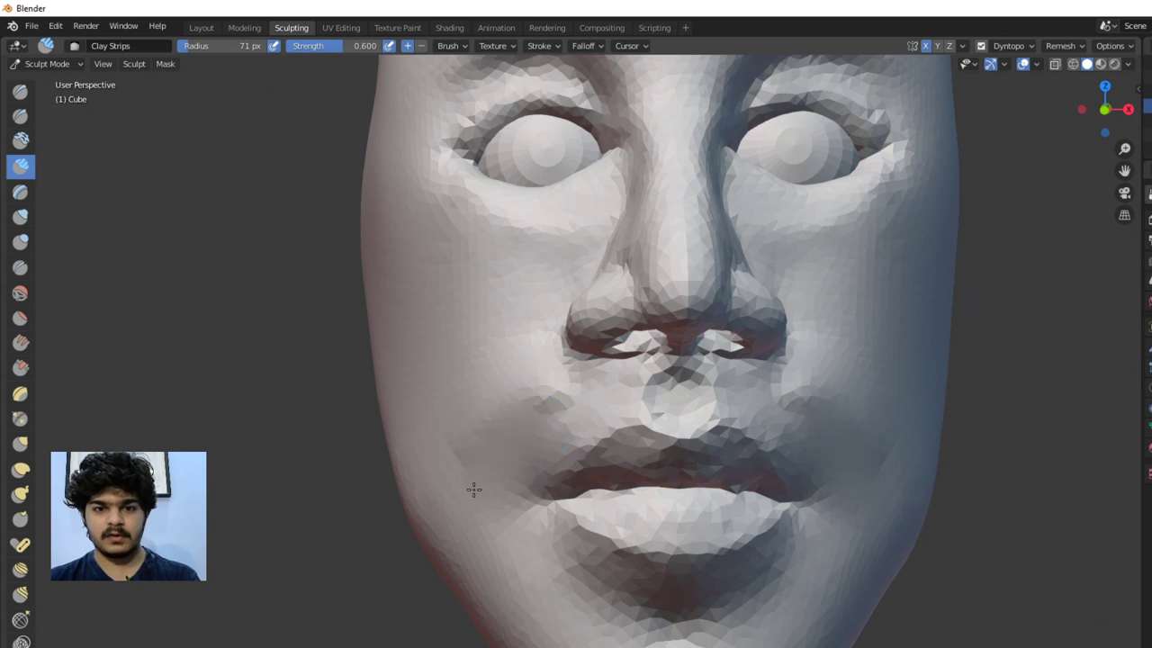
mouse_move(517, 521)
mouse_down()
mouse_move(476, 596)
mouse_move(502, 532)
mouse_move(488, 579)
mouse_move(520, 535)
mouse_move(470, 623)
mouse_move(524, 578)
mouse_move(503, 635)
mouse_move(540, 579)
mouse_move(479, 530)
mouse_move(456, 639)
mouse_up()
mouse_move(531, 573)
shift+mouse_down()
mouse_move(511, 591)
mouse_move(510, 627)
shift+mouse_up()
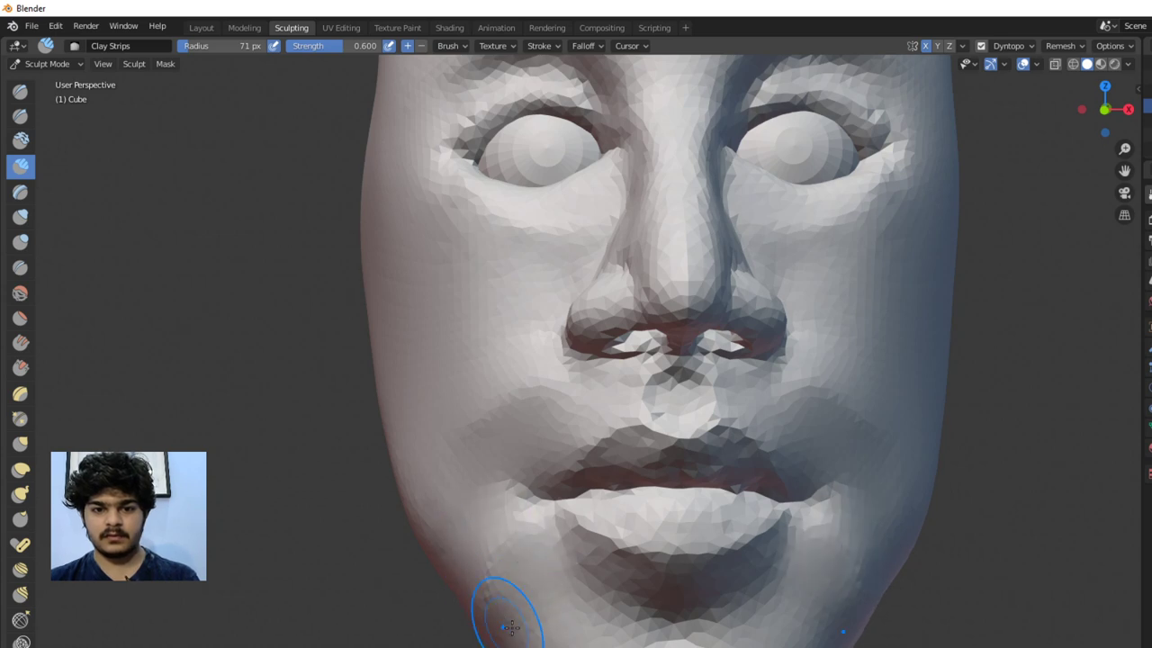
mouse_move(589, 634)
shift+mouse_down()
mouse_move(605, 514)
mouse_move(618, 620)
mouse_move(619, 590)
mouse_move(574, 584)
mouse_move(568, 555)
mouse_move(611, 502)
mouse_move(624, 393)
mouse_move(630, 404)
mouse_move(628, 384)
mouse_move(676, 370)
mouse_move(685, 399)
mouse_move(688, 365)
mouse_move(638, 356)
mouse_move(626, 416)
mouse_move(616, 378)
mouse_move(578, 462)
shift+mouse_up()
scroll(624, 393, up, 2)
scroll(630, 386, up, 3)
Zoom in face-on and carve a crease under the lower lip
scroll(681, 501, down, 5)
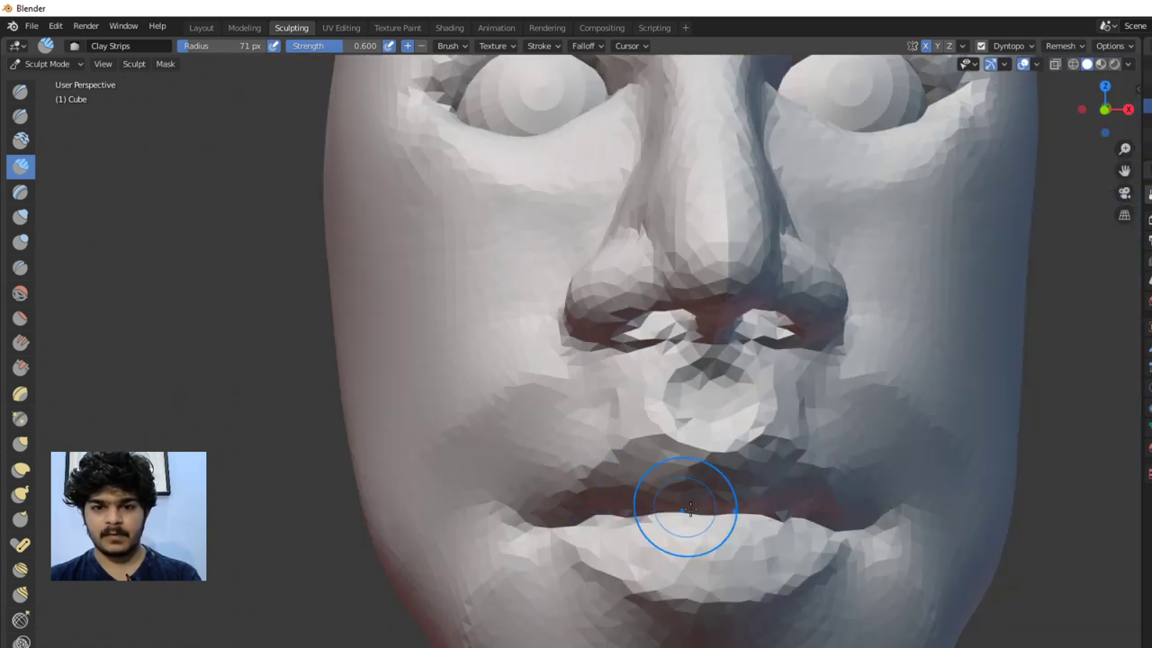
middle_drag(718, 511, 663, 507)
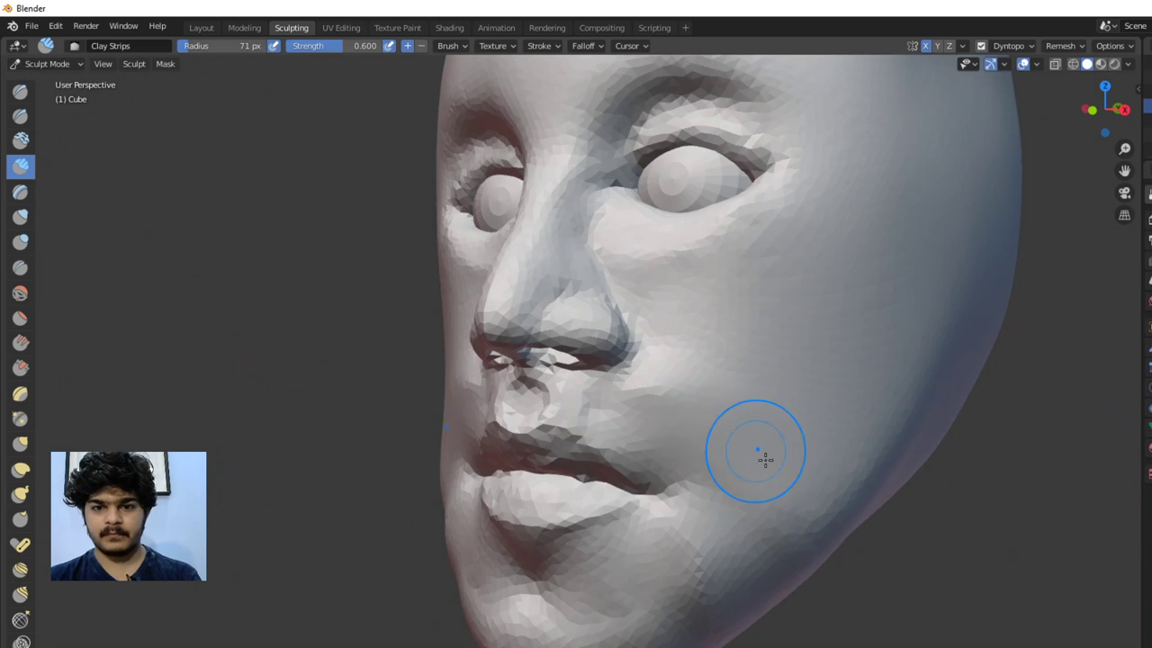
scroll(688, 583, down, 4)
middle_drag(725, 560, 711, 429)
scroll(690, 546, up, 4)
scroll(712, 450, up, 2)
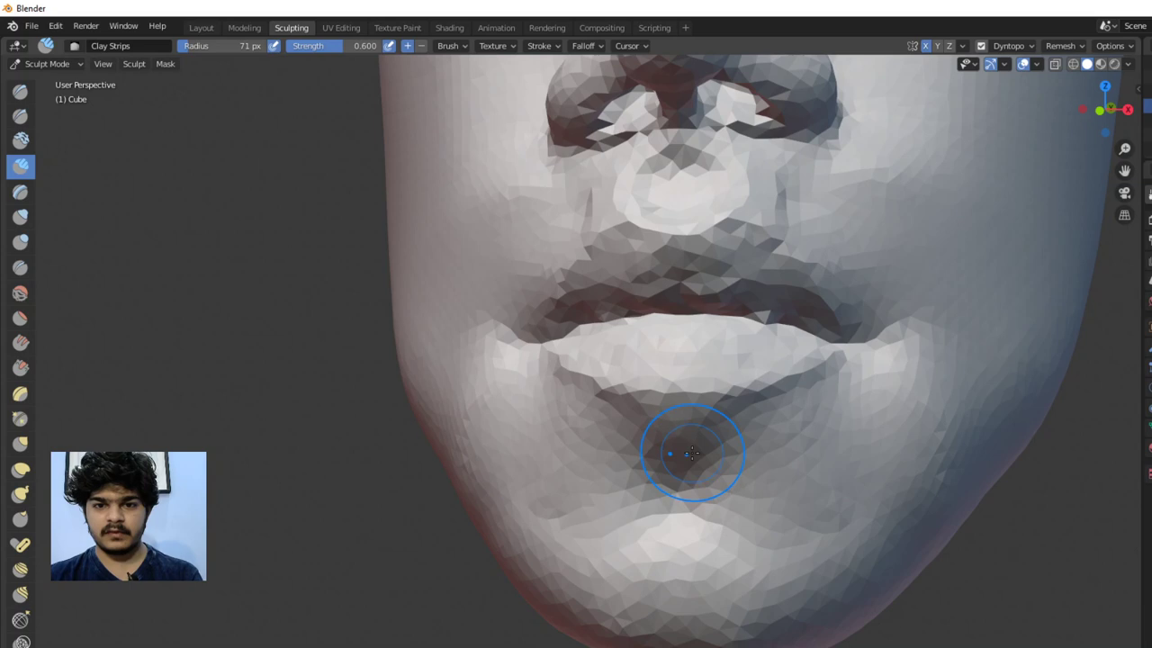
scroll(702, 454, up, 1)
mouse_move(711, 453)
mouse_down()
mouse_move(732, 442)
mouse_move(699, 441)
mouse_up()
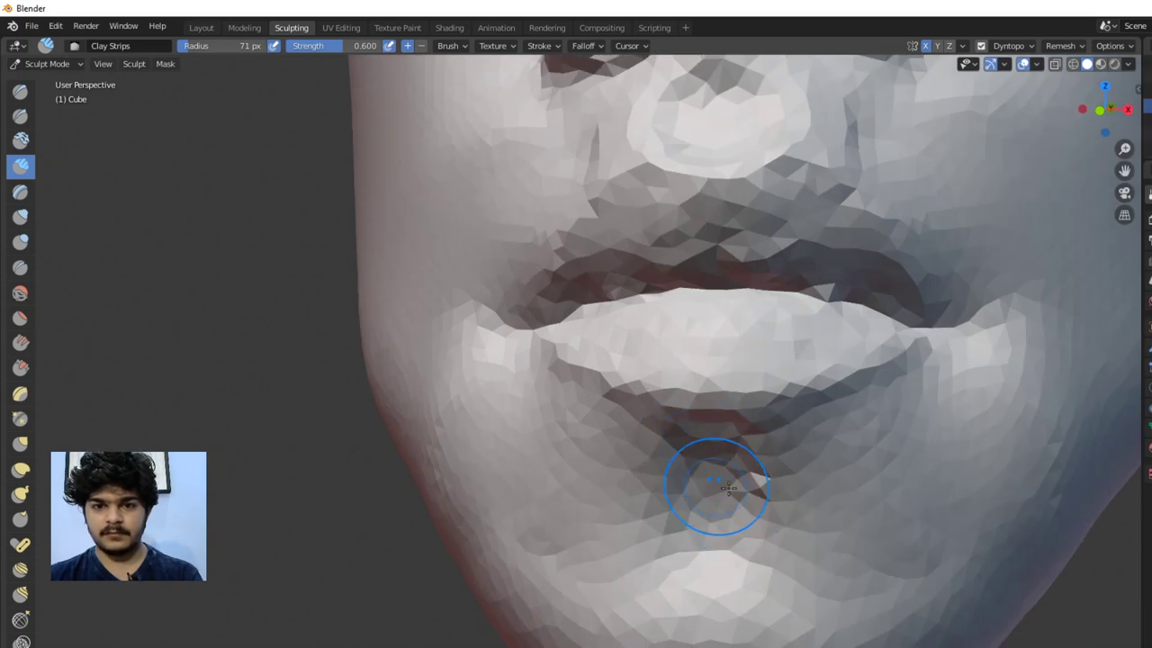
Raise and build up the right side of the chin and smooth its rough patches
drag(876, 467, 877, 497)
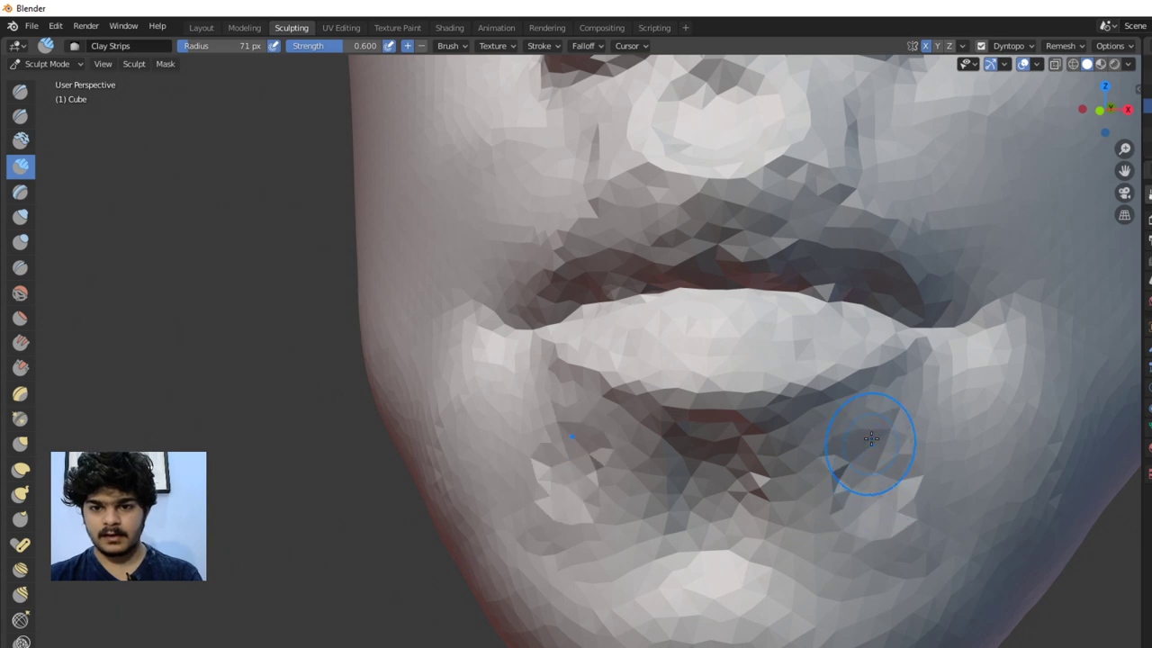
mouse_move(871, 438)
mouse_down()
mouse_move(913, 506)
mouse_move(949, 507)
mouse_up()
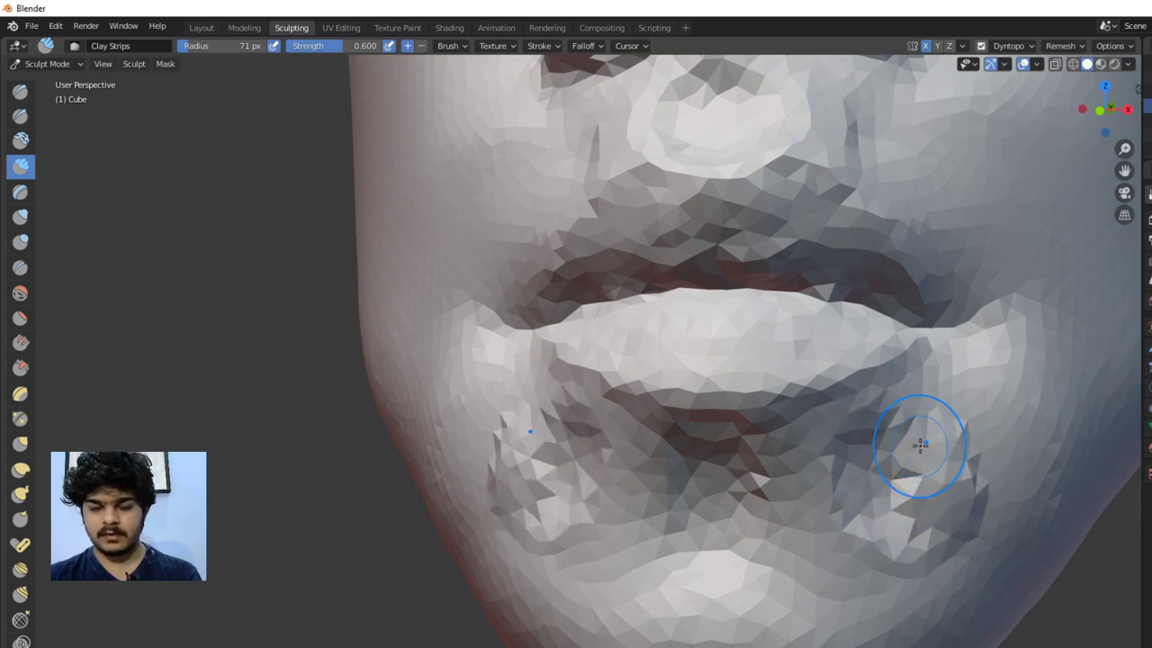
mouse_move(922, 456)
shift+mouse_down()
mouse_move(895, 431)
mouse_move(857, 449)
mouse_move(855, 484)
mouse_move(887, 531)
shift+mouse_up()
scroll(804, 496, down, 2)
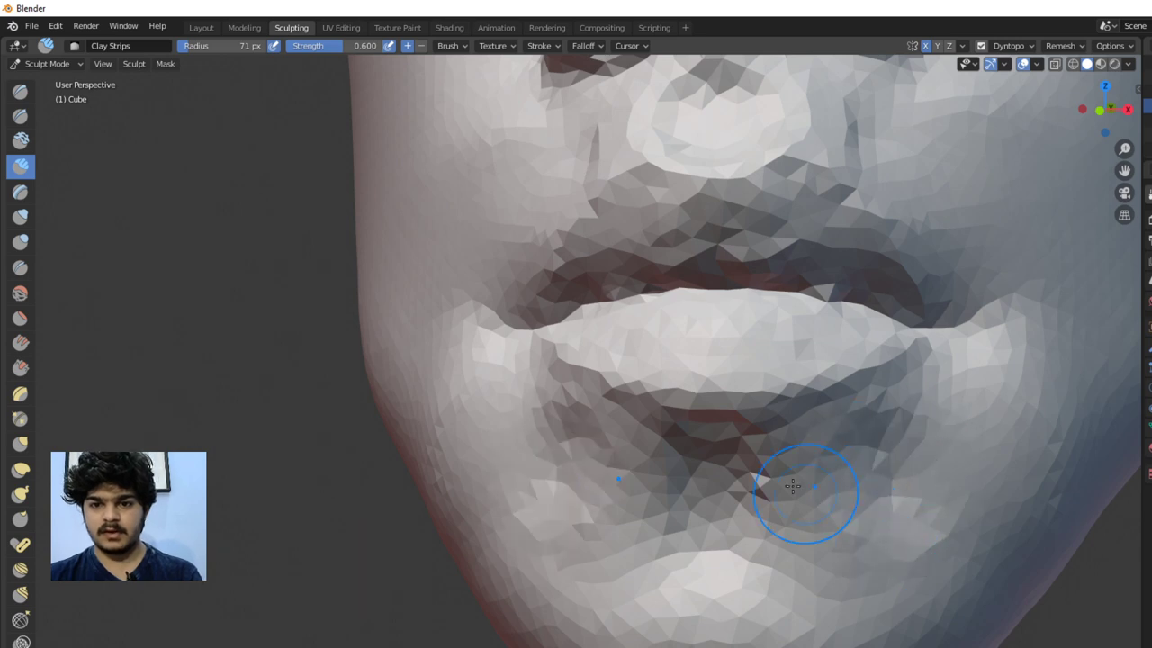
scroll(838, 477, down, 3)
scroll(838, 478, down, 3)
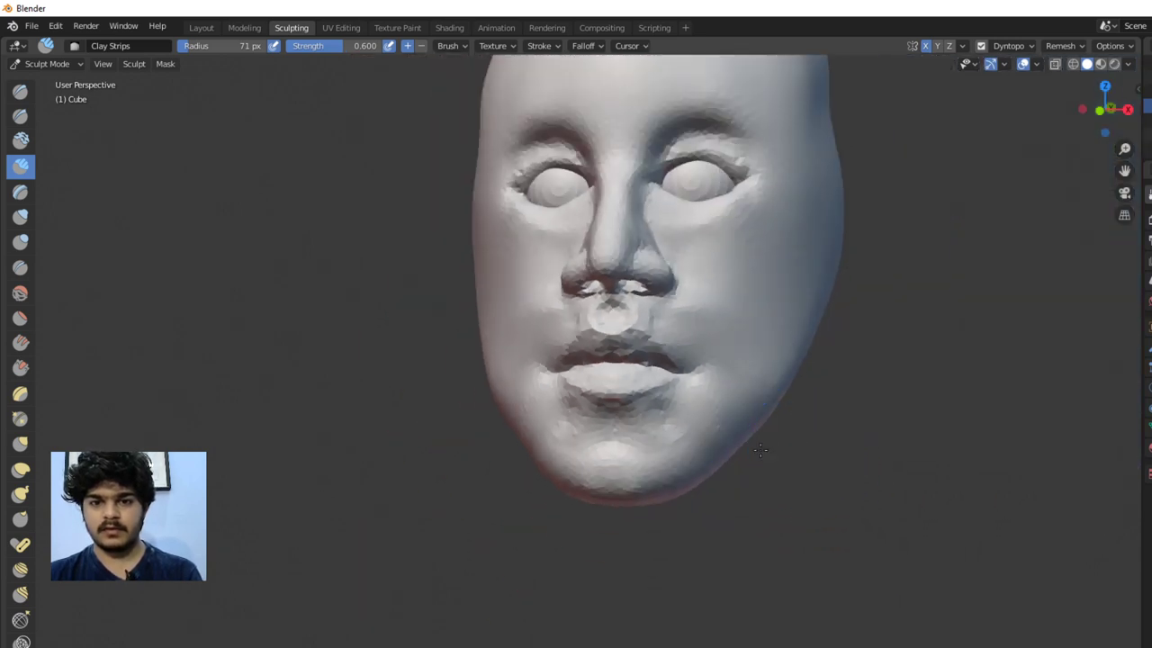
middle_drag(837, 478, 707, 437)
scroll(707, 438, down, 2)
middle_drag(788, 466, 597, 439)
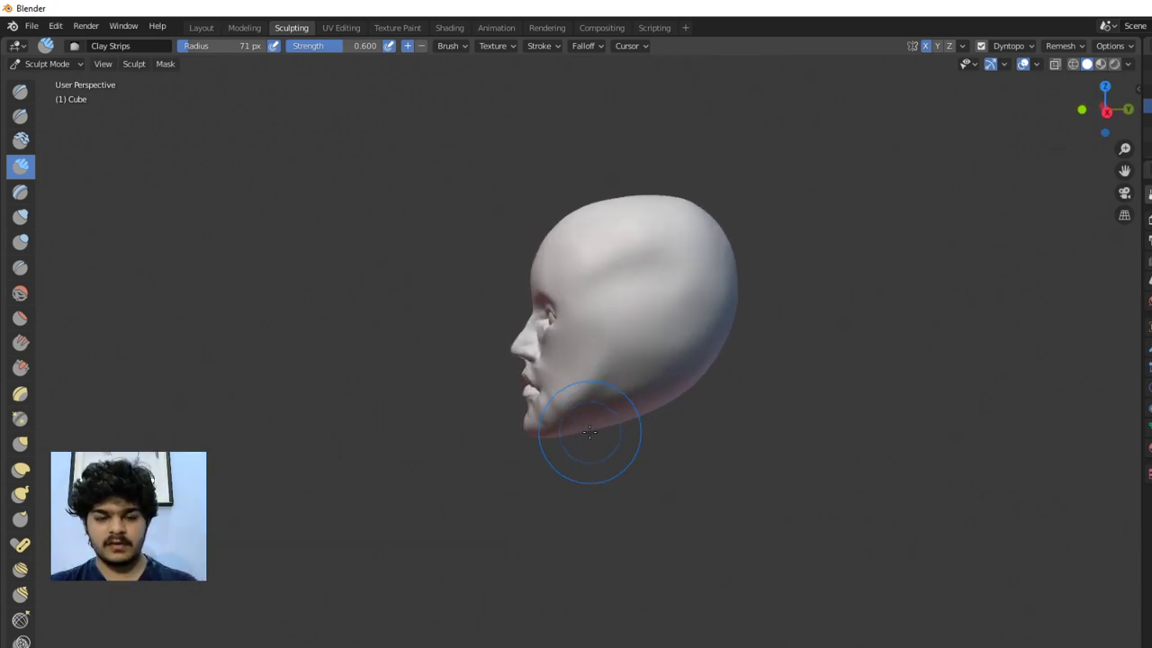
Pull the underside of the jaw into shape with the Grab brush
key(g)
mouse_move(573, 411)
mouse_down()
mouse_move(617, 411)
mouse_move(587, 399)
mouse_move(570, 411)
mouse_move(576, 419)
mouse_move(641, 362)
mouse_up()
mouse_move(654, 363)
middle_down()
mouse_move(698, 412)
mouse_move(685, 428)
mouse_move(792, 417)
middle_up()
Set Dyntopo to Constant Detail with a 60.00 detail resolution
scroll(698, 412, up, 3)
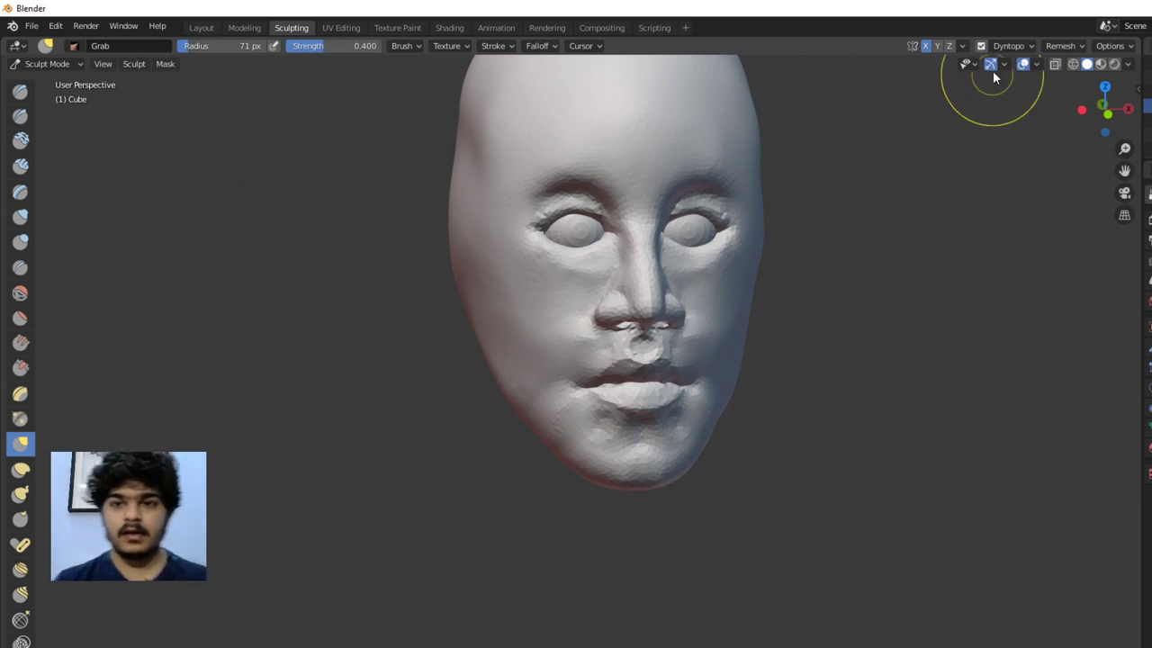
click(1004, 47)
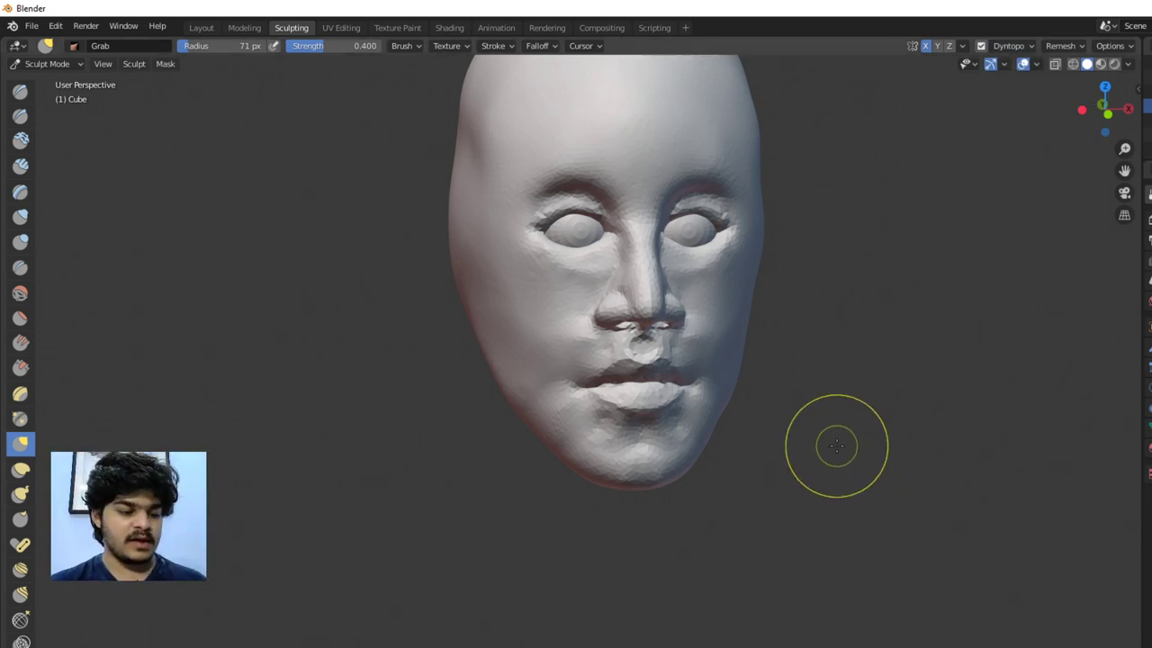
middle_drag(738, 351, 882, 175)
Run Detail Flood Fill to re-detail the whole face mesh at 60.00 constant detail
click(994, 45)
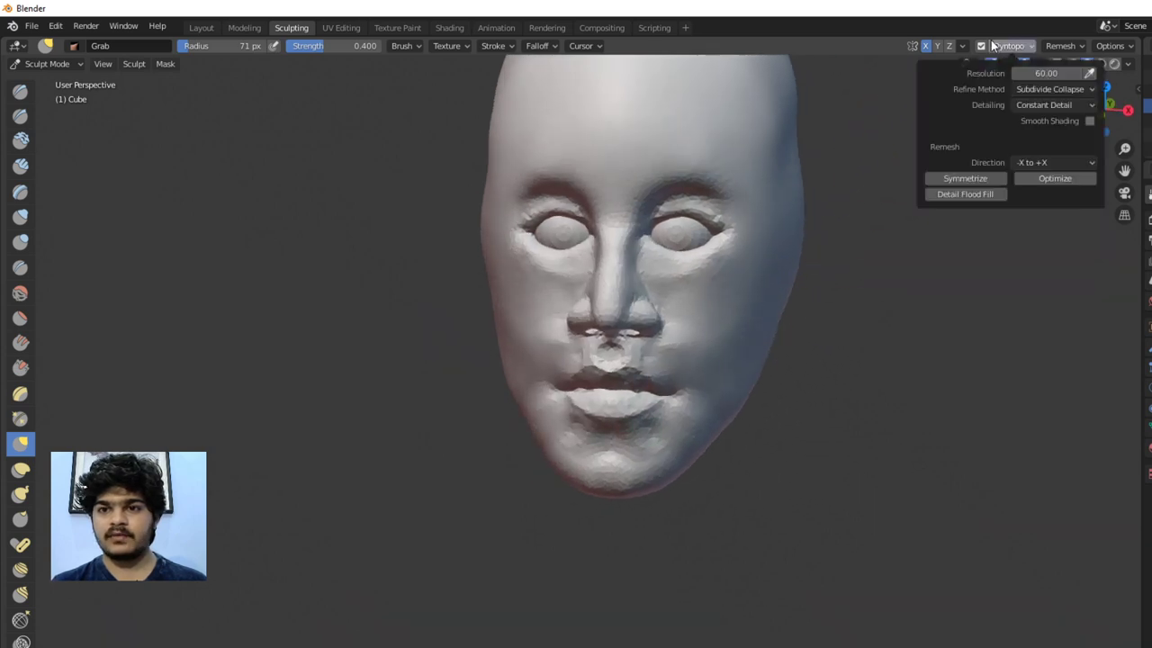
click(958, 194)
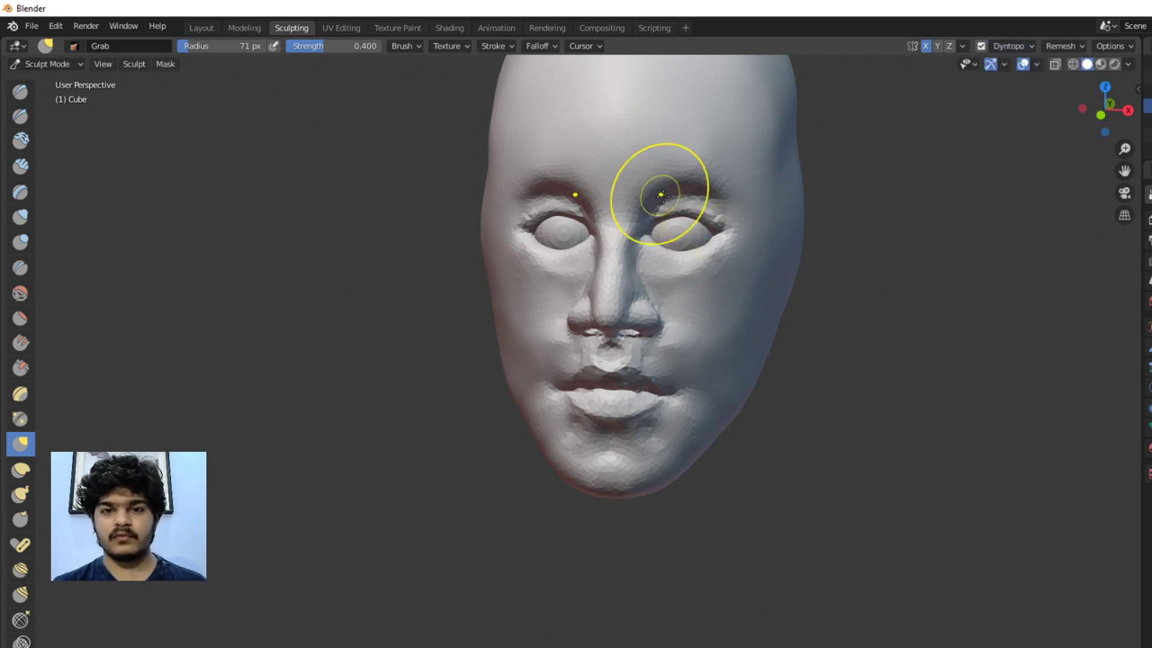
middle_drag(699, 167, 688, 251)
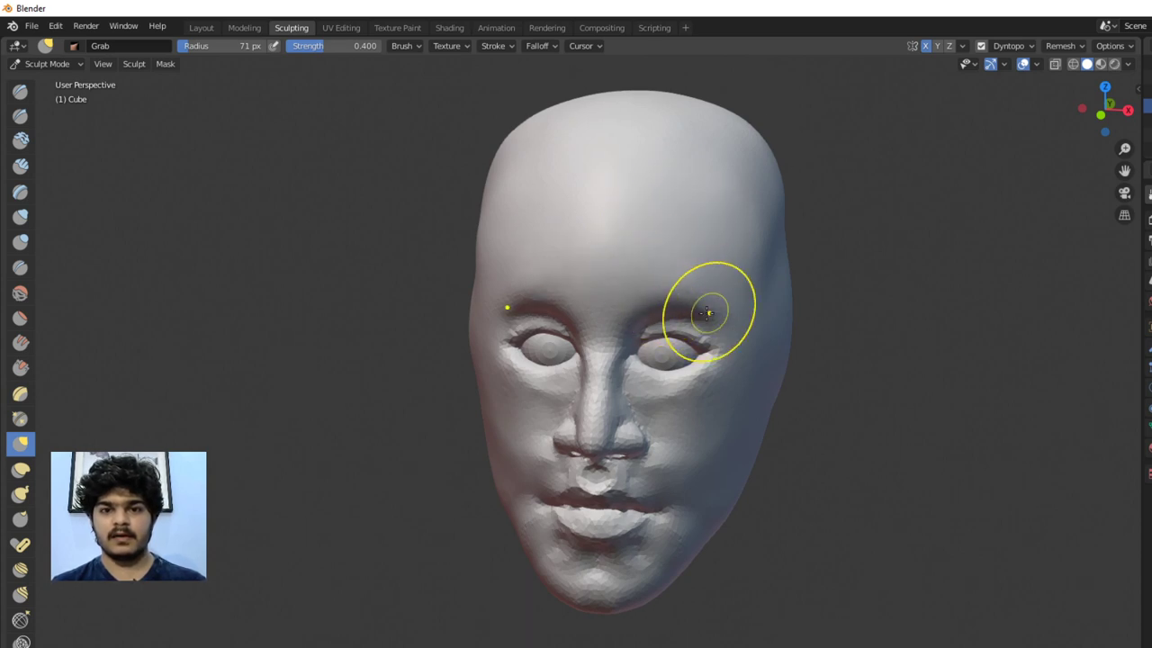
Pull the nose bridge down toward the tip to lengthen and narrow the nose
mouse_move(618, 369)
mouse_down()
mouse_move(618, 347)
mouse_move(630, 423)
mouse_move(606, 439)
mouse_move(648, 489)
mouse_move(609, 489)
mouse_move(621, 483)
mouse_move(663, 571)
mouse_move(620, 573)
mouse_move(630, 580)
mouse_up()
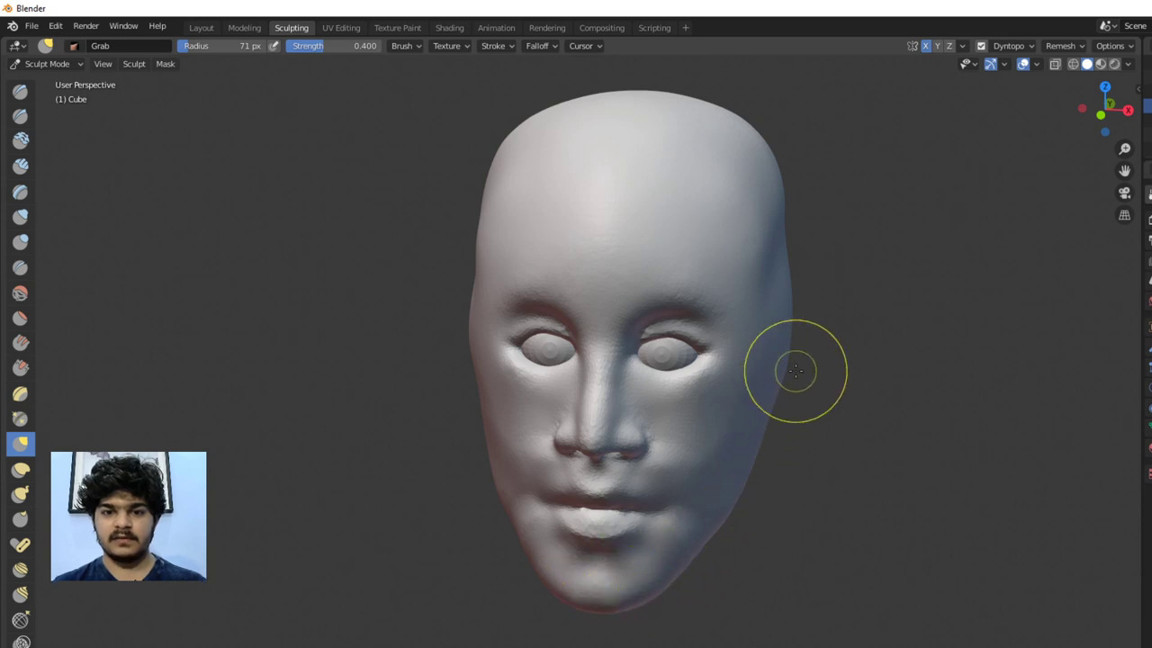
middle_drag(794, 368, 585, 291)
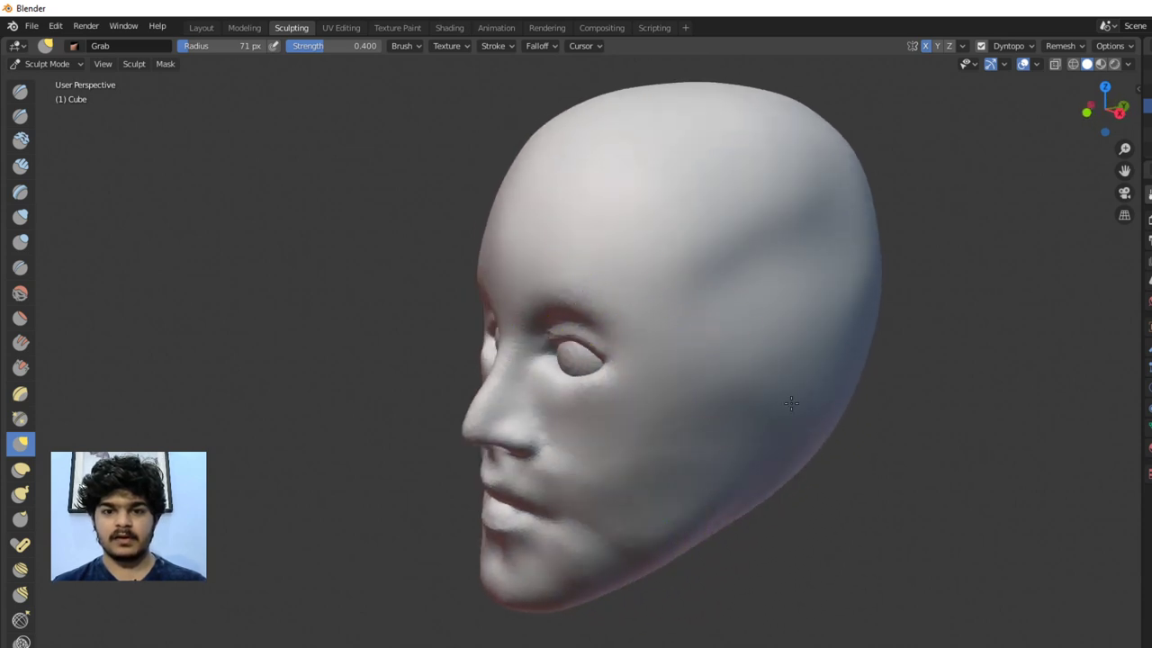
scroll(765, 247, down, 3)
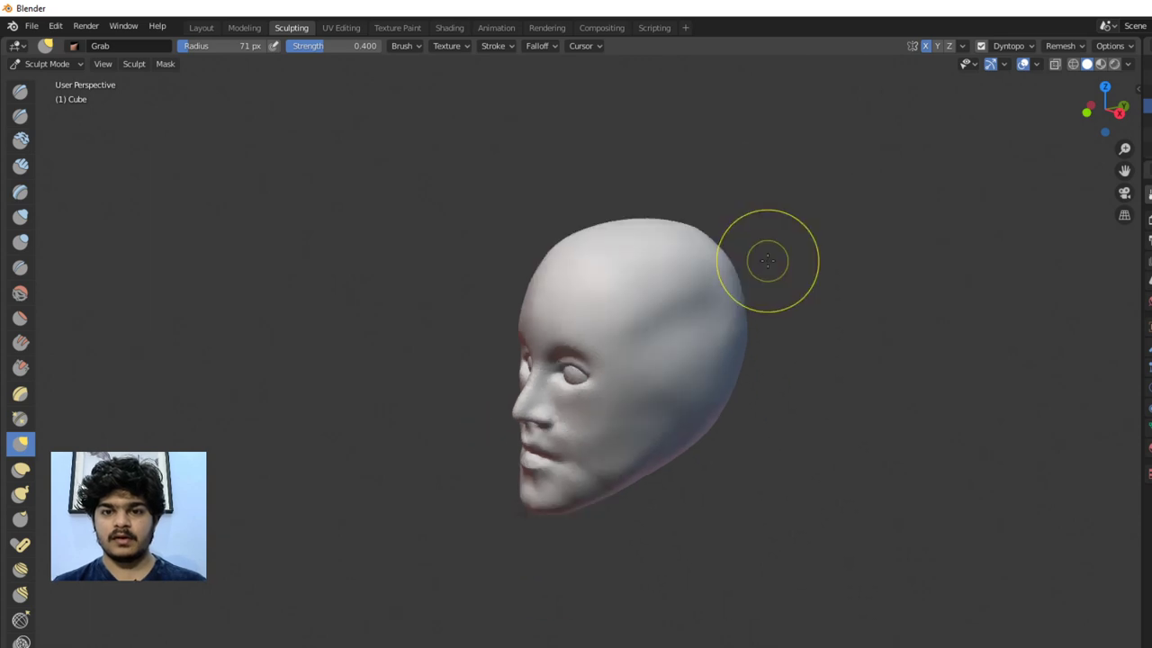
middle_drag(752, 265, 700, 261)
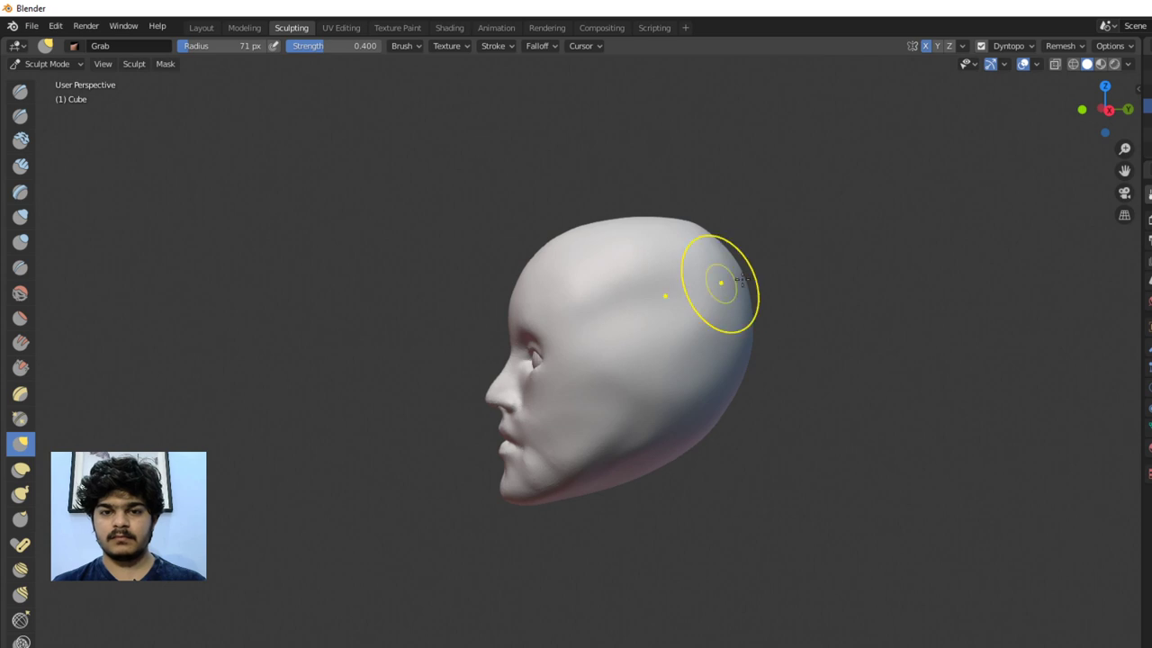
Orbit around the head to inspect it from the back and every side
middle_drag(742, 279, 585, 385)
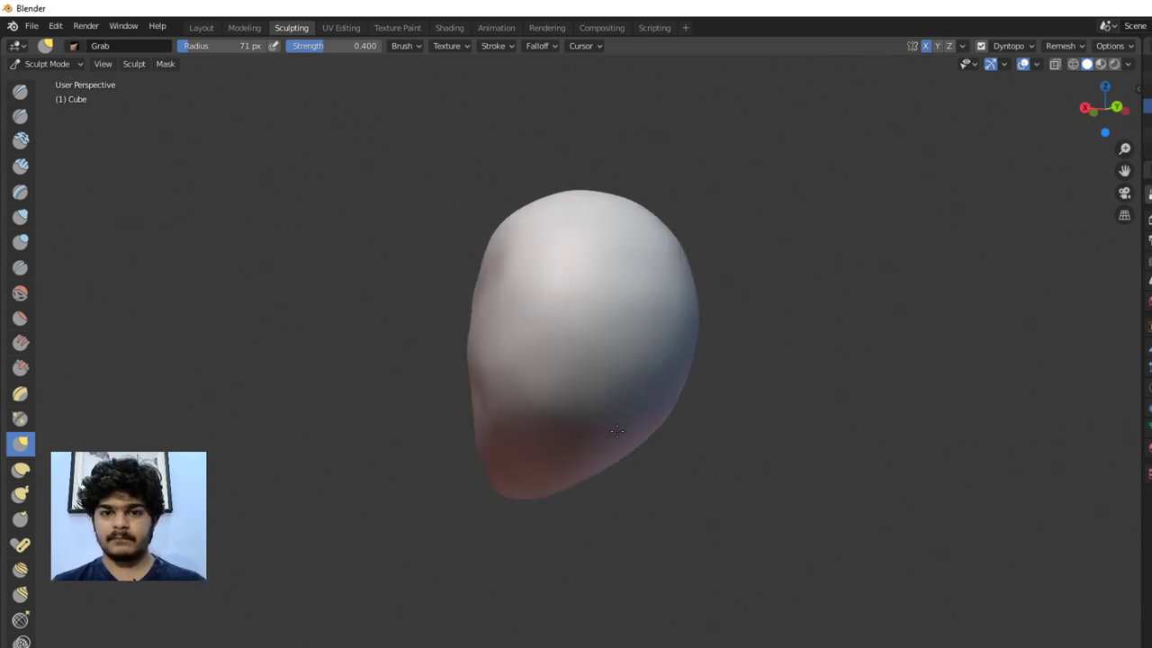
middle_drag(667, 356, 573, 366)
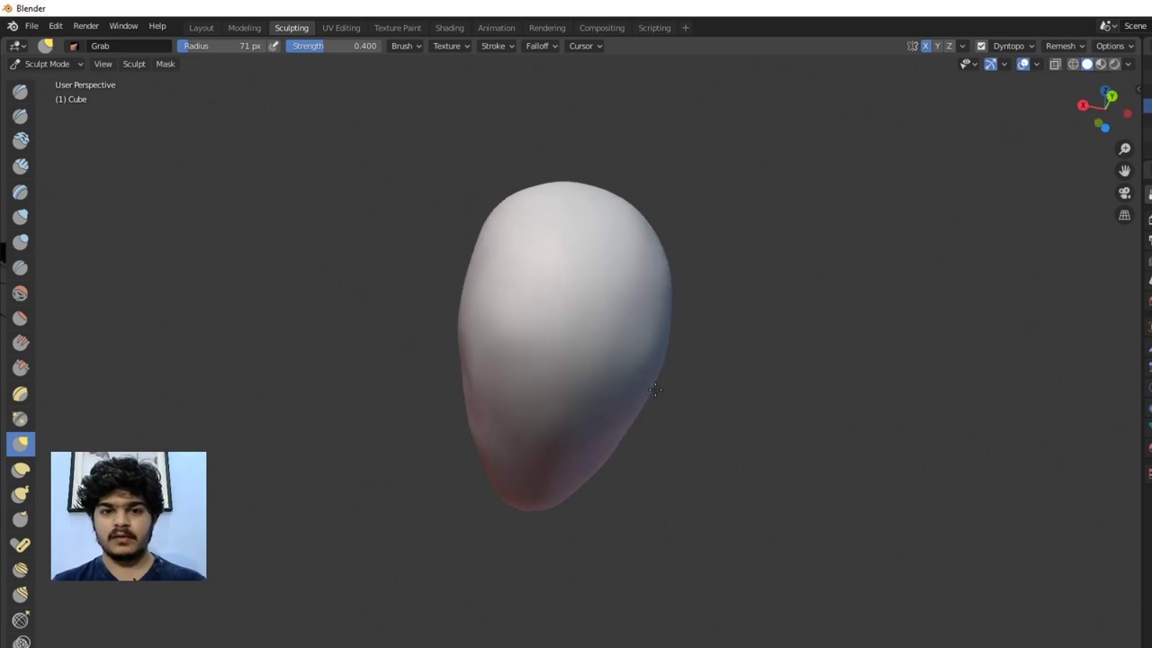
middle_drag(610, 408, 479, 369)
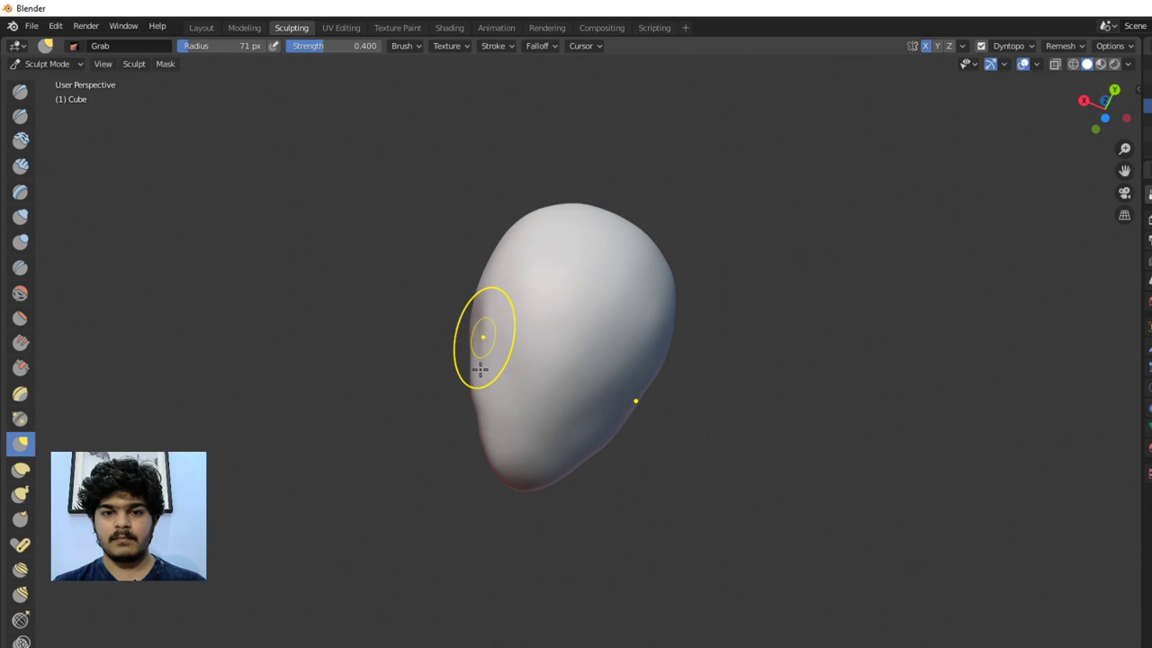
middle_drag(622, 458, 386, 612)
scroll(560, 489, up, 2)
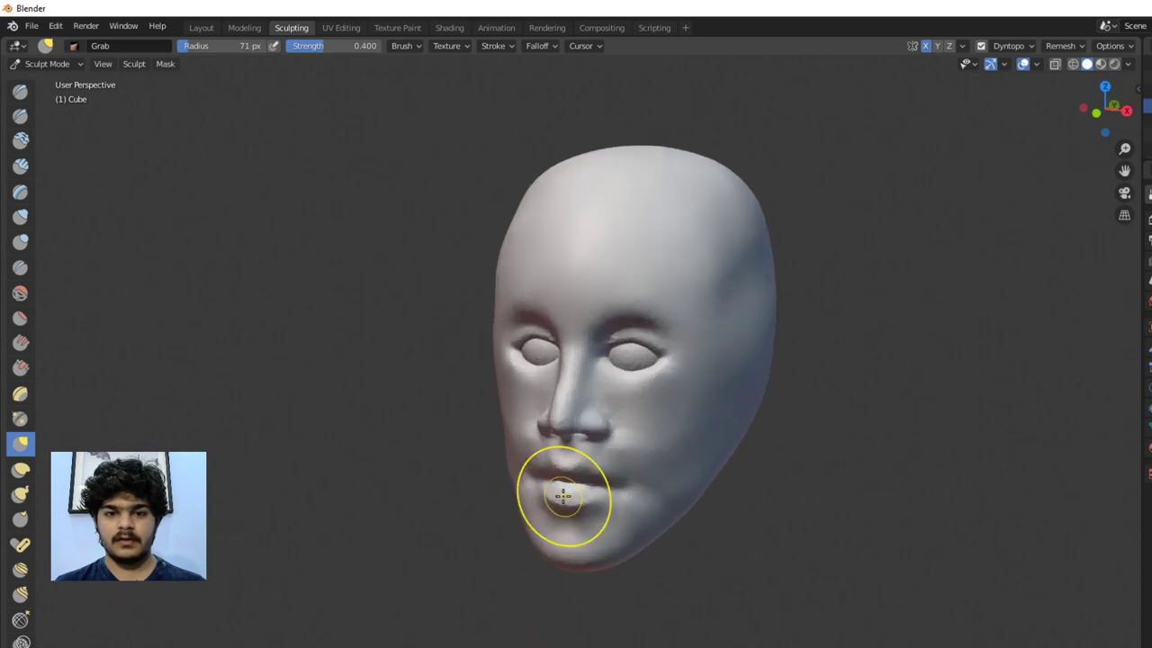
middle_drag(561, 489, 552, 416)
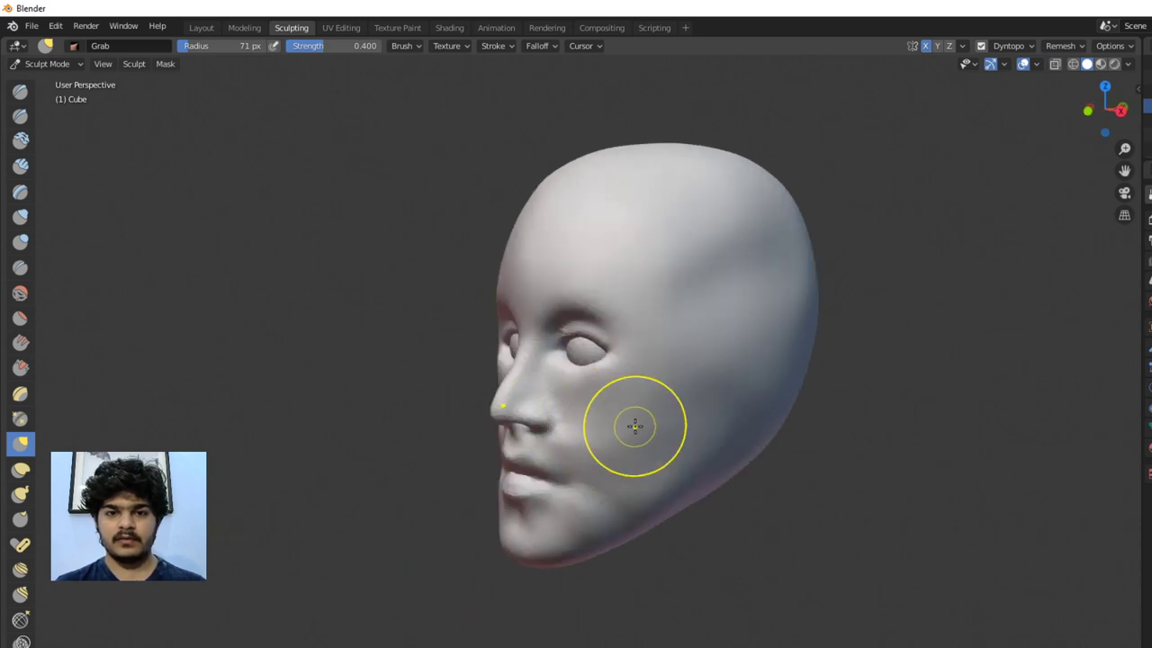
right_click(626, 297)
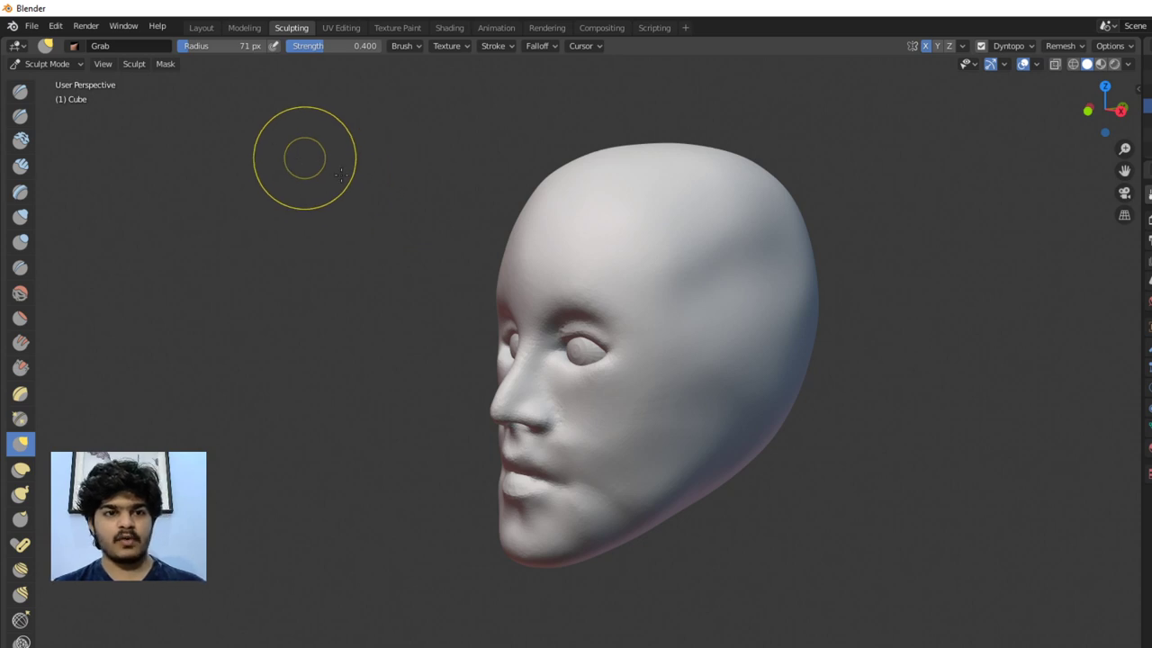
Toggle Edit Mode, pass through Object Mode, and return the head to Sculpt Mode
key(Tab)
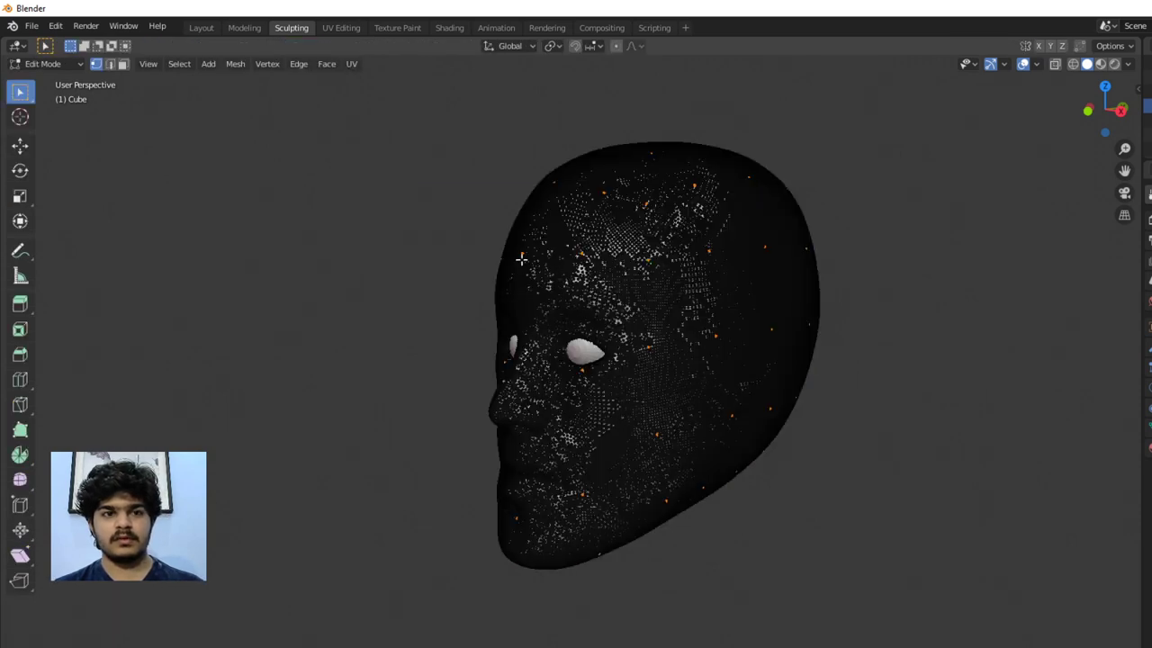
key(Tab)
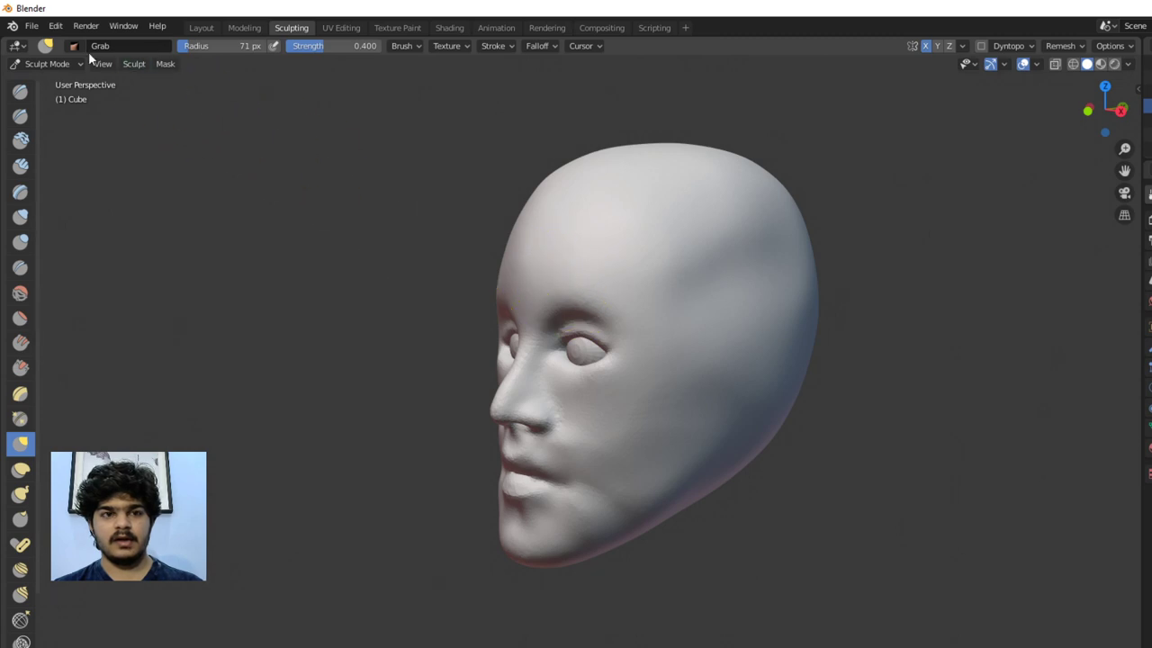
click(45, 62)
click(61, 81)
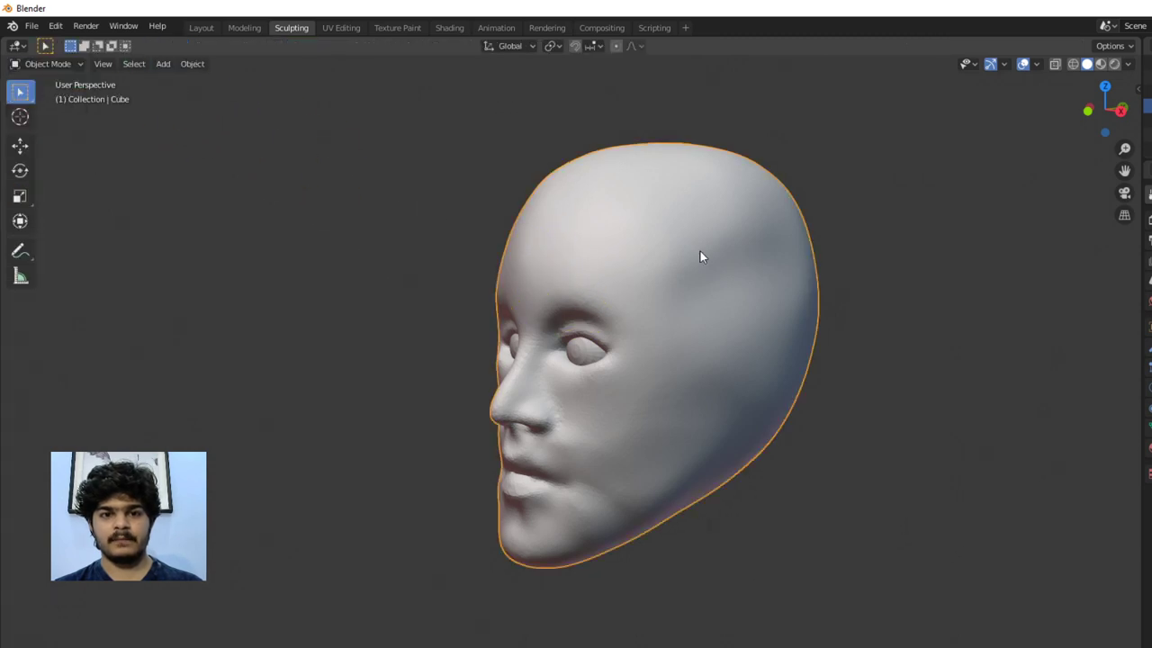
right_click(654, 256)
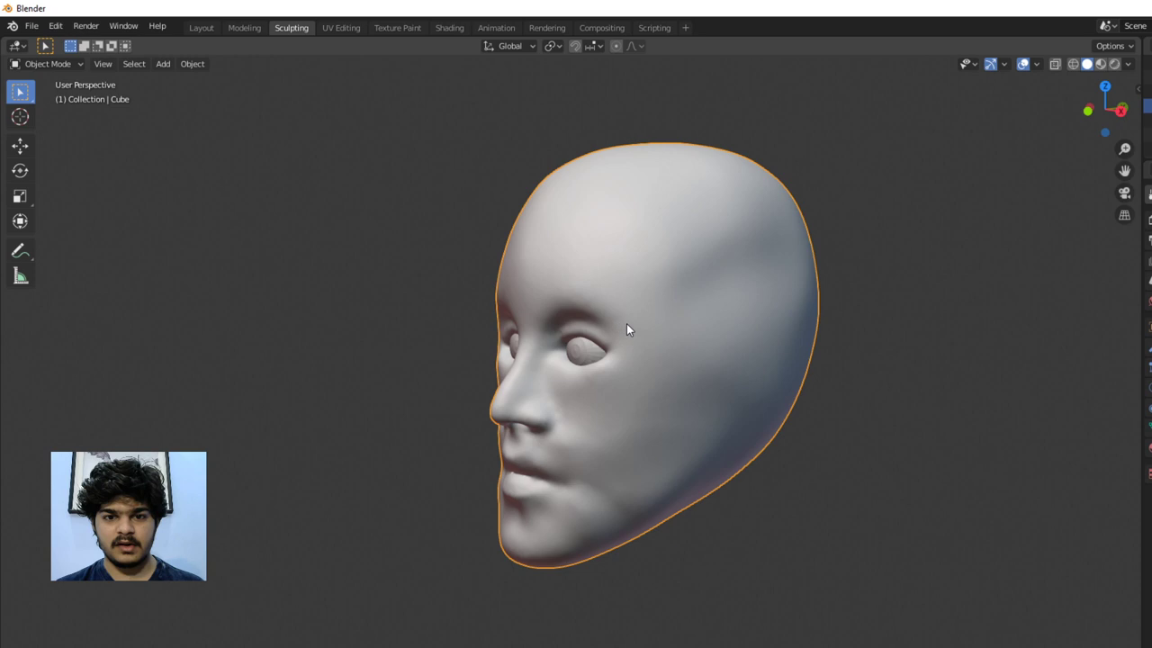
middle_drag(628, 329, 651, 384)
scroll(617, 350, up, 5)
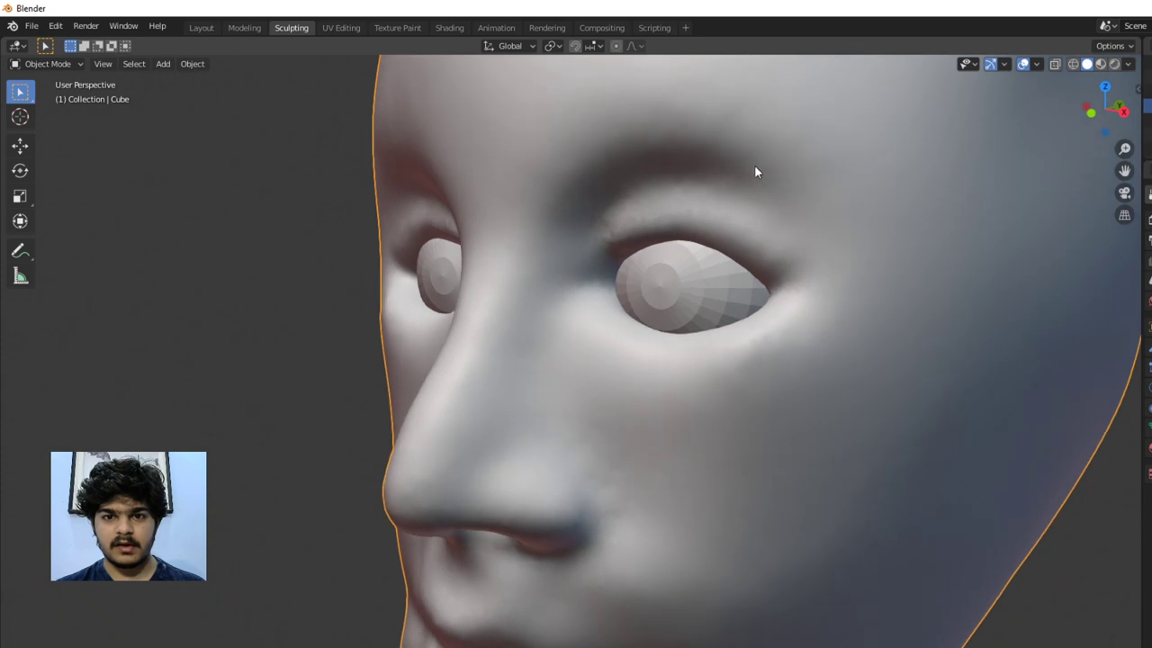
click(40, 63)
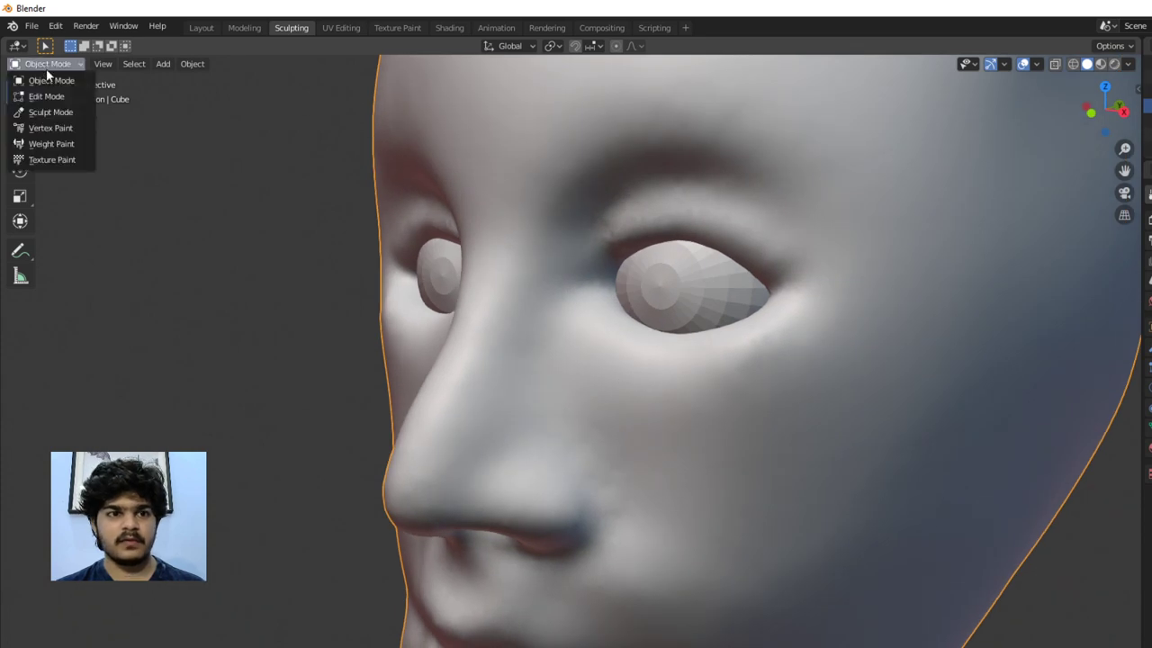
click(48, 112)
Try Clay Strips eyebrow ridges, then undo them twice to keep the brow smooth
scroll(606, 237, down, 3)
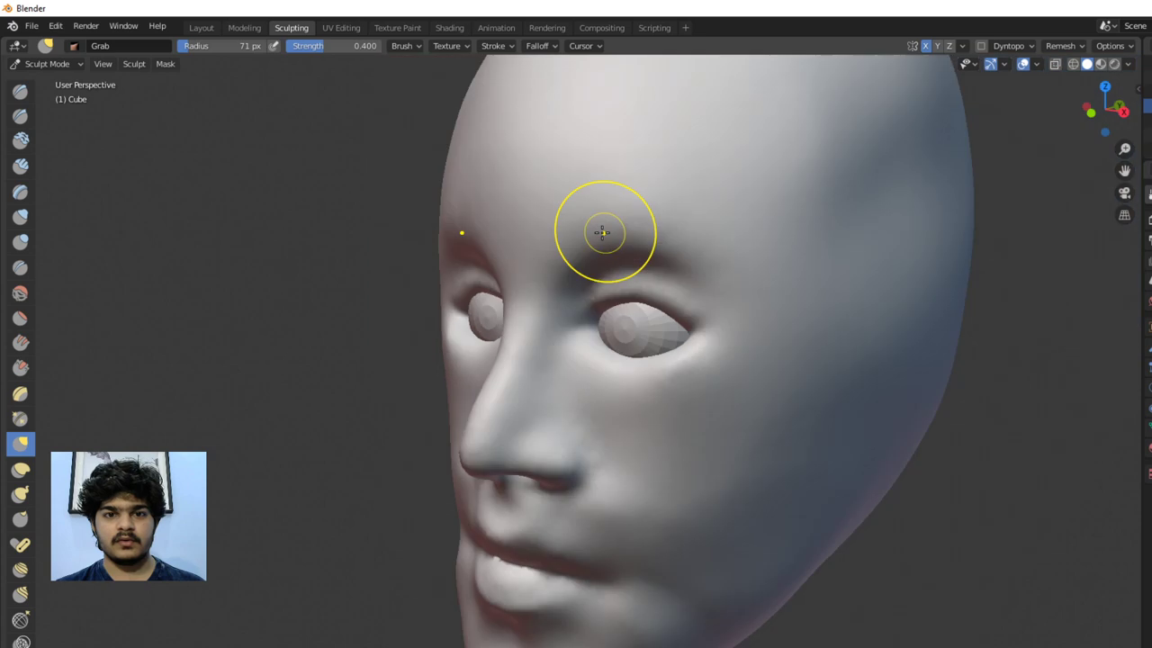
mouse_move(606, 237)
middle_down()
mouse_move(620, 231)
mouse_move(594, 243)
middle_up()
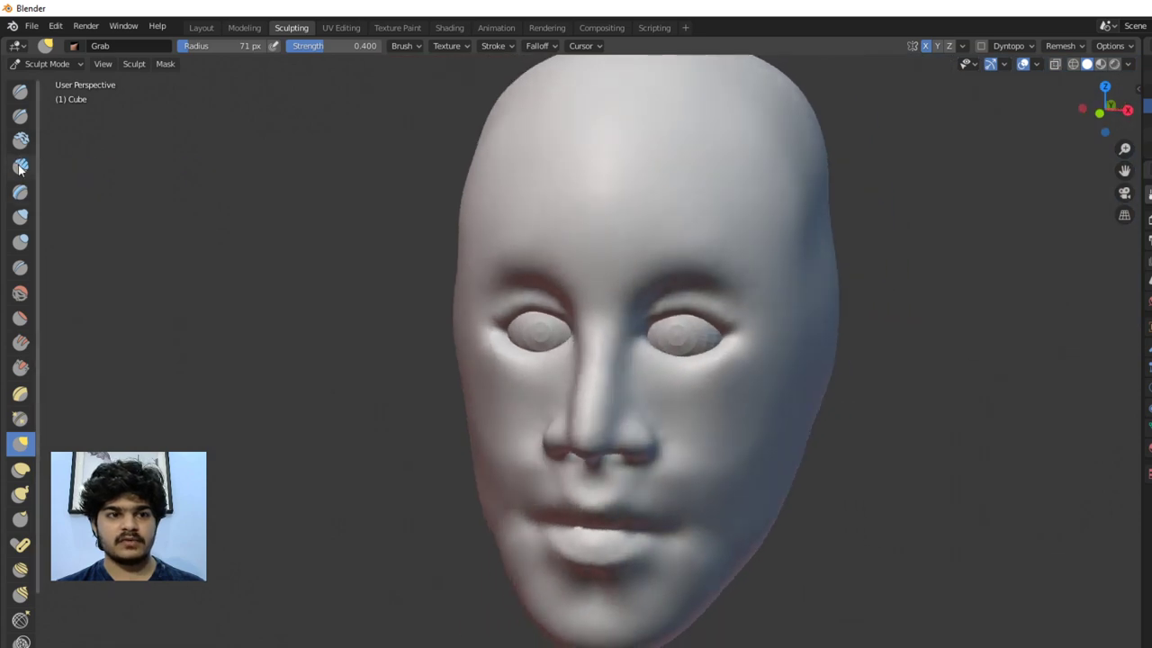
click(21, 167)
scroll(481, 269, up, 3)
mouse_move(553, 278)
middle_down()
mouse_move(571, 249)
mouse_move(623, 253)
mouse_move(585, 296)
middle_up()
scroll(654, 275, up, 2)
mouse_move(630, 200)
mouse_down()
mouse_move(753, 174)
mouse_move(756, 202)
mouse_up()
key(ctrl+z)
key(ctrl+z)
key(ctrl+z)
key(ctrl+z)
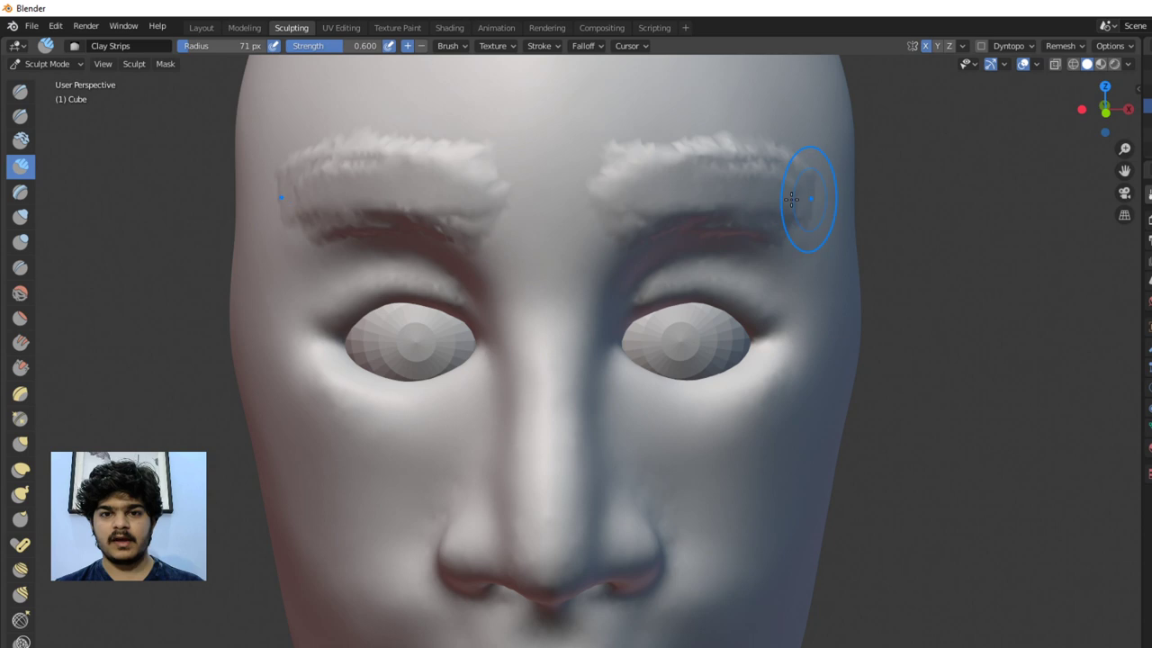
key(ctrl+z)
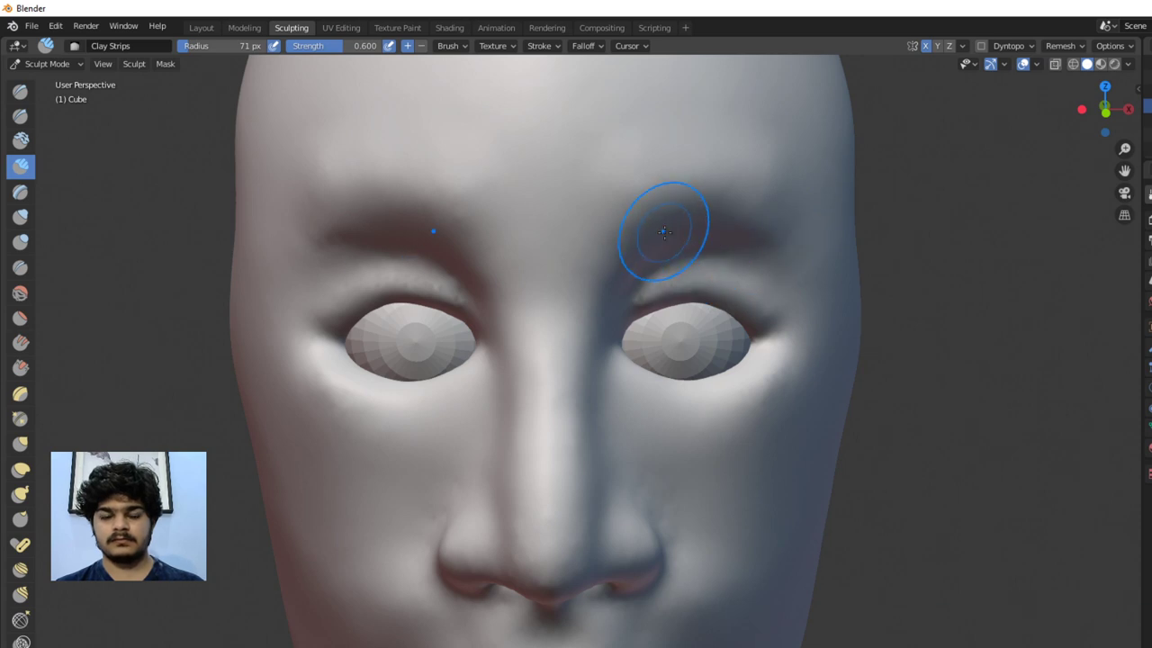
Switch to the Grab brush at 223 px radius and pull the brow down slightly
key(g)
key(f)
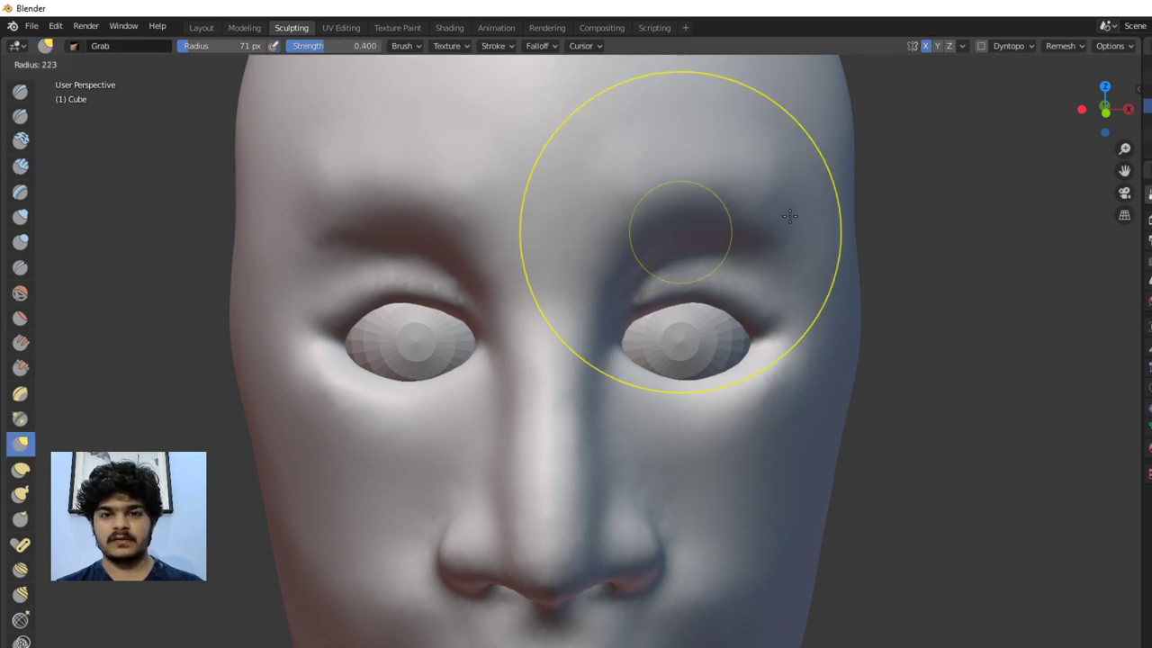
click(677, 243)
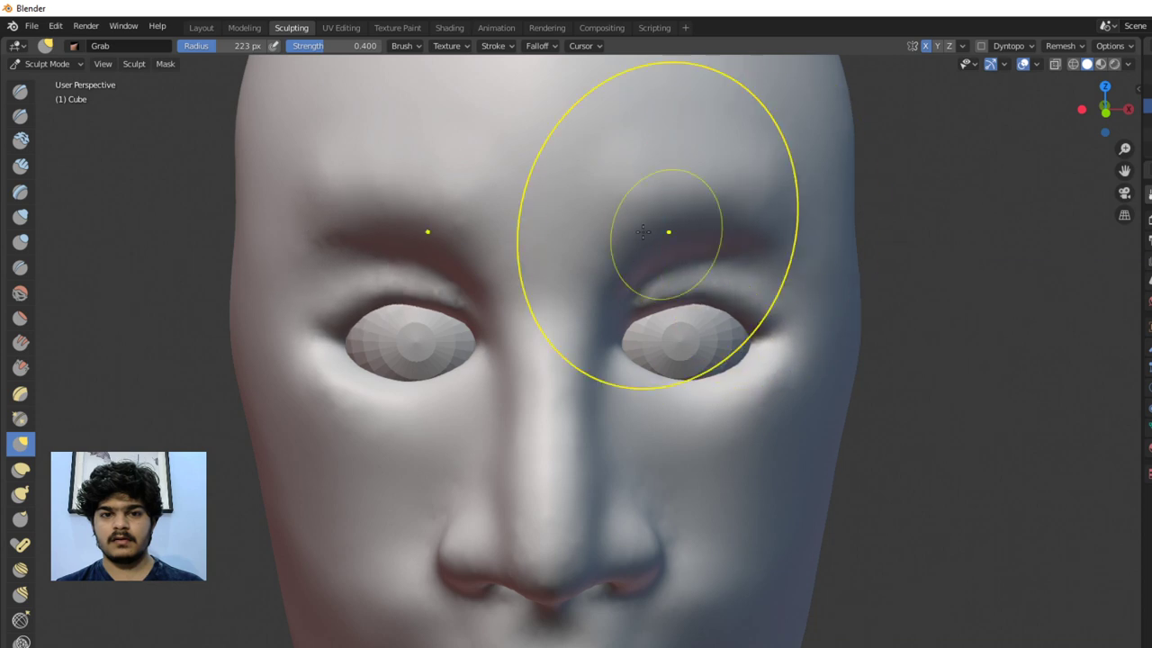
drag(643, 233, 644, 258)
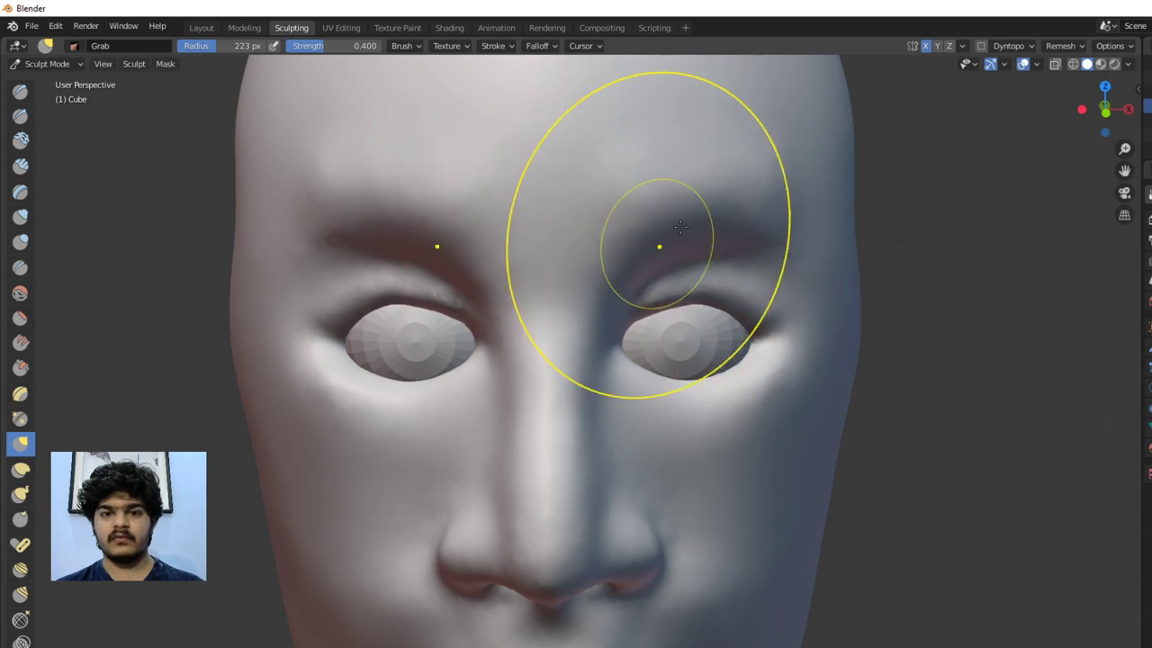
scroll(654, 251, down, 4)
mouse_move(654, 251)
middle_down()
mouse_move(506, 239)
mouse_move(674, 236)
mouse_move(635, 254)
mouse_move(651, 249)
middle_up()
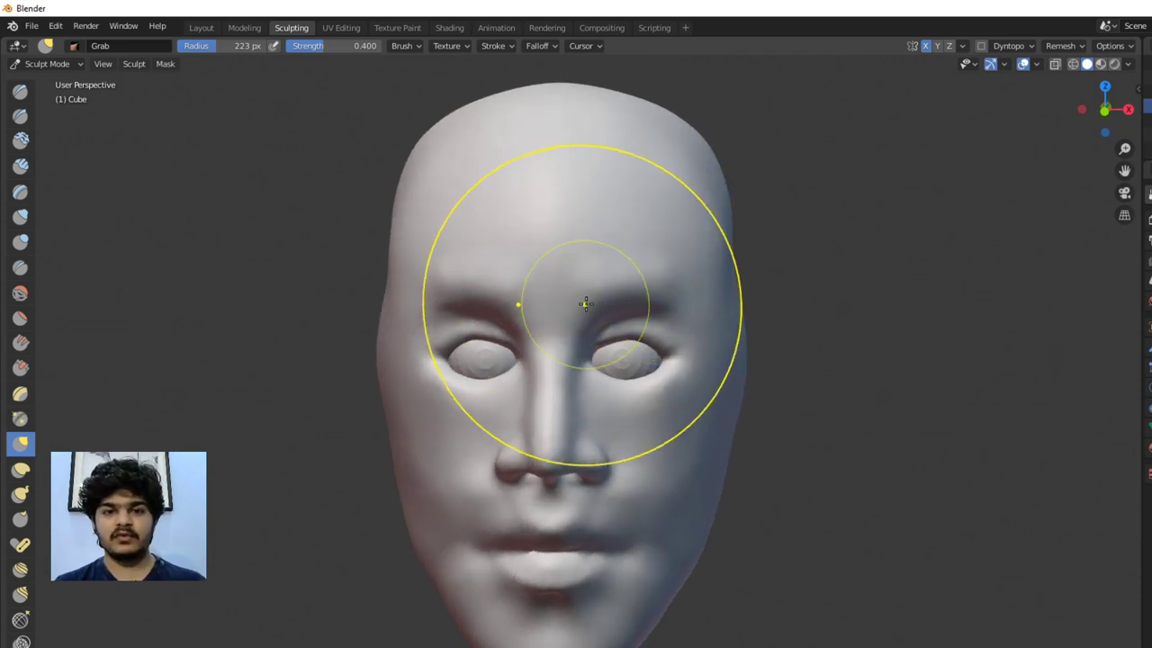
Lift the brow region slightly upward and check it from above
middle_drag(552, 303, 585, 317)
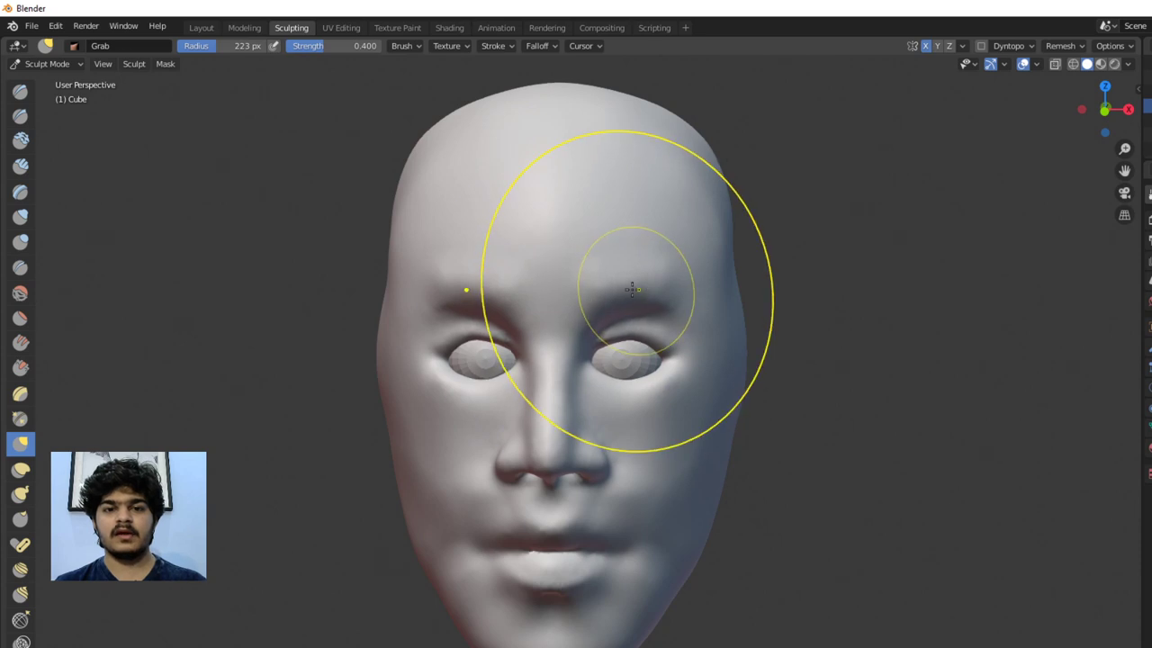
drag(594, 302, 594, 247)
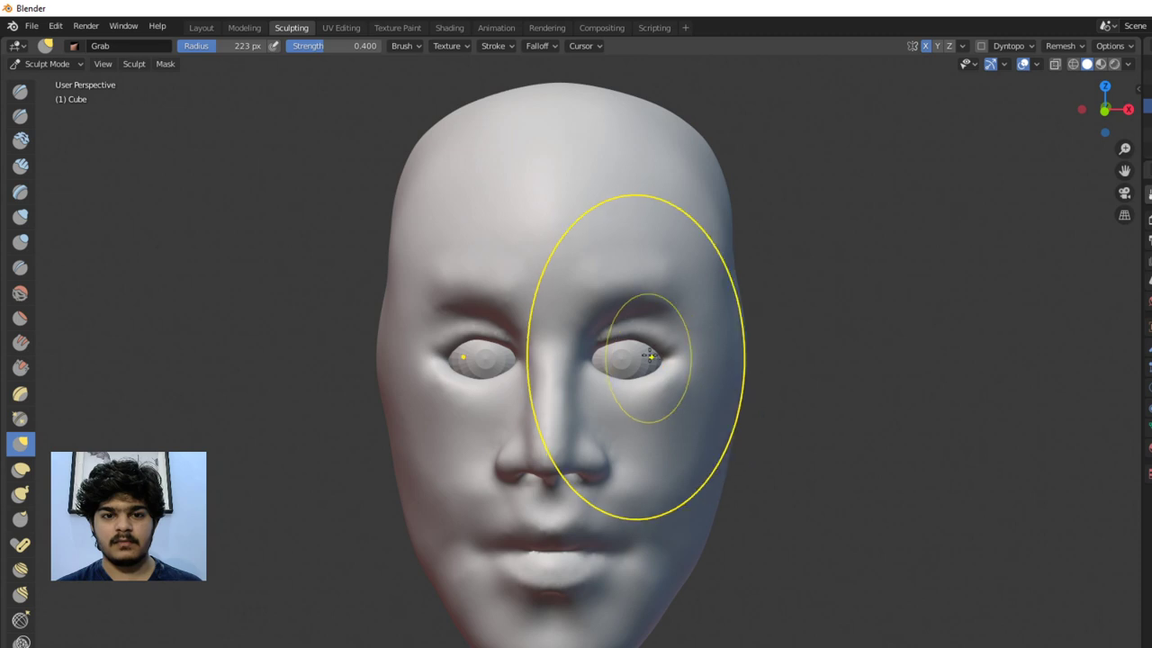
scroll(675, 332, up, 3)
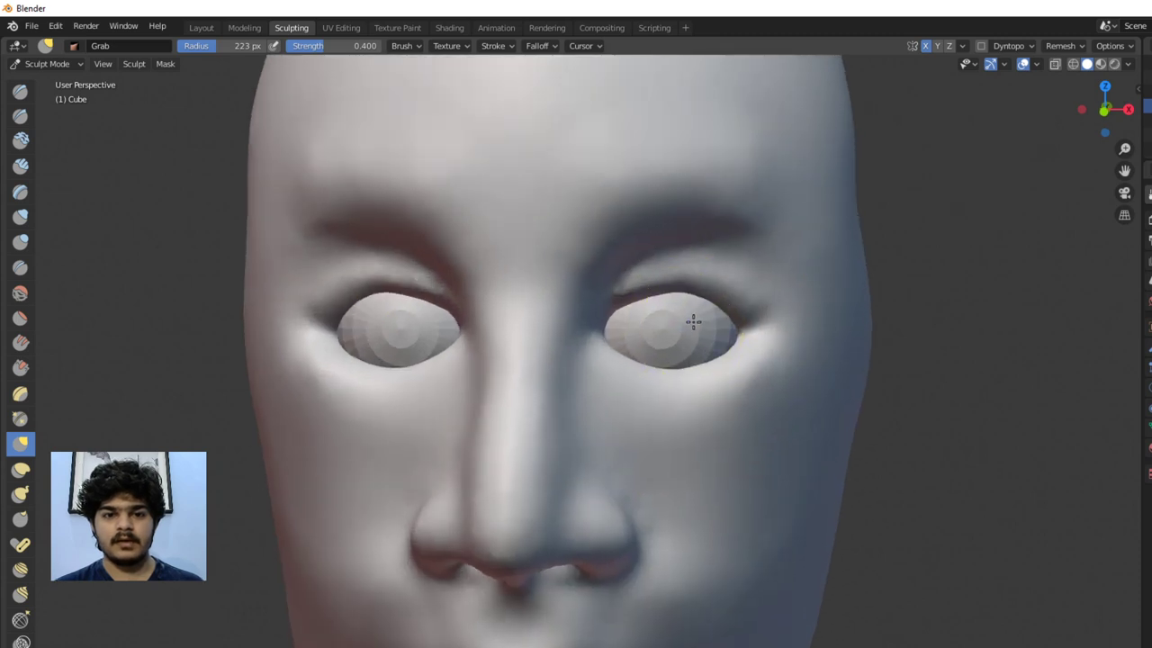
middle_drag(690, 318, 657, 317)
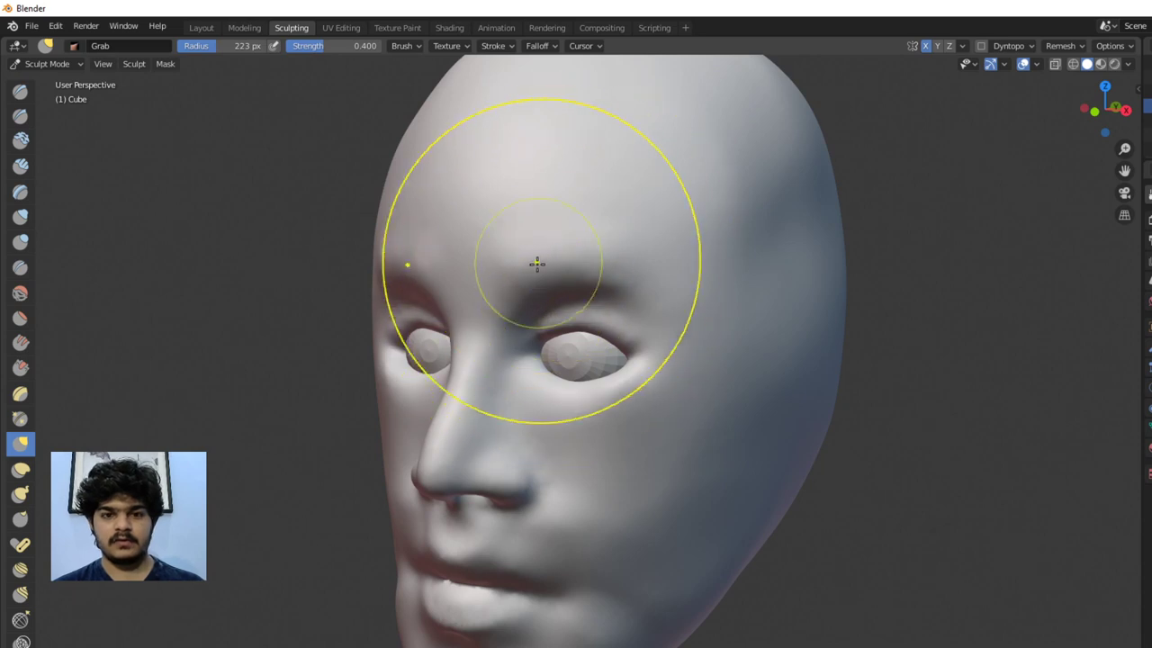
mouse_move(635, 275)
middle_down()
mouse_move(586, 360)
mouse_move(617, 355)
mouse_move(612, 378)
mouse_move(576, 376)
mouse_move(576, 401)
mouse_move(637, 397)
middle_up()
scroll(609, 378, up, 2)
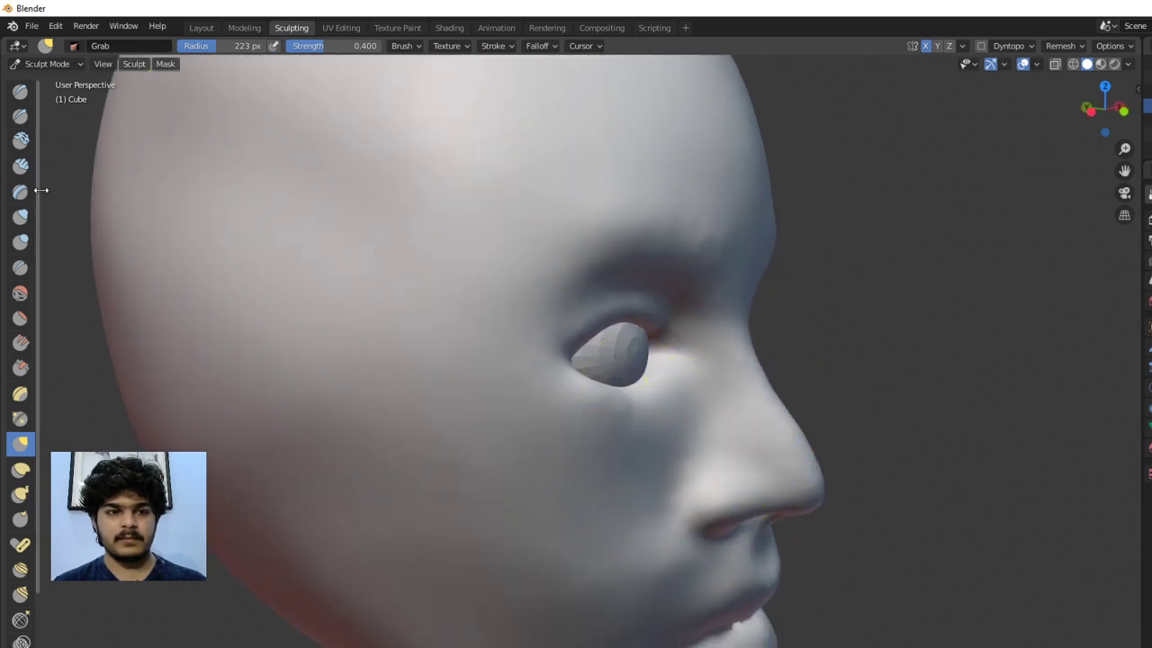
Select the Clay Strips brush and shrink its radius from 169 px to 113 px
click(21, 167)
mouse_move(568, 380)
middle_down()
mouse_move(534, 386)
mouse_move(561, 414)
middle_up()
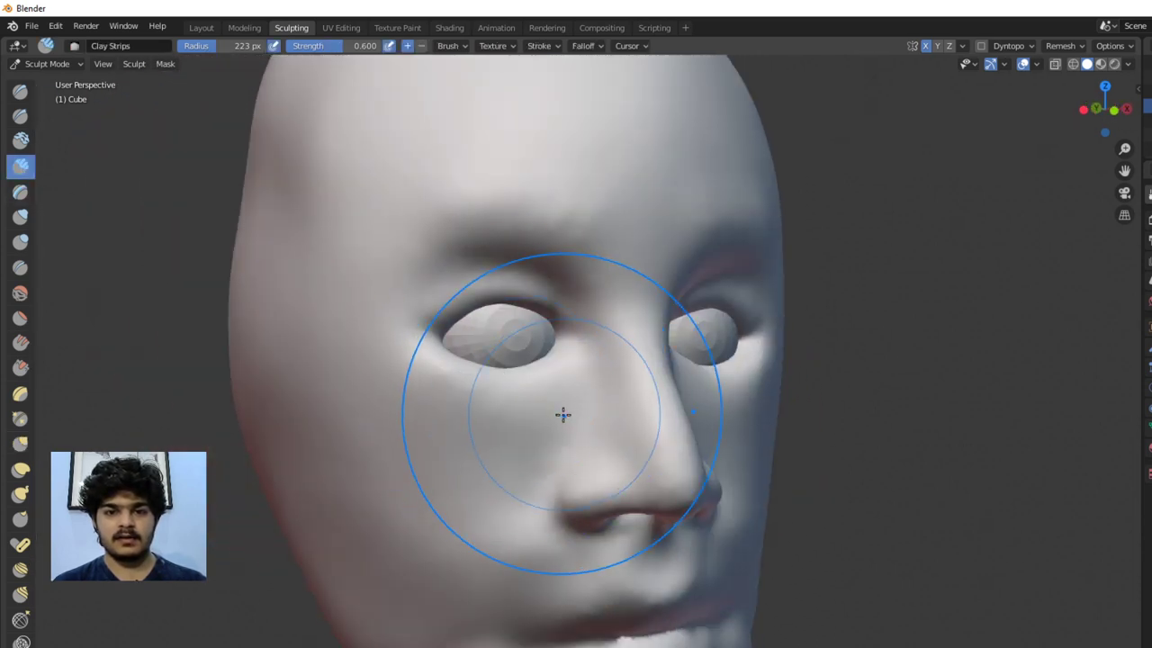
scroll(562, 379, up, 4)
key(f)
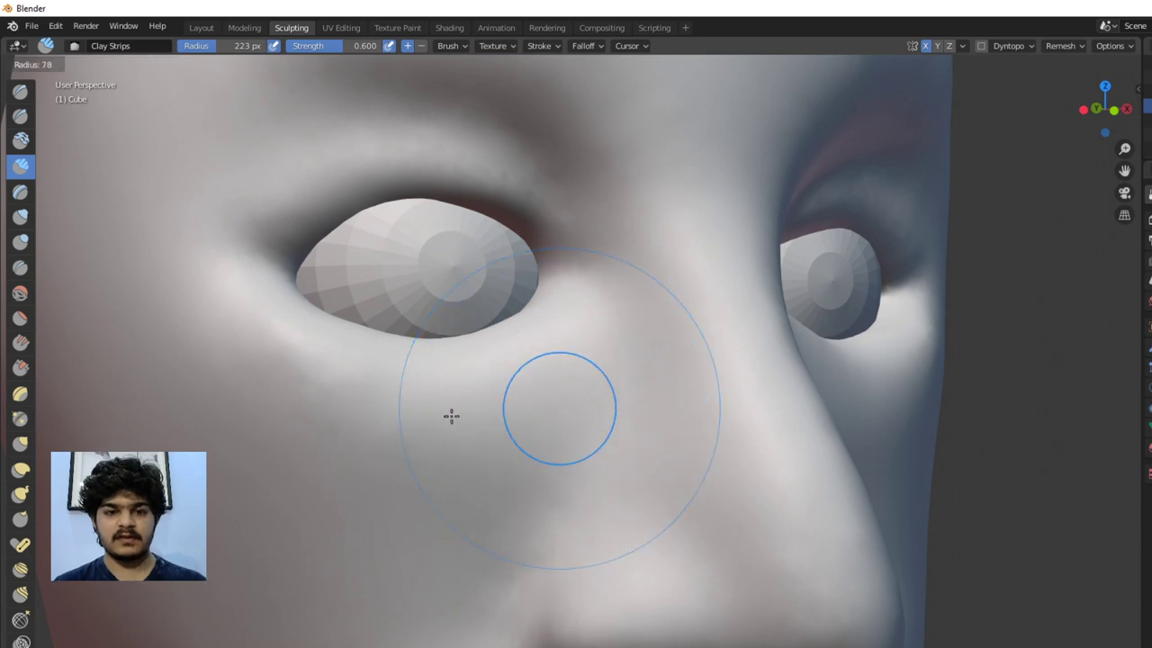
click(520, 418)
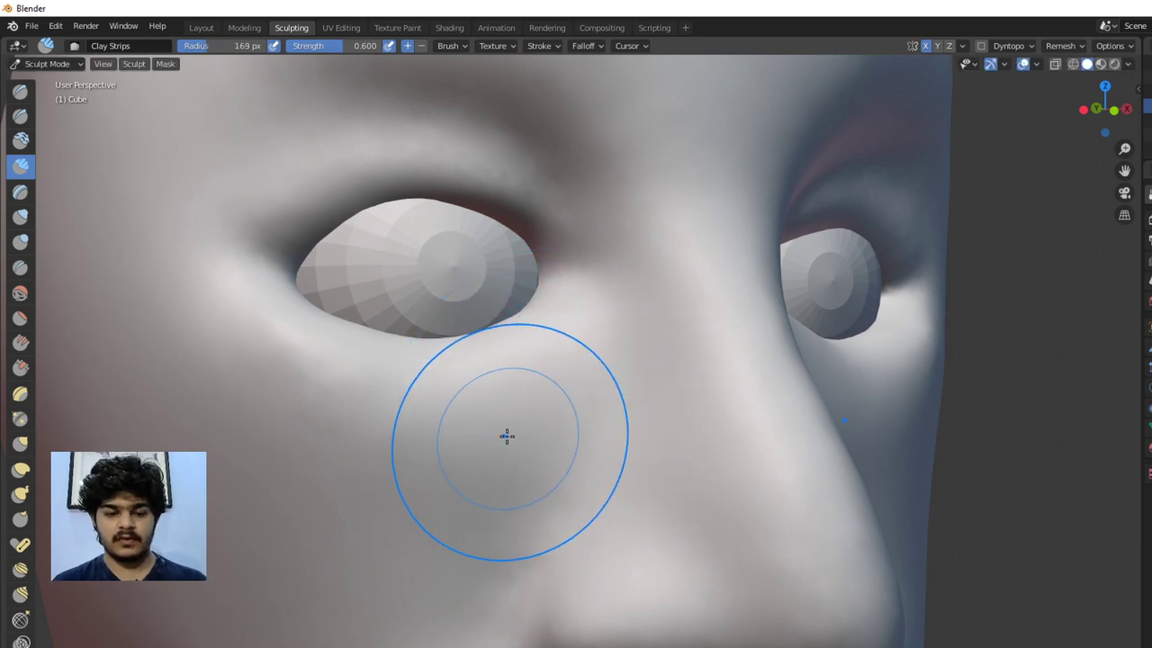
key(f)
click(478, 441)
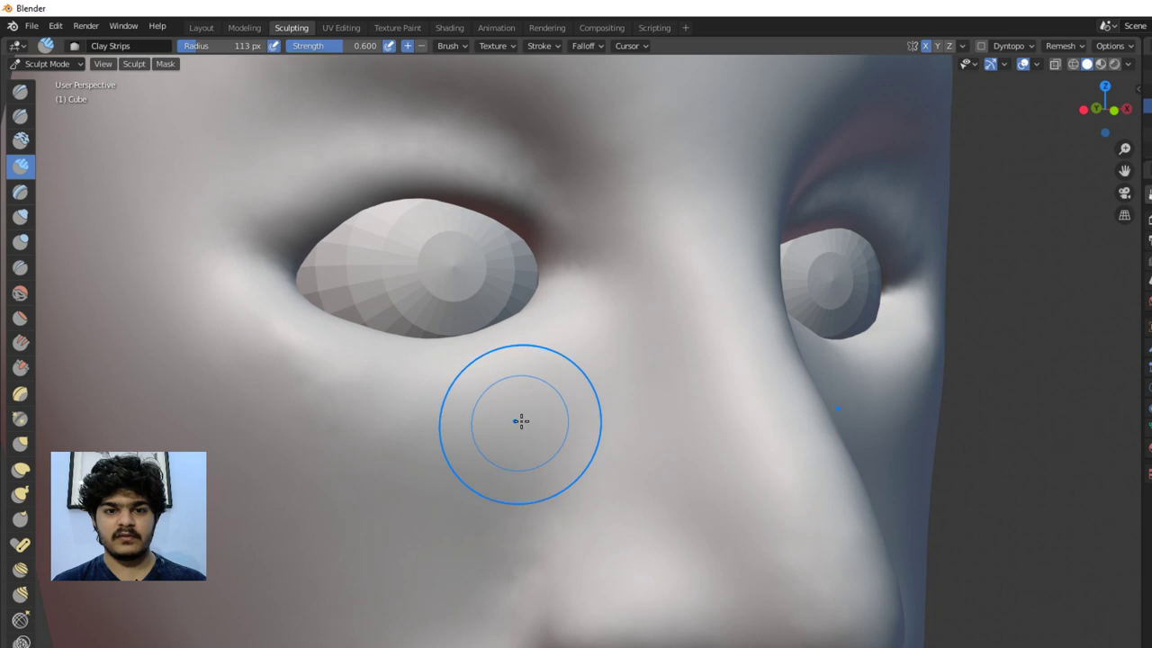
Build Clay Strips ridges below both eyes, then return the head to Object Mode
mouse_move(527, 423)
mouse_down()
mouse_move(441, 434)
mouse_move(338, 471)
mouse_move(378, 489)
mouse_up()
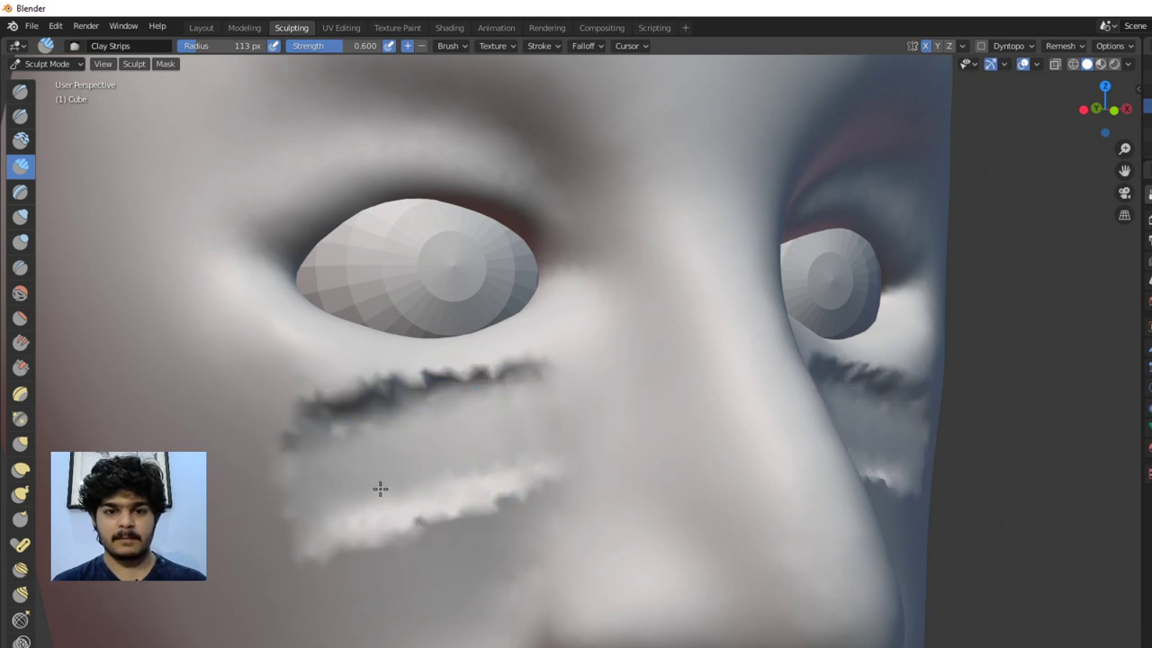
click(49, 63)
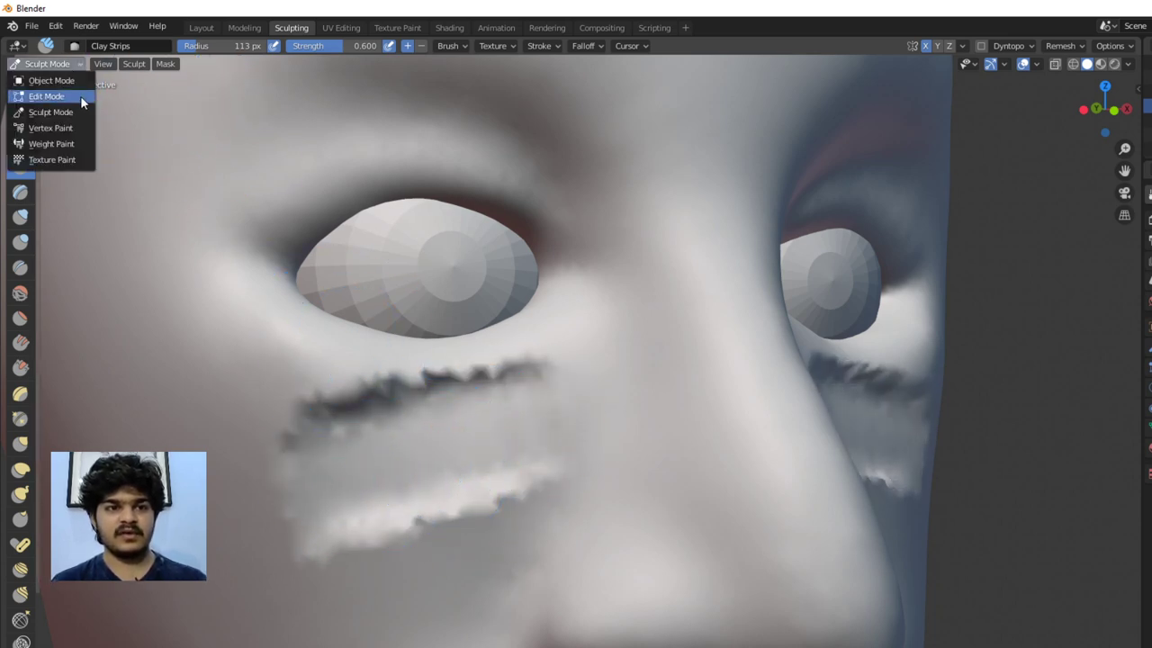
click(68, 81)
Give the head flat shading, go back to Sculpt Mode and smooth the under-eye crease
right_click(251, 187)
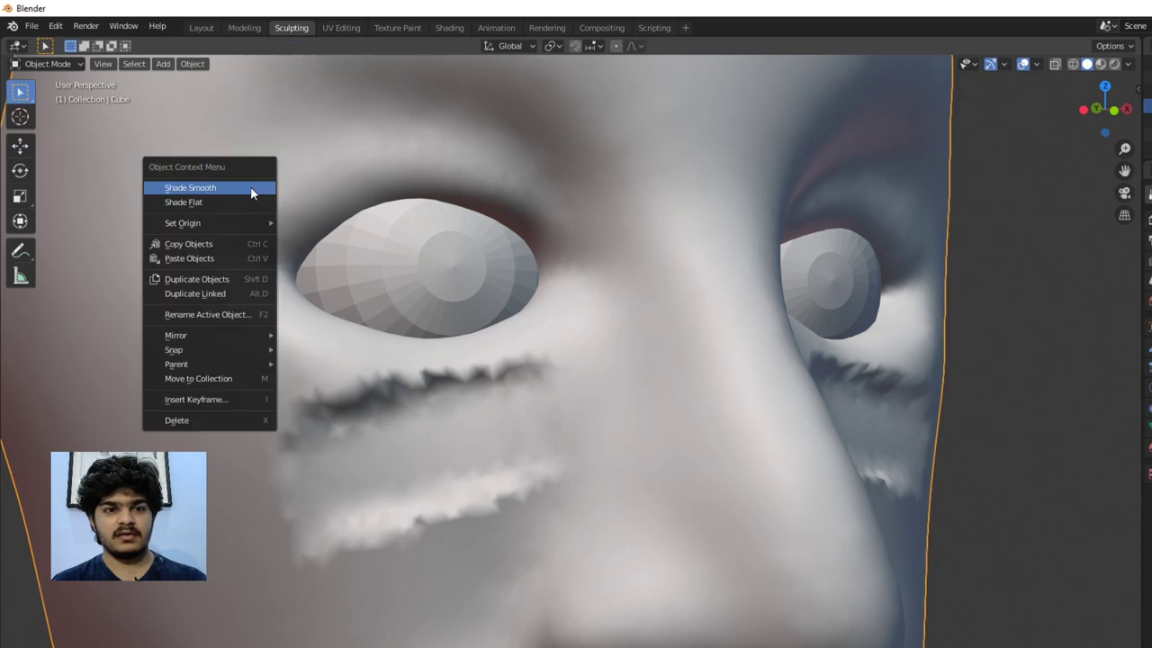
click(212, 201)
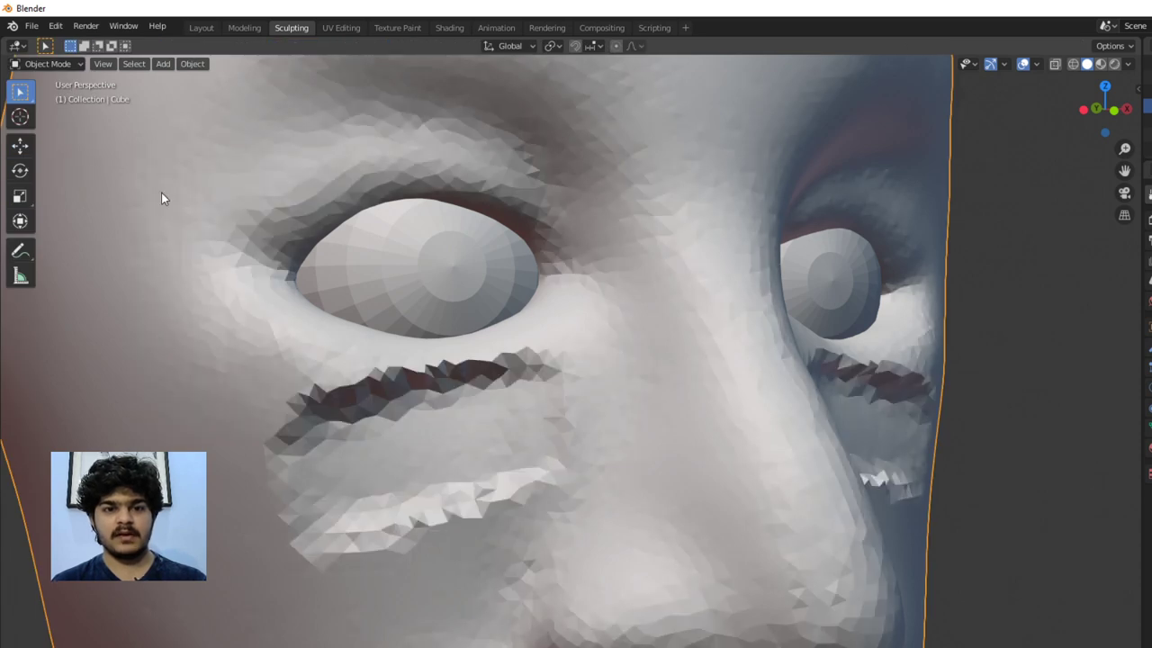
click(72, 63)
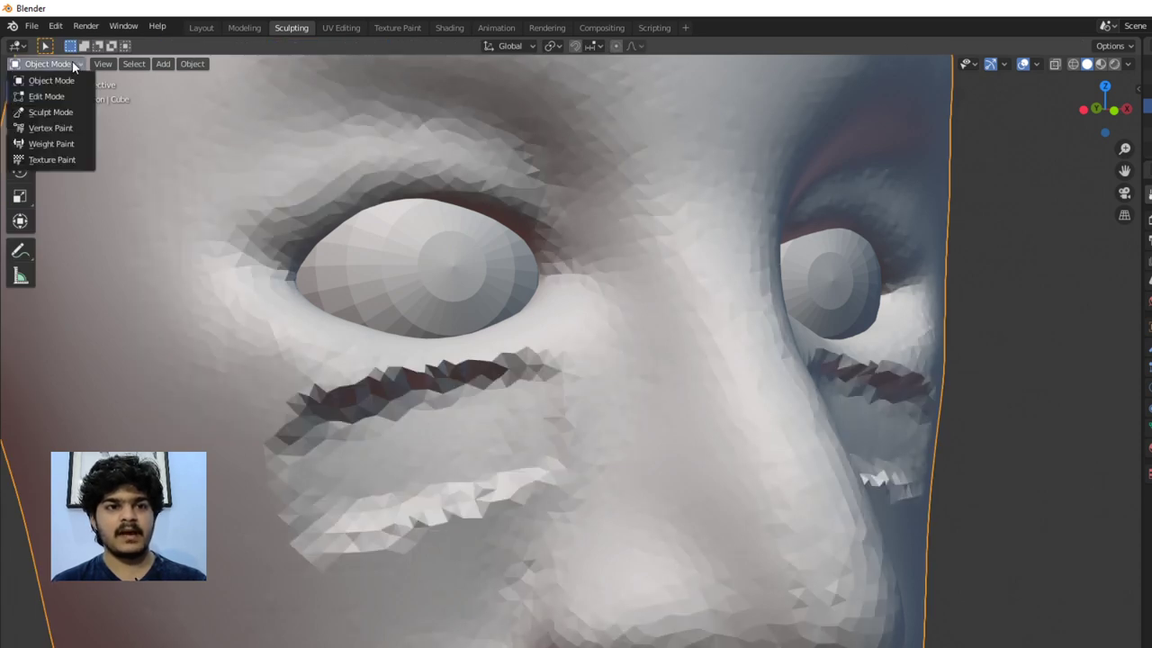
click(47, 111)
mouse_move(480, 363)
mouse_down()
mouse_move(455, 384)
mouse_move(478, 413)
mouse_move(512, 397)
mouse_move(497, 408)
mouse_move(523, 413)
mouse_move(426, 418)
mouse_move(479, 442)
mouse_move(455, 500)
mouse_move(351, 469)
mouse_move(346, 445)
mouse_move(372, 437)
mouse_move(274, 396)
mouse_up()
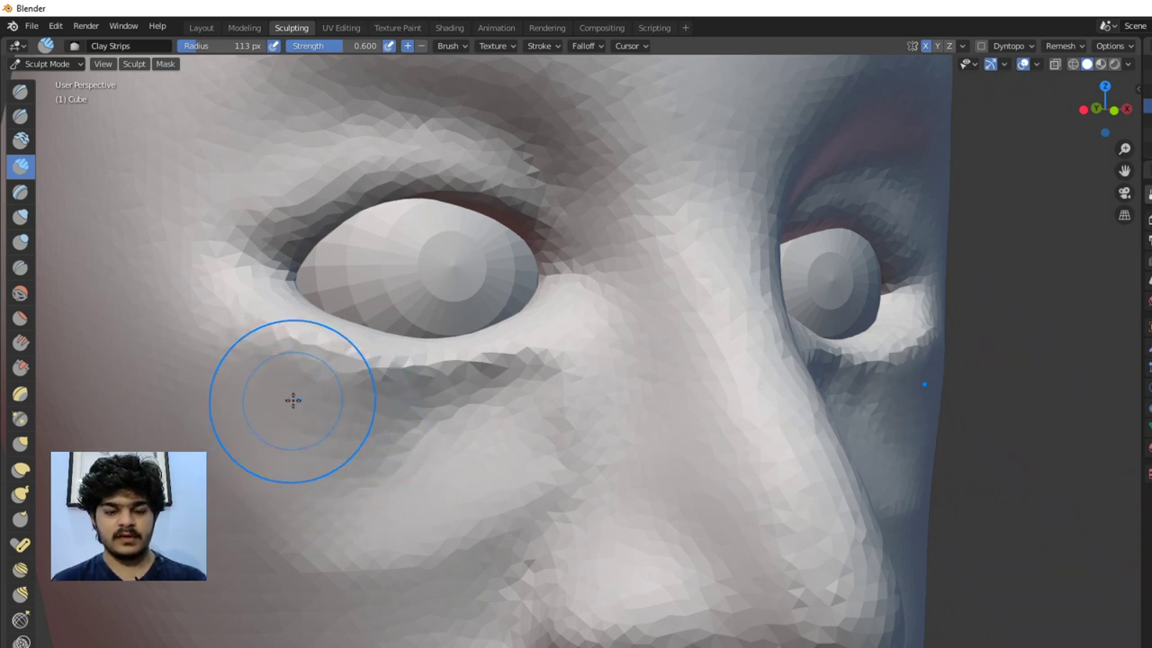
Undo seven sculpt strokes under the eyes with Ctrl+Z and return to a front view
key(ctrl+z)
key(ctrl+z)
key(ctrl+z)
key(ctrl+z)
key(ctrl+z)
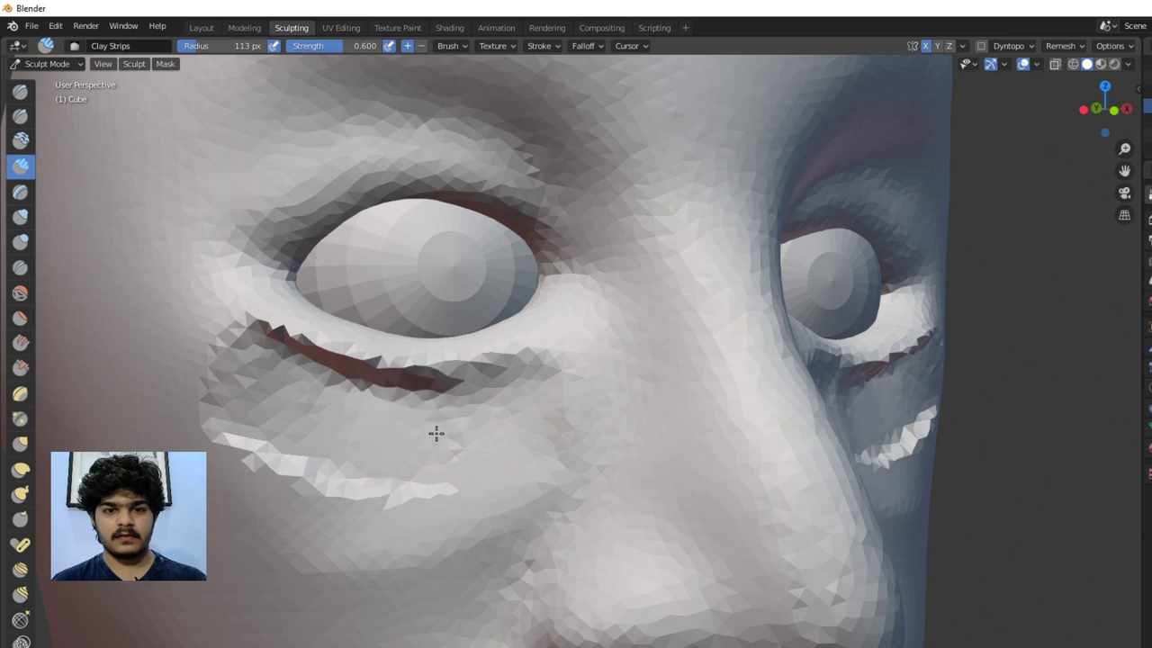
key(ctrl+z)
key(ctrl+z)
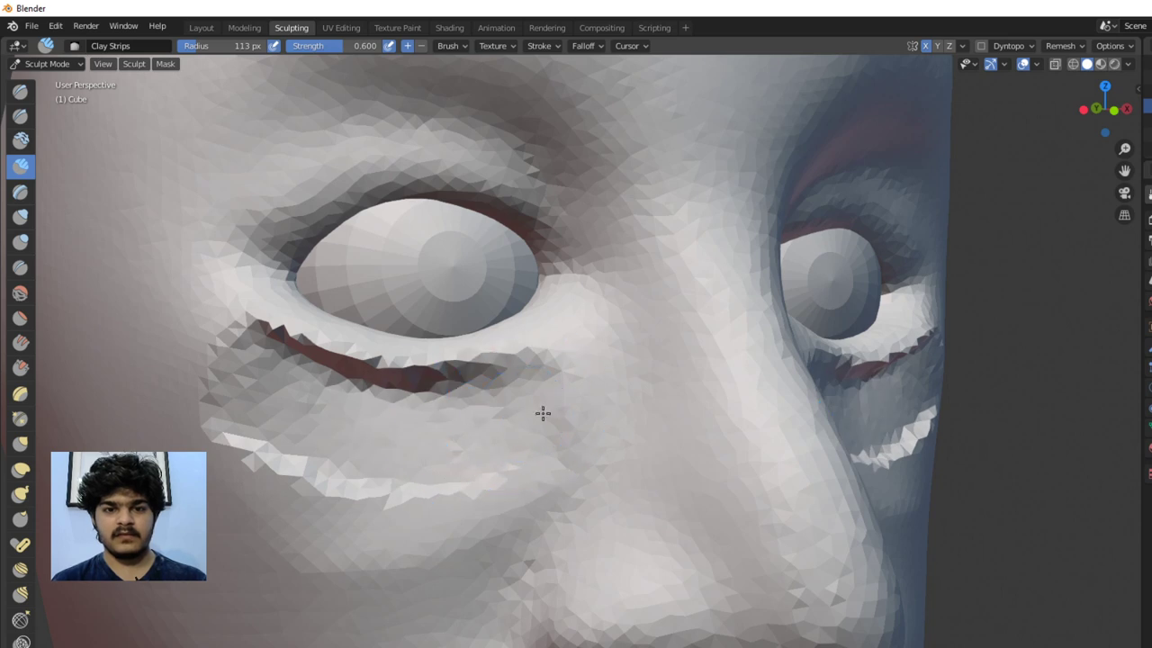
key(ctrl+z)
key(ctrl+z)
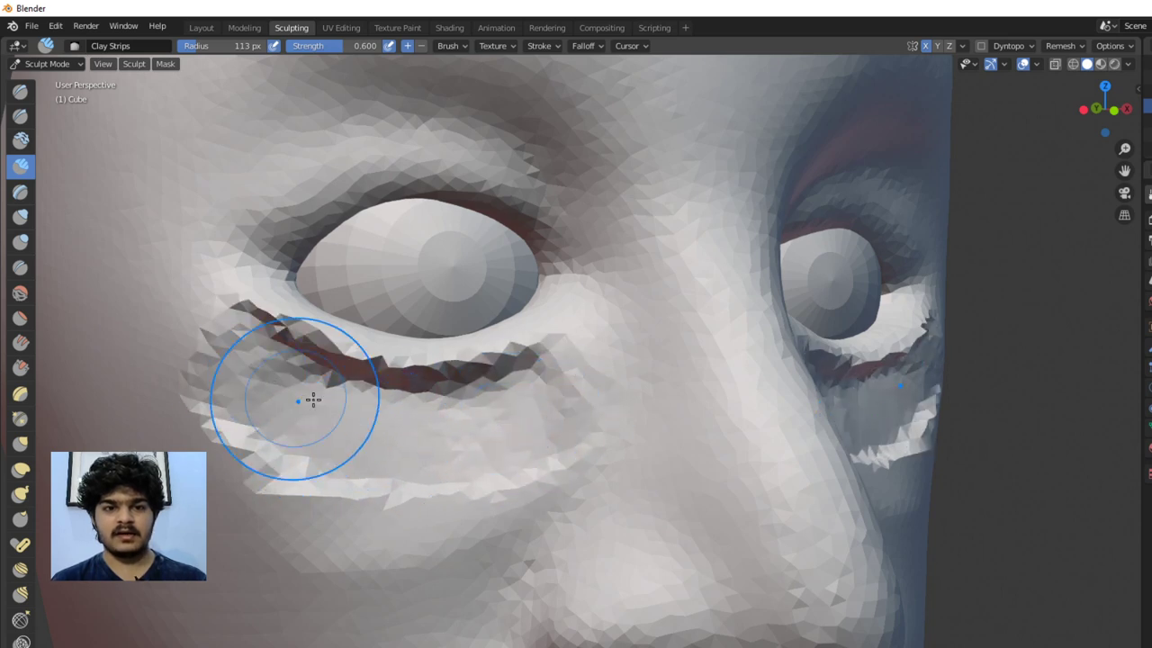
key(ctrl+z)
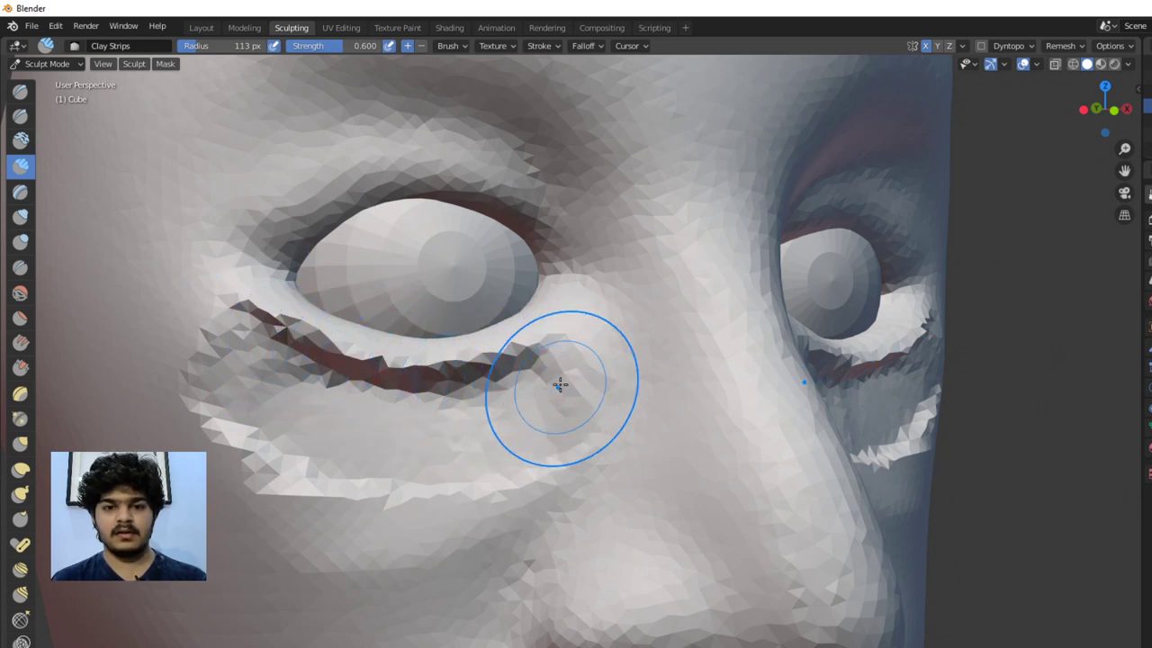
key(ctrl+z)
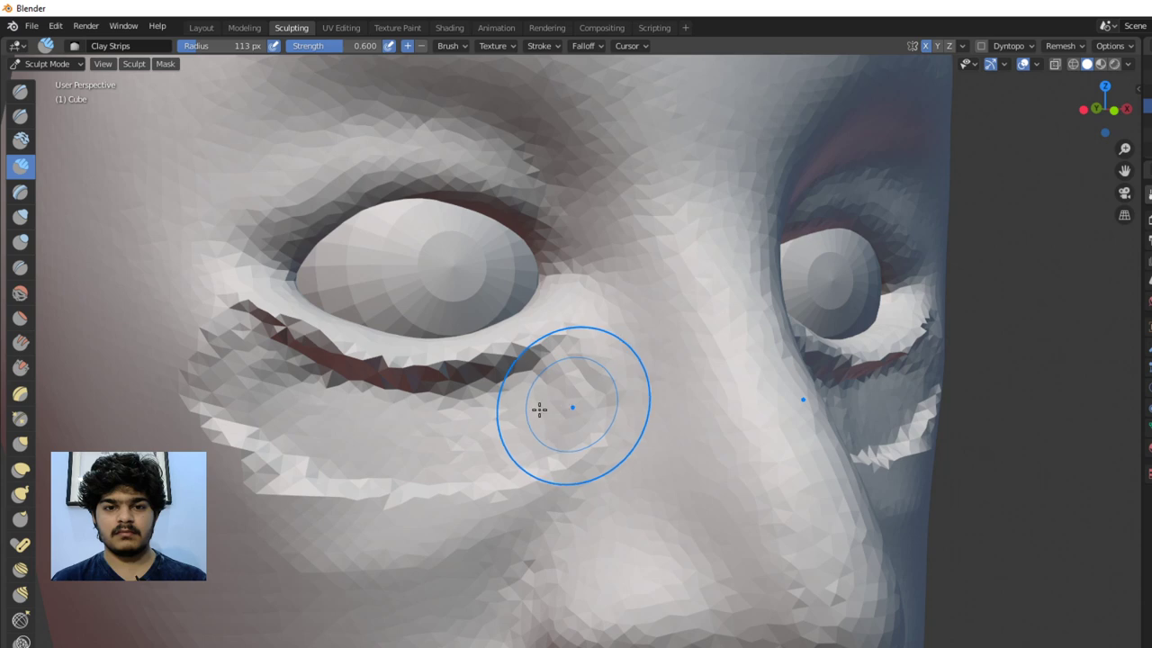
key(ctrl+z)
key(ctrl+z)
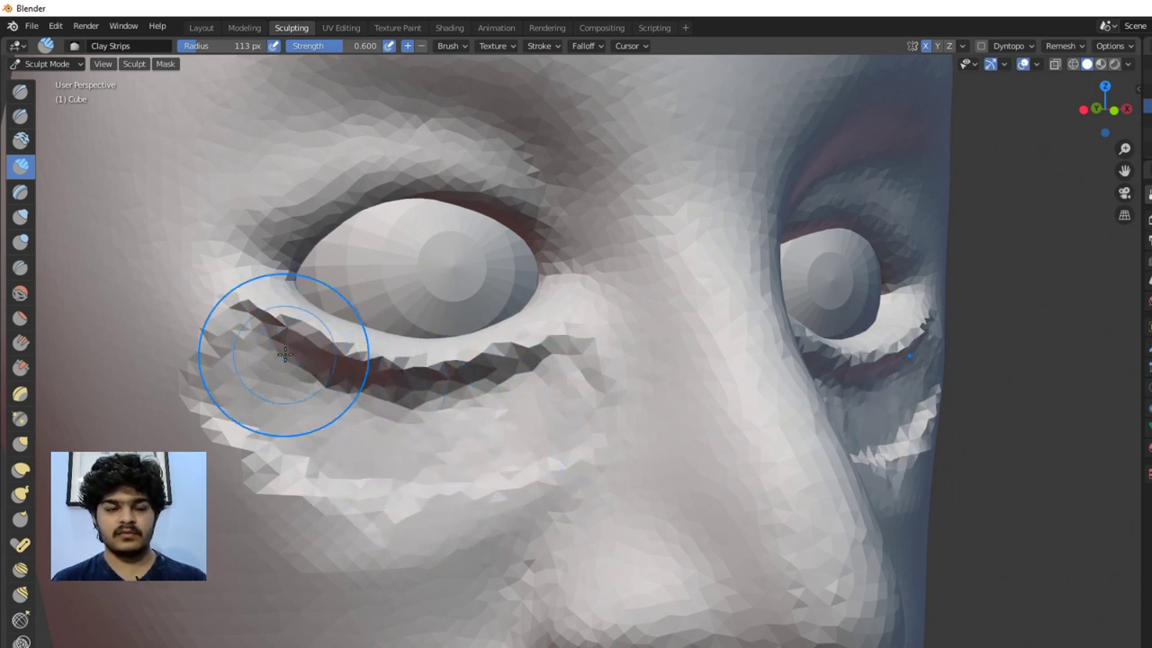
key(ctrl+z)
key(ctrl+z)
key(ctrl+z)
key(ctrl+z)
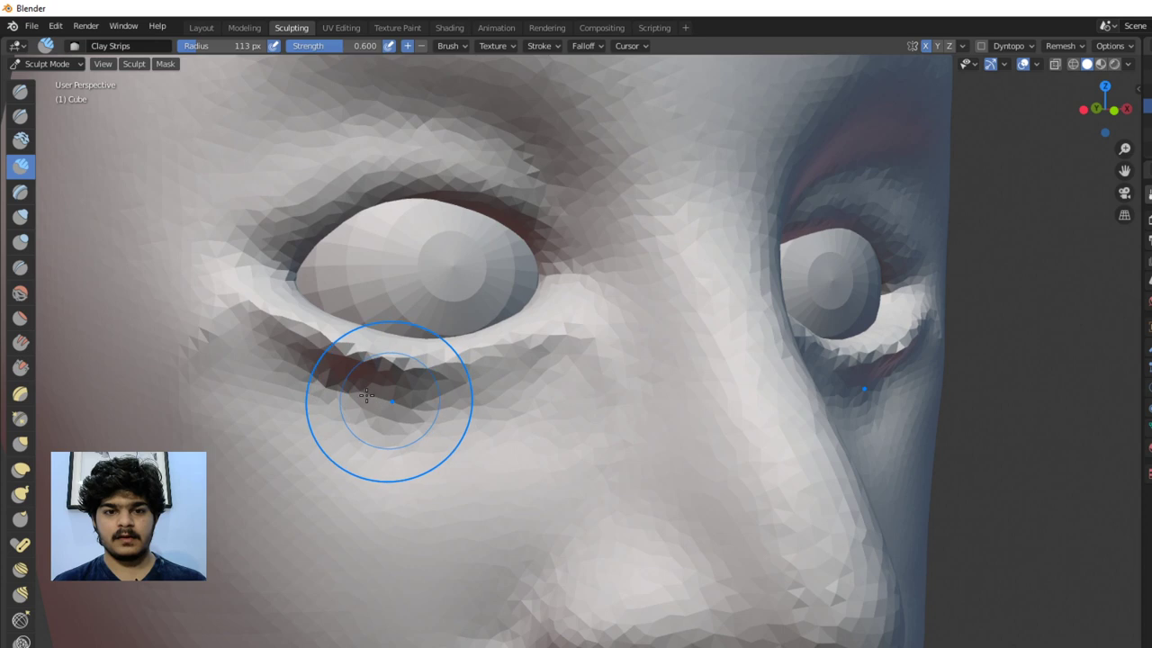
scroll(458, 462, down, 5)
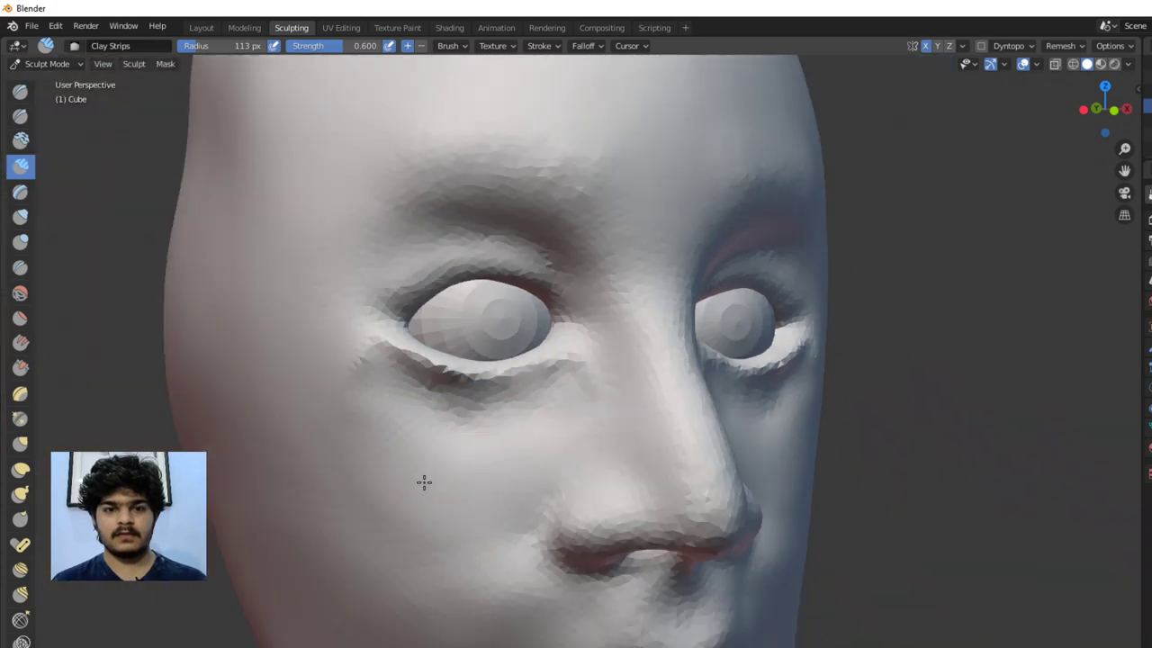
middle_drag(423, 480, 380, 478)
scroll(386, 462, up, 5)
With the Draw brush, deepen the crease under the left eye and at its outer corner
scroll(412, 448, down, 3)
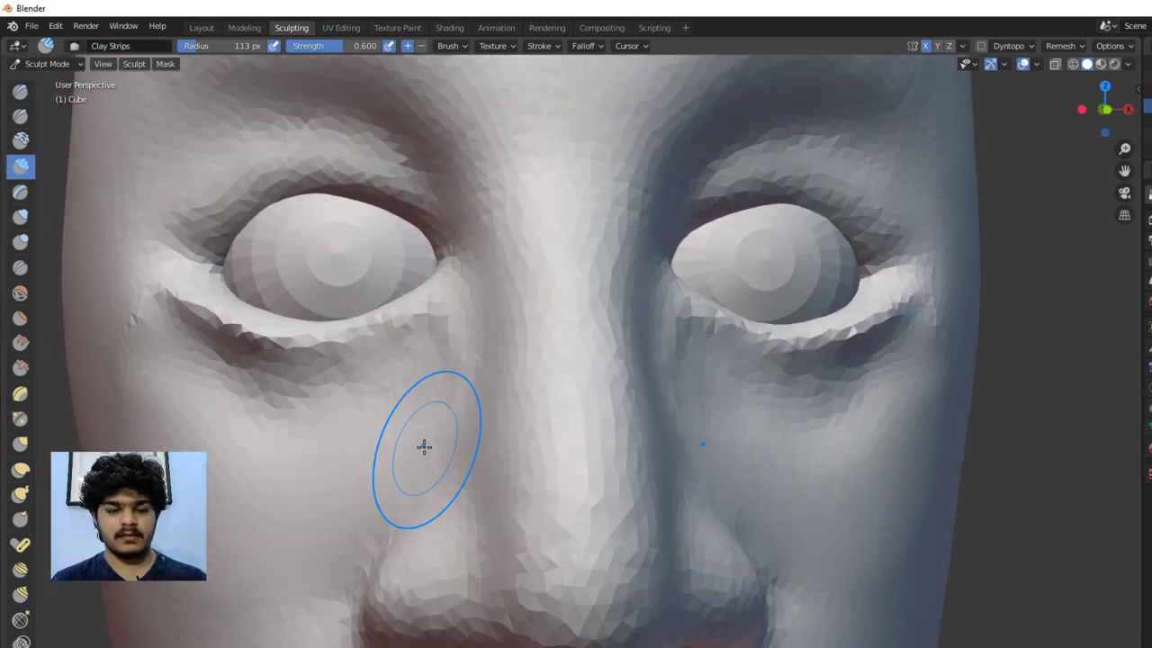
key(x)
scroll(396, 400, up, 6)
scroll(360, 373, down, 5)
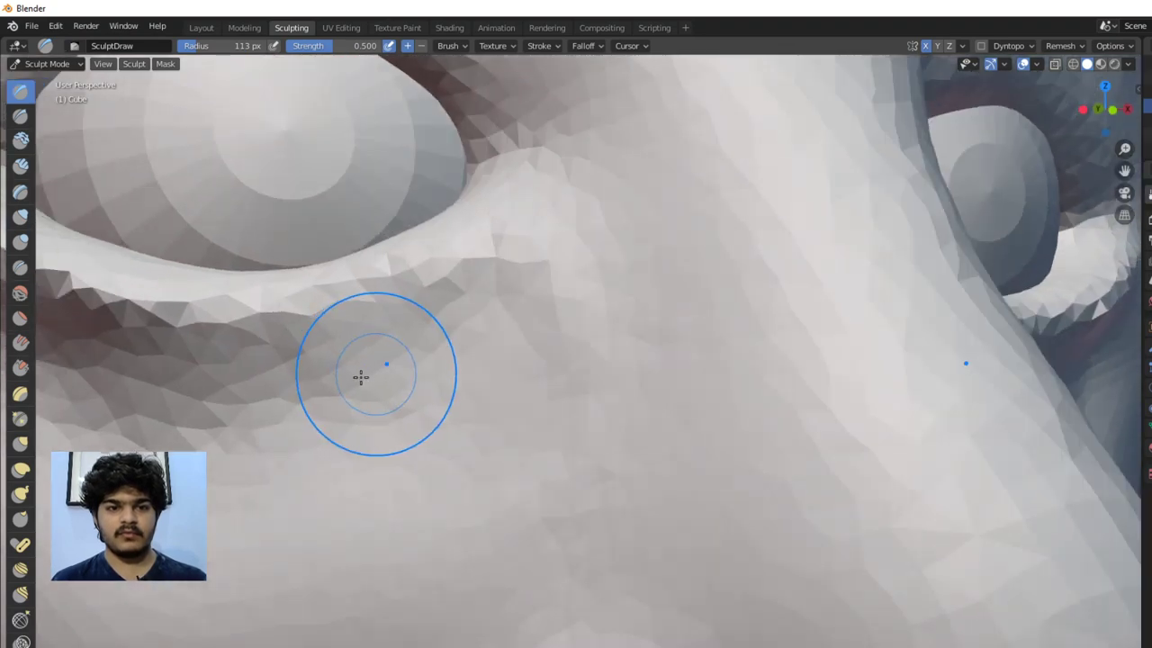
scroll(441, 387, up, 4)
mouse_move(432, 387)
mouse_down()
mouse_move(374, 397)
mouse_move(476, 385)
mouse_move(377, 404)
mouse_move(501, 350)
mouse_move(527, 356)
mouse_move(530, 343)
mouse_move(480, 368)
mouse_move(560, 336)
mouse_move(546, 308)
mouse_move(515, 340)
mouse_move(558, 311)
mouse_move(466, 353)
mouse_move(492, 351)
mouse_move(338, 388)
mouse_move(414, 392)
mouse_move(286, 390)
mouse_move(378, 404)
mouse_move(168, 375)
mouse_move(105, 333)
mouse_up()
scroll(135, 348, down, 2)
shift+middle_drag(149, 347, 249, 380)
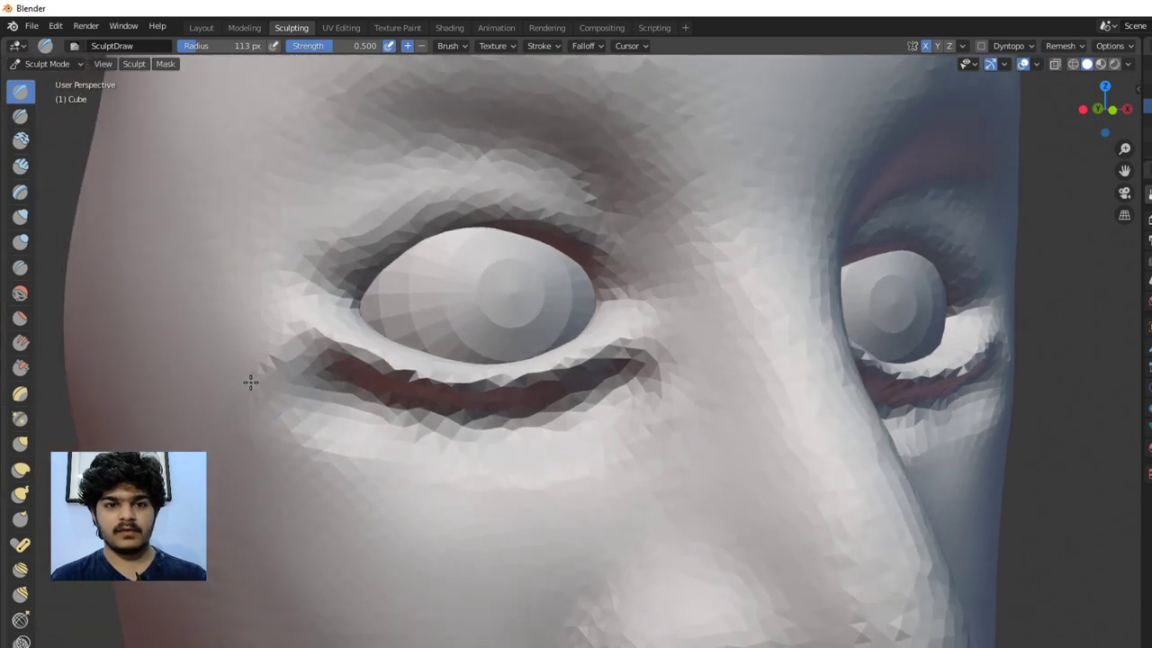
mouse_move(333, 397)
mouse_down()
mouse_move(272, 352)
mouse_move(316, 400)
mouse_move(376, 335)
mouse_up()
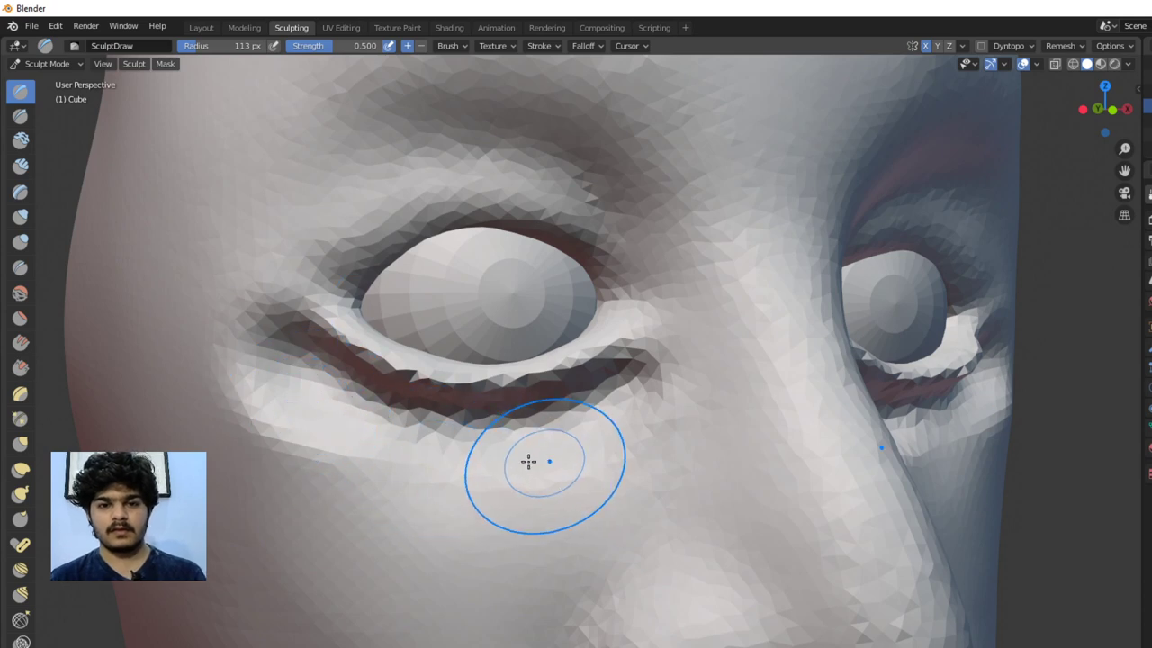
mouse_move(541, 454)
mouse_down()
mouse_move(462, 467)
mouse_move(500, 471)
mouse_move(442, 465)
mouse_move(582, 463)
mouse_move(530, 481)
mouse_move(321, 436)
mouse_move(342, 456)
mouse_move(570, 475)
mouse_move(587, 444)
mouse_up()
Reshape the under-eye crease toward the inner corner and smooth the cheek below the lid
scroll(603, 396, up, 6)
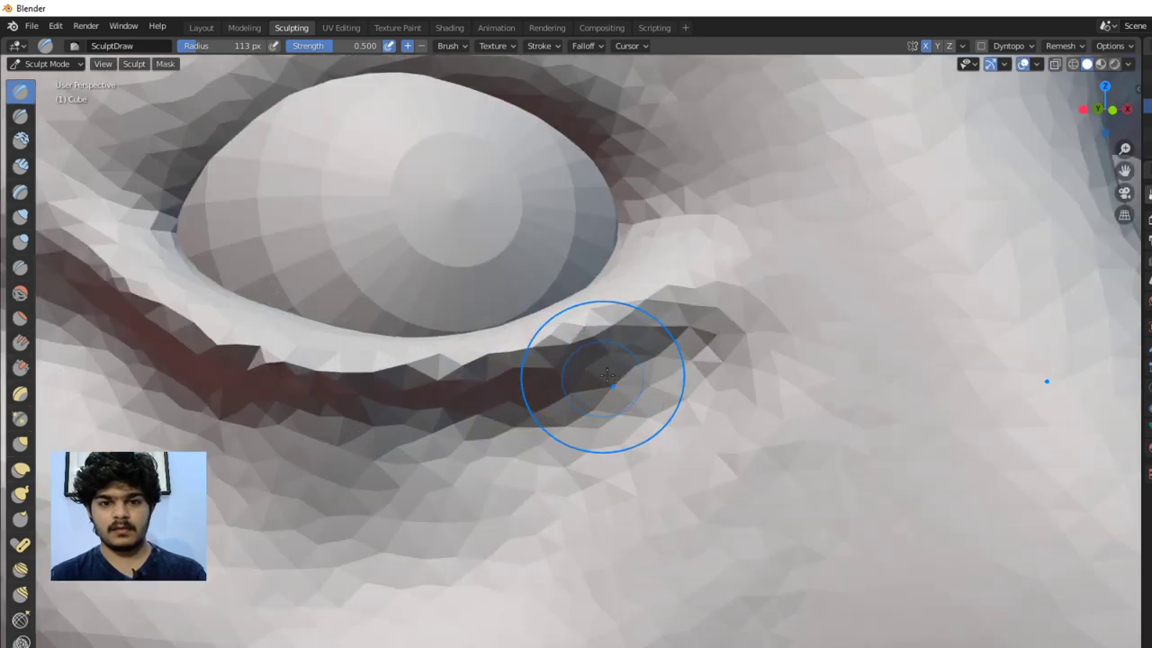
mouse_move(596, 370)
mouse_down()
mouse_move(514, 399)
mouse_move(311, 413)
mouse_up()
middle_drag(270, 400, 643, 438)
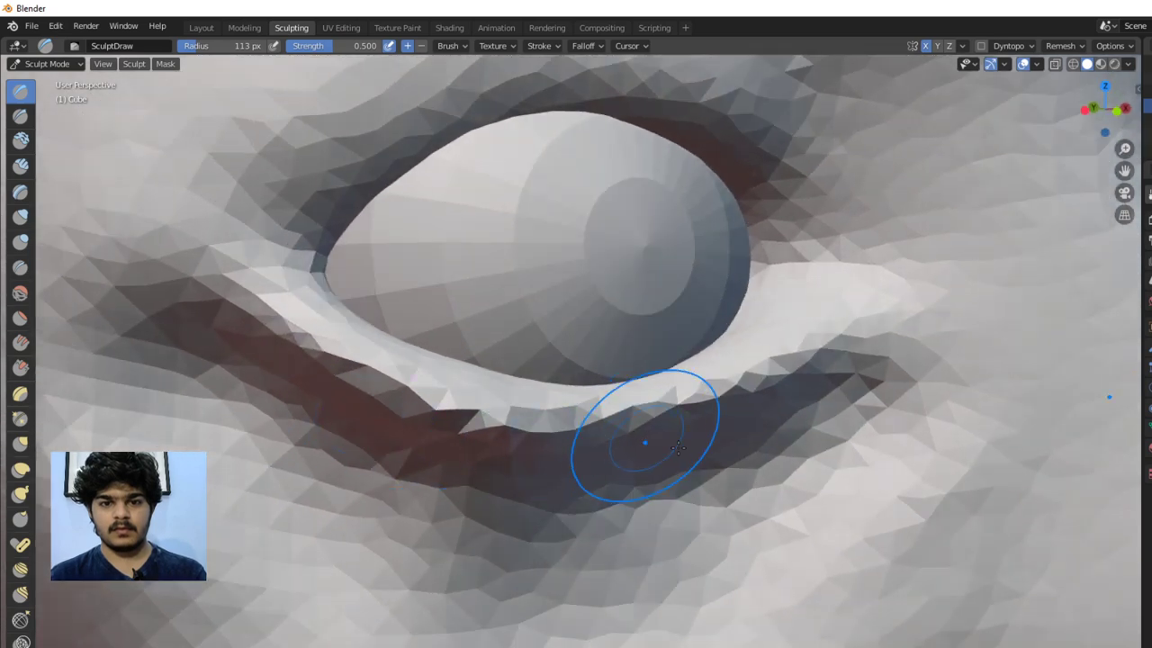
drag(356, 427, 245, 364)
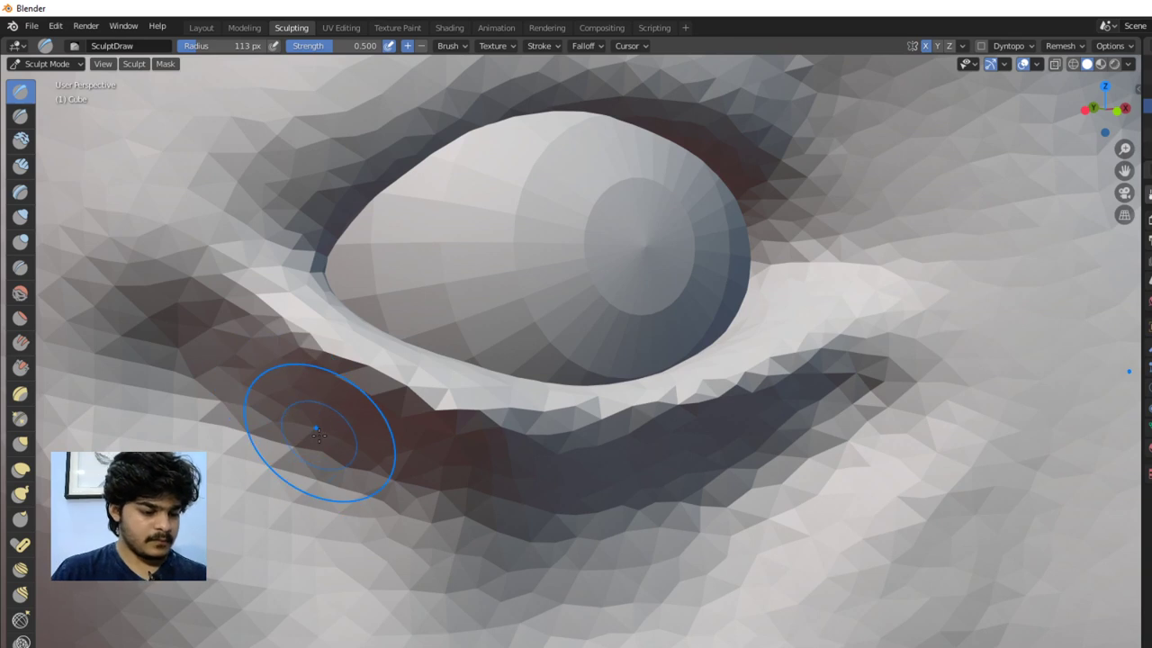
drag(319, 435, 328, 459)
scroll(311, 459, down, 2)
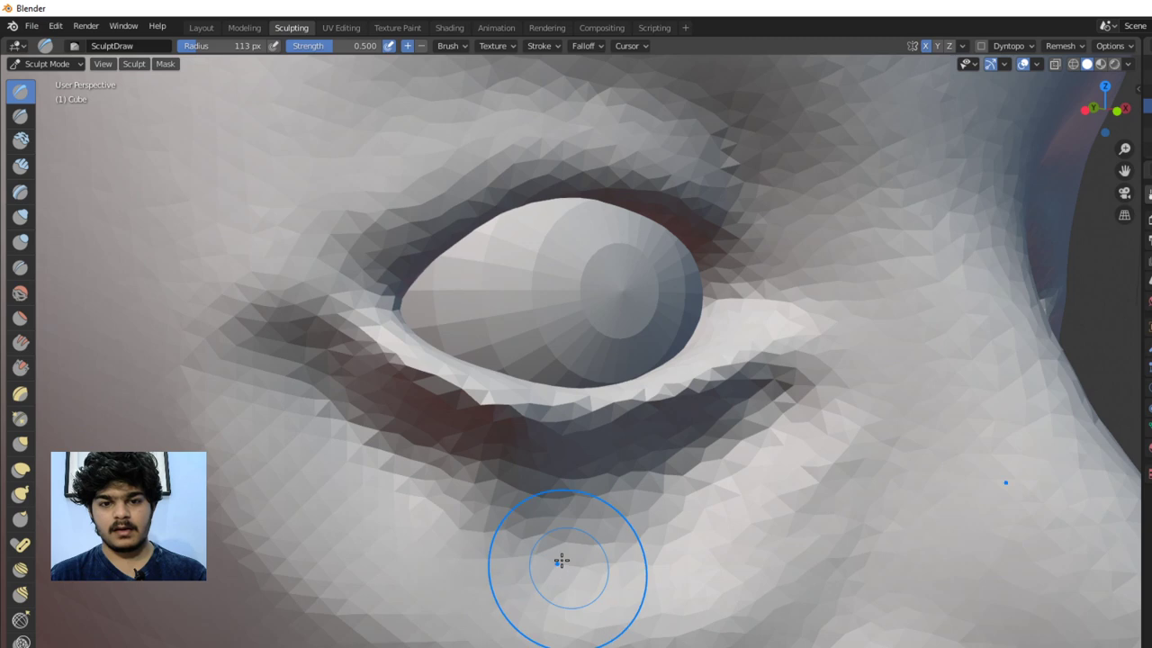
mouse_move(561, 552)
mouse_down()
mouse_move(633, 516)
mouse_move(635, 554)
mouse_move(816, 495)
mouse_move(734, 511)
mouse_up()
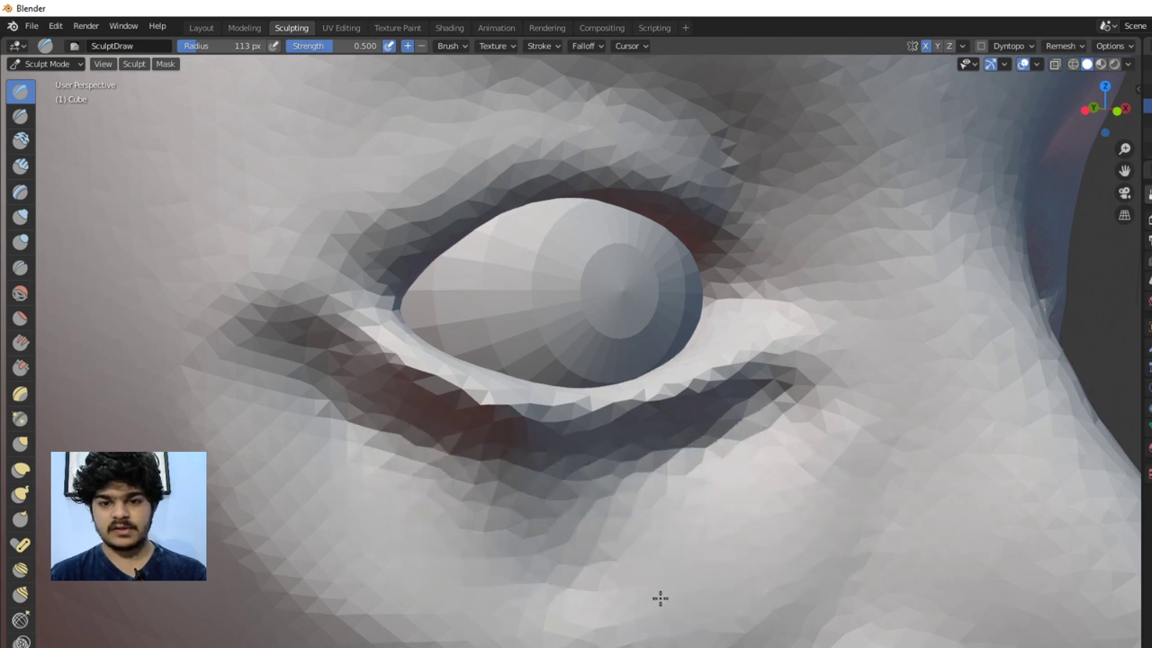
Sculpt the lower-left cheek and reshape the lower eyelid under the right eye
middle_drag(540, 618, 636, 540)
mouse_move(666, 526)
mouse_down()
mouse_move(334, 527)
mouse_move(543, 634)
mouse_up()
drag(297, 490, 277, 233)
middle_drag(347, 591, 643, 516)
drag(734, 384, 756, 363)
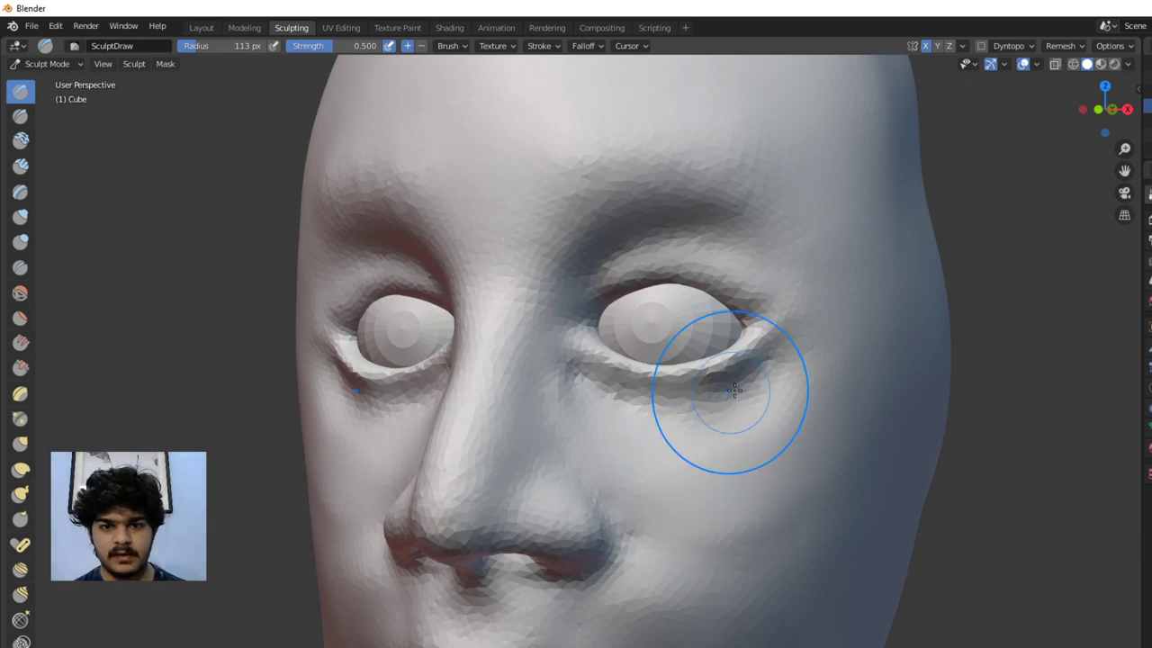
mouse_move(710, 416)
middle_down()
mouse_move(624, 432)
mouse_move(687, 435)
mouse_move(572, 440)
mouse_move(618, 429)
mouse_move(607, 435)
mouse_move(587, 400)
mouse_move(599, 382)
middle_up()
scroll(576, 422, up, 5)
scroll(602, 377, up, 3)
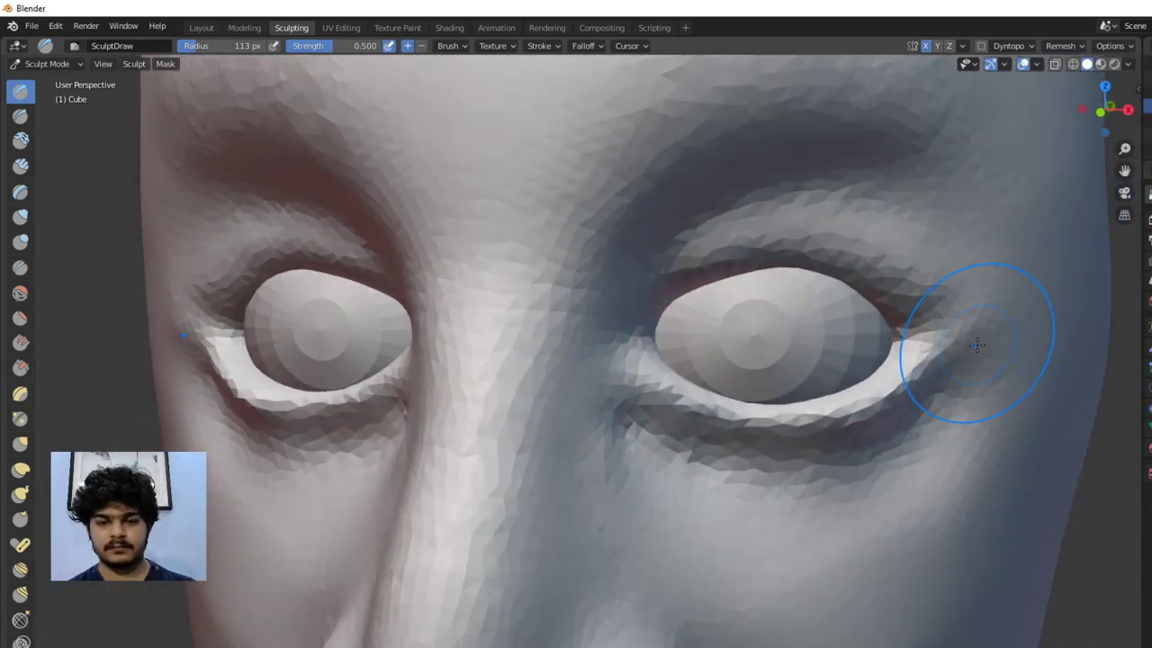
Cut the Draw brush radius to 55 px, then build up and smooth the upper eyelid ridge
key(f)
click(703, 279)
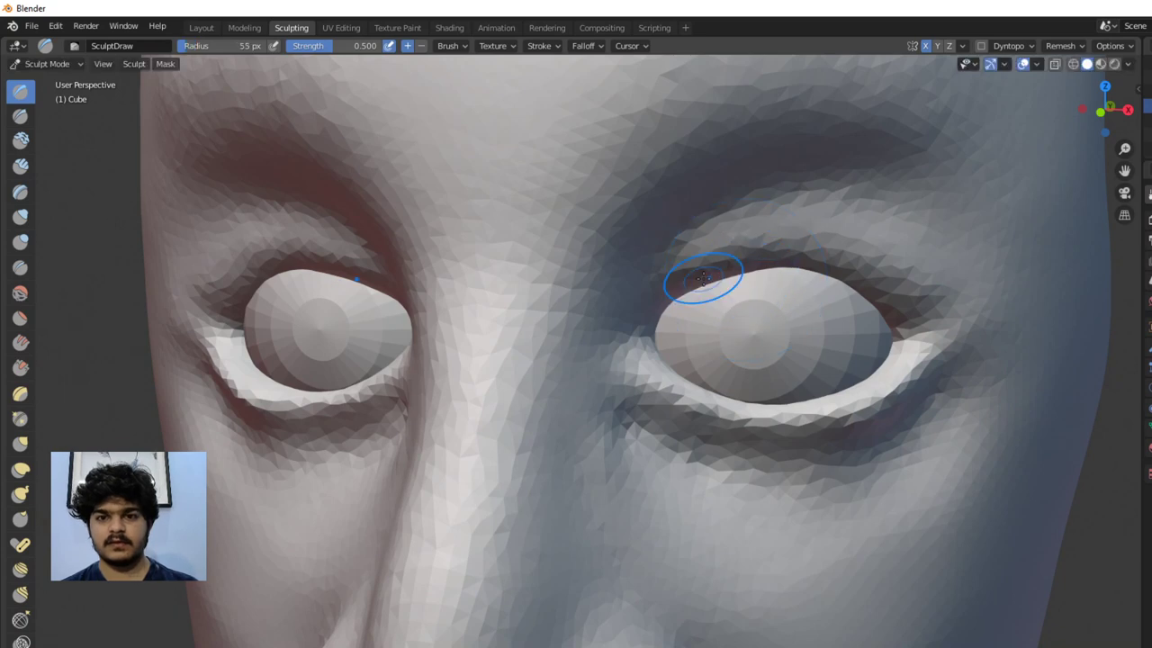
mouse_move(673, 283)
mouse_down()
mouse_move(730, 262)
mouse_move(674, 290)
mouse_move(797, 269)
mouse_move(892, 288)
mouse_move(796, 266)
mouse_move(835, 276)
mouse_move(730, 233)
mouse_move(813, 272)
mouse_move(873, 278)
mouse_move(930, 319)
mouse_up()
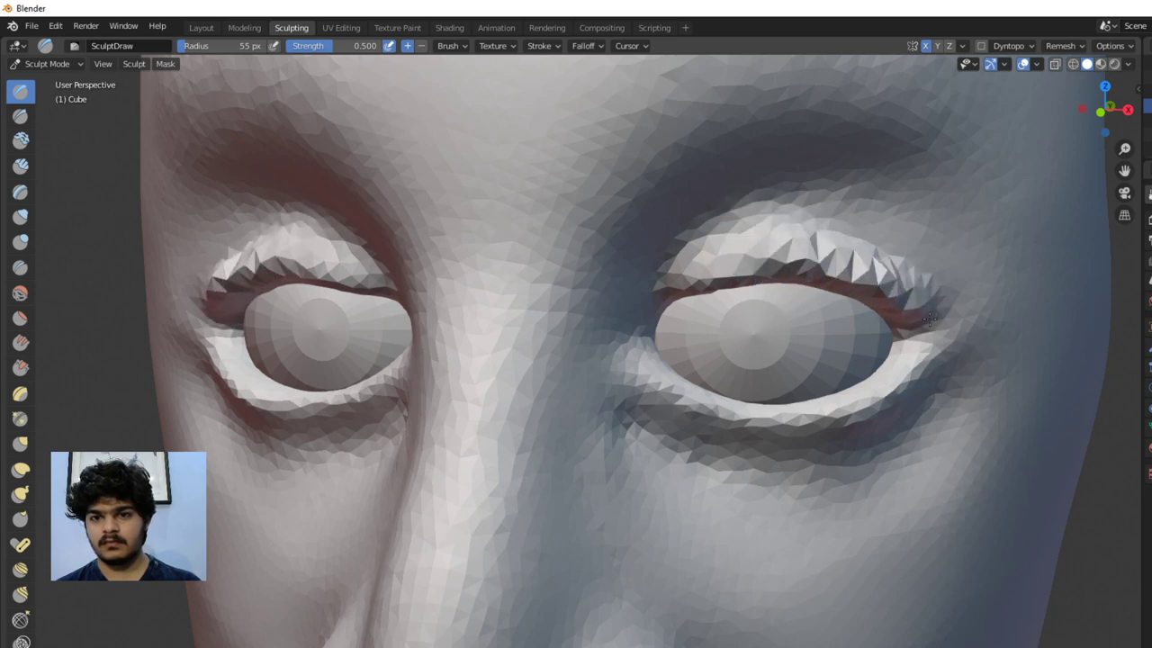
mouse_move(861, 252)
shift+mouse_down()
mouse_move(798, 249)
mouse_move(869, 258)
mouse_move(816, 236)
mouse_move(715, 258)
mouse_move(744, 244)
mouse_move(684, 277)
shift+mouse_up()
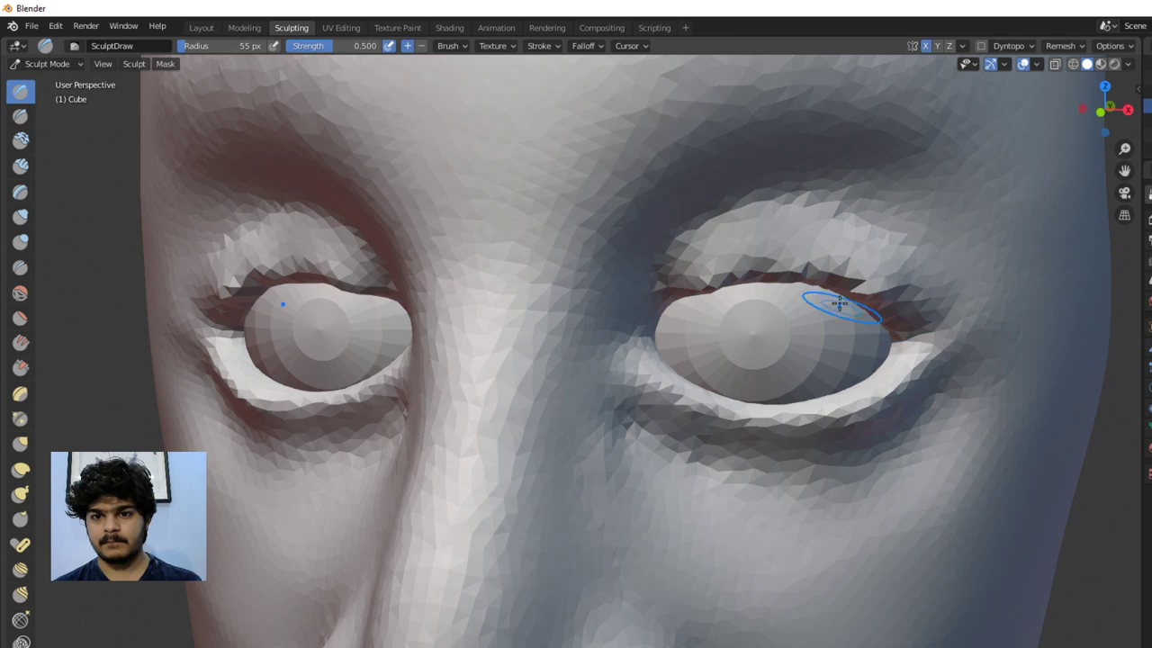
mouse_move(819, 304)
mouse_down()
mouse_move(848, 297)
mouse_move(881, 323)
mouse_move(833, 305)
mouse_move(841, 316)
mouse_move(886, 341)
mouse_move(812, 233)
mouse_move(931, 270)
mouse_up()
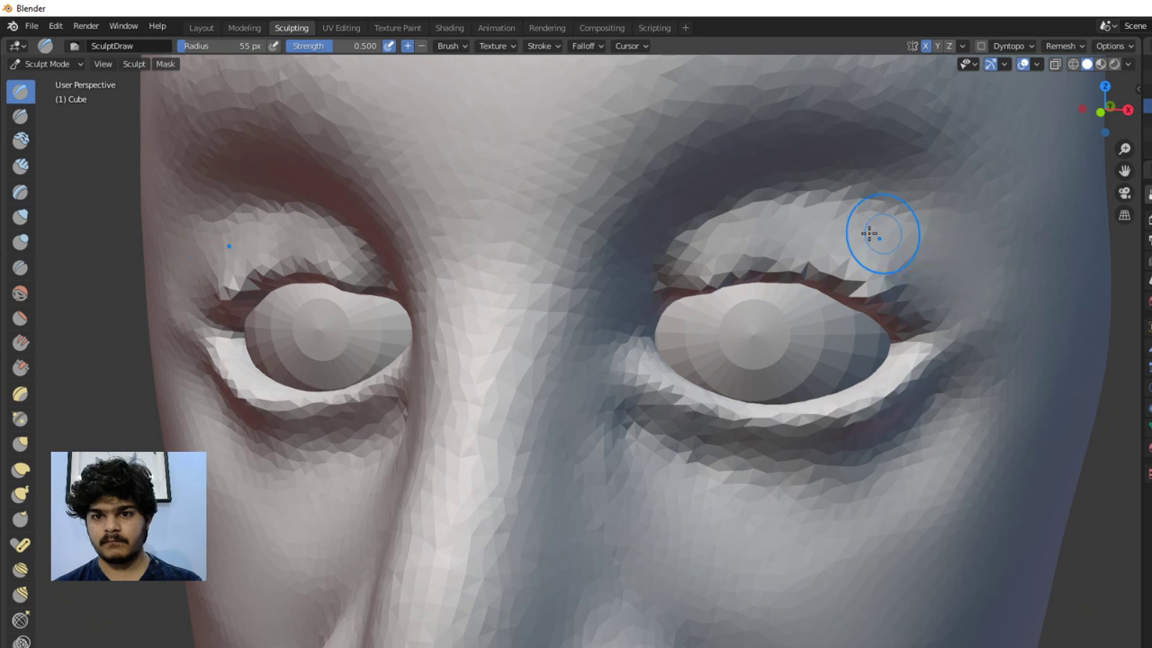
Shape the upper lid at its outer and inner corners, then check a centred front view
mouse_move(949, 255)
mouse_down()
mouse_move(879, 234)
mouse_move(960, 272)
mouse_move(885, 241)
mouse_move(931, 274)
mouse_move(878, 238)
mouse_move(944, 265)
mouse_move(873, 235)
mouse_move(832, 235)
mouse_move(832, 218)
mouse_move(757, 217)
mouse_move(725, 232)
mouse_move(803, 226)
mouse_move(928, 255)
mouse_move(923, 234)
mouse_move(870, 218)
mouse_move(880, 208)
mouse_move(966, 279)
mouse_move(880, 235)
mouse_move(941, 274)
mouse_move(723, 214)
mouse_move(759, 231)
mouse_move(919, 249)
mouse_move(897, 257)
mouse_move(948, 257)
mouse_move(875, 246)
mouse_move(920, 261)
mouse_up()
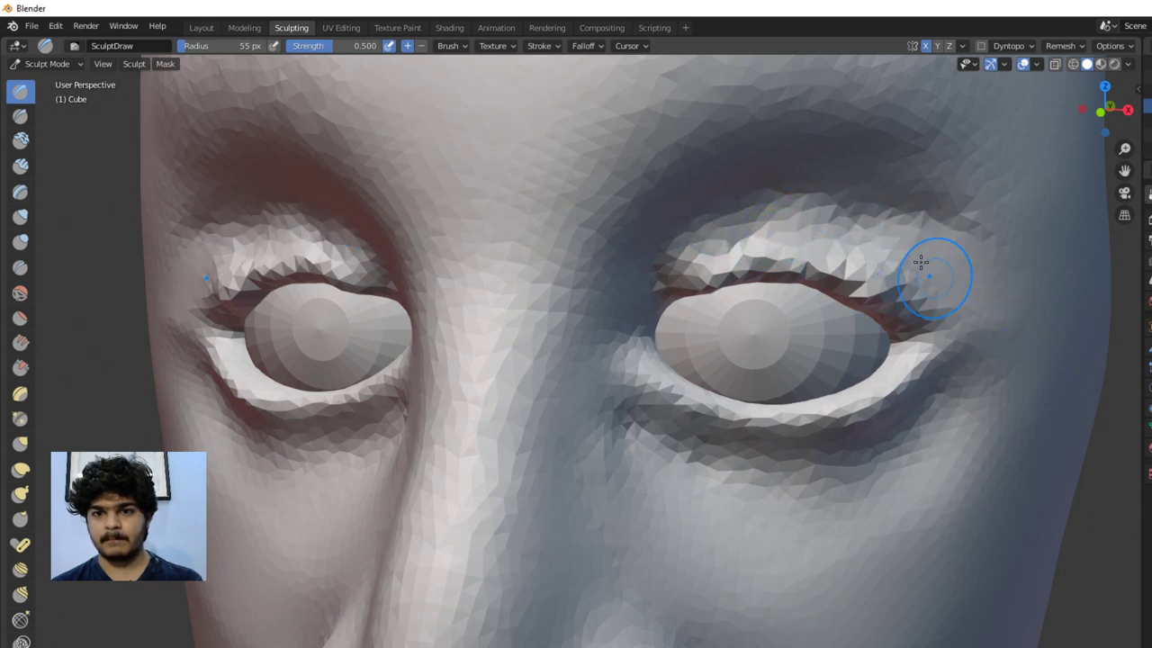
mouse_move(984, 339)
mouse_down()
mouse_move(797, 232)
mouse_move(738, 219)
mouse_move(938, 226)
mouse_move(883, 200)
mouse_move(802, 192)
mouse_move(1032, 272)
mouse_up()
drag(755, 234, 697, 236)
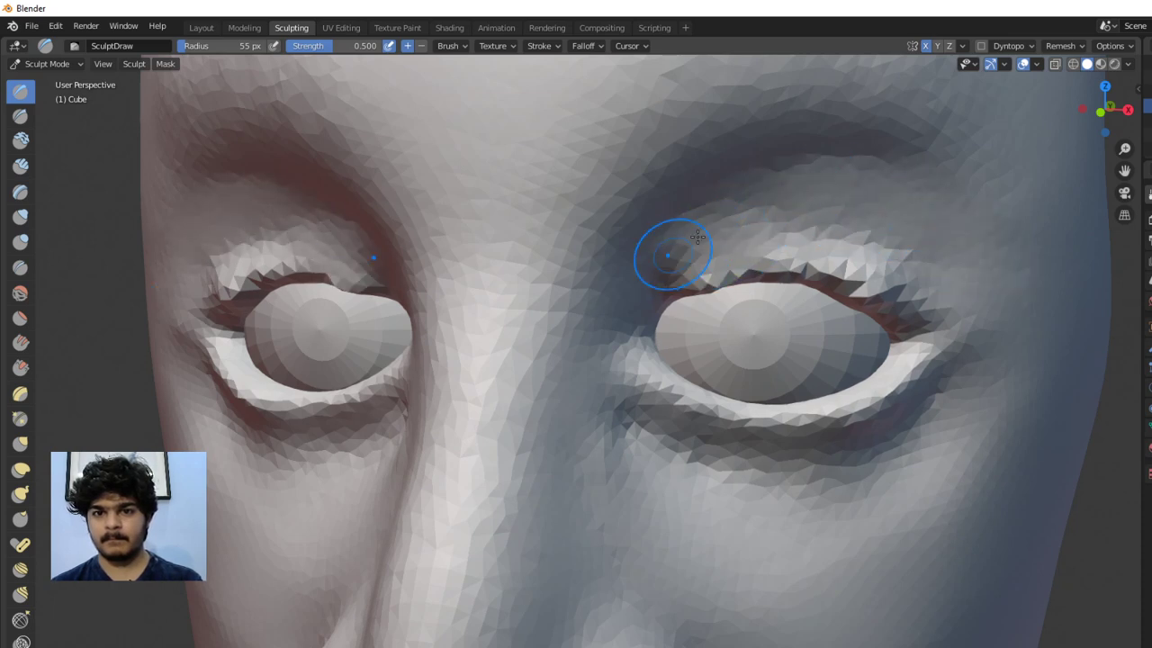
mouse_move(764, 218)
mouse_down()
mouse_move(819, 208)
mouse_move(684, 255)
mouse_up()
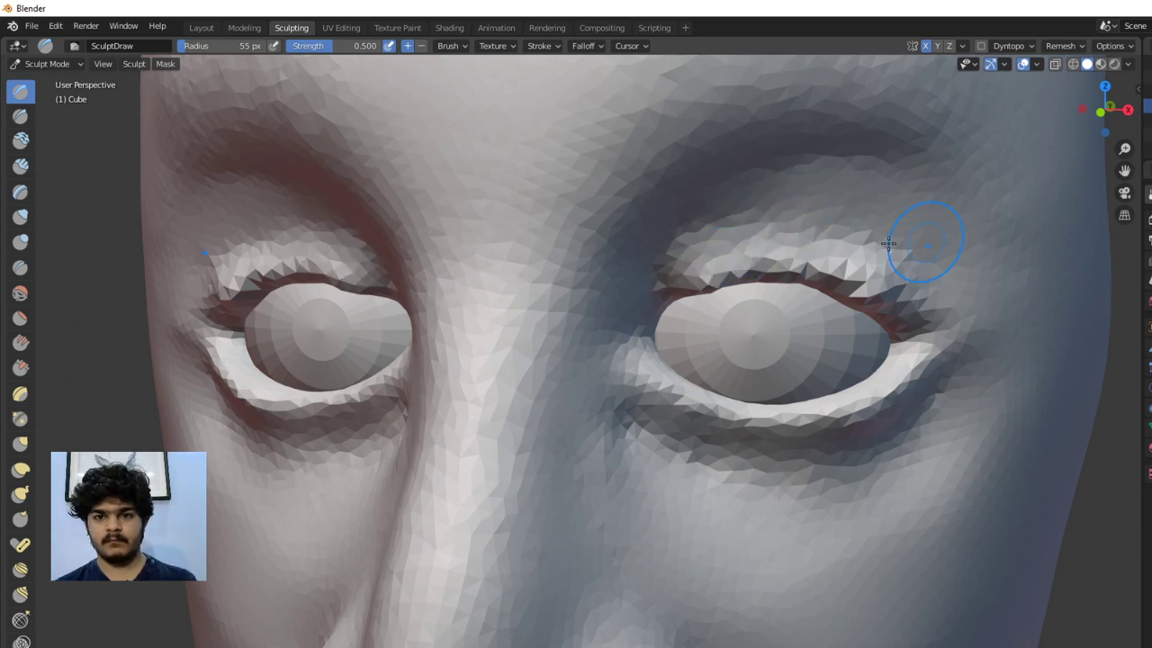
scroll(916, 266, down, 6)
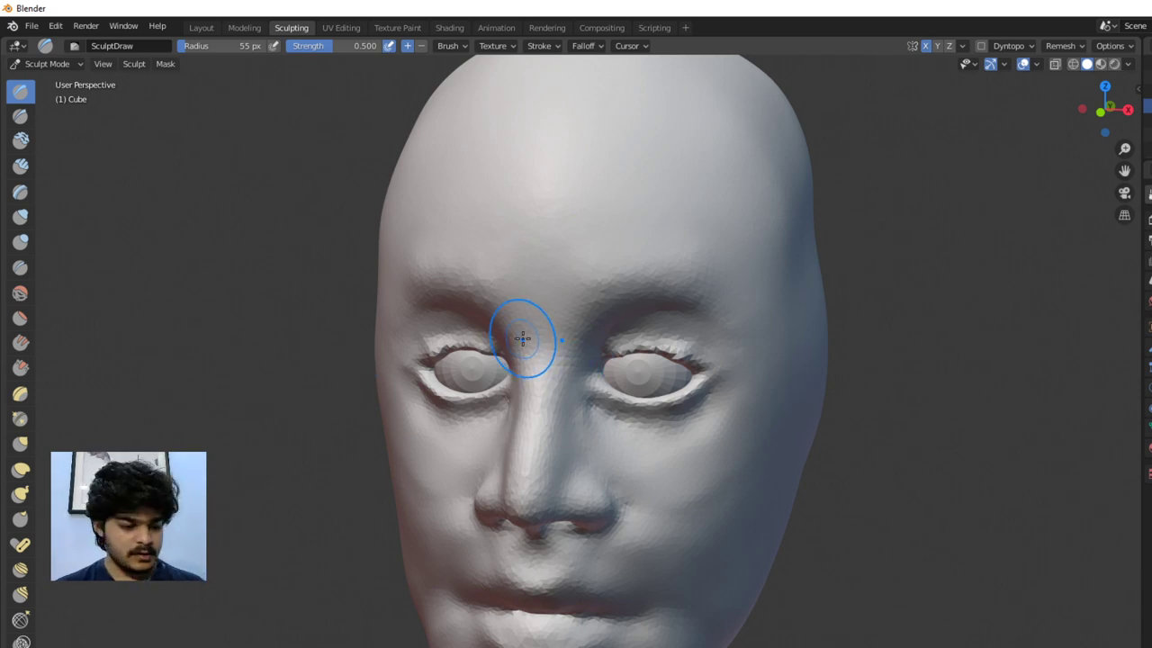
scroll(540, 351, down, 2)
mouse_move(540, 351)
middle_down()
mouse_move(529, 385)
mouse_move(596, 424)
mouse_move(552, 458)
mouse_move(560, 377)
middle_up()
scroll(529, 385, down, 1)
scroll(529, 385, up, 3)
scroll(544, 477, up, 2)
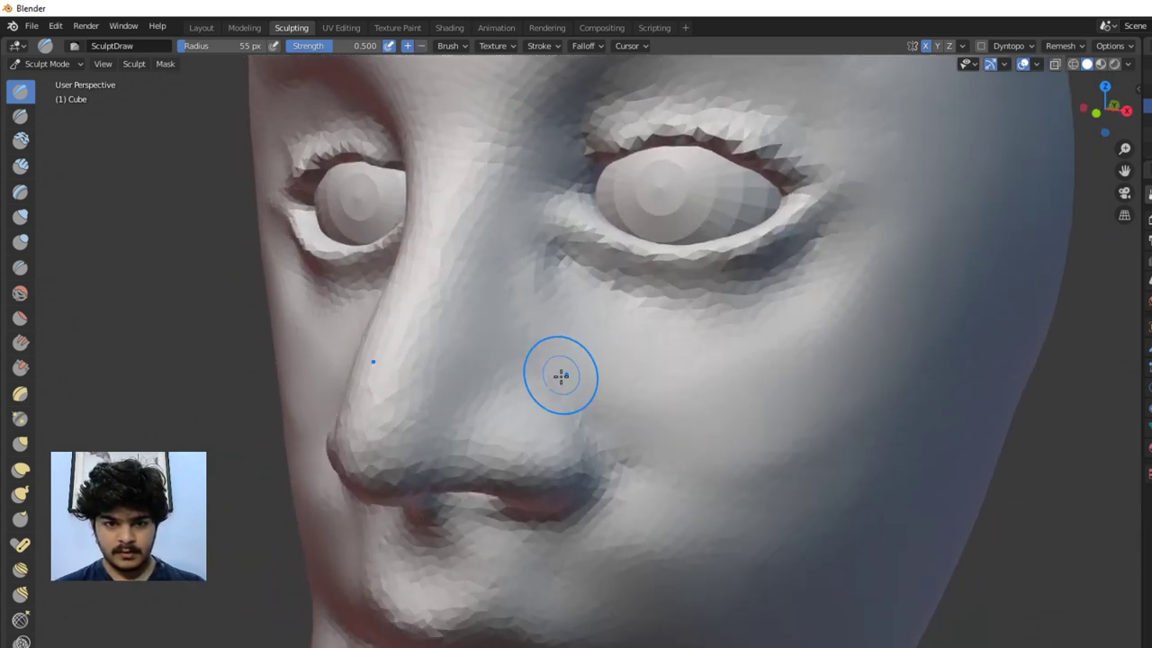
Carve a Crease-brush groove around the nostril base and upper lip, then inspect beneath the nose
key(shift+c)
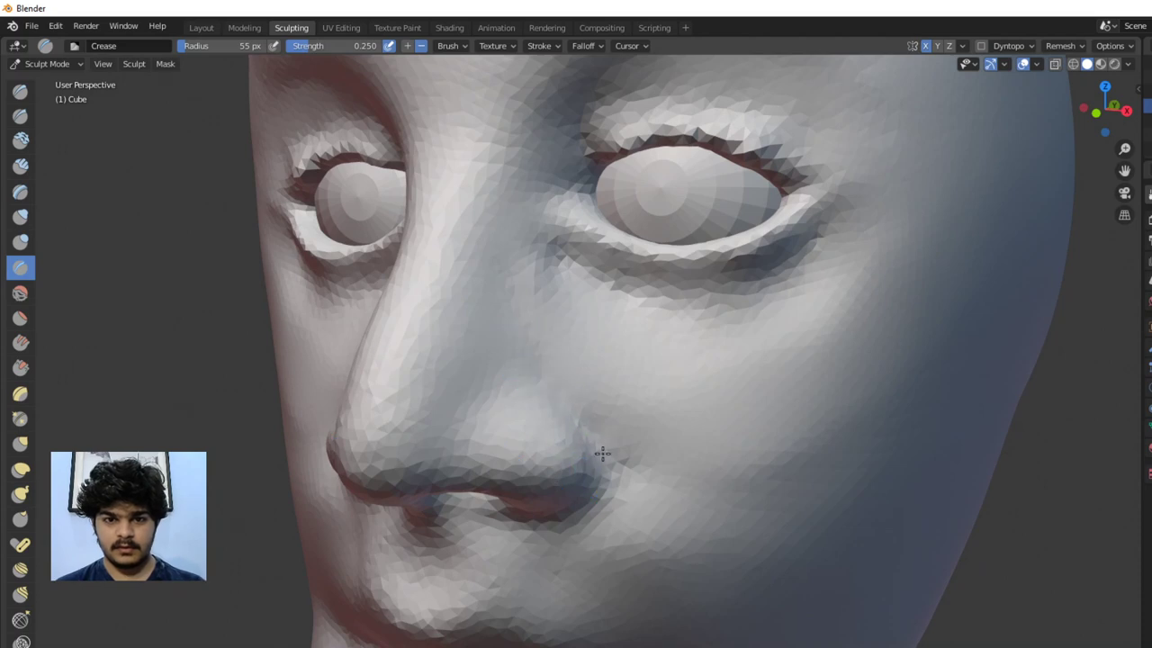
mouse_move(587, 448)
mouse_down()
mouse_move(601, 488)
mouse_move(578, 513)
mouse_move(549, 514)
mouse_move(574, 518)
mouse_move(516, 514)
mouse_up()
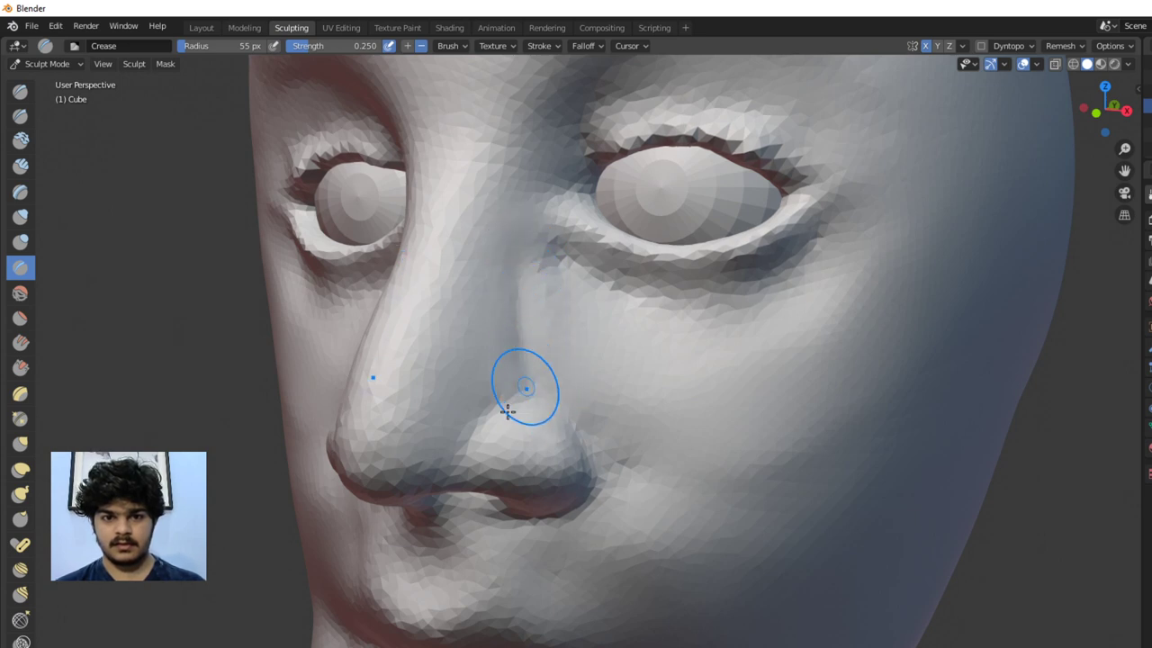
scroll(459, 473, down, 2)
middle_drag(514, 458, 616, 355)
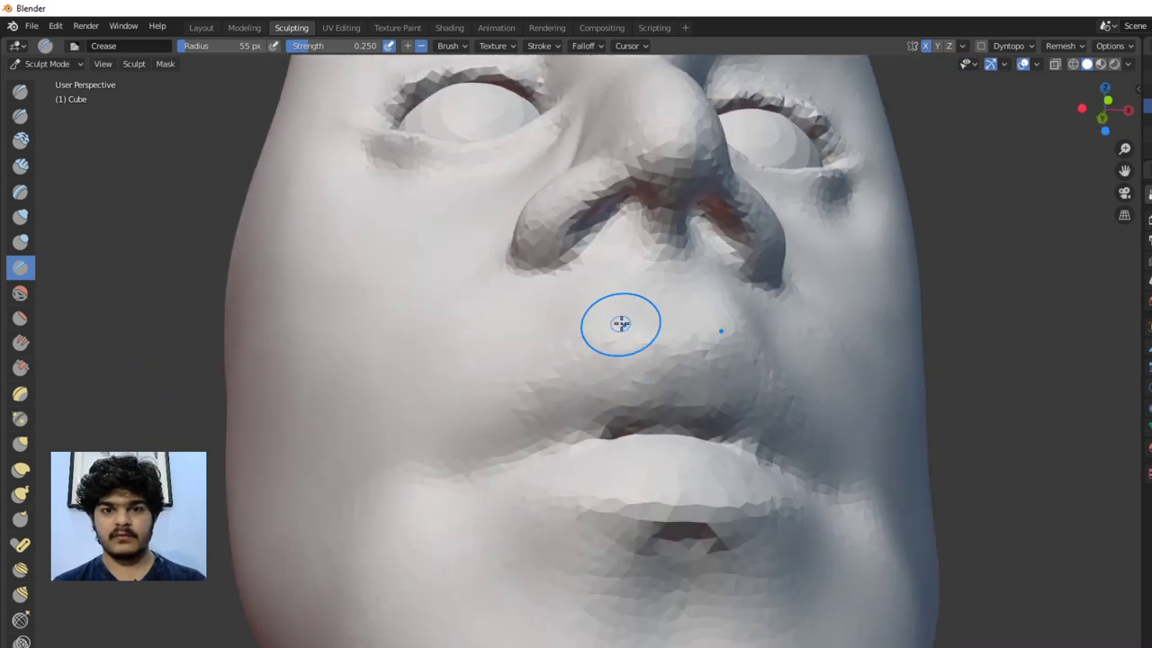
scroll(622, 327, up, 5)
middle_drag(605, 436, 602, 396)
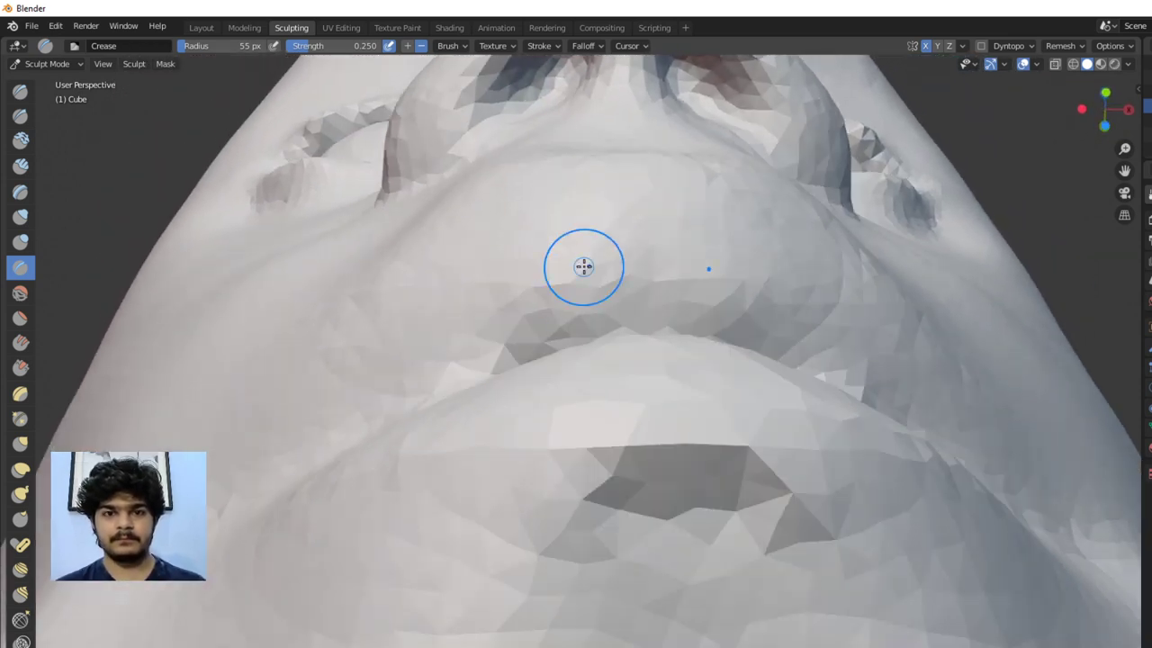
middle_drag(584, 267, 561, 447)
Use the Draw brush to fill in the nostril interior down to its lower edge
key(x)
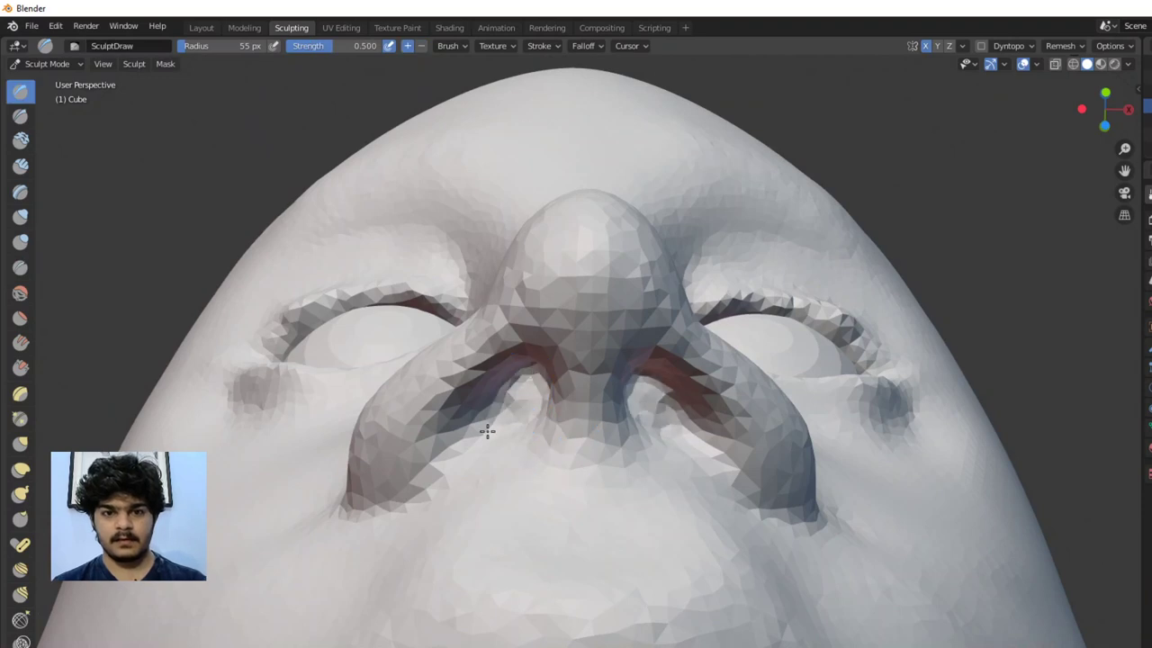
mouse_move(499, 402)
mouse_down()
mouse_move(509, 435)
mouse_move(529, 355)
mouse_move(482, 414)
mouse_move(433, 437)
mouse_move(424, 454)
mouse_move(468, 409)
mouse_move(496, 405)
mouse_move(466, 419)
mouse_up()
mouse_move(506, 372)
mouse_down()
mouse_move(530, 412)
mouse_move(487, 449)
mouse_up()
middle_drag(465, 449, 530, 352)
mouse_move(530, 351)
mouse_down()
mouse_move(498, 350)
mouse_move(567, 310)
mouse_move(544, 295)
mouse_move(516, 307)
mouse_move(533, 296)
mouse_move(553, 299)
mouse_move(540, 305)
mouse_move(556, 314)
mouse_move(564, 295)
mouse_move(539, 296)
mouse_move(498, 355)
mouse_move(553, 349)
mouse_move(576, 330)
mouse_up()
mouse_move(605, 261)
mouse_down()
mouse_move(594, 236)
mouse_move(583, 270)
mouse_move(493, 351)
mouse_move(469, 357)
mouse_up()
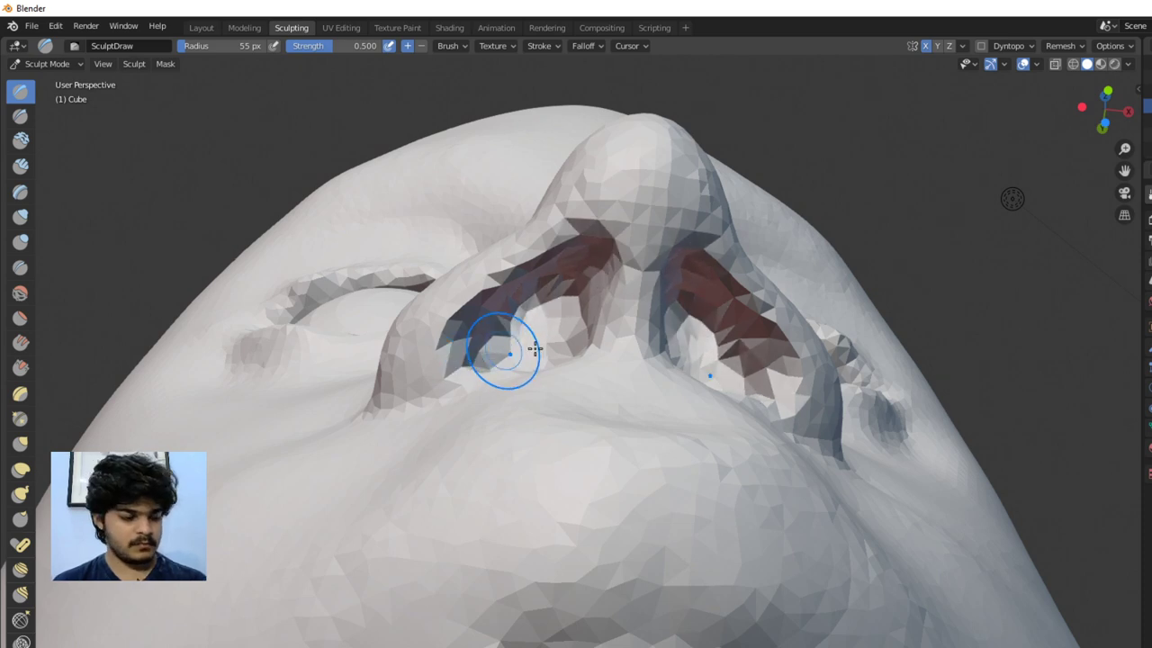
Reshape the nostril rim, checking the result from low and frontal views
scroll(535, 348, down, 4)
middle_drag(547, 347, 488, 404)
scroll(531, 410, up, 2)
scroll(509, 419, up, 3)
scroll(593, 383, up, 1)
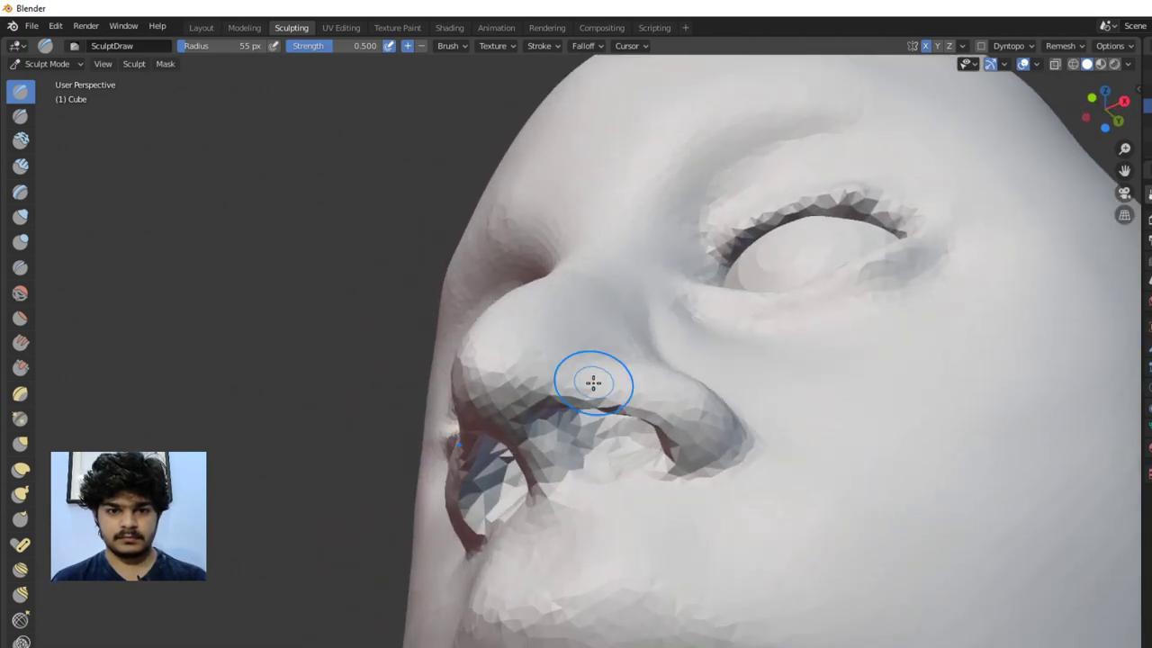
mouse_move(593, 382)
mouse_down()
mouse_move(535, 407)
mouse_move(590, 401)
mouse_move(649, 421)
mouse_move(671, 446)
mouse_move(598, 471)
mouse_move(557, 458)
mouse_up()
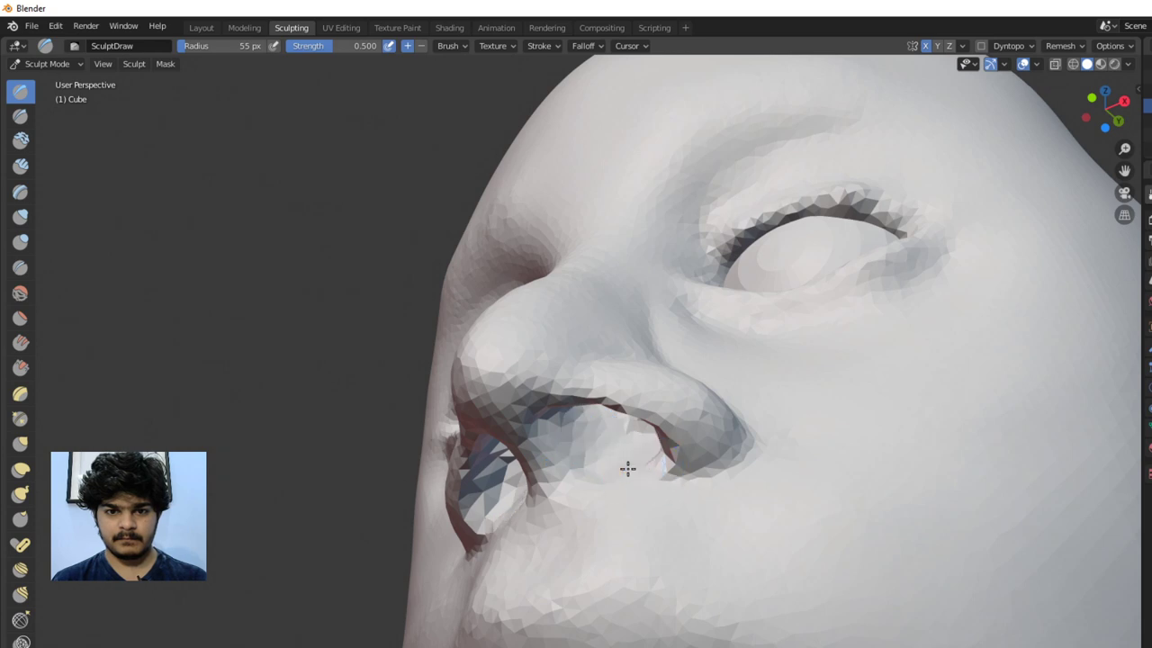
scroll(586, 465, down, 4)
mouse_move(586, 465)
middle_down()
mouse_move(642, 424)
mouse_move(693, 429)
mouse_move(642, 534)
mouse_move(661, 545)
mouse_move(663, 456)
mouse_move(638, 456)
middle_up()
scroll(654, 501, down, 2)
scroll(661, 546, down, 1)
scroll(643, 453, up, 4)
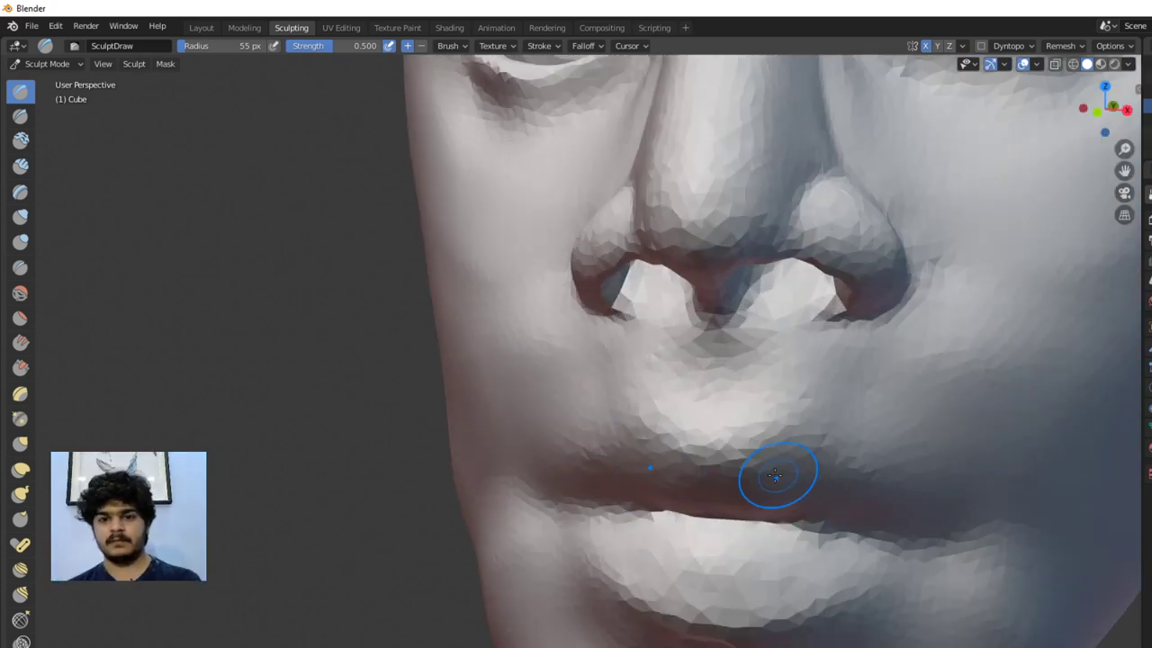
middle_drag(775, 475, 143, 366)
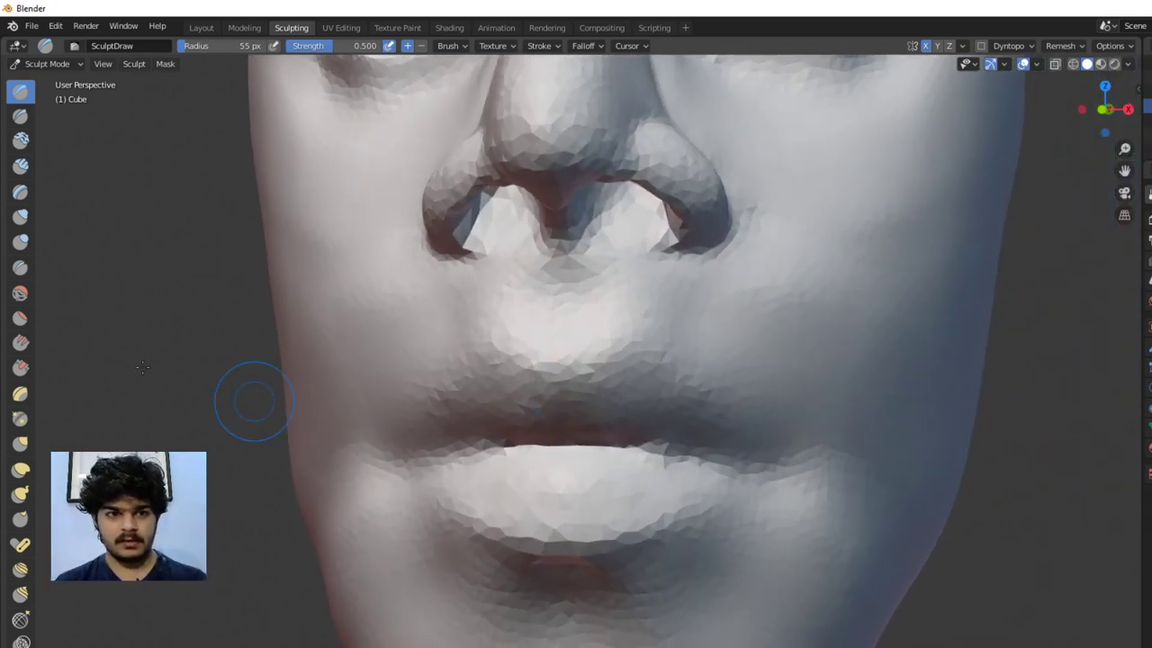
Crease the line between the lips and undo the stray crease above the upper lip
click(21, 266)
mouse_move(568, 432)
middle_down()
mouse_move(511, 398)
mouse_move(621, 430)
middle_up()
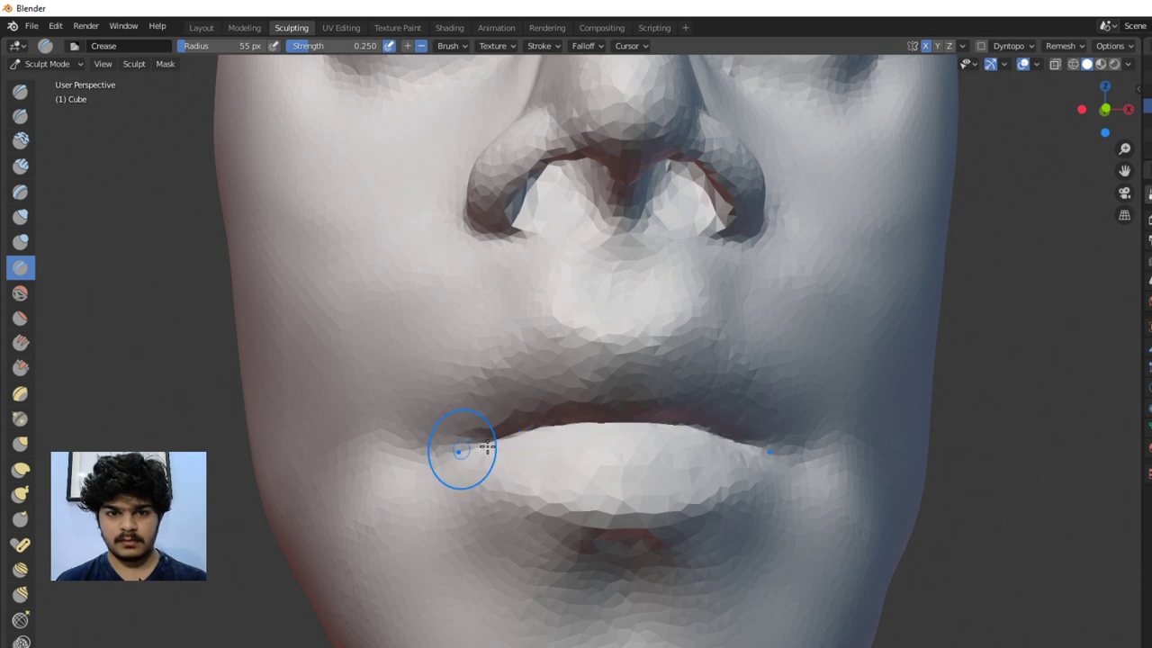
mouse_move(450, 450)
mouse_down()
mouse_move(600, 420)
mouse_move(433, 446)
mouse_up()
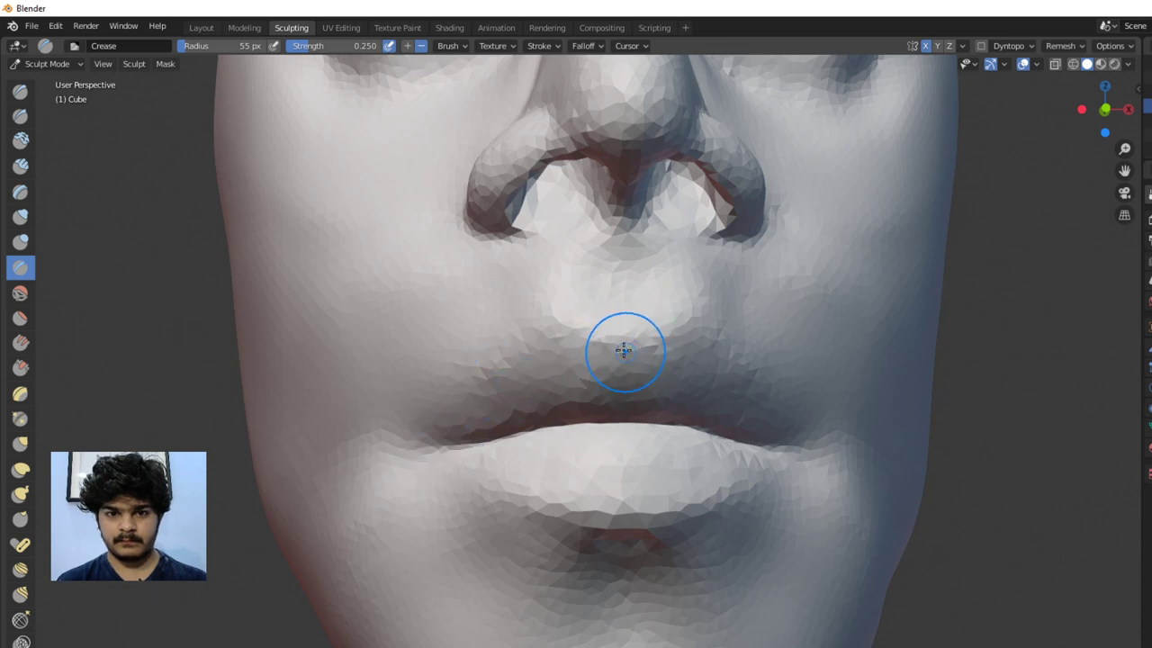
mouse_move(621, 346)
mouse_down()
mouse_move(579, 320)
mouse_move(586, 332)
mouse_up()
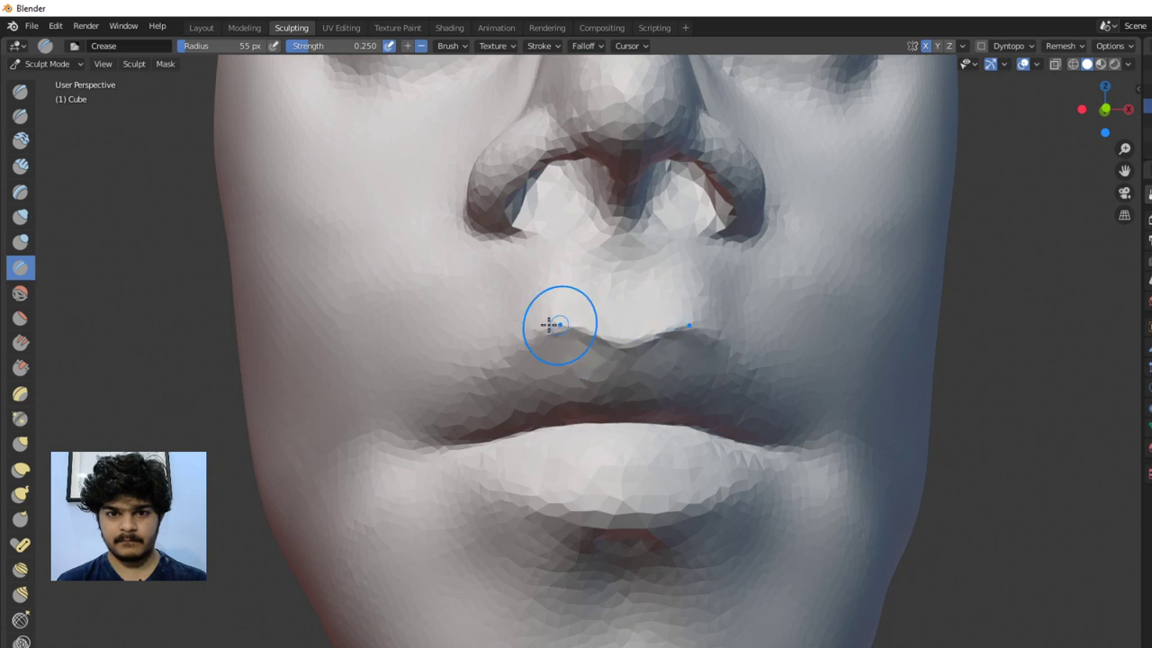
key(ctrl+z)
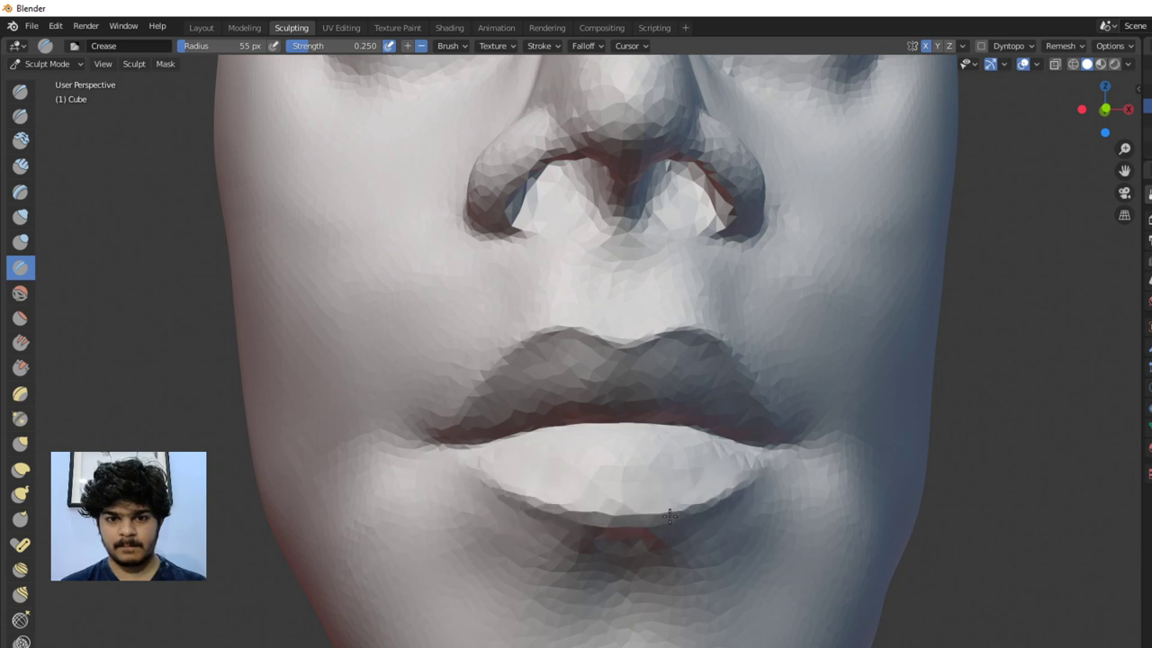
mouse_move(663, 488)
middle_down()
mouse_move(651, 499)
mouse_move(531, 468)
mouse_move(534, 477)
mouse_move(615, 481)
middle_up()
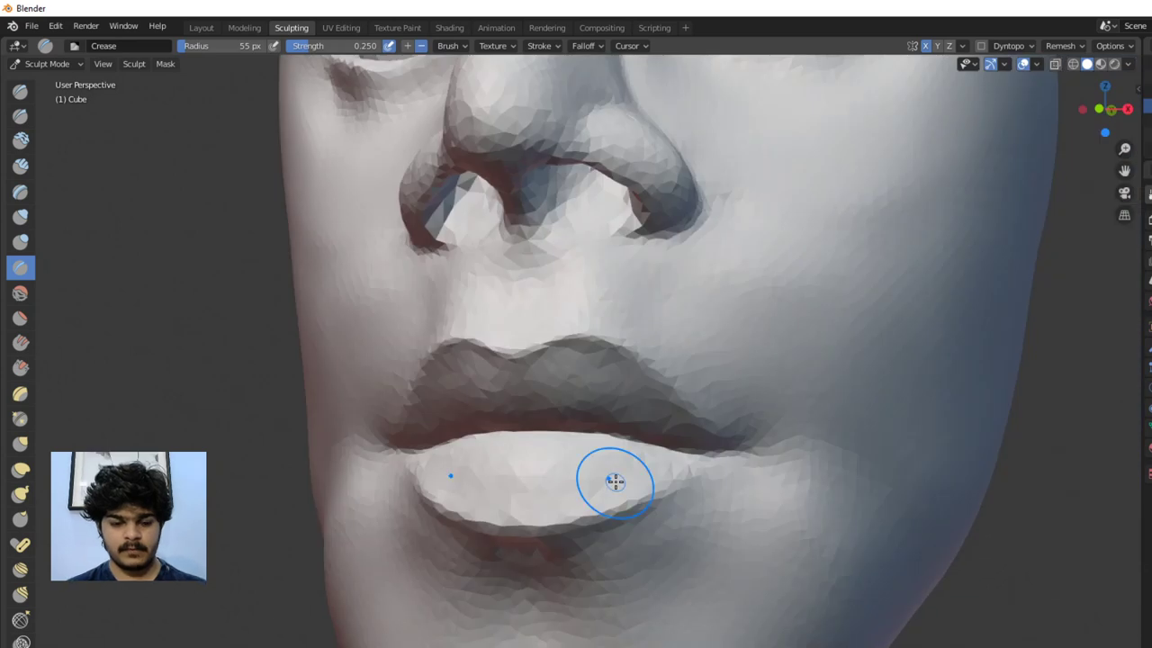
With Clay Strips, build up the upper and lower lips, the philtrum and the left upper lip
click(18, 166)
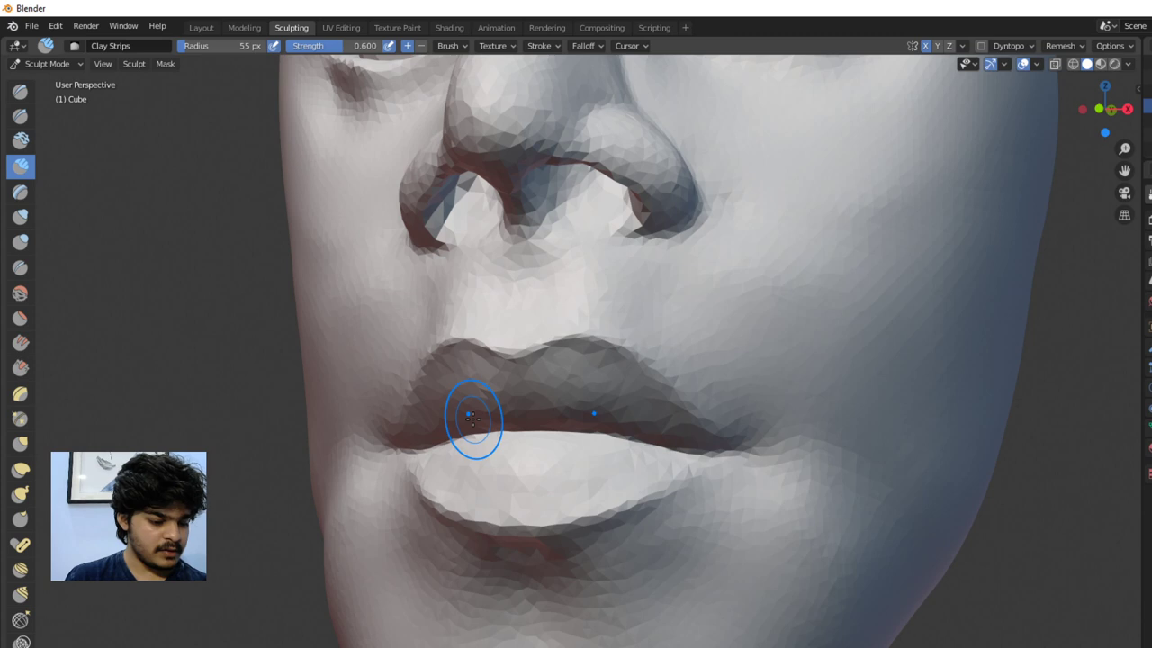
scroll(603, 441, up, 2)
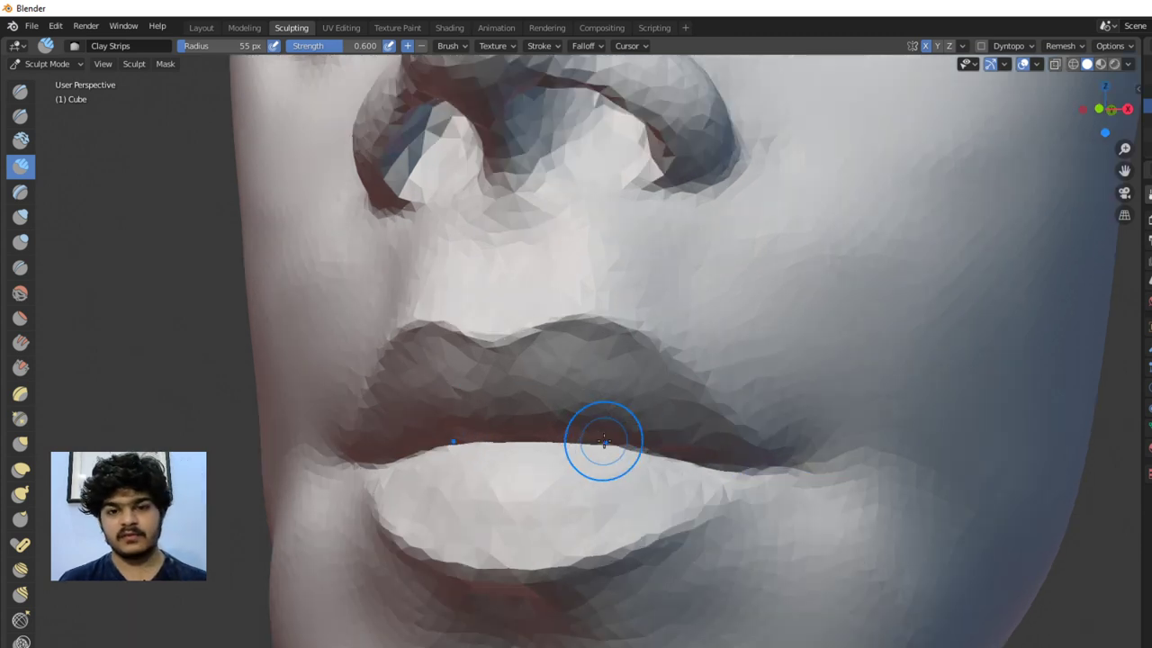
mouse_move(562, 365)
mouse_down()
mouse_move(586, 368)
mouse_move(548, 368)
mouse_move(561, 359)
mouse_move(621, 394)
mouse_up()
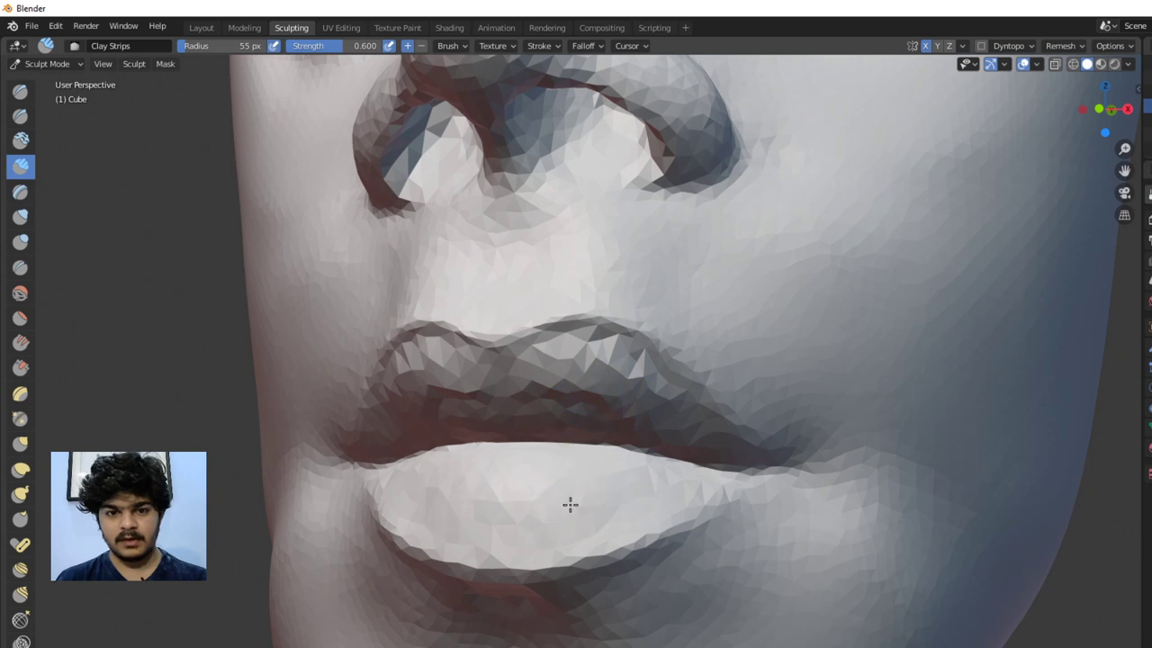
mouse_move(570, 501)
mouse_down()
mouse_move(492, 529)
mouse_move(567, 534)
mouse_move(499, 529)
mouse_move(587, 528)
mouse_move(627, 515)
mouse_move(604, 502)
mouse_move(632, 503)
mouse_move(514, 506)
mouse_move(623, 540)
mouse_move(529, 548)
mouse_move(610, 557)
mouse_move(673, 540)
mouse_move(615, 536)
mouse_move(603, 522)
mouse_move(645, 510)
mouse_move(621, 416)
mouse_move(564, 354)
mouse_move(612, 358)
mouse_move(640, 384)
mouse_move(555, 399)
mouse_up()
middle_drag(607, 419, 617, 411)
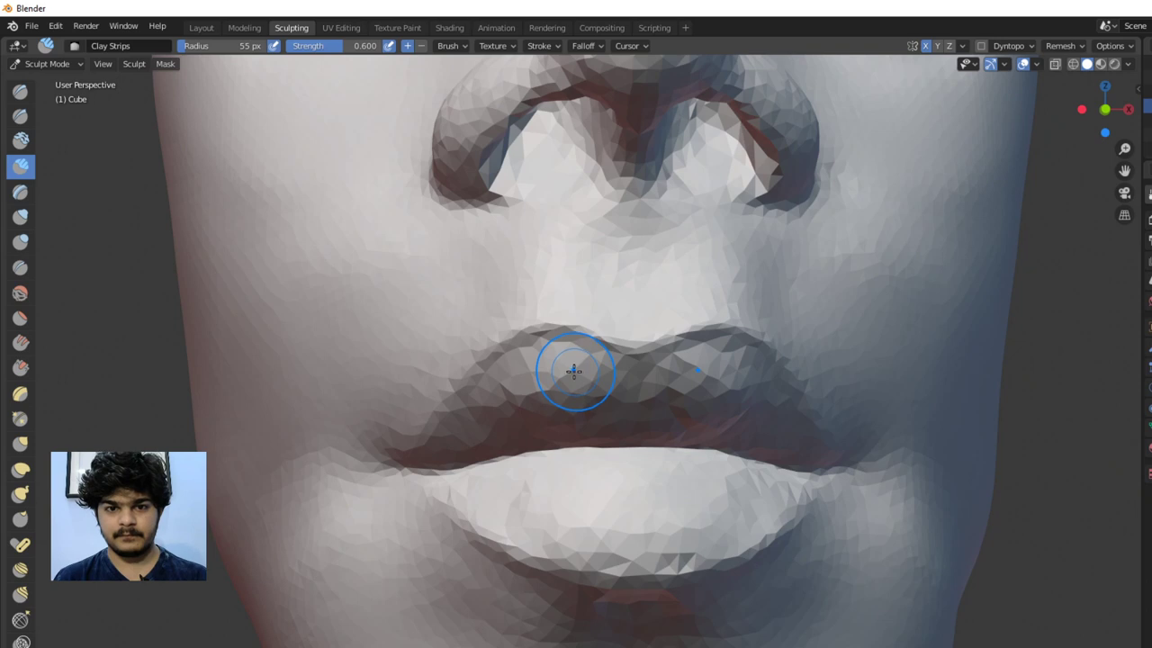
middle_drag(541, 351, 540, 363)
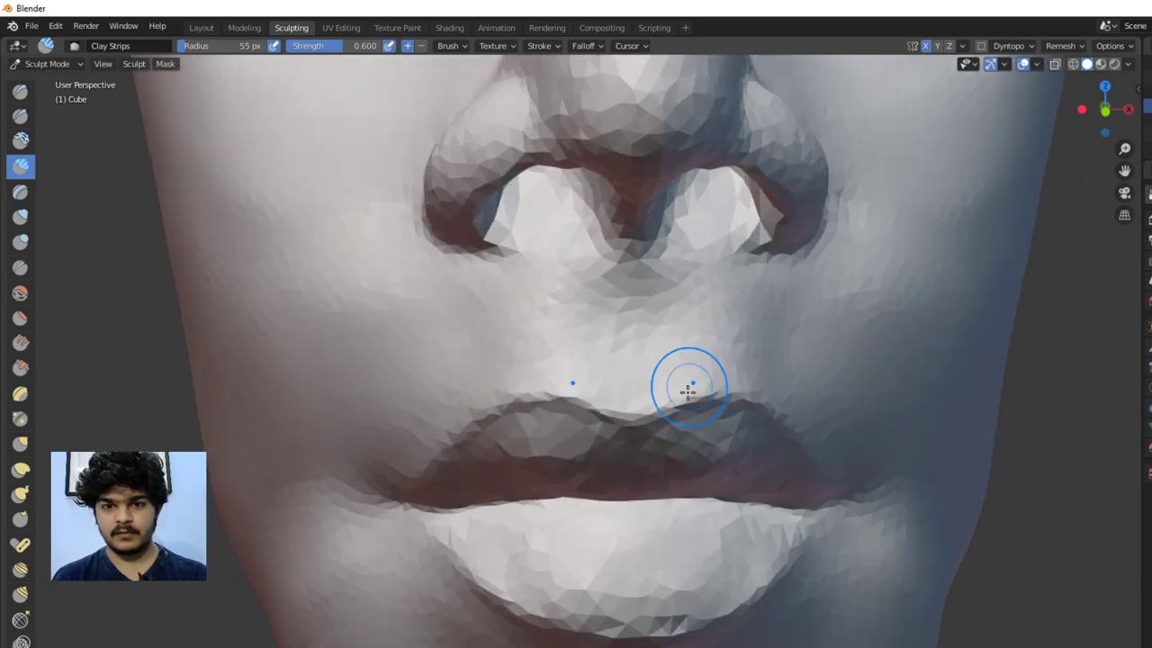
mouse_move(688, 389)
mouse_down()
mouse_move(632, 320)
mouse_move(636, 361)
mouse_up()
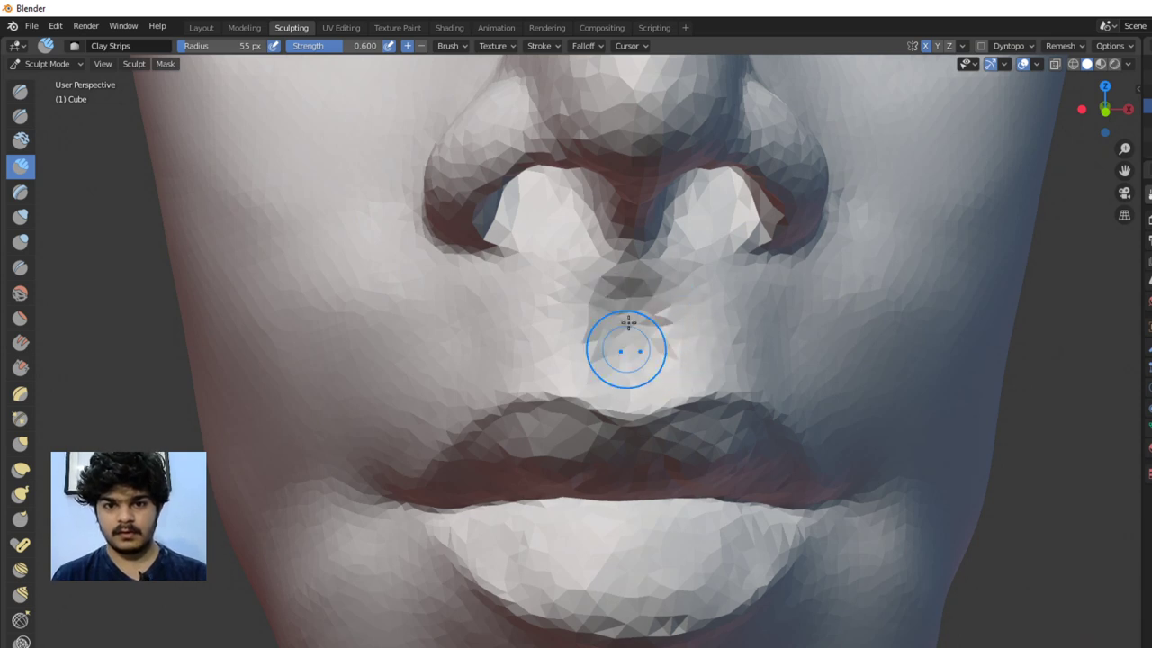
drag(632, 347, 658, 330)
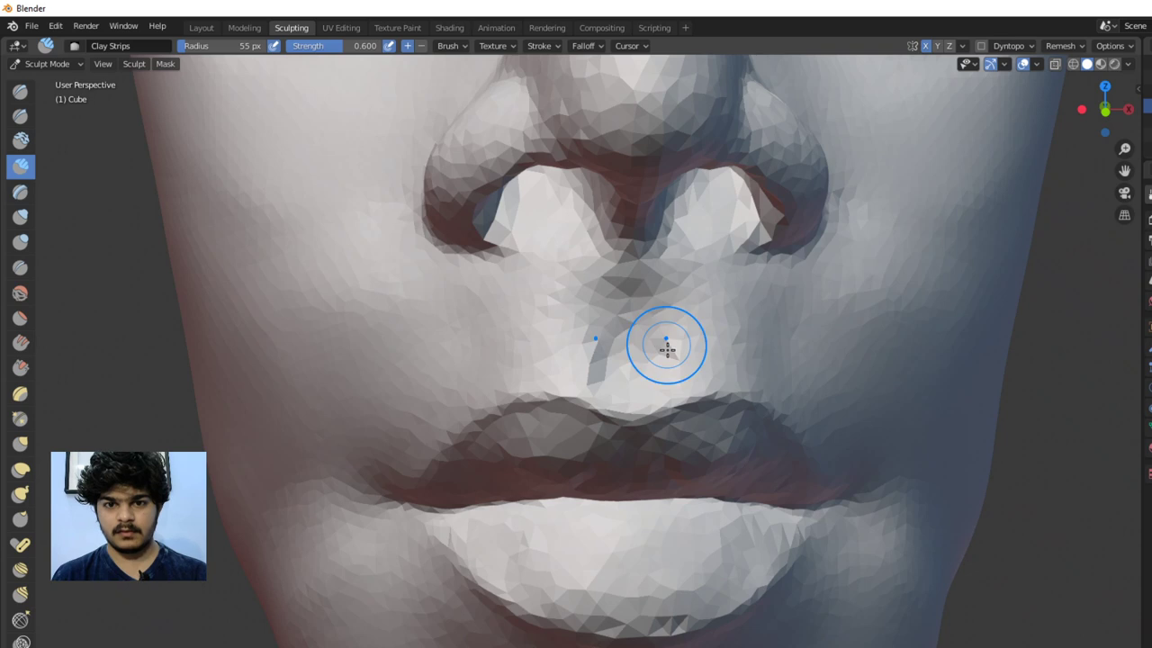
mouse_move(478, 325)
mouse_down()
mouse_move(453, 377)
mouse_move(467, 331)
mouse_move(351, 399)
mouse_move(458, 326)
mouse_move(344, 368)
mouse_move(305, 410)
mouse_move(447, 365)
mouse_move(370, 420)
mouse_move(450, 372)
mouse_move(434, 390)
mouse_move(451, 365)
mouse_move(362, 416)
mouse_up()
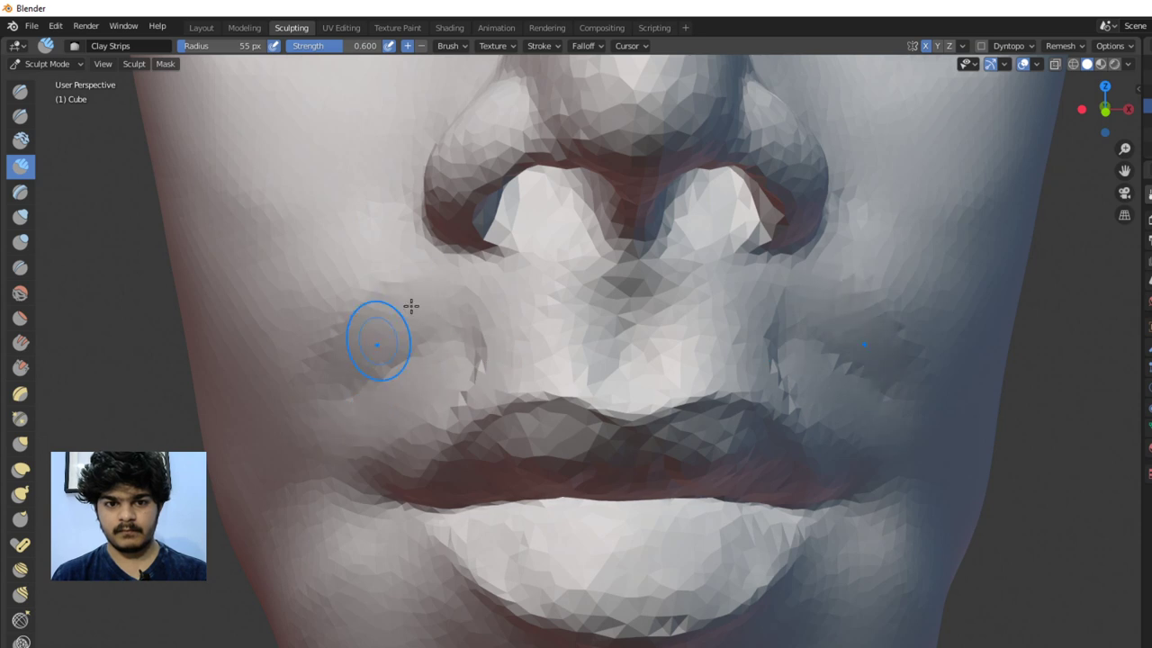
Add and even out clay ridges on the left upper lip and below the left nostril
drag(437, 278, 375, 337)
drag(407, 280, 347, 396)
mouse_move(404, 260)
mouse_down()
mouse_move(333, 405)
mouse_move(394, 293)
mouse_move(333, 396)
mouse_move(419, 318)
mouse_move(388, 359)
mouse_move(360, 296)
mouse_move(315, 432)
mouse_move(374, 313)
mouse_up()
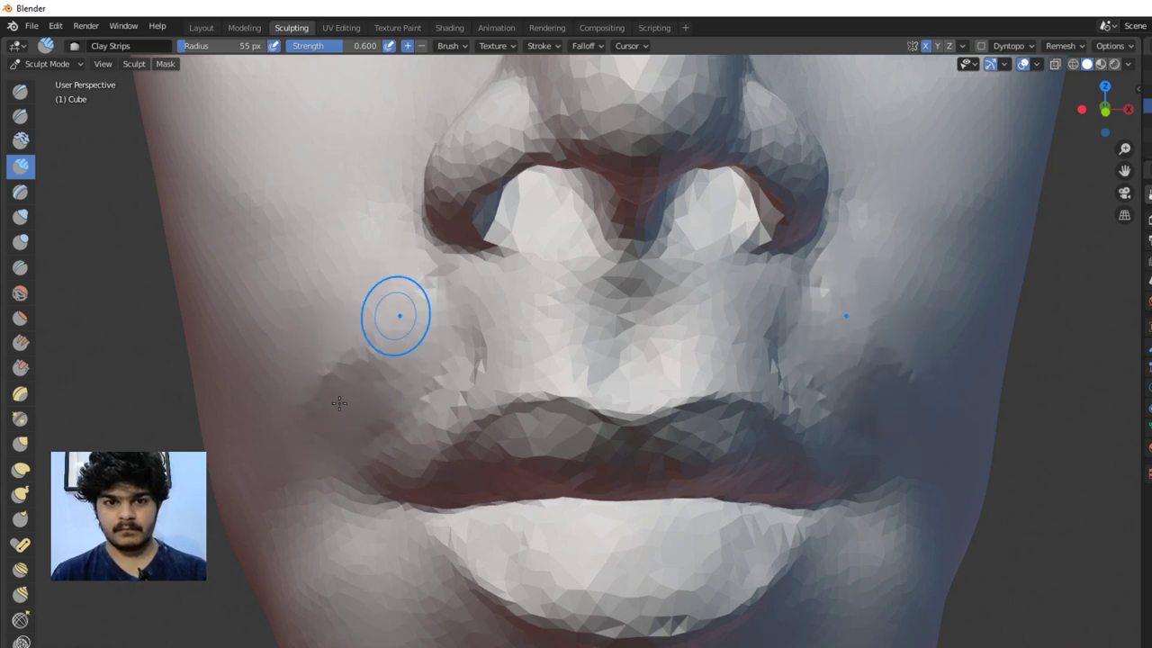
mouse_move(339, 402)
shift+mouse_down()
mouse_move(368, 411)
mouse_move(456, 364)
mouse_move(462, 386)
mouse_move(444, 375)
mouse_move(461, 347)
mouse_move(417, 344)
mouse_move(447, 306)
shift+mouse_up()
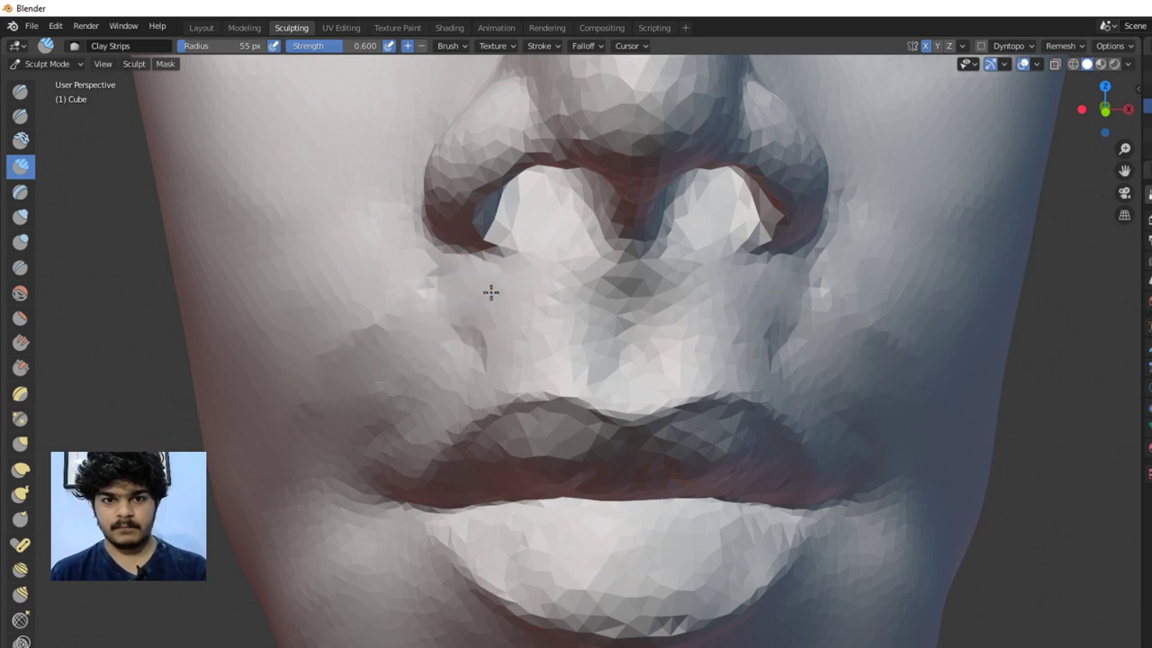
mouse_move(474, 285)
mouse_down()
mouse_move(478, 296)
mouse_move(457, 291)
mouse_move(390, 347)
mouse_move(385, 321)
mouse_up()
Carve and smooth a groove from the chin corner to the jaw, adding clay to the chin
scroll(310, 450, down, 4)
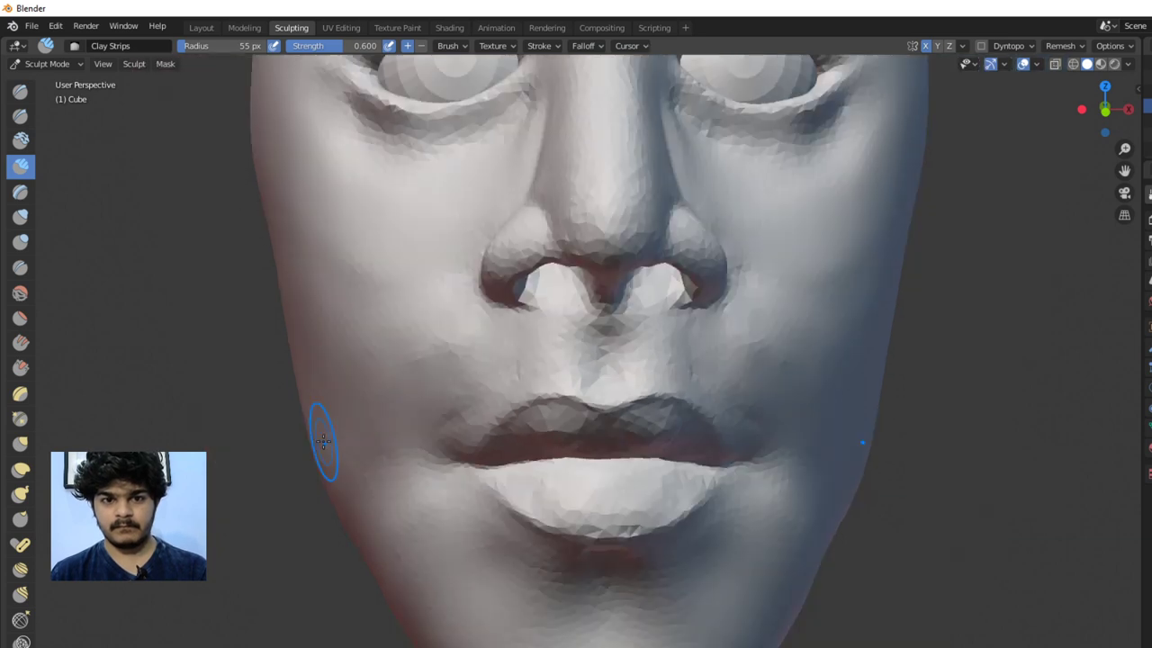
middle_drag(322, 437, 690, 578)
scroll(690, 579, up, 3)
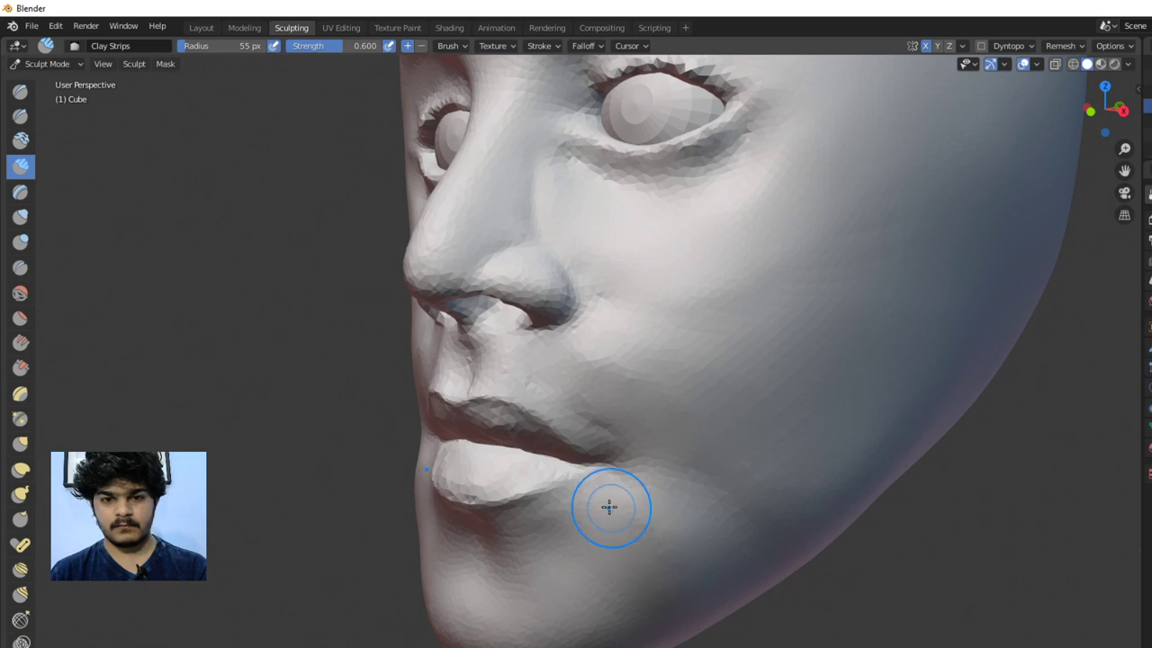
mouse_move(609, 506)
mouse_down()
mouse_move(642, 567)
mouse_move(637, 621)
mouse_up()
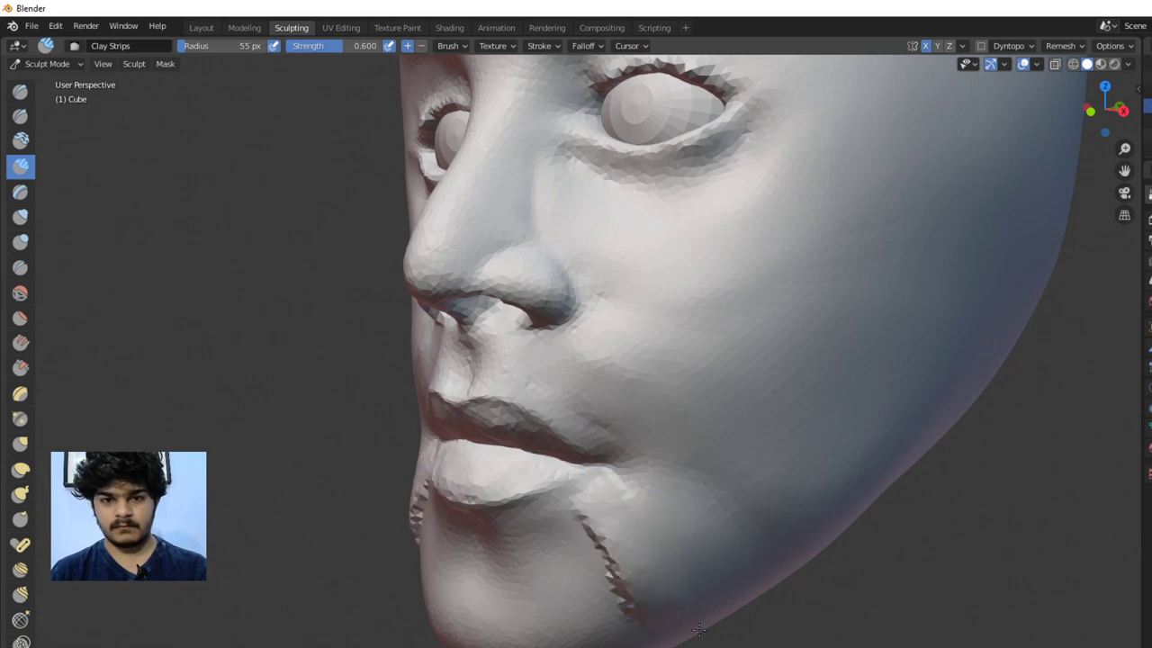
shift+drag(585, 536, 640, 629)
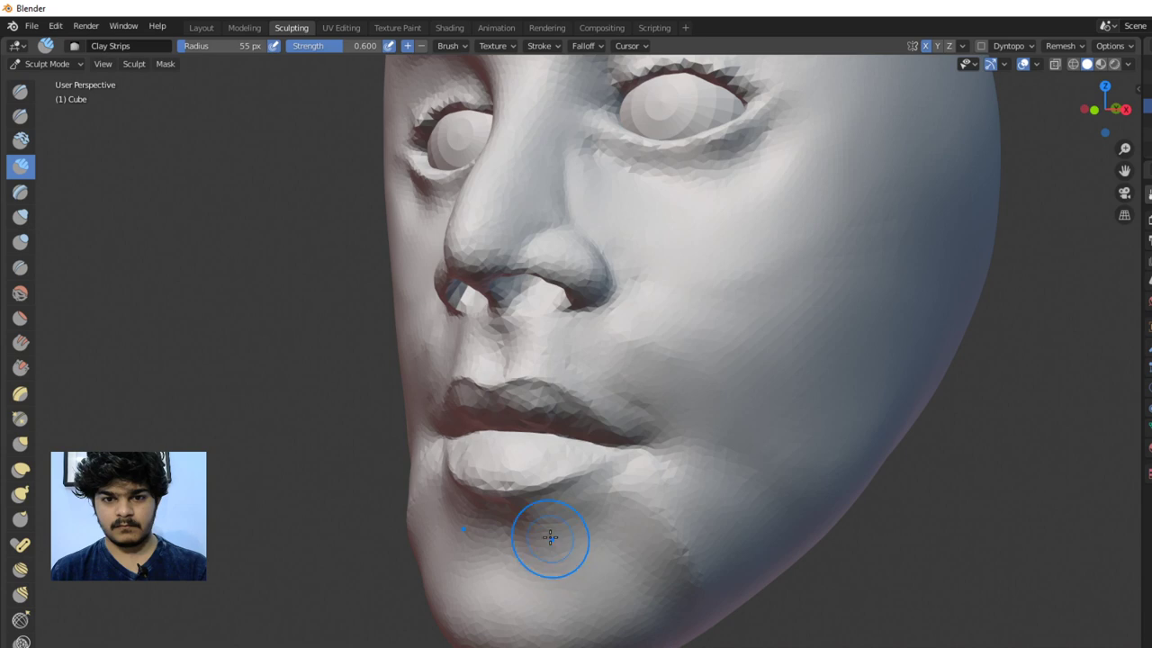
drag(549, 537, 562, 551)
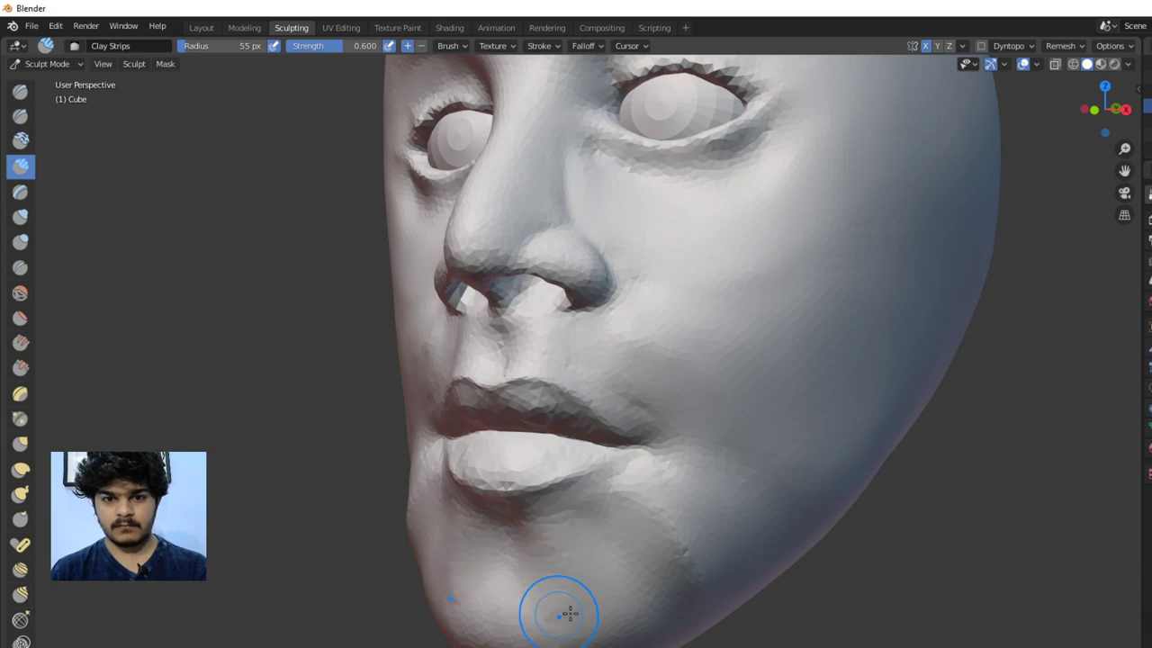
Orbit and zoom around the head to inspect the right eye and the side profile
middle_drag(704, 551, 767, 560)
middle_drag(687, 569, 666, 530)
scroll(609, 474, up, 2)
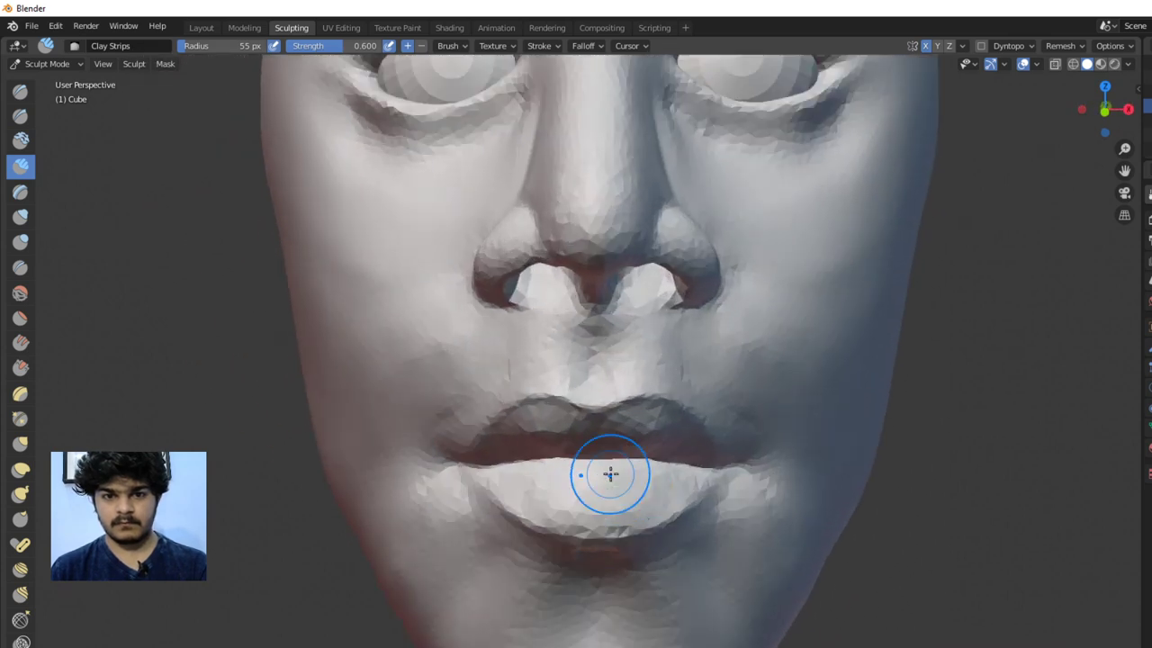
scroll(627, 510, up, 3)
scroll(620, 504, down, 3)
scroll(566, 431, up, 2)
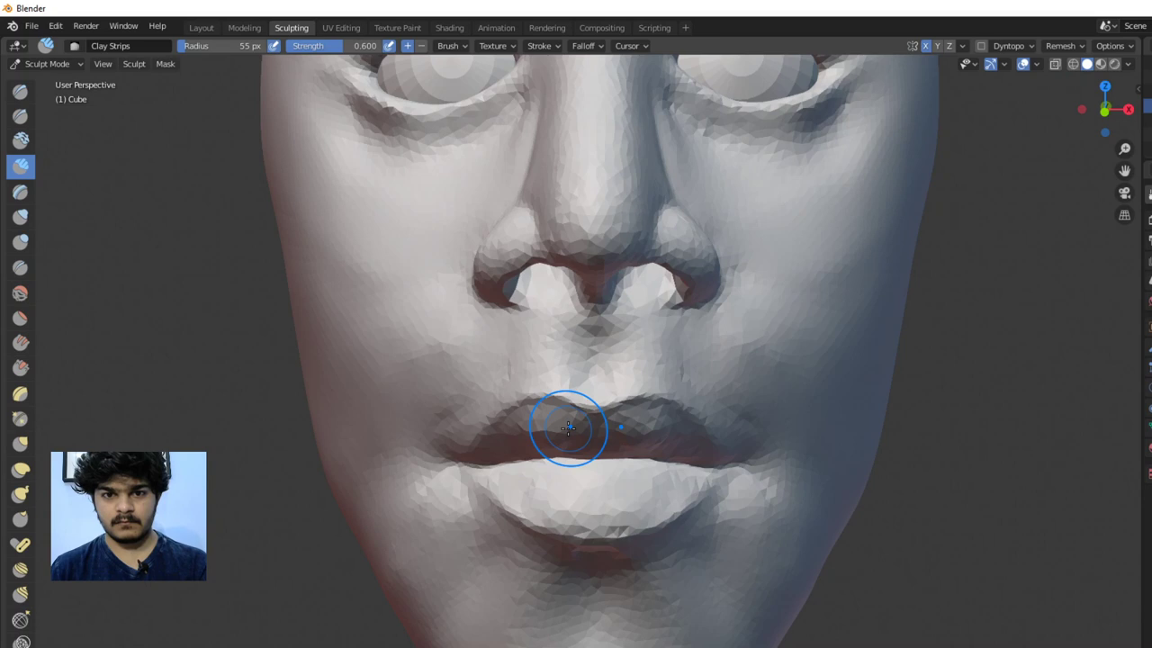
scroll(578, 432, down, 4)
mouse_move(697, 405)
middle_down()
mouse_move(585, 404)
mouse_move(721, 413)
mouse_move(689, 404)
middle_up()
scroll(638, 303, up, 3)
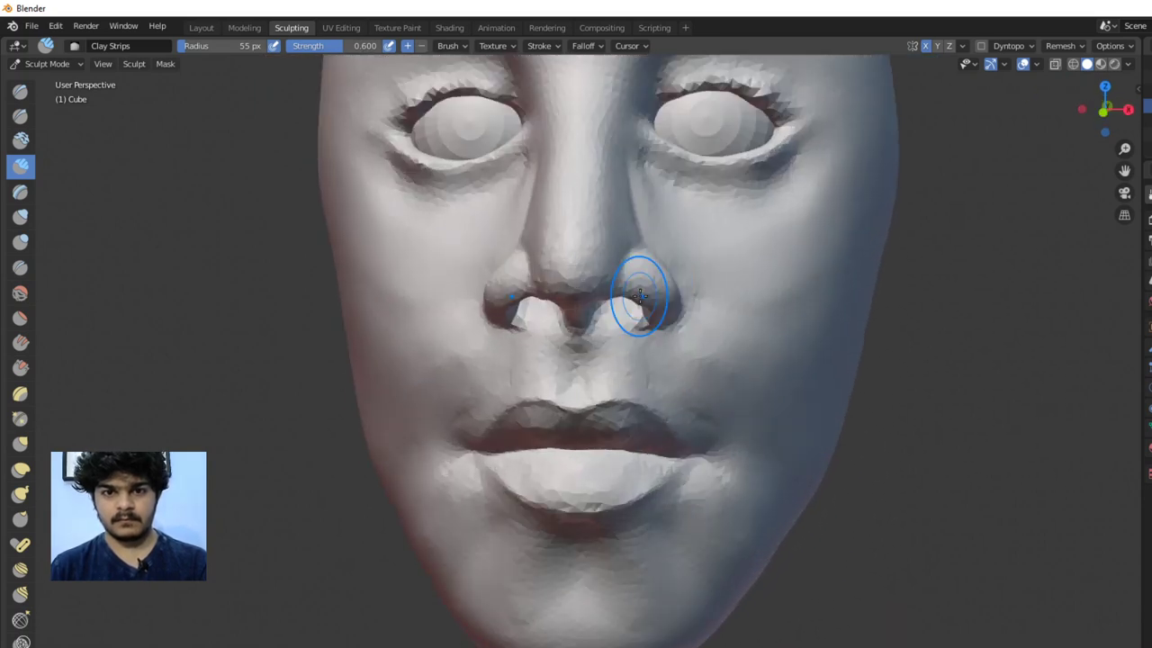
shift+middle_drag(637, 303, 585, 535)
scroll(587, 396, up, 1)
scroll(580, 373, up, 4)
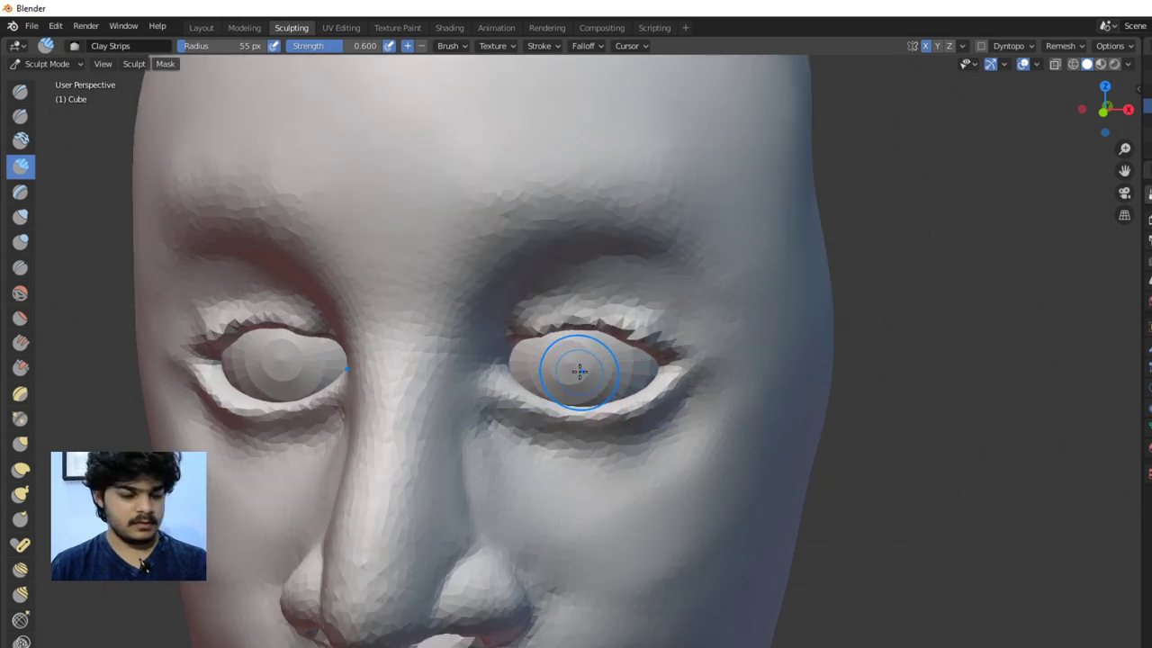
shift+middle_drag(580, 372, 576, 399)
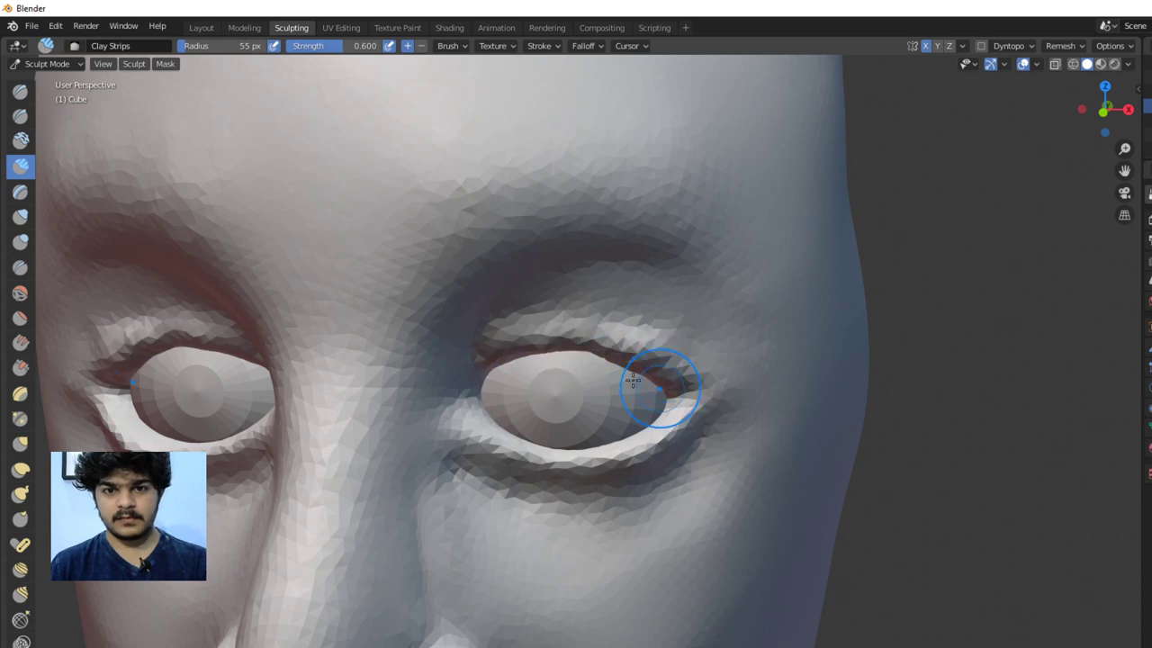
scroll(584, 376, down, 6)
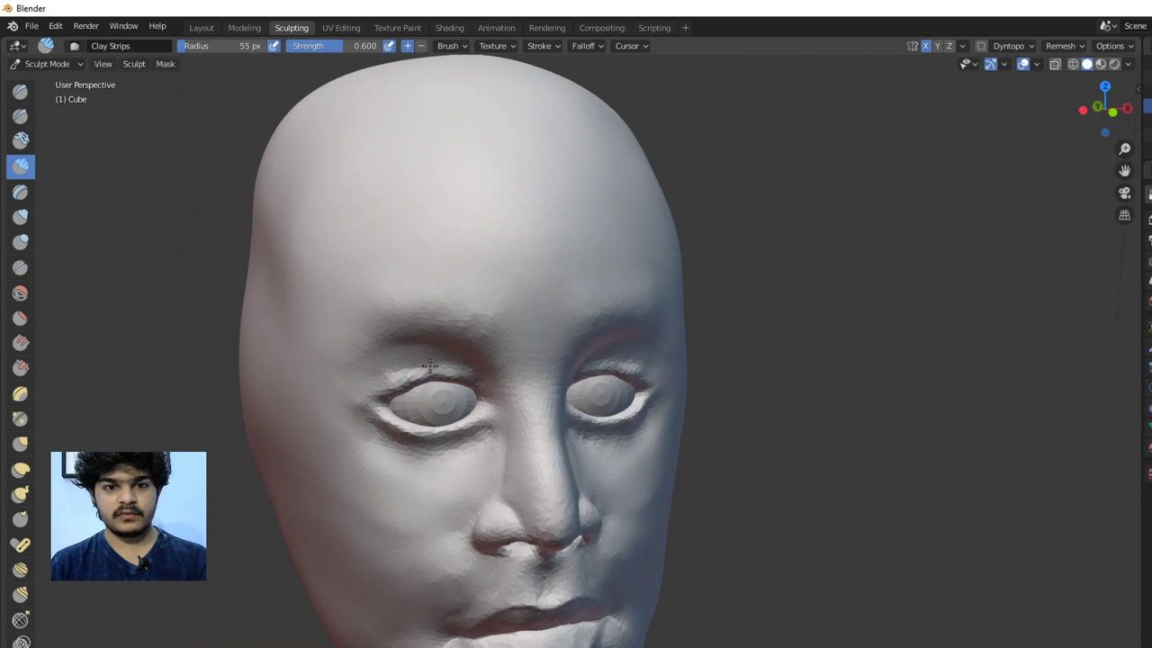
middle_drag(430, 365, 512, 378)
scroll(580, 360, up, 3)
scroll(580, 360, down, 3)
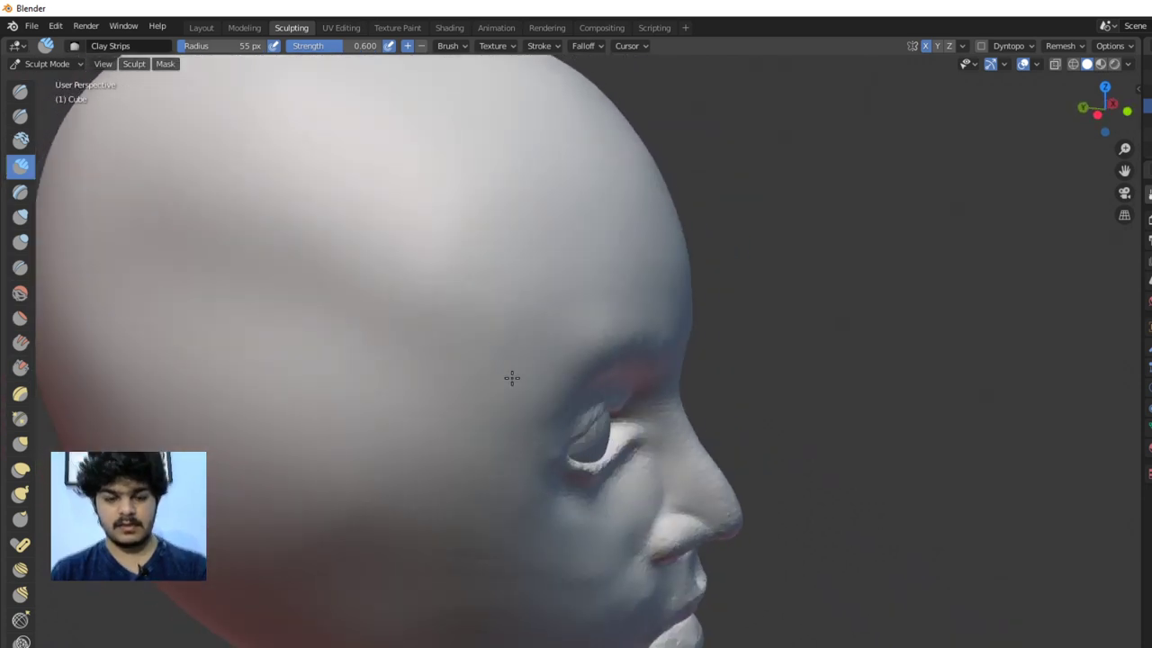
Switch to the Grab brush (55 px, 0.400 strength) and turn the head to a frontal view
key(g)
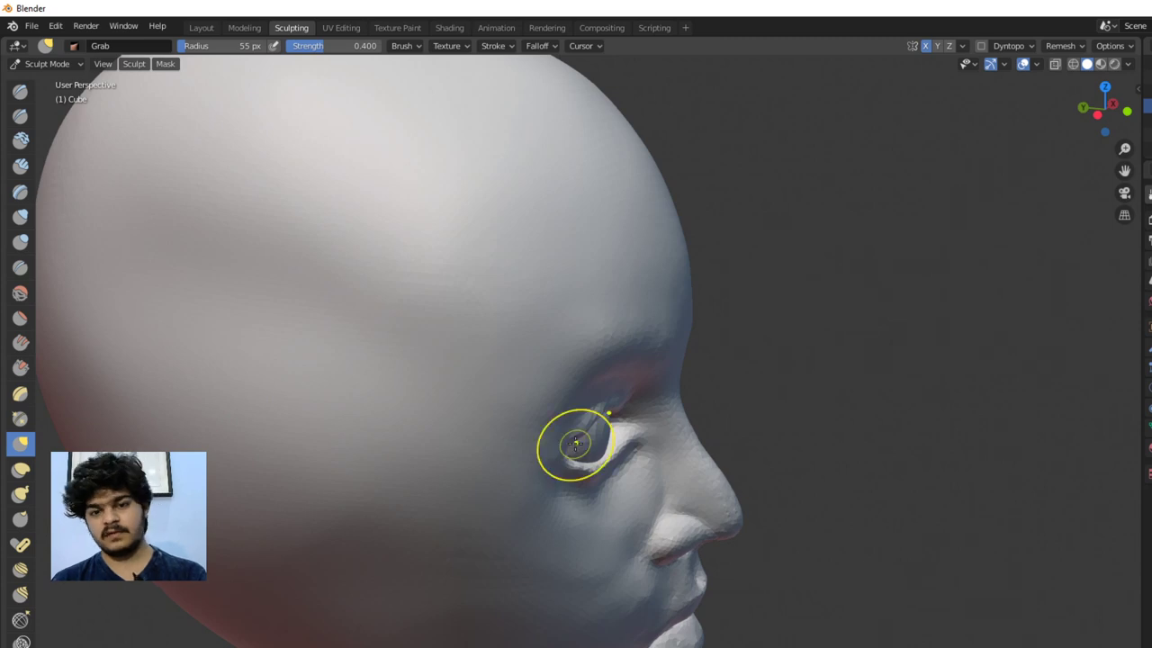
mouse_move(576, 443)
middle_down()
mouse_move(442, 412)
mouse_move(591, 423)
middle_up()
scroll(450, 413, down, 1)
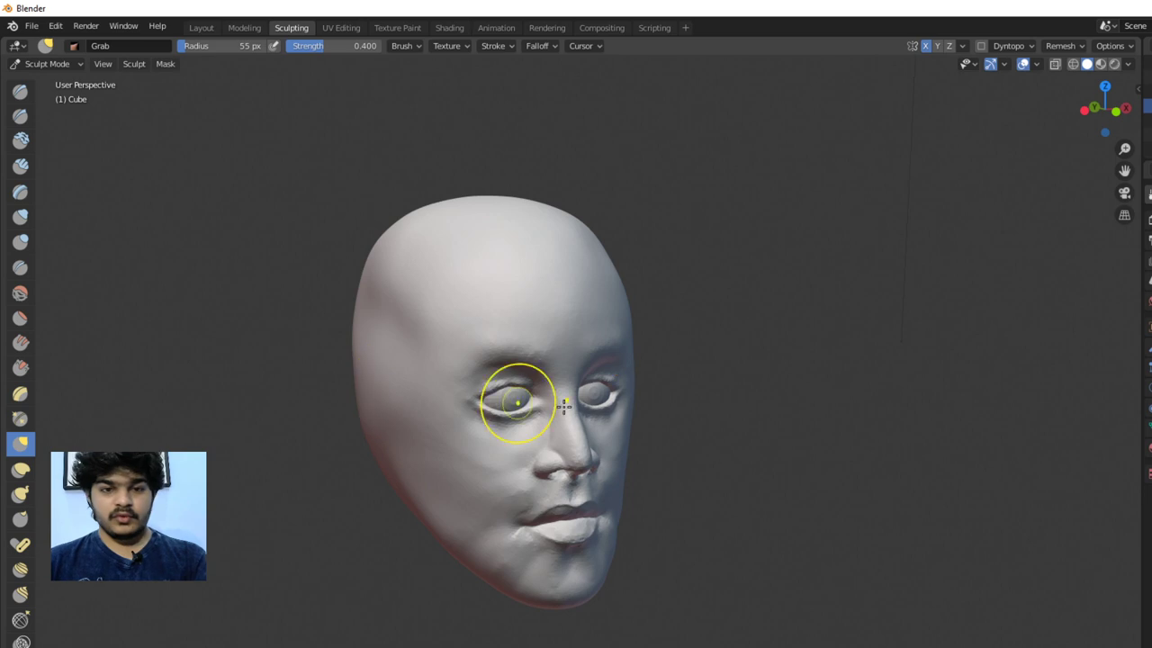
mouse_move(509, 404)
middle_down()
mouse_move(560, 404)
mouse_move(585, 414)
mouse_move(573, 427)
mouse_move(657, 437)
mouse_move(603, 455)
mouse_move(620, 401)
mouse_move(575, 483)
middle_up()
scroll(604, 456, up, 3)
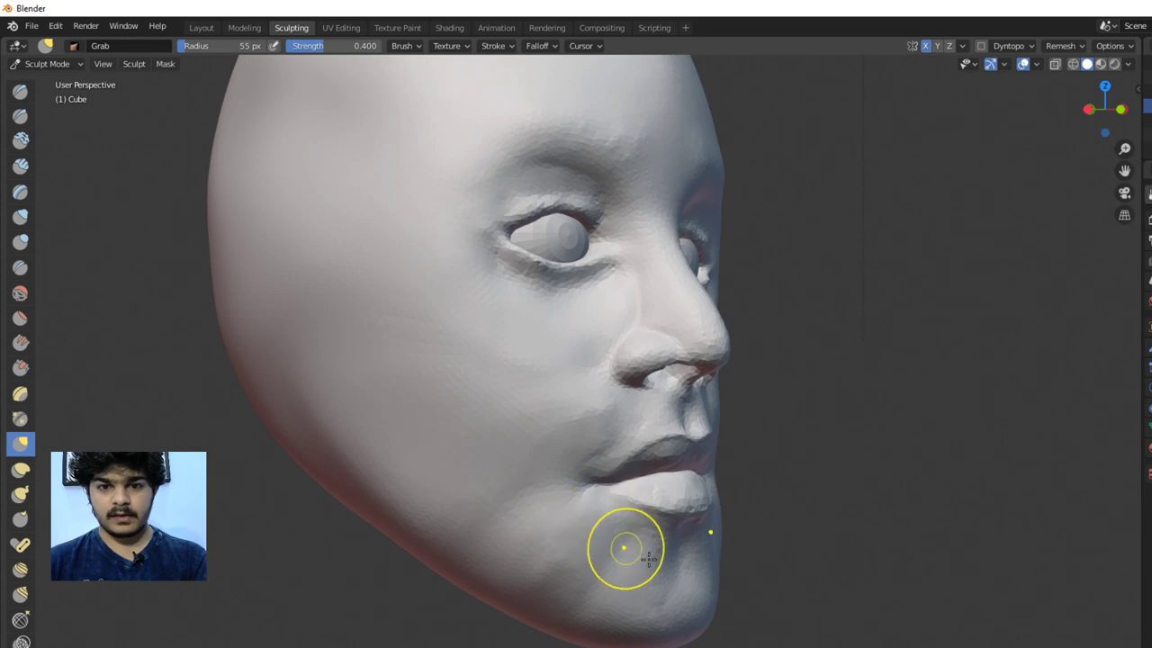
mouse_move(587, 531)
middle_down()
mouse_move(539, 532)
mouse_move(594, 420)
middle_up()
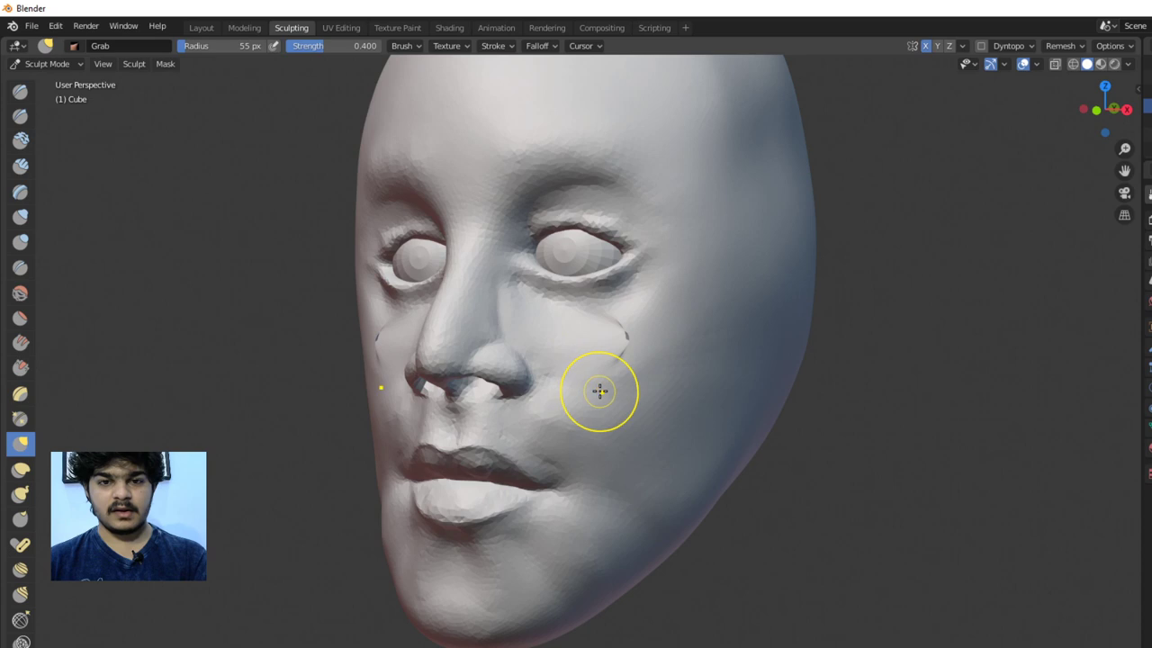
Build up Clay Strips on both cheeks and smooth the raised clay down
click(20, 167)
drag(592, 360, 687, 355)
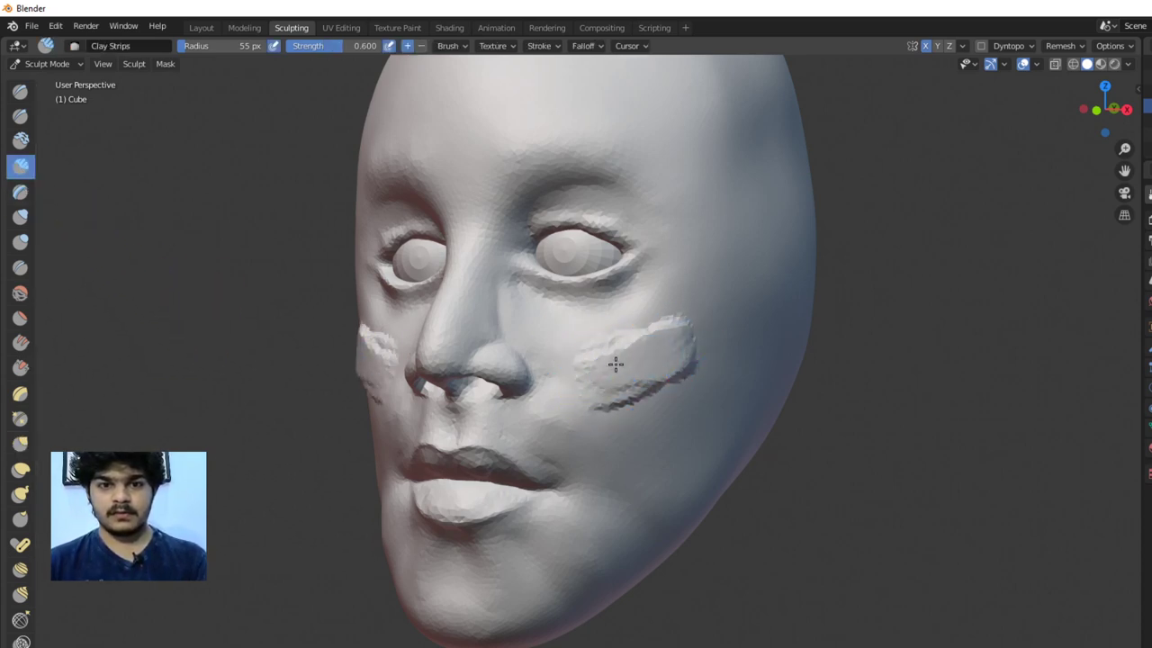
mouse_move(616, 364)
shift+mouse_down()
mouse_move(681, 329)
mouse_move(630, 367)
mouse_move(608, 329)
mouse_move(563, 372)
mouse_move(715, 368)
mouse_move(610, 372)
mouse_move(654, 365)
mouse_move(664, 348)
shift+mouse_up()
shift+drag(741, 341, 652, 410)
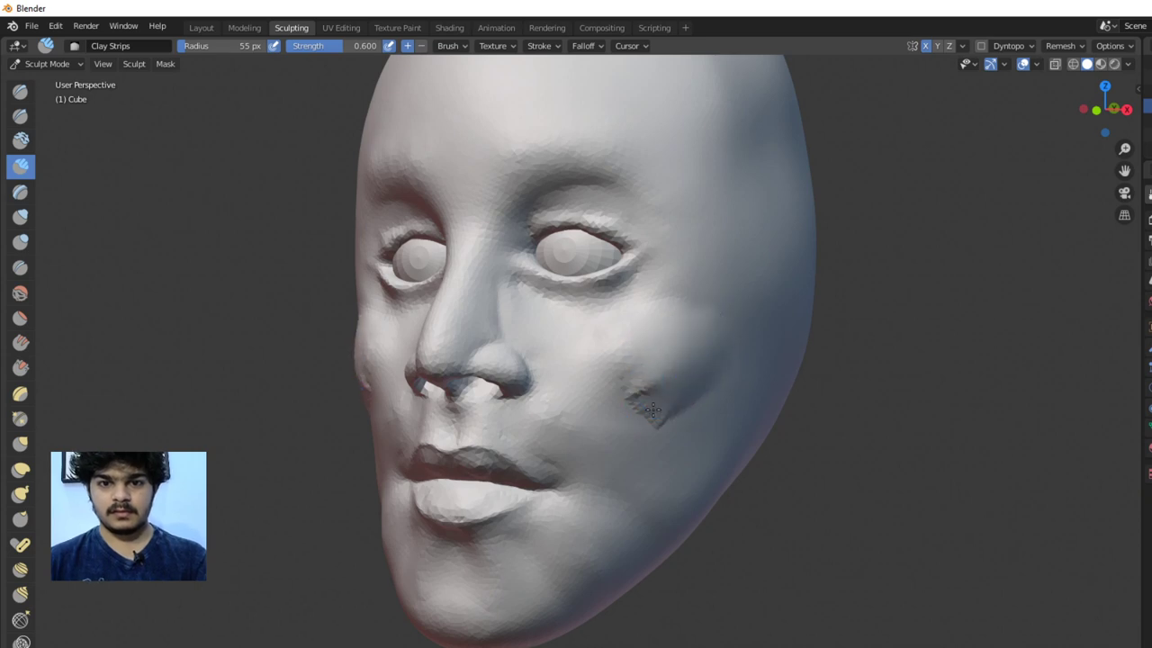
mouse_move(588, 389)
mouse_down()
mouse_move(597, 418)
mouse_move(629, 435)
mouse_move(598, 397)
mouse_up()
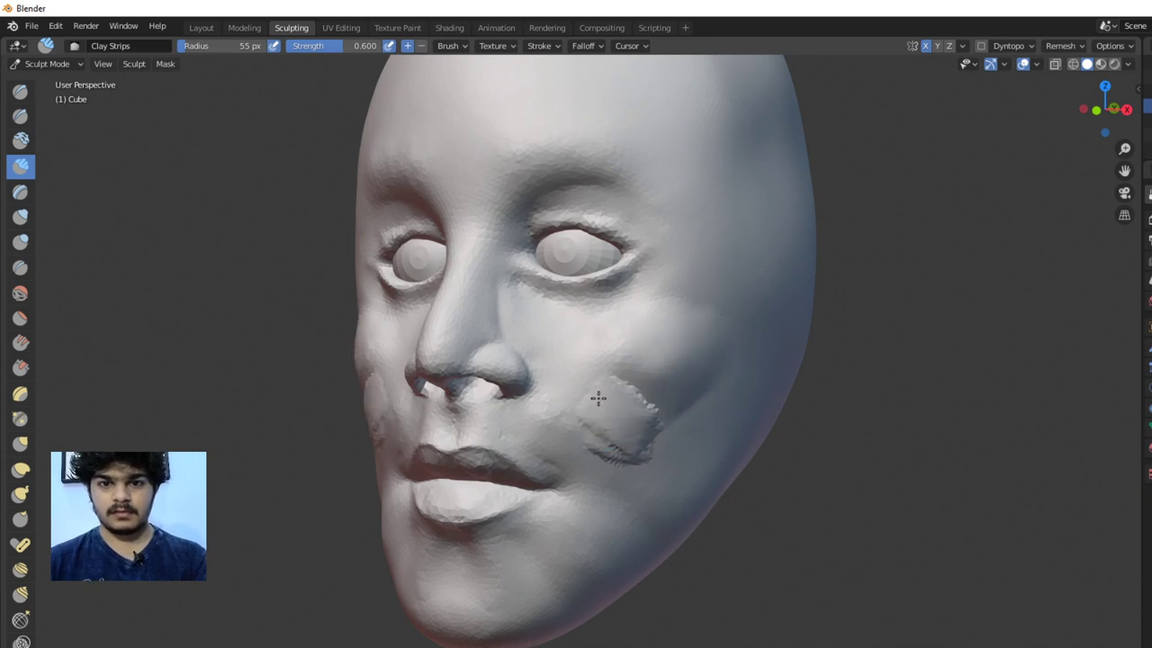
Add clay around the mouth corners and smooth the jagged clay there
mouse_move(657, 423)
shift+mouse_down()
mouse_move(588, 421)
mouse_move(597, 455)
mouse_move(554, 418)
mouse_move(572, 439)
mouse_move(560, 414)
mouse_move(582, 399)
mouse_move(557, 375)
mouse_move(541, 425)
mouse_move(564, 459)
mouse_move(543, 423)
shift+mouse_up()
scroll(532, 430, up, 3)
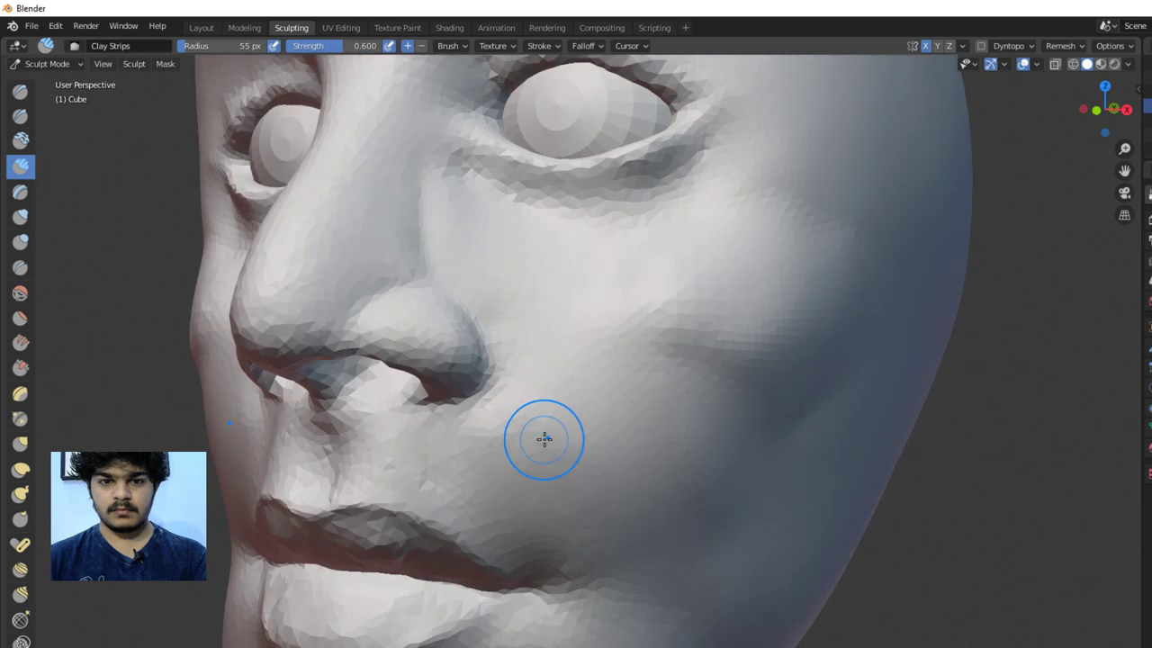
mouse_move(465, 450)
mouse_down()
mouse_move(517, 493)
mouse_move(466, 456)
mouse_move(480, 479)
mouse_up()
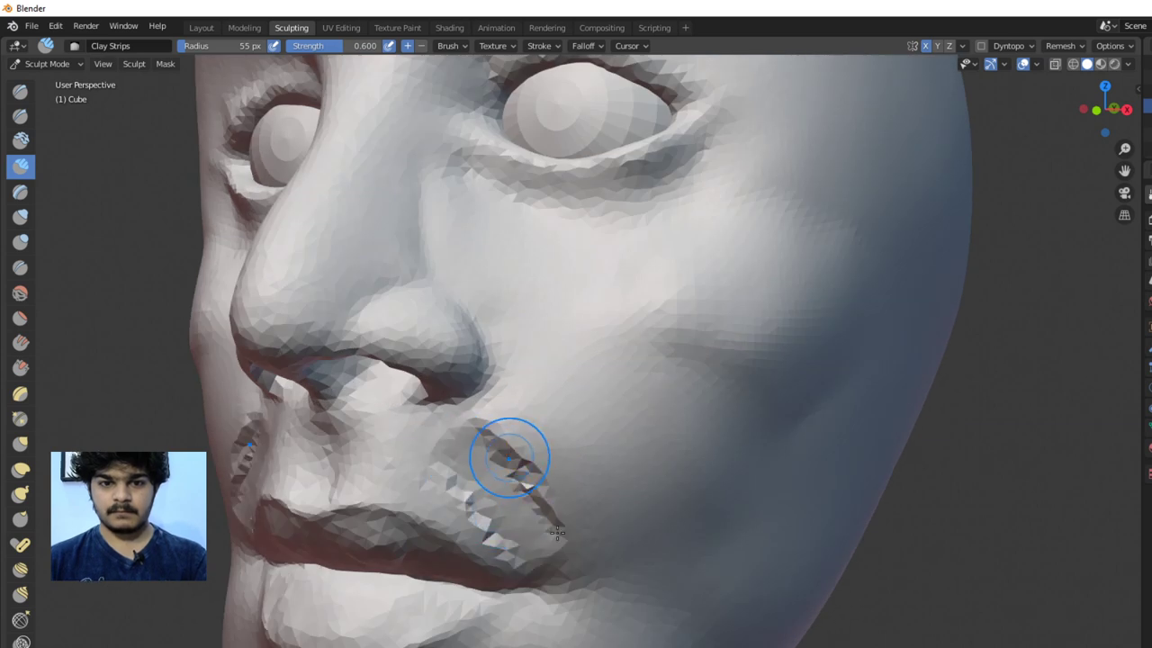
shift+drag(557, 533, 544, 497)
shift+drag(476, 477, 473, 462)
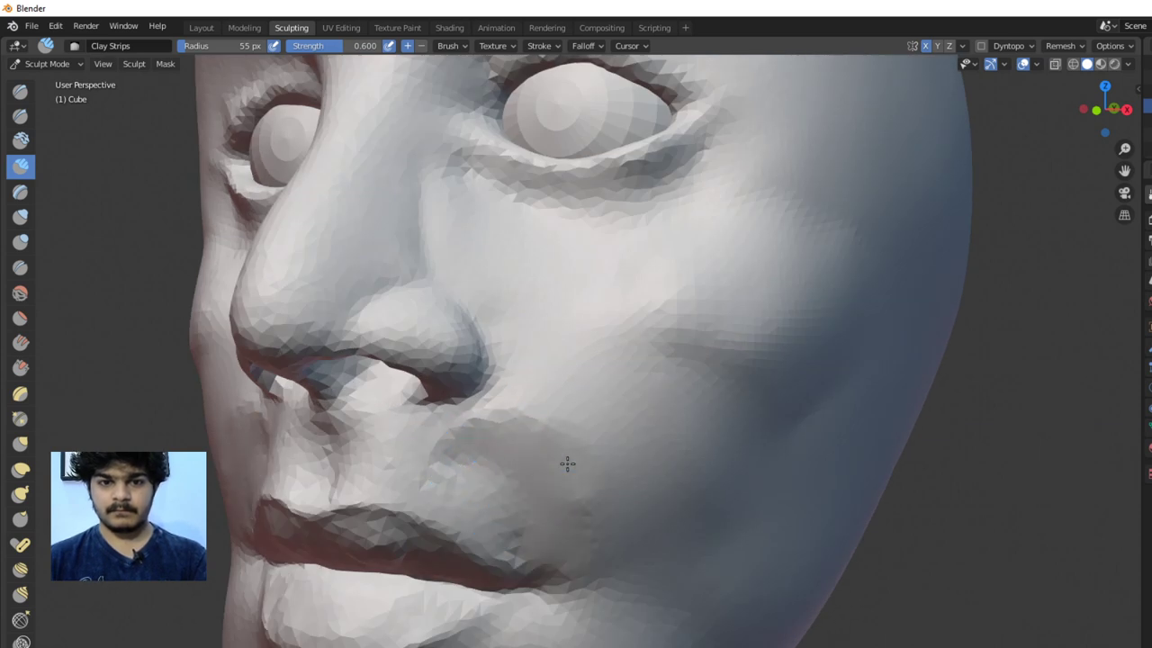
scroll(694, 440, down, 6)
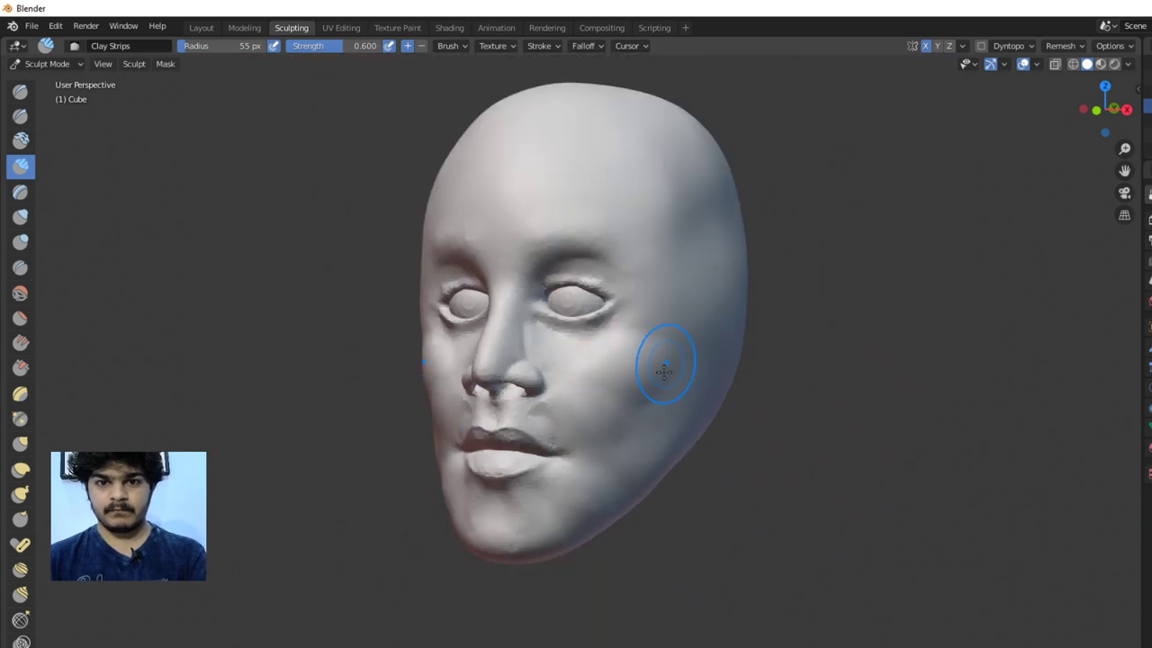
mouse_move(692, 376)
middle_down()
mouse_move(725, 396)
mouse_move(704, 393)
middle_up()
scroll(703, 393, up, 3)
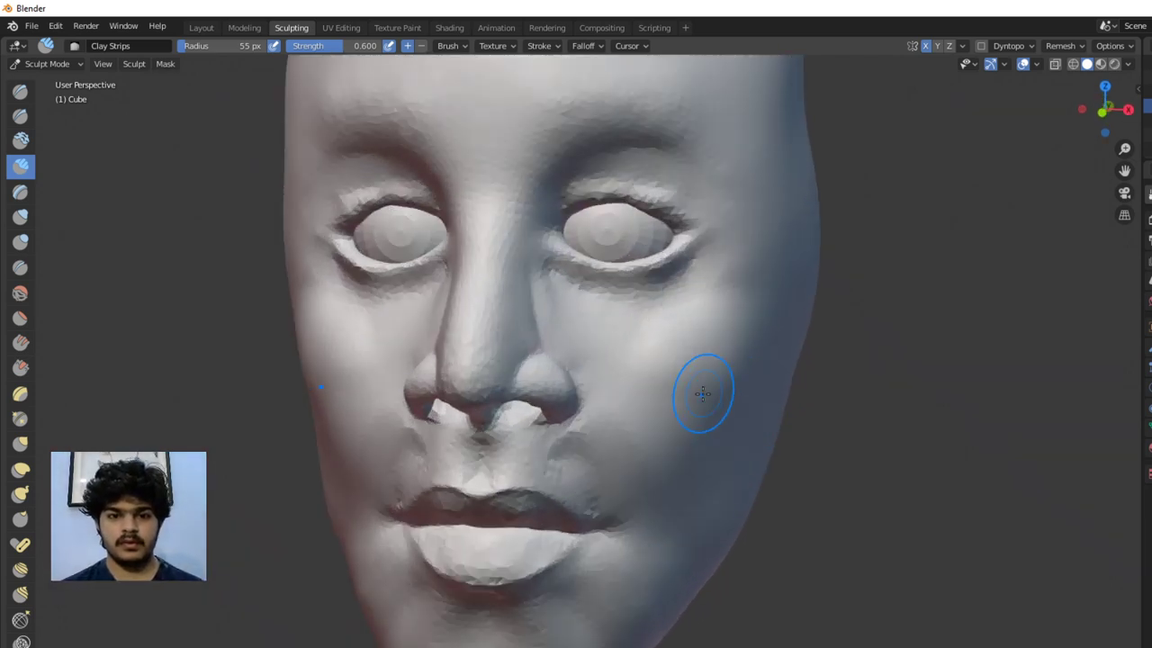
right_click(698, 374)
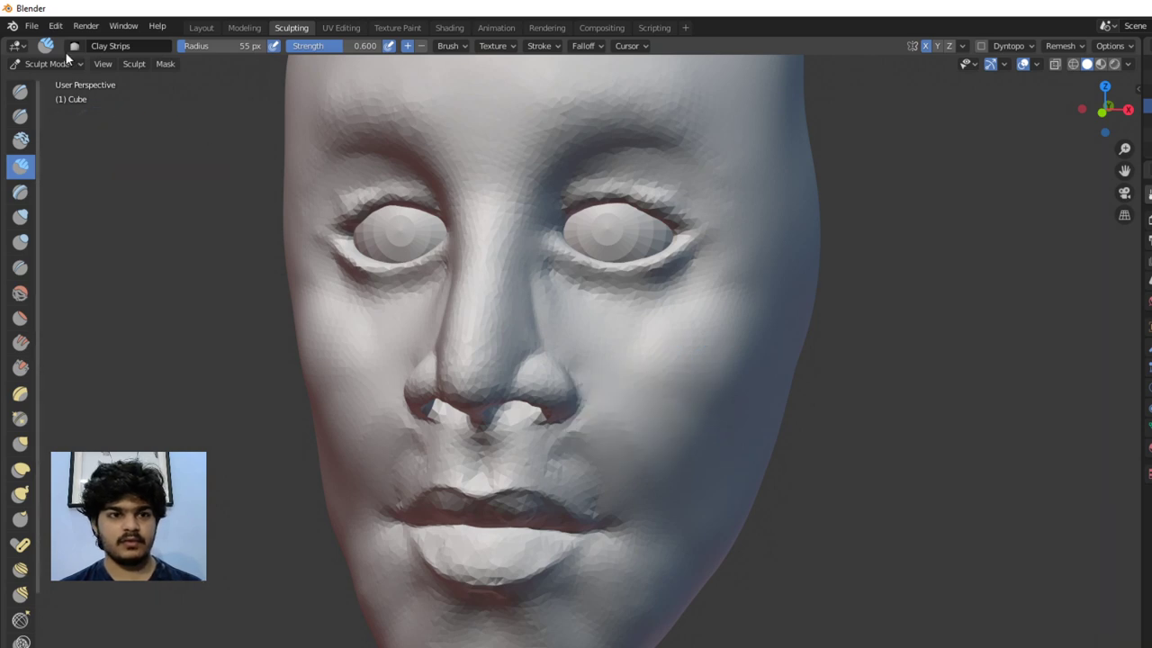
Return the head to Object Mode, apply Shade Smooth, and inspect it from several sides
click(52, 64)
click(51, 80)
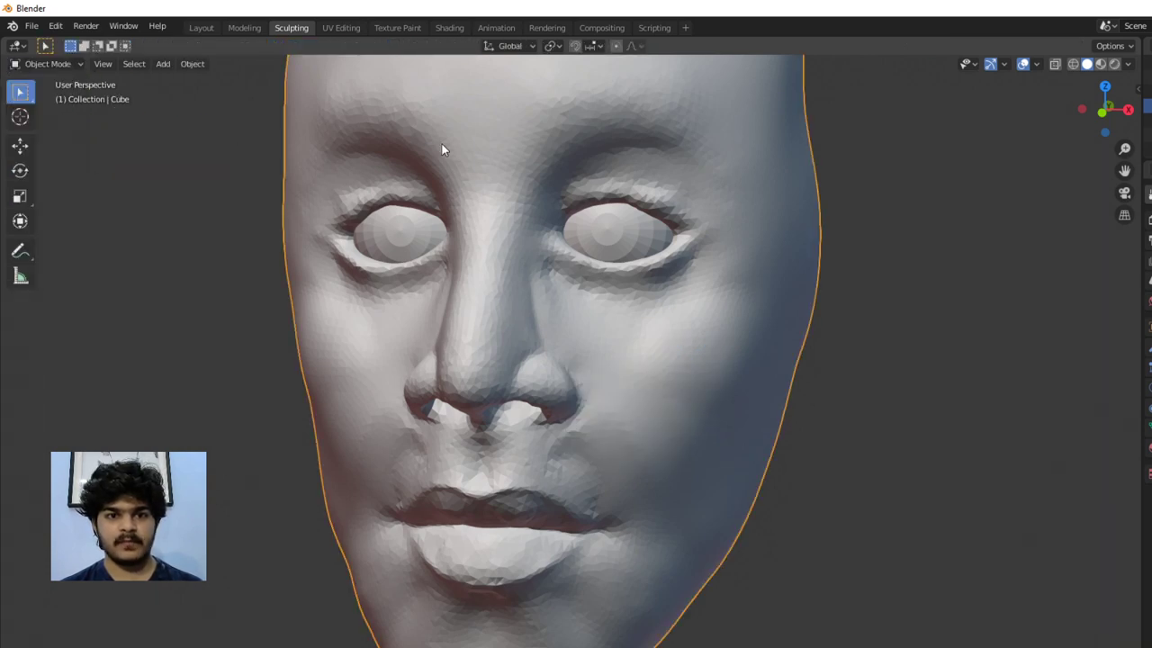
right_click(441, 142)
click(445, 130)
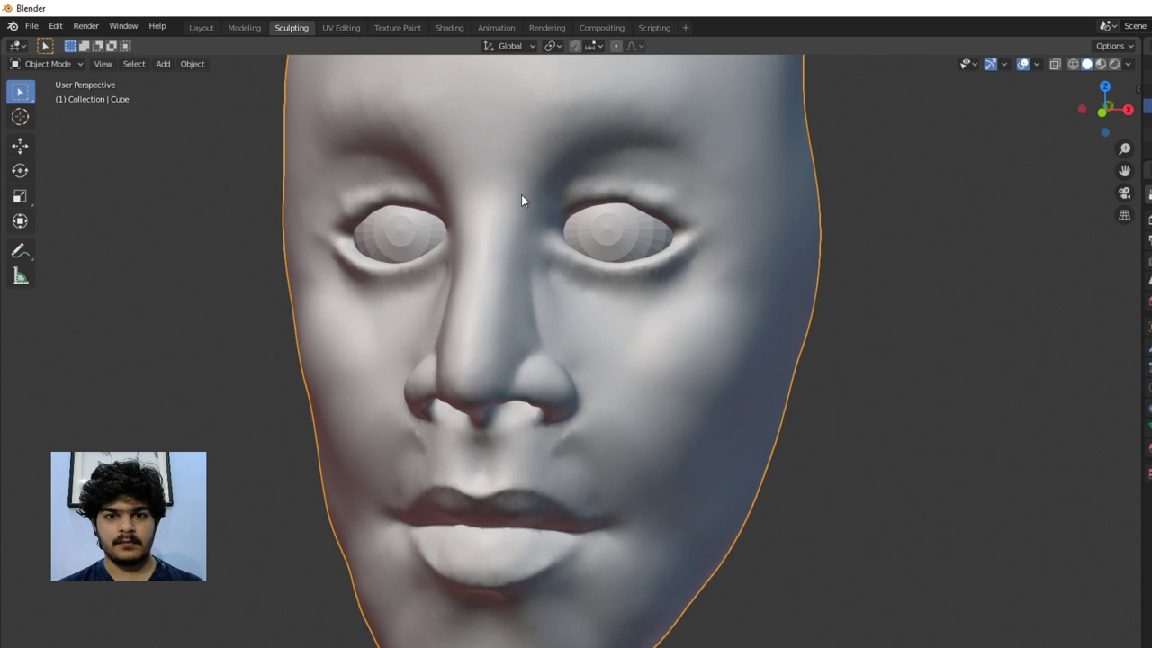
scroll(568, 213, down, 3)
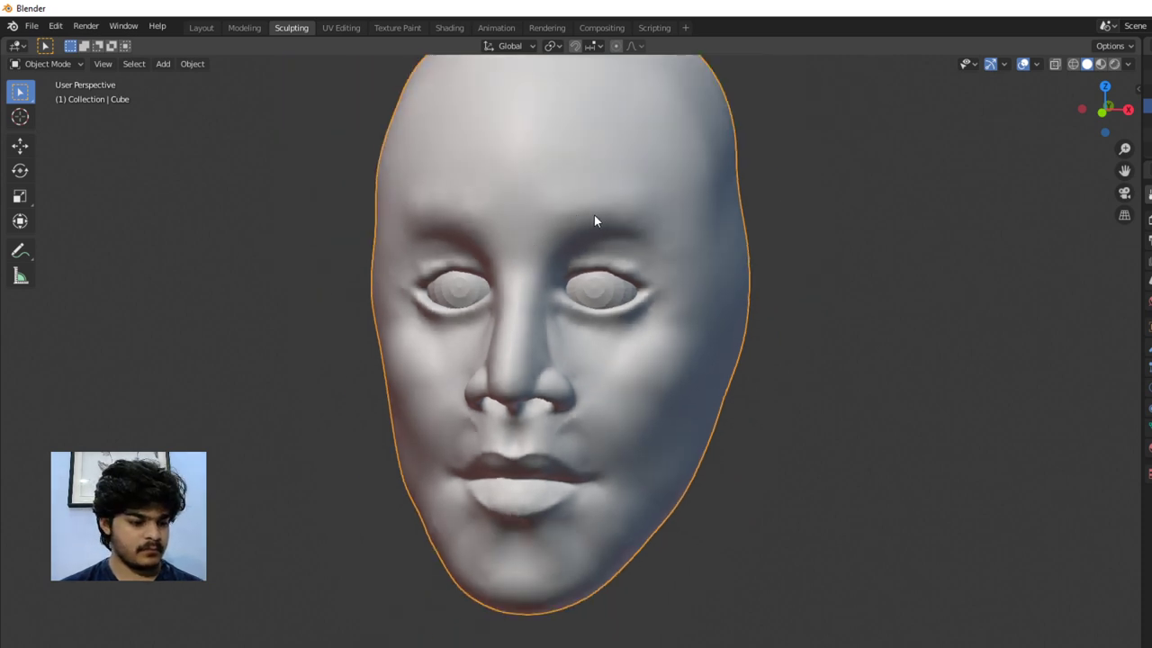
middle_drag(596, 221, 566, 213)
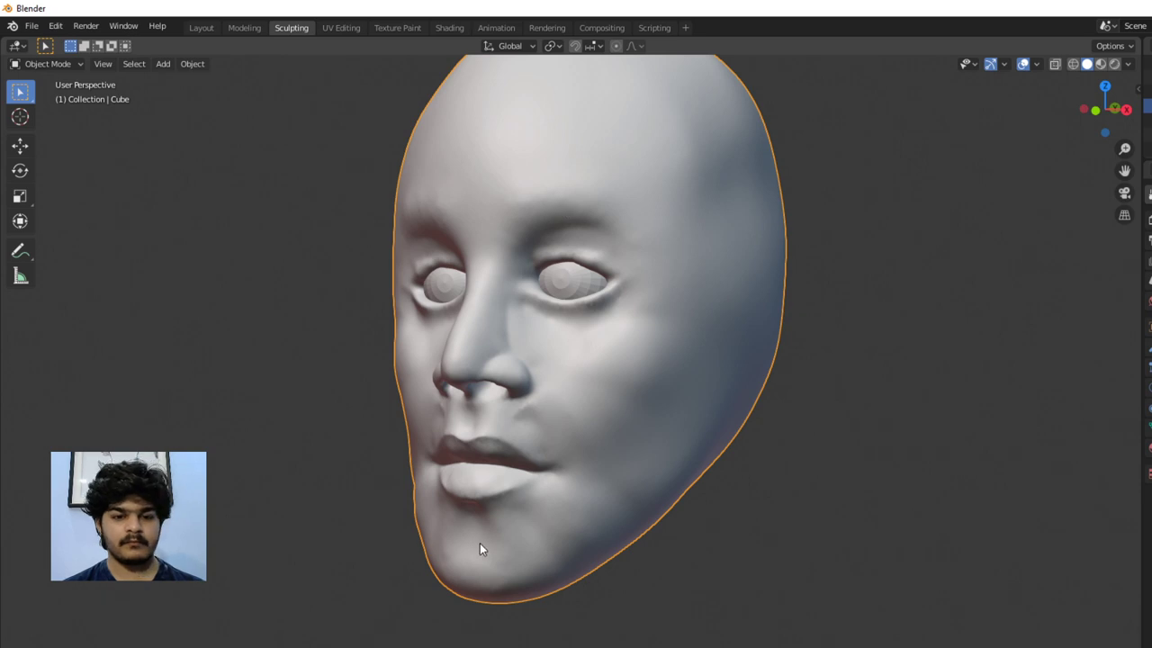
middle_drag(480, 549, 490, 540)
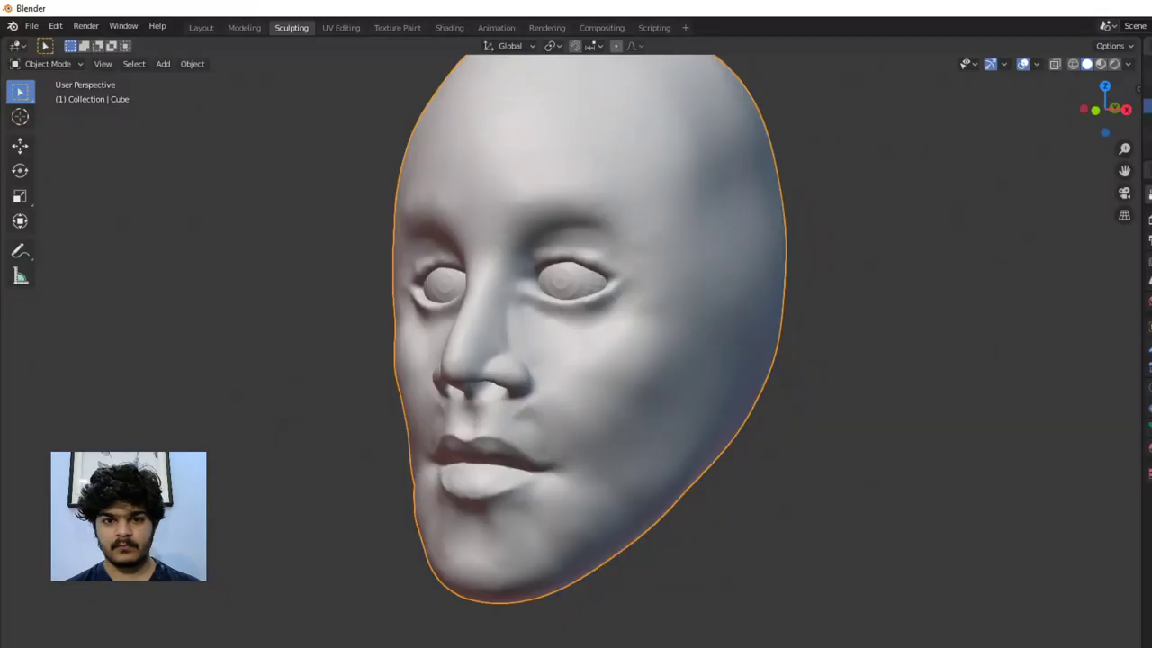
Orbit the viewport around the smooth-shaded sculpted head
mouse_move(558, 427)
middle_down()
mouse_move(663, 425)
mouse_move(689, 457)
mouse_move(552, 425)
mouse_move(581, 457)
mouse_move(636, 398)
mouse_move(674, 430)
mouse_move(657, 425)
middle_up()
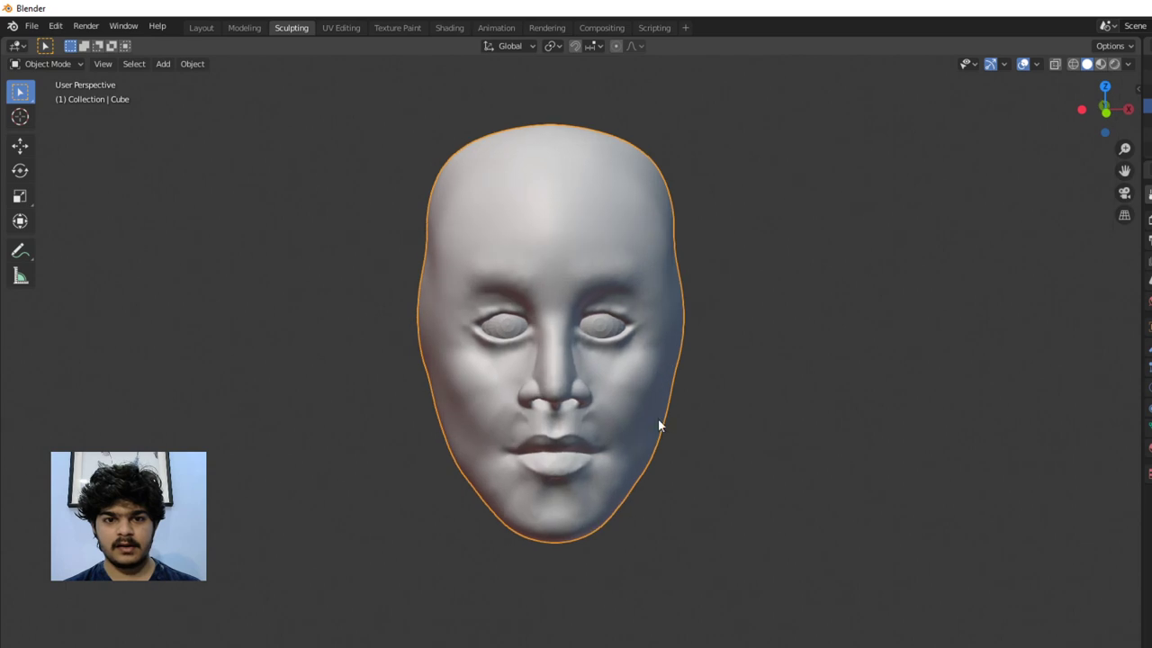
Apply Shade Smooth to the eye sphere and inspect the head from several angles
click(603, 334)
right_click(596, 328)
click(595, 330)
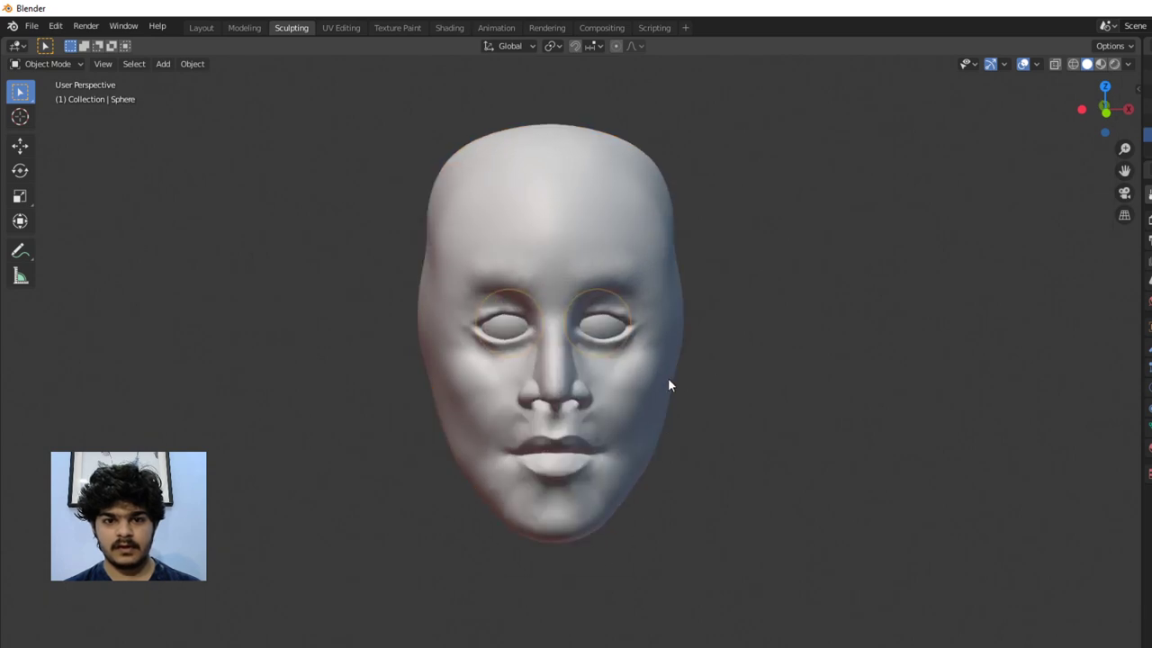
mouse_move(668, 385)
middle_down()
mouse_move(648, 388)
mouse_move(732, 411)
mouse_move(755, 368)
mouse_move(642, 399)
middle_up()
scroll(677, 400, up, 2)
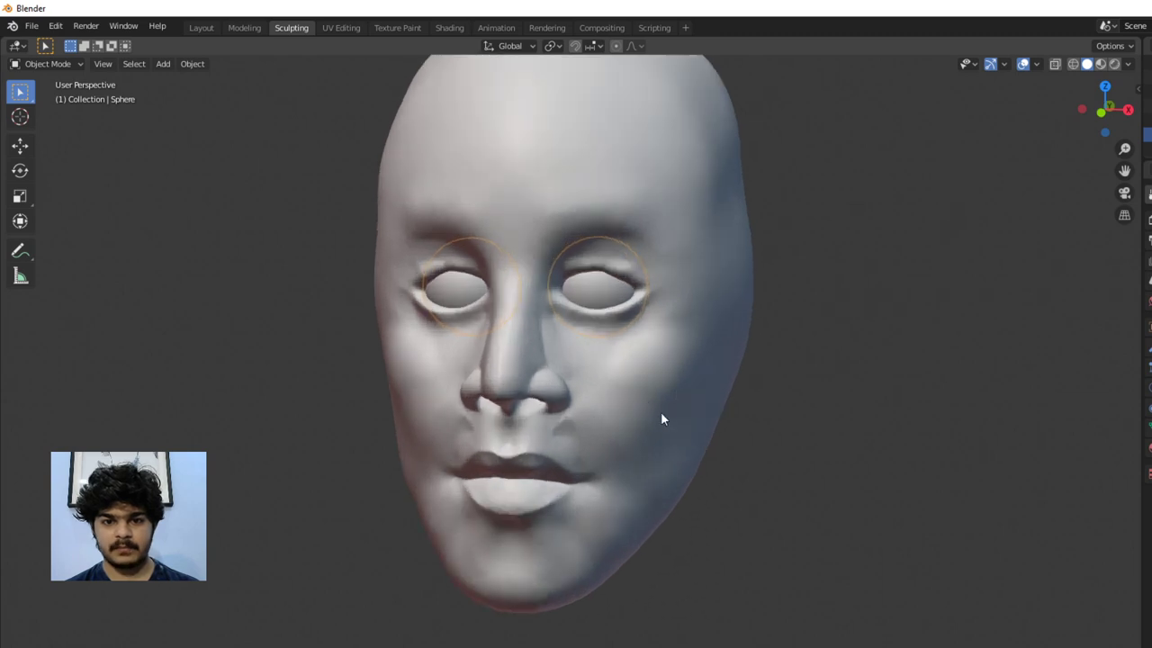
middle_drag(642, 506, 577, 495)
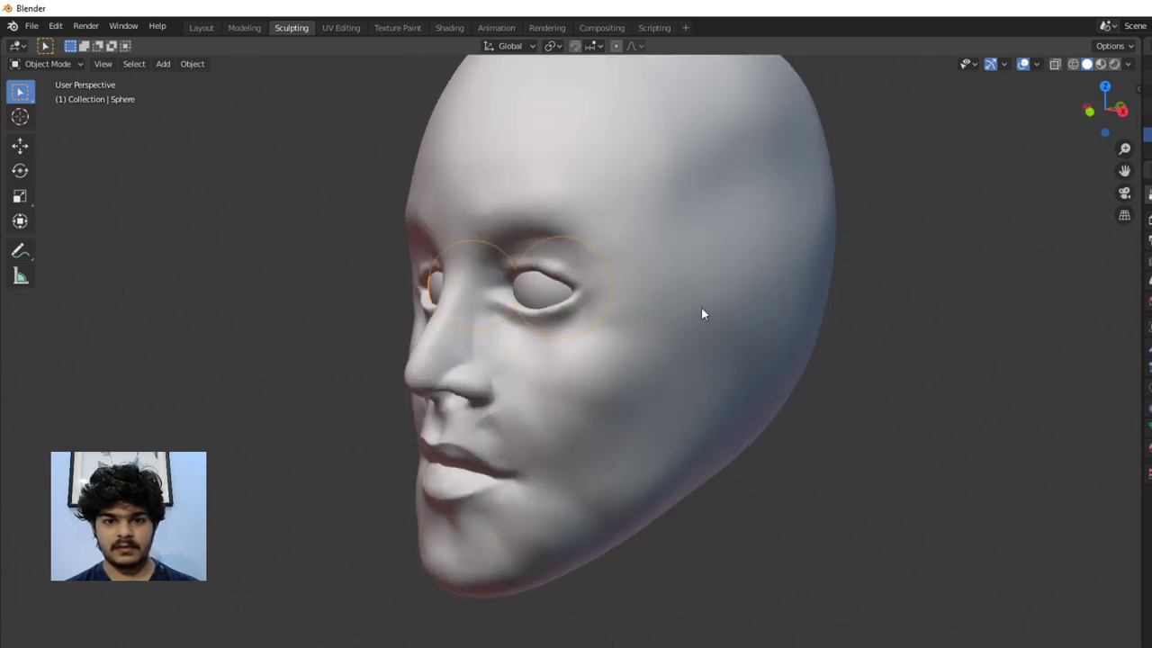
middle_drag(612, 401, 754, 410)
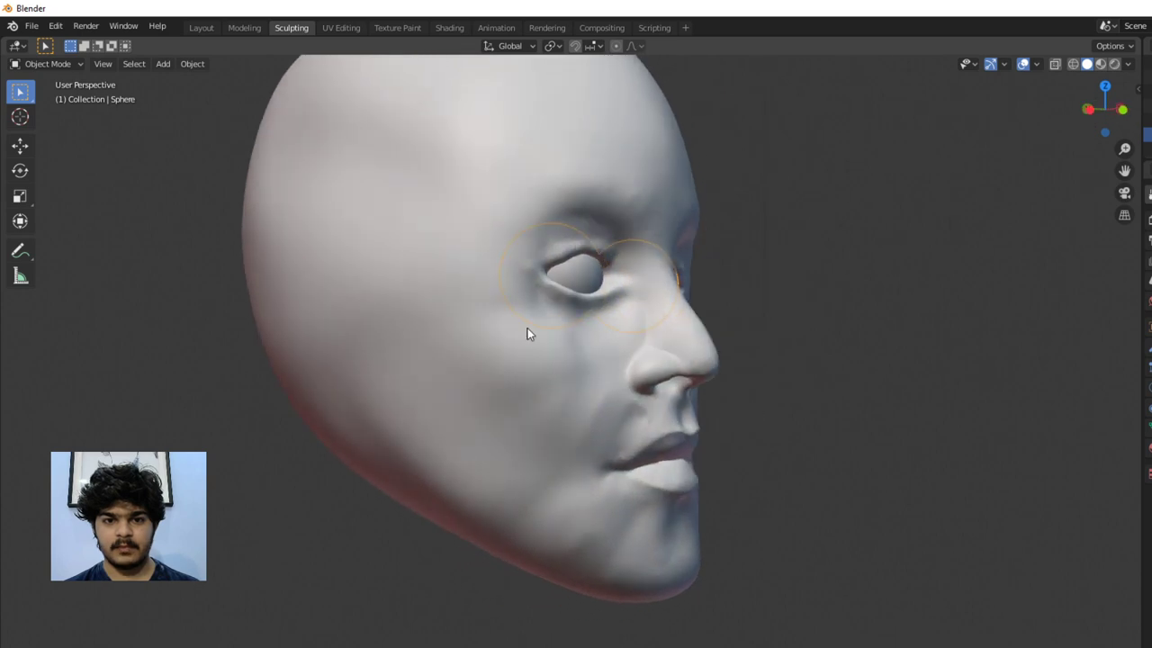
mouse_move(557, 376)
middle_down()
mouse_move(548, 352)
mouse_move(492, 347)
middle_up()
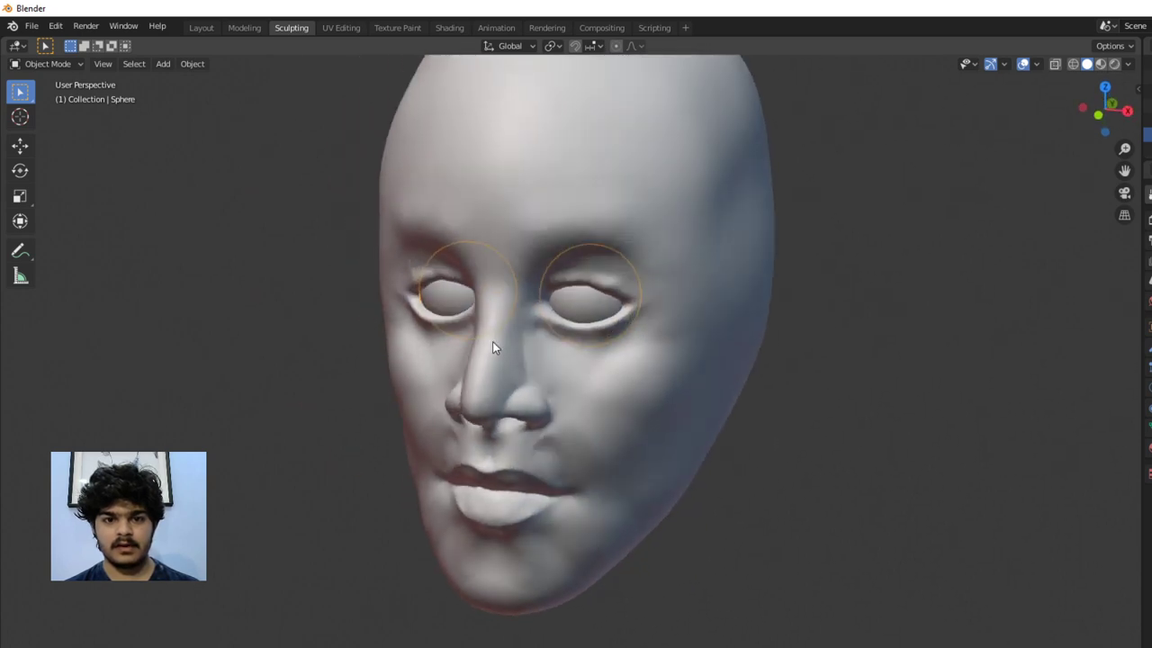
In the UV Editing workspace, unwrap the eye with Sphere Projection
click(343, 28)
scroll(738, 337, up, 8)
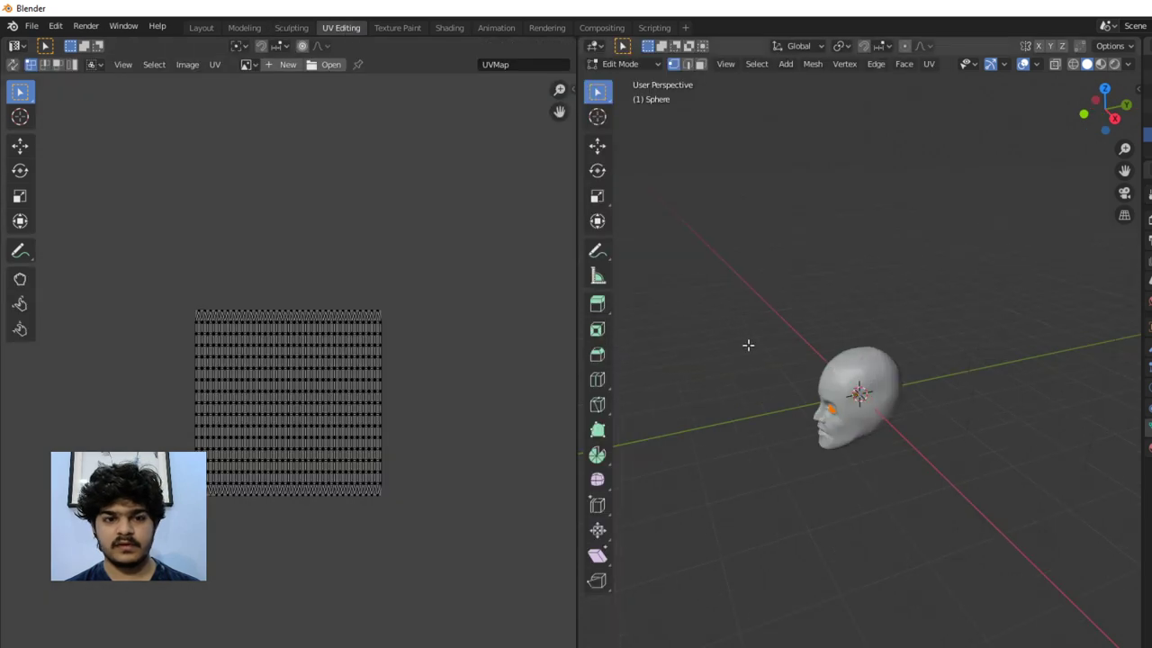
middle_drag(769, 359, 835, 428)
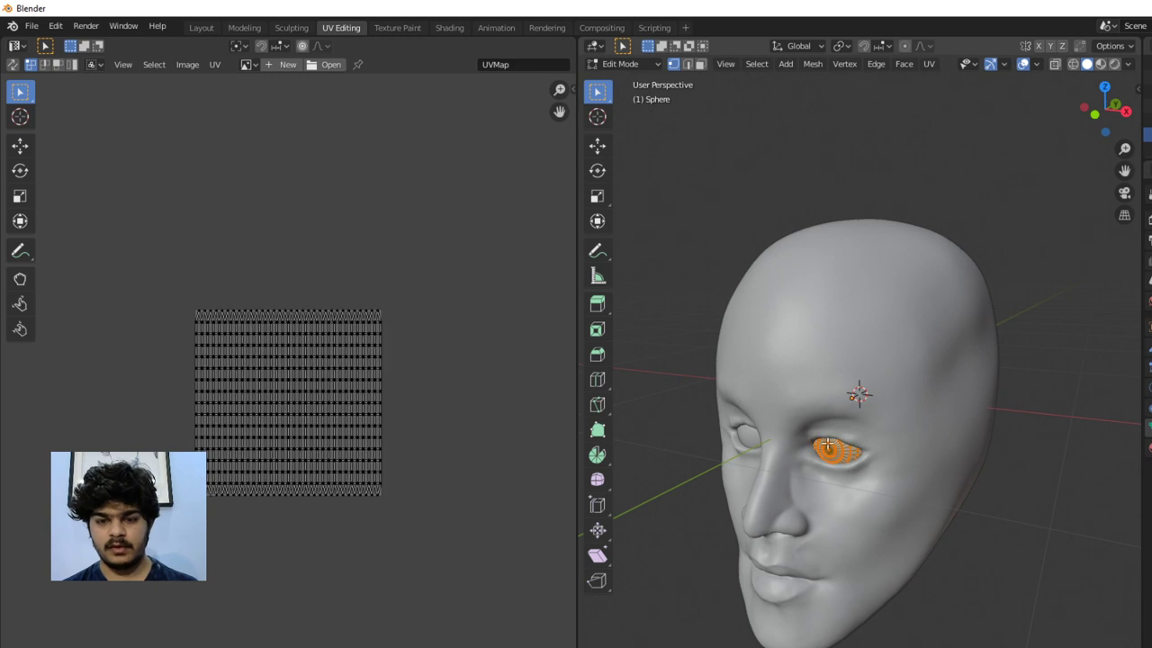
key(u)
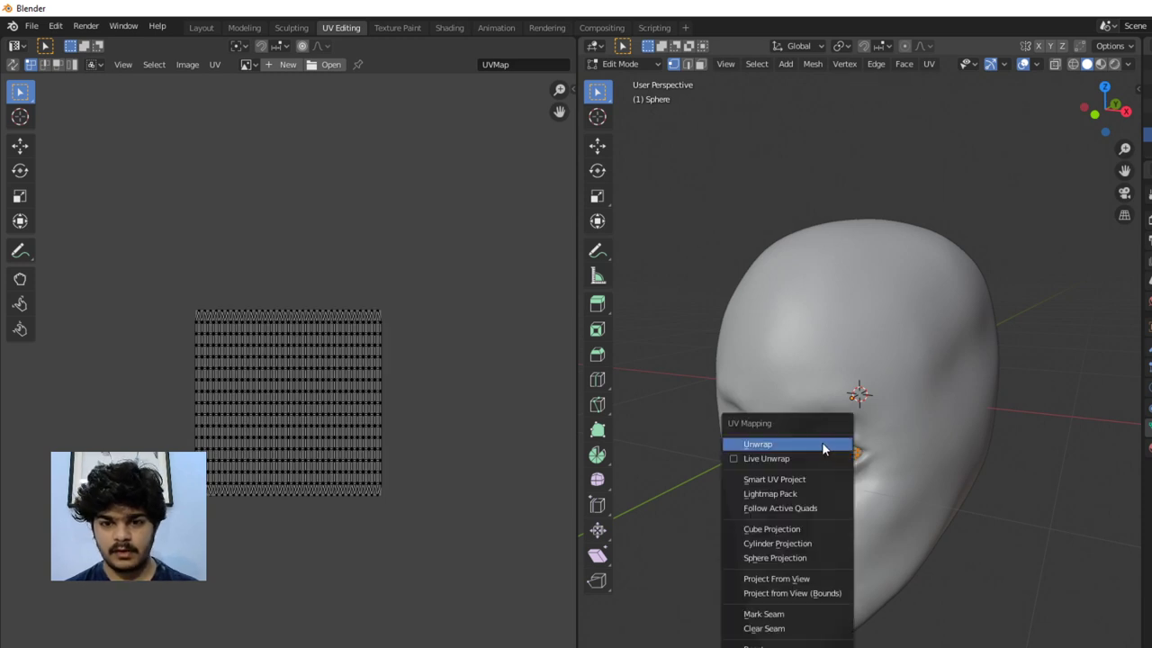
click(788, 557)
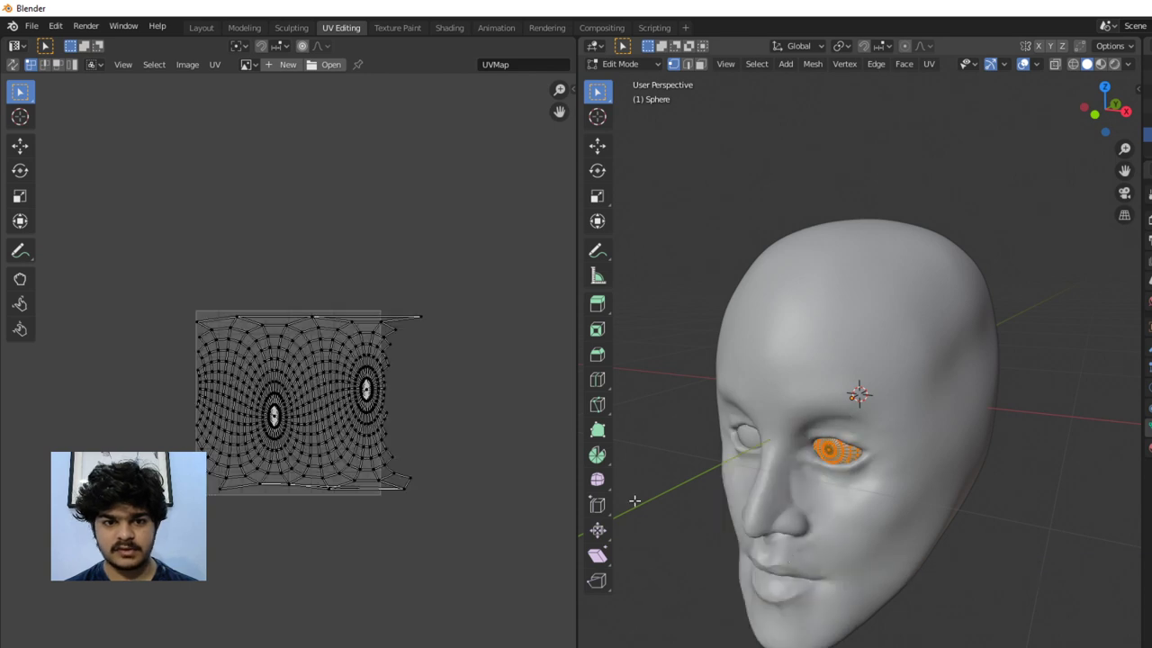
scroll(804, 483, up, 5)
scroll(848, 469, up, 2)
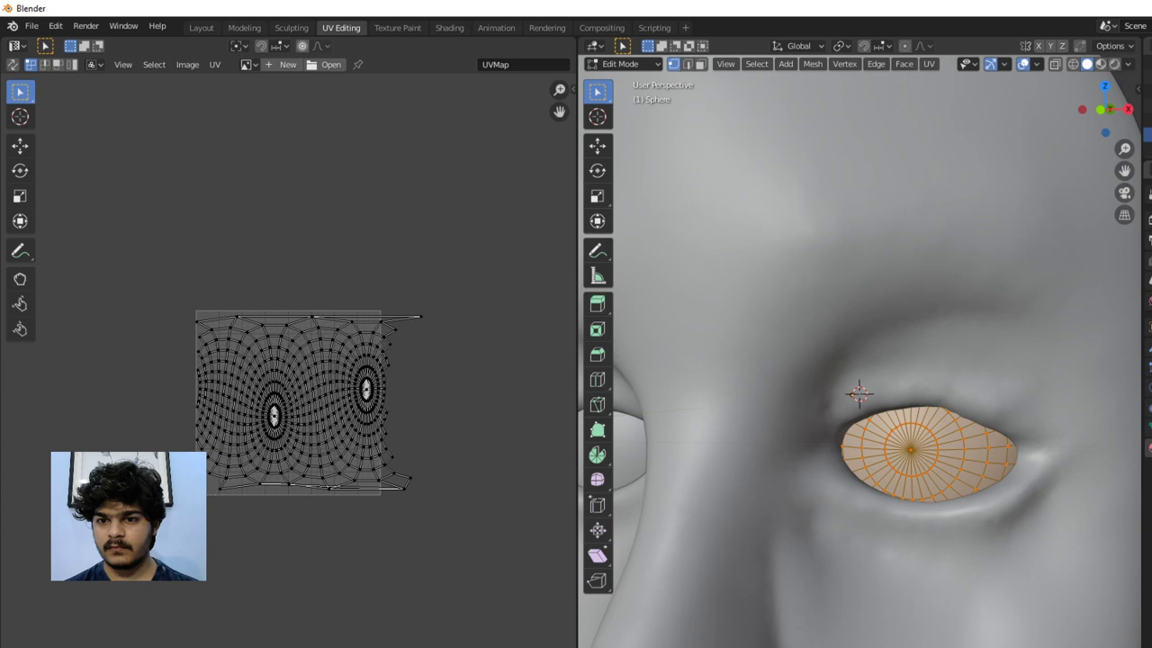
Preview the eye in Rendered viewport shading
key(z)
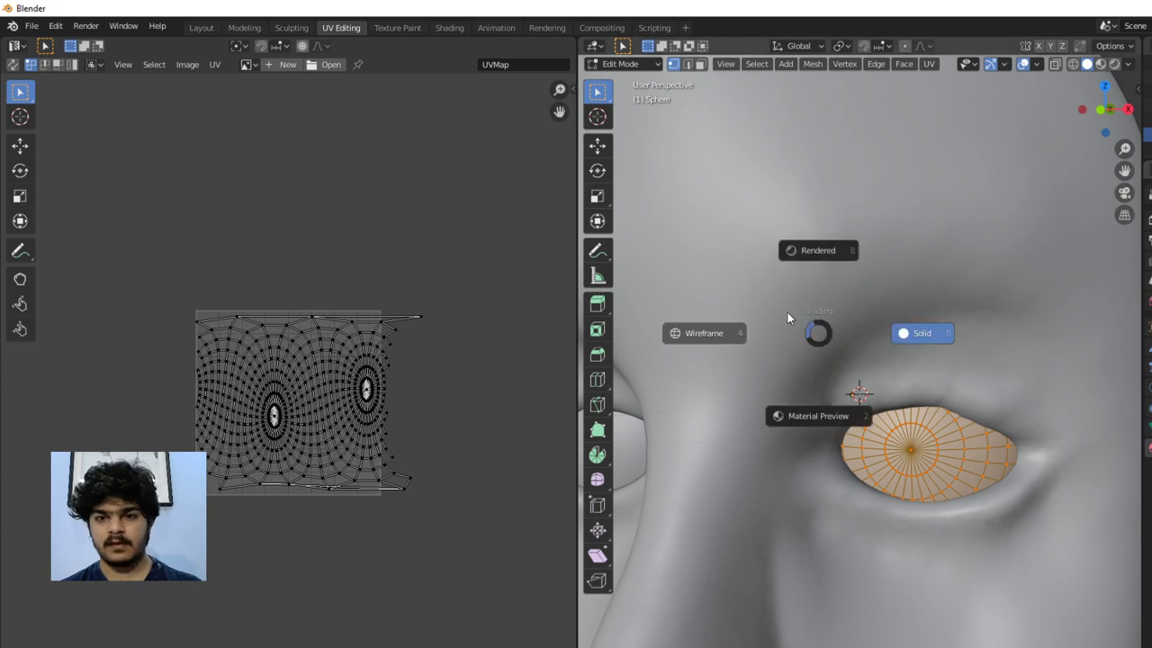
click(804, 249)
scroll(909, 354, down, 5)
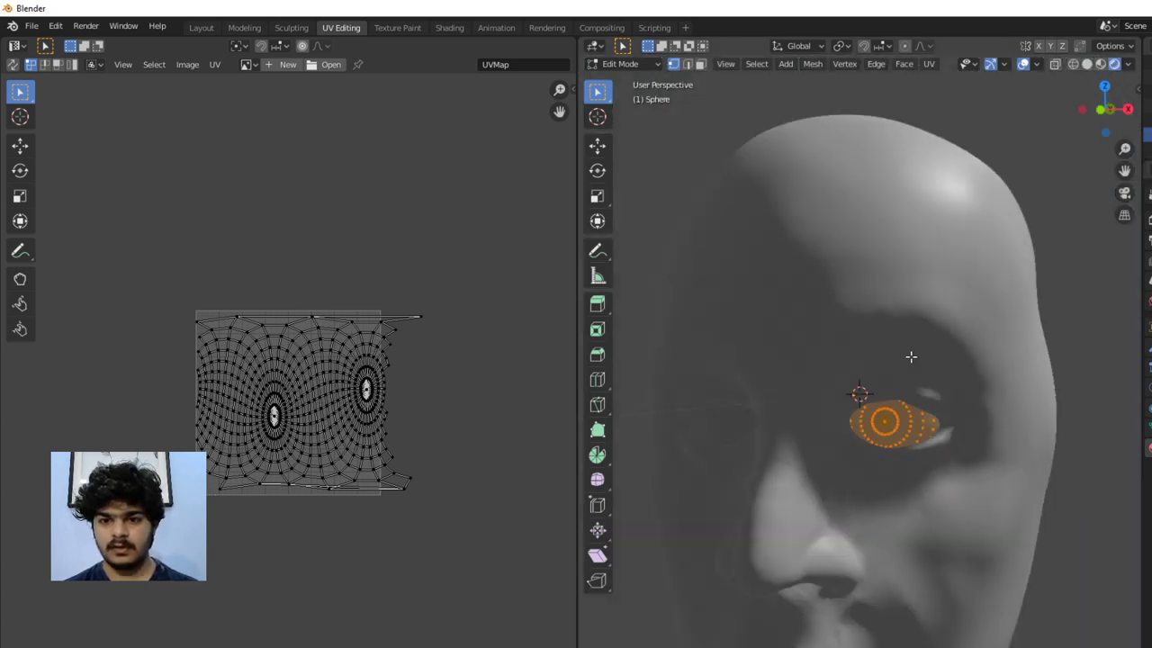
scroll(939, 361, down, 5)
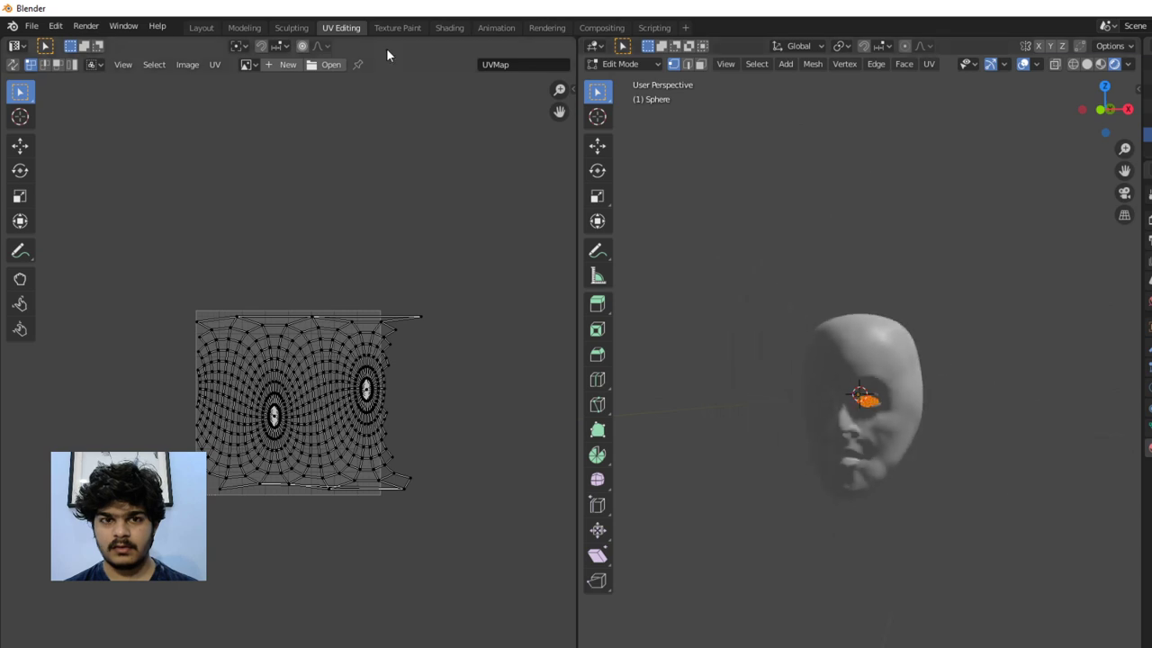
In the Layout workspace, view the scene in Rendered shading from above the head and light
click(201, 27)
scroll(773, 256, down, 5)
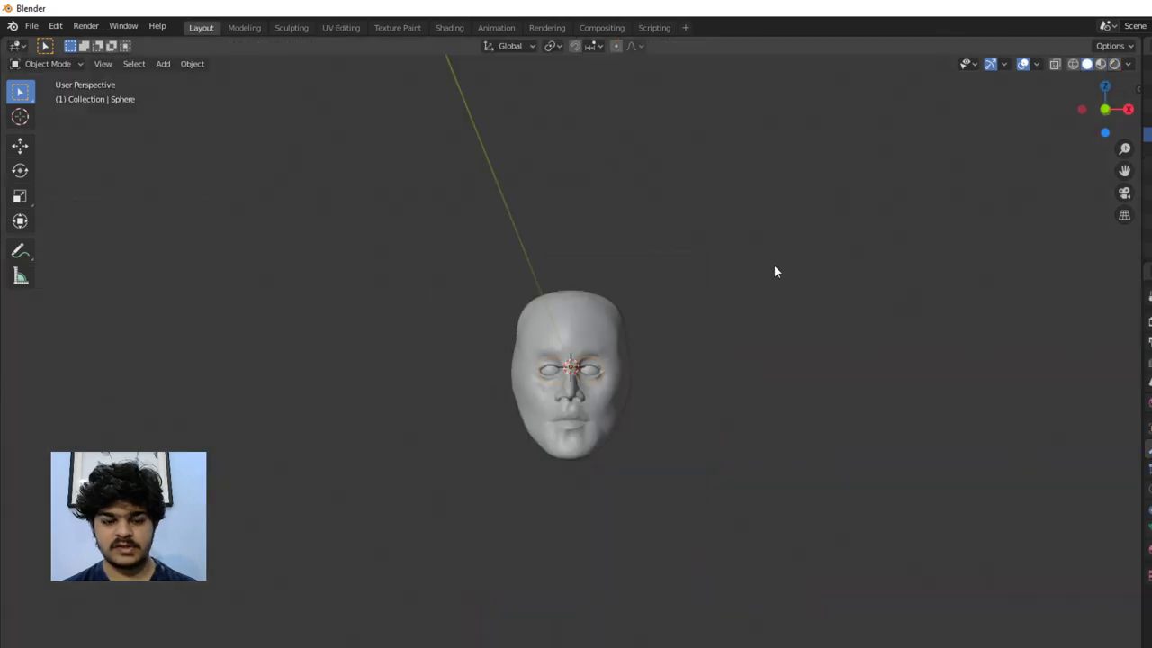
key(z)
click(751, 237)
scroll(753, 241, down, 3)
middle_drag(786, 221, 730, 163)
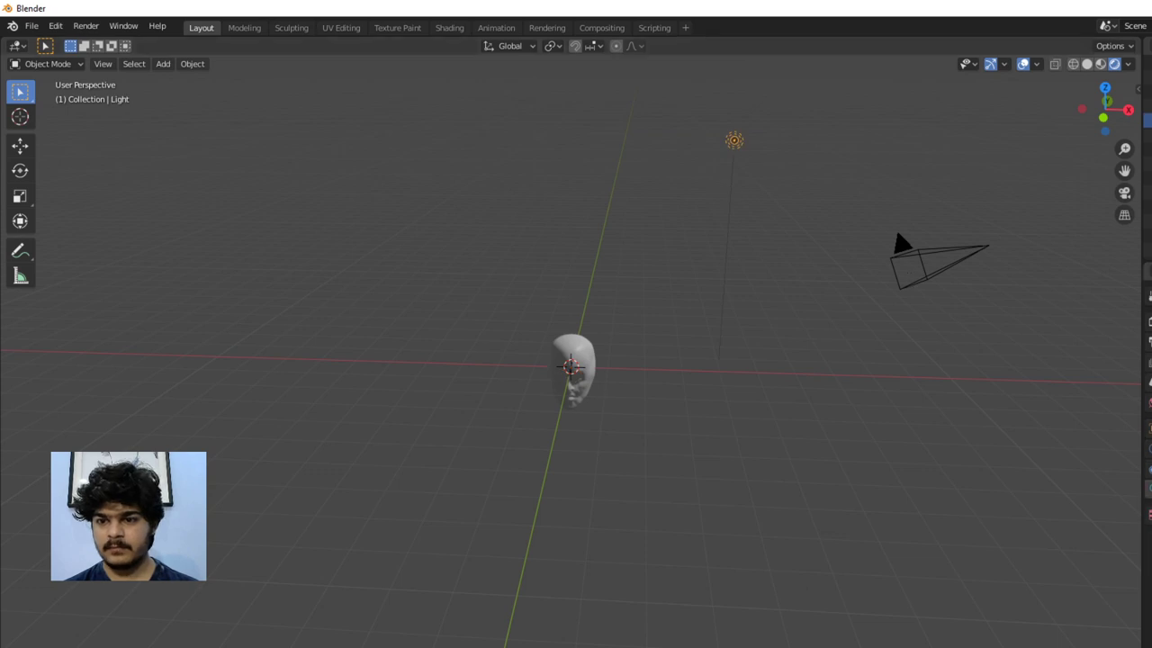
middle_drag(619, 298, 619, 363)
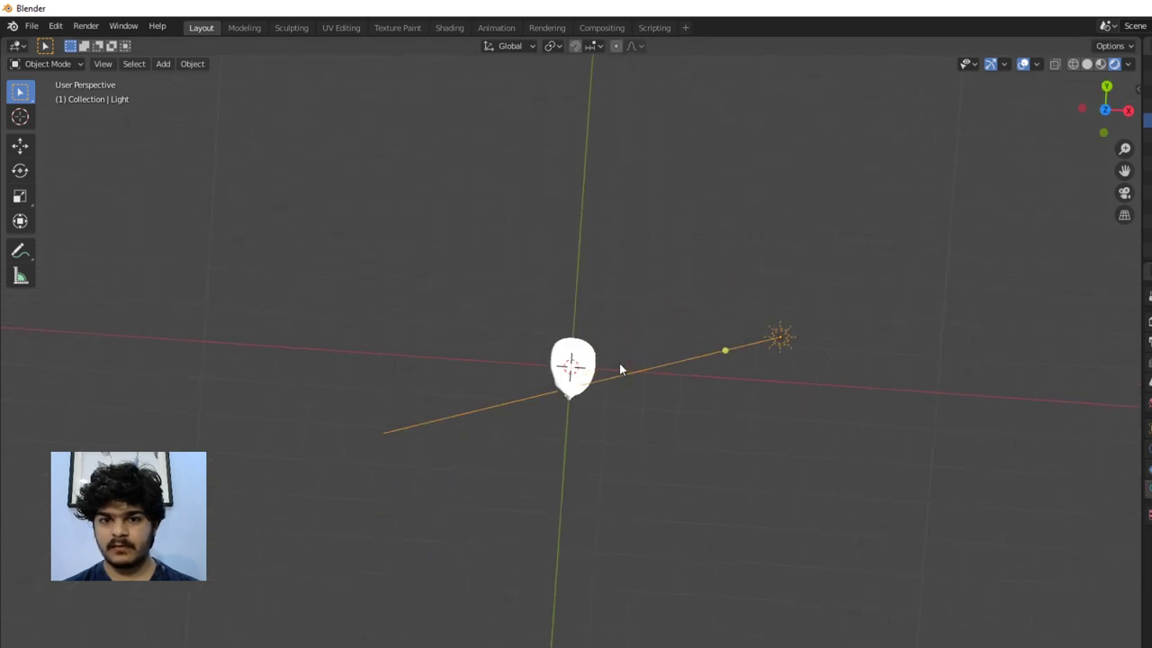
Rotate the sun light to angle it at the head, then return to UV Editing
key(r)
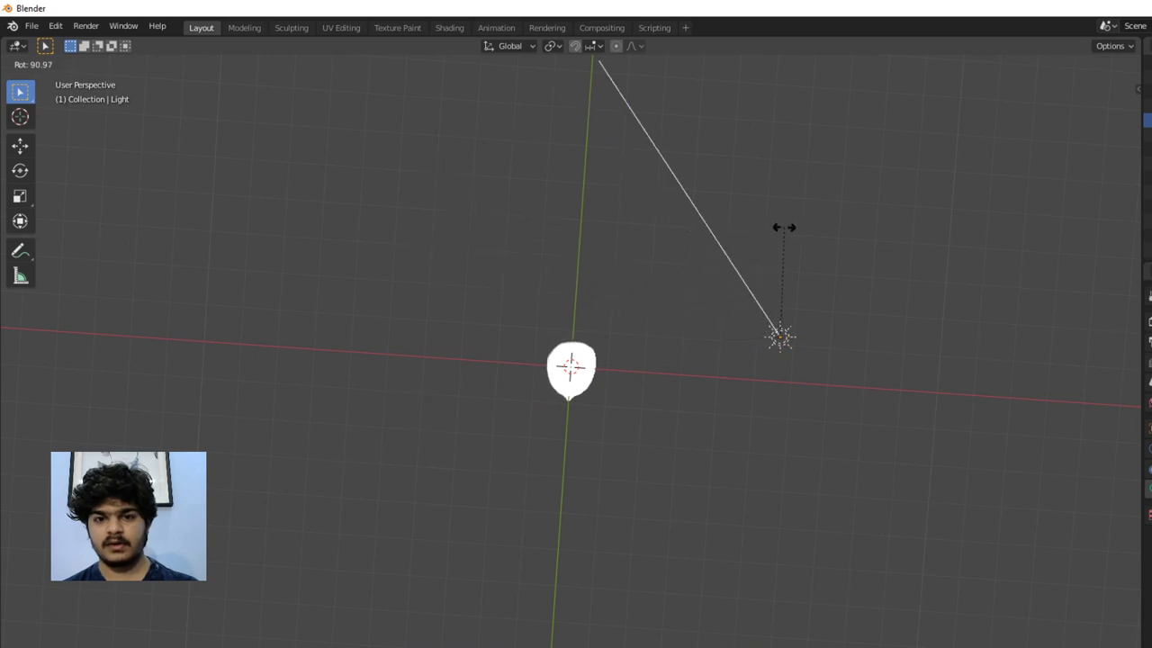
click(781, 226)
middle_drag(684, 328, 907, 169)
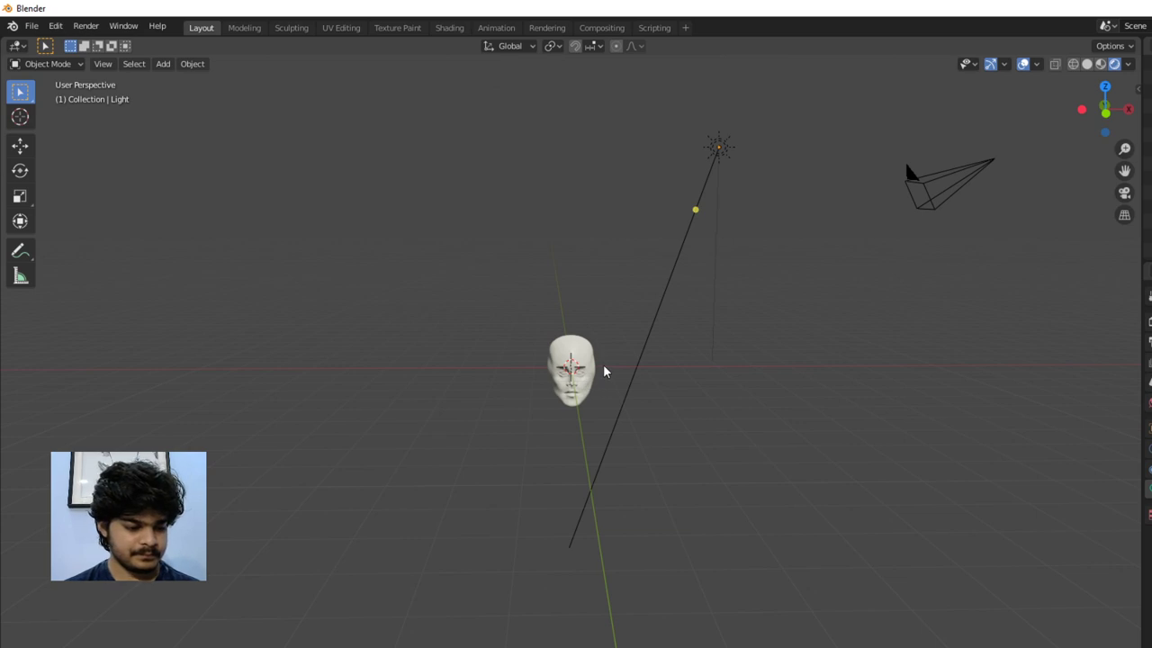
scroll(603, 365, up, 8)
scroll(603, 369, up, 3)
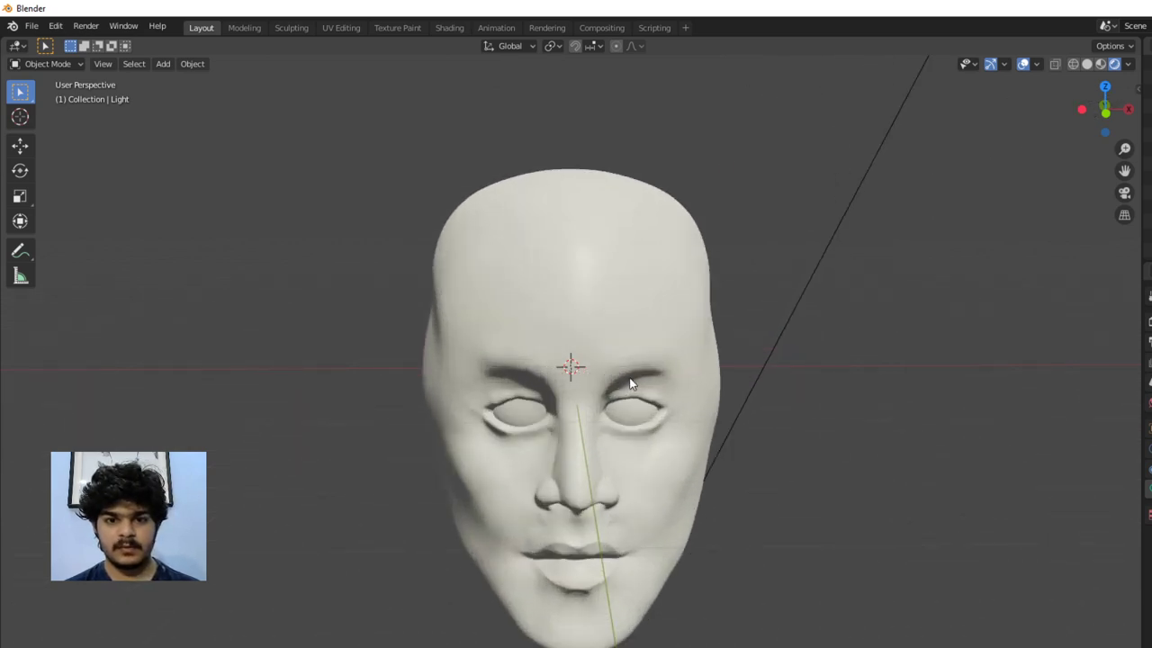
middle_drag(603, 370, 829, 352)
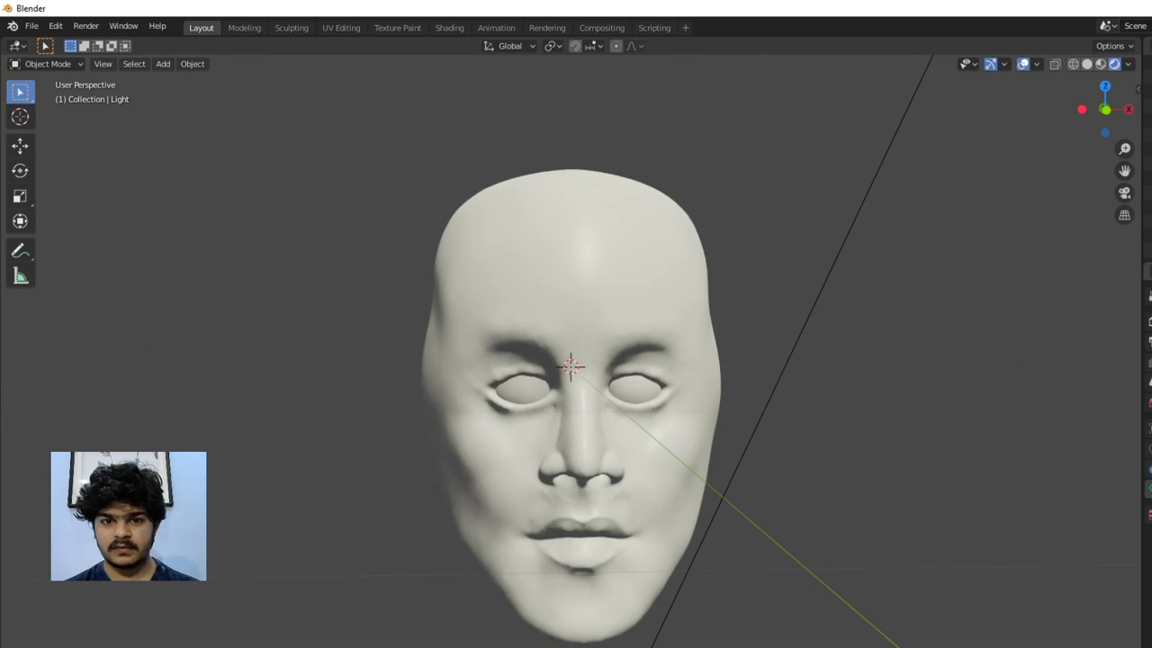
click(341, 28)
Select the eye sphere and enter Edit Mode on it
click(878, 410)
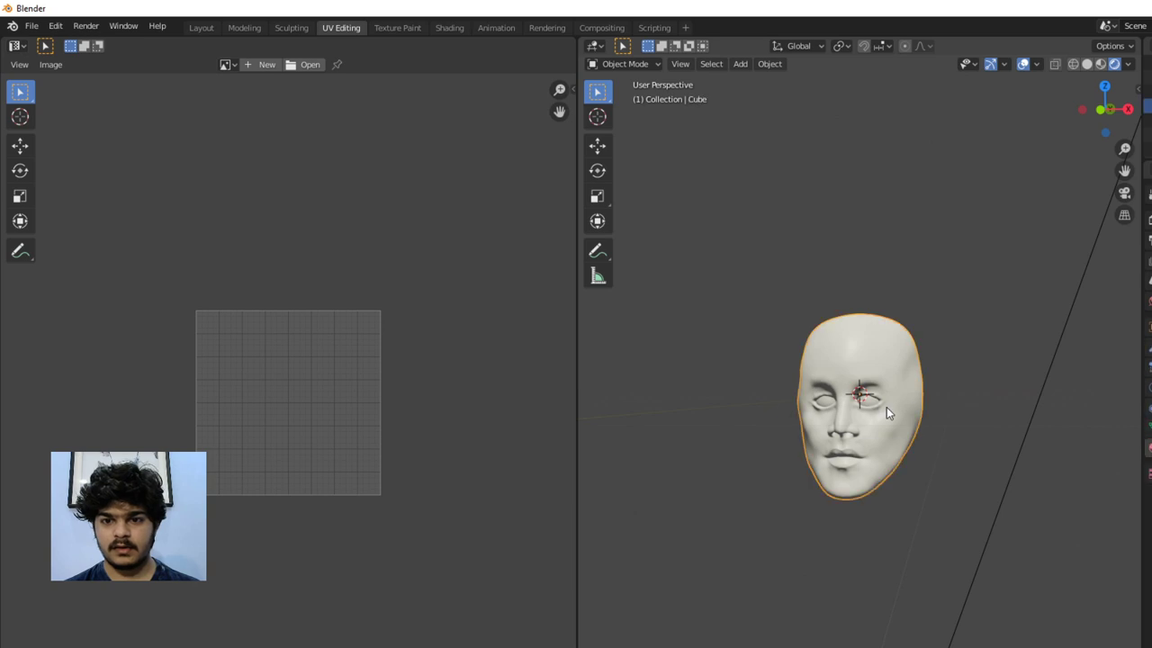
click(870, 406)
click(869, 401)
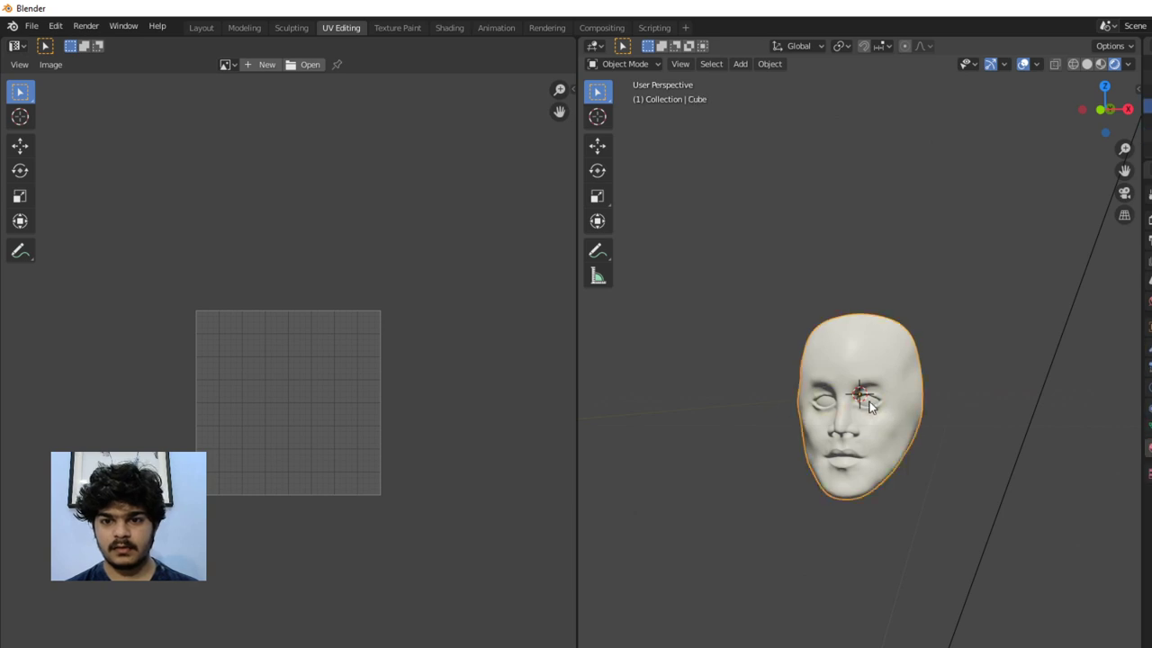
click(869, 401)
key(Tab)
scroll(869, 402, up, 10)
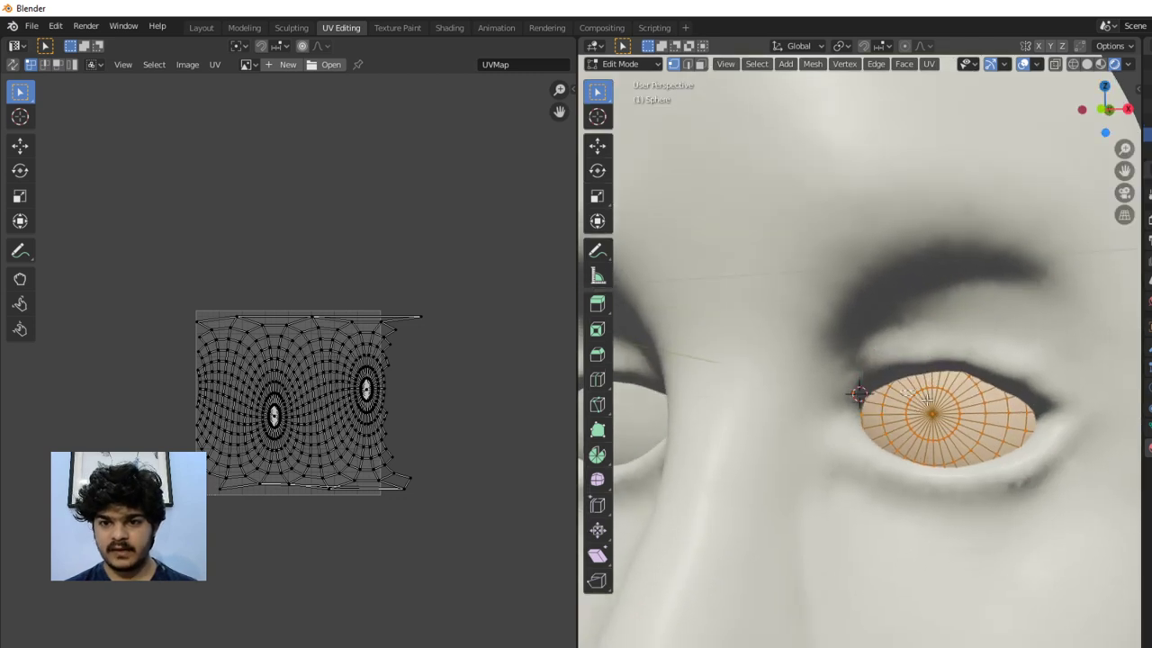
Face-select the iris rings around the eye's centre, growing the selection with Ctrl+Numpad Plus
click(932, 413)
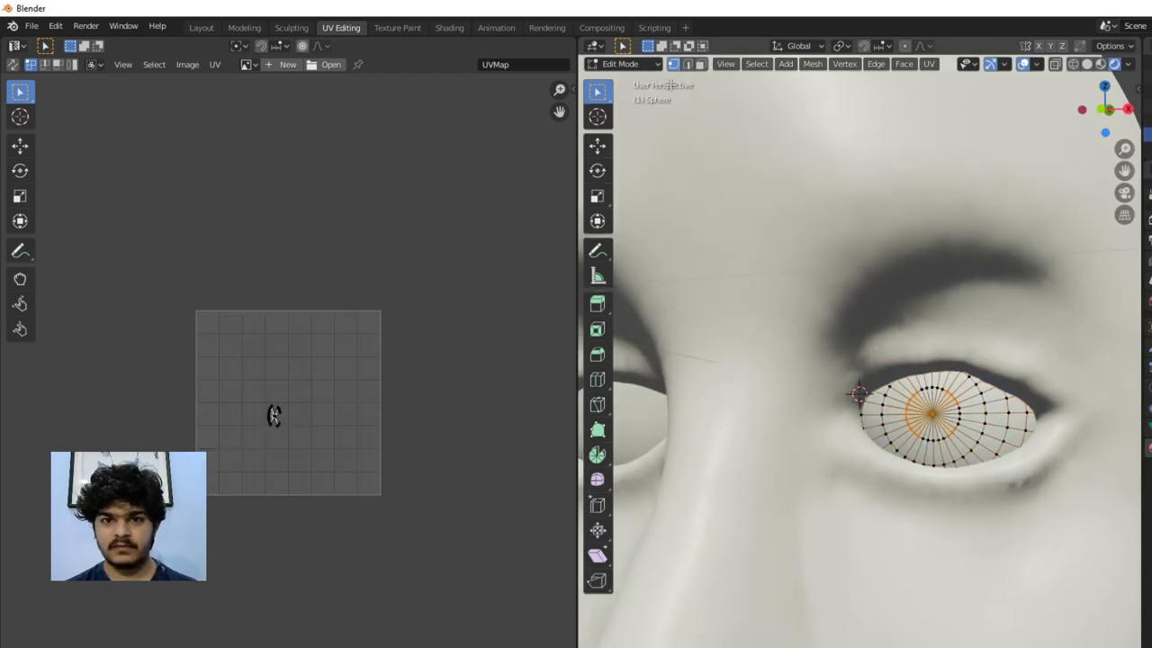
click(700, 65)
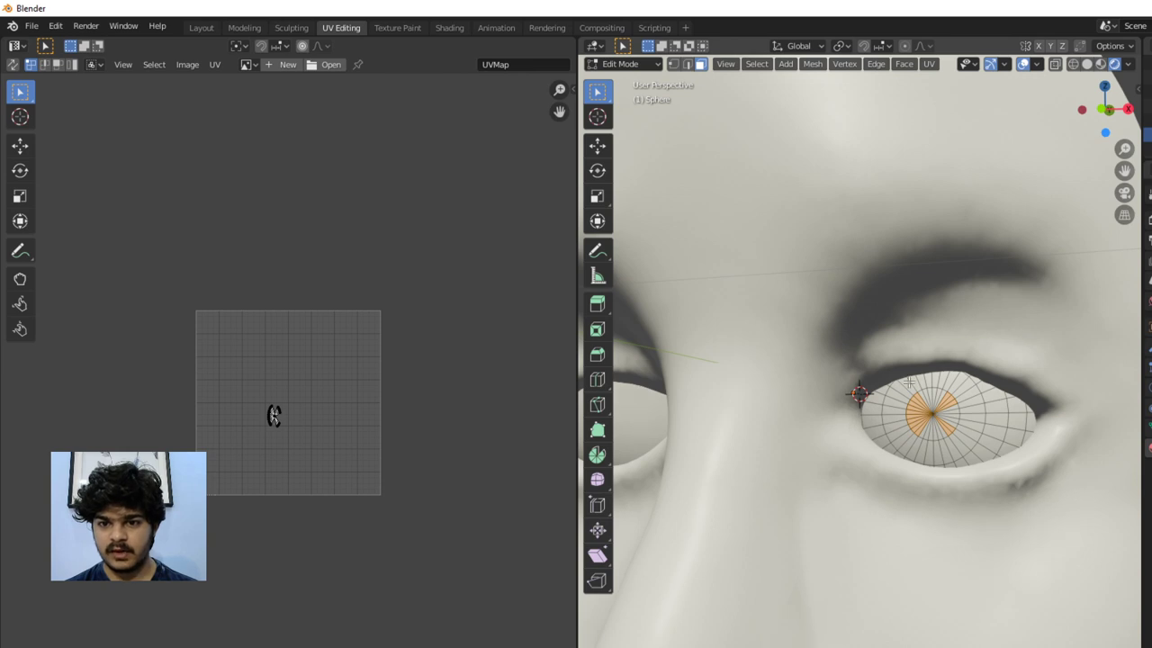
drag(964, 451, 962, 450)
key(ctrl+KP_Add)
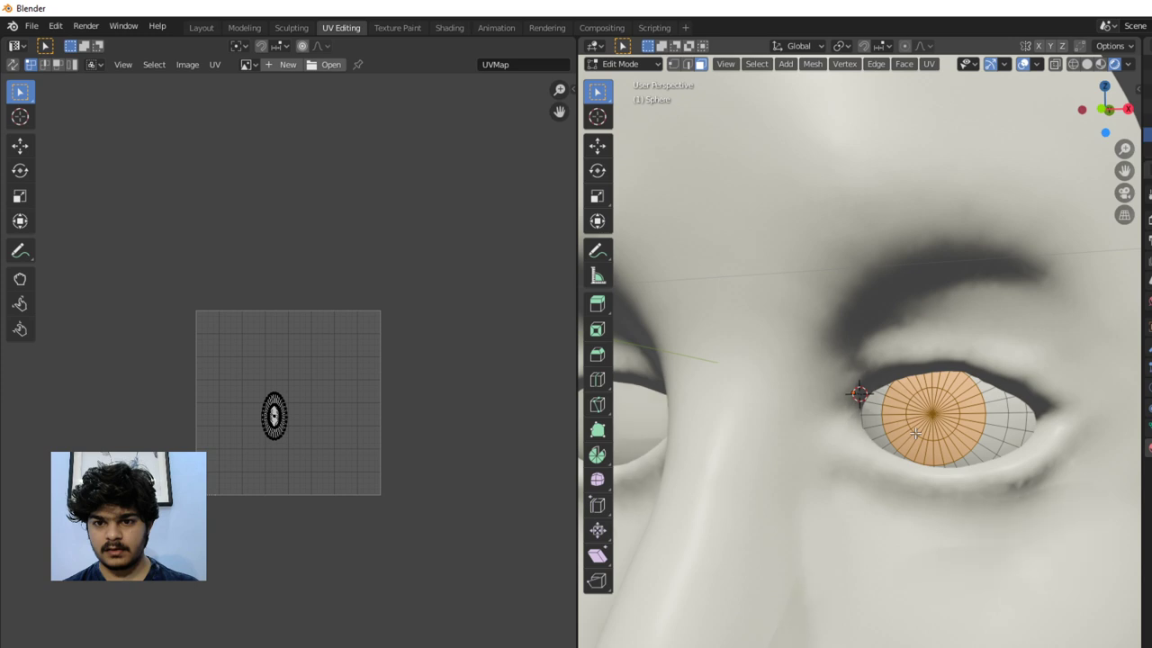
shift+click(893, 414)
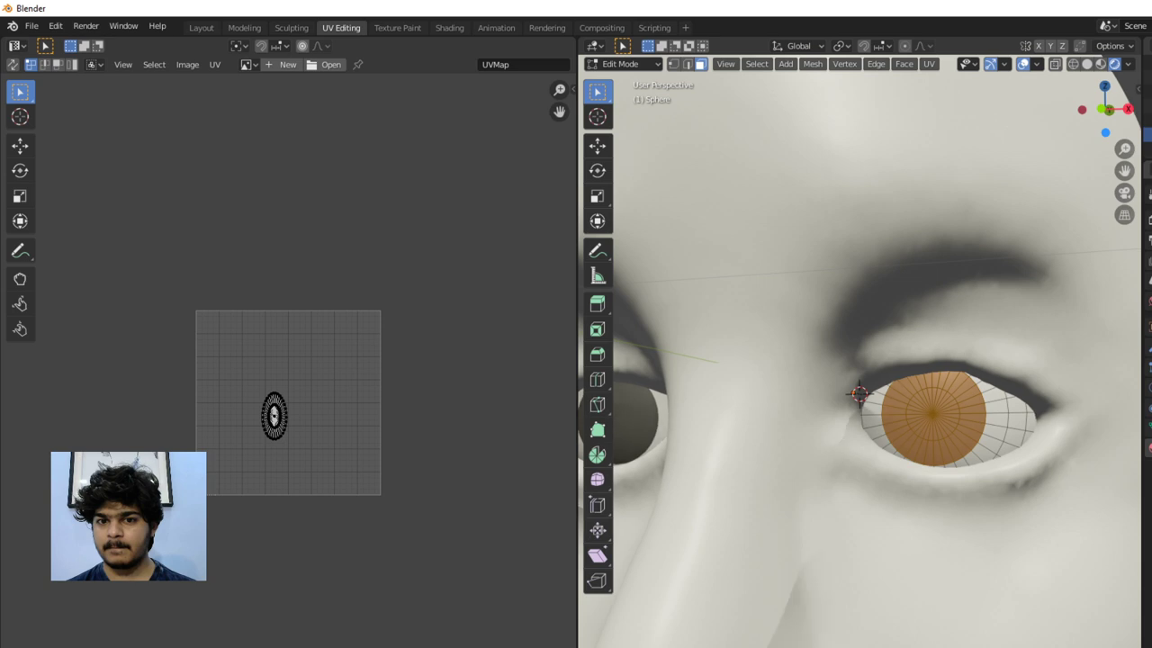
scroll(936, 342, down, 8)
middle_drag(933, 337, 941, 349)
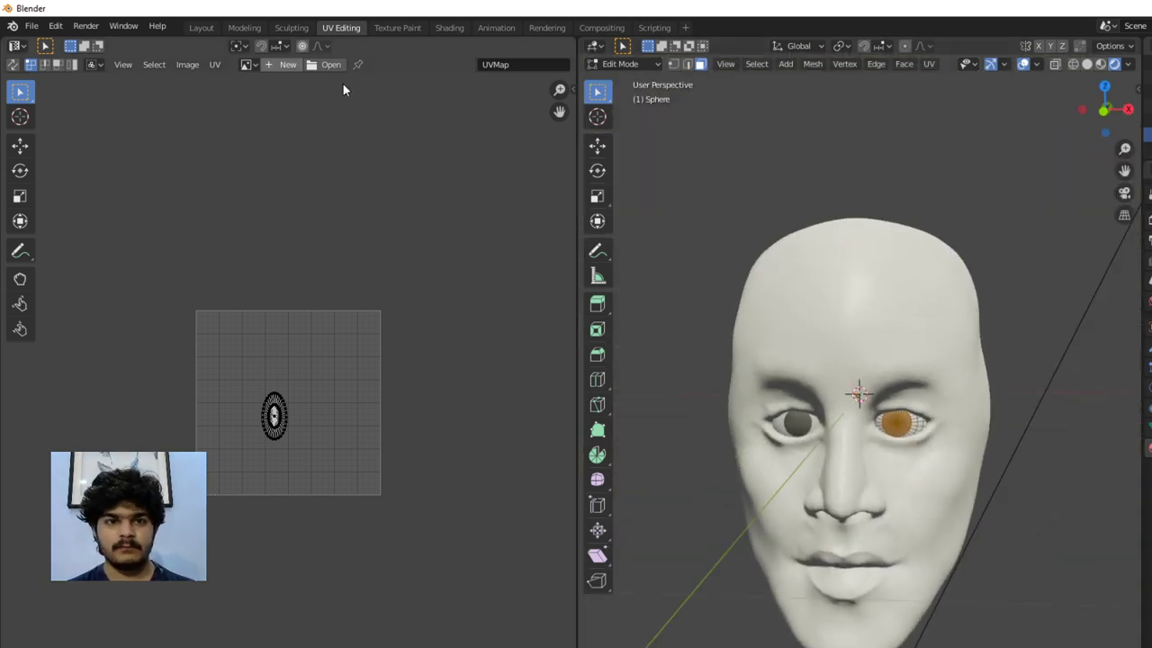
Return to Object Mode and select the head to view the skin-toned face
click(639, 67)
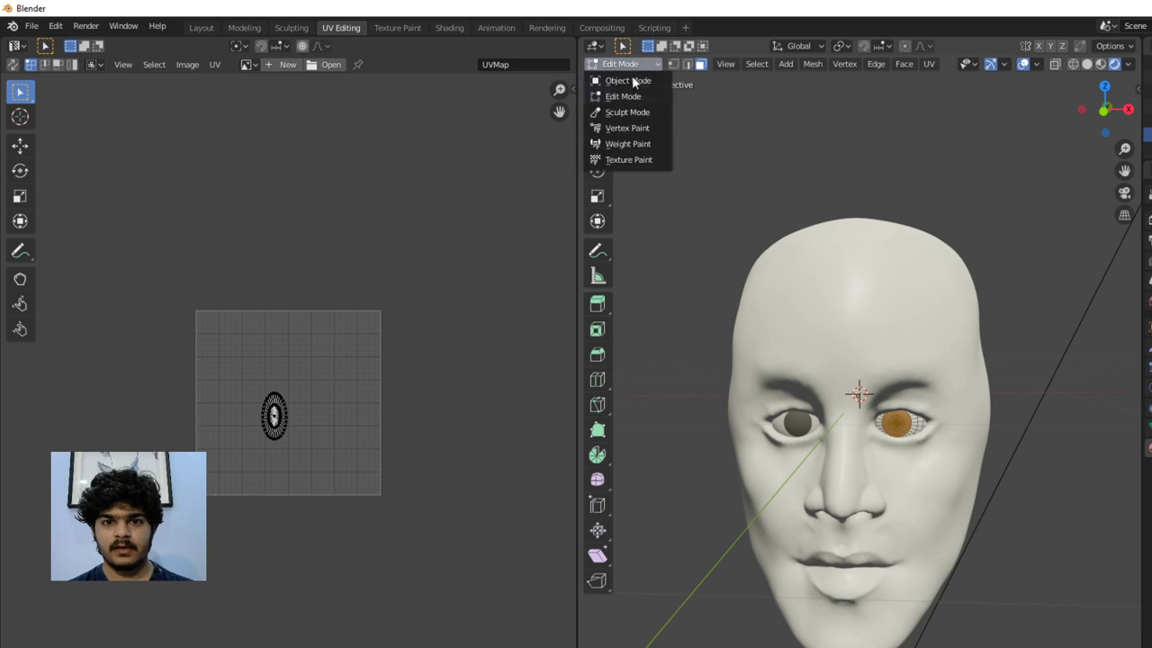
click(629, 83)
click(852, 249)
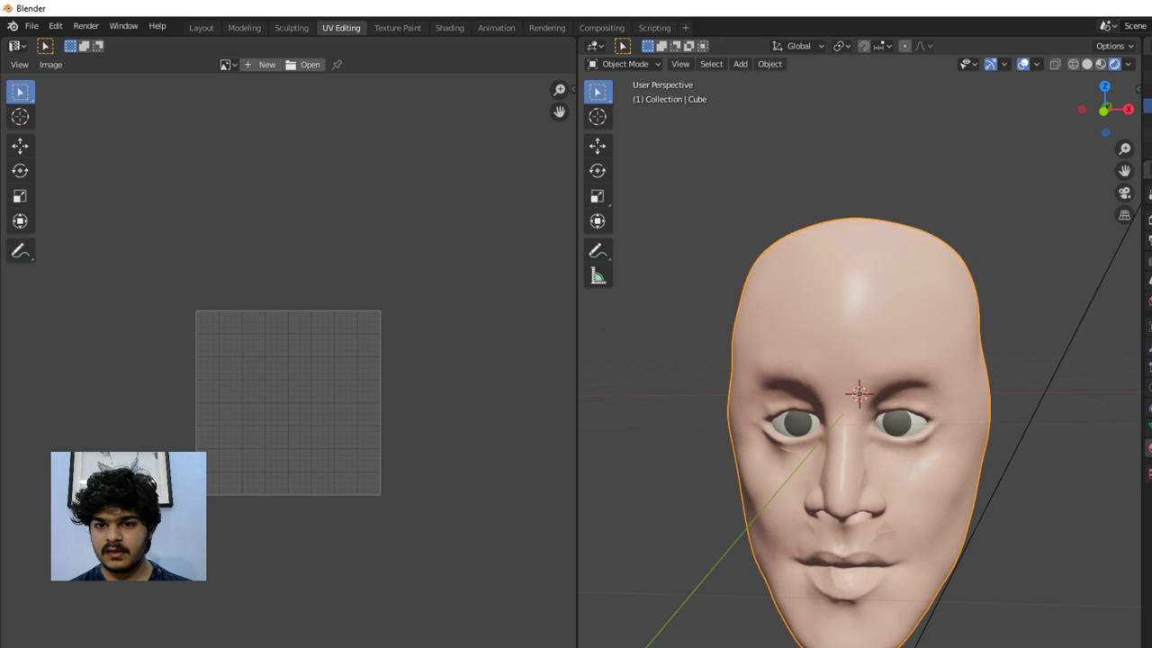
scroll(828, 346, down, 3)
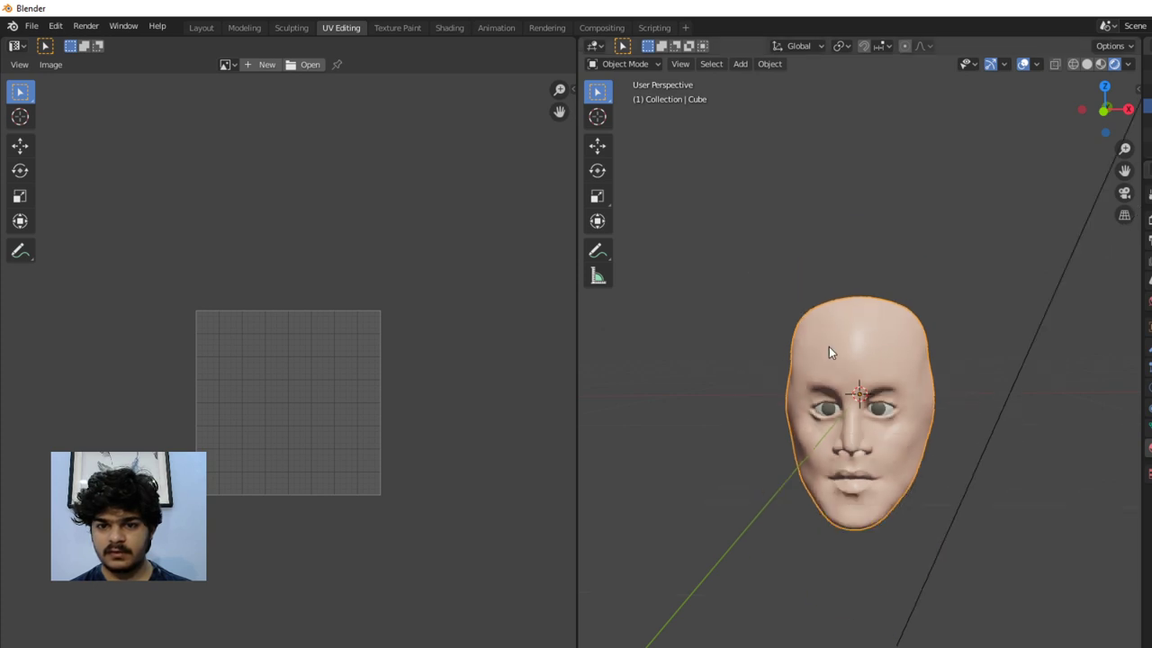
mouse_move(829, 346)
middle_down()
mouse_move(947, 348)
mouse_move(727, 362)
mouse_move(868, 378)
mouse_move(995, 345)
mouse_move(901, 376)
mouse_move(819, 346)
middle_up()
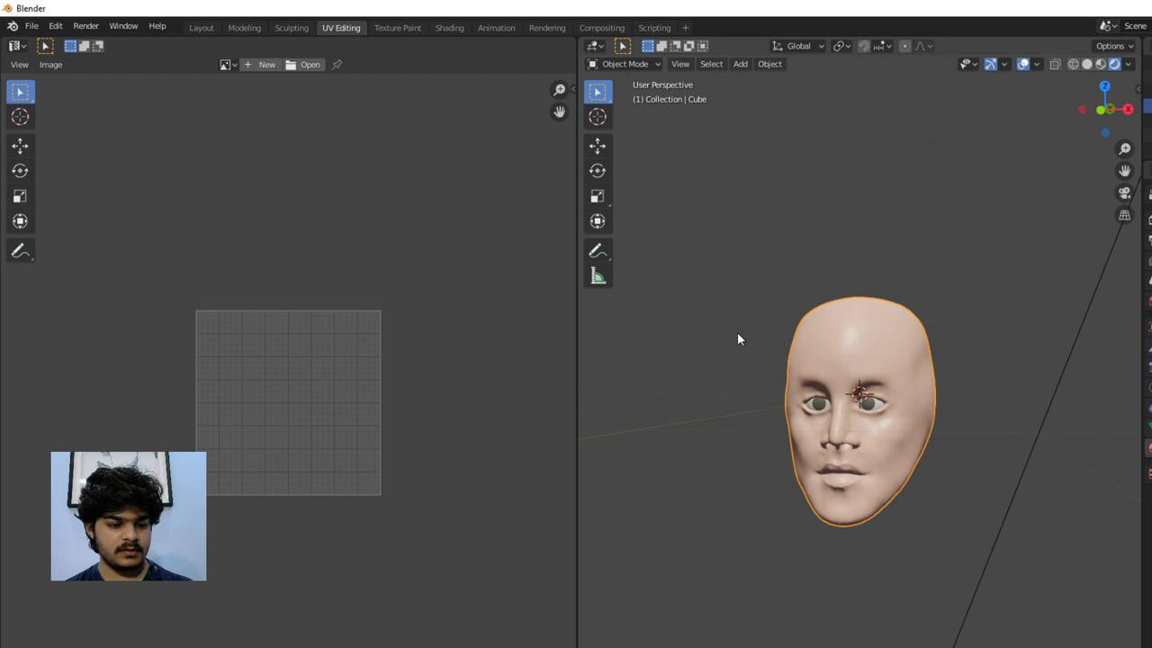
Save the project to the Desktop as human head01.blend
key(ctrl+s)
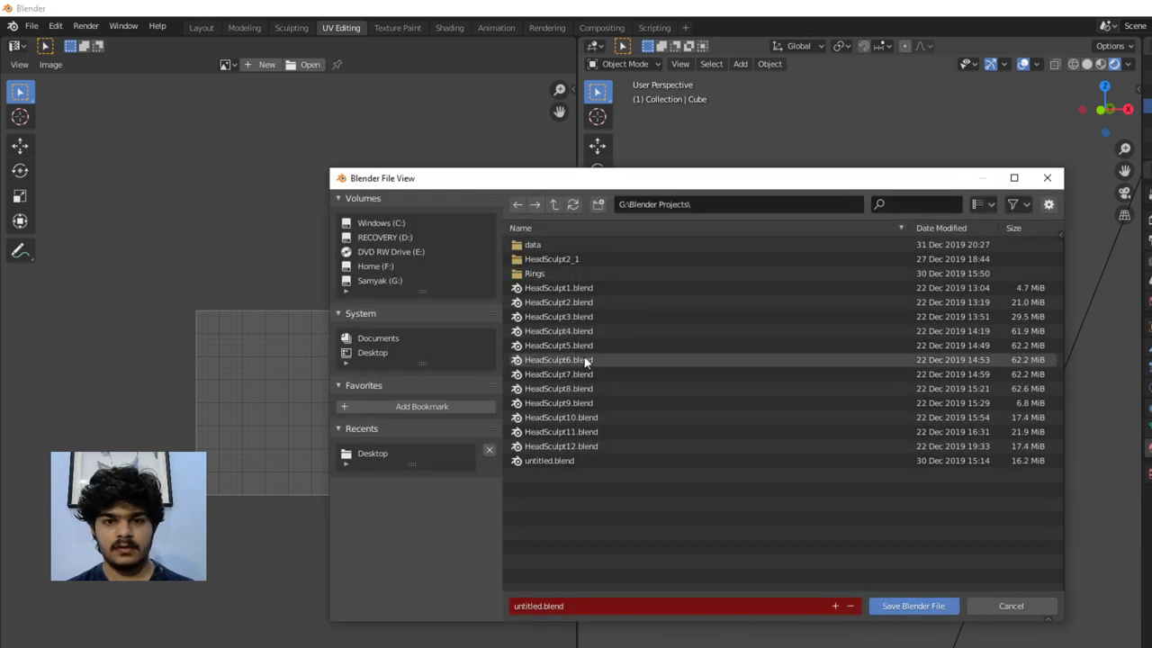
click(370, 352)
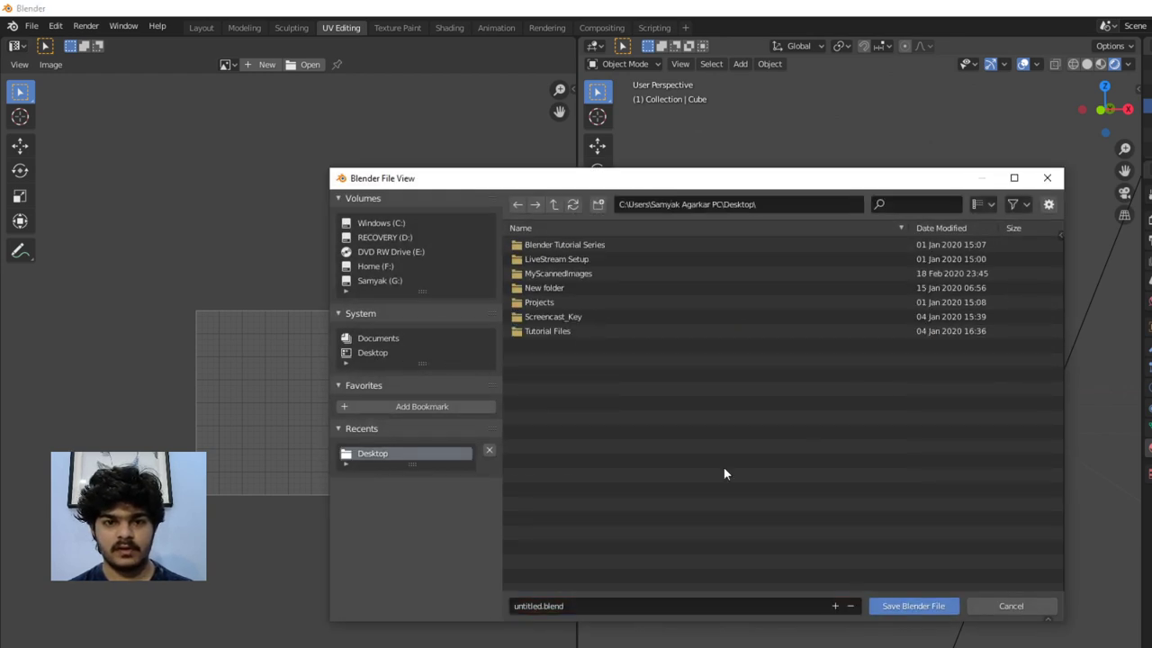
click(534, 606)
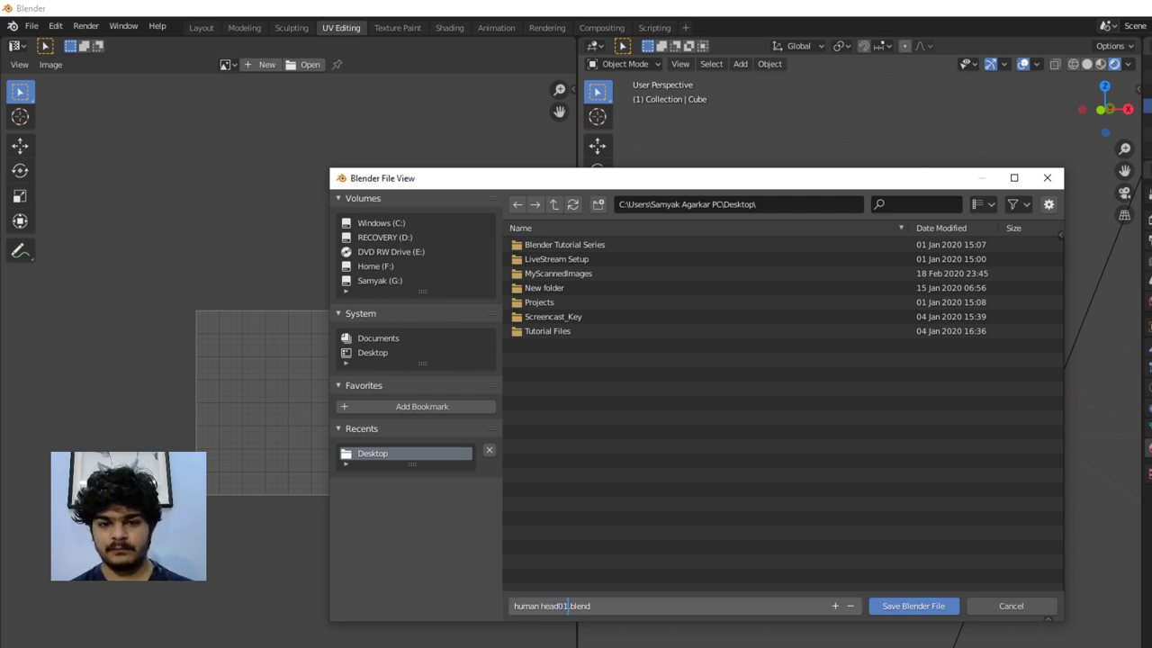
click(928, 607)
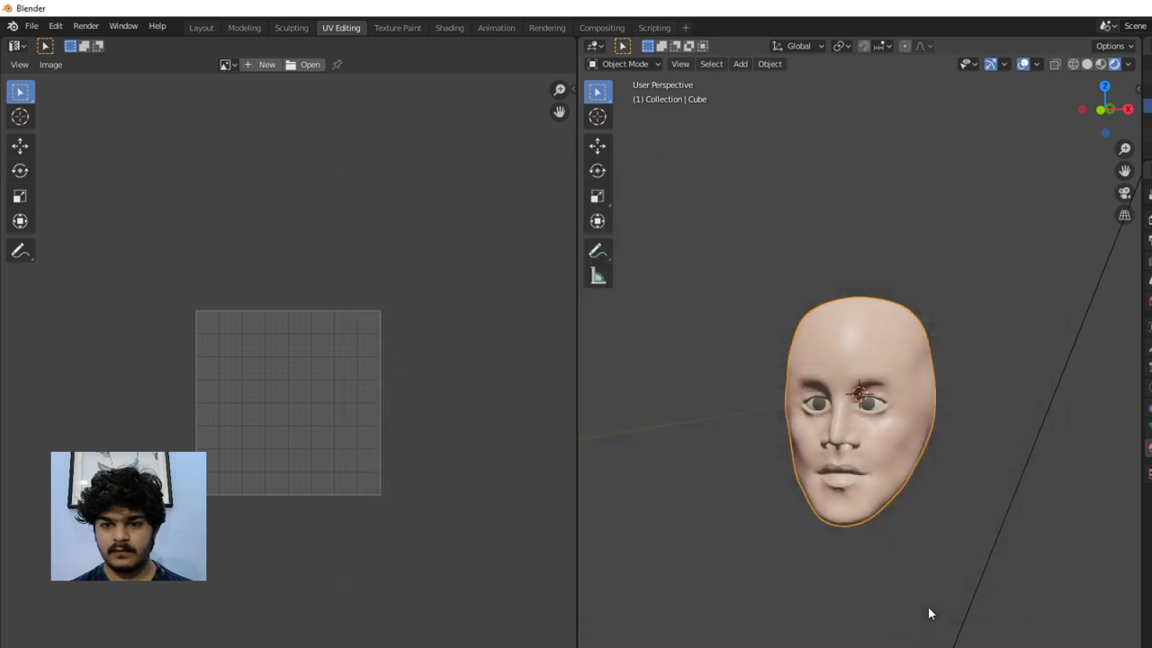
Back in the Layout workspace, reveal hidden objects and orbit around the hair-covered head
scroll(826, 405, down, 1)
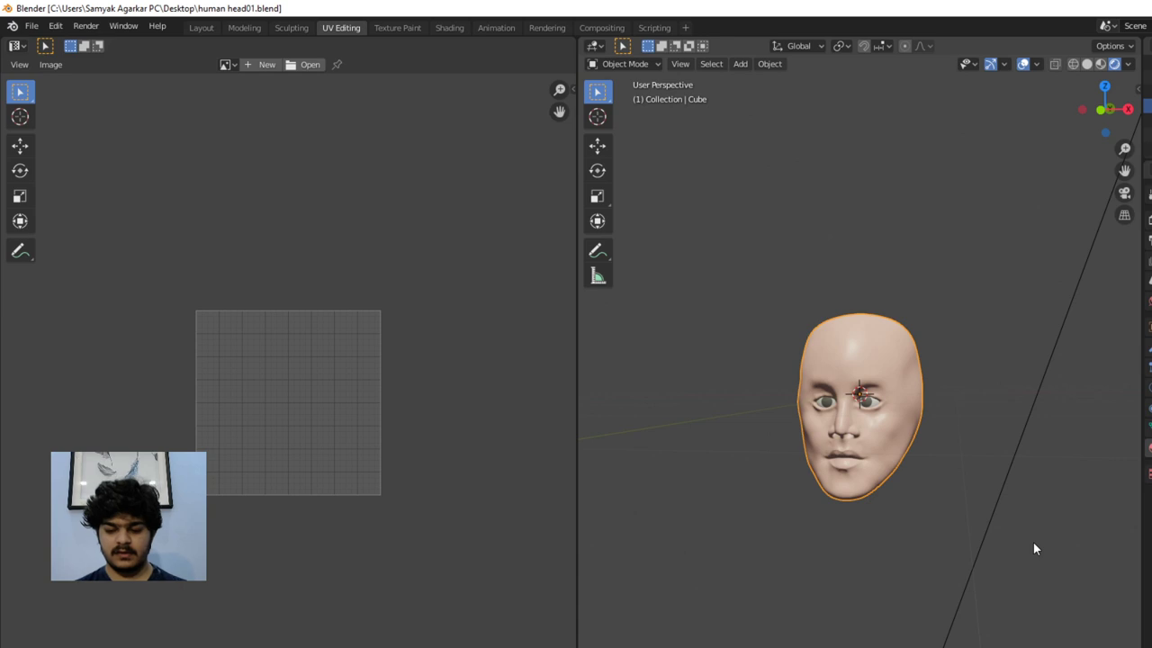
click(200, 26)
mouse_move(652, 365)
middle_down()
mouse_move(611, 367)
mouse_move(655, 370)
middle_up()
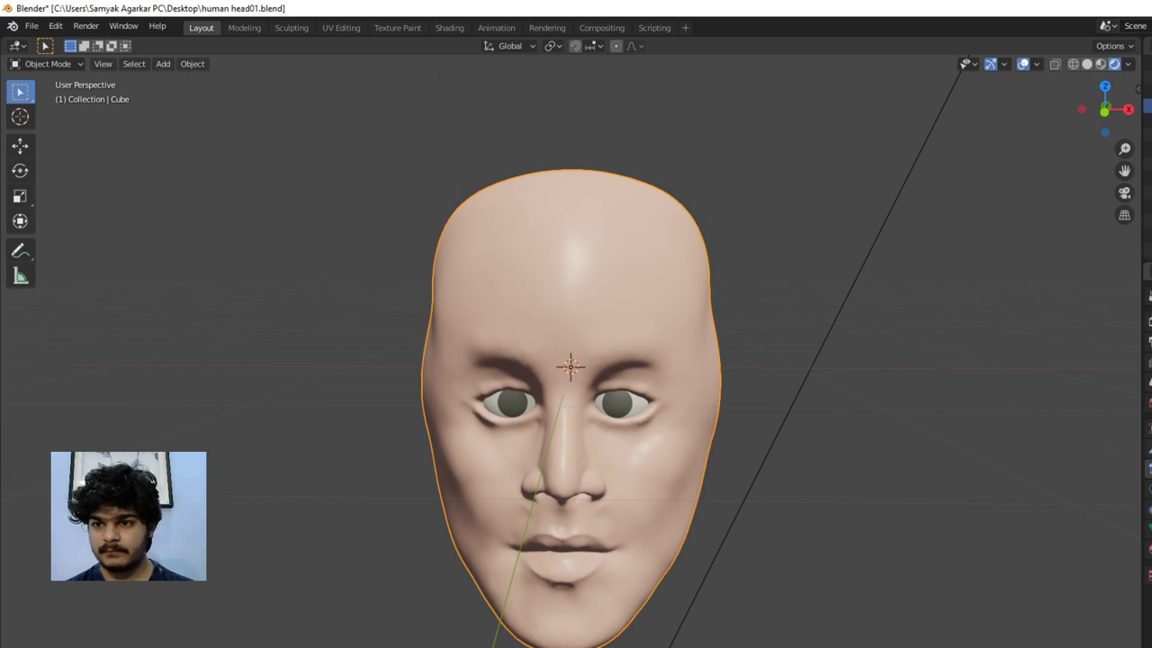
key(alt+h)
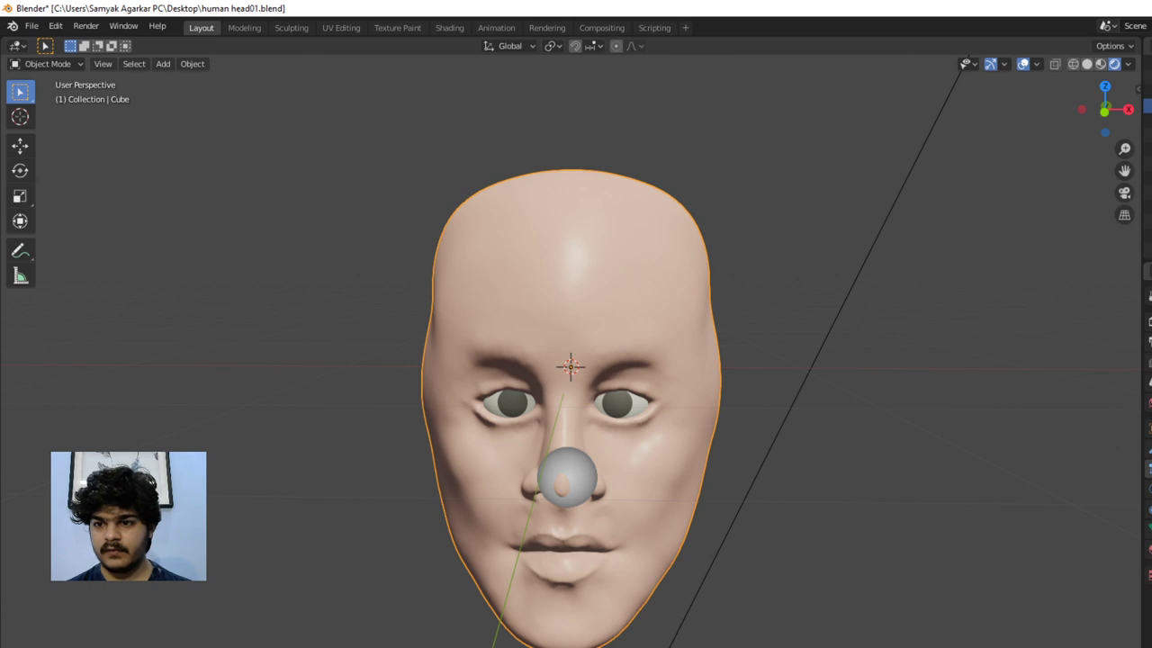
scroll(699, 360, down, 8)
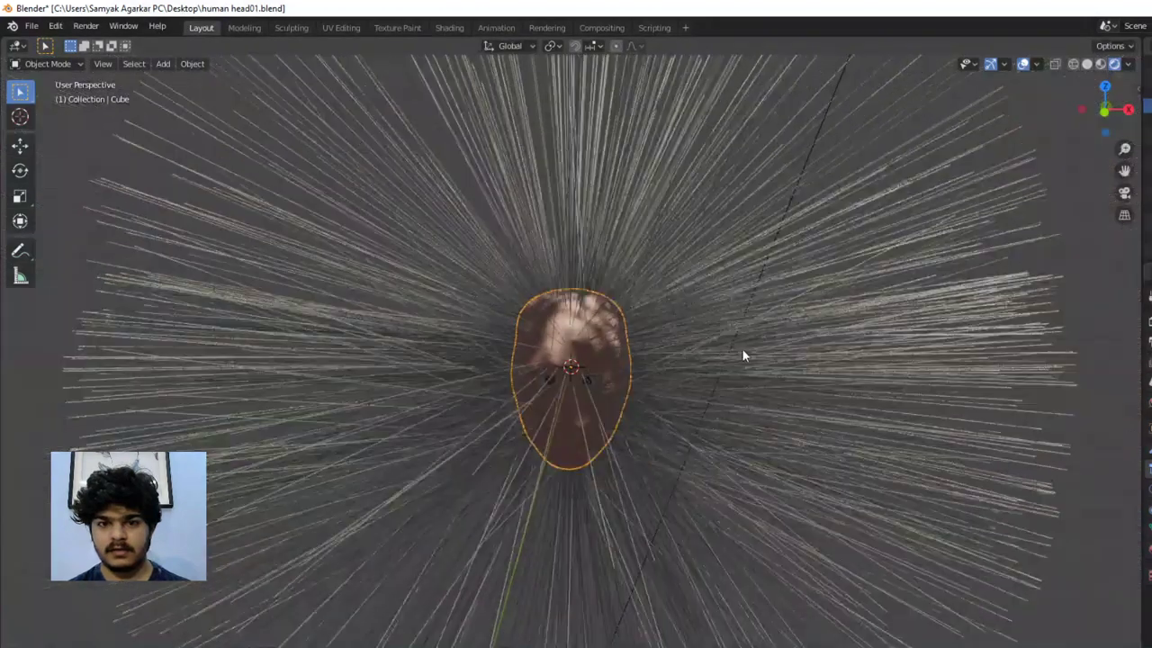
middle_drag(704, 356, 779, 368)
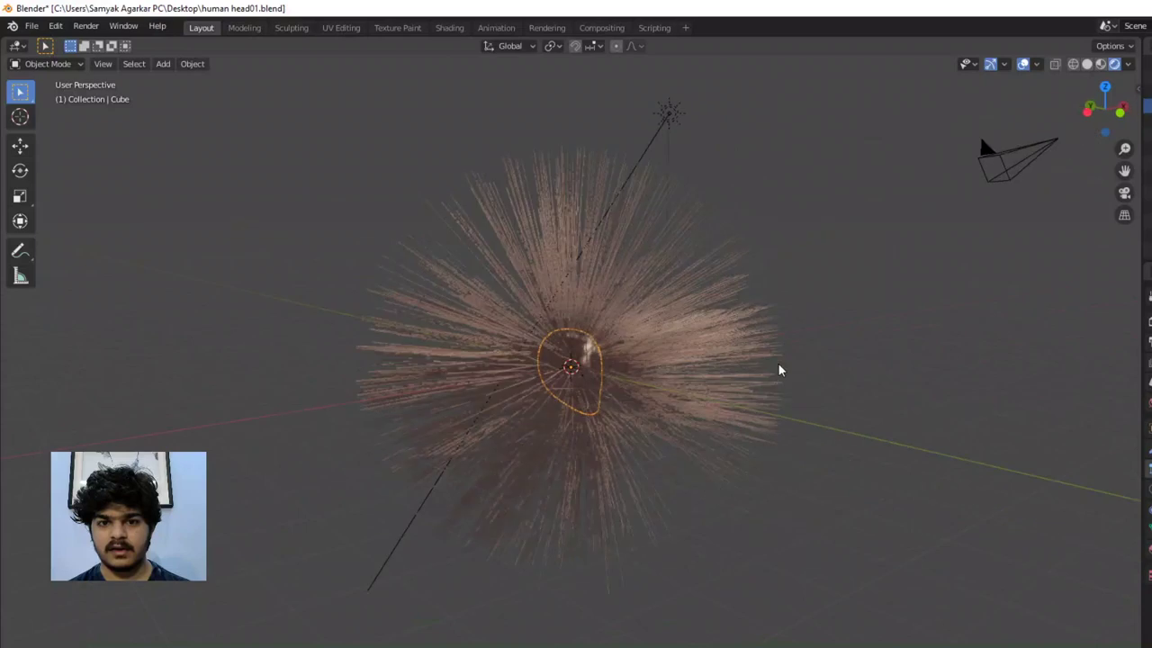
click(50, 64)
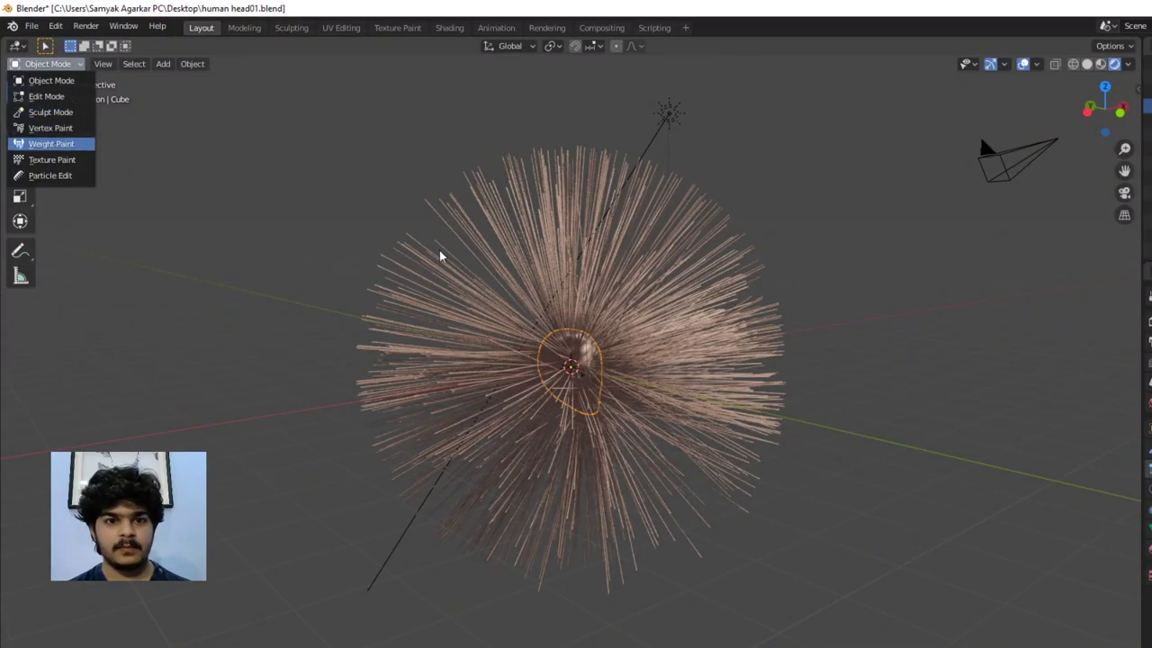
Enter Weight Paint mode and paint a full-weight hook-shaped patch on the upper left of the head
key(Return)
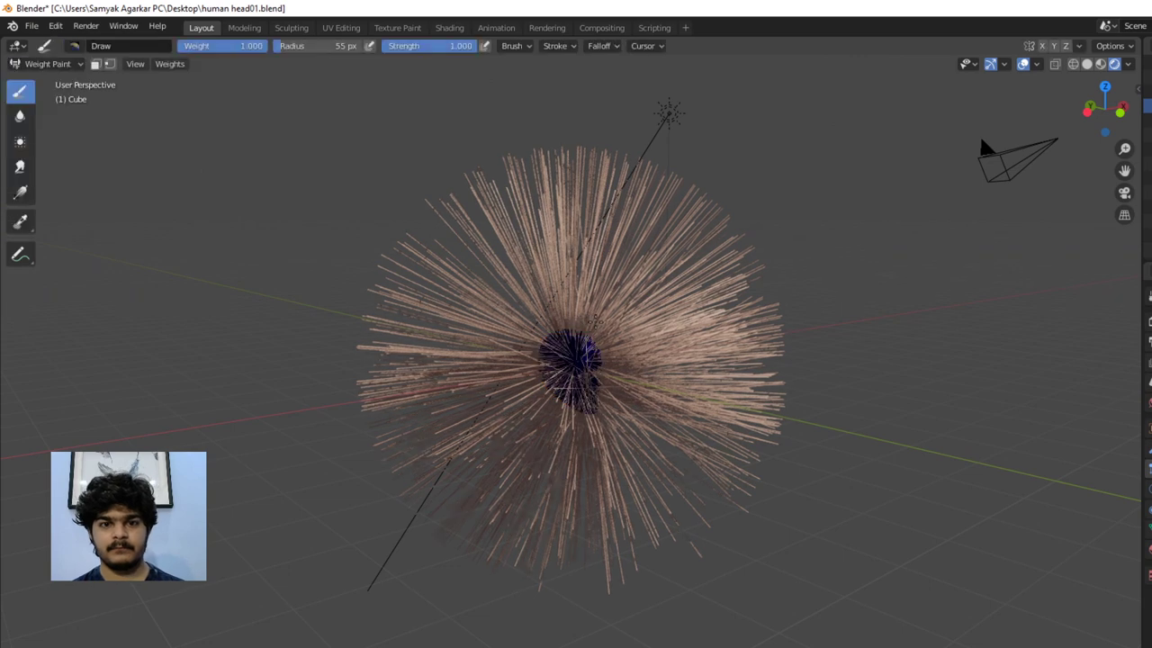
scroll(584, 297, up, 6)
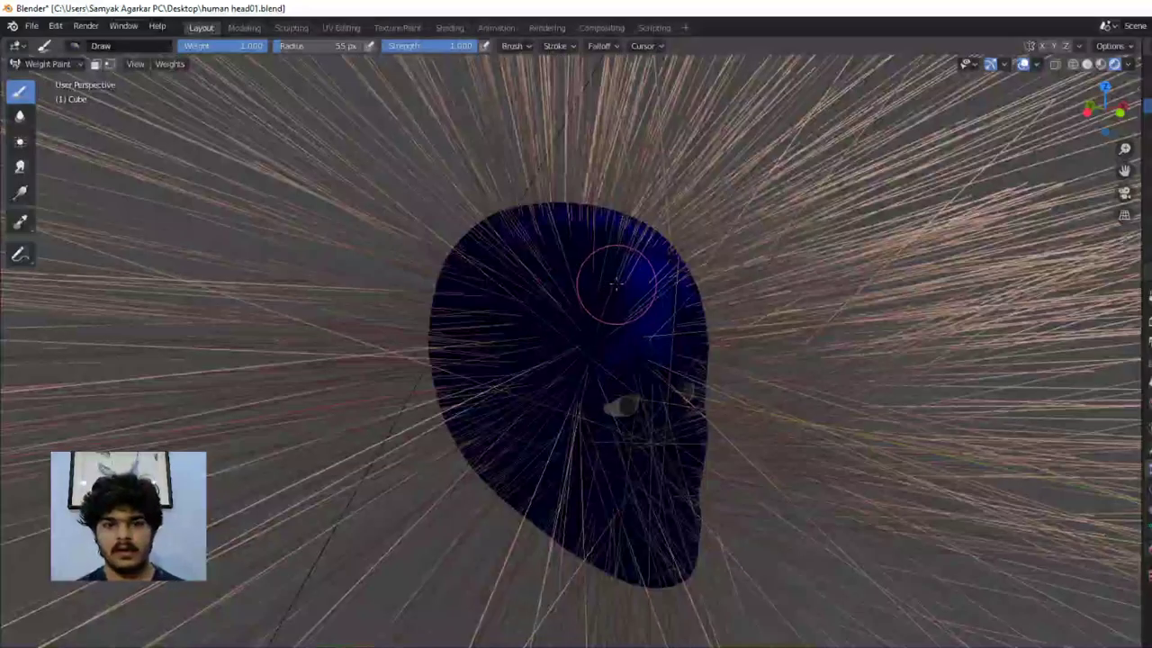
mouse_move(617, 259)
mouse_down()
mouse_move(618, 270)
mouse_move(553, 250)
mouse_move(630, 265)
mouse_move(621, 263)
mouse_up()
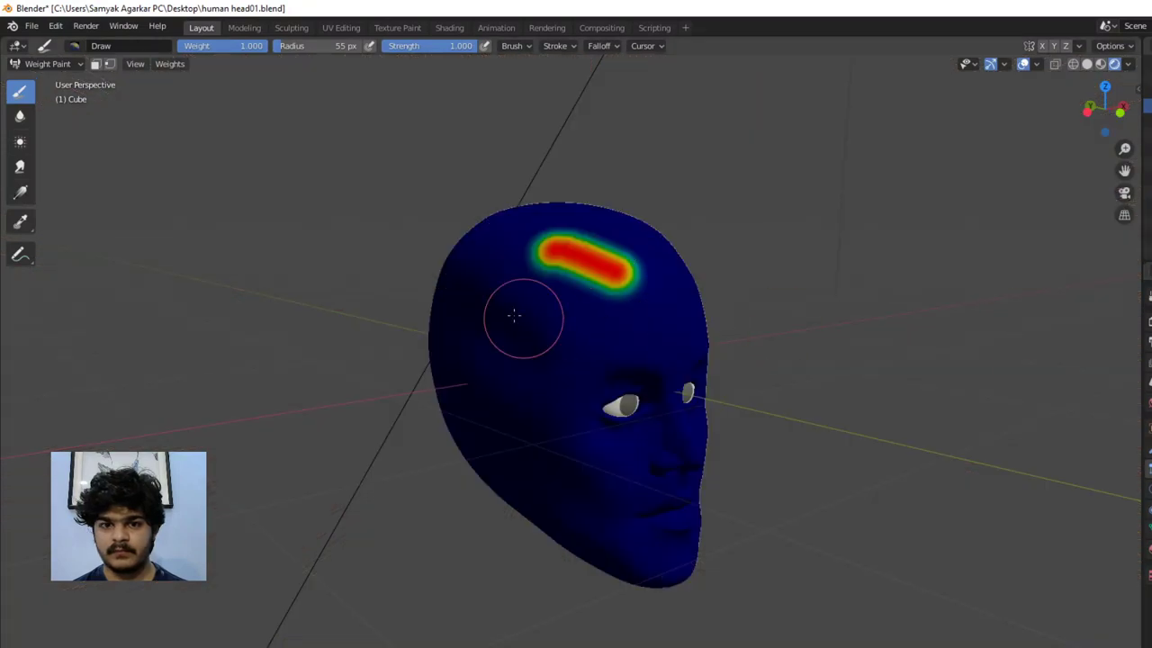
middle_drag(634, 318, 642, 314)
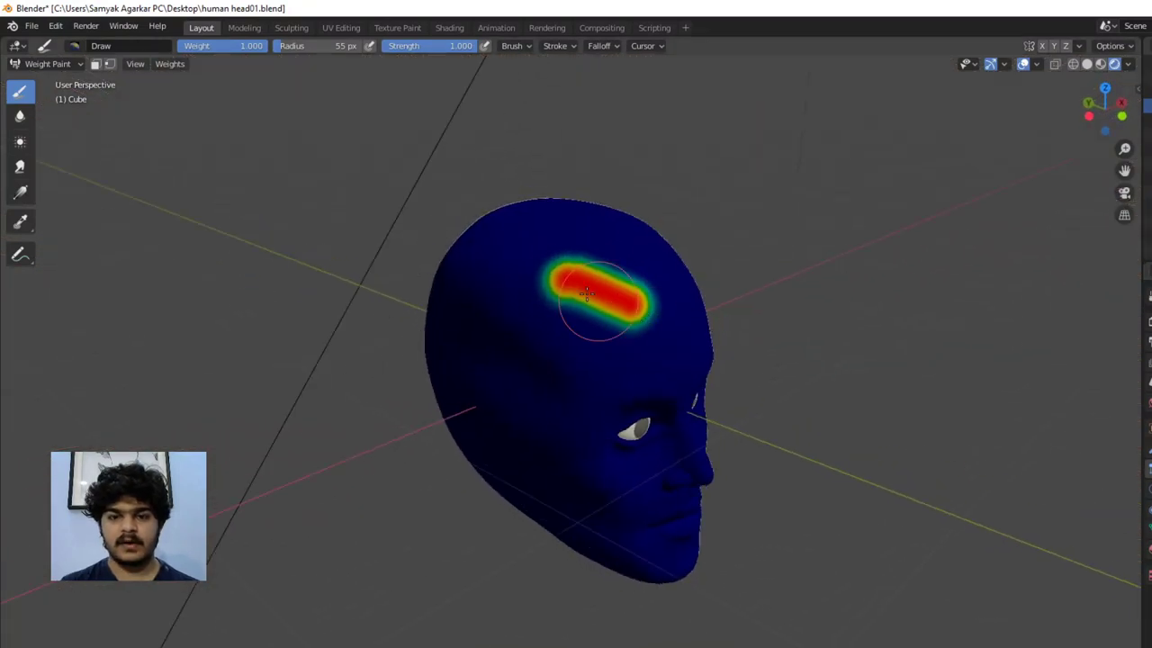
mouse_move(619, 270)
mouse_down()
mouse_move(582, 240)
mouse_move(506, 244)
mouse_up()
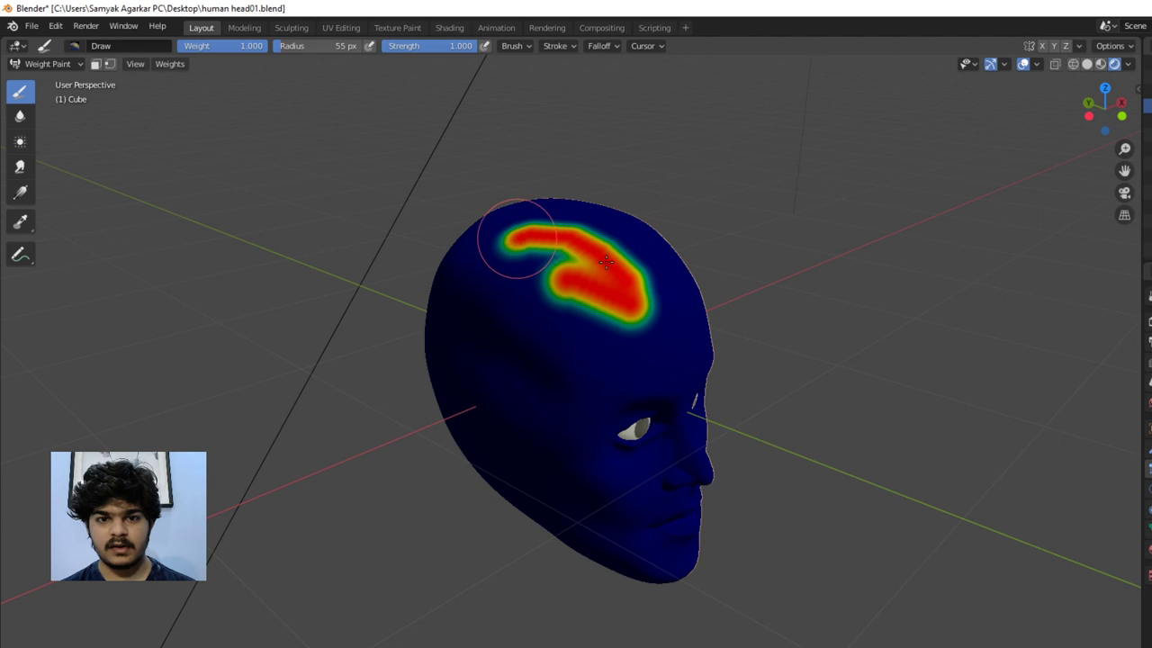
middle_drag(506, 244, 893, 218)
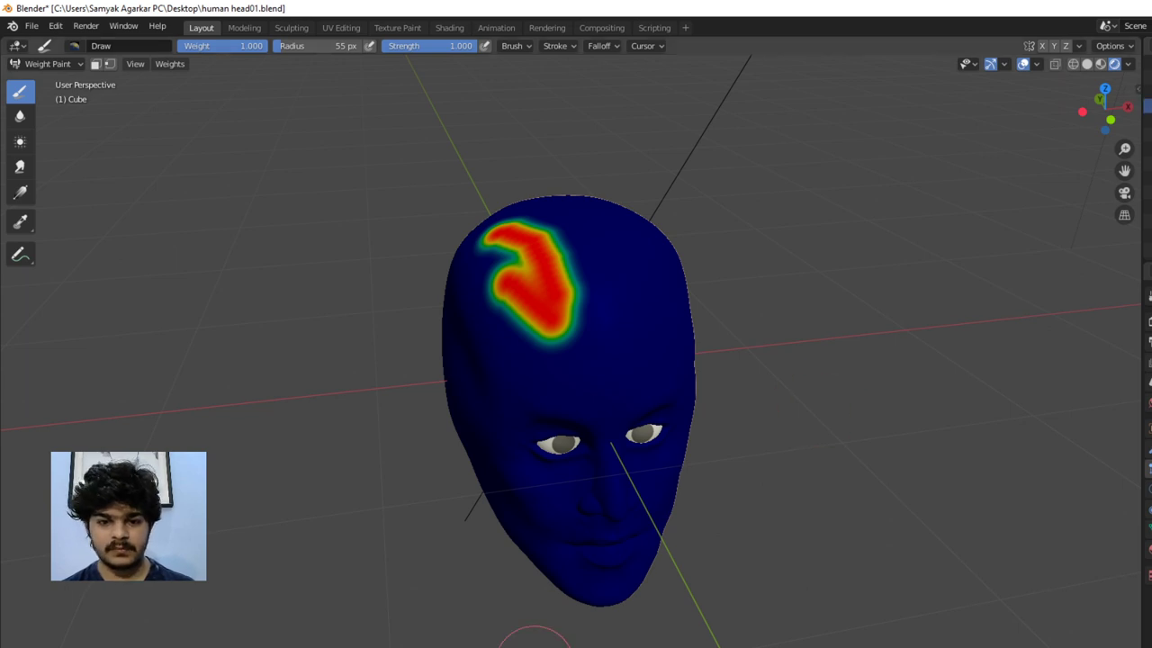
key(alt+Tab)
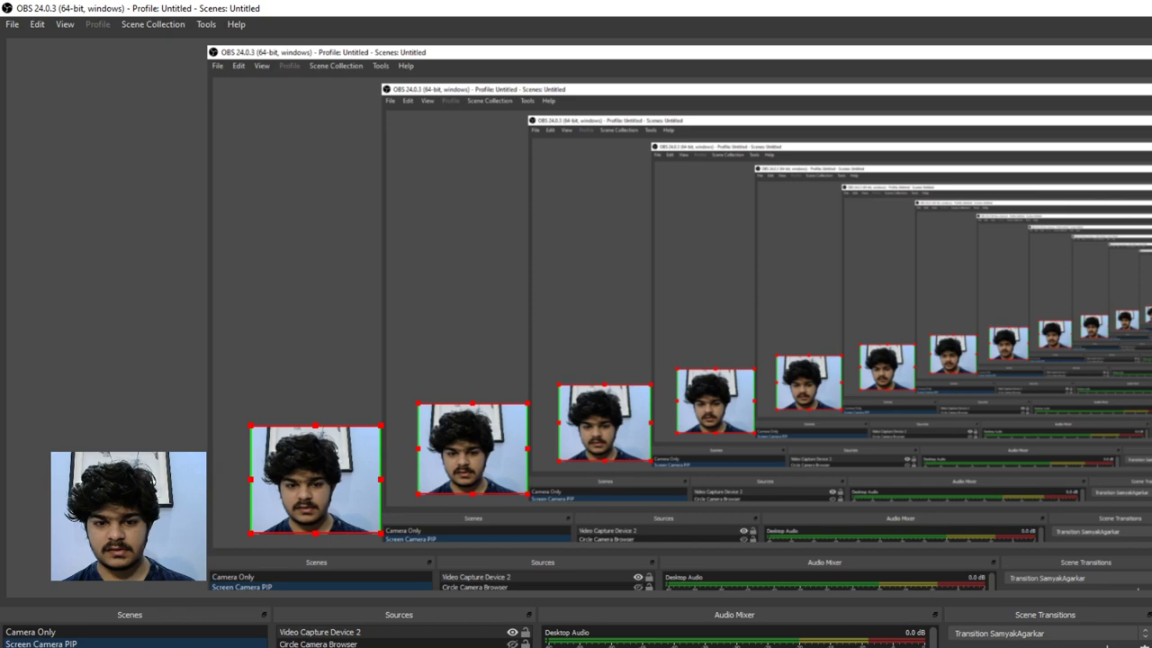
key(alt+Tab)
key(alt+Tab)
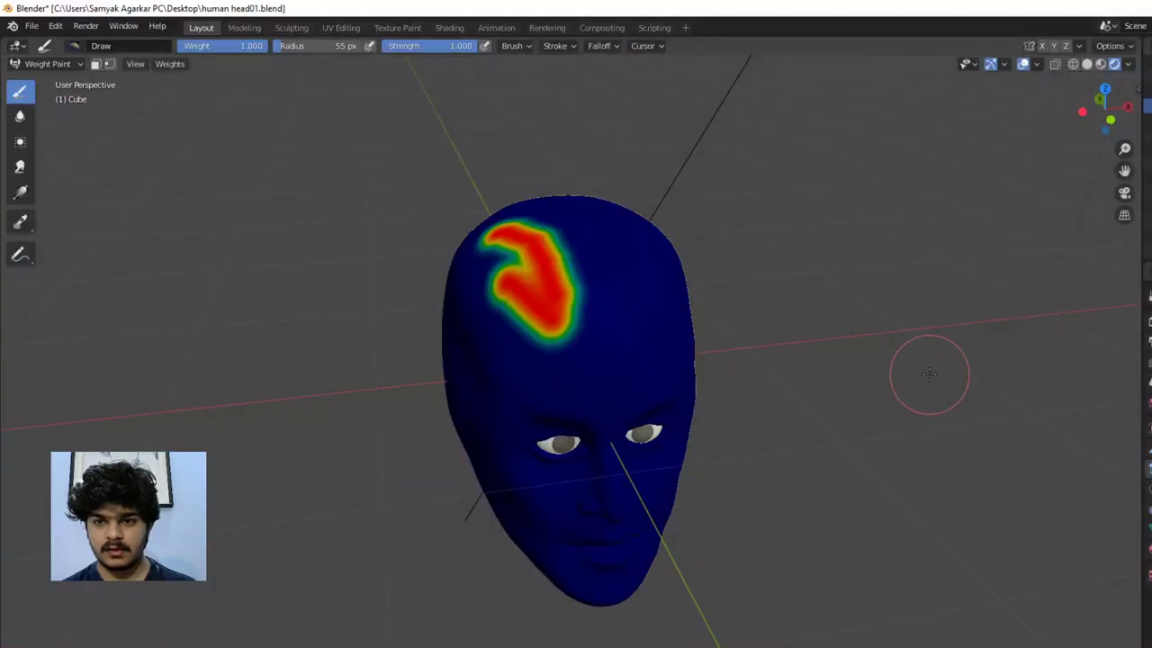
Show the brush tool settings in the sidebar and enable X-mirror painting
key(n)
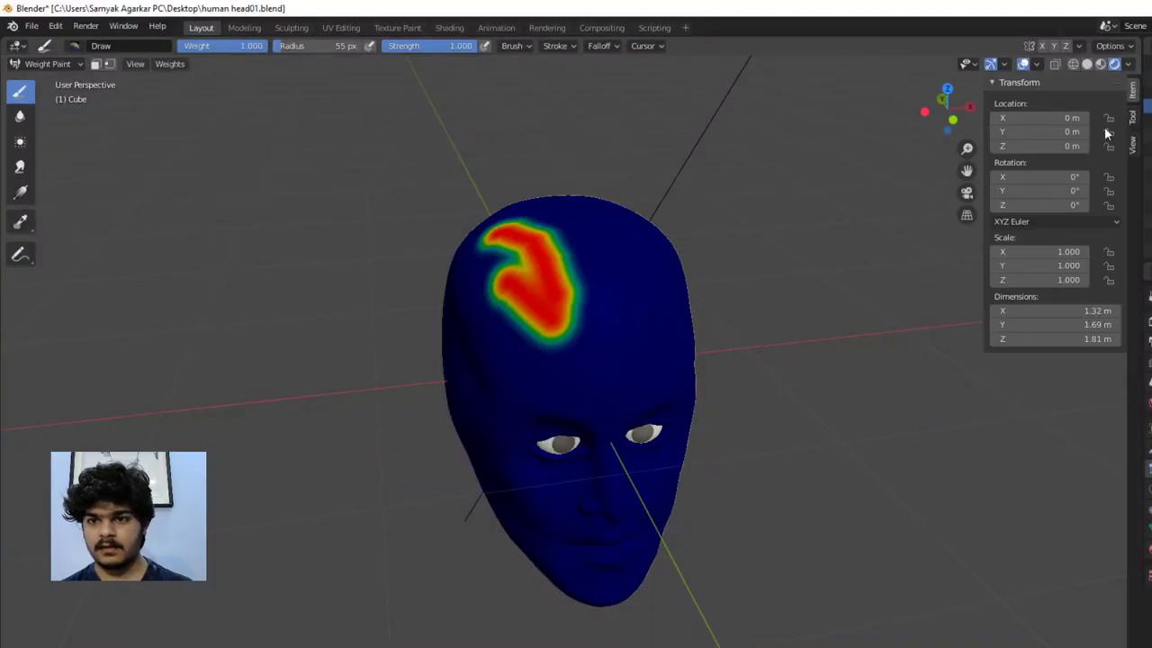
click(1132, 118)
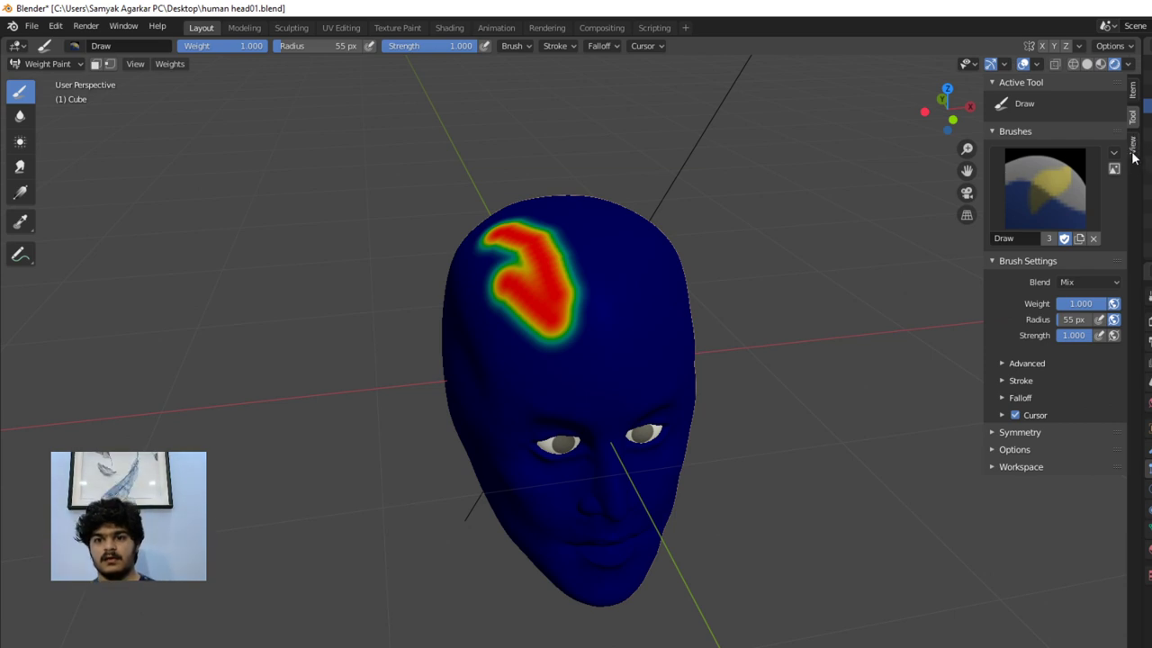
click(1041, 47)
Paint full weight across the forehead and crown, filling the front-left notch
mouse_move(522, 261)
mouse_down()
mouse_move(571, 268)
mouse_move(554, 297)
mouse_move(598, 322)
mouse_move(498, 328)
mouse_move(596, 272)
mouse_move(590, 293)
mouse_move(609, 283)
mouse_move(612, 309)
mouse_move(603, 239)
mouse_move(555, 235)
mouse_move(596, 245)
mouse_move(596, 263)
mouse_move(595, 243)
mouse_move(560, 229)
mouse_move(543, 237)
mouse_move(586, 238)
mouse_move(520, 256)
mouse_move(533, 234)
mouse_move(591, 223)
mouse_move(594, 256)
mouse_up()
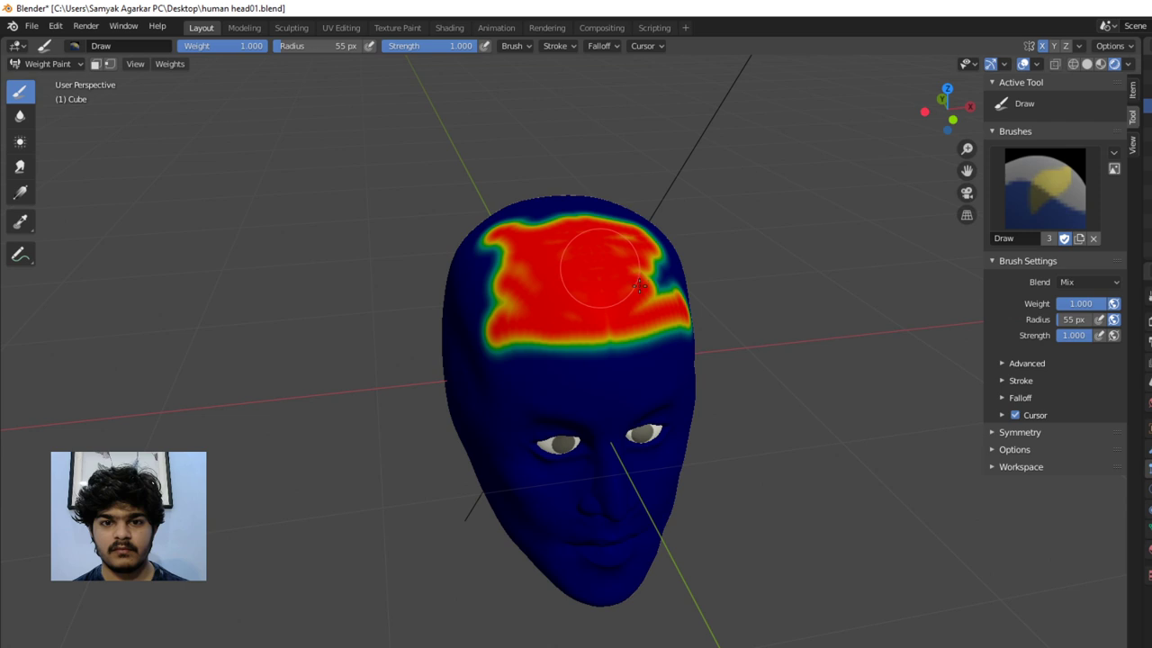
drag(639, 286, 616, 302)
middle_drag(621, 278, 677, 293)
mouse_move(557, 246)
mouse_down()
mouse_move(481, 245)
mouse_move(529, 230)
mouse_move(602, 229)
mouse_up()
mouse_move(522, 213)
mouse_down()
mouse_move(527, 191)
mouse_move(490, 229)
mouse_move(522, 222)
mouse_up()
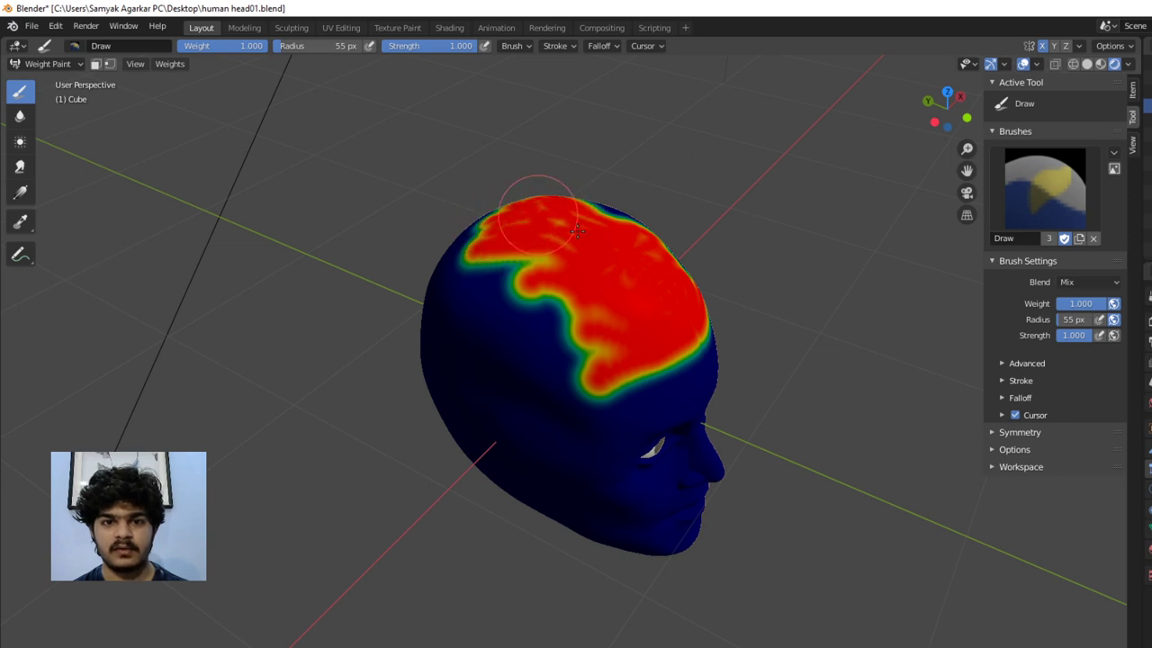
mouse_move(528, 308)
mouse_down()
mouse_move(589, 310)
mouse_move(552, 319)
mouse_move(545, 266)
mouse_up()
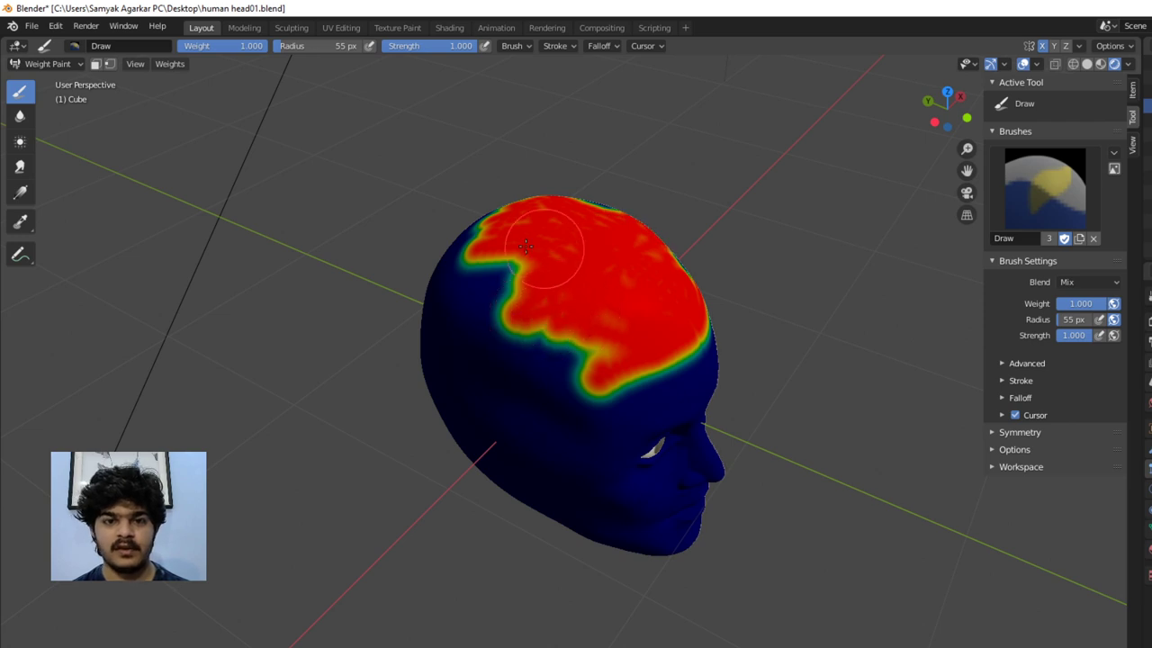
middle_drag(529, 301, 625, 309)
Set the brush radius to 94 px and paint the front-left top of the head red
key(f)
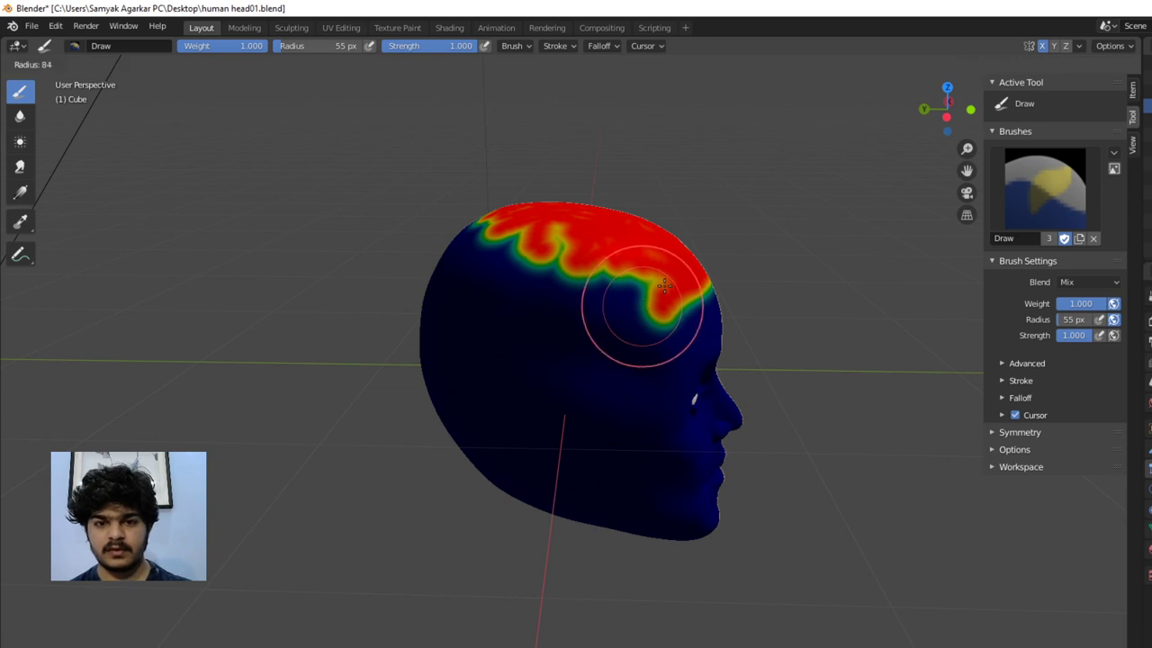
click(638, 301)
key(f)
click(617, 283)
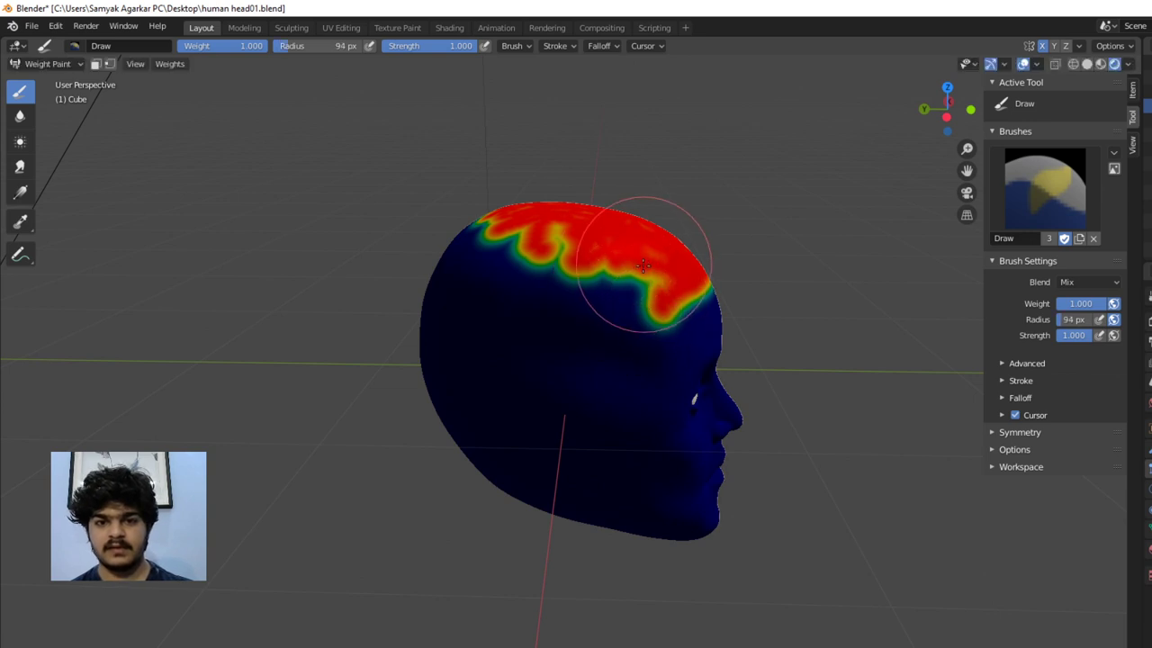
mouse_move(617, 283)
mouse_down()
mouse_move(470, 251)
mouse_move(558, 234)
mouse_move(484, 215)
mouse_move(469, 225)
mouse_move(428, 306)
mouse_move(429, 316)
mouse_move(481, 228)
mouse_move(452, 252)
mouse_move(437, 363)
mouse_up()
Paint full weight across the back of the head and down its side
mouse_move(436, 362)
middle_down()
mouse_move(589, 316)
mouse_move(540, 243)
middle_up()
mouse_move(521, 297)
mouse_down()
mouse_move(519, 411)
mouse_move(501, 322)
mouse_move(499, 365)
mouse_move(500, 375)
mouse_move(508, 295)
mouse_up()
mouse_move(505, 340)
mouse_down()
mouse_move(544, 336)
mouse_move(550, 360)
mouse_move(513, 403)
mouse_move(512, 345)
mouse_move(524, 364)
mouse_move(548, 348)
mouse_up()
middle_drag(548, 347, 507, 342)
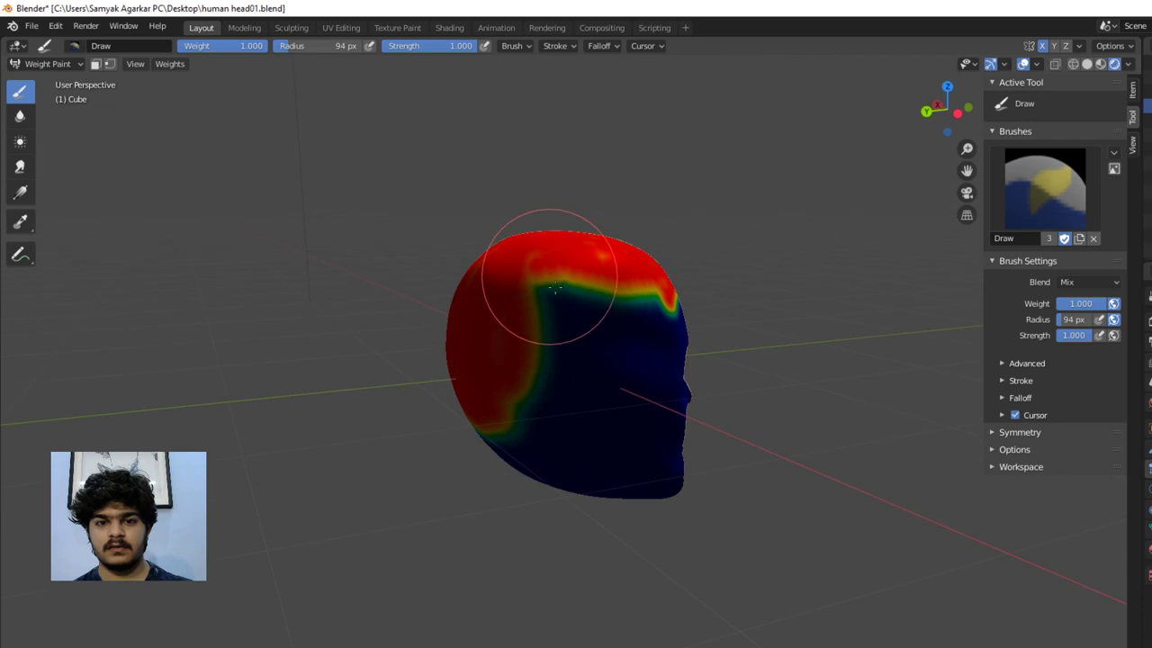
mouse_move(534, 282)
mouse_down()
mouse_move(583, 341)
mouse_move(580, 368)
mouse_move(641, 297)
mouse_move(622, 367)
mouse_move(601, 347)
mouse_move(610, 304)
mouse_move(606, 348)
mouse_up()
middle_drag(607, 348, 576, 319)
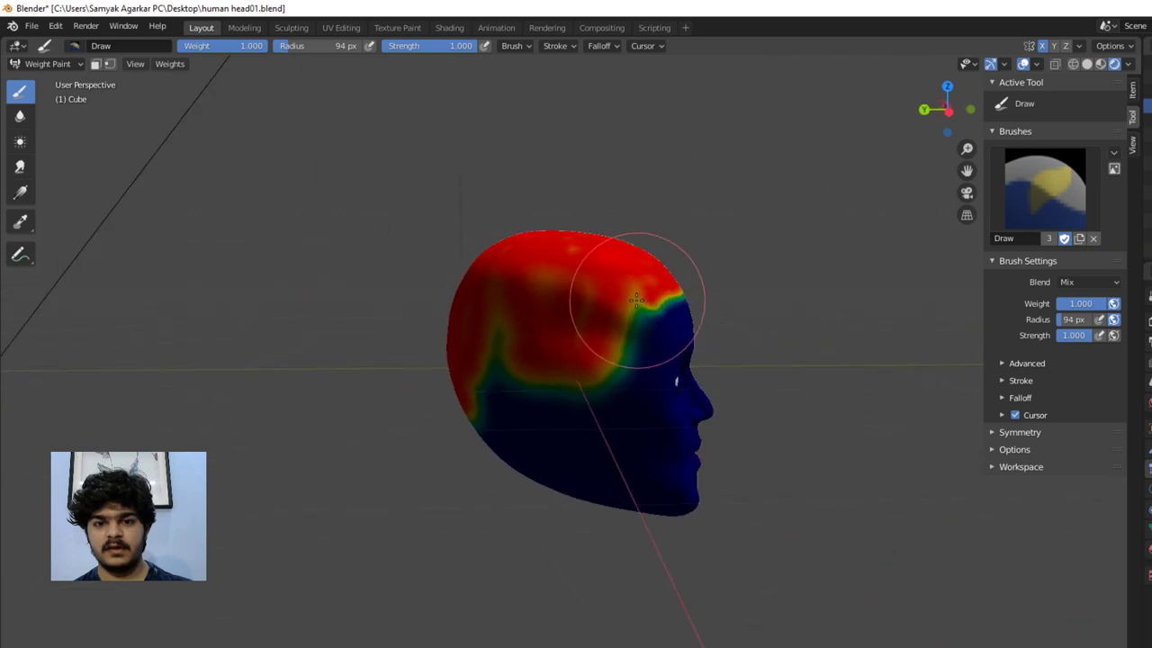
mouse_move(620, 273)
mouse_down()
mouse_move(625, 303)
mouse_move(599, 360)
mouse_move(513, 342)
mouse_move(513, 368)
mouse_move(508, 355)
mouse_move(475, 390)
mouse_move(493, 405)
mouse_move(476, 438)
mouse_move(513, 398)
mouse_move(527, 285)
mouse_up()
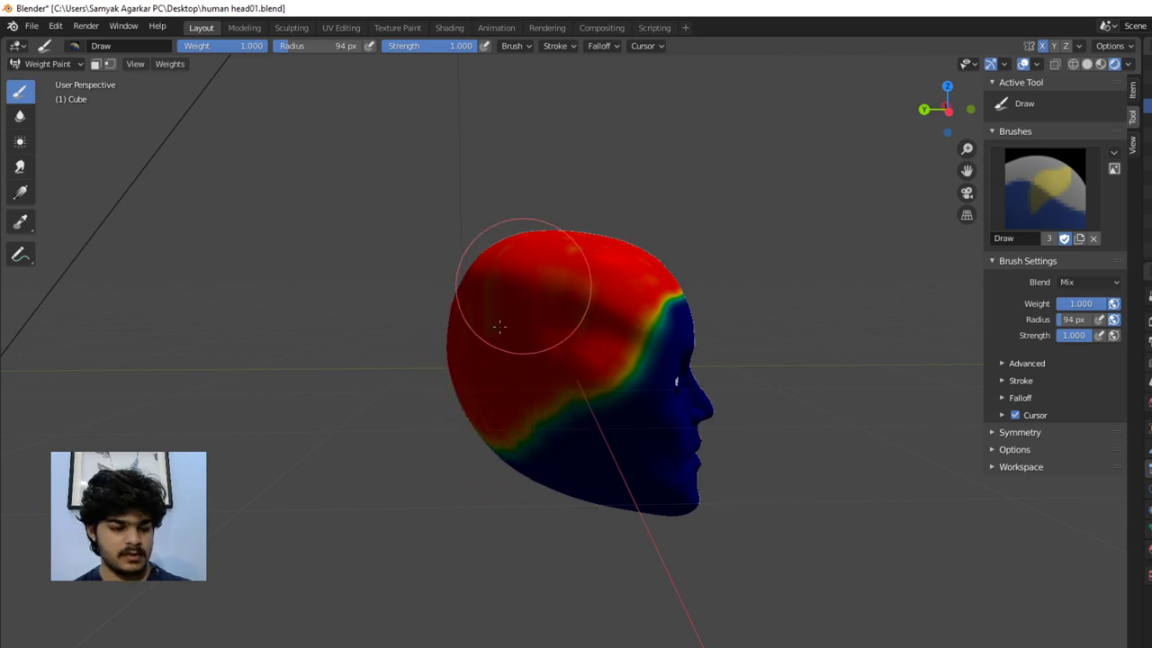
Extend the red weight down the lower back of the skull toward the nape
middle_drag(527, 296, 544, 396)
mouse_move(545, 396)
mouse_down()
mouse_move(524, 386)
mouse_move(570, 406)
mouse_up()
mouse_move(570, 406)
middle_down()
mouse_move(551, 378)
mouse_move(509, 361)
middle_up()
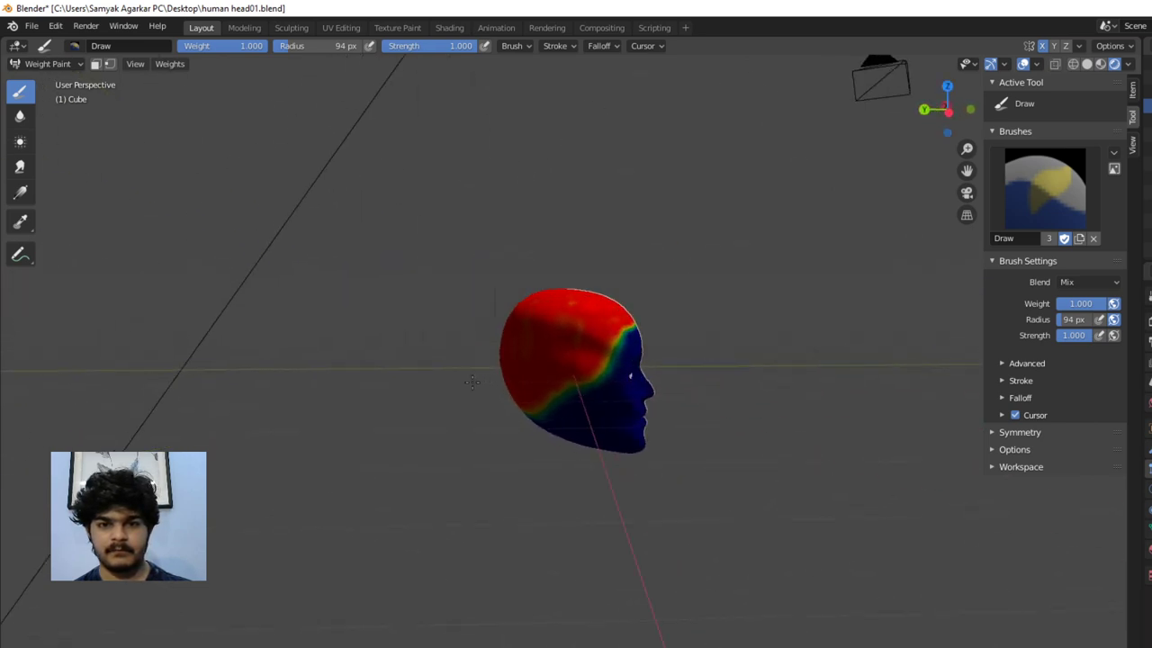
scroll(508, 362, up, 4)
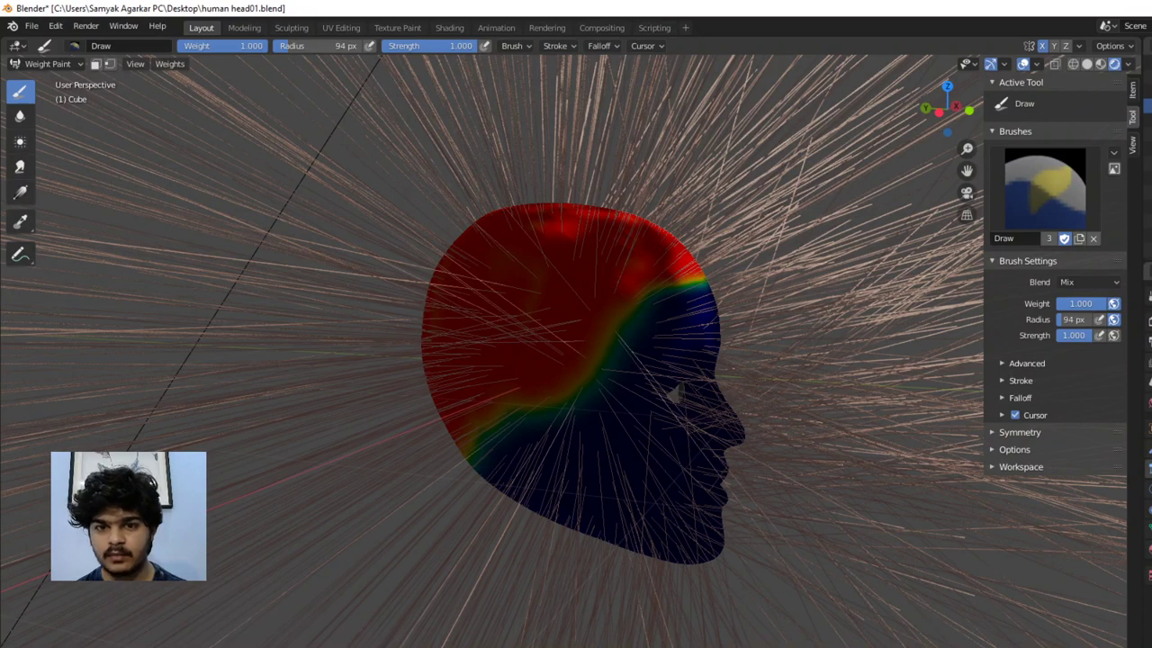
Use the painted scalp vertex group as hair Density and confirm the face stays bare
mouse_move(701, 387)
middle_down()
mouse_move(656, 390)
mouse_move(655, 370)
mouse_move(669, 412)
mouse_move(637, 362)
mouse_move(650, 413)
middle_up()
scroll(655, 370, down, 3)
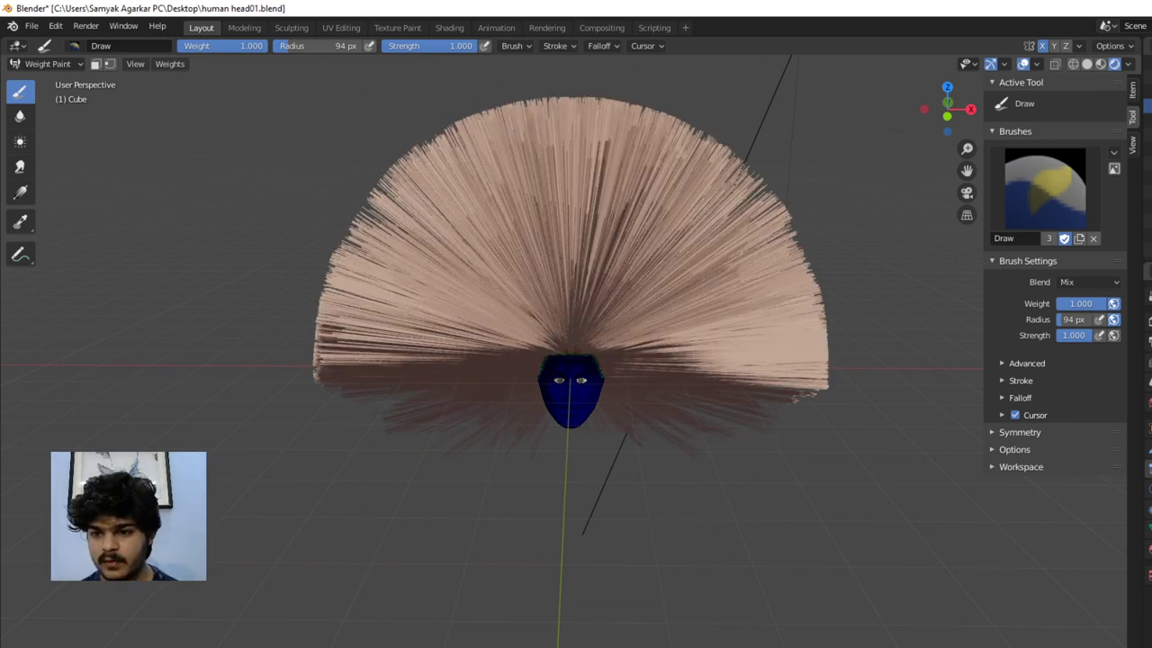
mouse_move(717, 355)
middle_down()
mouse_move(666, 378)
mouse_move(711, 369)
mouse_move(674, 340)
mouse_move(759, 406)
middle_up()
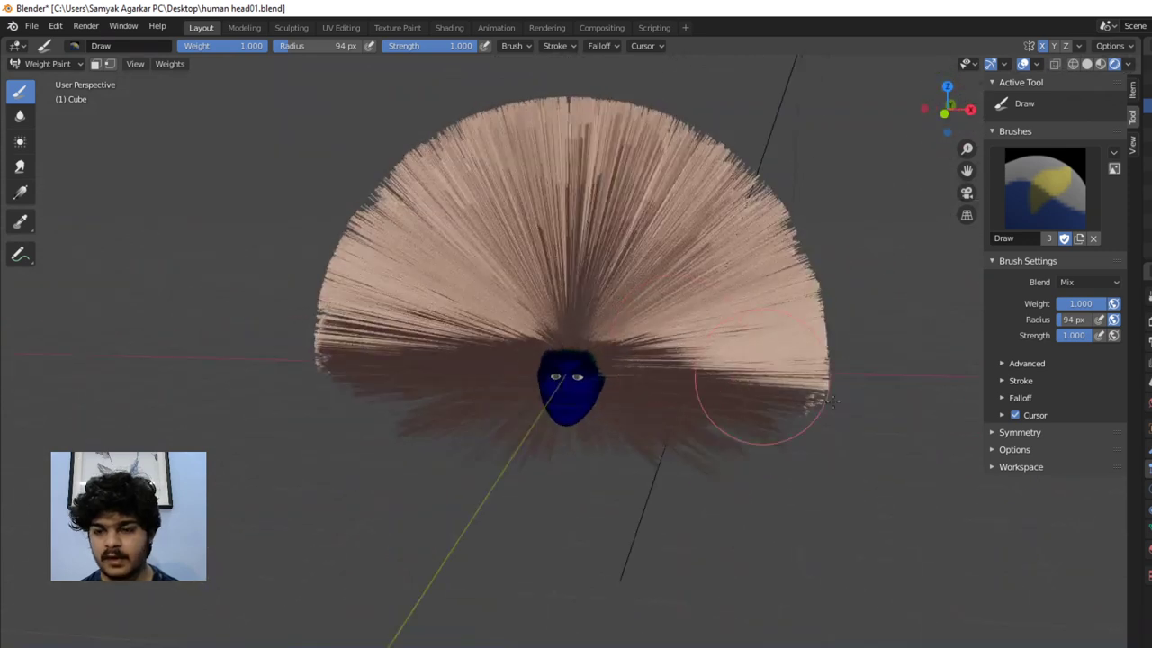
middle_drag(835, 393, 253, 171)
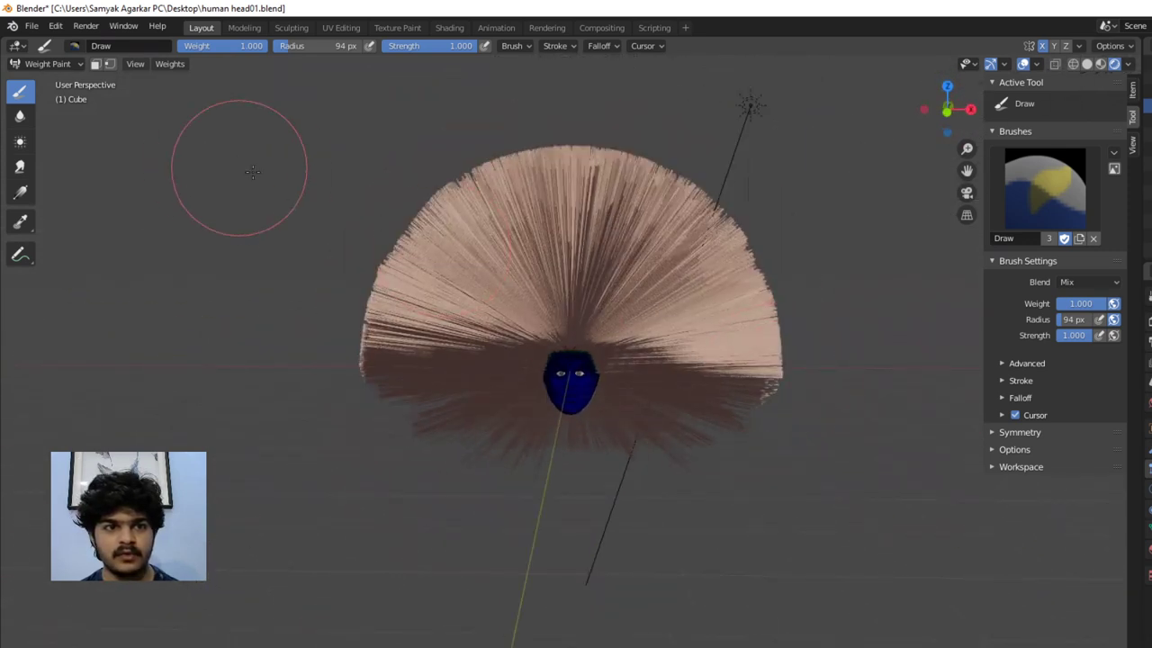
click(72, 66)
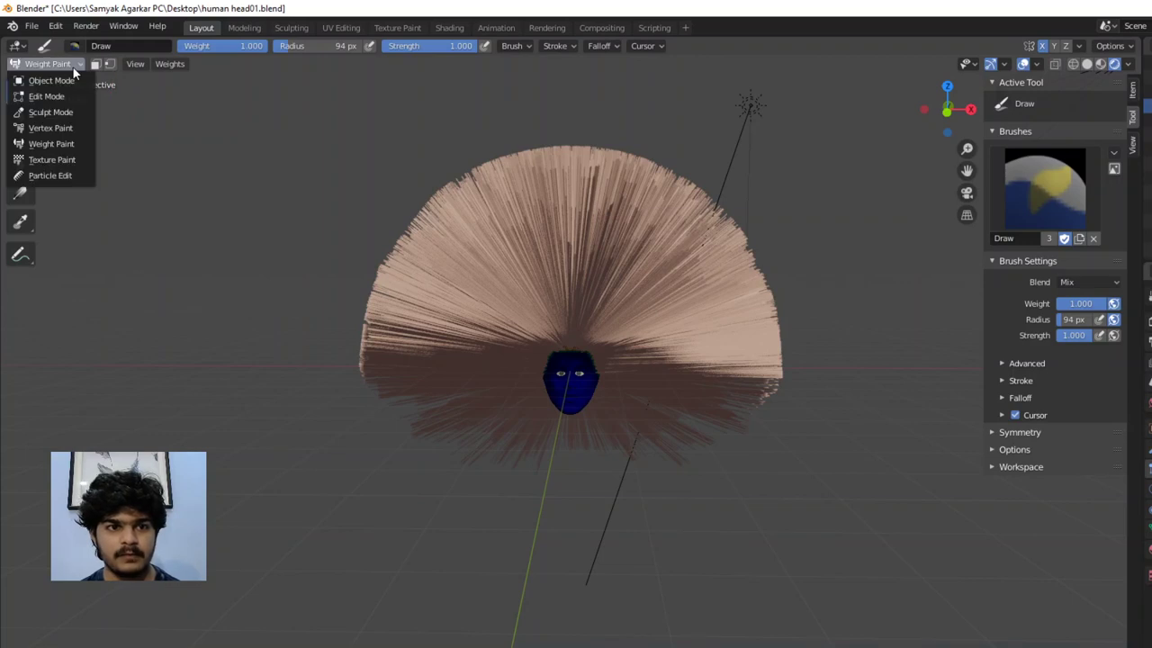
mouse_move(442, 282)
middle_down()
mouse_move(504, 234)
mouse_move(427, 312)
mouse_move(723, 198)
mouse_move(414, 306)
middle_up()
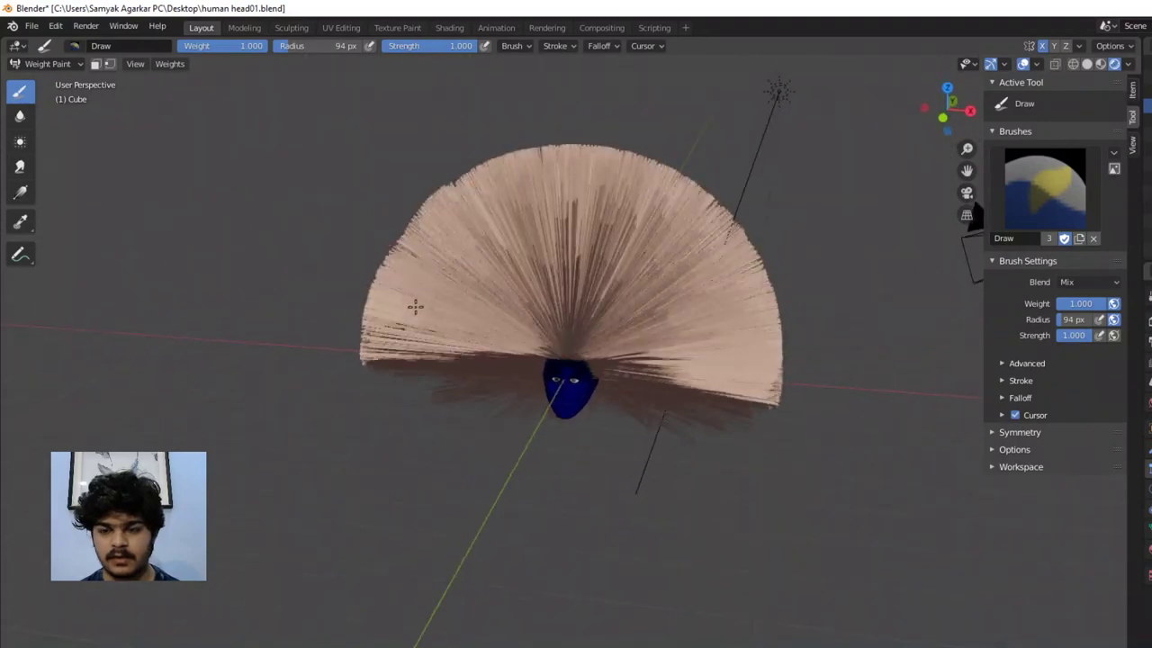
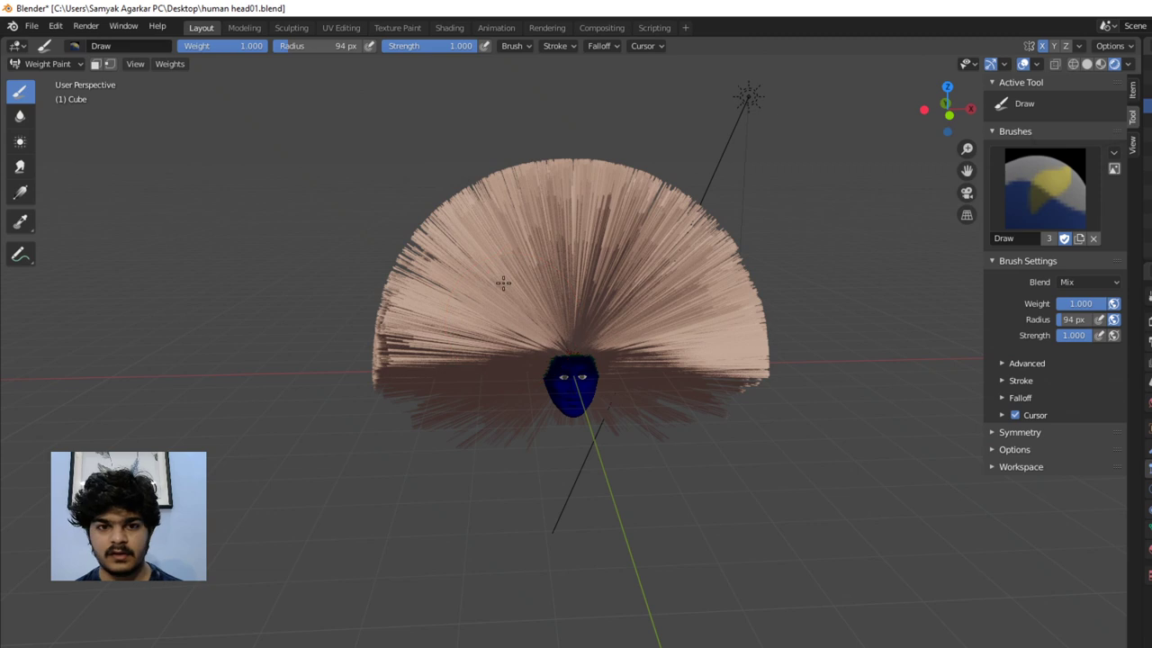
Orbit and zoom toward the haired head, then bring up the interaction mode list
mouse_move(503, 283)
middle_down()
mouse_move(586, 399)
mouse_move(512, 291)
middle_up()
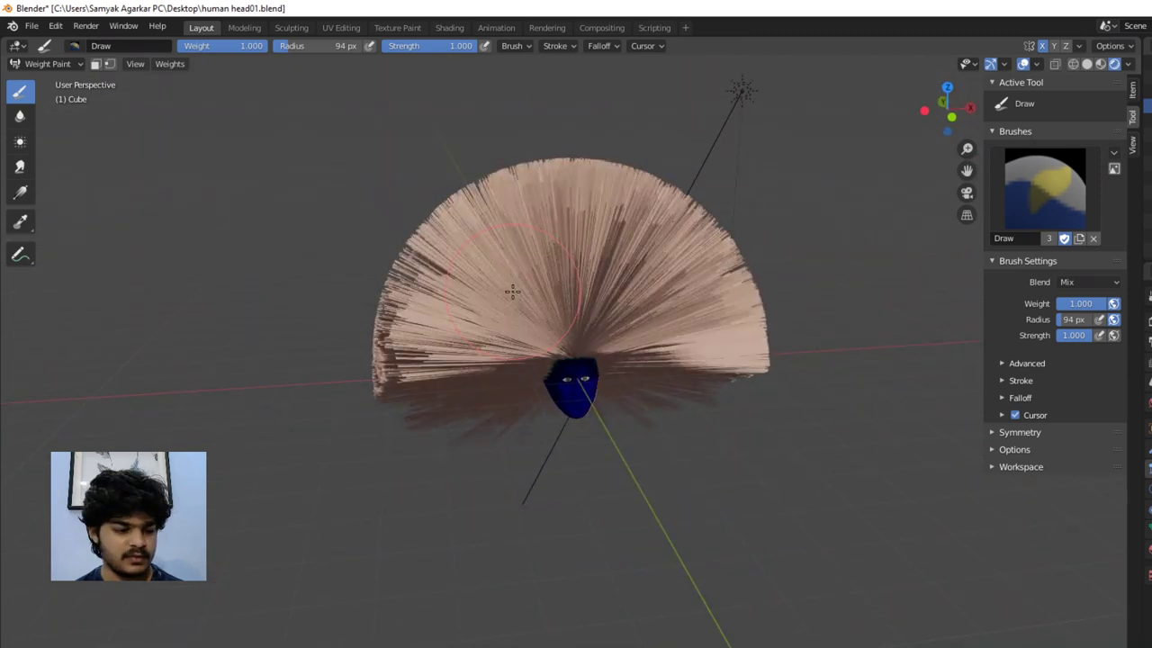
scroll(503, 300, up, 2)
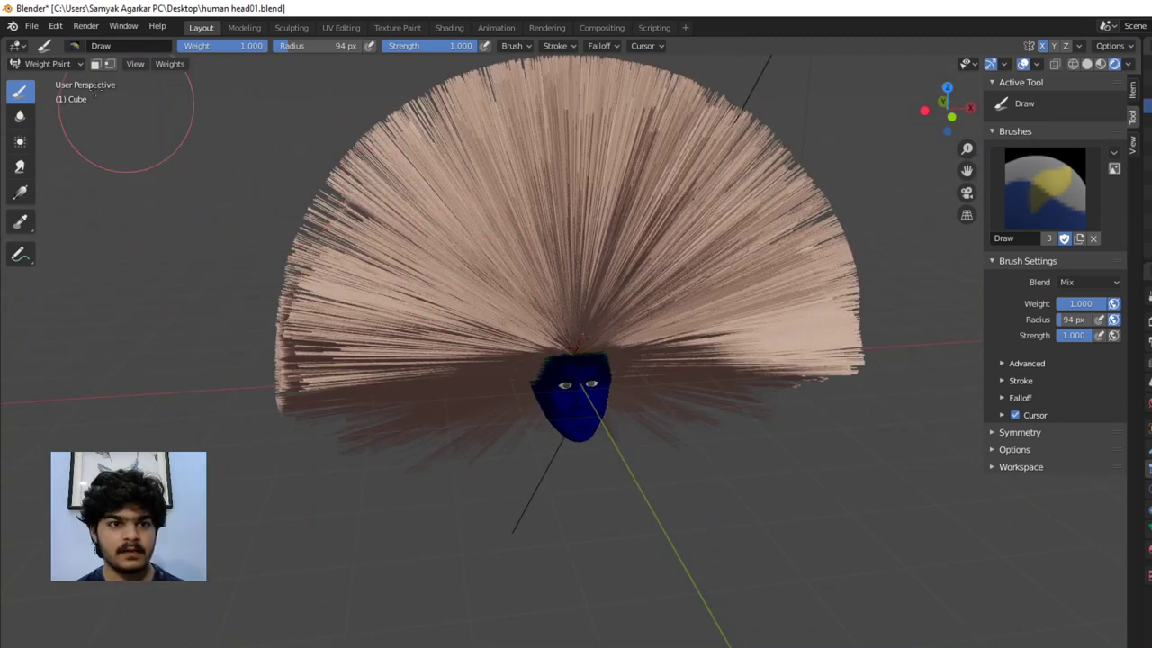
click(18, 63)
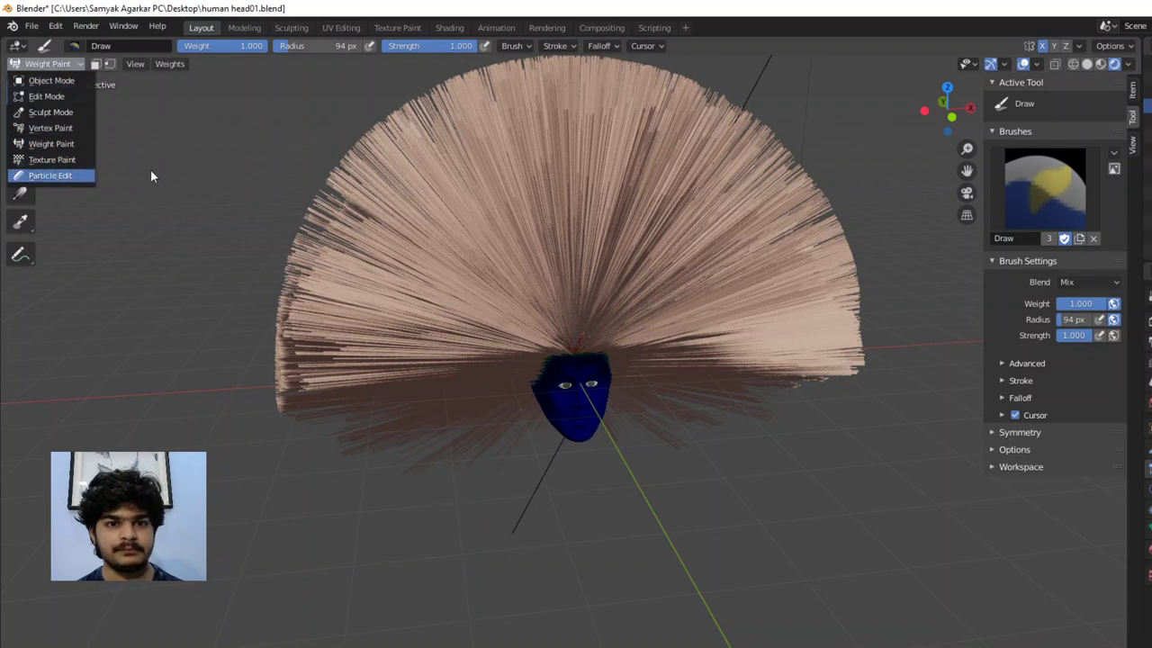
Switch the head to Particle Edit, orbit to face it, and pick the Cut tool
key(Return)
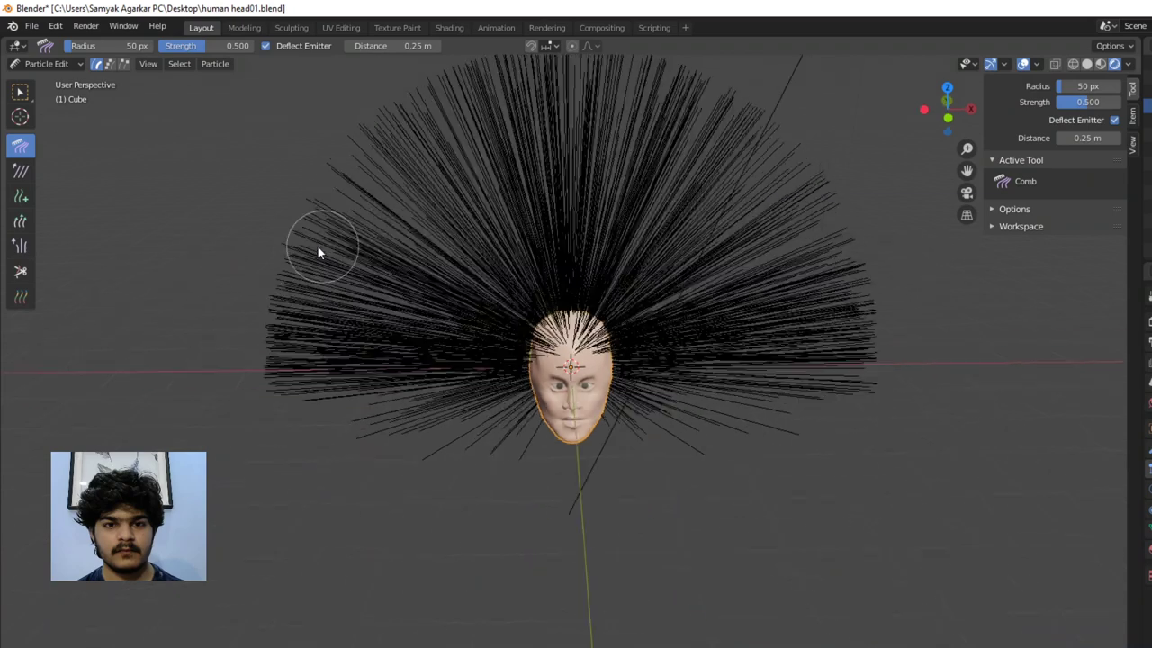
middle_drag(326, 262, 297, 208)
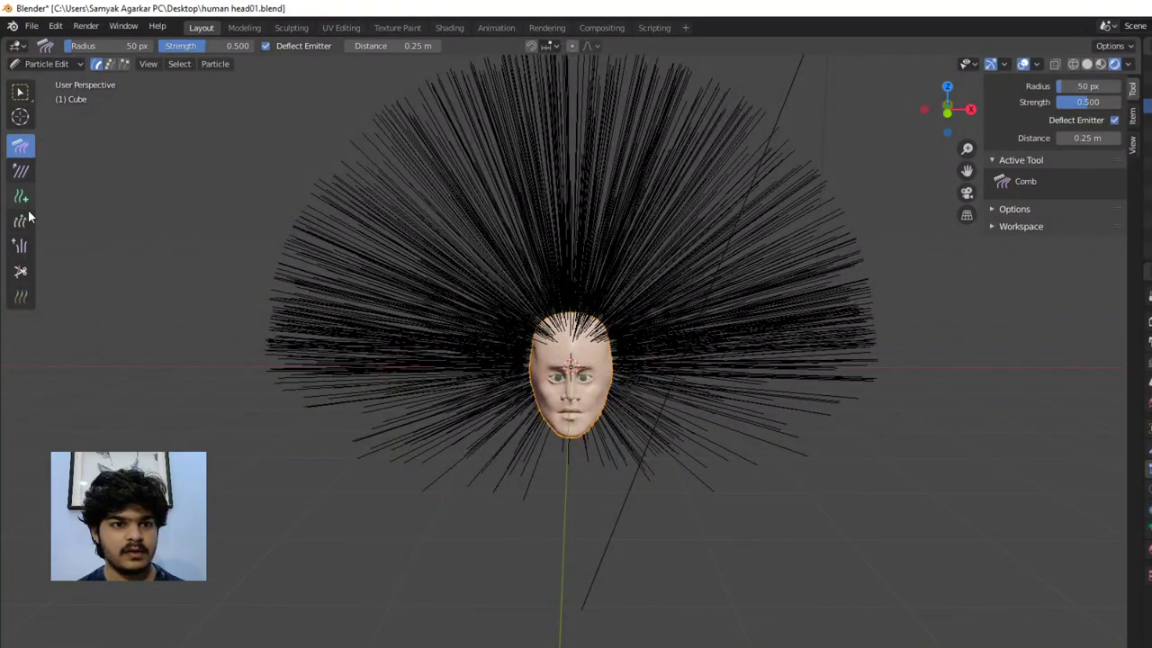
click(20, 271)
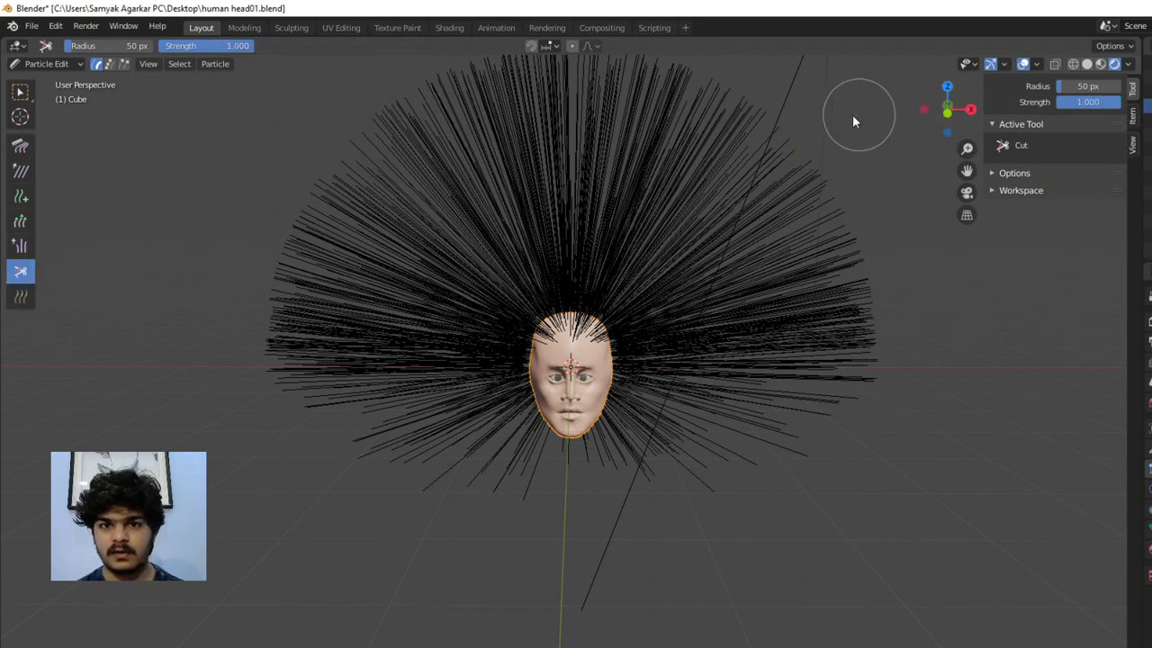
Check the cut options and the sidebar Item and View tabs, returning to Tool settings
click(999, 173)
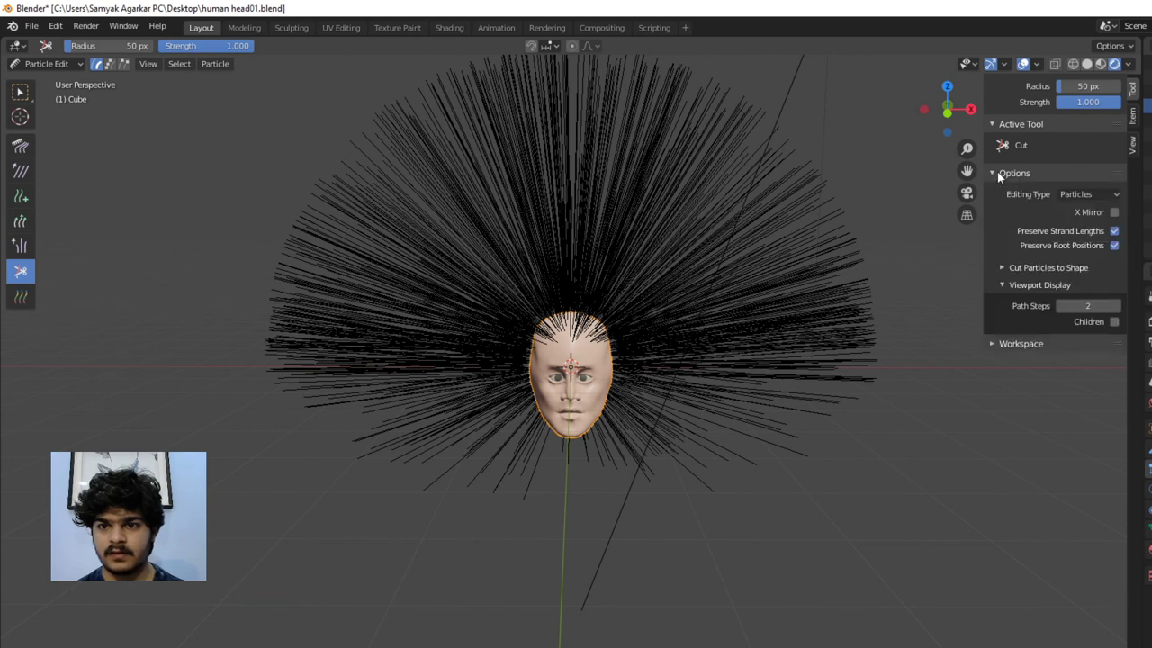
click(999, 174)
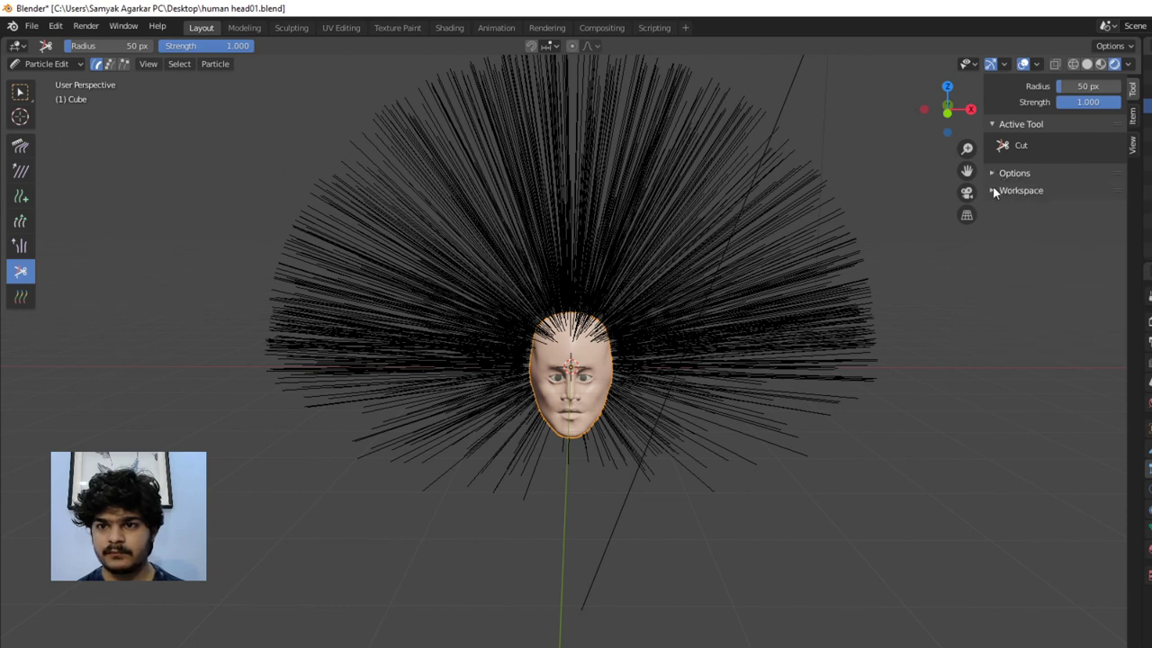
click(1132, 116)
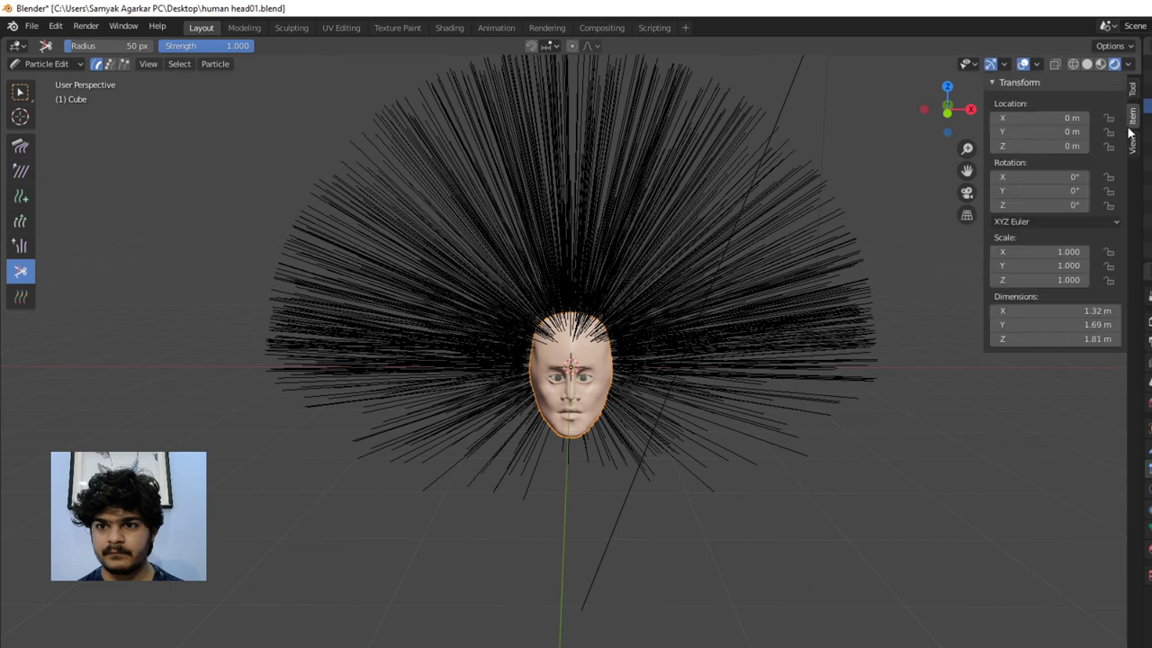
click(1132, 146)
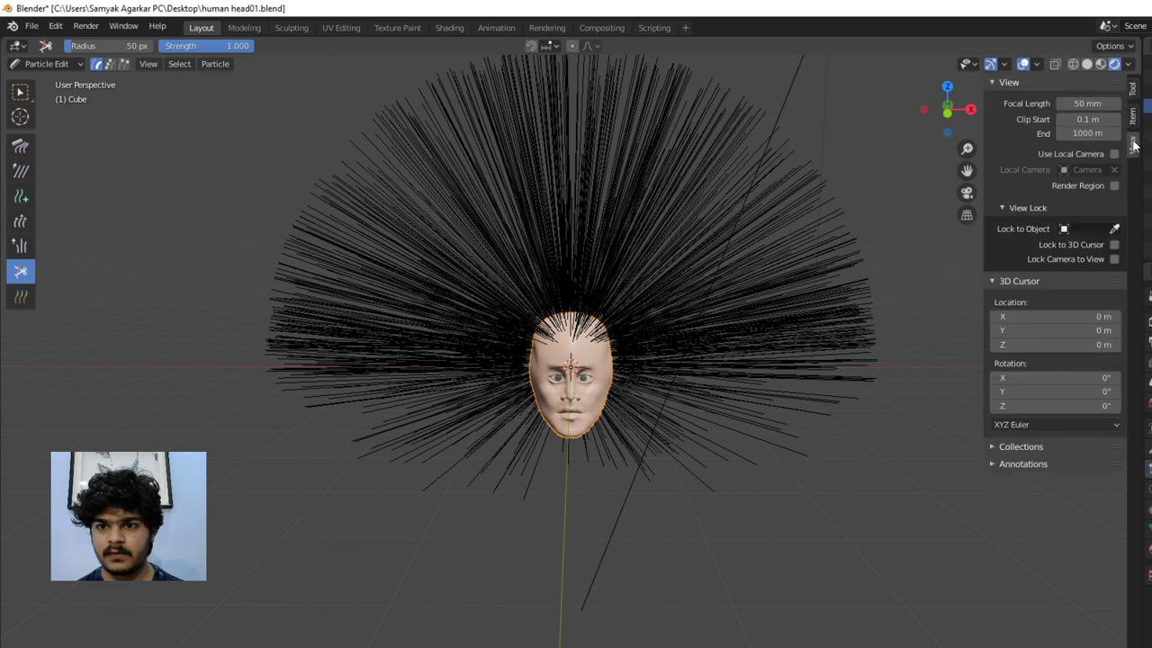
click(1133, 91)
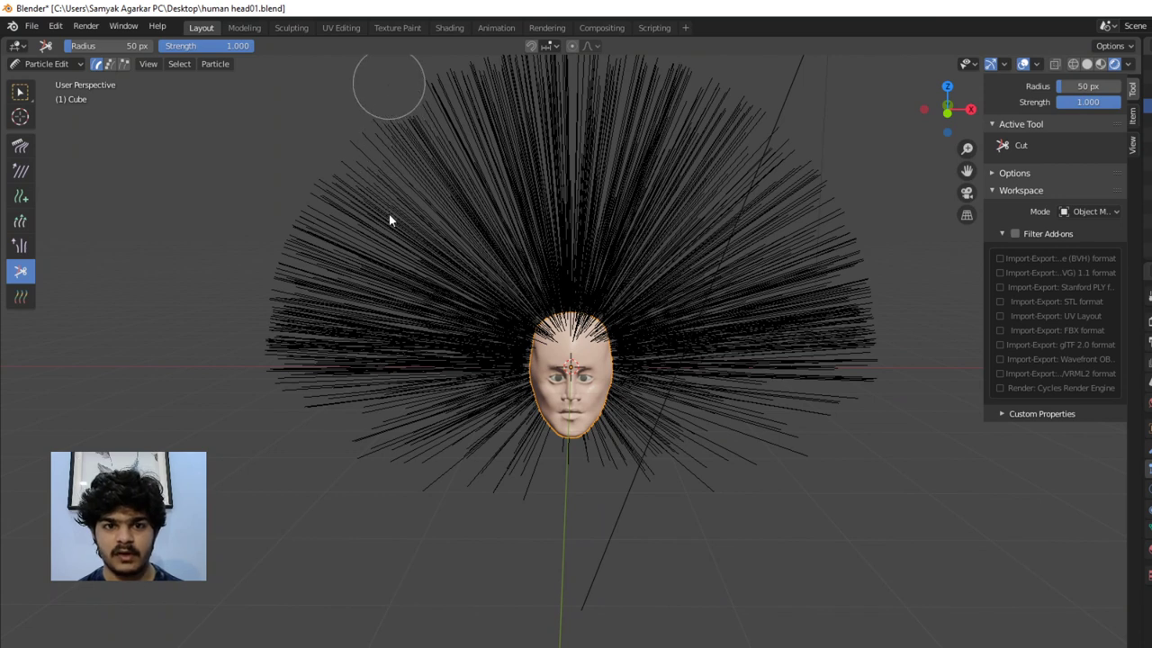
Cut away hair strands on the upper left, left side and lower left
drag(390, 236, 389, 225)
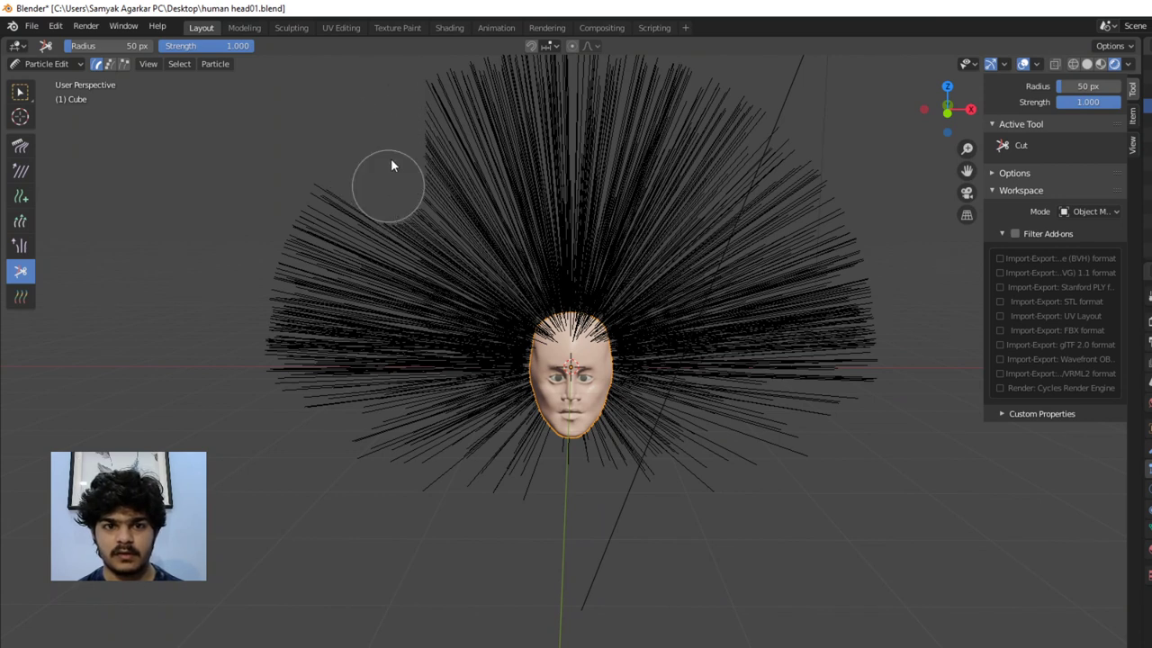
drag(390, 164, 390, 225)
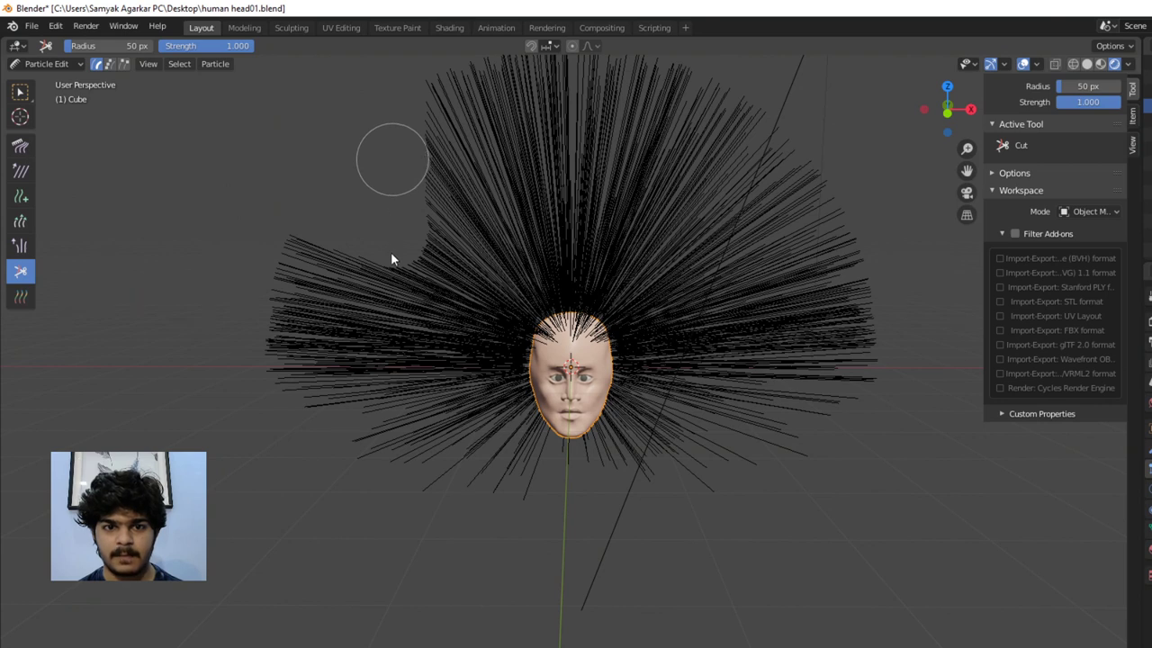
drag(396, 324, 426, 420)
drag(403, 336, 419, 396)
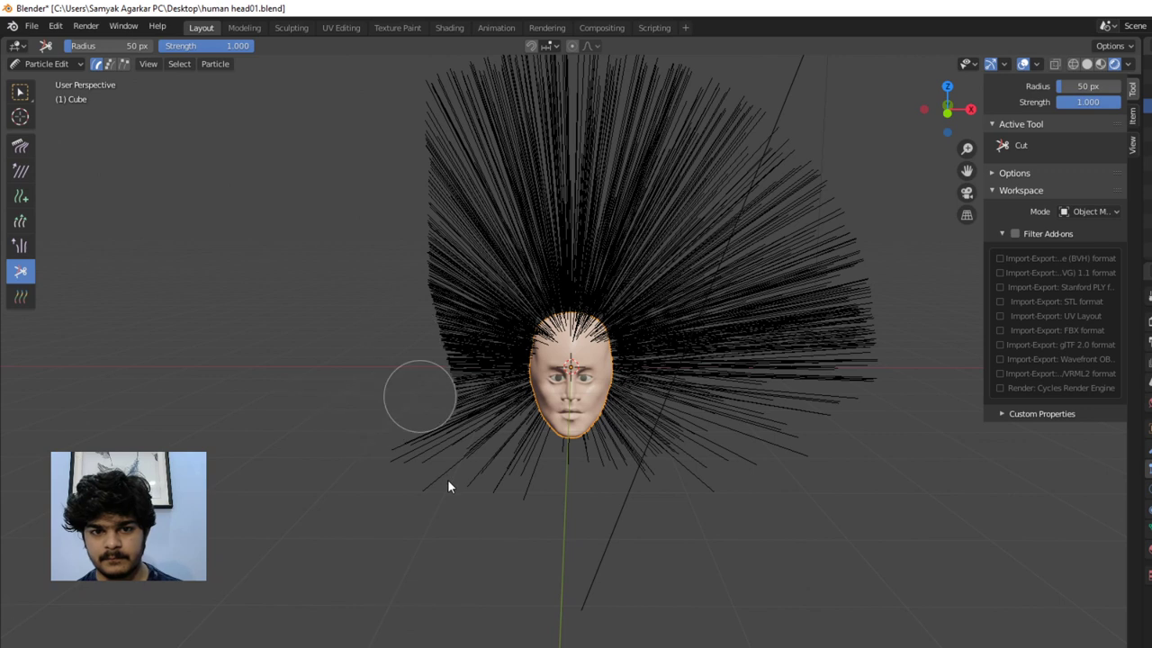
drag(449, 486, 448, 483)
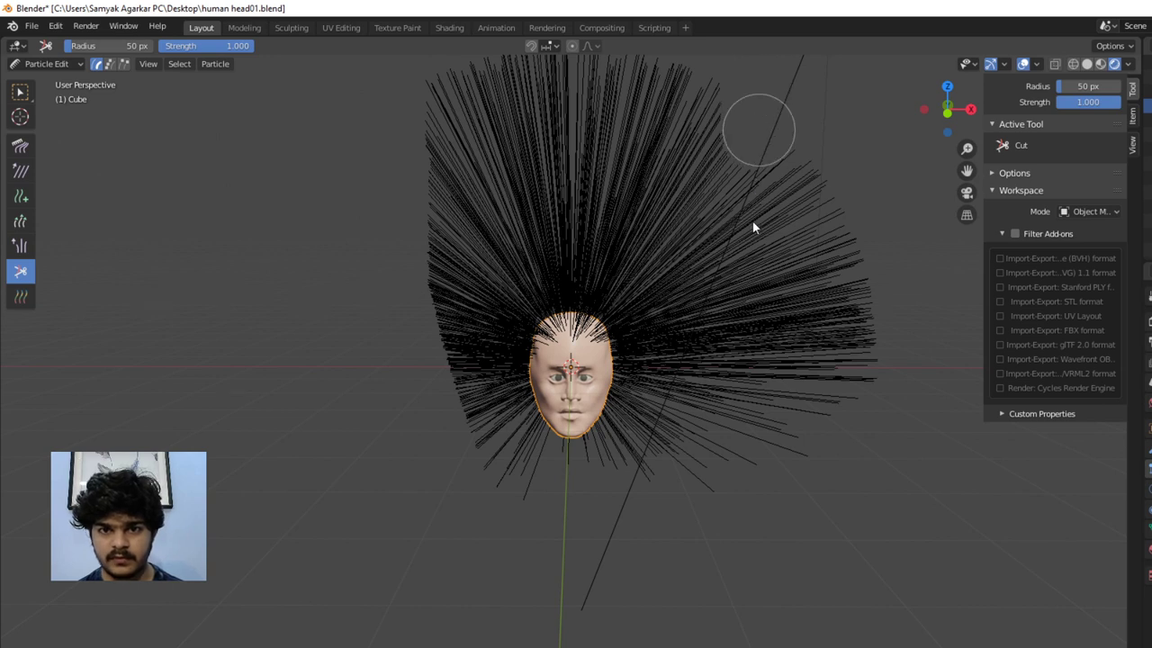
Shorten the right-side strands and trim the top to a flat edge, removing the upper-left corner
drag(759, 131, 754, 189)
mouse_move(747, 264)
mouse_down()
mouse_move(725, 358)
mouse_move(692, 440)
mouse_move(665, 464)
mouse_up()
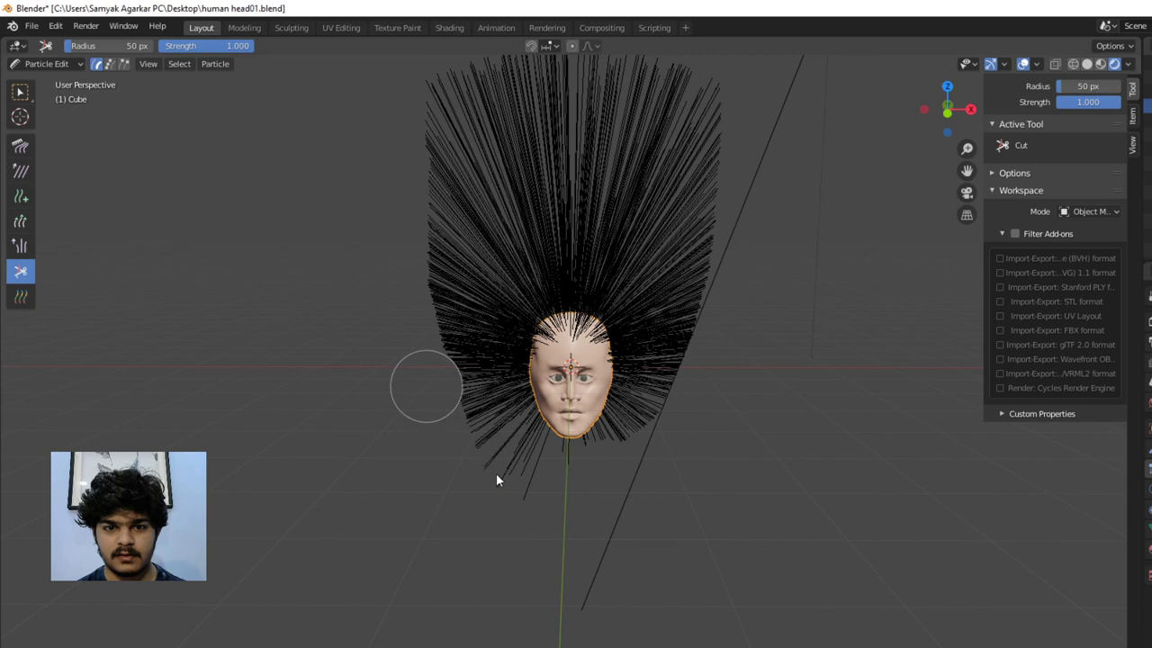
drag(540, 527, 567, 533)
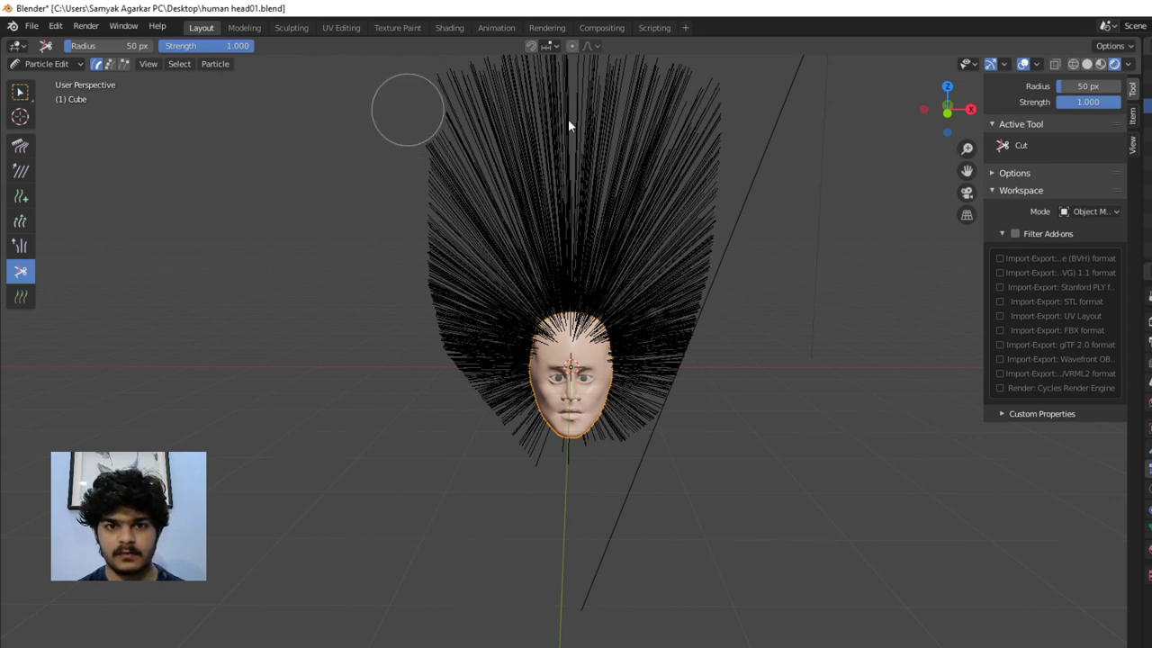
drag(621, 120, 720, 127)
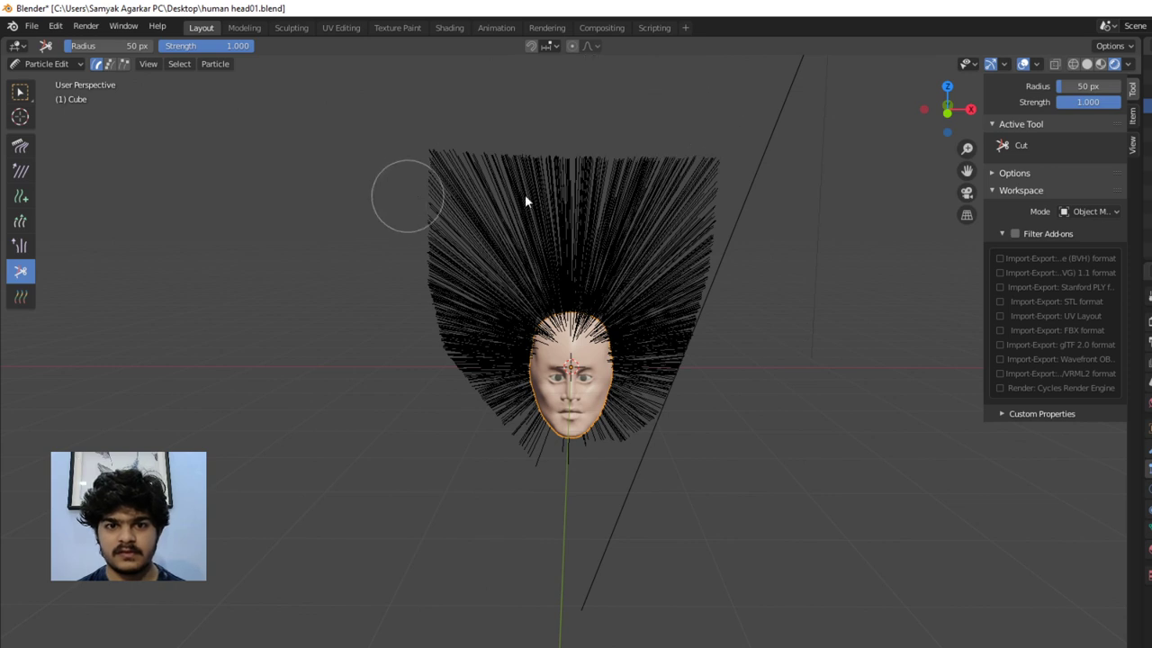
drag(718, 212, 769, 218)
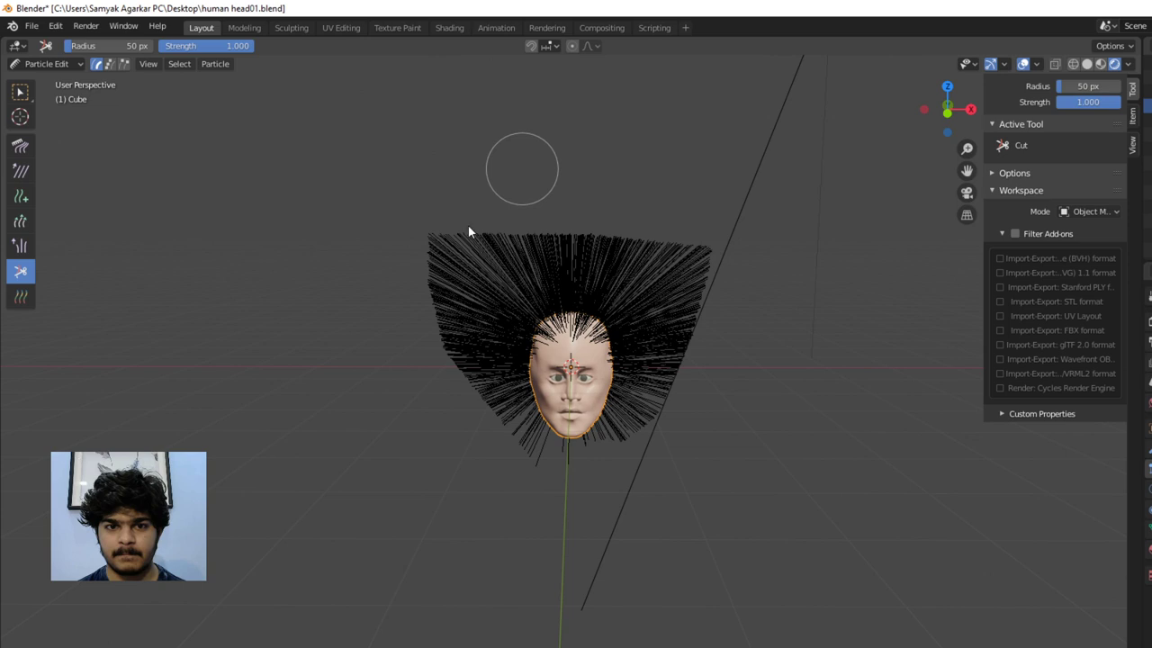
mouse_move(417, 309)
mouse_down()
mouse_move(372, 356)
mouse_move(586, 234)
mouse_up()
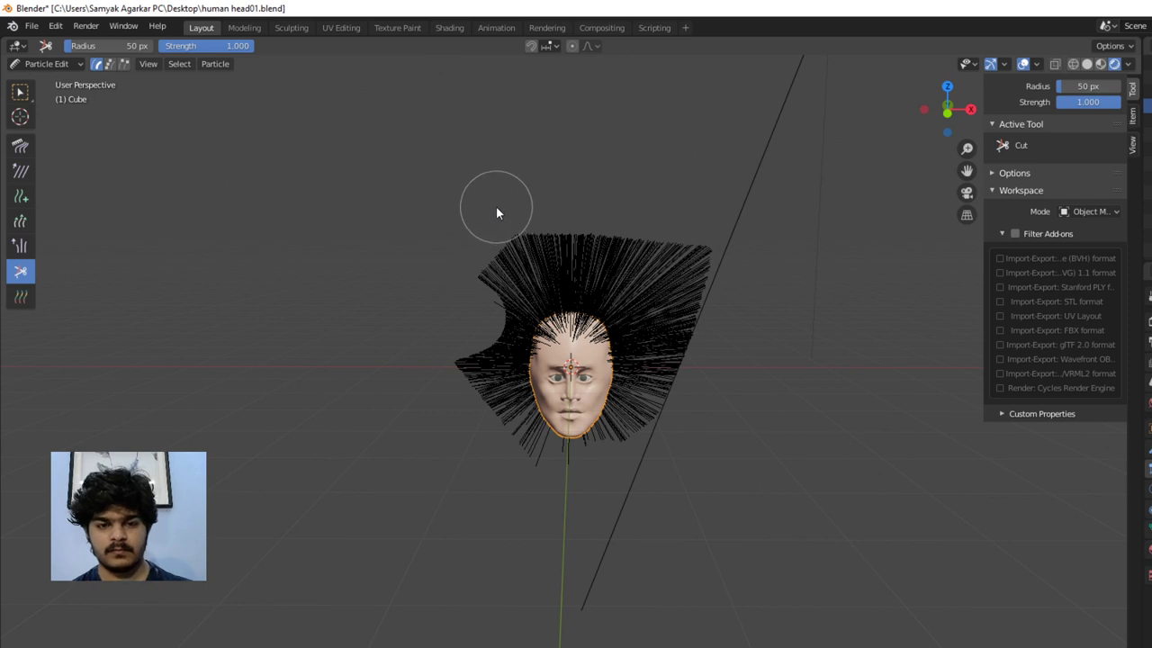
Trim the left edge, chin and top-right strands, undoing unwanted side cuts
key(ctrl+z)
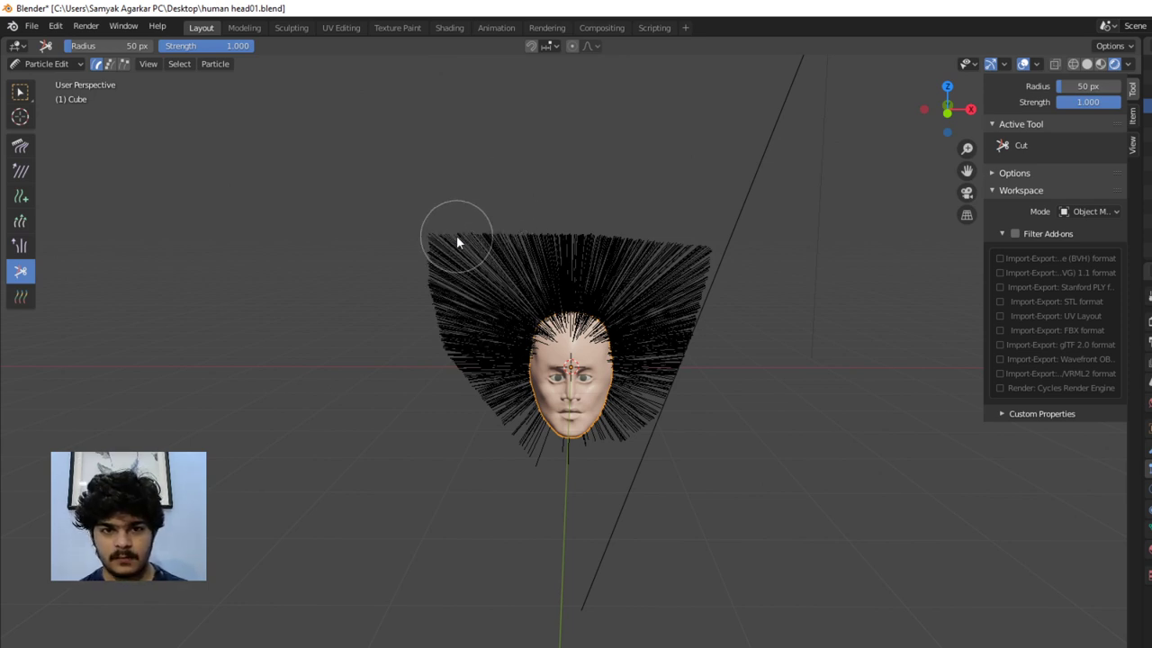
mouse_move(457, 244)
mouse_down()
mouse_move(440, 331)
mouse_move(443, 321)
mouse_move(466, 392)
mouse_move(504, 438)
mouse_up()
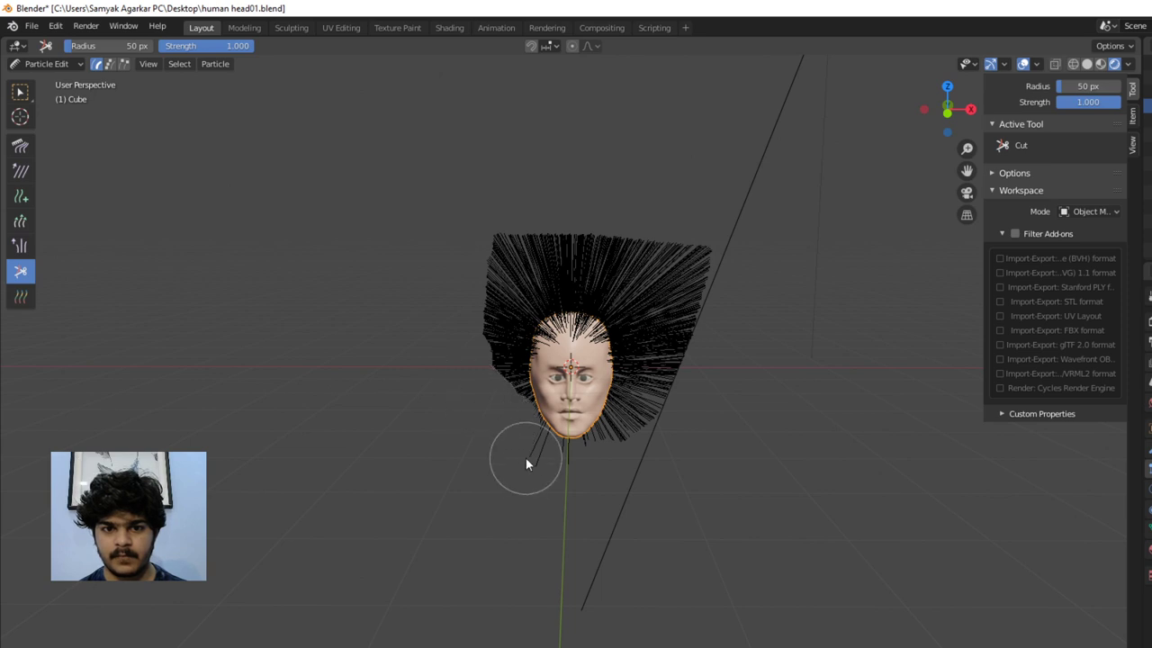
mouse_move(616, 464)
mouse_down()
mouse_move(657, 420)
mouse_move(671, 423)
mouse_move(699, 306)
mouse_up()
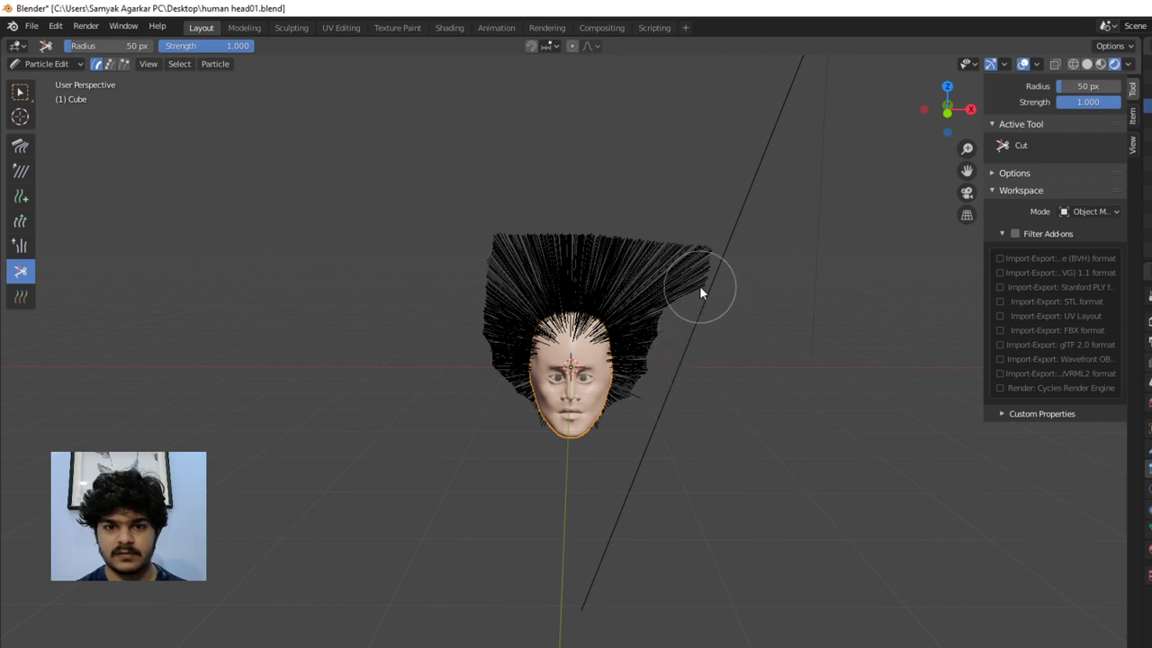
mouse_move(673, 256)
mouse_down()
mouse_move(581, 205)
mouse_move(495, 215)
mouse_move(457, 308)
mouse_move(475, 333)
mouse_move(446, 324)
mouse_move(663, 361)
mouse_up()
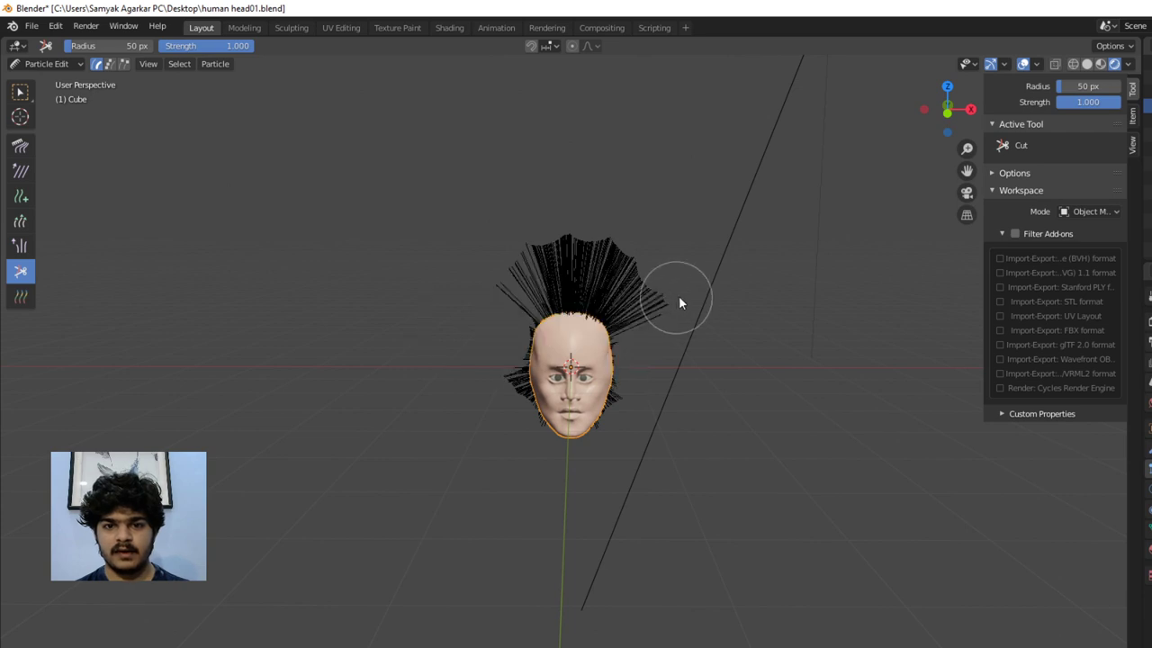
key(ctrl+z)
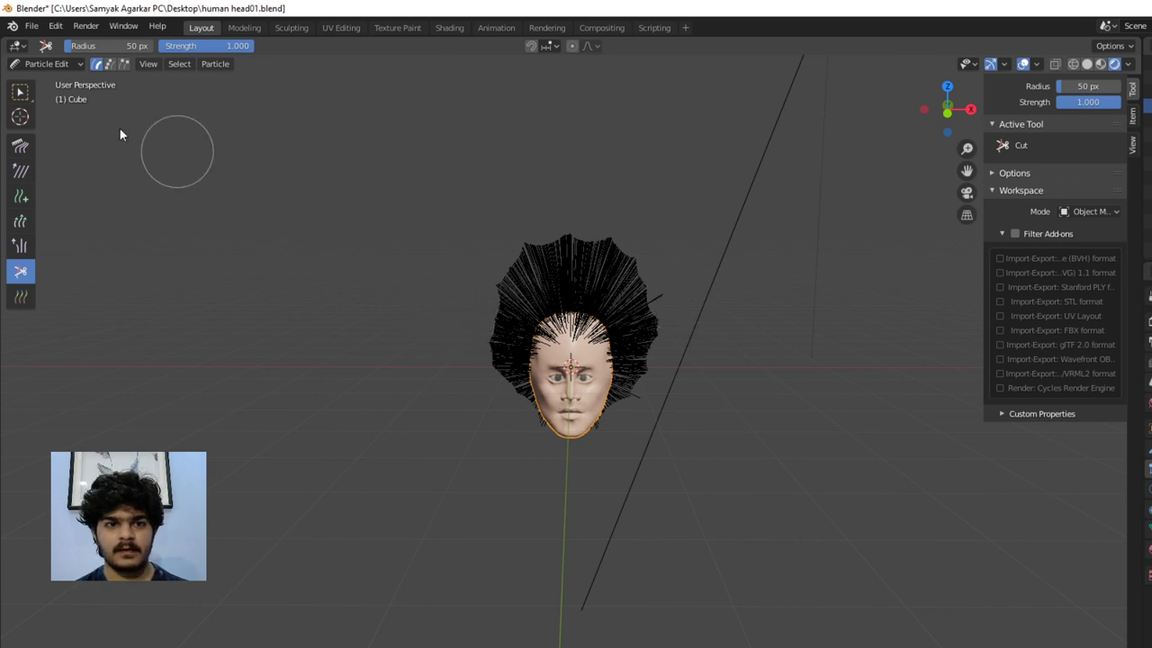
Comb the top, upper-right and side strands down with the Comb brush, then orbit to inspect
click(20, 144)
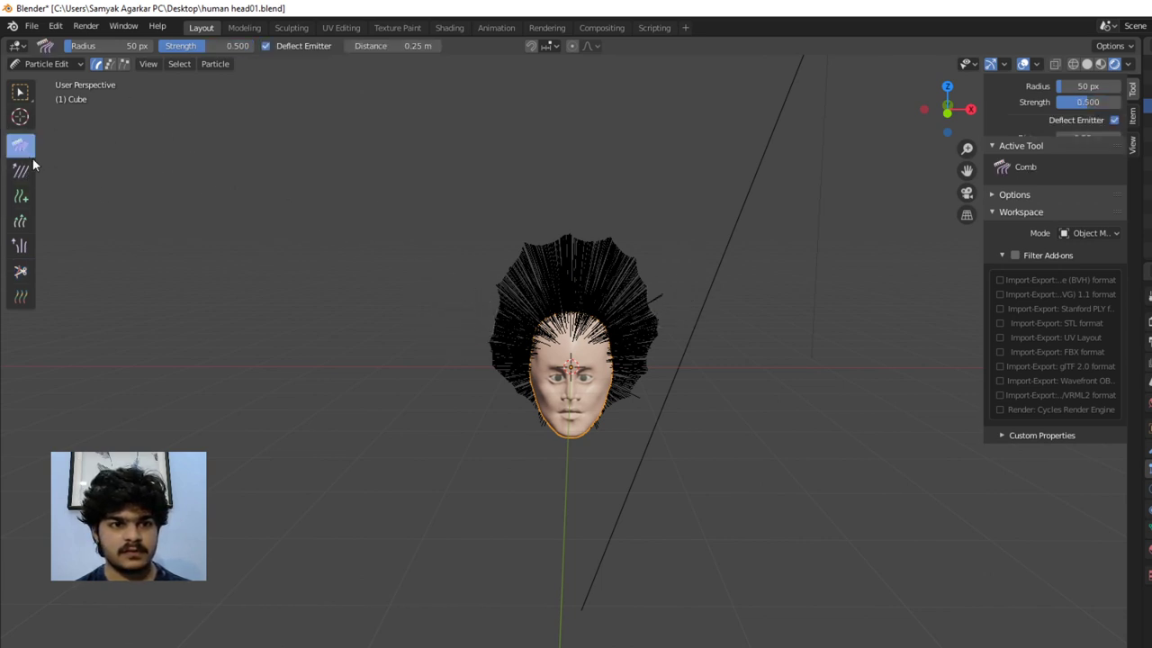
scroll(561, 265, up, 3)
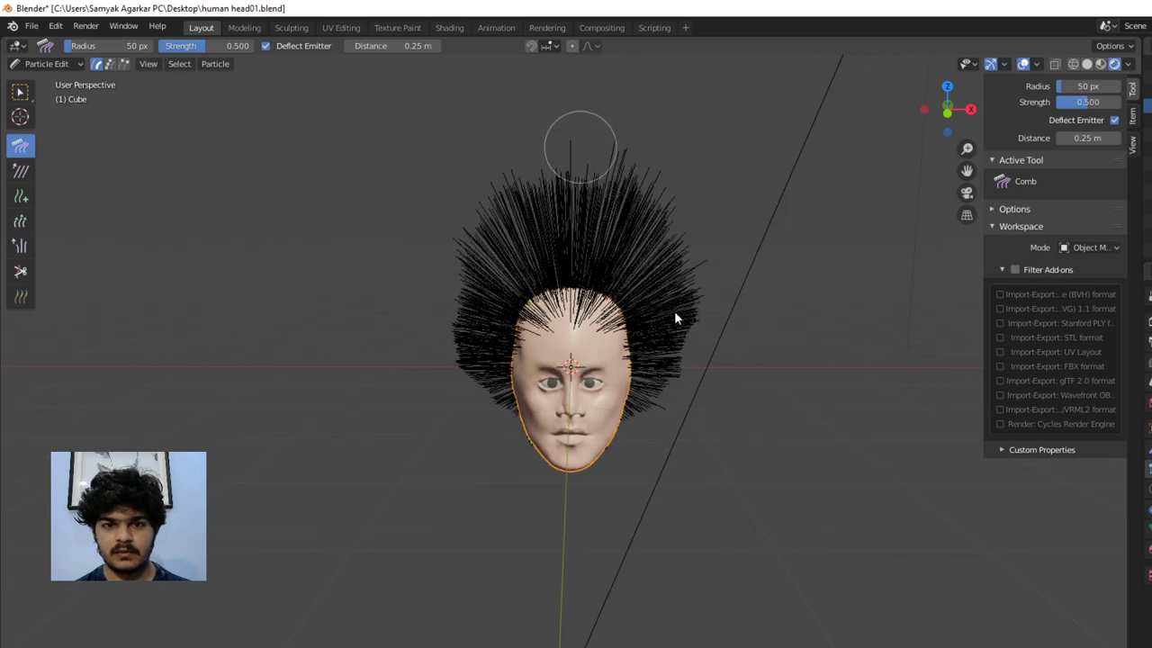
drag(674, 311, 622, 269)
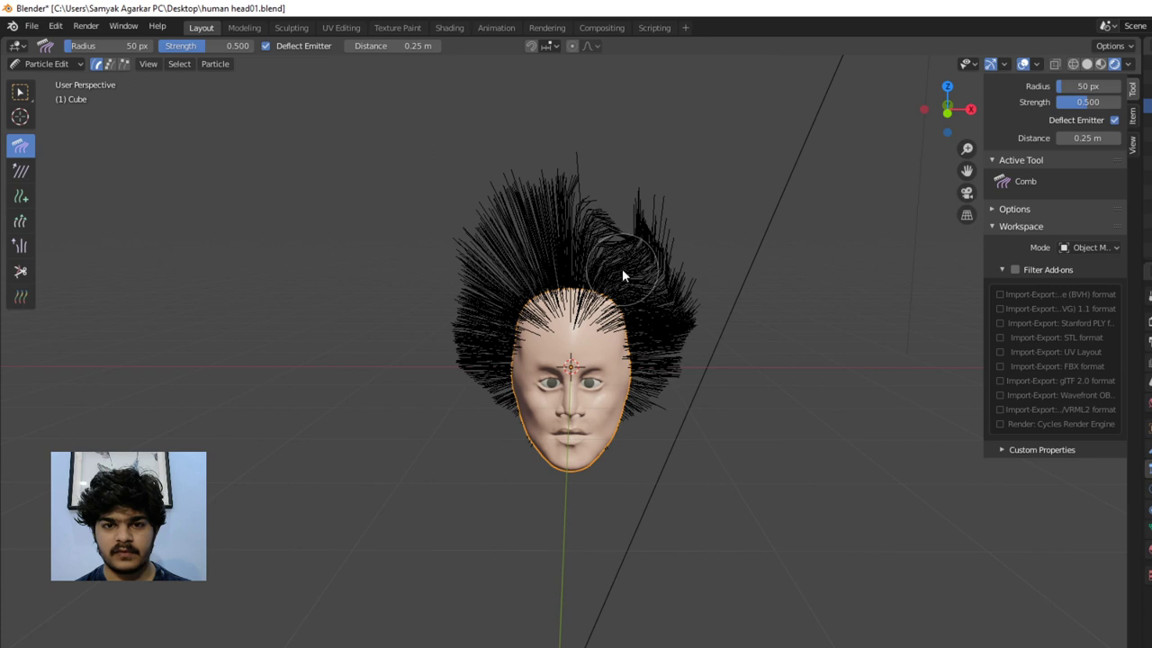
scroll(621, 269, down, 3)
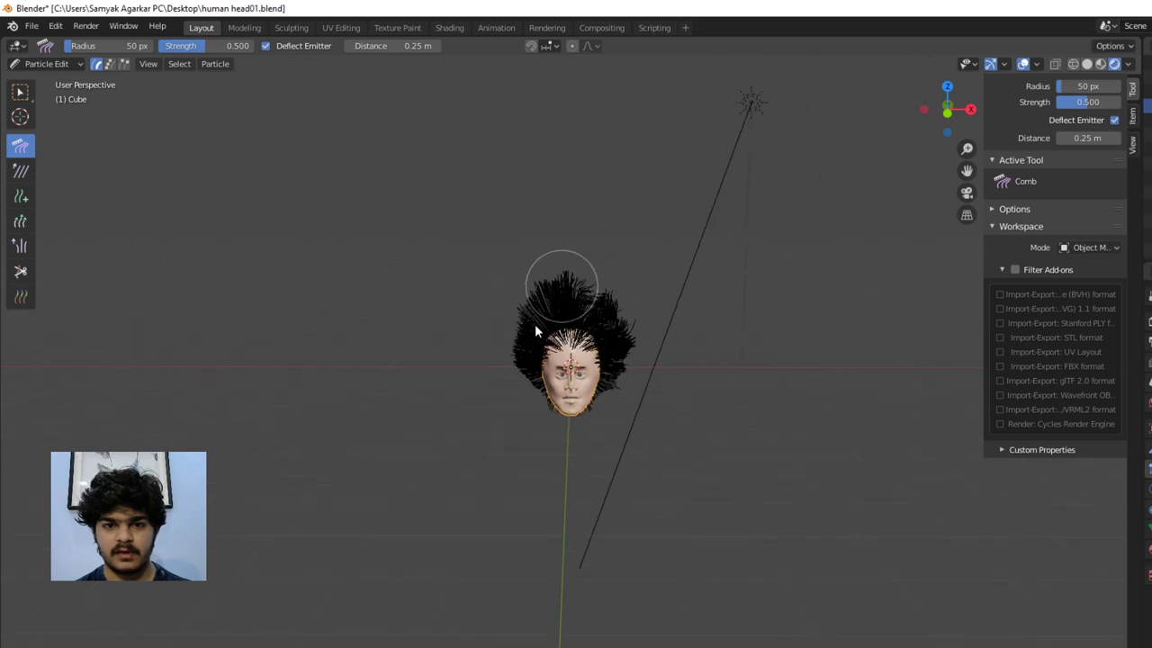
drag(527, 353, 518, 423)
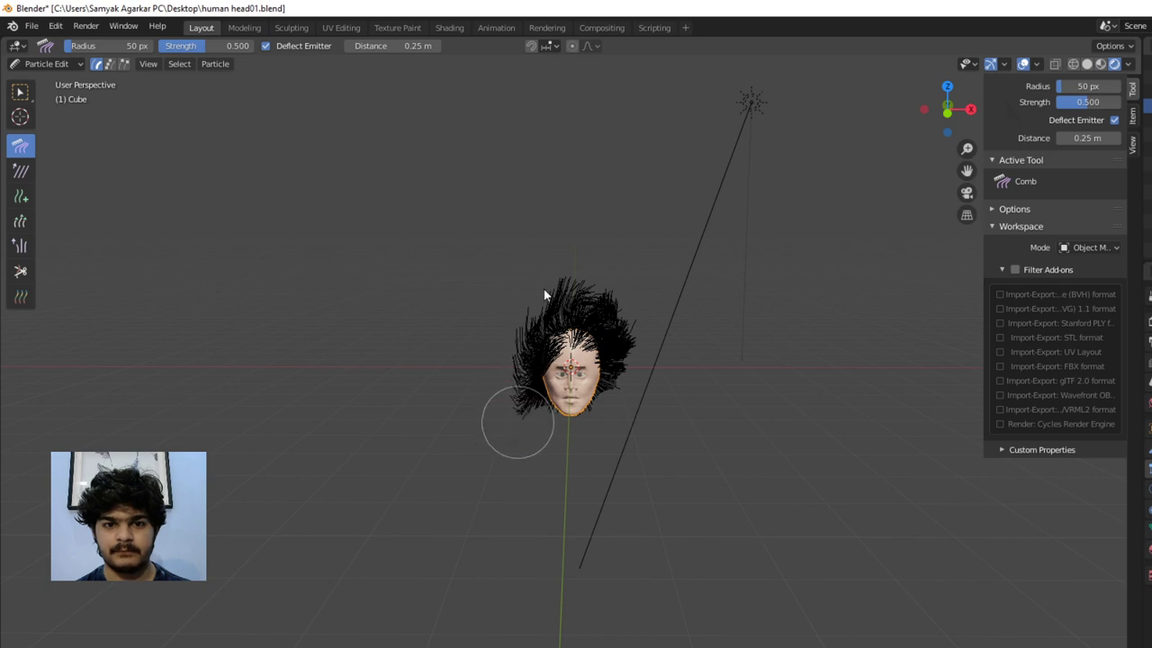
mouse_move(575, 279)
mouse_down()
mouse_move(635, 291)
mouse_move(579, 264)
mouse_move(550, 283)
mouse_up()
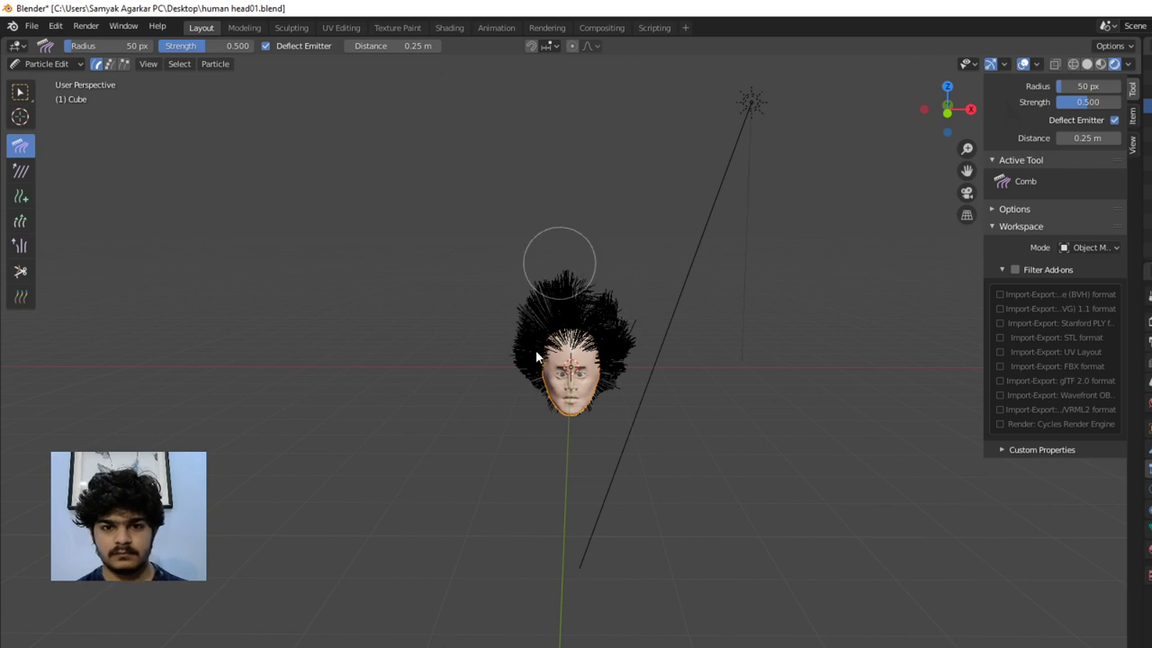
drag(532, 393, 531, 400)
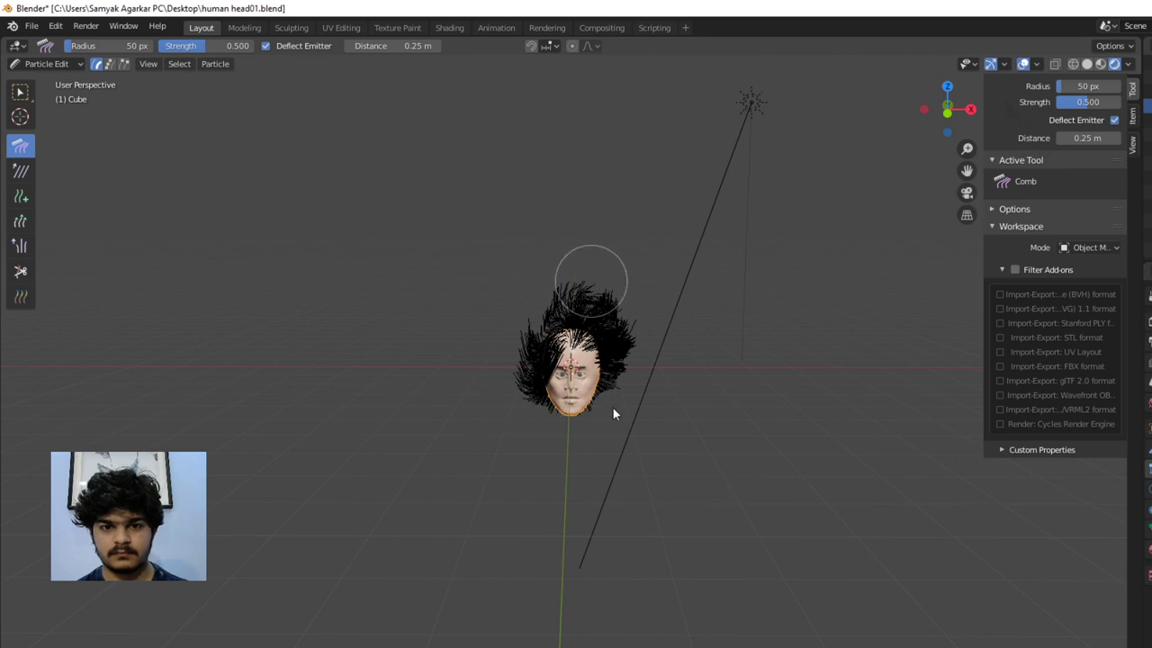
drag(612, 413, 608, 458)
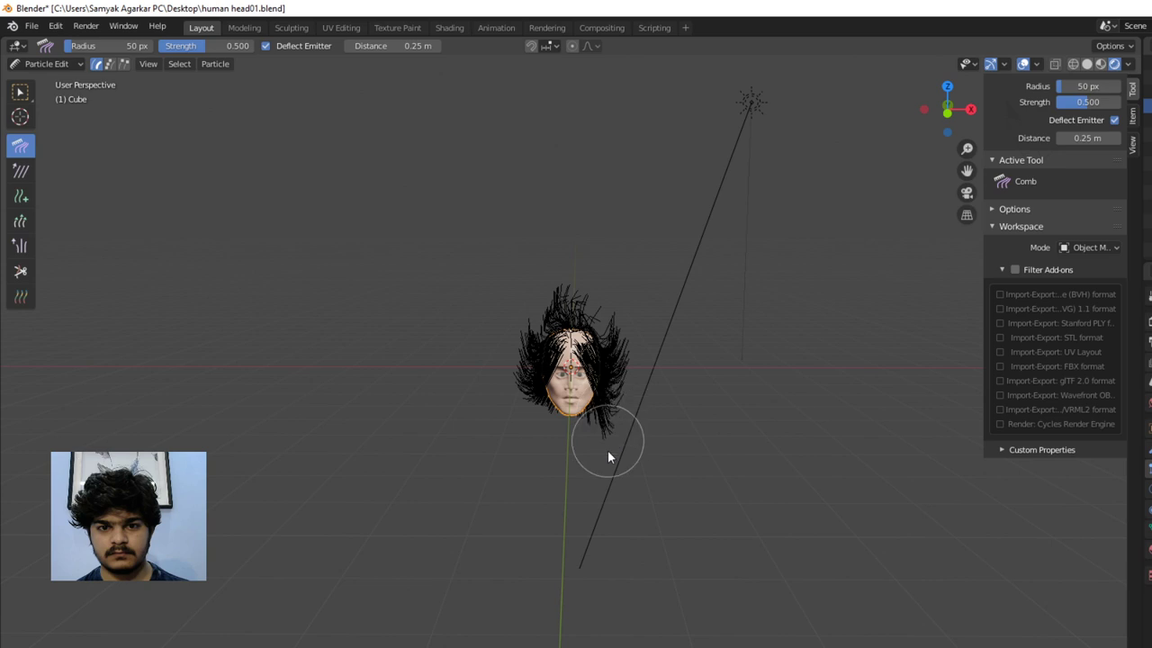
middle_drag(608, 455, 556, 289)
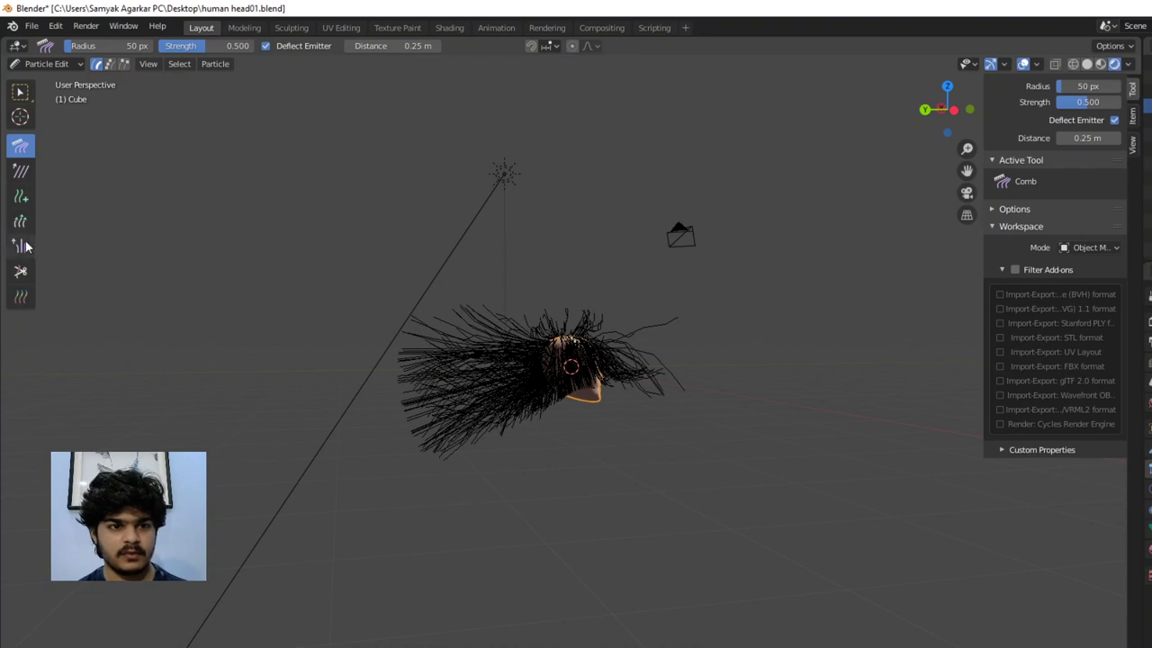
Cut off the long strands hanging on the left and right of the head, then reselect Comb
click(21, 271)
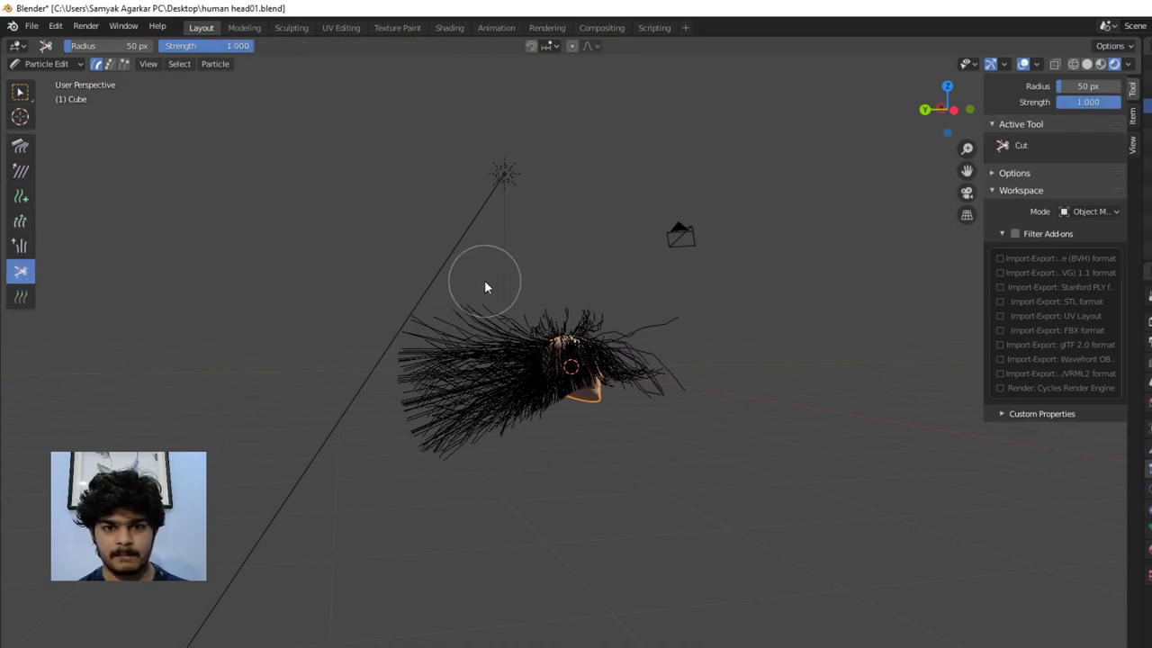
mouse_move(480, 335)
mouse_down()
mouse_move(484, 414)
mouse_move(513, 439)
mouse_move(506, 340)
mouse_move(477, 356)
mouse_up()
middle_drag(477, 356, 453, 351)
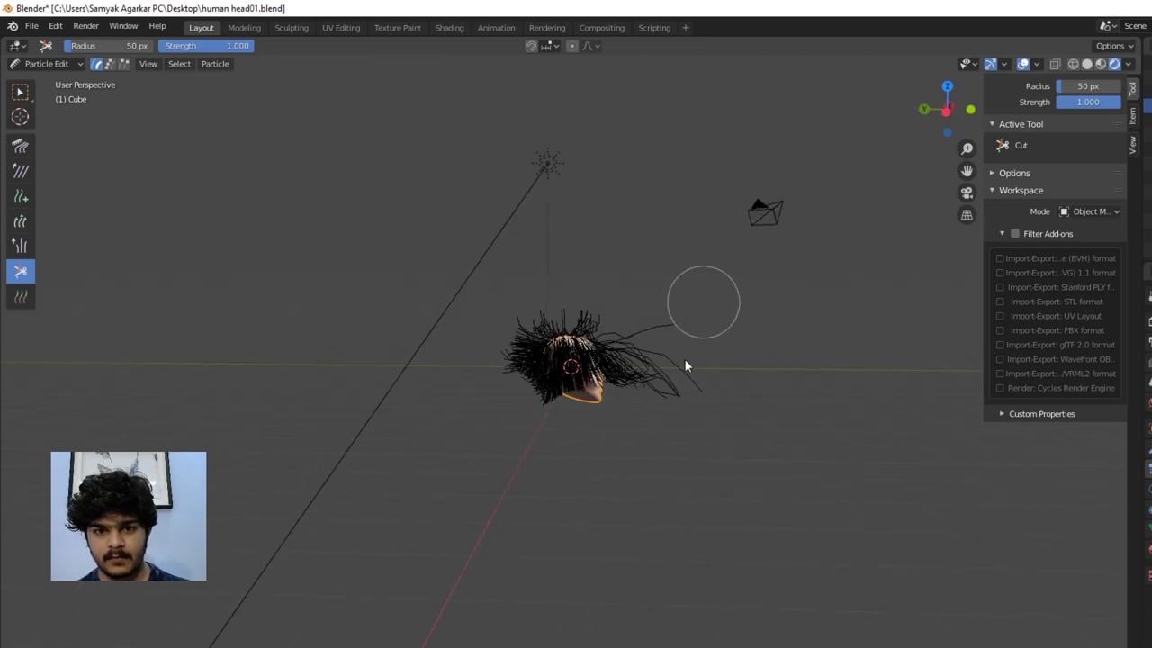
mouse_move(684, 360)
mouse_down()
mouse_move(668, 414)
mouse_move(662, 341)
mouse_move(661, 351)
mouse_move(684, 325)
mouse_up()
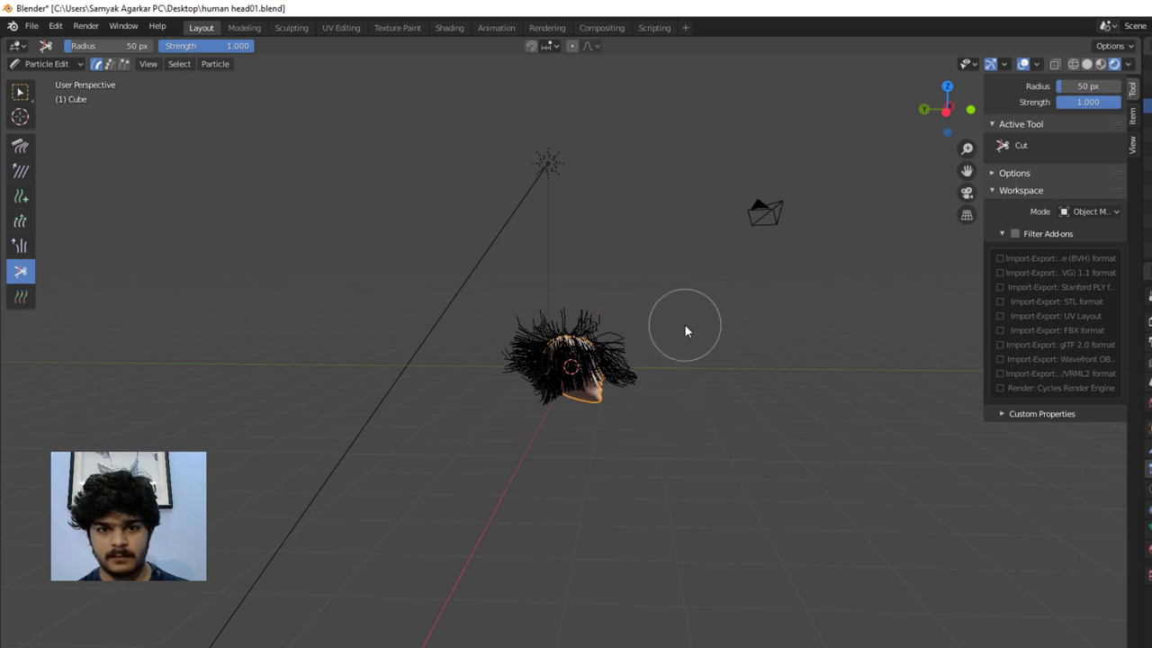
click(20, 145)
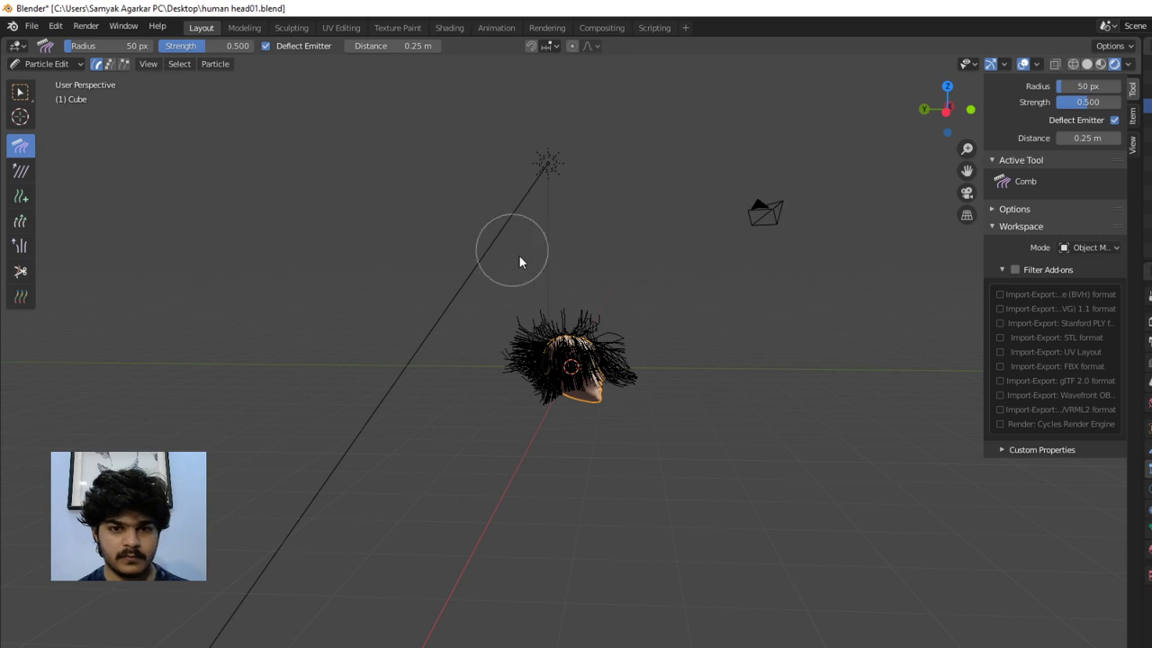
Comb the left and right side strands straight down along the head
scroll(567, 360, up, 3)
mouse_move(574, 368)
mouse_down()
mouse_move(520, 309)
mouse_move(503, 353)
mouse_move(510, 399)
mouse_move(511, 274)
mouse_move(503, 354)
mouse_move(522, 437)
mouse_up()
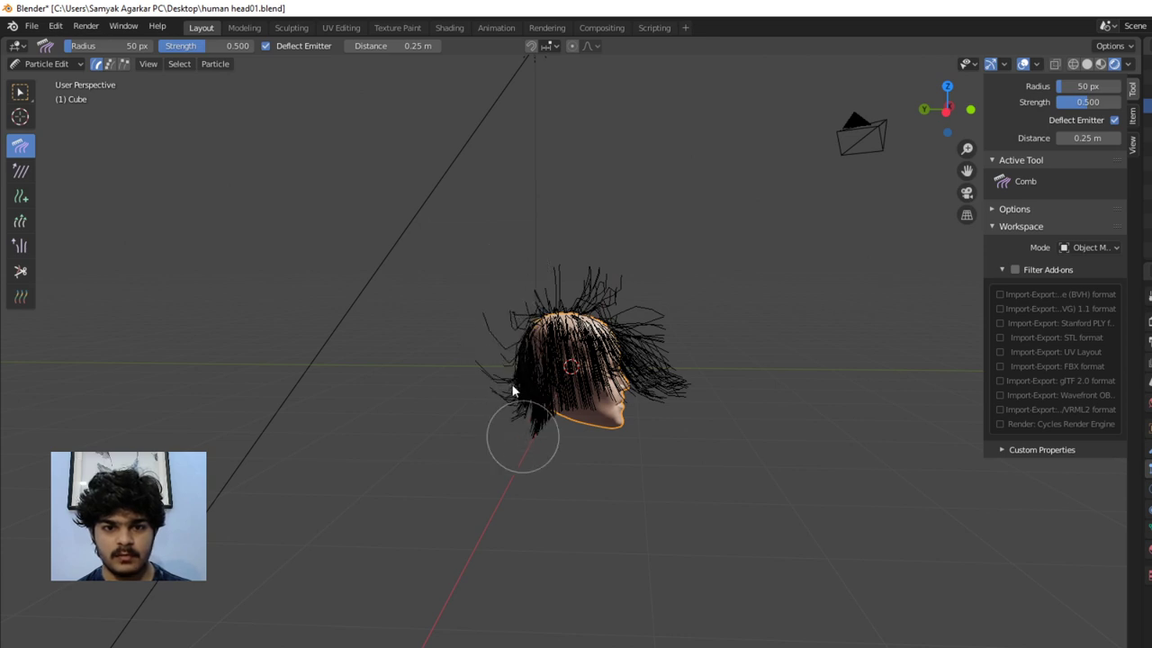
mouse_move(496, 310)
mouse_down()
mouse_move(489, 406)
mouse_move(502, 443)
mouse_up()
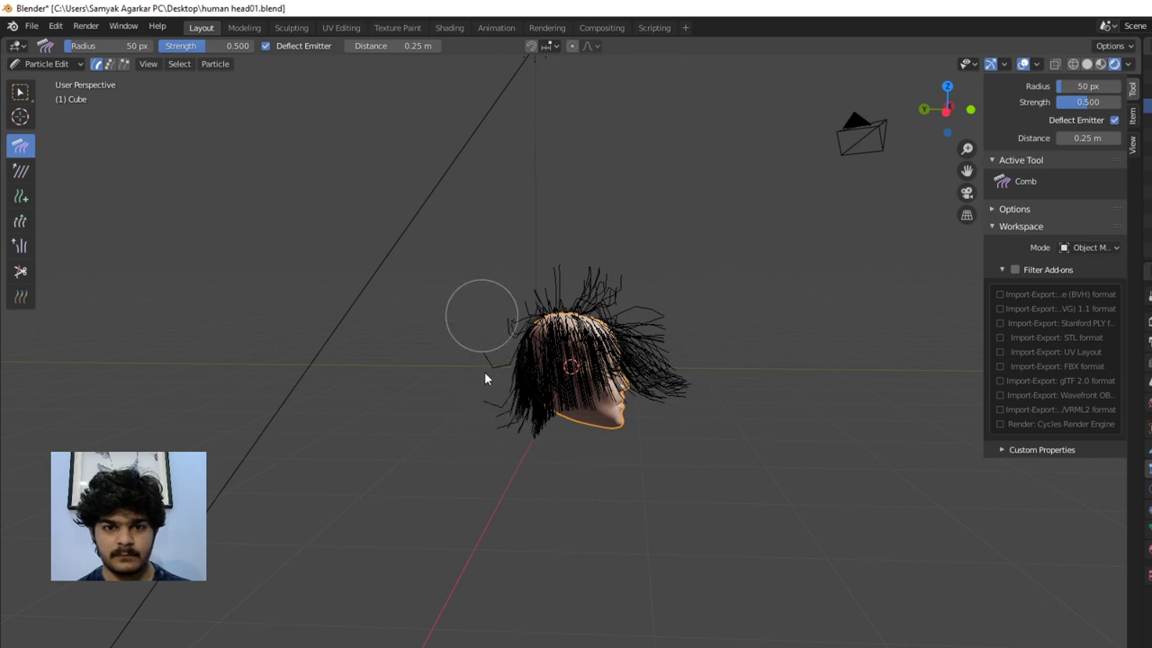
drag(484, 378, 504, 410)
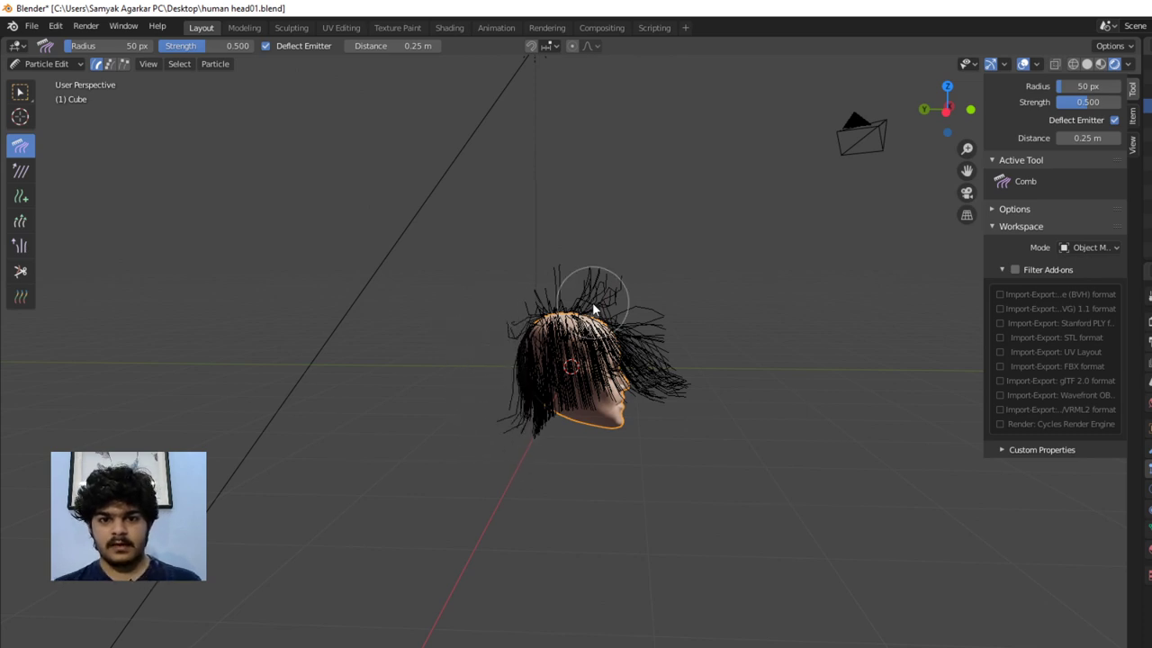
mouse_move(570, 265)
mouse_down()
mouse_move(613, 415)
mouse_move(609, 450)
mouse_up()
mouse_move(628, 319)
mouse_down()
mouse_move(640, 318)
mouse_move(650, 389)
mouse_move(616, 430)
mouse_up()
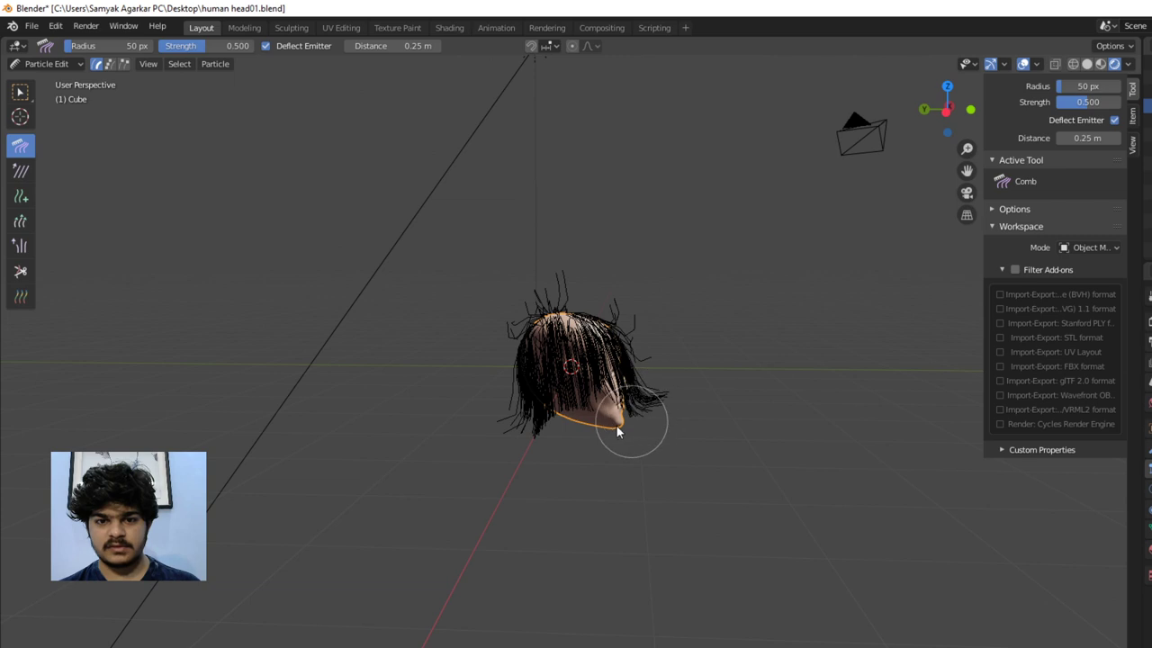
mouse_move(519, 319)
mouse_down()
mouse_move(530, 399)
mouse_move(547, 288)
mouse_move(527, 323)
mouse_move(525, 430)
mouse_up()
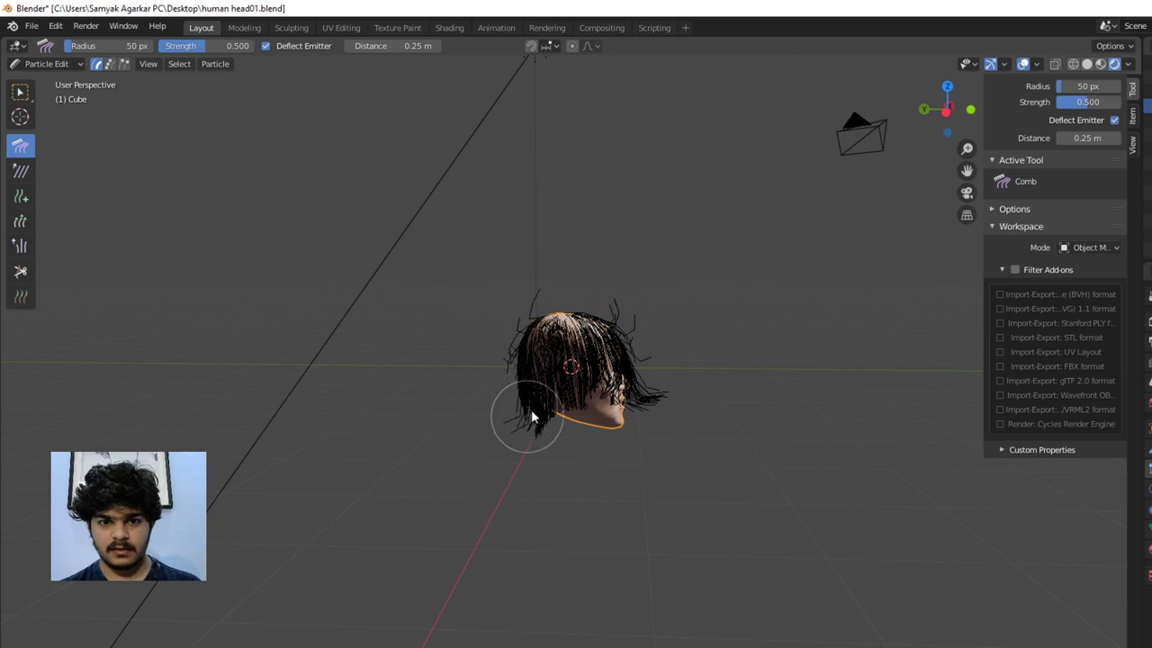
drag(523, 308, 510, 457)
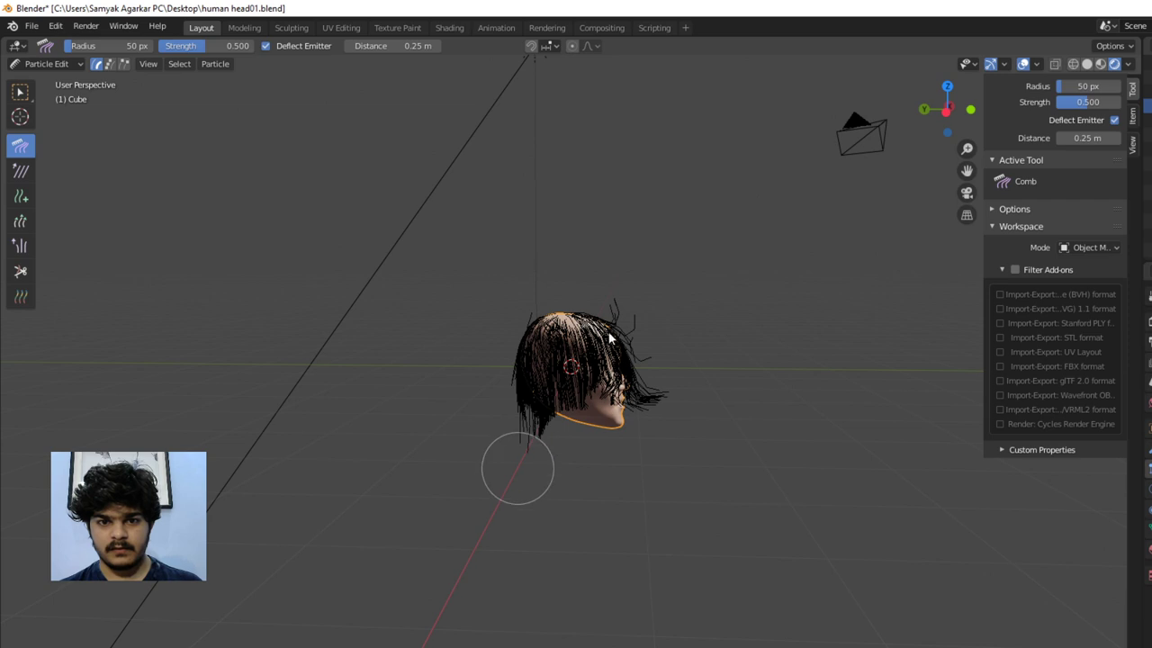
mouse_move(620, 351)
mouse_down()
mouse_move(638, 425)
mouse_move(629, 461)
mouse_up()
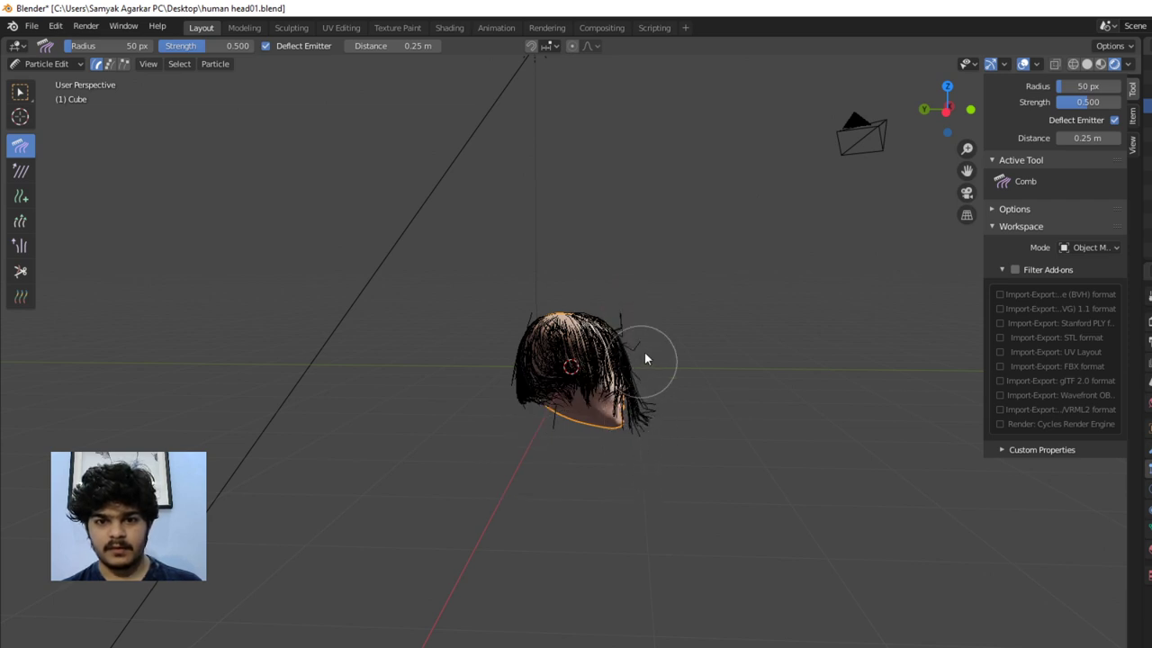
mouse_move(533, 373)
mouse_down()
mouse_move(523, 442)
mouse_move(559, 358)
mouse_move(551, 430)
mouse_up()
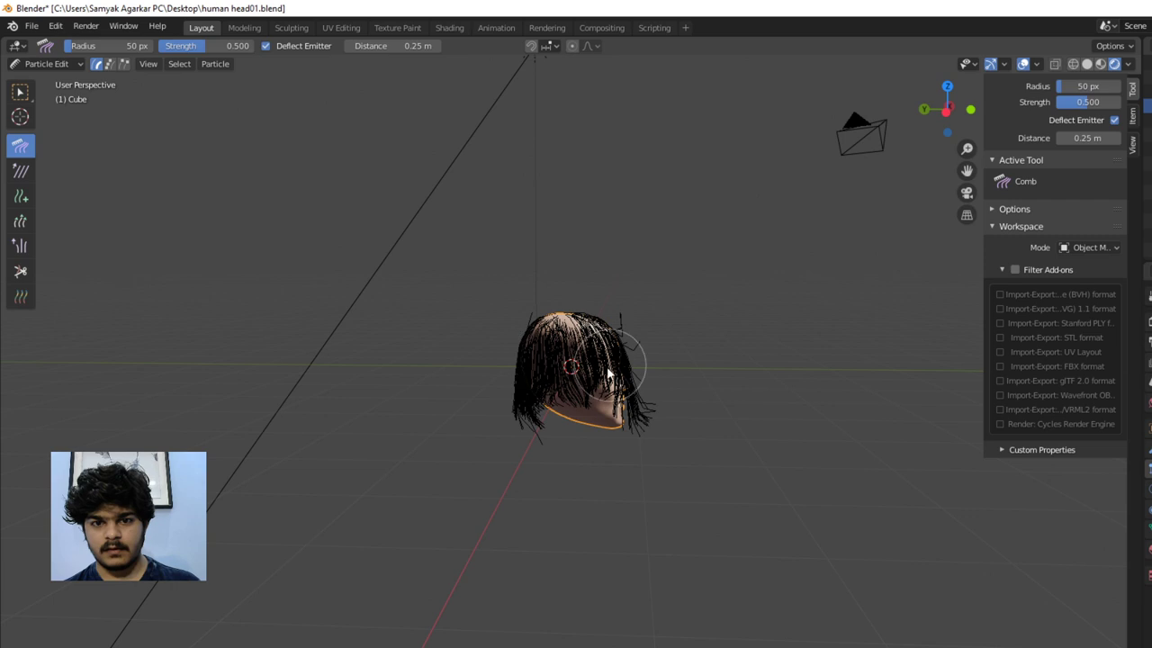
From the front, comb down the right tuft and left strands, pushing hair off the eyes
middle_drag(608, 374, 690, 320)
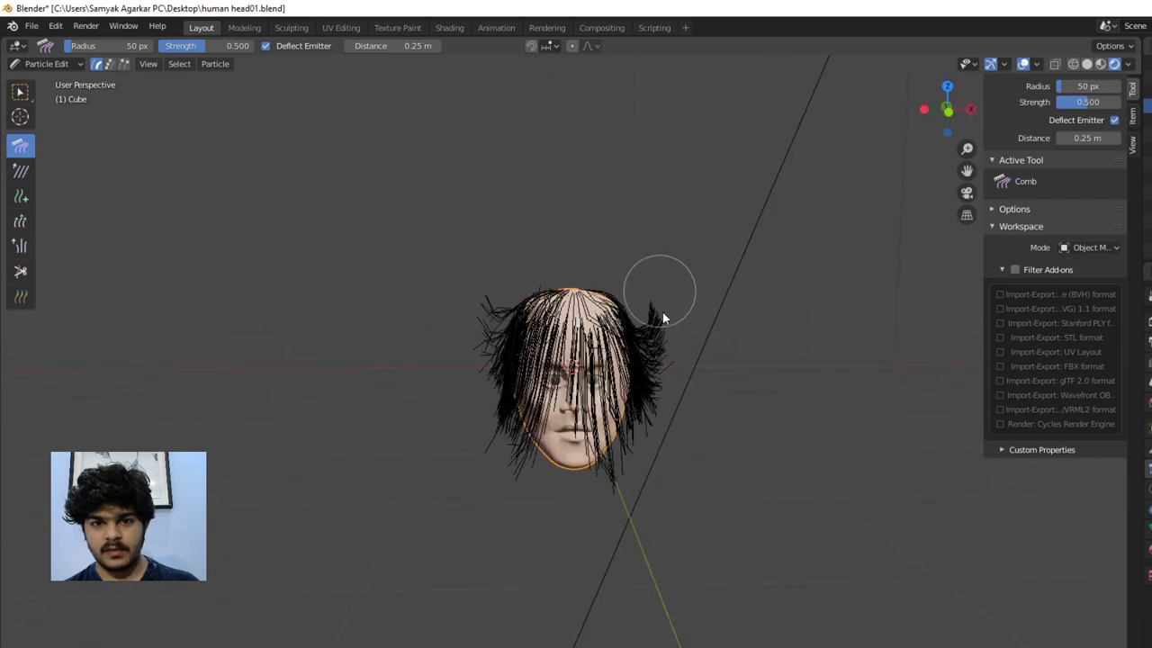
drag(658, 381, 658, 431)
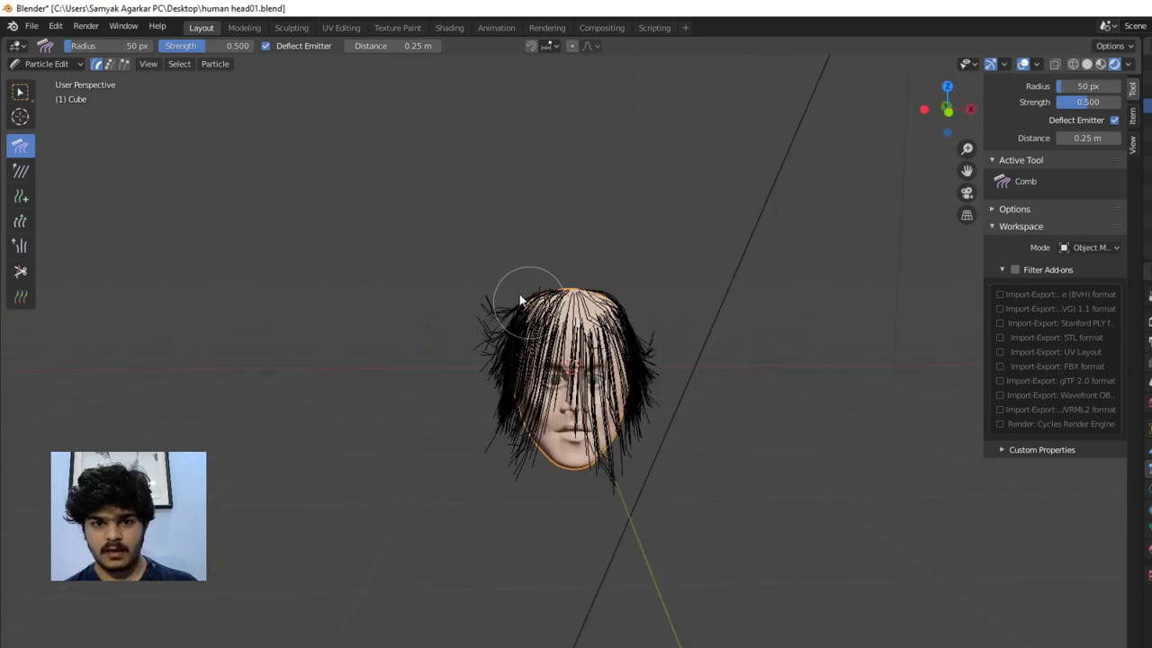
drag(493, 329, 478, 440)
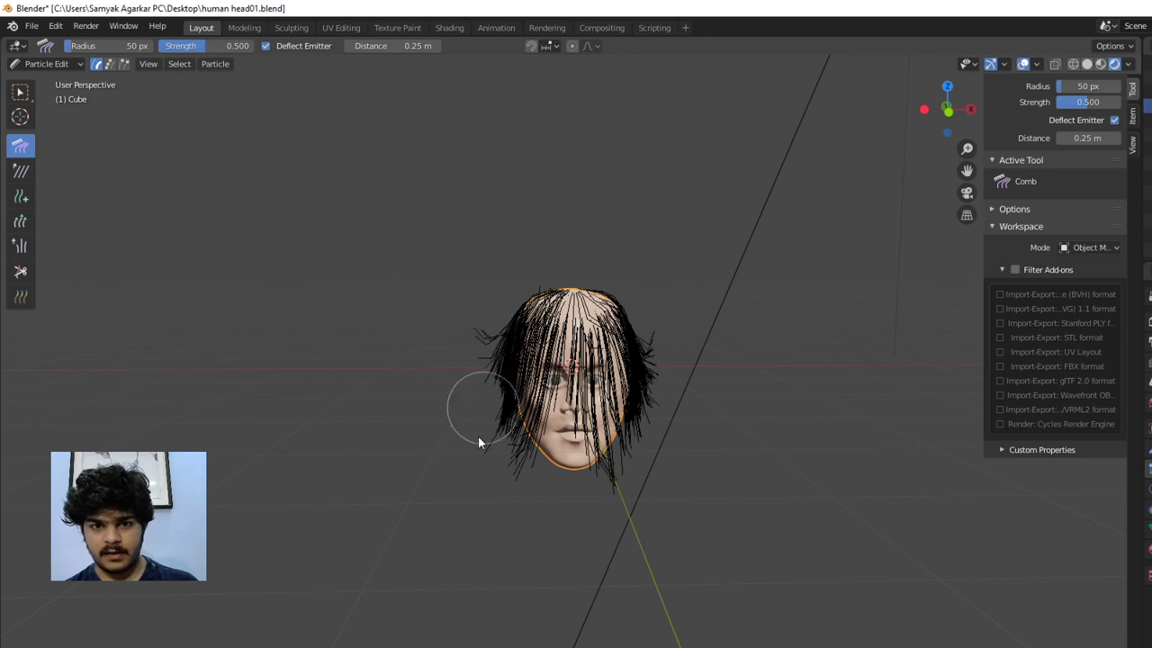
drag(480, 324, 492, 432)
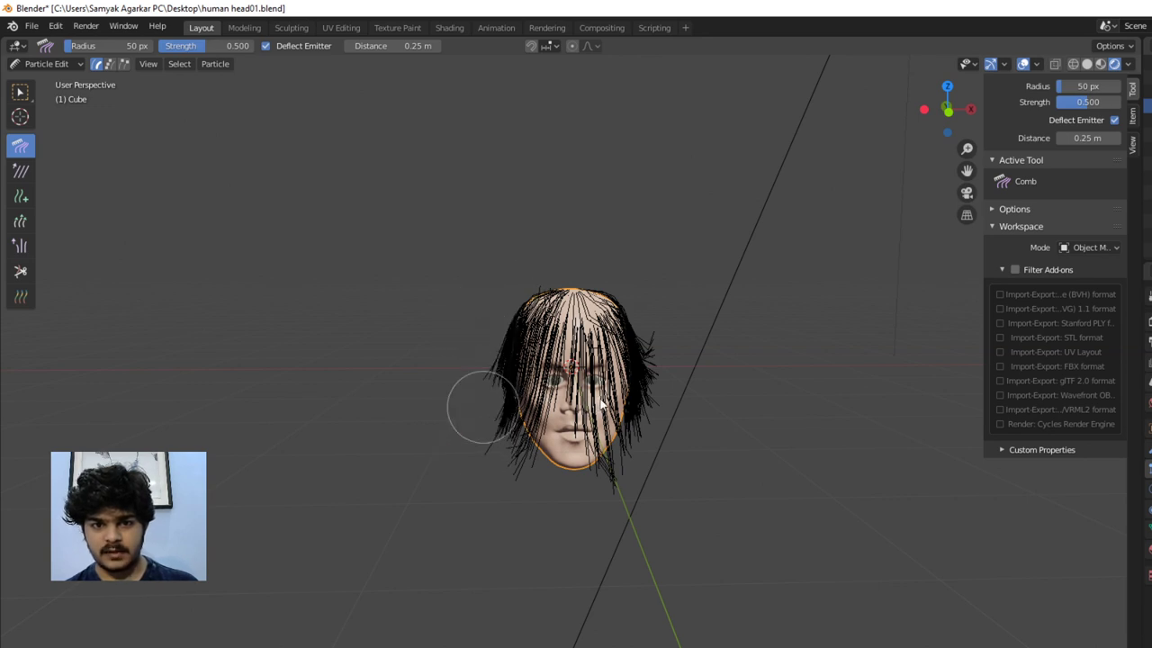
mouse_move(591, 367)
mouse_down()
mouse_move(663, 359)
mouse_move(585, 369)
mouse_move(620, 367)
mouse_move(598, 361)
mouse_move(592, 325)
mouse_move(583, 329)
mouse_move(651, 352)
mouse_move(681, 409)
mouse_move(587, 393)
mouse_move(589, 347)
mouse_move(665, 361)
mouse_move(689, 466)
mouse_move(621, 403)
mouse_move(607, 365)
mouse_move(612, 343)
mouse_move(665, 338)
mouse_move(711, 375)
mouse_move(679, 408)
mouse_move(623, 406)
mouse_move(616, 382)
mouse_move(628, 365)
mouse_move(694, 410)
mouse_move(627, 419)
mouse_move(621, 399)
mouse_move(637, 389)
mouse_move(674, 416)
mouse_move(678, 427)
mouse_move(637, 436)
mouse_move(621, 420)
mouse_move(672, 430)
mouse_move(694, 466)
mouse_move(685, 475)
mouse_move(611, 444)
mouse_move(615, 423)
mouse_move(670, 468)
mouse_move(677, 495)
mouse_move(650, 483)
mouse_move(636, 436)
mouse_move(660, 434)
mouse_move(678, 472)
mouse_move(661, 503)
mouse_move(604, 409)
mouse_move(665, 421)
mouse_move(685, 469)
mouse_move(553, 370)
mouse_move(494, 351)
mouse_move(606, 375)
mouse_move(543, 347)
mouse_move(579, 345)
mouse_move(486, 328)
mouse_move(531, 389)
mouse_move(490, 389)
mouse_move(532, 396)
mouse_move(504, 387)
mouse_move(480, 399)
mouse_move(533, 399)
mouse_move(525, 407)
mouse_move(506, 392)
mouse_move(478, 439)
mouse_up()
scroll(611, 373, up, 3)
Sweep strands off the right cheek, eye, nose and jaw toward the back of the head
middle_drag(566, 435, 607, 412)
mouse_move(634, 387)
mouse_down()
mouse_move(679, 366)
mouse_move(652, 392)
mouse_move(592, 409)
mouse_move(651, 430)
mouse_move(674, 469)
mouse_move(704, 343)
mouse_move(712, 396)
mouse_move(733, 311)
mouse_move(756, 408)
mouse_up()
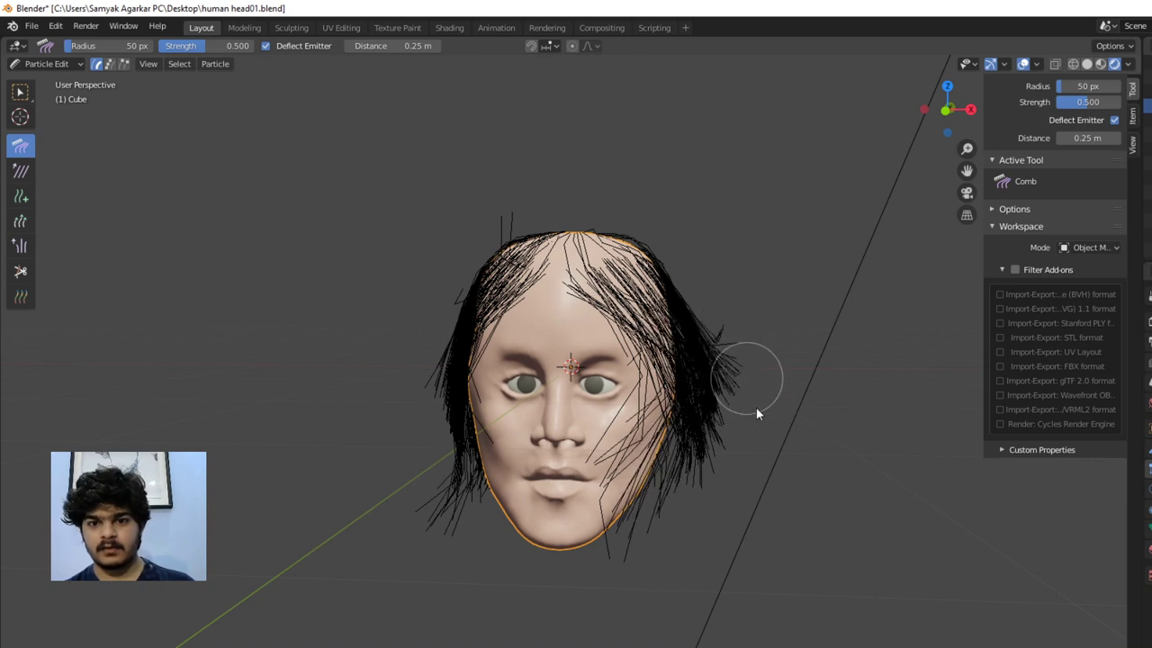
drag(502, 250, 477, 252)
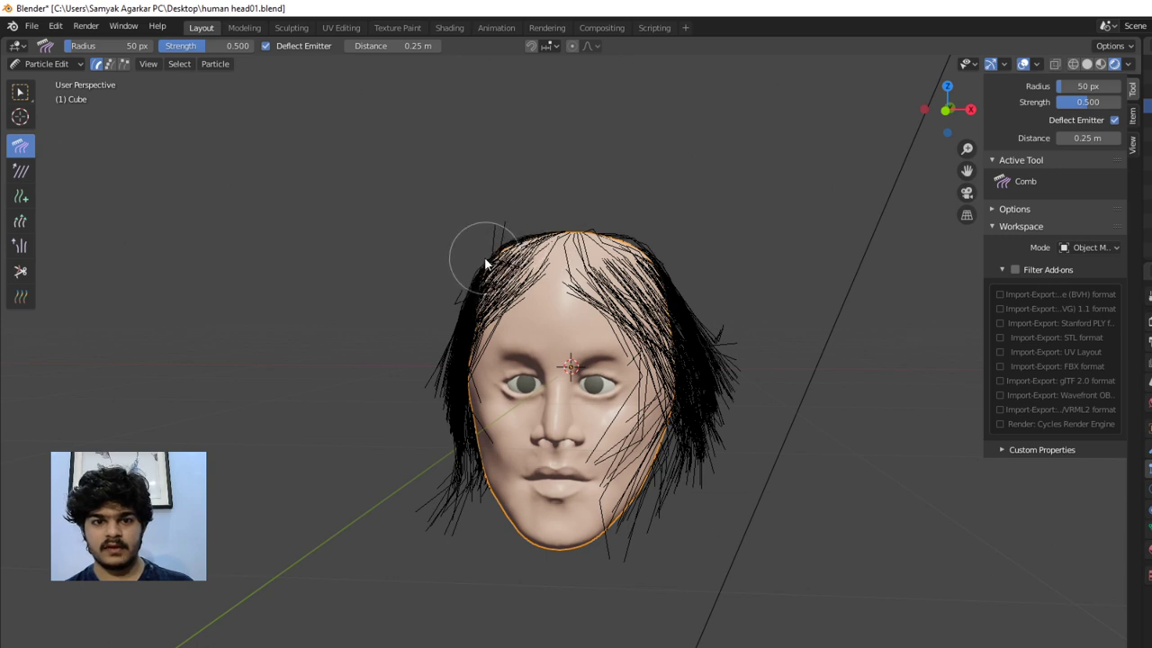
middle_drag(463, 373, 711, 396)
mouse_move(655, 411)
mouse_down()
mouse_move(586, 411)
mouse_move(596, 417)
mouse_up()
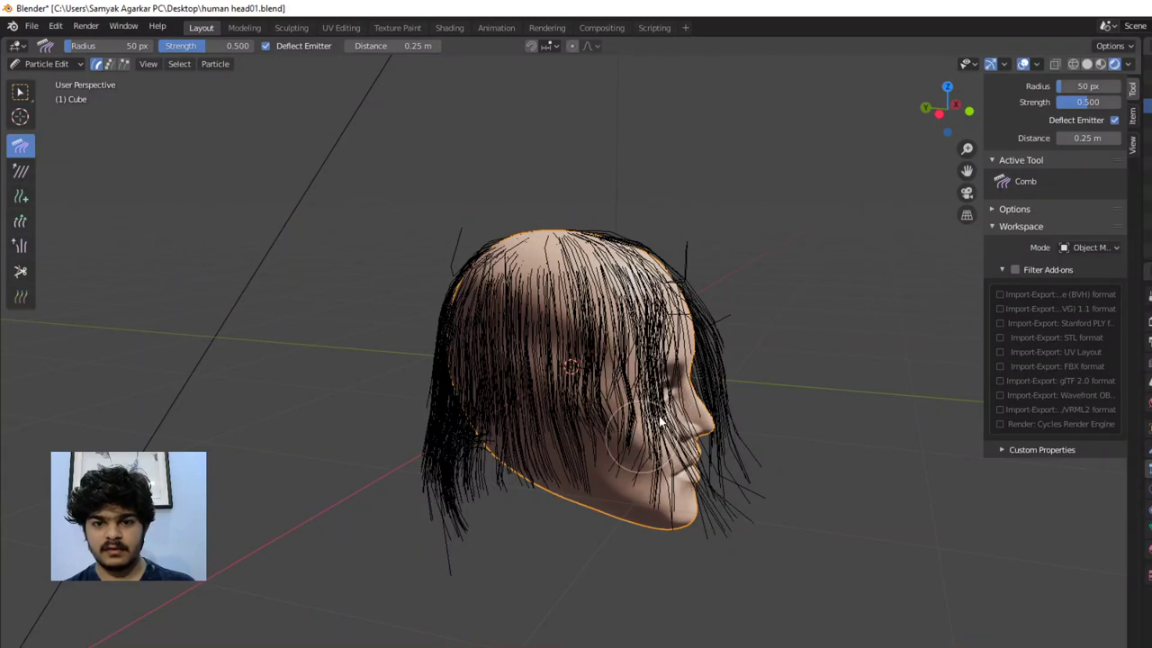
scroll(638, 441, up, 2)
mouse_move(746, 458)
mouse_down()
mouse_move(738, 470)
mouse_move(663, 442)
mouse_move(725, 460)
mouse_up()
scroll(724, 454, up, 1)
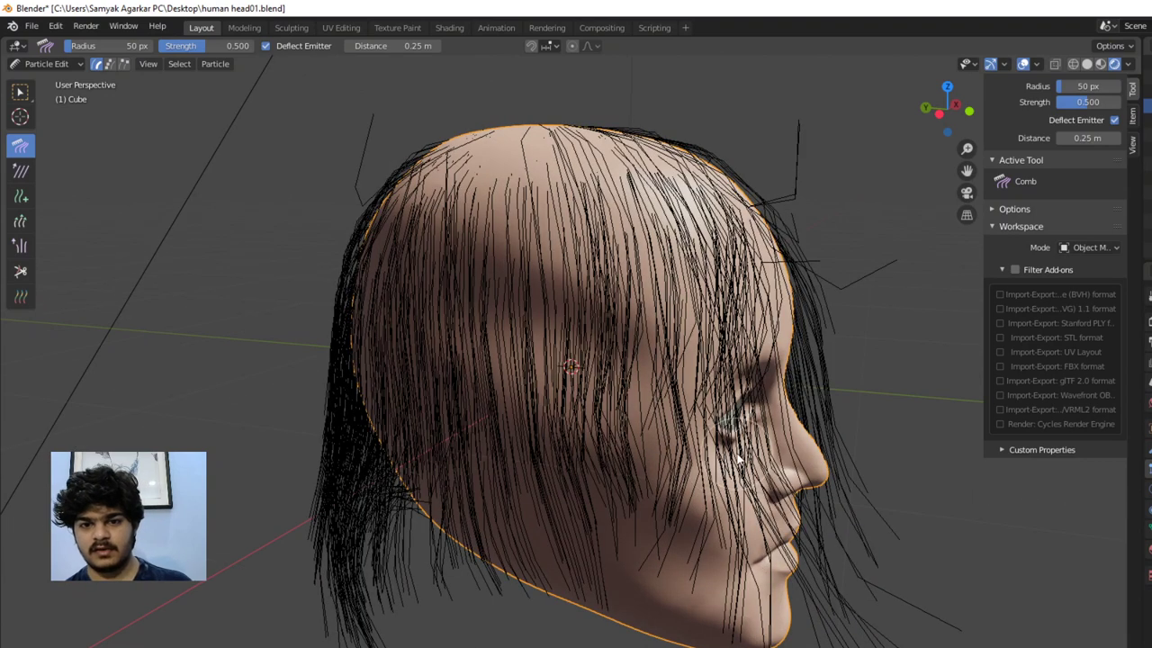
scroll(724, 441, down, 2)
mouse_move(724, 436)
mouse_down()
mouse_move(604, 432)
mouse_move(687, 432)
mouse_move(688, 421)
mouse_move(602, 425)
mouse_move(733, 471)
mouse_move(725, 458)
mouse_move(637, 494)
mouse_move(746, 420)
mouse_up()
middle_drag(753, 411, 506, 410)
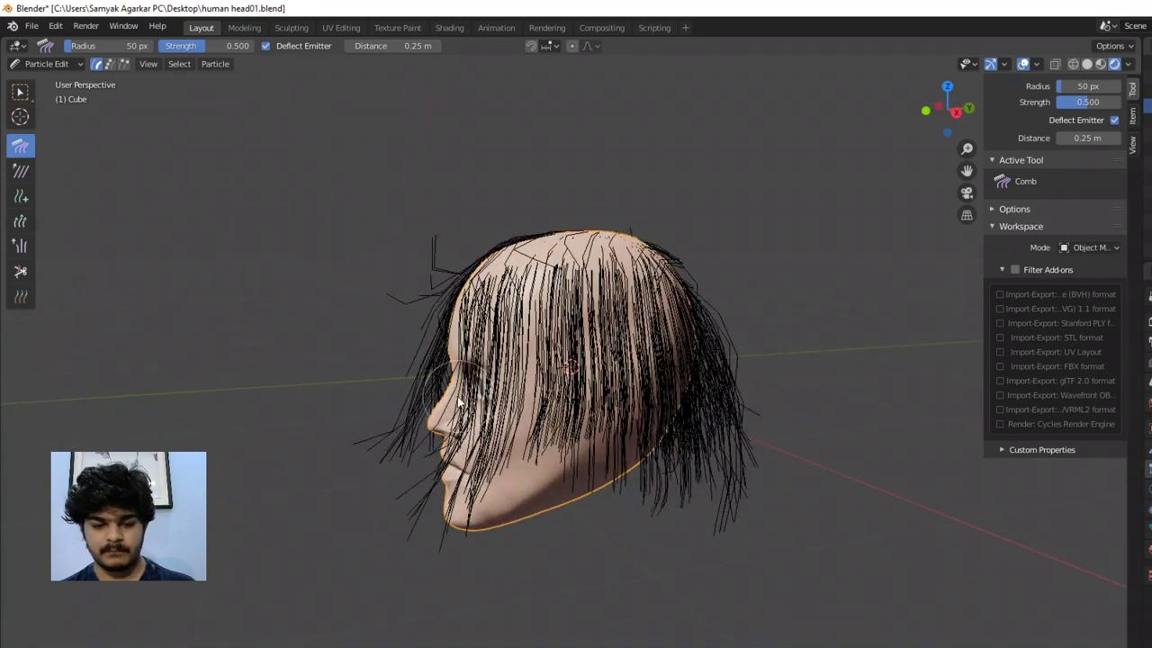
Enlarge the comb to 94 px radius and sweep strands off the jaw, chin and lower face
key(f)
click(486, 394)
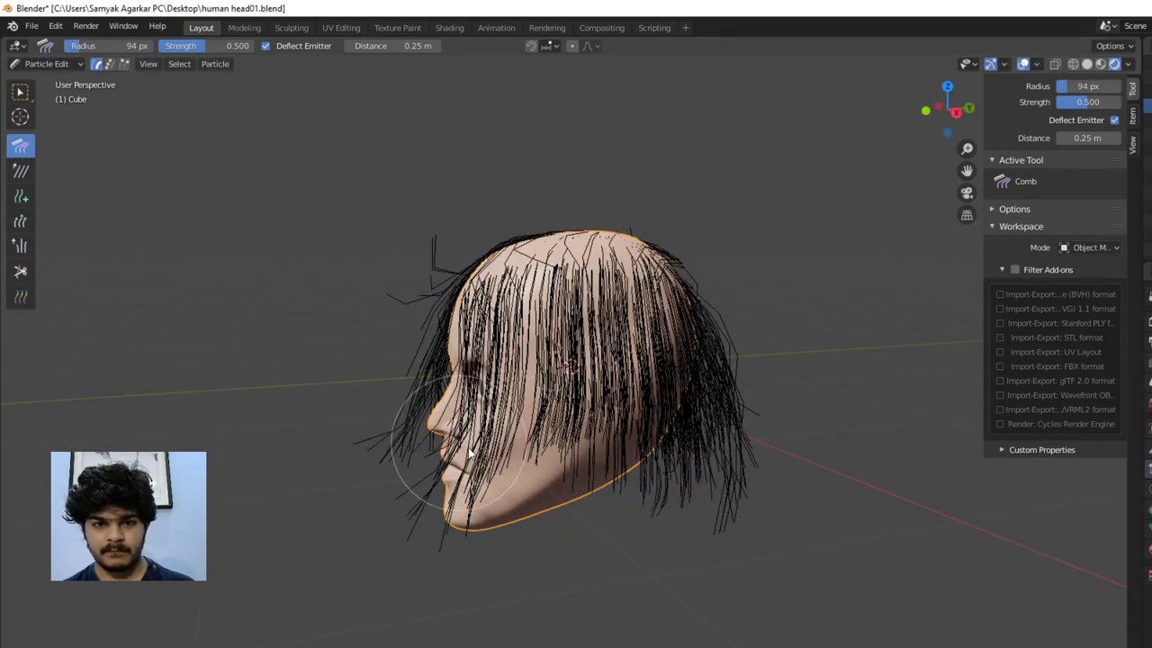
mouse_move(497, 462)
mouse_down()
mouse_move(536, 491)
mouse_move(617, 510)
mouse_up()
drag(535, 522, 652, 569)
mouse_move(418, 467)
mouse_down()
mouse_move(615, 551)
mouse_move(673, 558)
mouse_move(712, 548)
mouse_up()
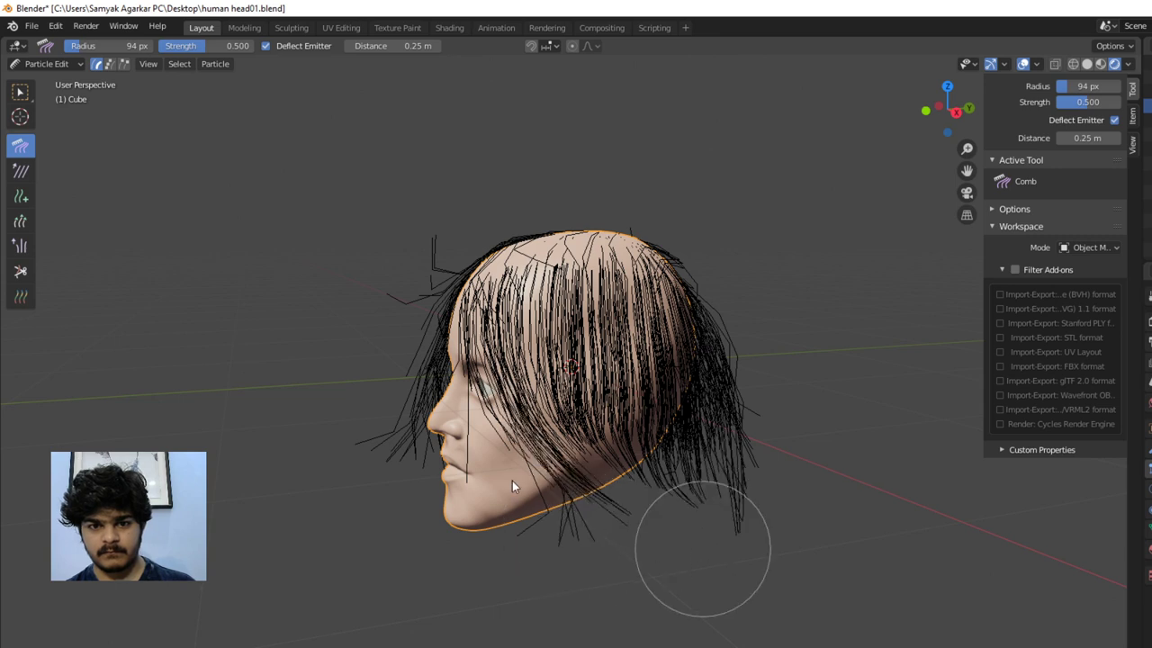
drag(514, 484, 559, 513)
drag(624, 528, 522, 498)
mouse_move(522, 497)
middle_down()
mouse_move(510, 468)
mouse_move(652, 458)
mouse_move(725, 436)
middle_up()
mouse_move(725, 435)
mouse_down()
mouse_move(694, 470)
mouse_move(579, 459)
mouse_move(677, 446)
mouse_move(628, 472)
mouse_up()
mouse_move(565, 484)
mouse_down()
mouse_move(667, 466)
mouse_move(681, 452)
mouse_move(651, 474)
mouse_move(538, 501)
mouse_move(604, 482)
mouse_move(685, 382)
mouse_move(659, 404)
mouse_move(574, 423)
mouse_move(609, 418)
mouse_move(677, 373)
mouse_move(519, 442)
mouse_move(498, 502)
mouse_move(510, 528)
mouse_move(567, 489)
mouse_move(581, 461)
mouse_up()
Comb the top, left side and lower strands back into a straight fall past the nape
mouse_move(580, 457)
middle_down()
mouse_move(674, 394)
mouse_move(694, 324)
middle_up()
mouse_move(585, 363)
mouse_down()
mouse_move(372, 360)
mouse_move(375, 375)
mouse_move(490, 343)
mouse_up()
middle_drag(490, 343, 435, 277)
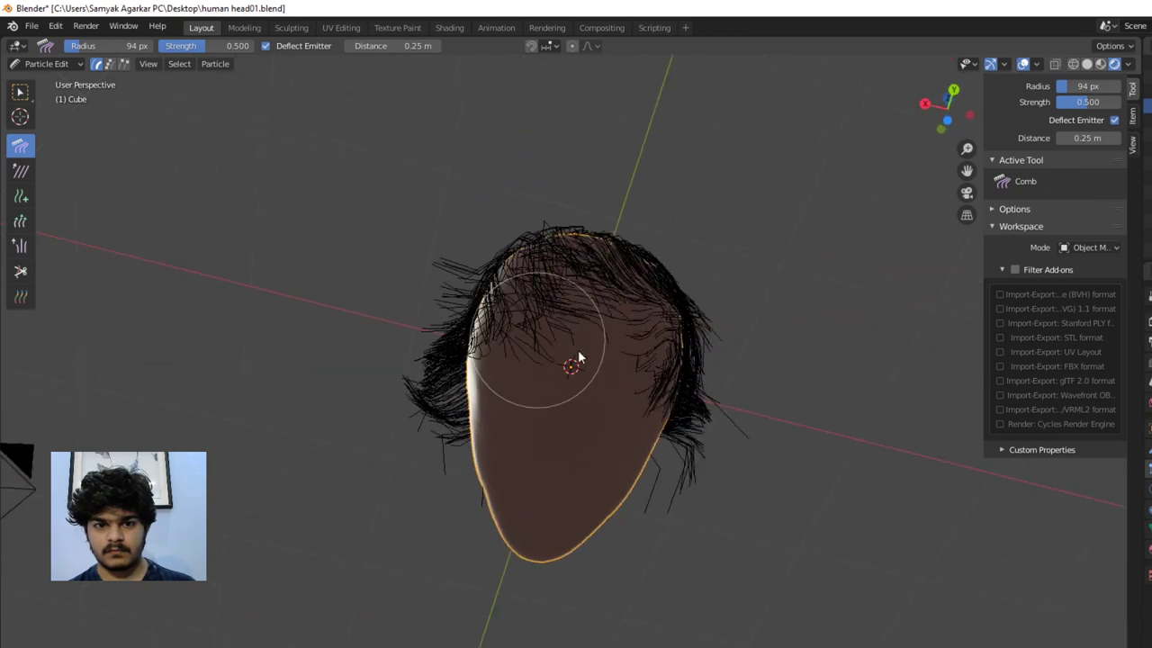
mouse_move(493, 327)
middle_down()
mouse_move(627, 367)
mouse_move(555, 309)
middle_up()
mouse_move(556, 308)
mouse_down()
mouse_move(570, 363)
mouse_move(476, 243)
mouse_up()
mouse_move(475, 244)
middle_down()
mouse_move(621, 382)
mouse_move(544, 369)
mouse_move(495, 286)
middle_up()
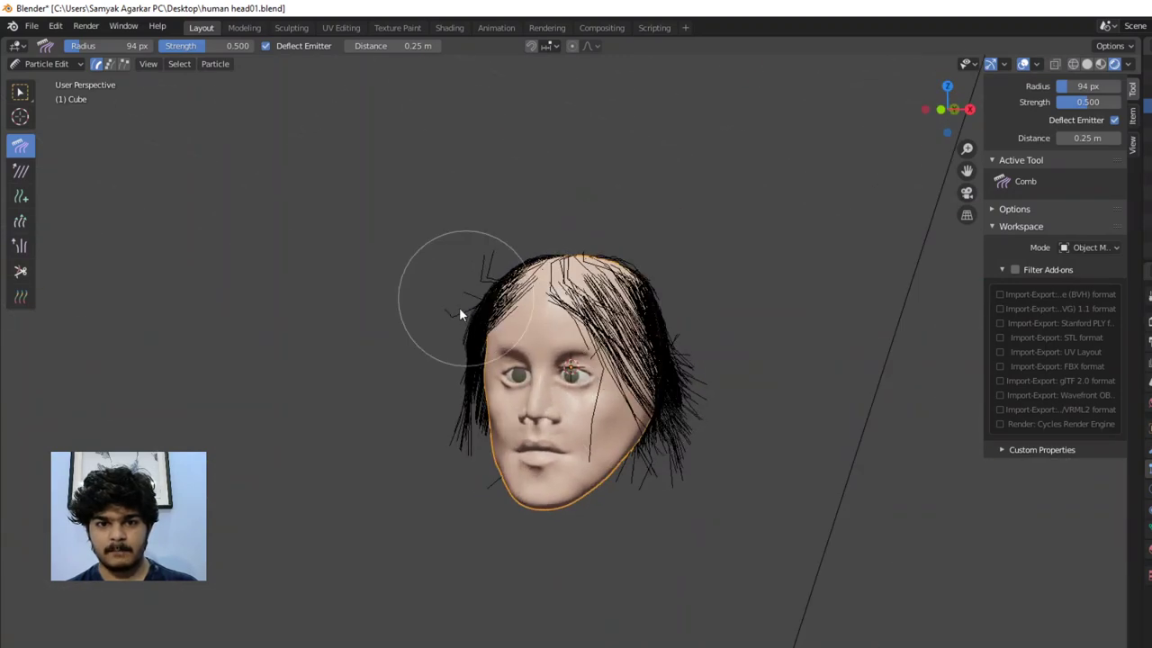
mouse_move(459, 307)
mouse_down()
mouse_move(462, 385)
mouse_move(469, 368)
mouse_up()
middle_drag(469, 369, 641, 382)
mouse_move(642, 383)
mouse_down()
mouse_move(595, 399)
mouse_move(543, 467)
mouse_move(488, 494)
mouse_up()
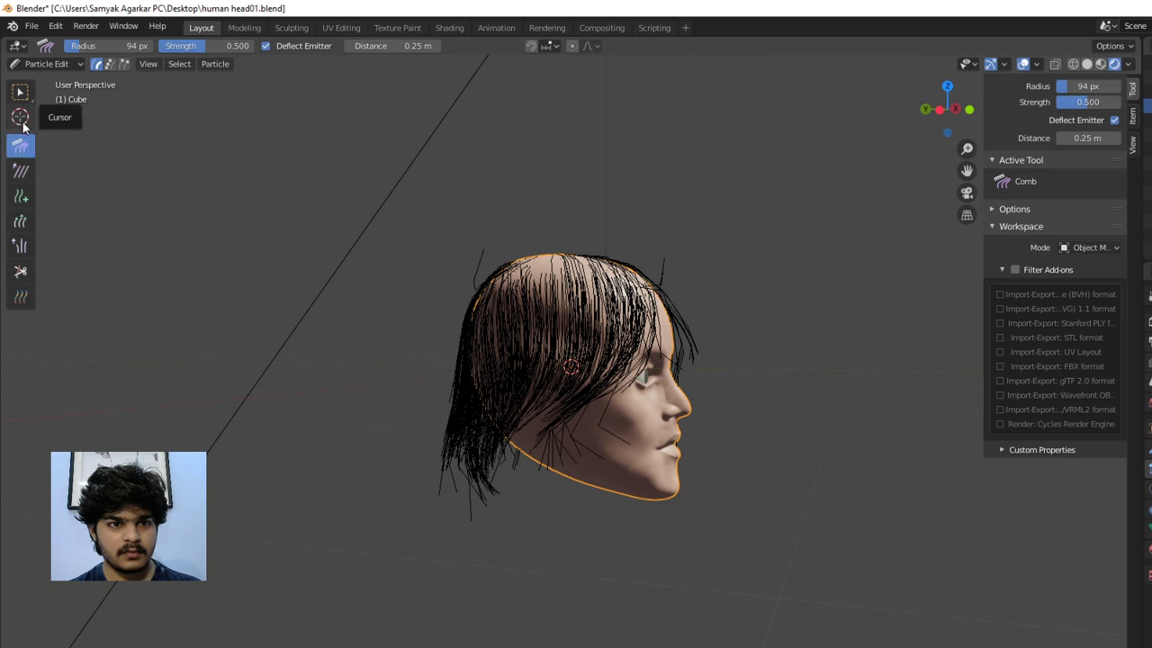
Puff up the crown and top strands with the Puff brush at 50 px, 0.500 strength
click(22, 245)
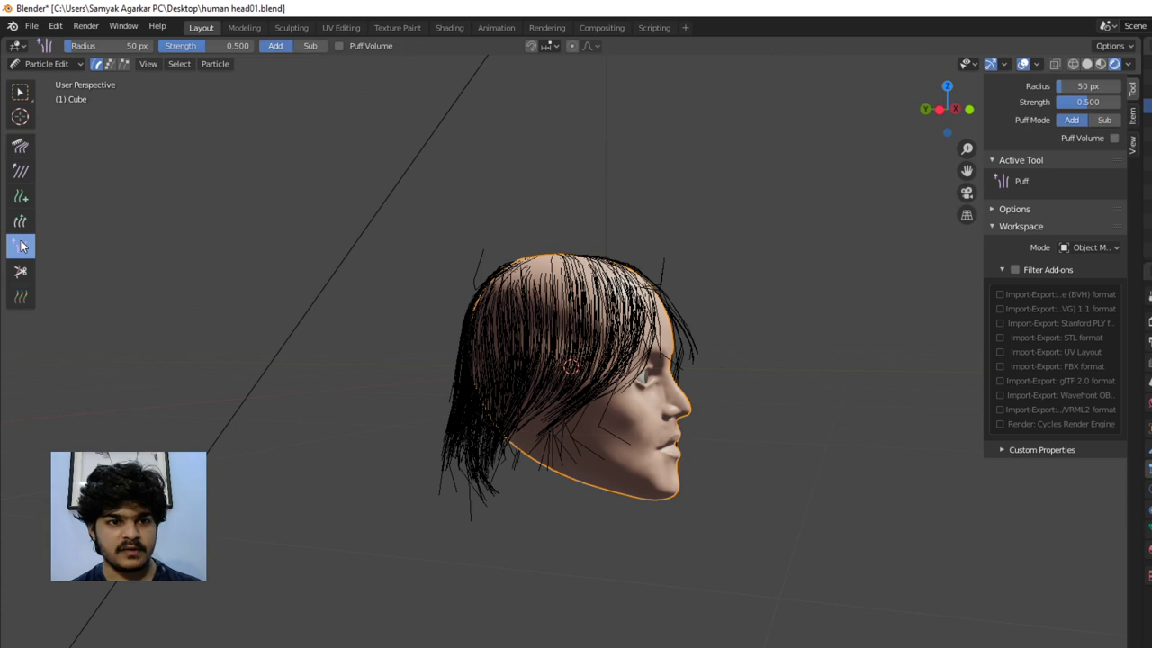
mouse_move(601, 301)
mouse_down()
mouse_move(562, 274)
mouse_move(527, 272)
mouse_move(553, 260)
mouse_up()
middle_drag(552, 260, 465, 266)
mouse_move(599, 322)
middle_down()
mouse_move(630, 336)
mouse_move(560, 367)
mouse_move(634, 346)
mouse_move(575, 362)
middle_up()
mouse_move(575, 363)
mouse_down()
mouse_move(615, 315)
mouse_move(605, 310)
mouse_move(635, 288)
mouse_move(585, 303)
mouse_up()
mouse_move(586, 304)
middle_down()
mouse_move(574, 284)
mouse_move(461, 264)
mouse_move(408, 277)
mouse_move(208, 246)
mouse_move(312, 272)
mouse_move(278, 260)
middle_up()
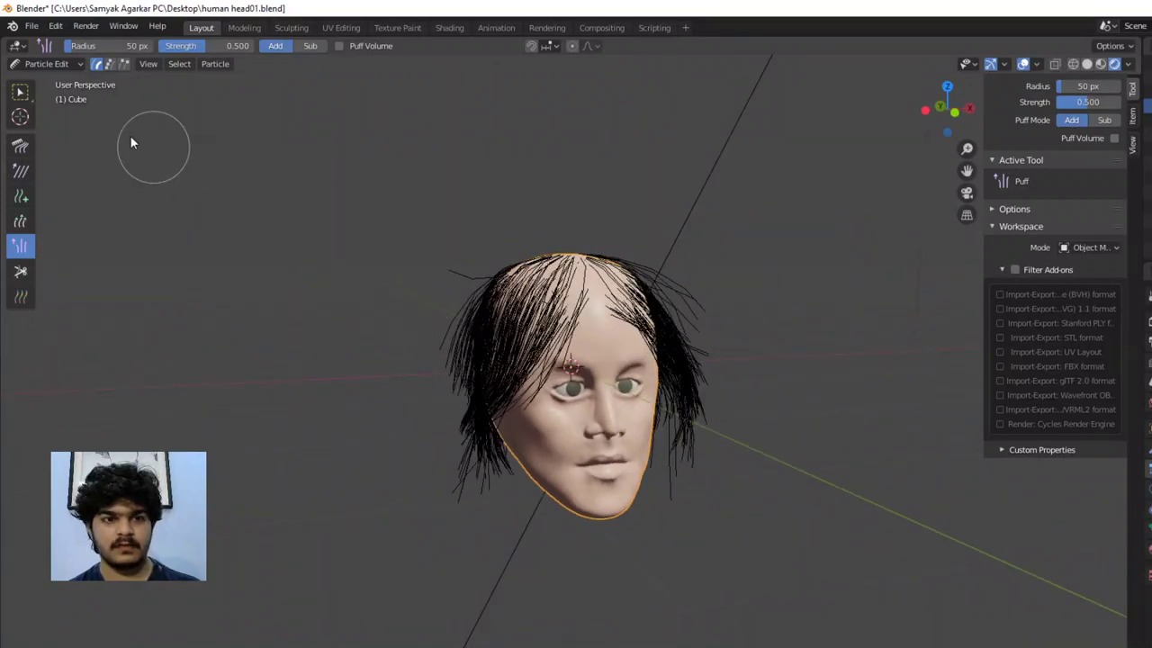
Return the head to Object Mode and orbit to view it from the front
click(47, 64)
click(59, 84)
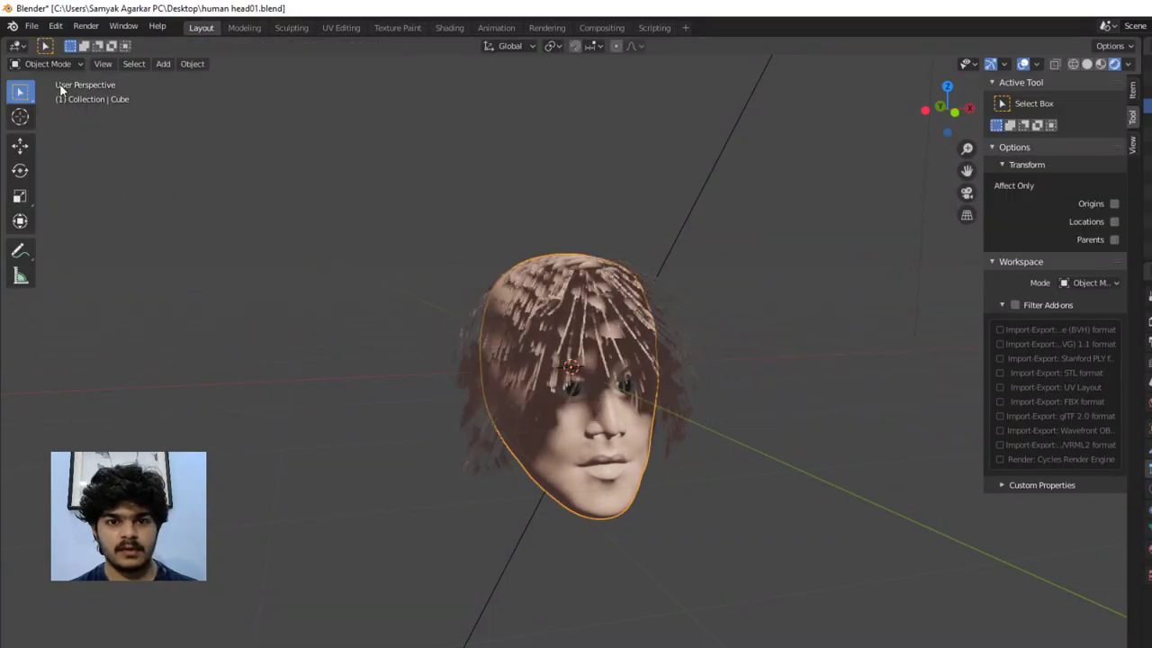
mouse_move(598, 308)
middle_down()
mouse_move(490, 309)
mouse_move(562, 369)
mouse_move(681, 396)
mouse_move(786, 376)
mouse_move(808, 348)
mouse_move(708, 288)
mouse_move(561, 286)
mouse_move(722, 357)
mouse_move(575, 303)
middle_up()
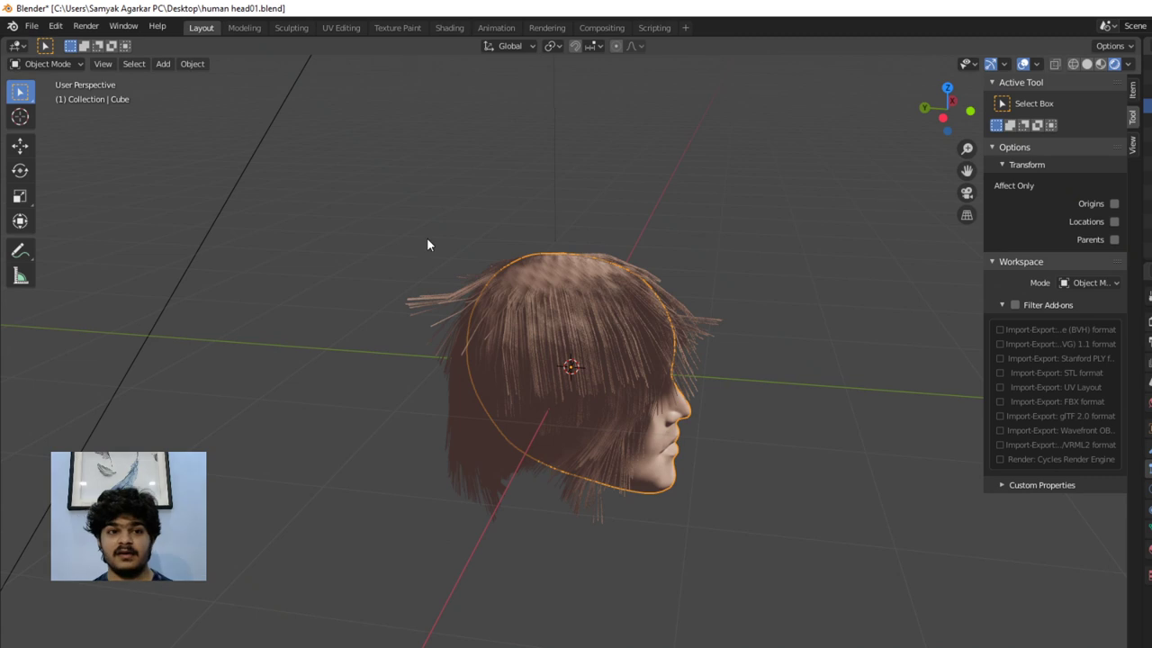
click(46, 64)
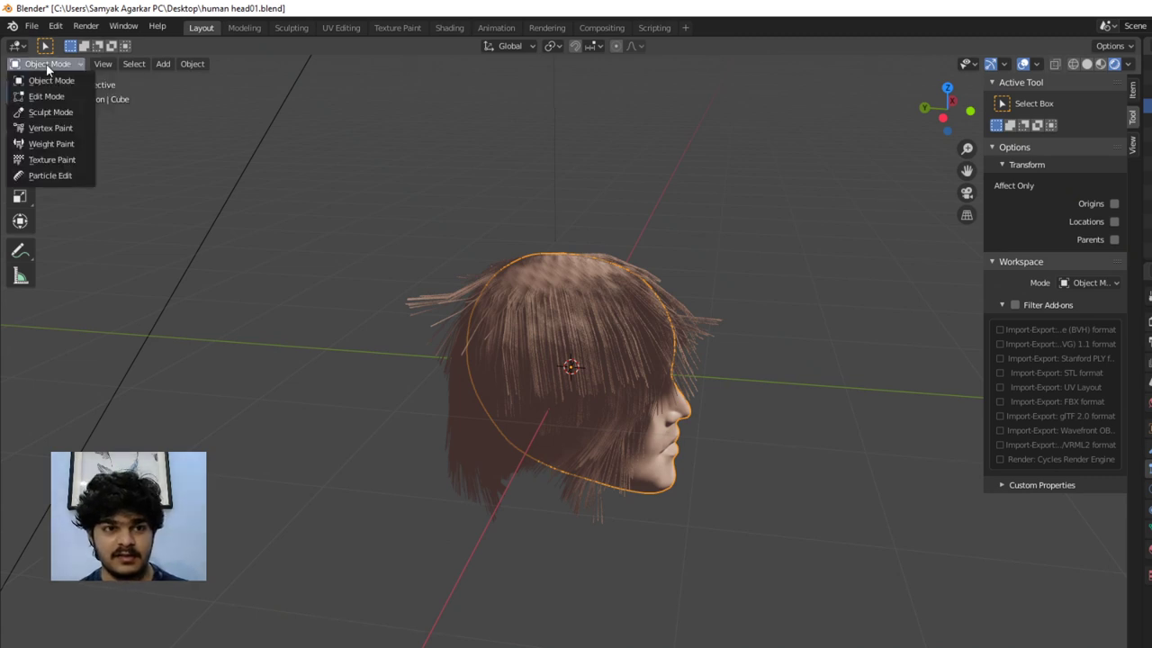
middle_drag(547, 135, 684, 236)
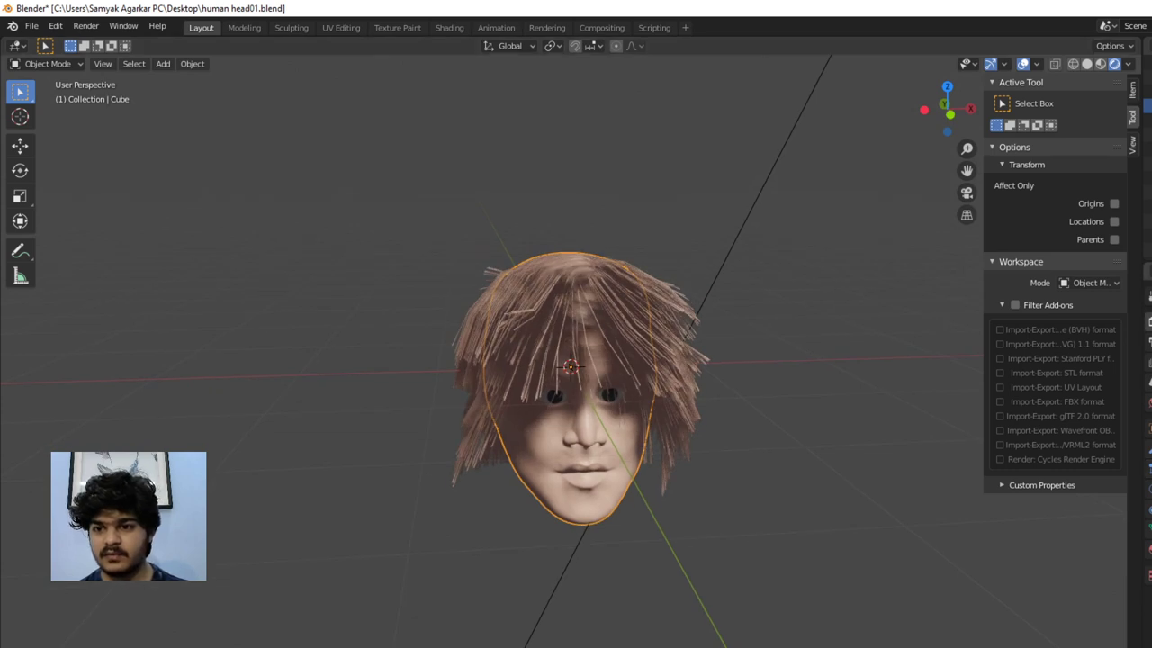
Switch the viewport to Rendered shading, inspect the head, then look through the scene camera
key(z)
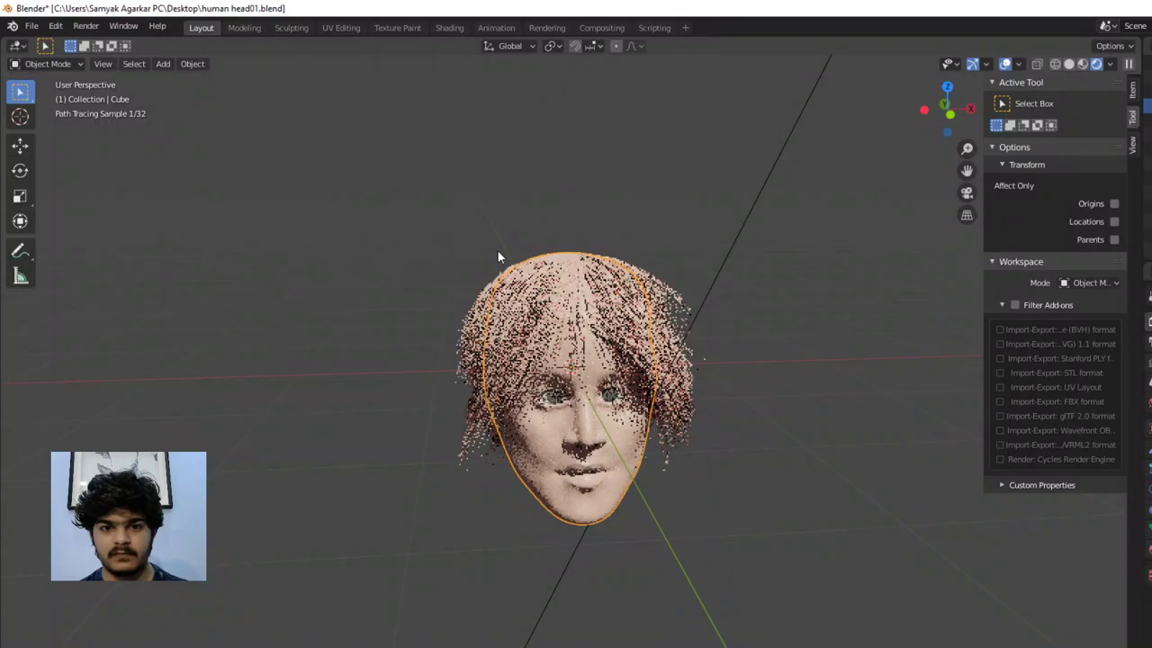
scroll(601, 307, up, 3)
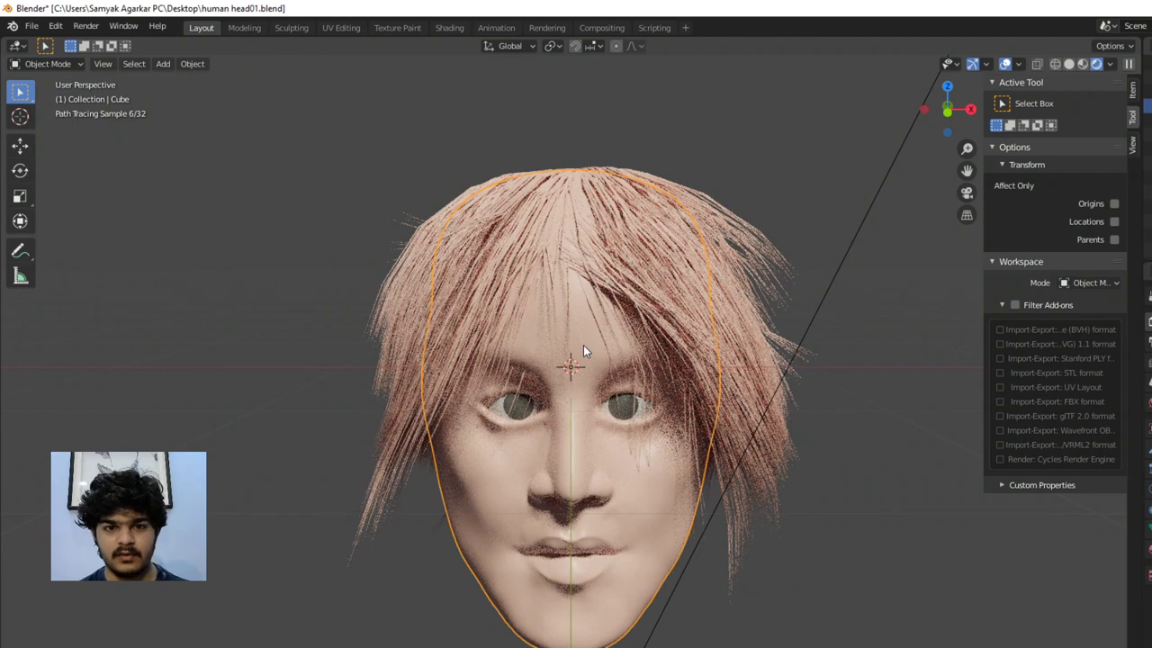
middle_drag(583, 346, 691, 365)
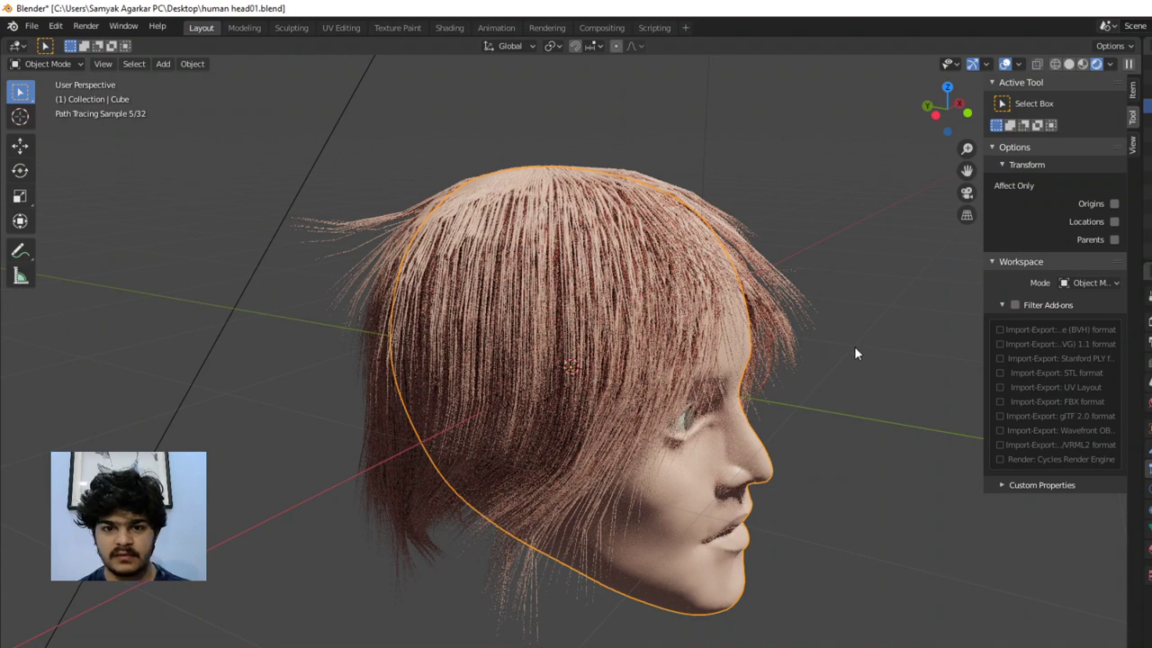
middle_drag(854, 345, 556, 345)
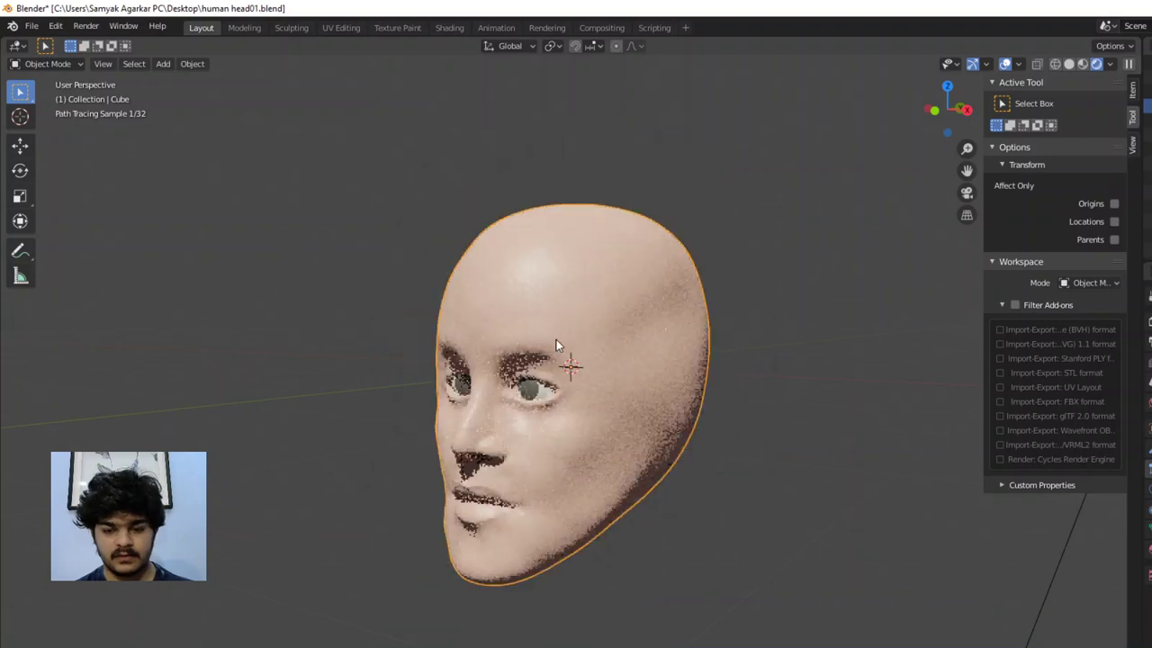
key(KP_0)
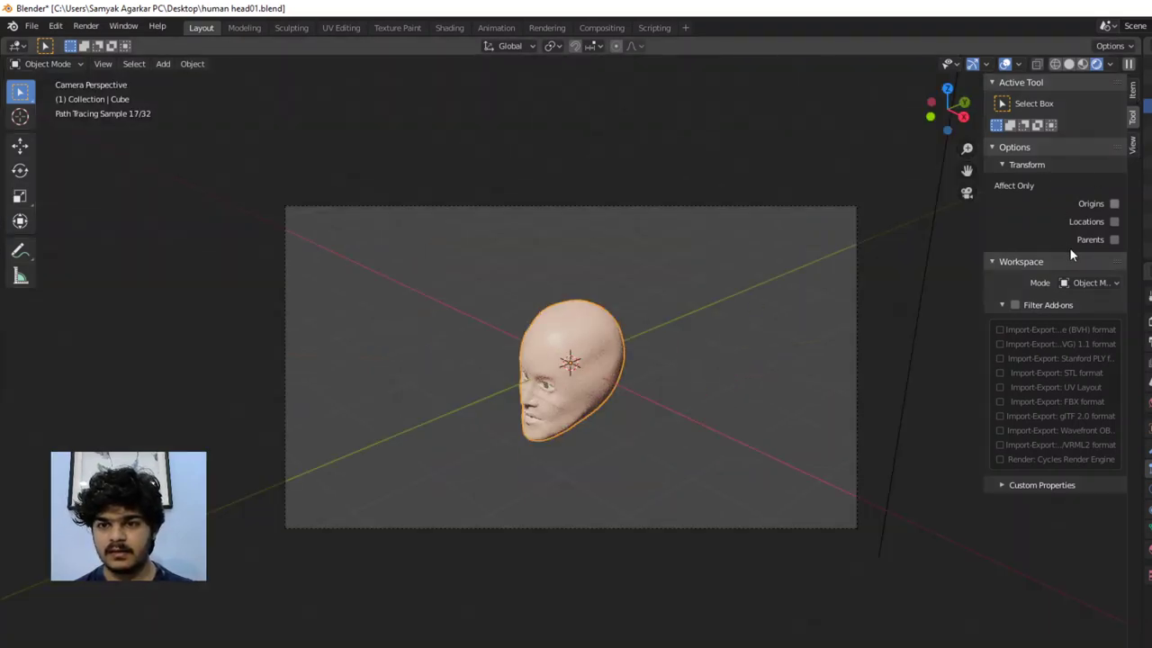
Enable Lock Camera to View, then orbit and zoom until the face fills the camera frame
click(1133, 144)
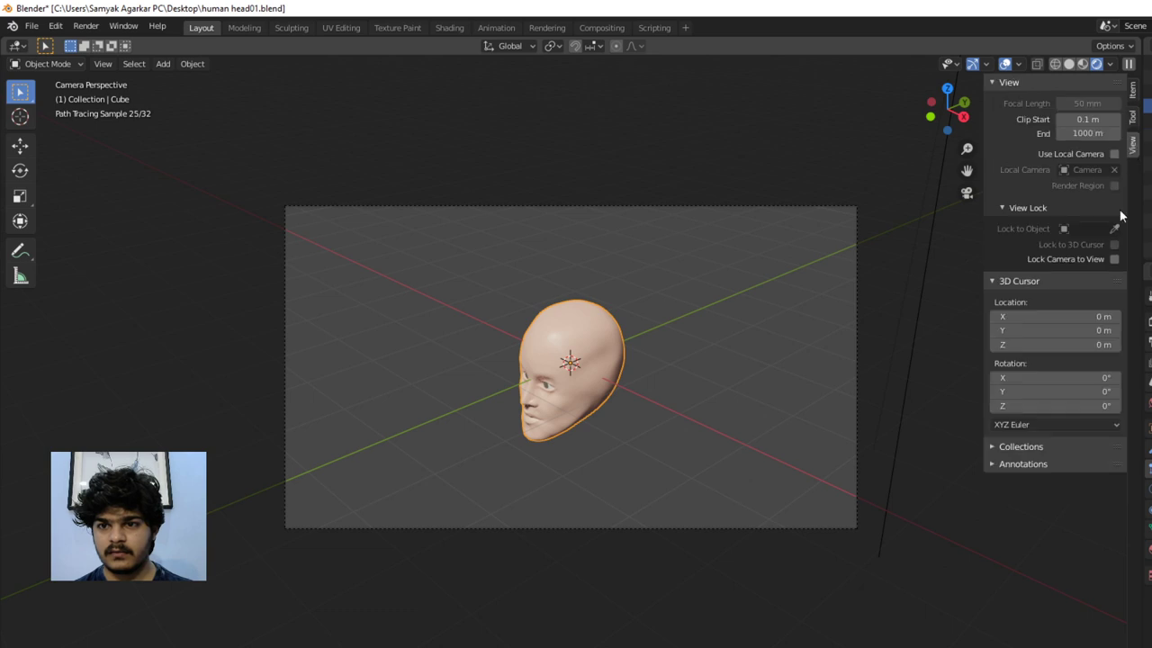
click(1114, 259)
middle_drag(652, 340, 606, 342)
scroll(588, 345, up, 4)
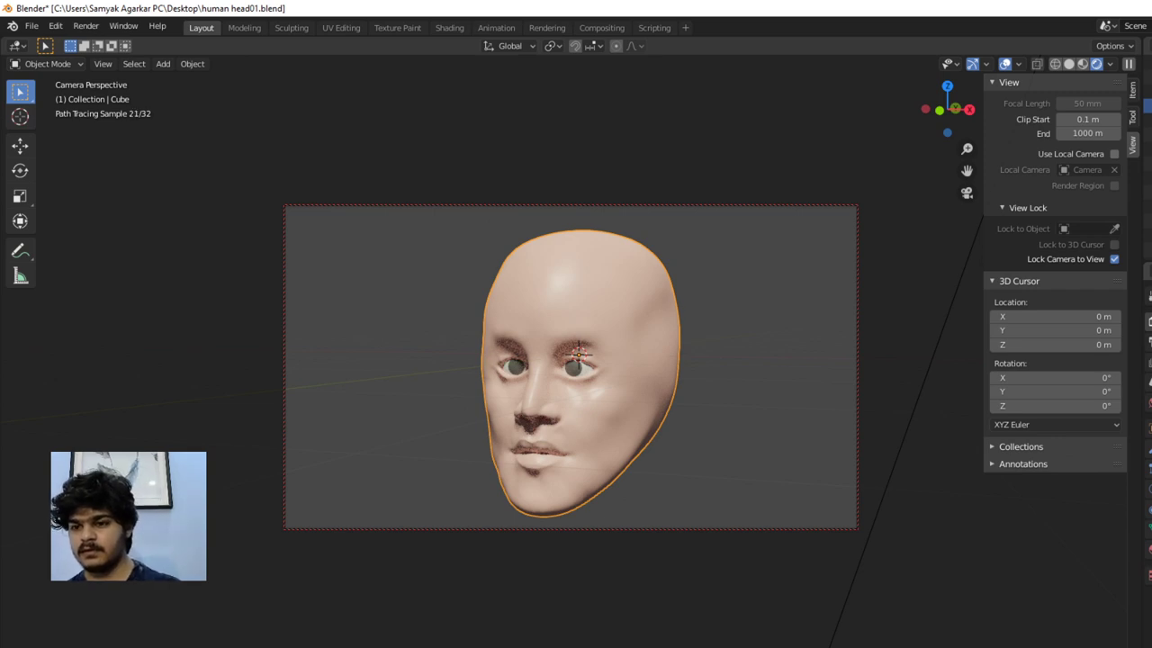
click(86, 26)
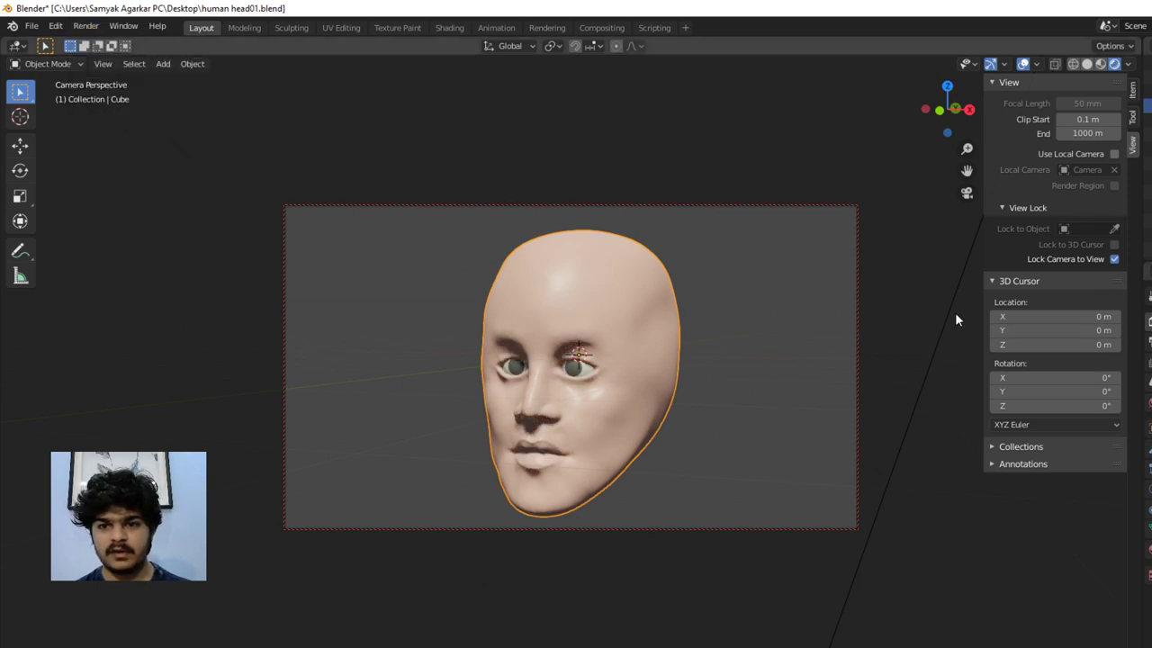
Render a still image of the head from the camera view
click(86, 26)
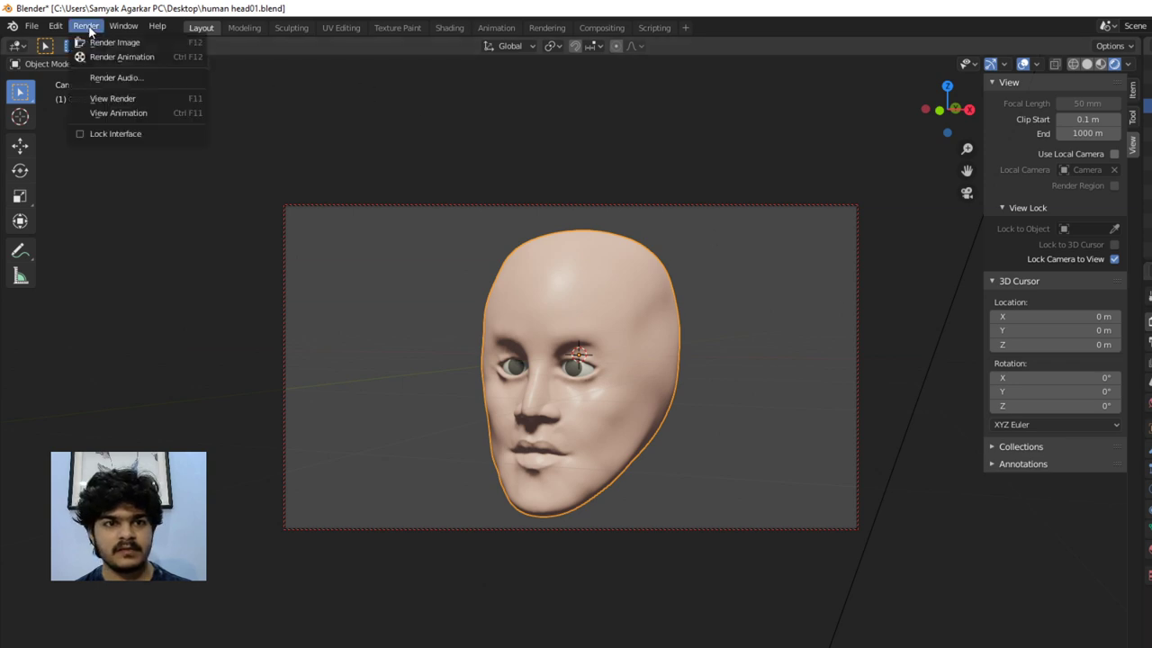
click(104, 41)
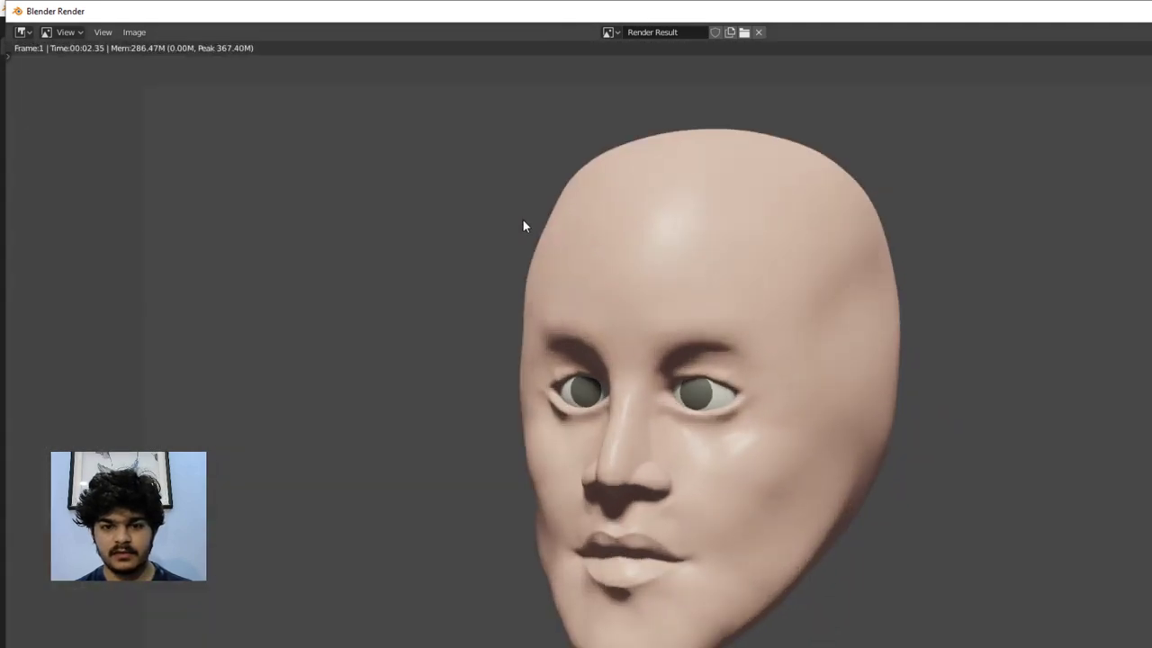
scroll(522, 226, down, 1)
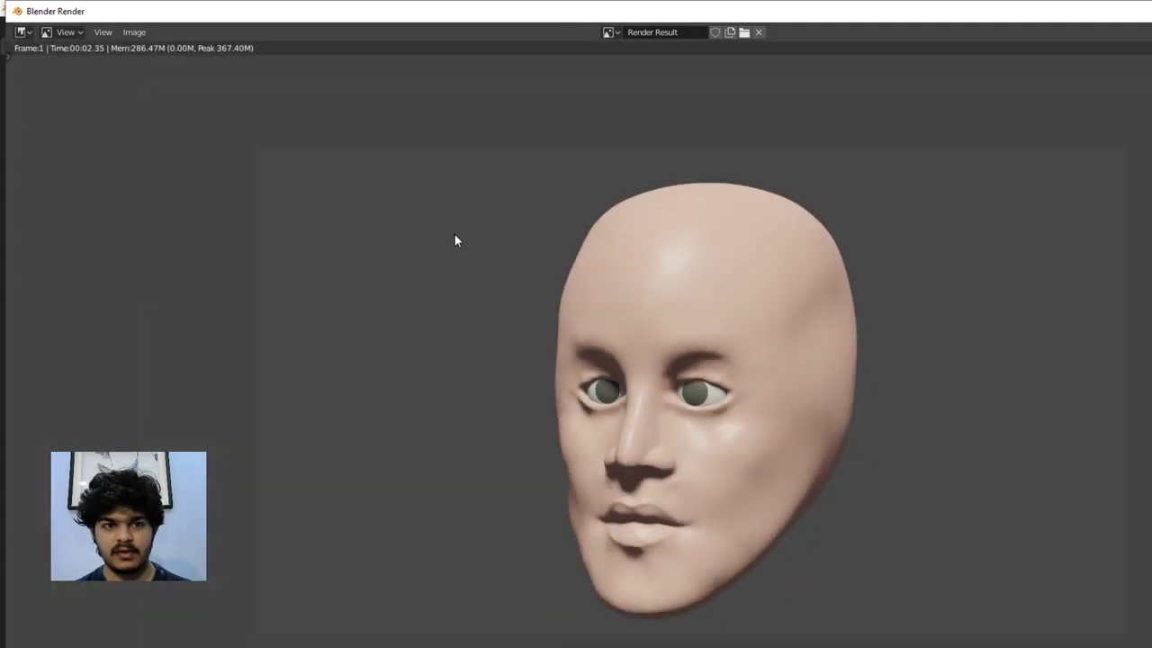
Save the rendered image to the Desktop as untitled1.png
click(138, 34)
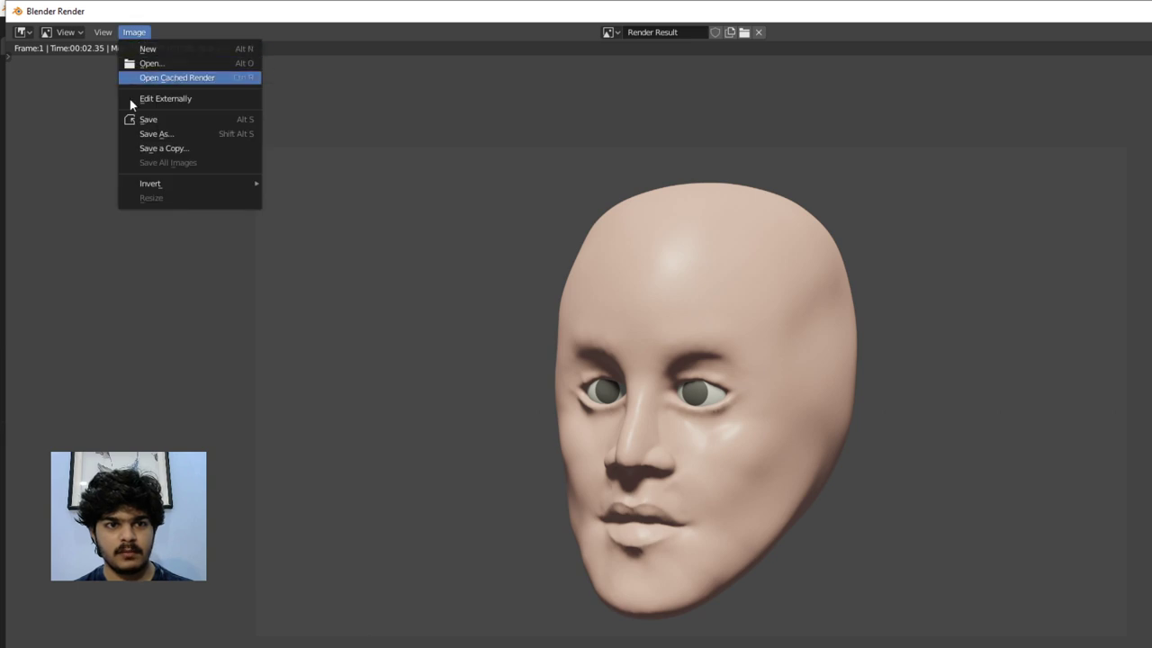
click(147, 121)
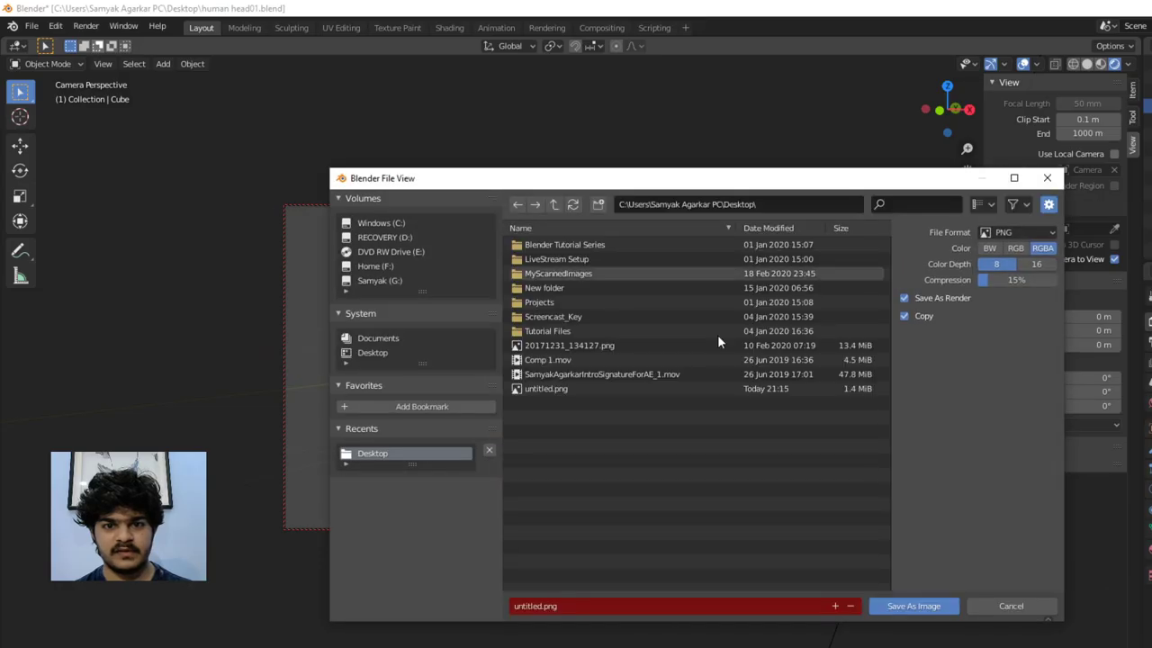
click(538, 605)
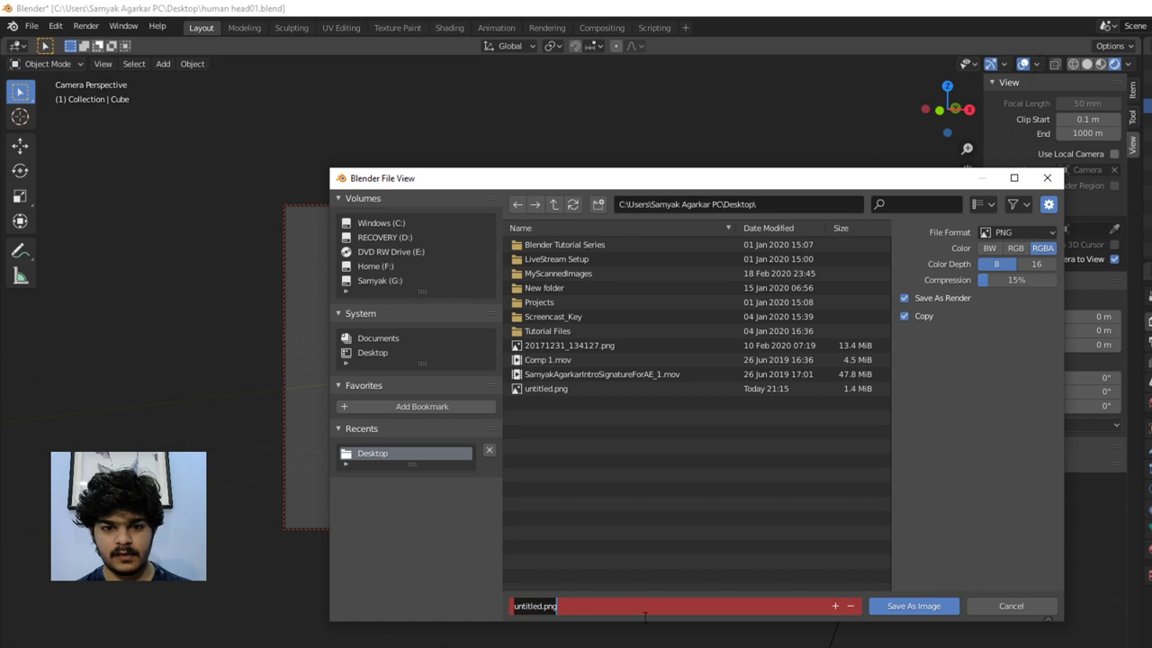
key(Left)
key(Left)
key(Left)
key(Left)
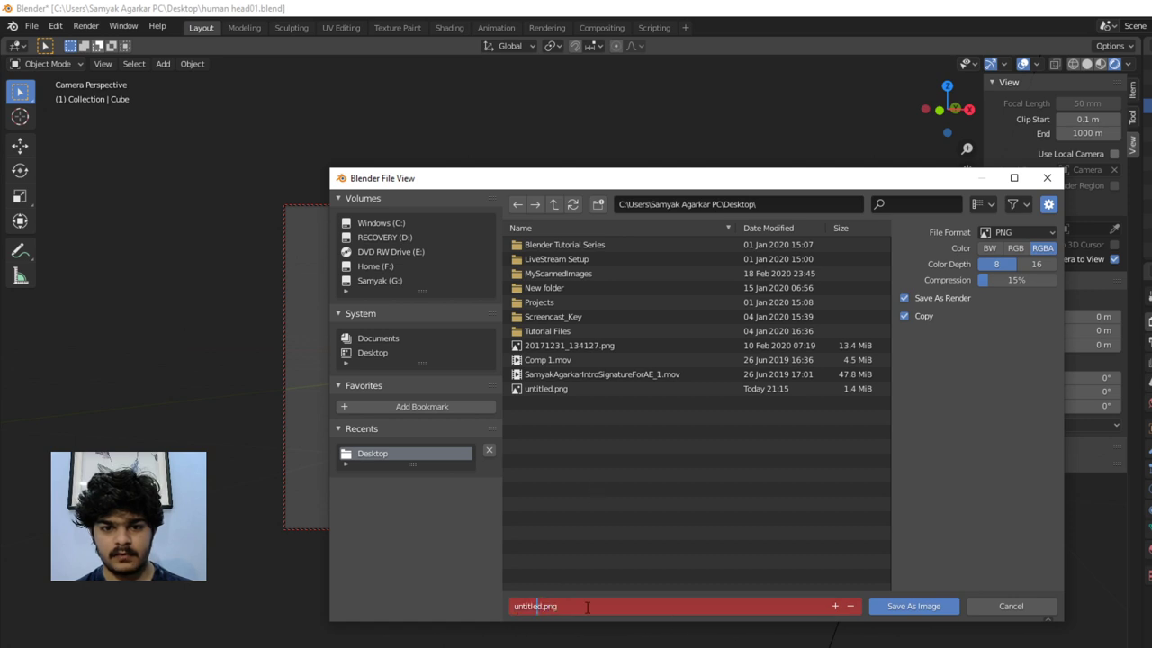
text(1)
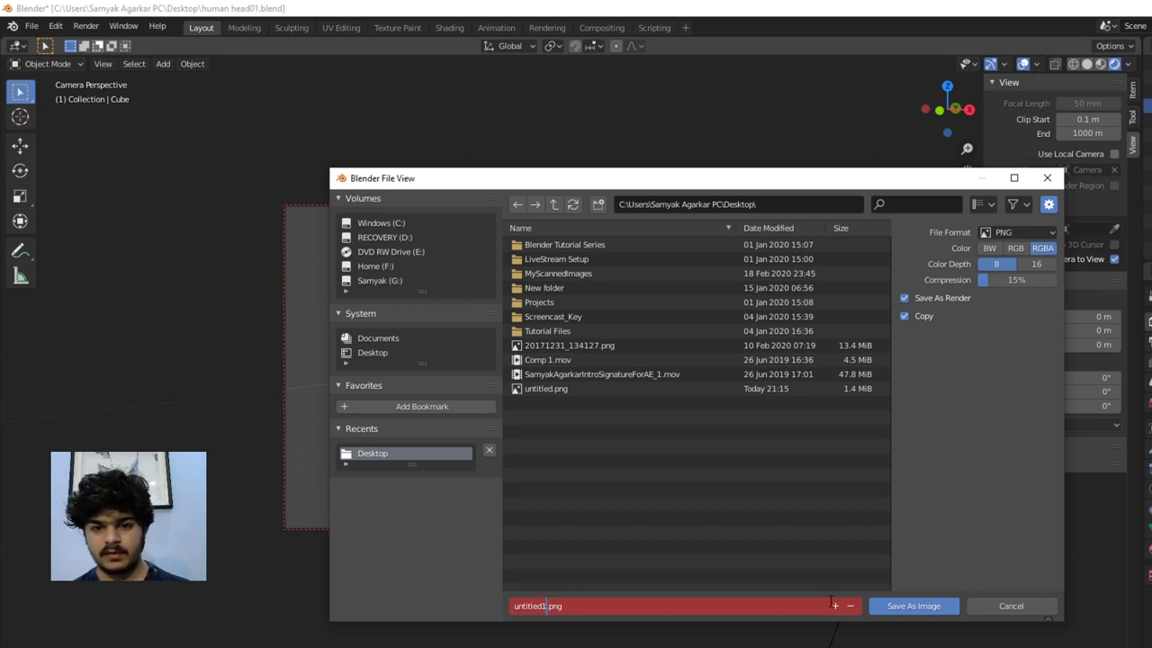
click(895, 606)
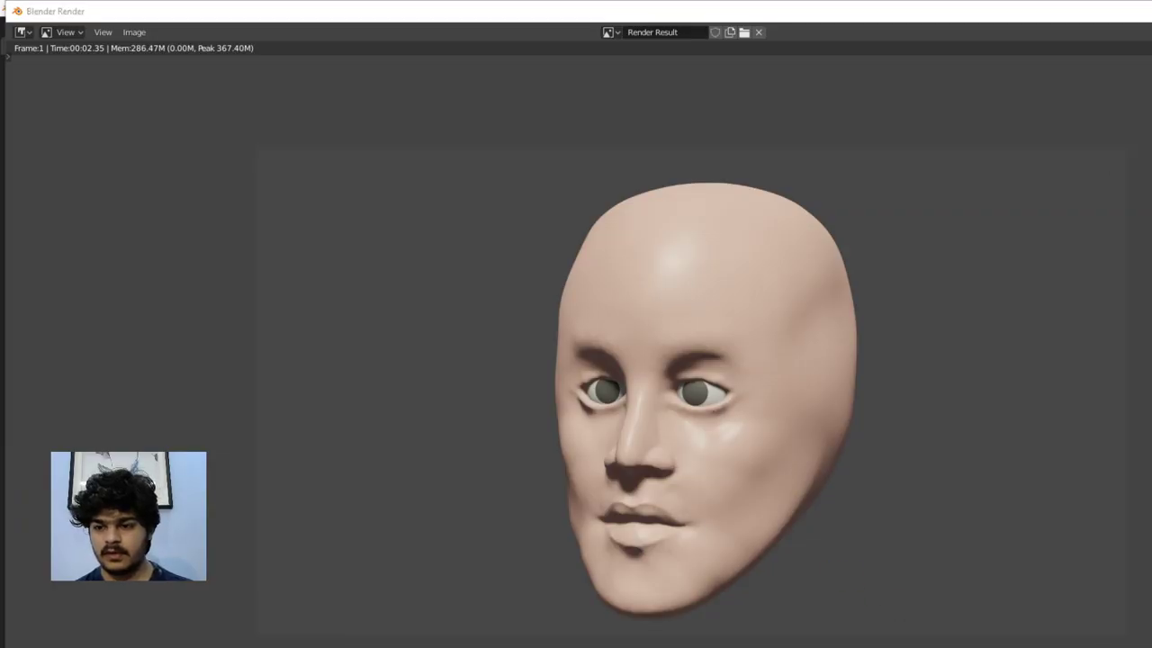
key(super+d)
Open untitled1.png from the desktop to view the rendered face in Photos
click(131, 261)
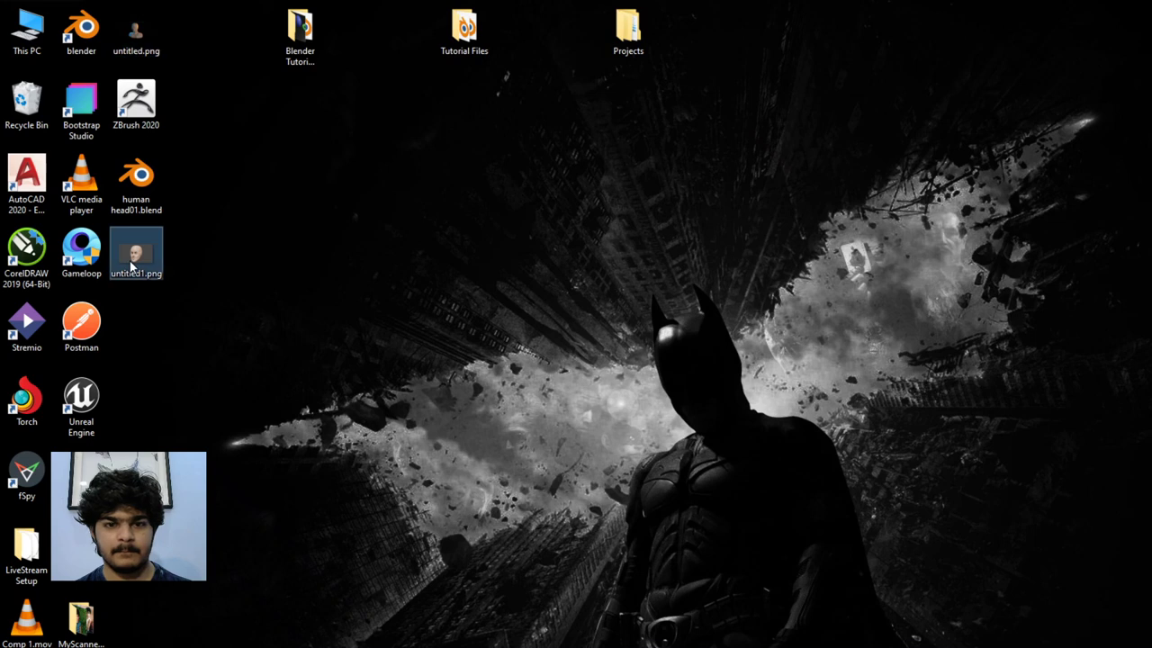
double_click(131, 264)
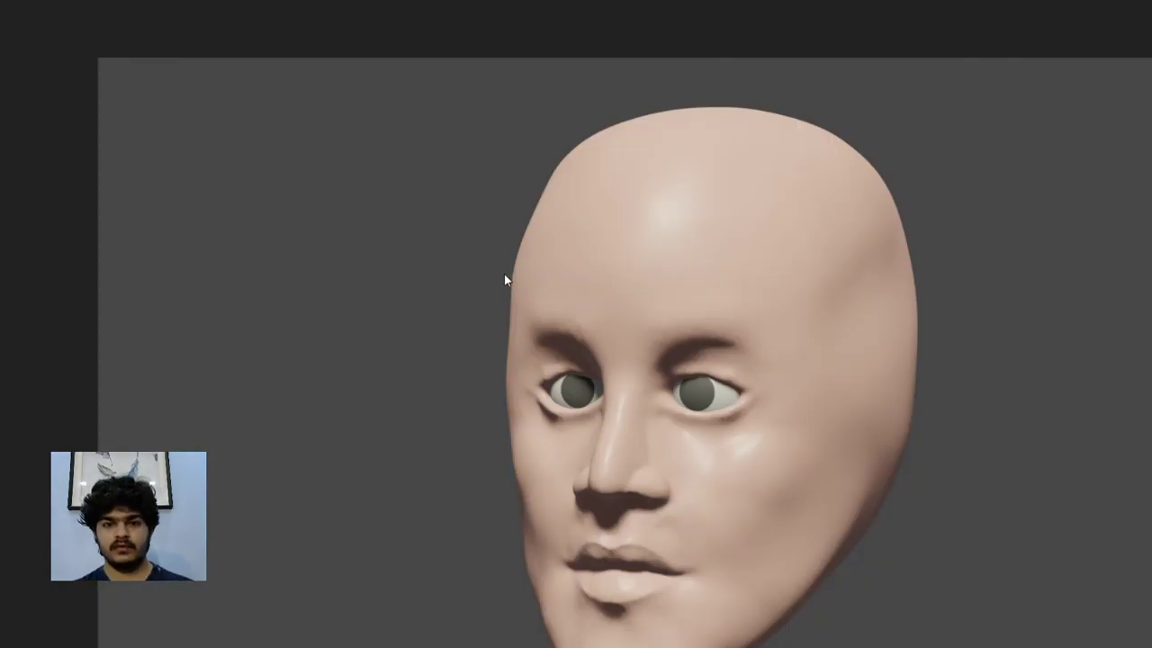
scroll(504, 276, up, 3)
scroll(504, 275, down, 3)
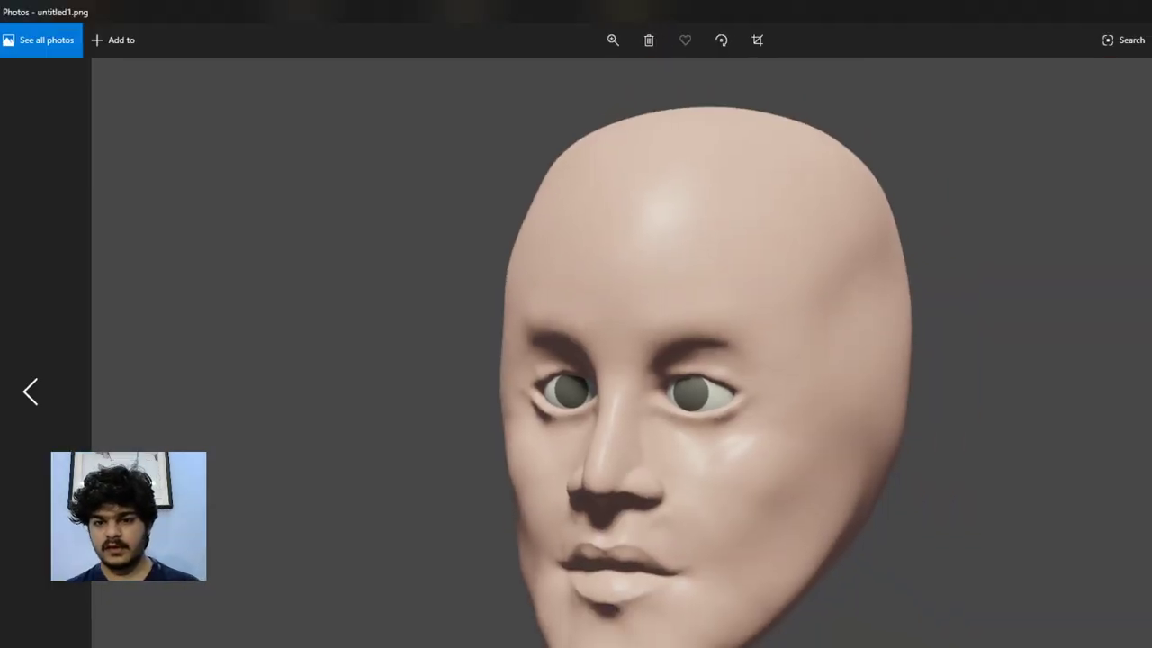
key(F11)
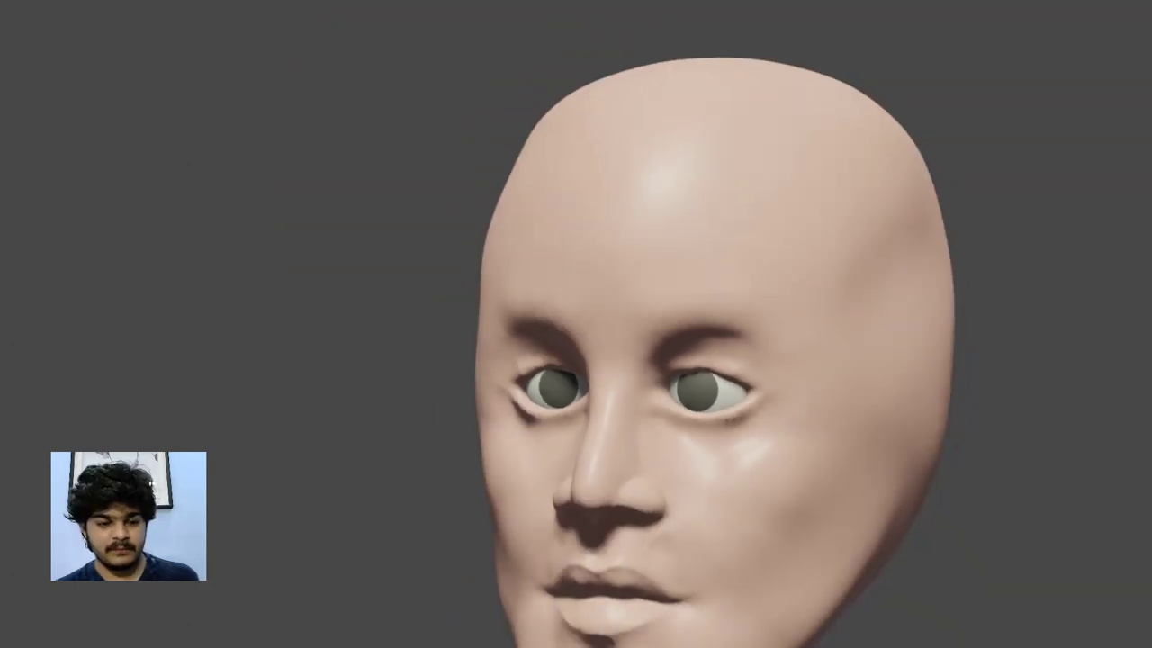
key(Escape)
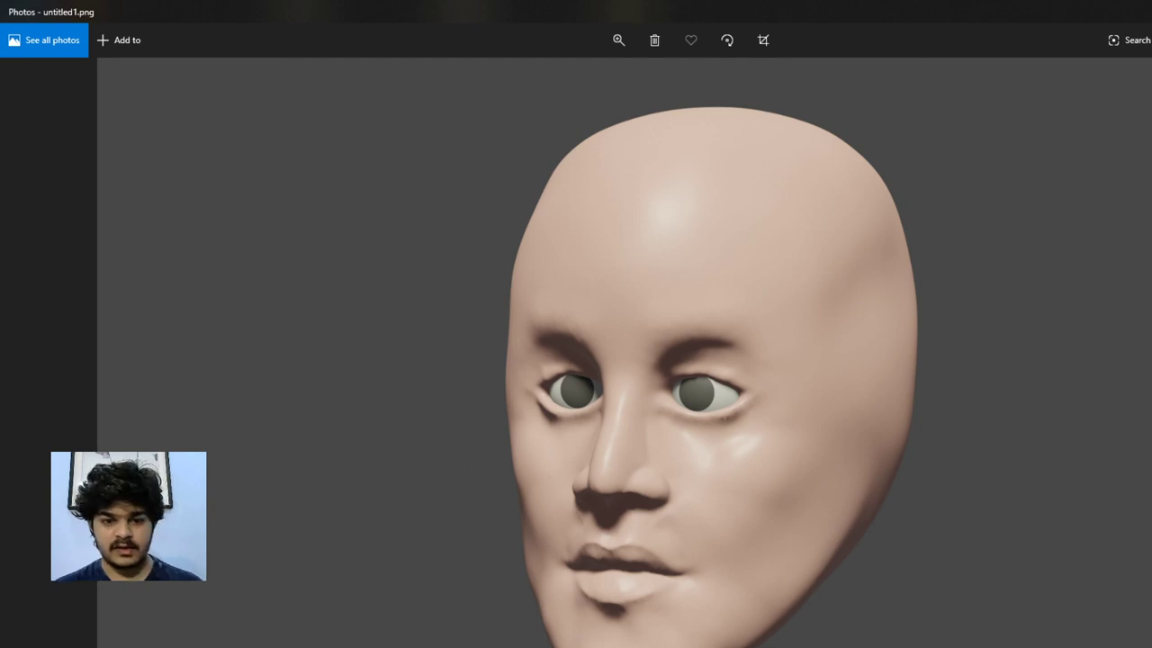
key(alt+Tab)
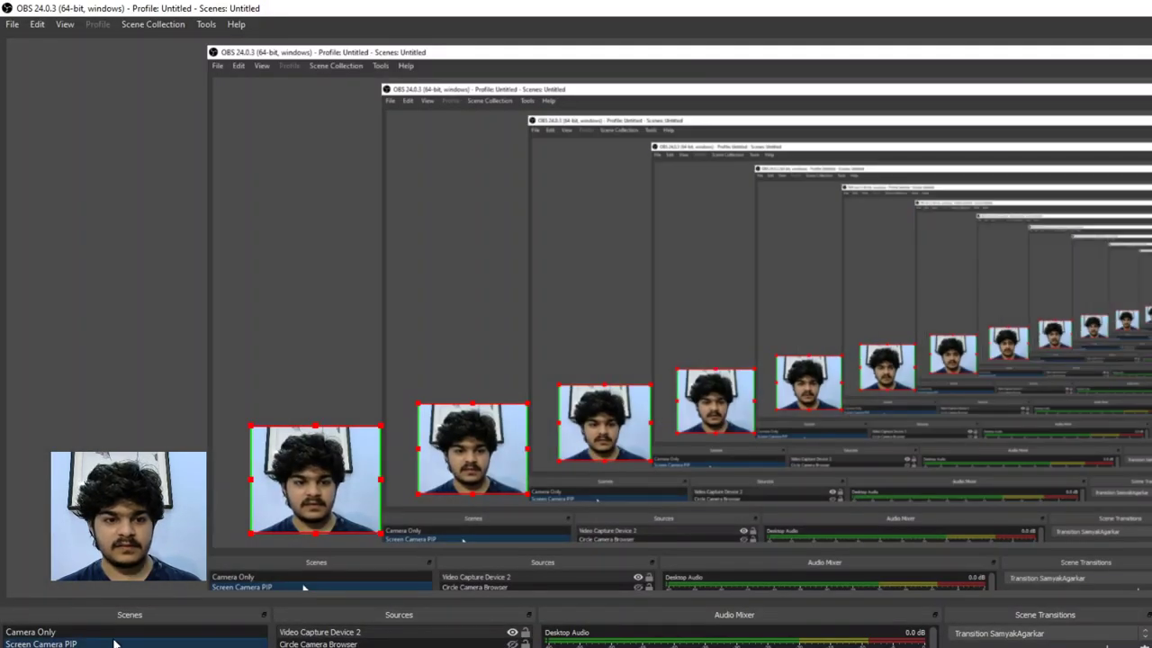